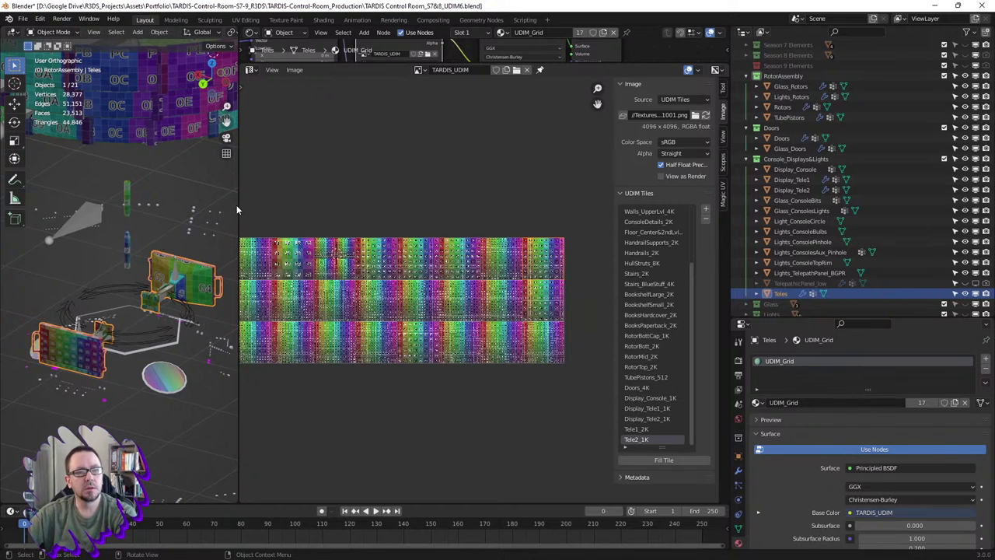
- Make RotorMid_2K the current UDIM tile and drag the divider so the 3D view takes most of the width
left_click_drag(238, 205, 259, 206)
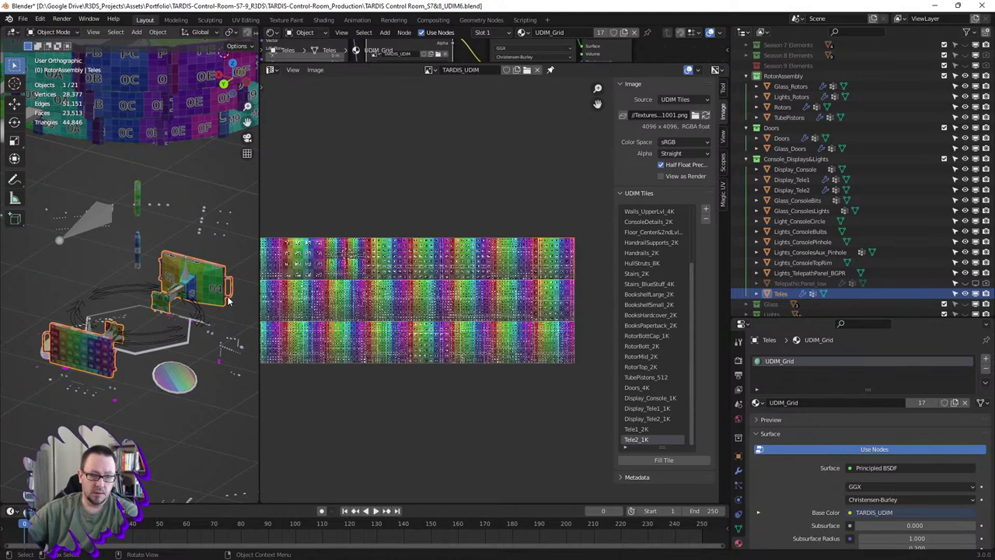
scroll(327, 350, "up", 1)
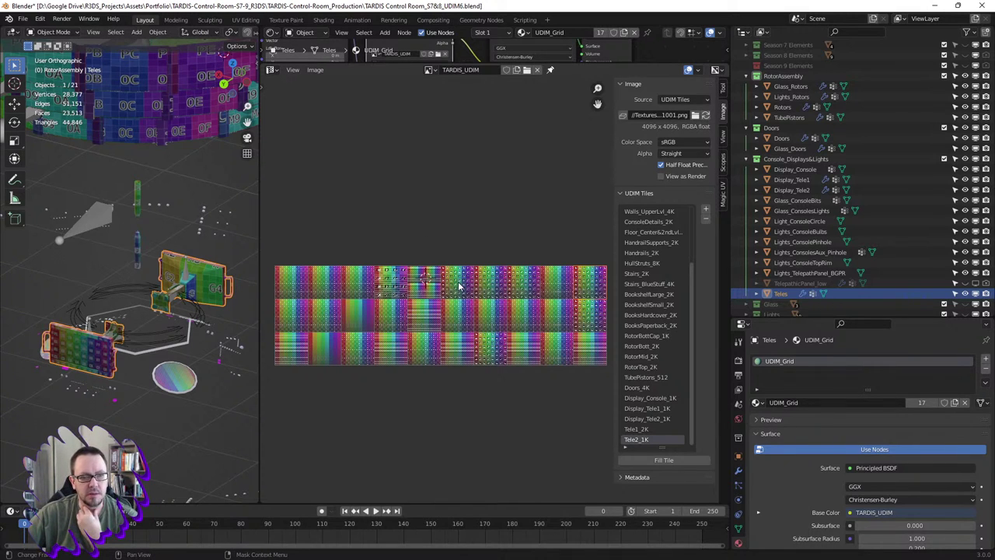
left_click(641, 357)
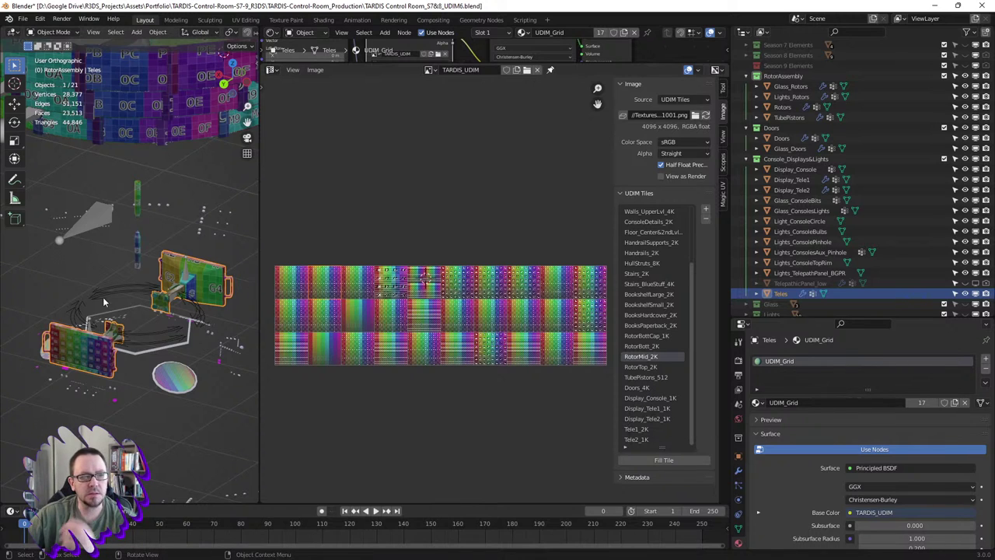
left_click_drag(259, 297, 473, 298)
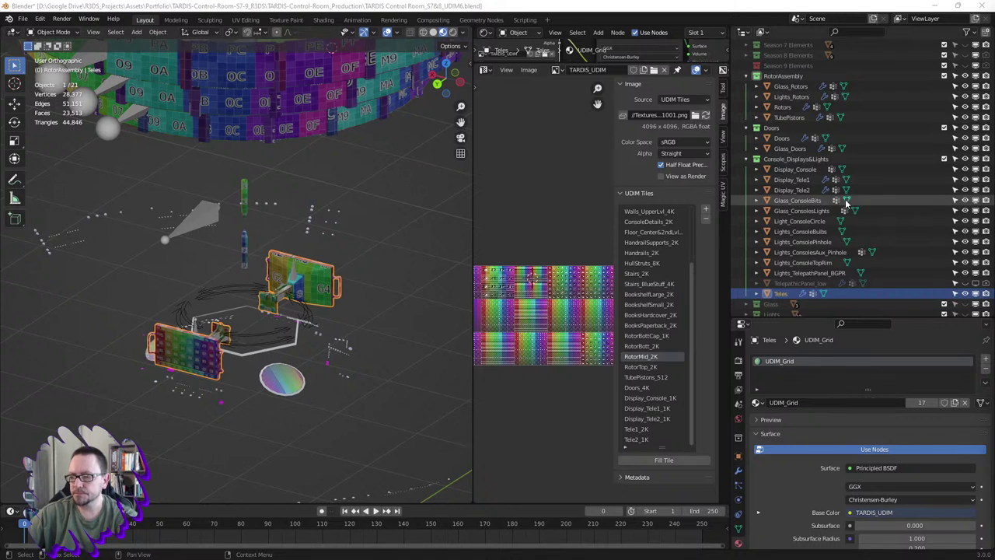
- Orbit over the control room and select the Teles pieces and rotor ring from a side-on angle
scroll(387, 315, "down", 3)
middle_click_drag(387, 315, 338, 318)
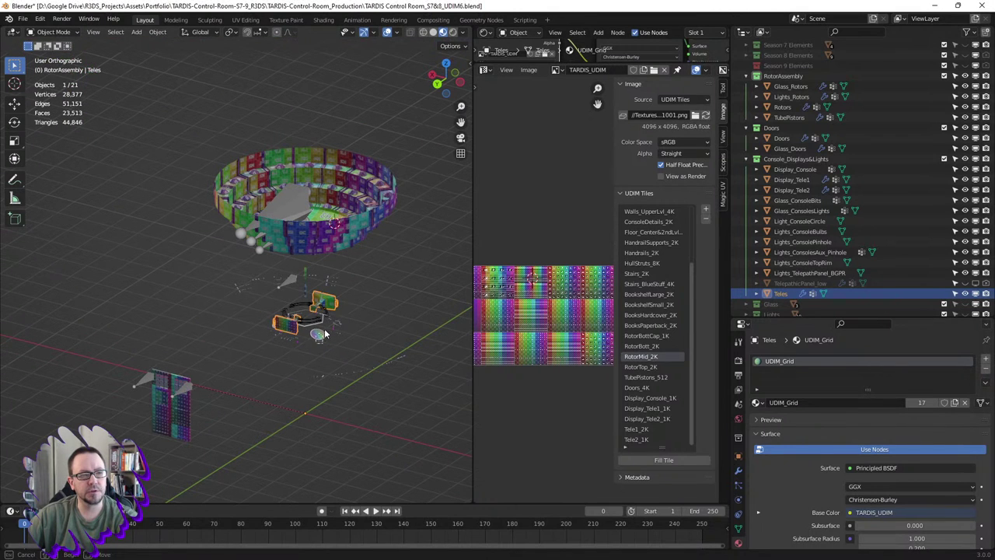
left_click(299, 331)
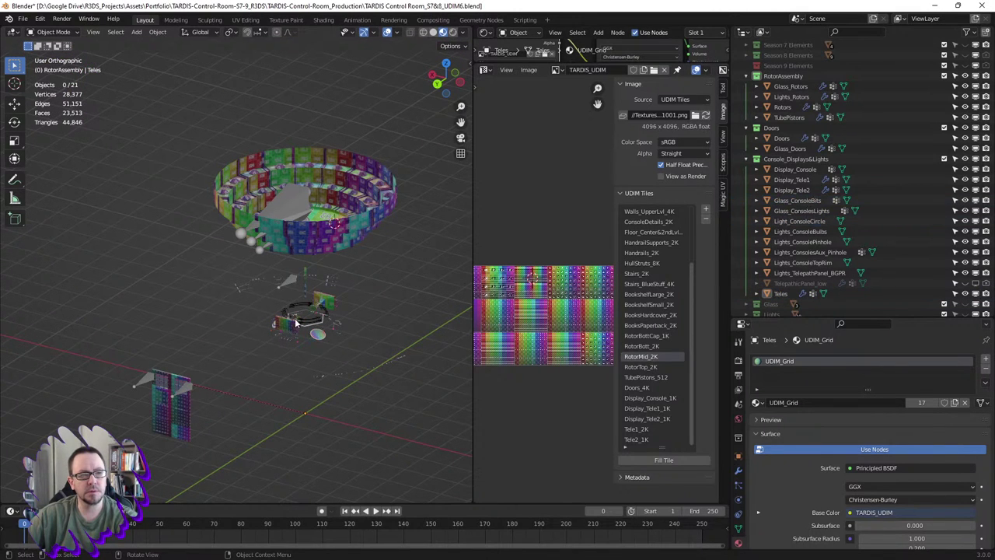
left_click(326, 303)
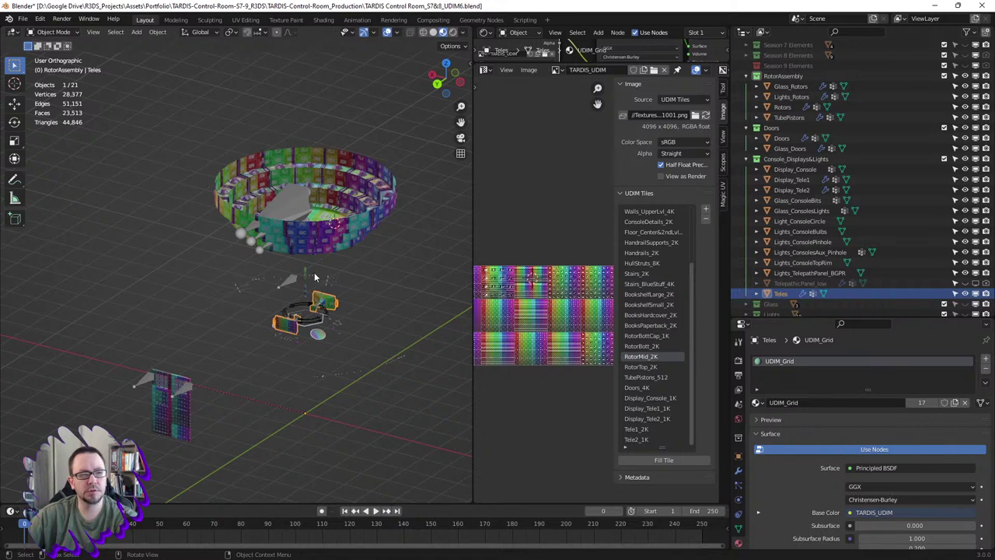
left_click(300, 231)
left_click(320, 262)
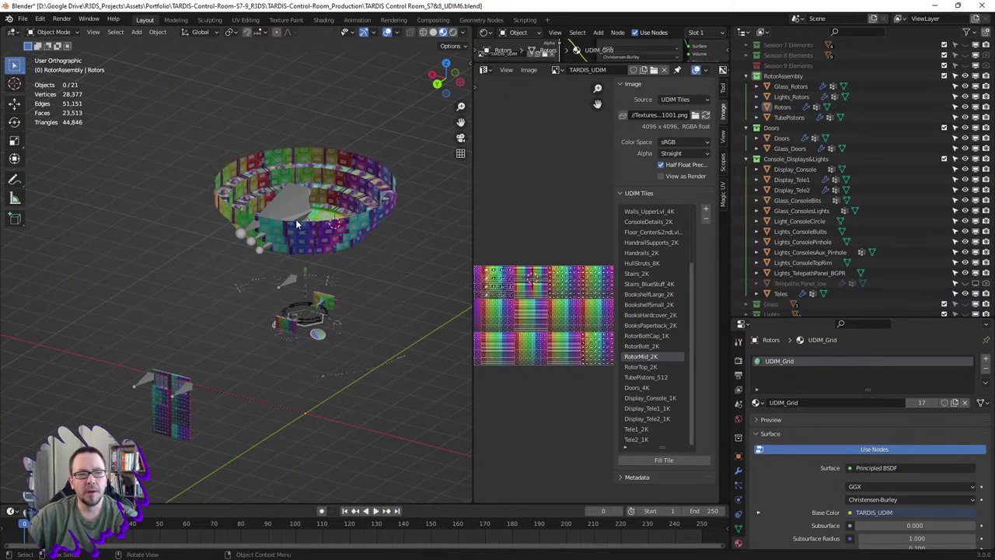
middle_click_drag(321, 262, 326, 194)
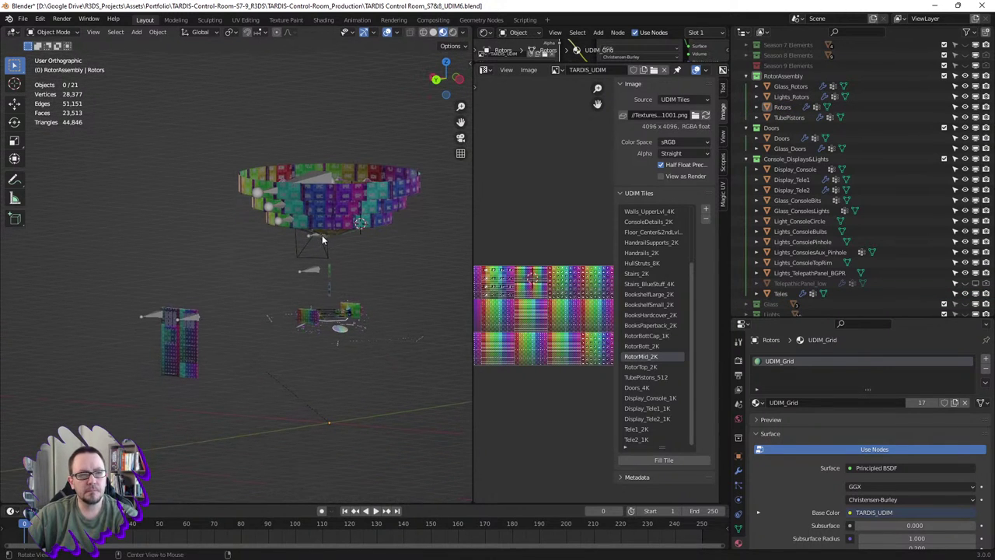
left_click(338, 193)
middle_click_drag(373, 210, 332, 212, "shift")
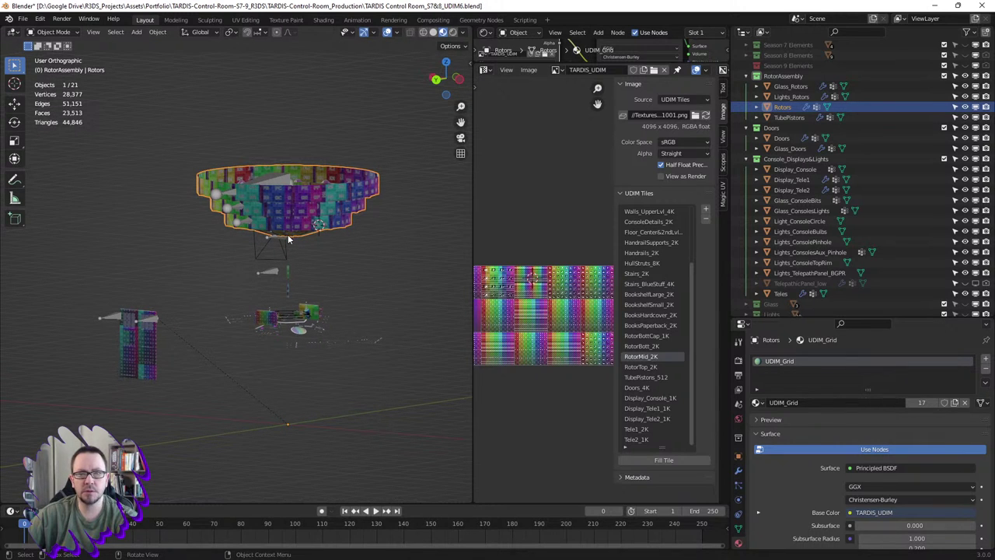
- Select the doors, Teles and rotor ring in turn, then widen the UDIM texture view again
left_click(149, 352)
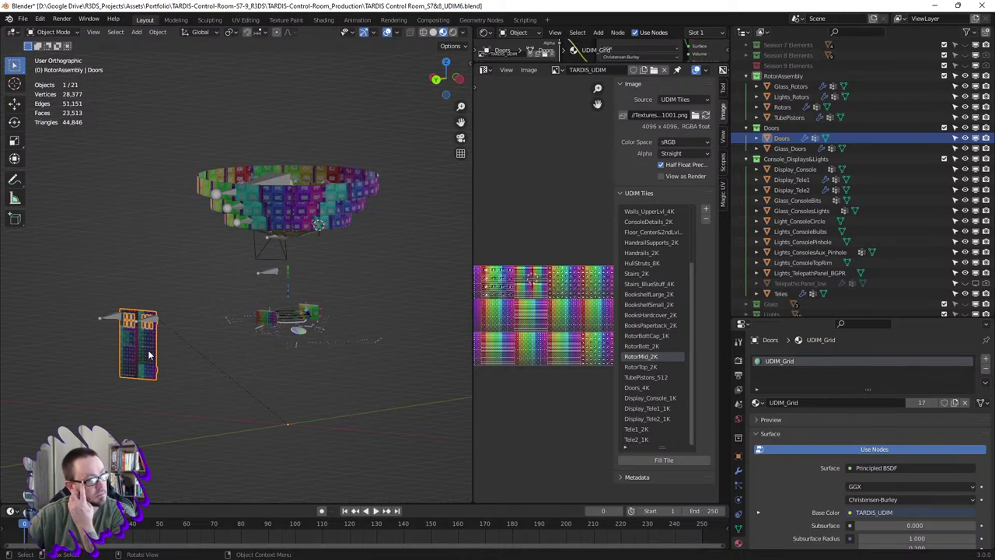
left_click(314, 315)
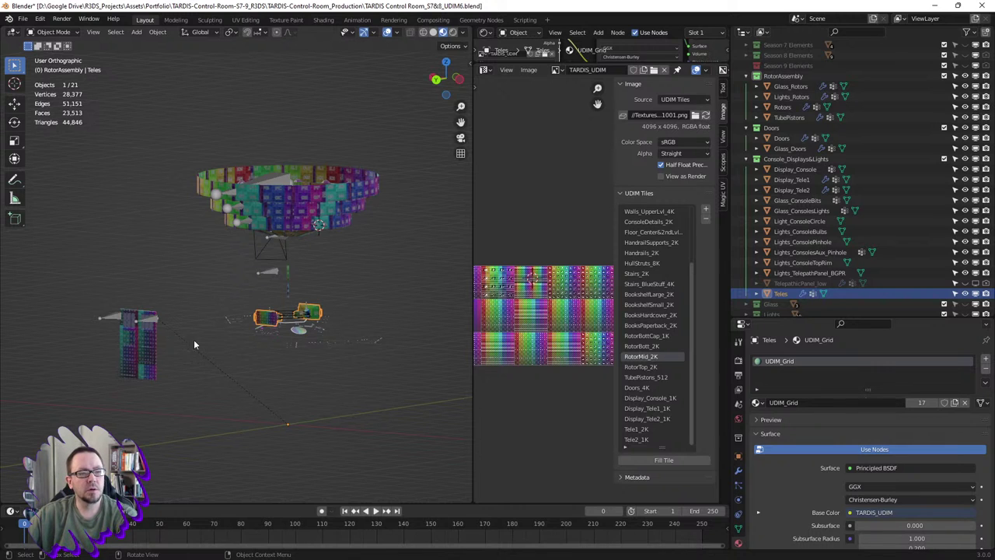
left_click(143, 362)
left_click(311, 216)
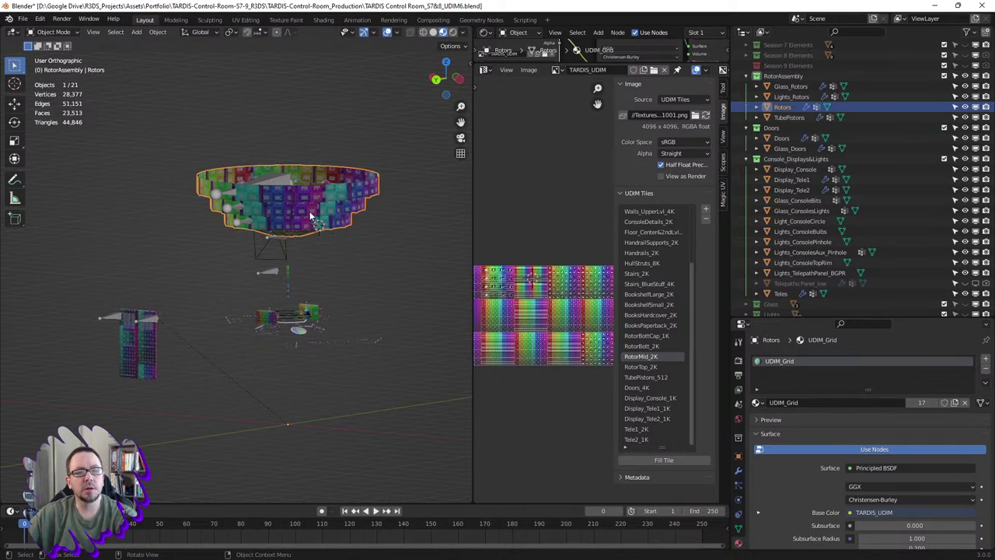
scroll(335, 195, "up", 5)
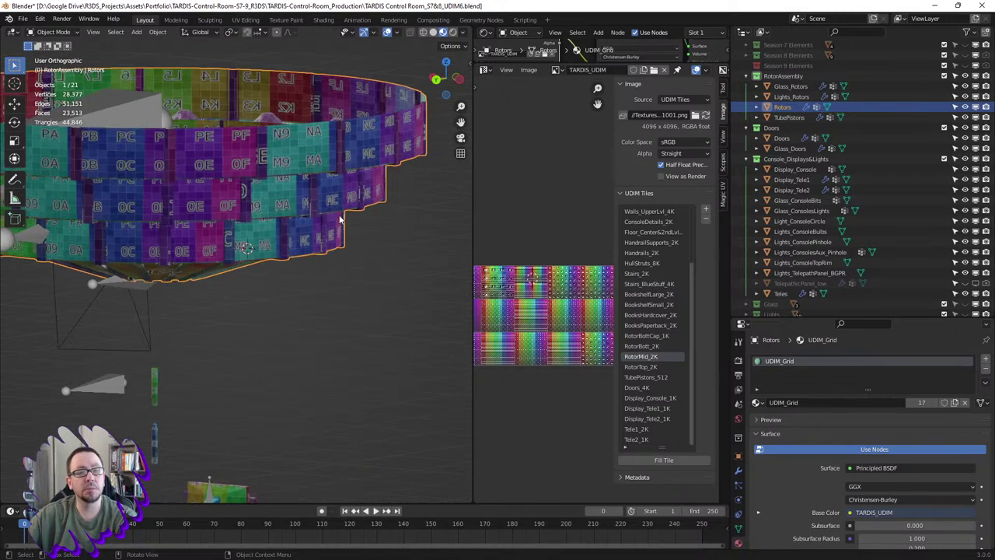
scroll(315, 168, "up", 3)
scroll(319, 177, "down", 8)
middle_click_drag(319, 178, 352, 214, "shift")
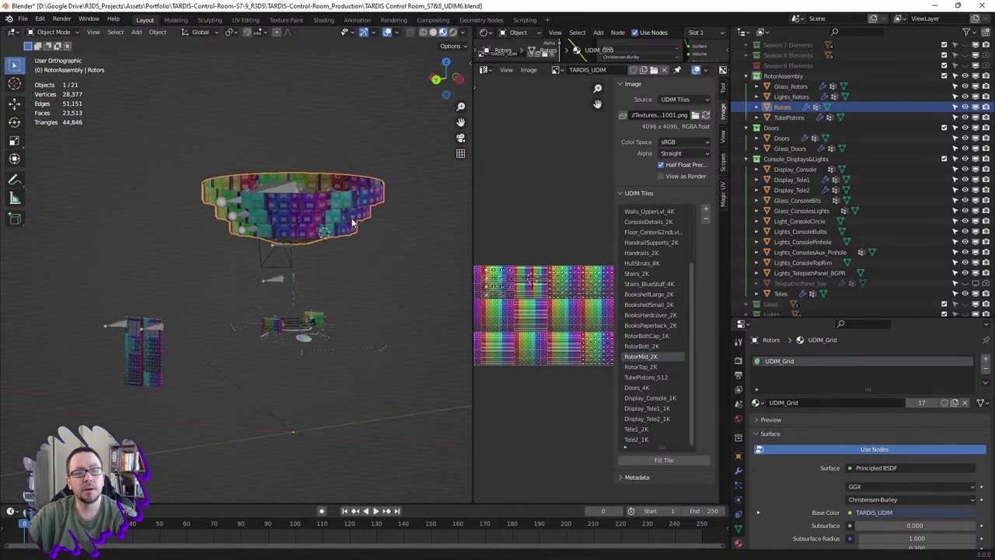
left_click_drag(471, 200, 311, 203)
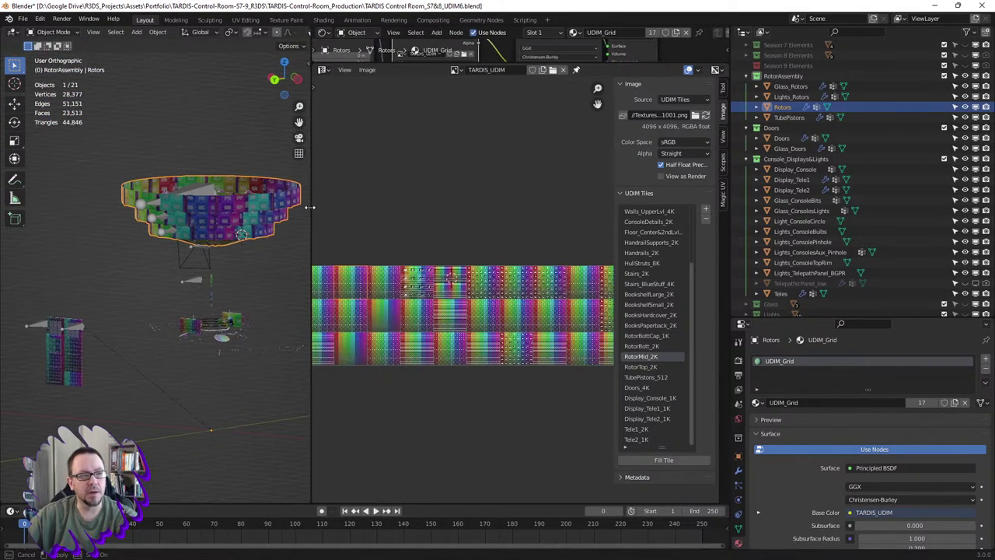
- Select the Teles pieces in the outliner and frame them with Numpad
scroll(359, 311, "down", 2)
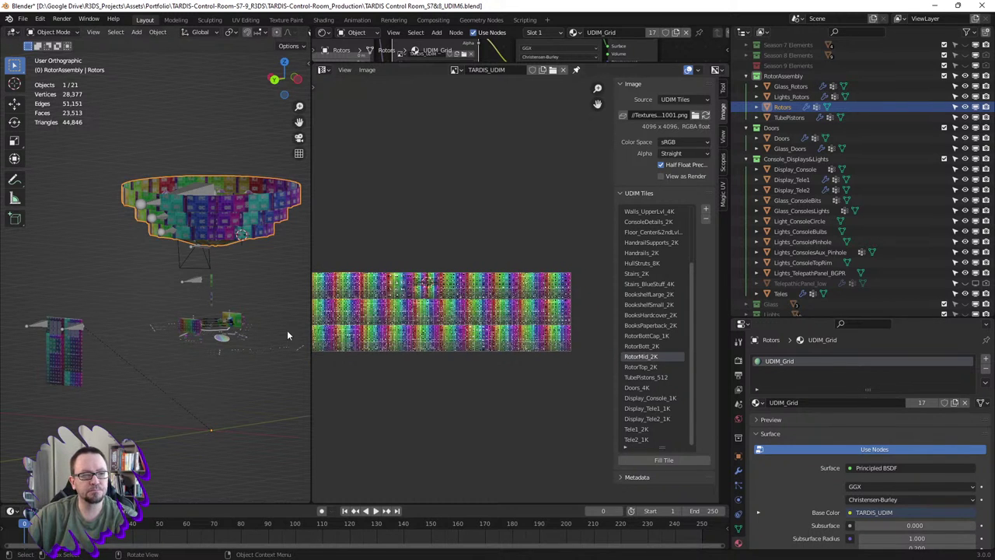
left_click(241, 321)
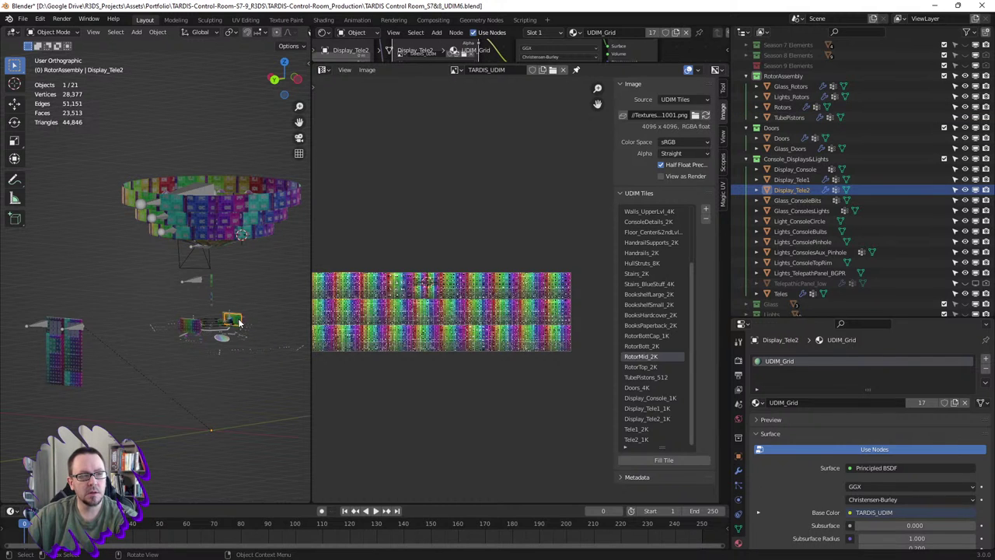
left_click(241, 322)
key("KP_Decimal")
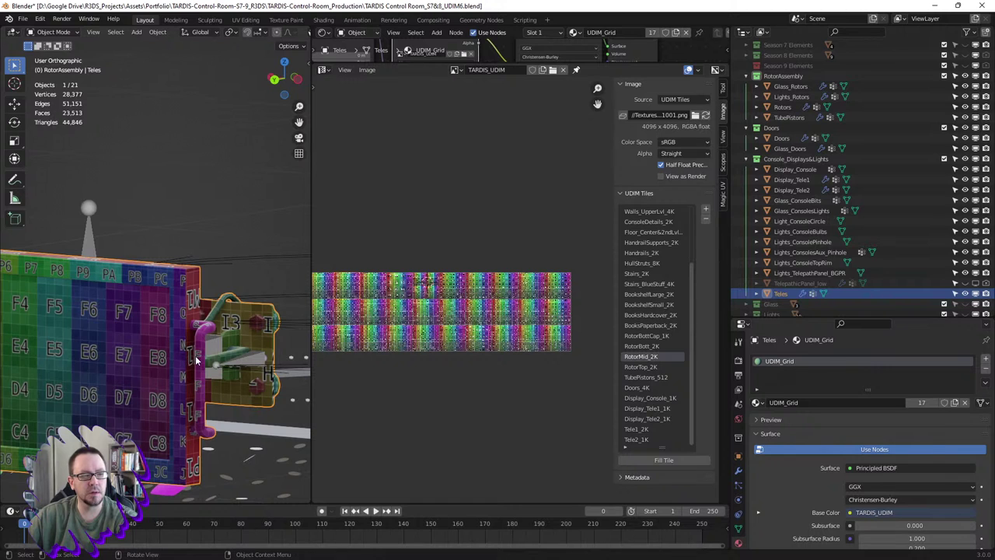
- Zoom and orbit around the Teles panel to inspect its numbered checker tiles, then call up the mode pie
scroll(215, 395, "down", 3)
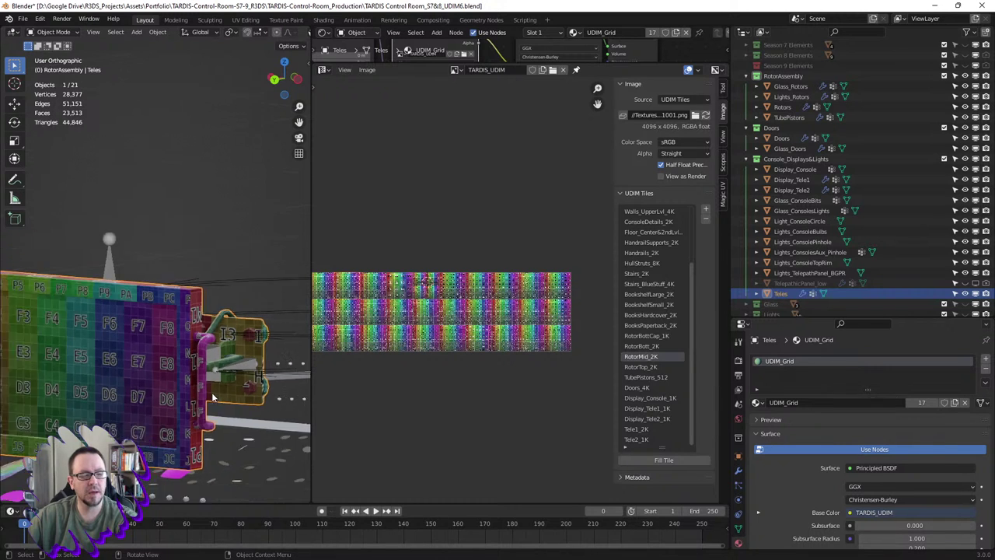
scroll(203, 394, "down", 3)
mouse_move(262, 380)
middle_mouse_down("shift")
mouse_move(186, 358)
mouse_move(268, 326)
middle_mouse_up("shift")
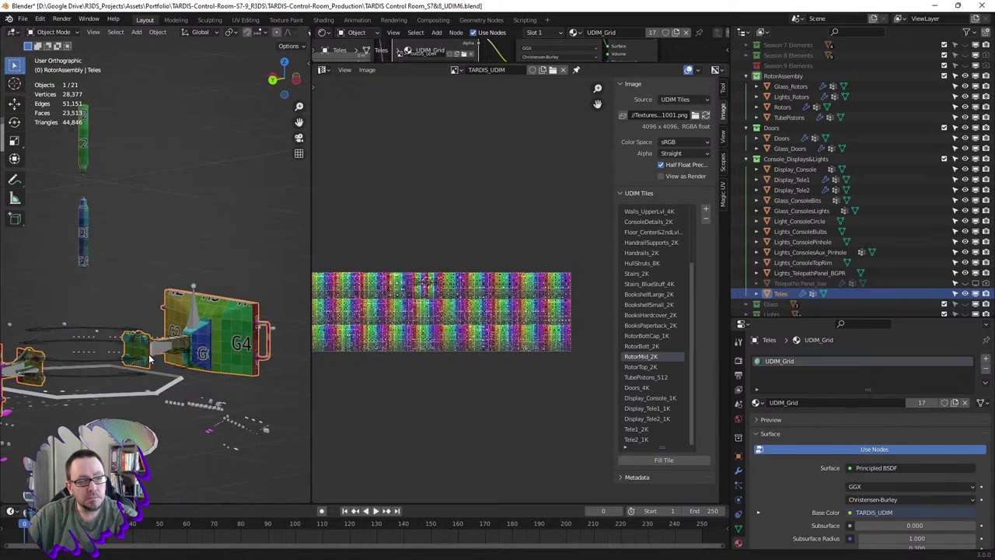
scroll(257, 328, "up", 3)
scroll(249, 330, "up", 1)
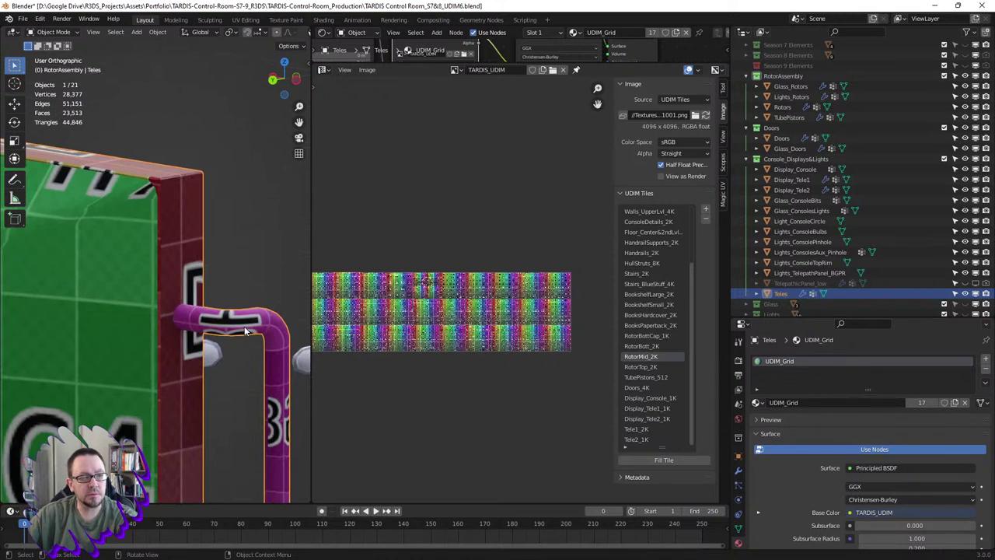
scroll(246, 326, "down", 1)
scroll(243, 323, "down", 1)
scroll(243, 328, "up", 5)
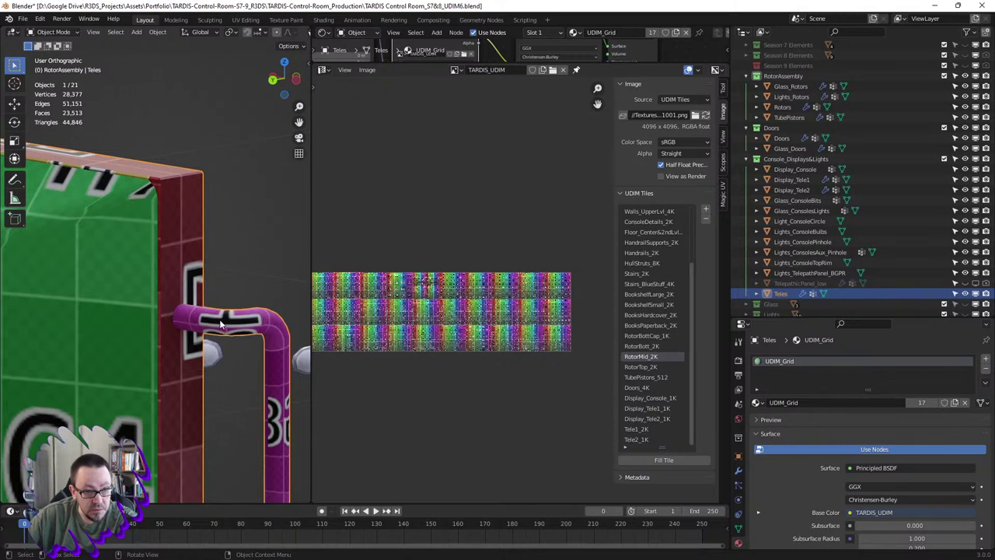
scroll(245, 333, "down", 5)
scroll(241, 400, "up", 2)
scroll(244, 400, "down", 3)
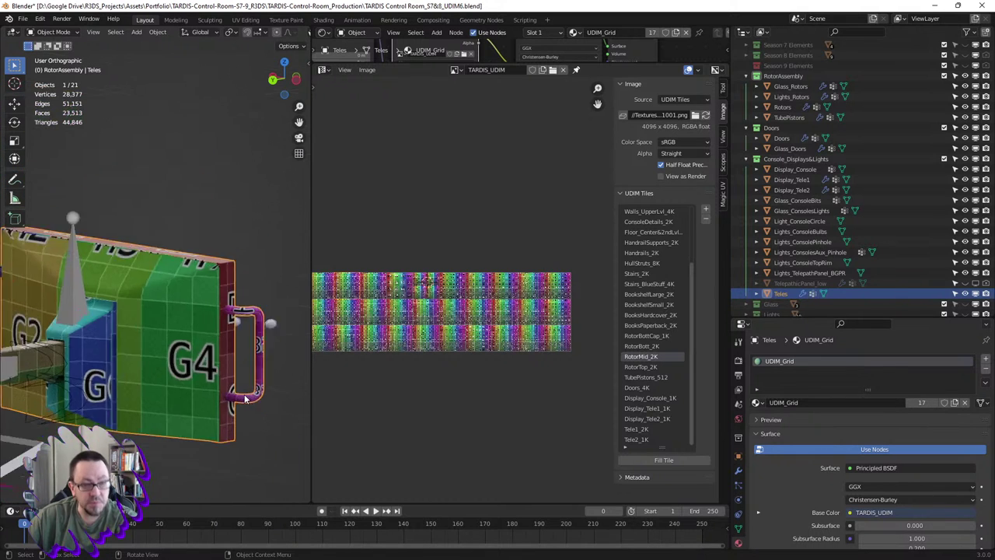
scroll(234, 381, "down", 3)
scroll(217, 348, "down", 2)
scroll(236, 296, "down", 2)
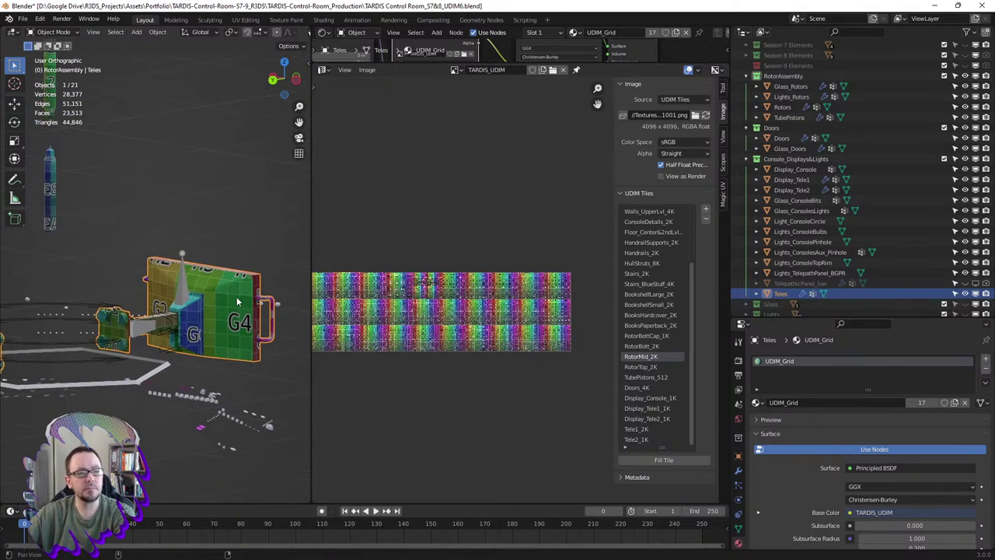
mouse_move(236, 296)
middle_mouse_down()
mouse_move(164, 334)
mouse_move(131, 307)
mouse_move(257, 311)
middle_mouse_up()
scroll(152, 322, "up", 4)
scroll(130, 306, "down", 4)
scroll(257, 311, "up", 4)
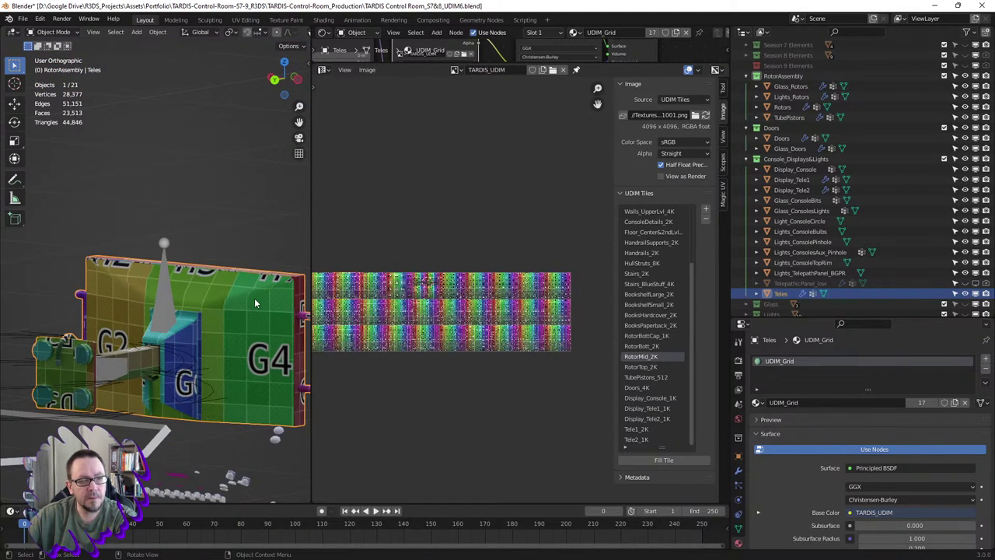
scroll(222, 318, "down", 4)
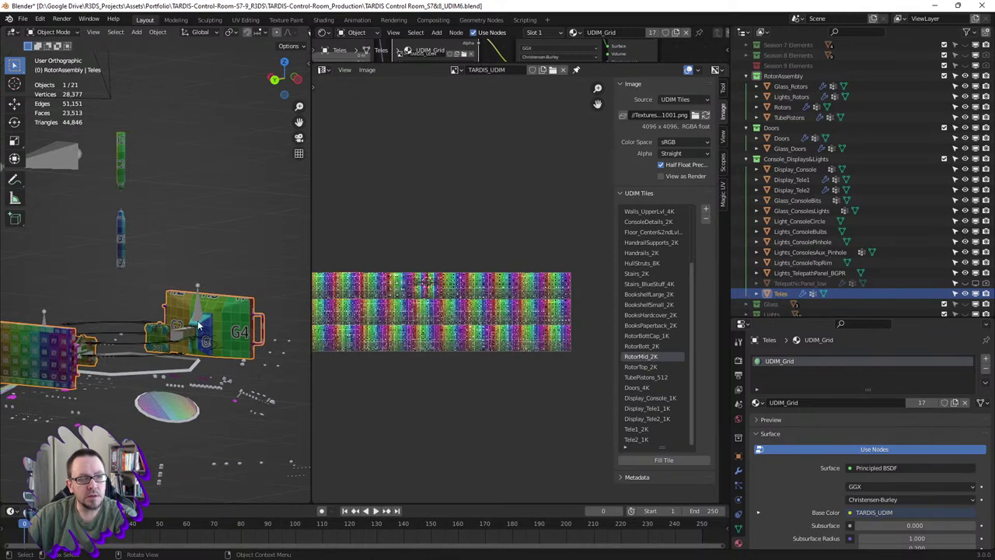
key("ctrl+Tab")
- Enter Edit Mode on Teles, select all its mesh and show the Tele1_2K tile
left_click(260, 315)
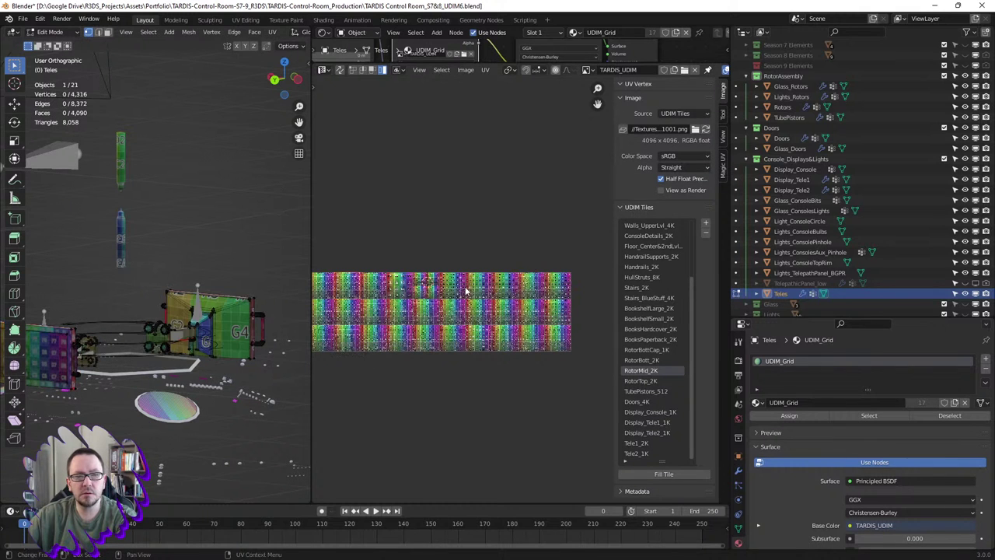
key("a")
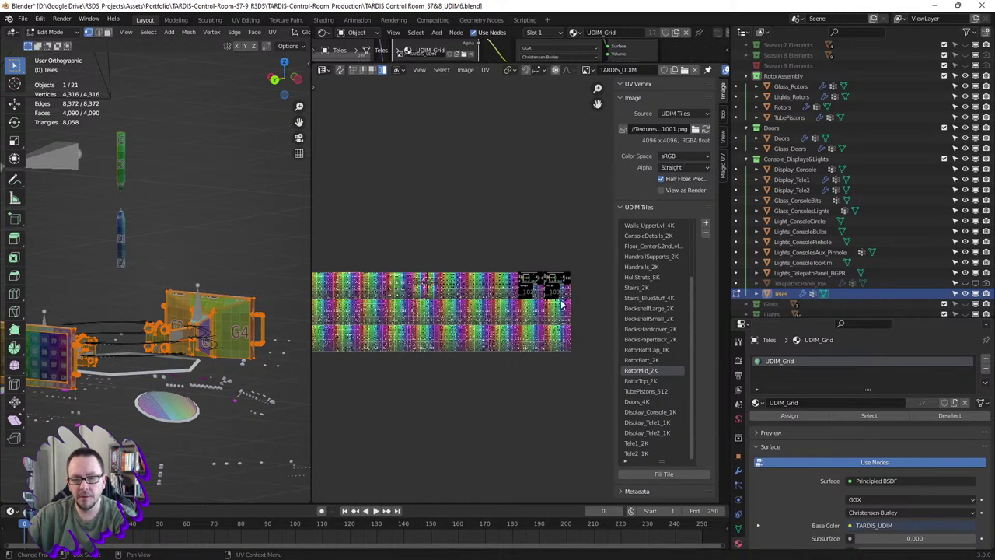
left_click(638, 442)
- Widen and frame the UV editor, then start moving the upper-right panel island down-left
scroll(549, 285, "up", 4)
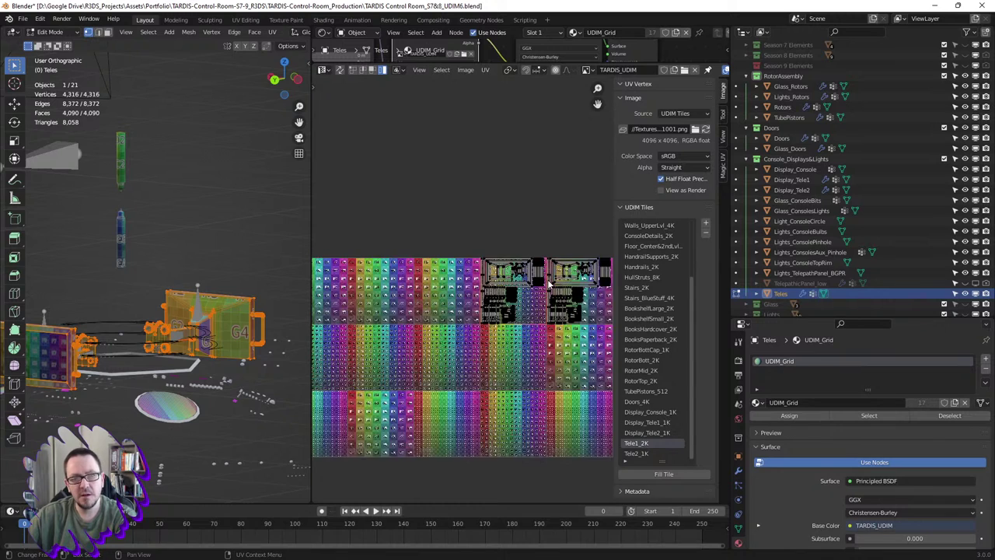
scroll(549, 285, "up", 3)
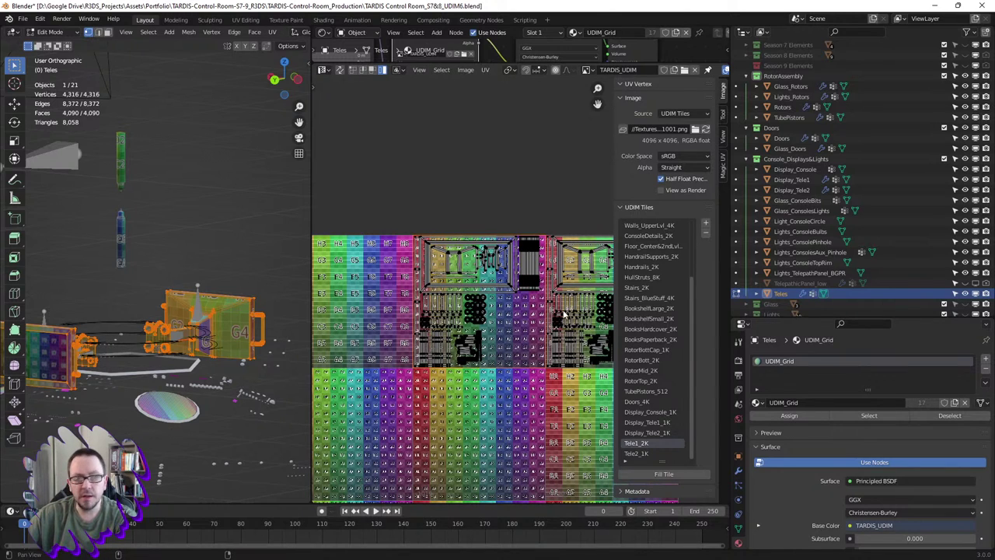
middle_click_drag(507, 328, 481, 323)
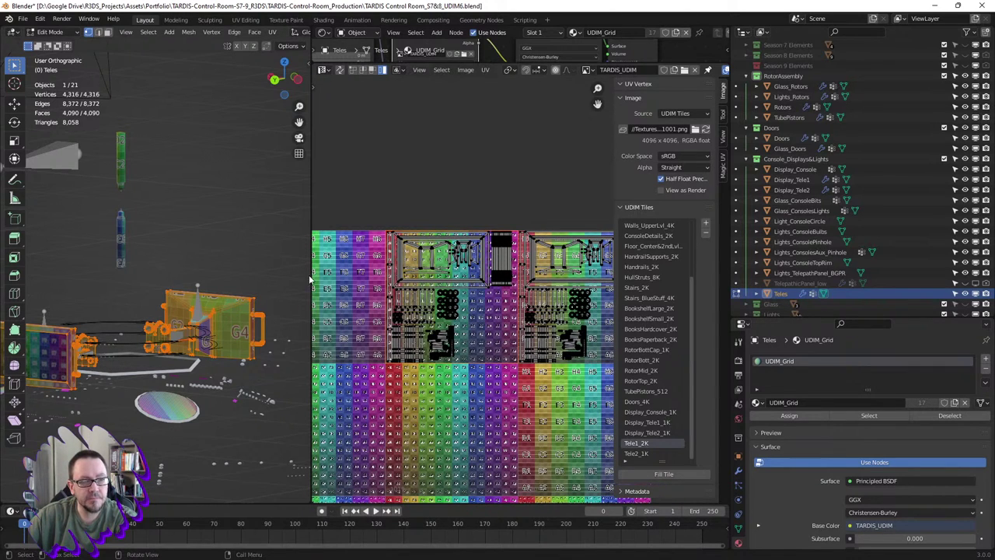
left_click_drag(310, 280, 215, 282)
scroll(415, 285, "up", 3)
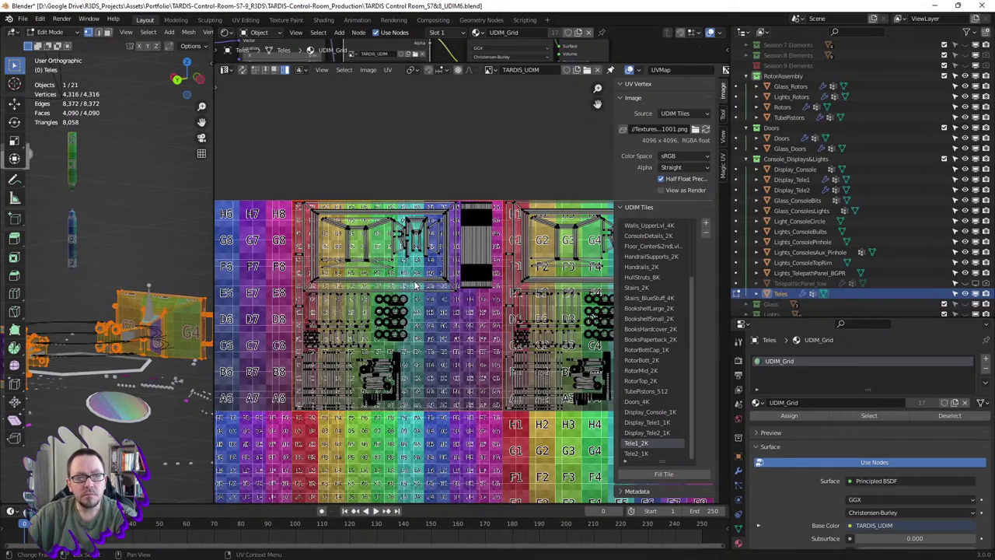
middle_click_drag(424, 284, 373, 263)
left_click(477, 211)
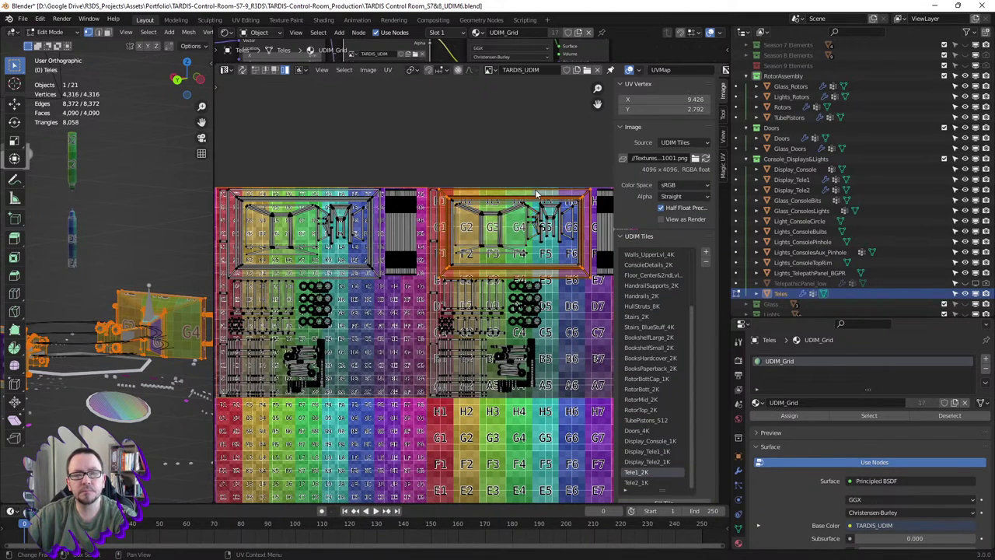
scroll(536, 193, "down", 1)
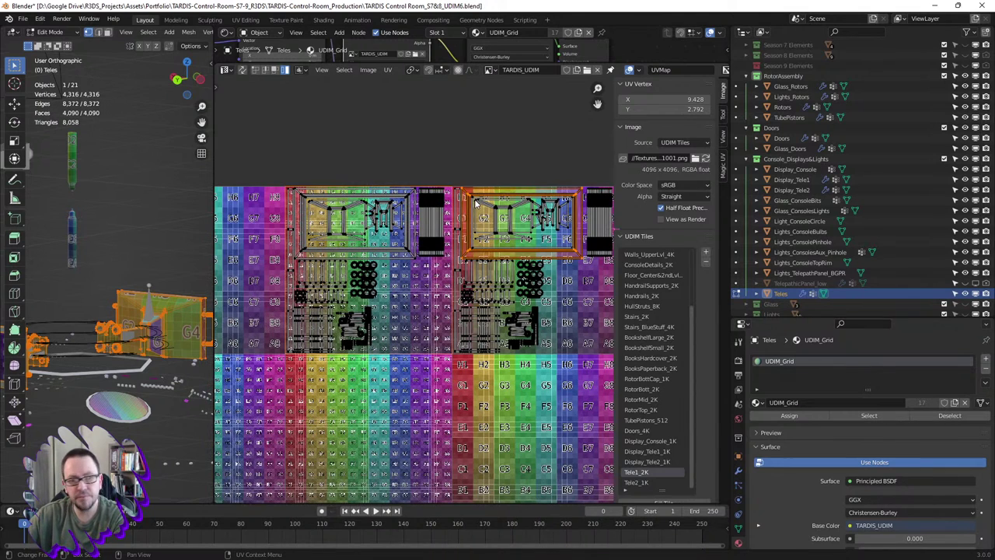
key("g")
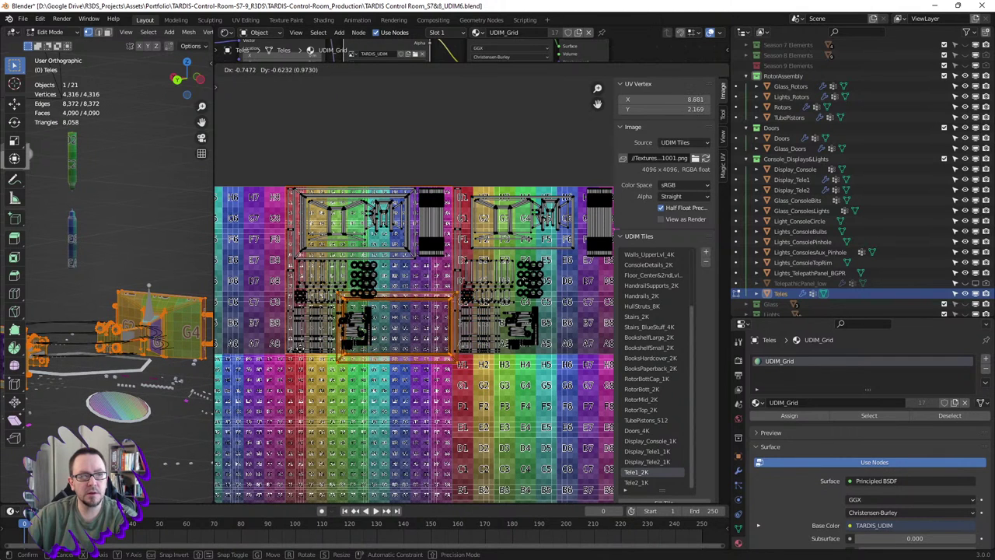
- Place the panel island, then move the ring-shaped islands down-right into free grid space
left_click(357, 285)
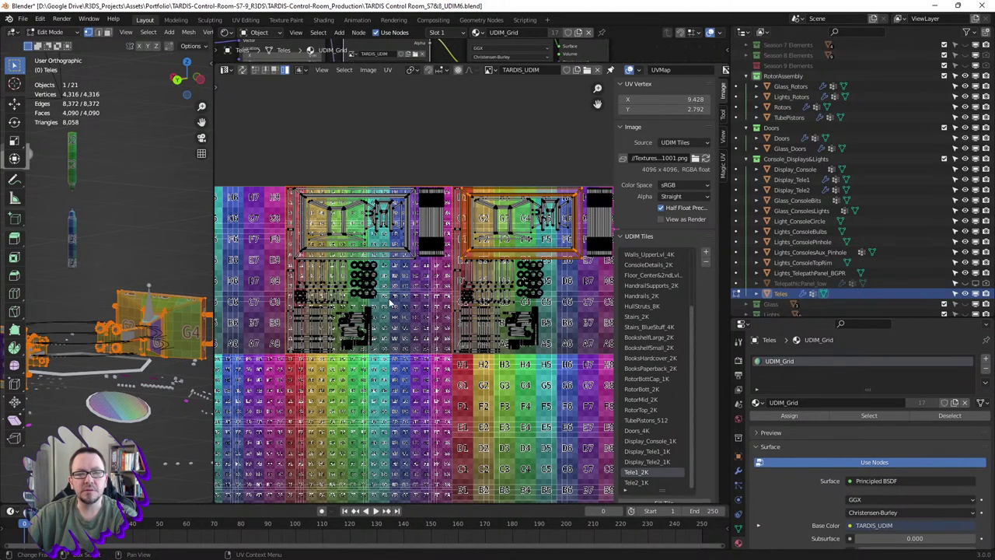
key("alt+a")
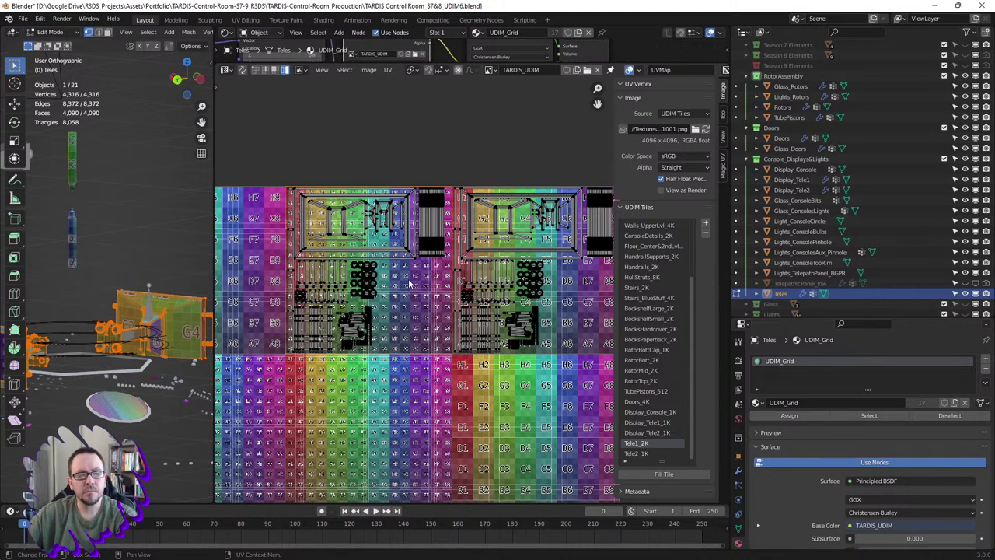
scroll(381, 276, "up", 4)
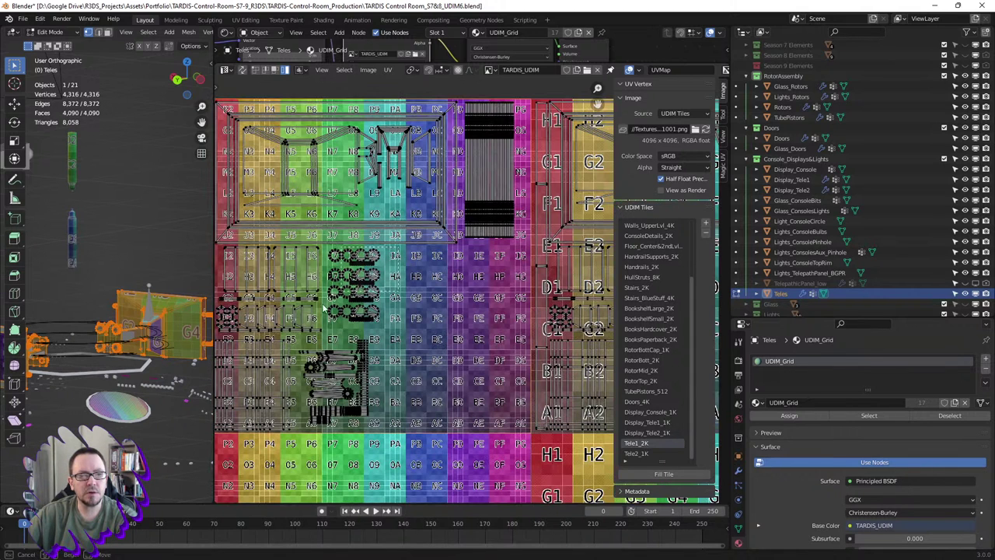
key("l")
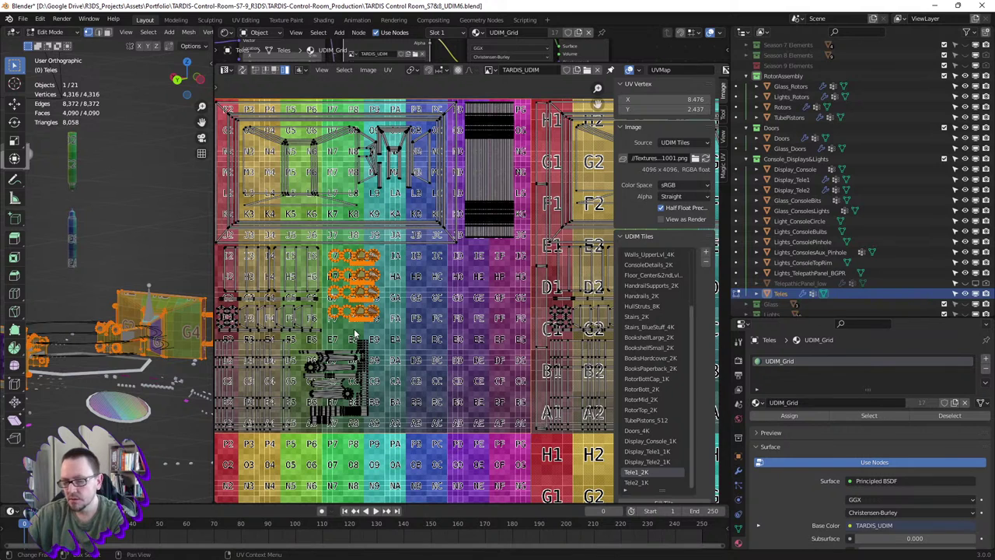
key("g")
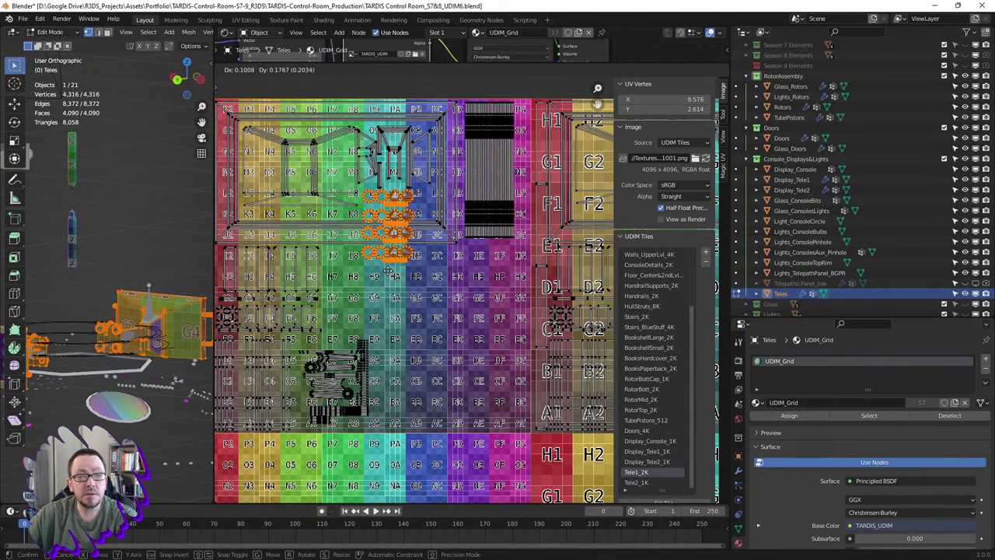
left_click(388, 274)
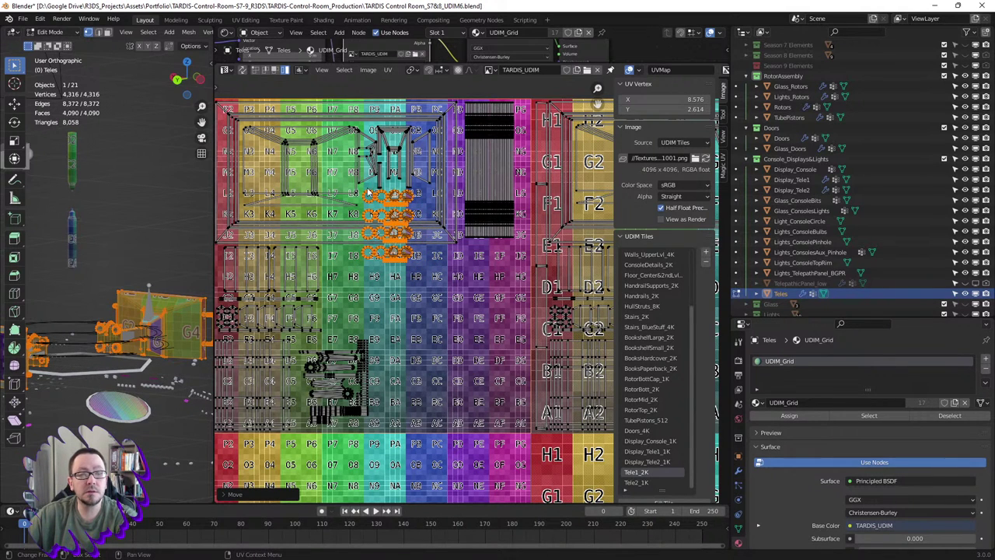
left_click_drag(371, 213, 404, 283)
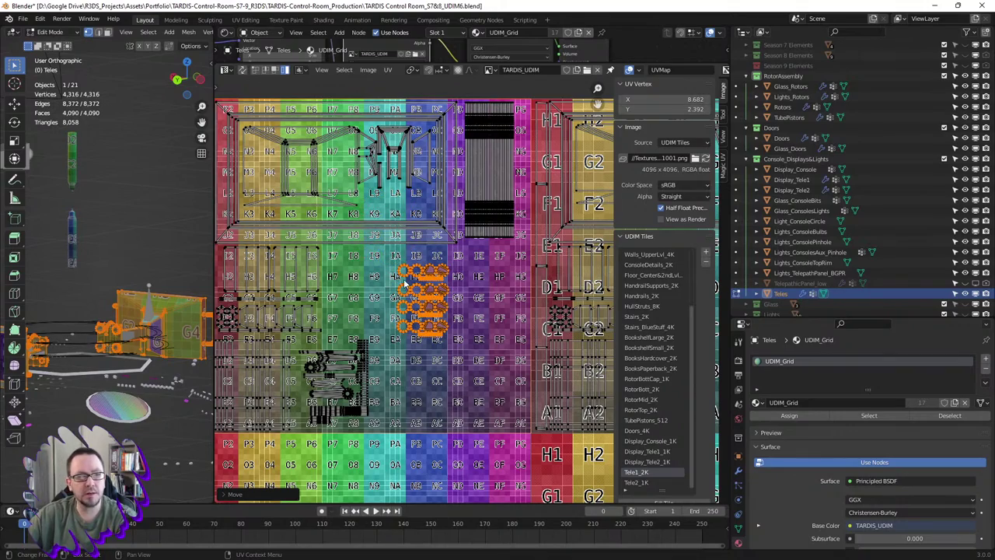
scroll(348, 227, "down", 3)
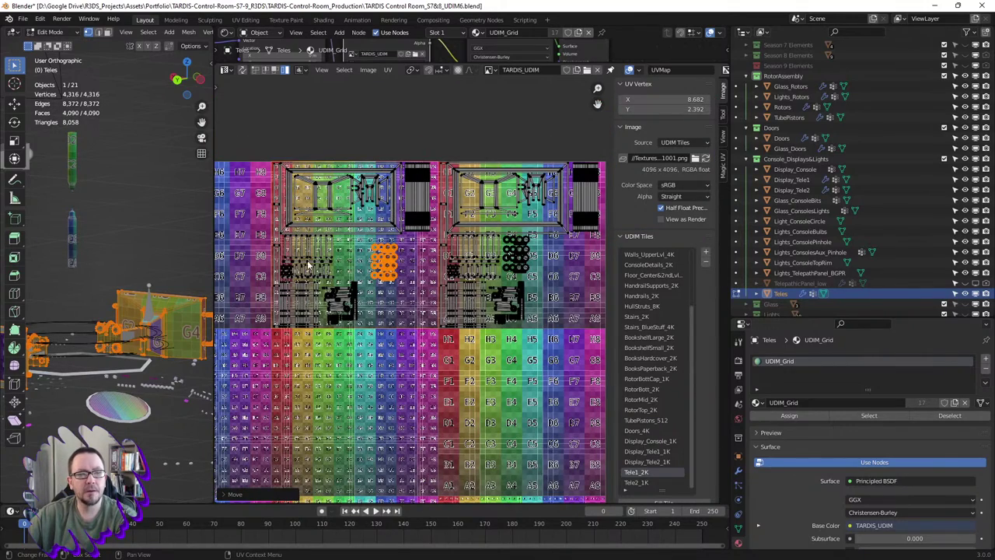
scroll(352, 198, "up", 2)
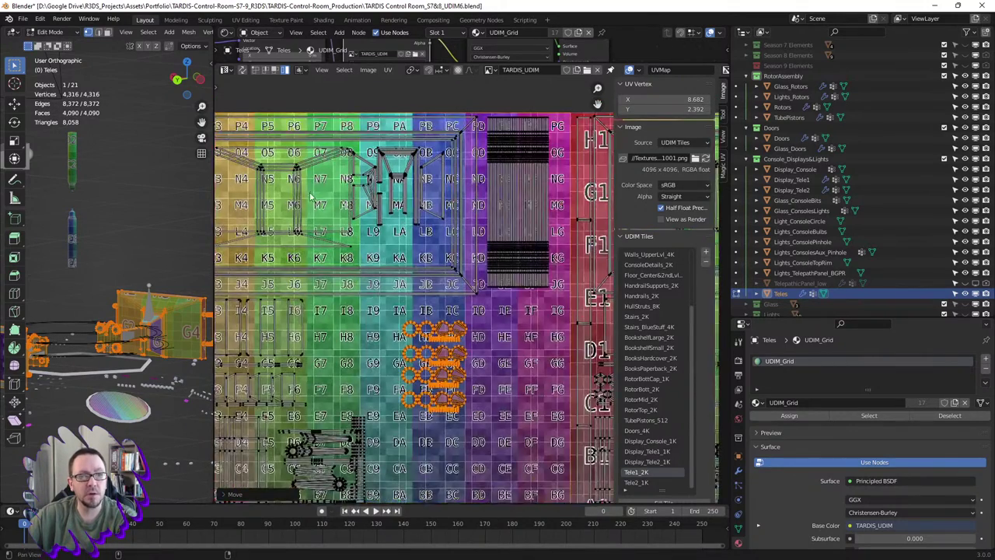
scroll(389, 204, "down", 1)
- Select the large frame and M-shaped islands and nudge them upward in two small moves
left_click(404, 206)
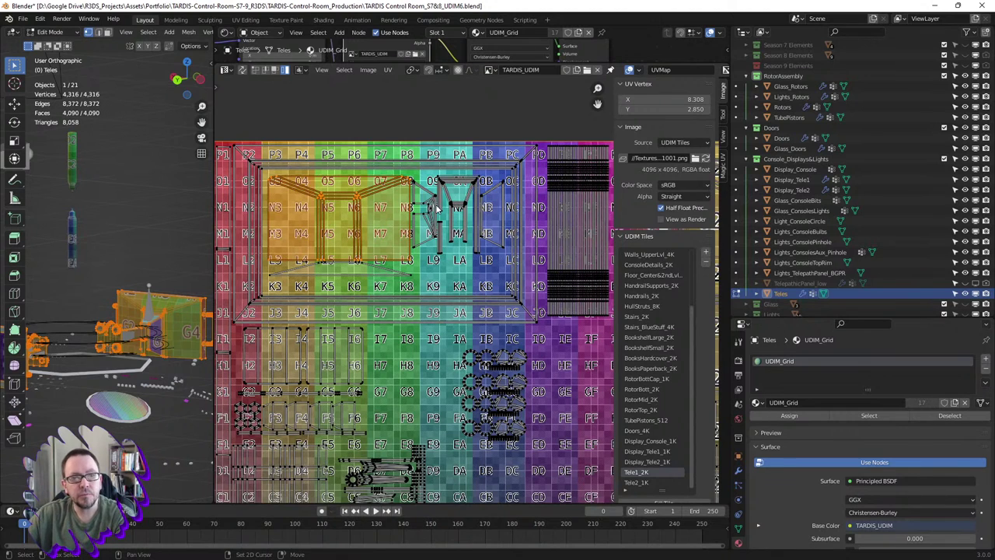
left_click(509, 240, "shift")
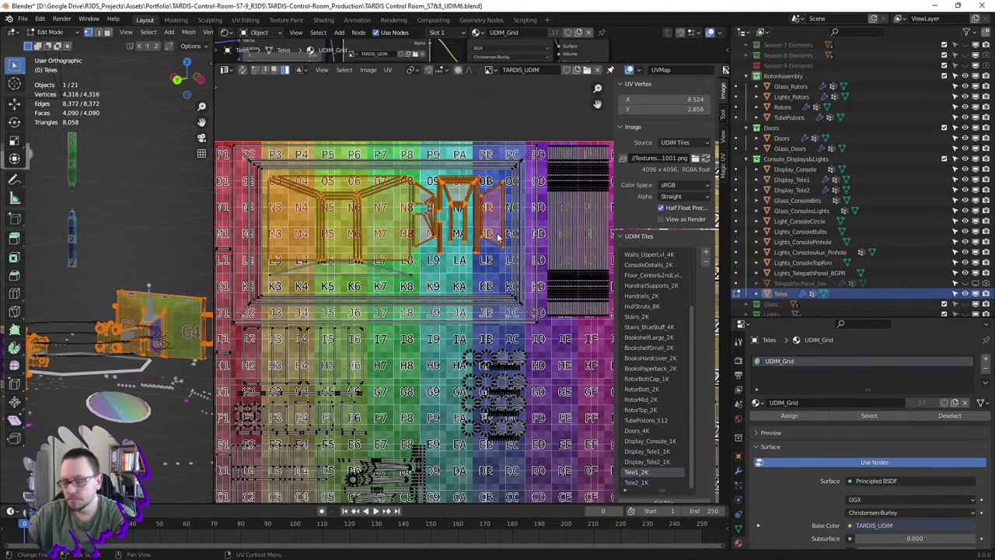
key("g")
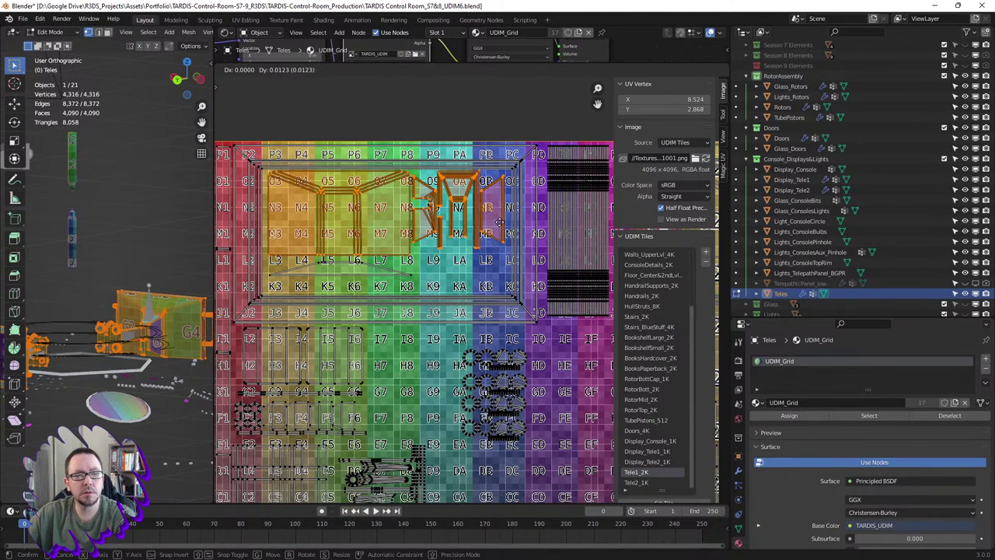
left_click(499, 222)
scroll(501, 225, "down", 4)
scroll(489, 216, "up", 4)
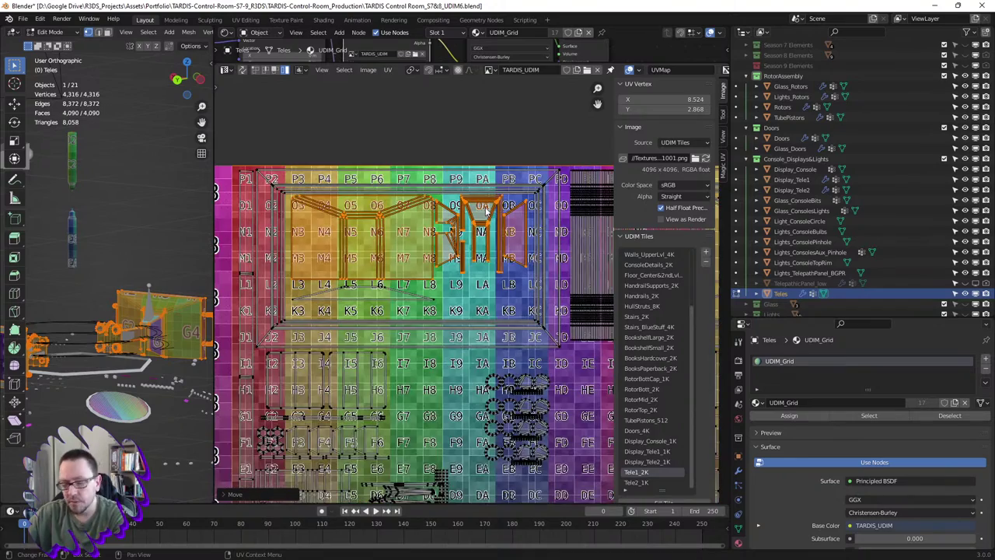
key("g")
left_click(488, 220)
scroll(488, 220, "down", 3)
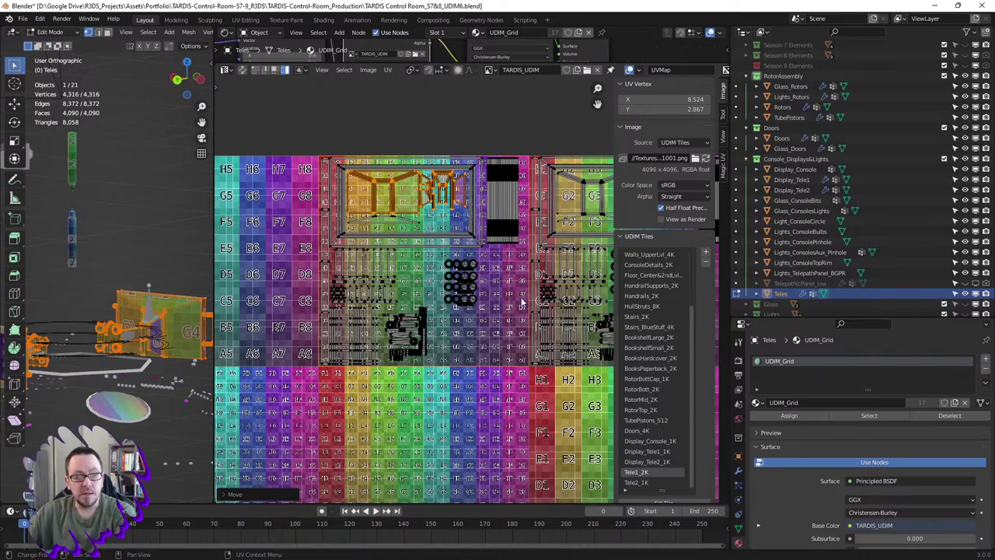
scroll(352, 264, "up", 3)
scroll(365, 266, "down", 2)
scroll(378, 268, "up", 2)
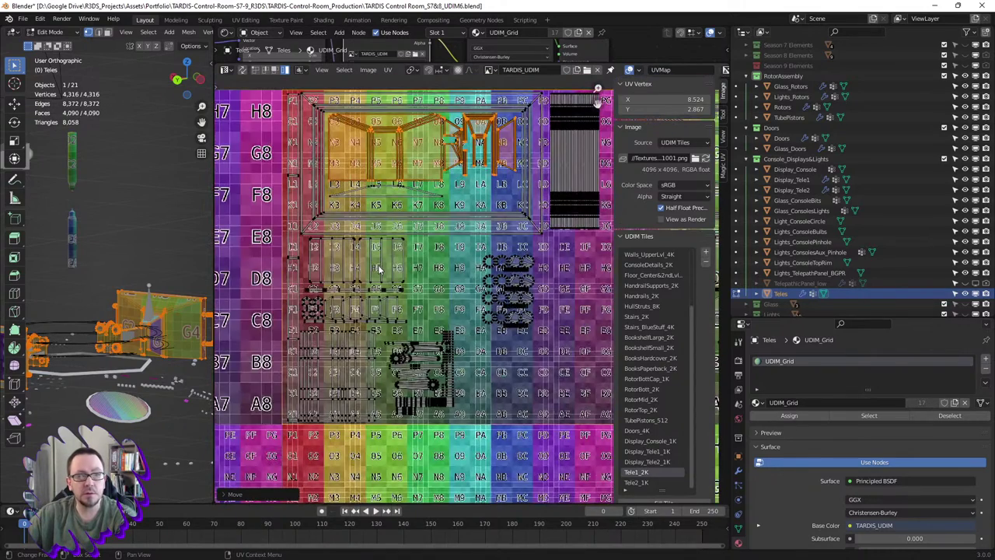
- Reselect the ring-shaped UV islands without the frame island
key("l")
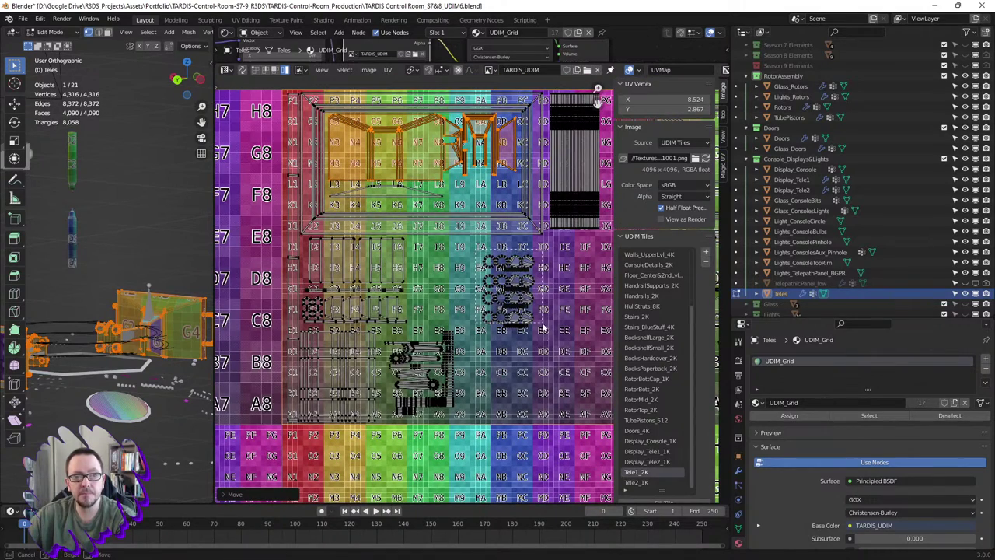
key("l")
scroll(516, 266, "up", 2)
- Move the ring islands up-left, then nudge them slightly further left
key("g")
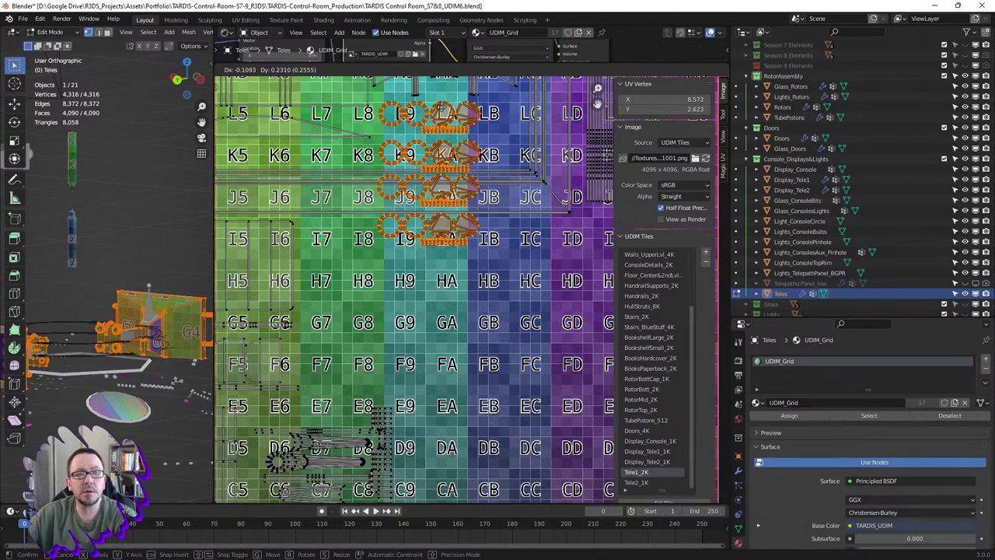
left_click(442, 108)
mouse_move(442, 107)
middle_mouse_down()
mouse_move(513, 231)
mouse_move(448, 204)
middle_mouse_up()
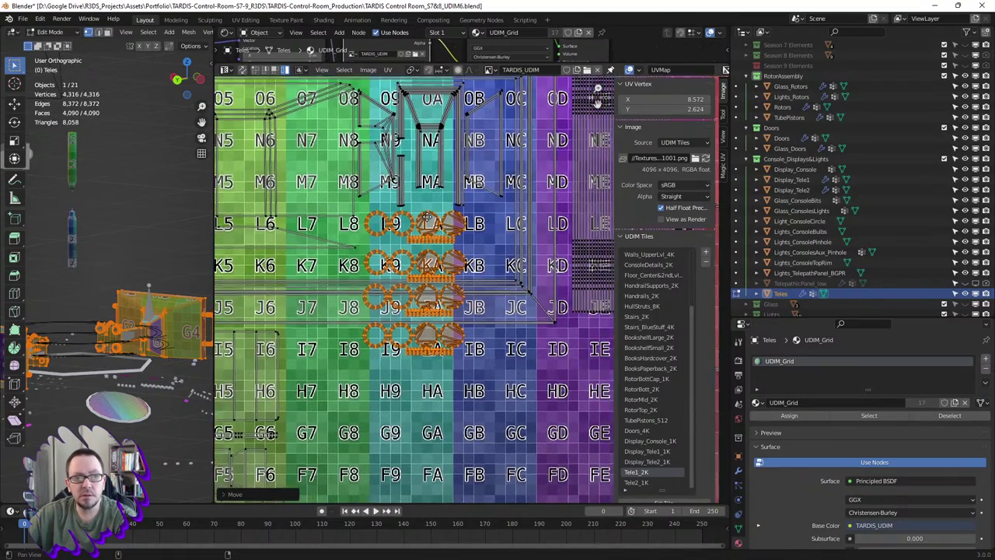
scroll(448, 204, "up", 1)
scroll(457, 222, "up", 1)
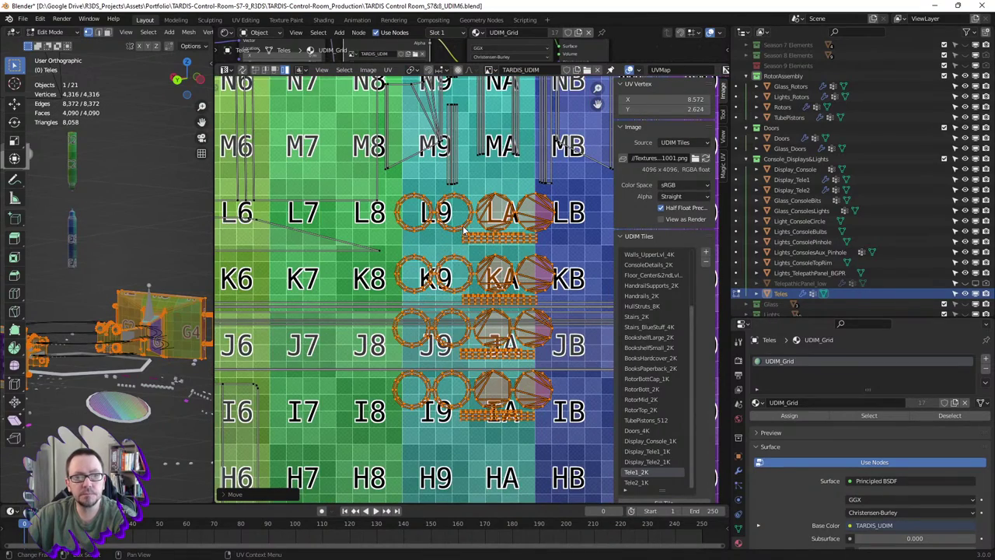
key("g")
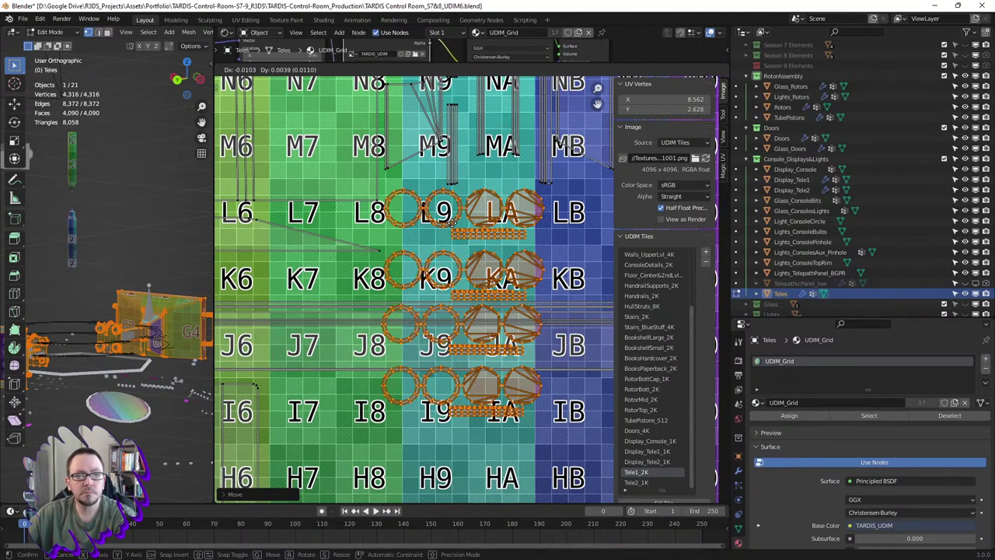
left_click(451, 222)
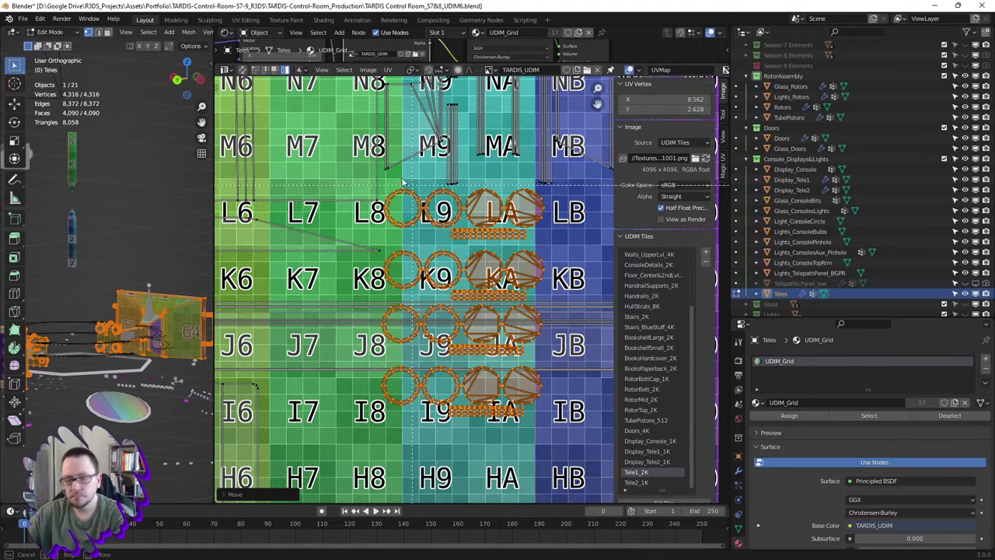
- Box-select the islands below the top L row and move them straight down with G, Y
mouse_move(347, 161)
left_mouse_down()
mouse_move(574, 247)
mouse_move(549, 168)
left_mouse_up()
scroll(529, 202, "down", 3)
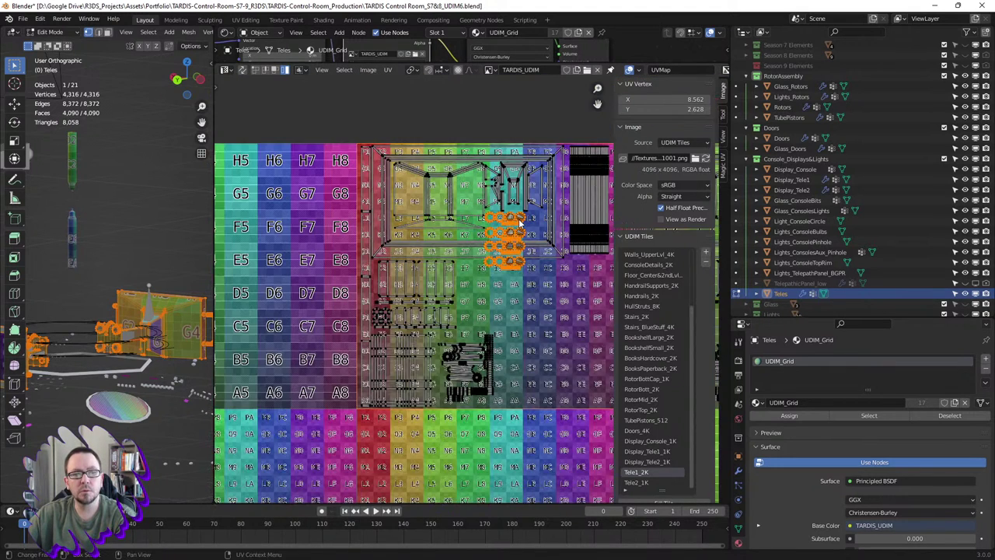
scroll(542, 230, "down", 1)
scroll(547, 229, "up", 3)
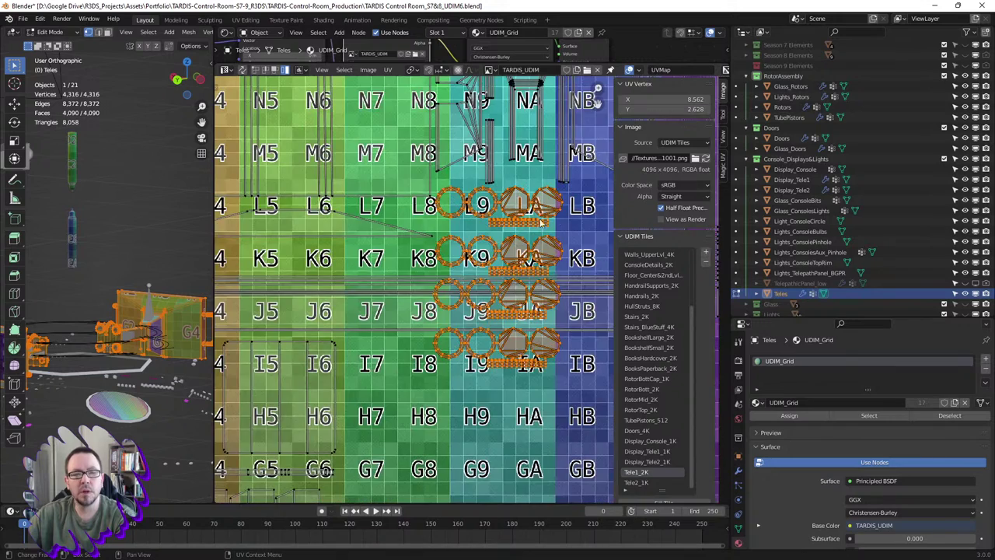
scroll(559, 213, "up", 1)
key("b")
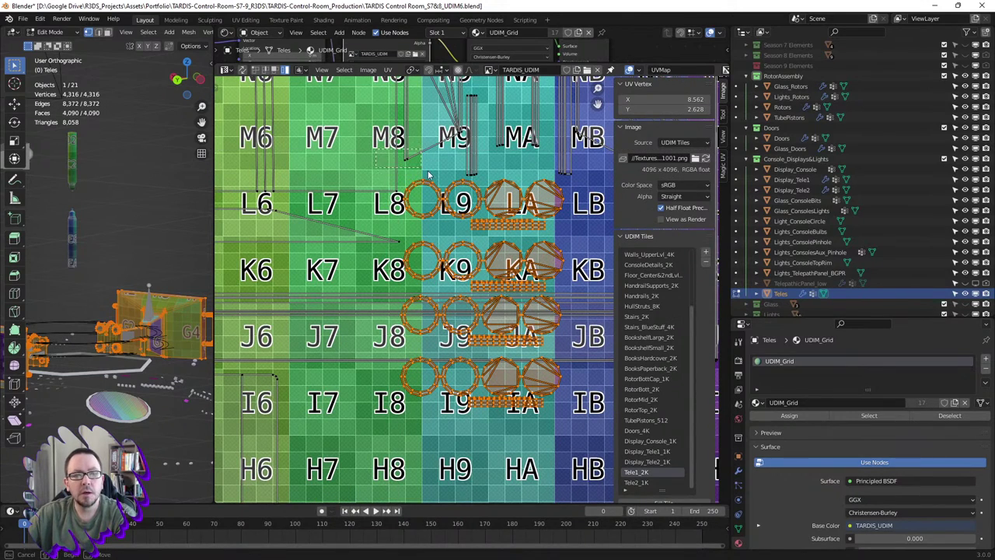
left_click_drag(378, 130, 598, 236)
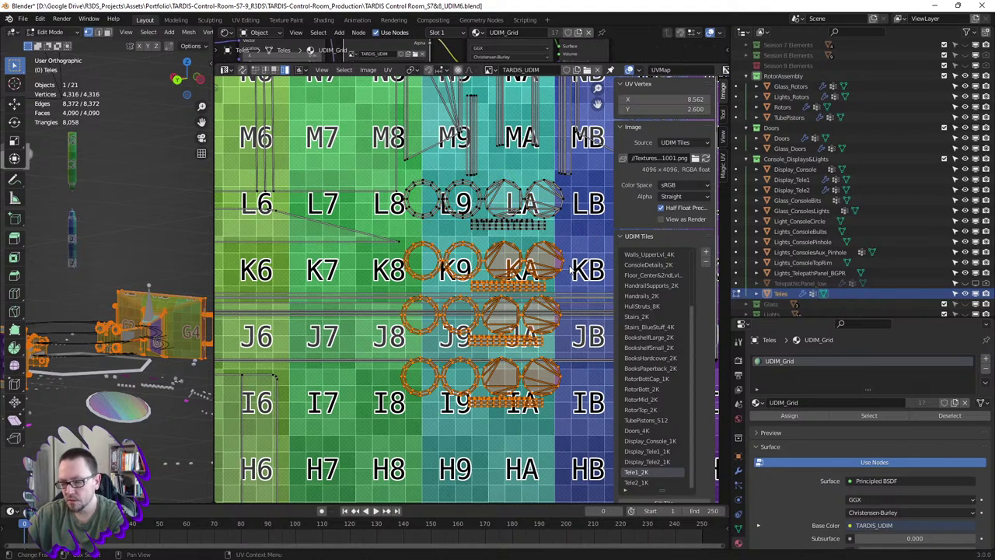
key("g")
key("y")
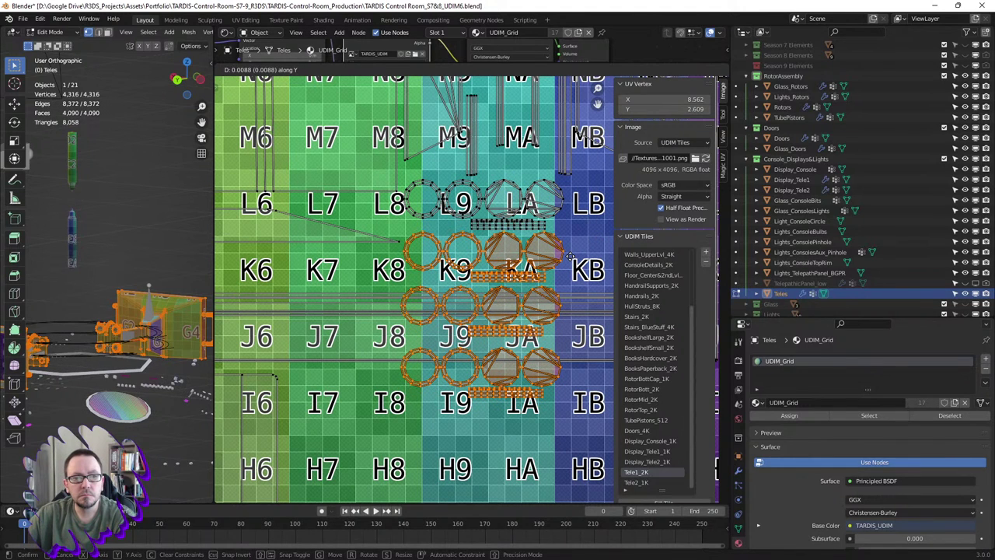
left_click(571, 259)
- Deselect the K-row islands and start shifting the J and I rows one tile right
middle_click_drag(549, 288, 487, 225)
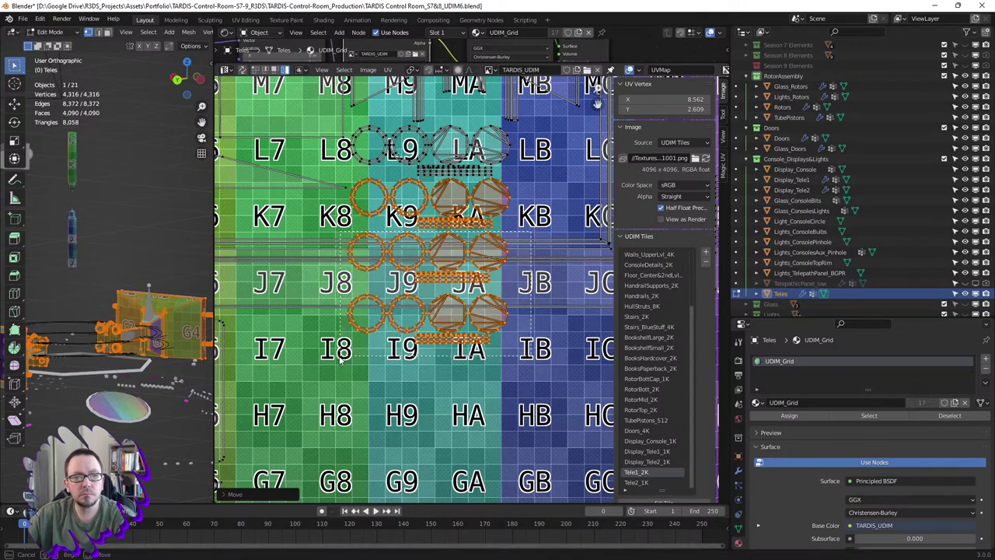
key("ctrl+z")
middle_click_drag(462, 269, 389, 325)
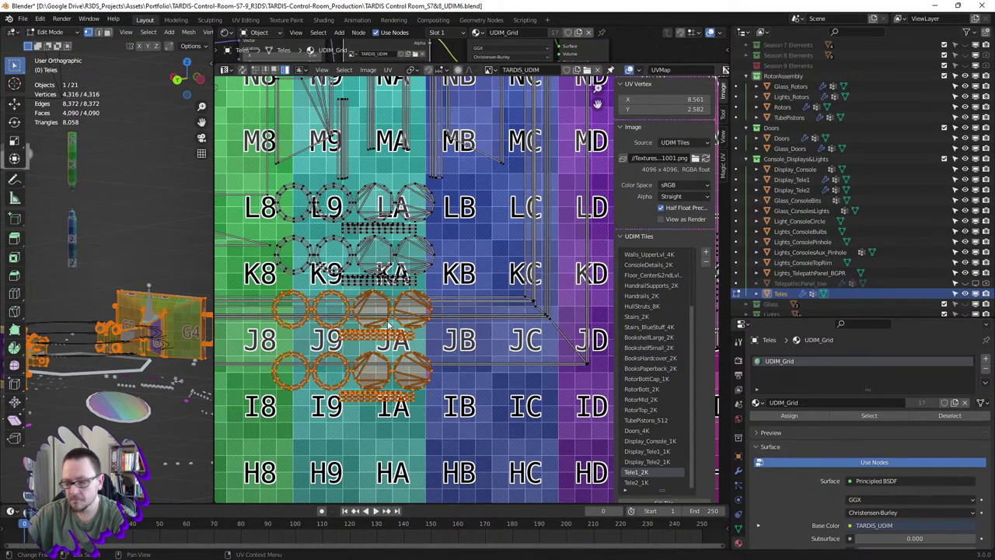
key("g")
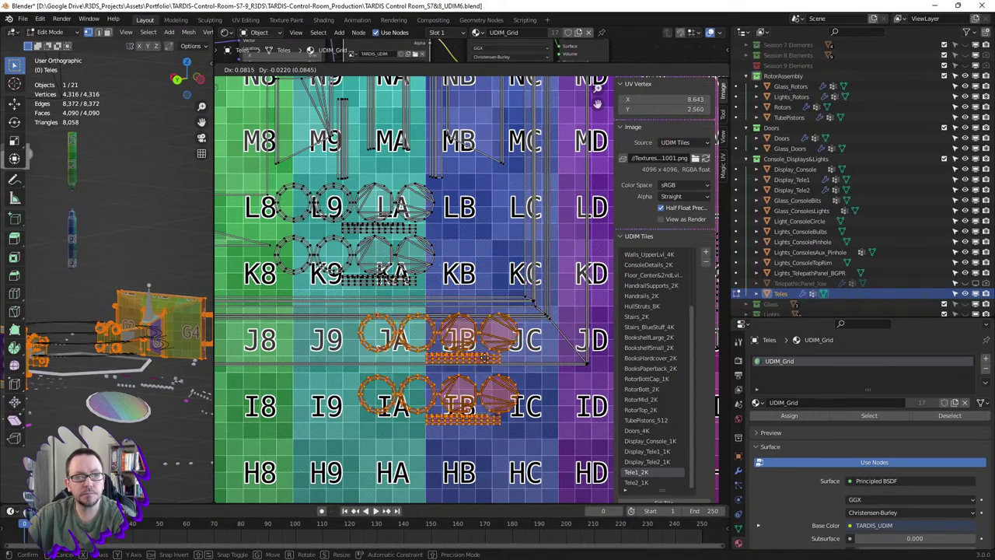
- Place the two island rows over tiles K3–J5, finishing with a small nudge
left_click(484, 358)
scroll(484, 358, "down", 3)
middle_click_drag(484, 357, 545, 350)
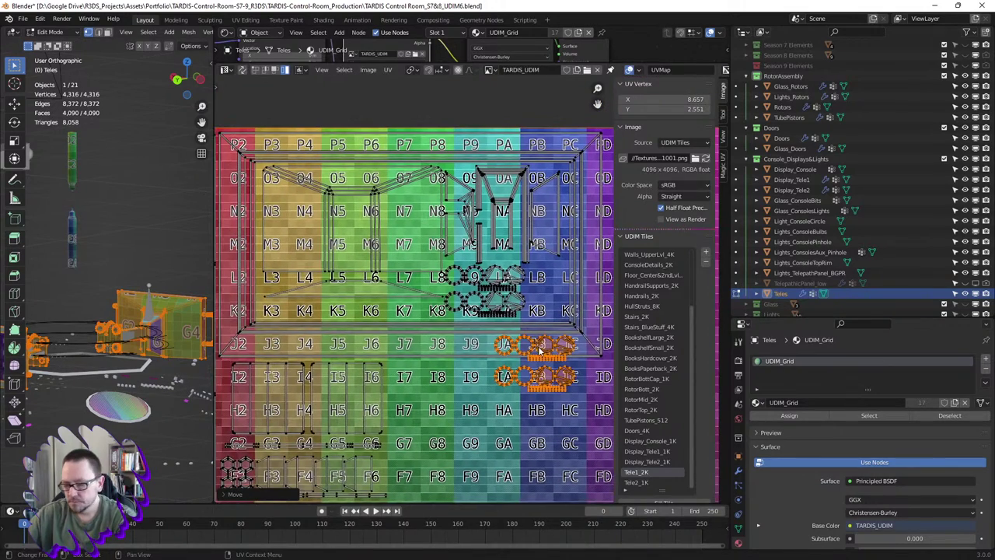
key("g")
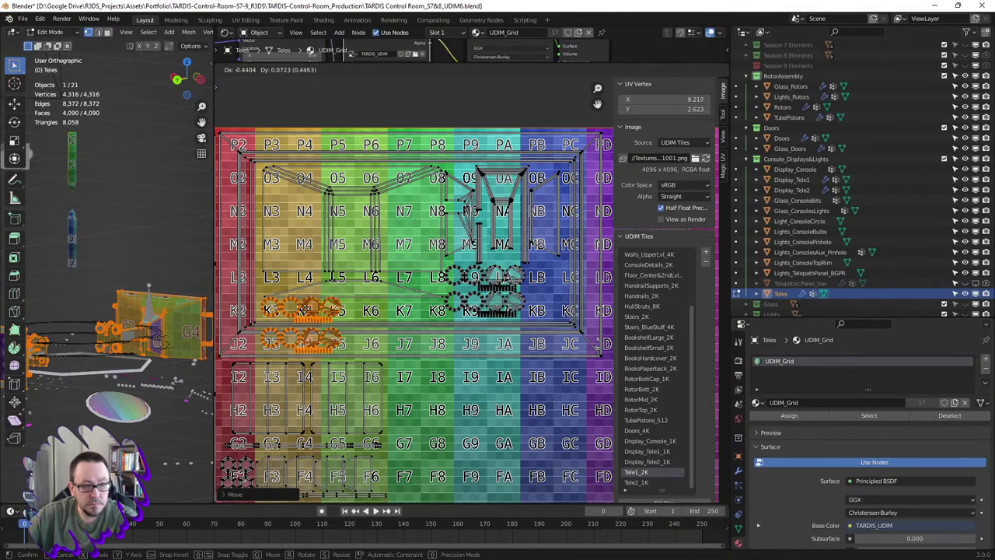
left_click(352, 328)
scroll(352, 328, "up", 3)
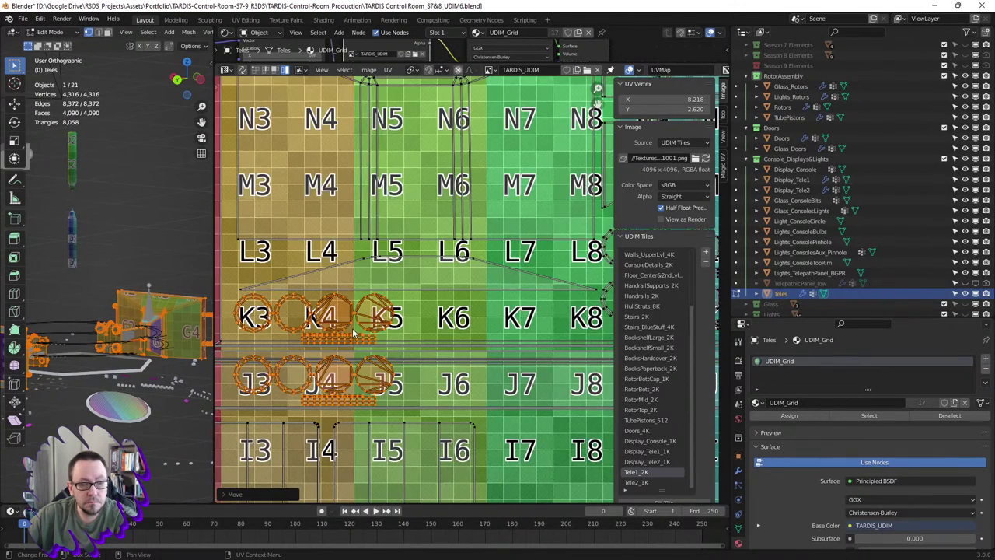
middle_click_drag(352, 328, 381, 328)
key("g")
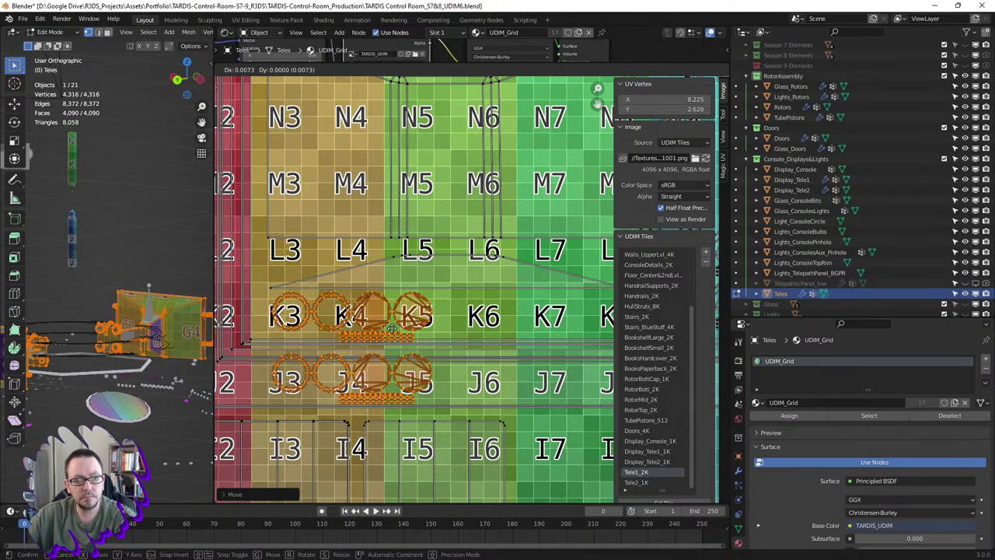
left_click(364, 351)
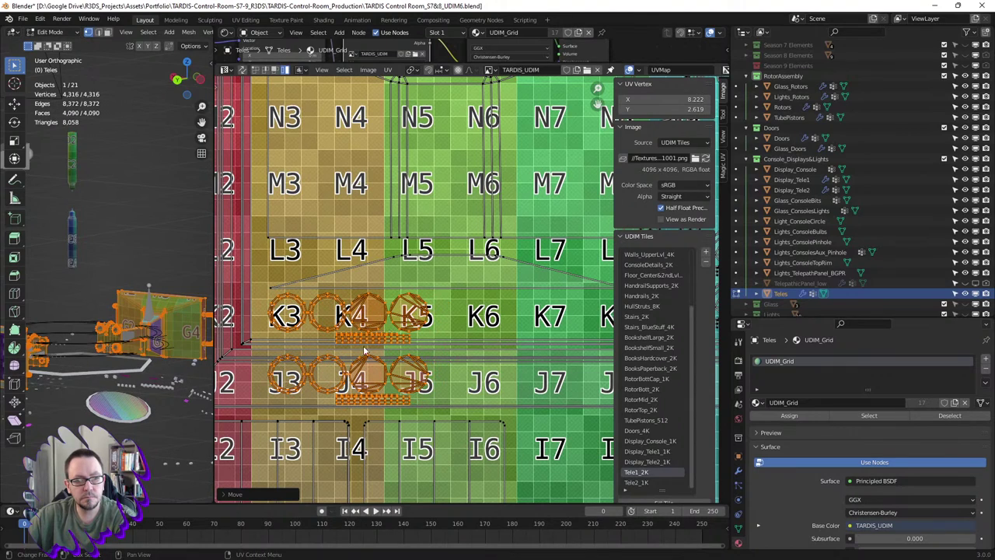
- Select the next set of Tele islands and align their top row with row H
left_click(432, 423)
scroll(429, 393, "down", 1)
scroll(427, 395, "down", 1)
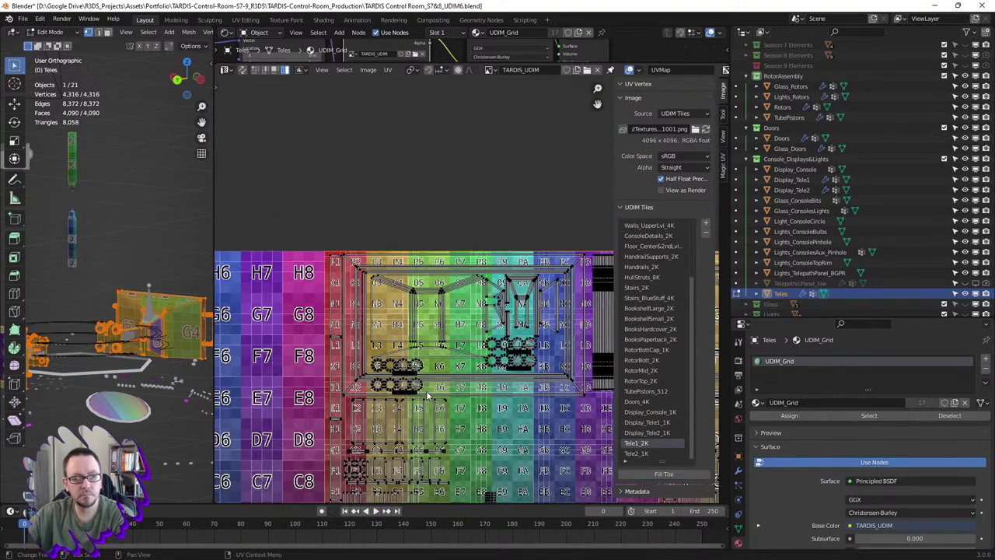
middle_click_drag(427, 395, 357, 297)
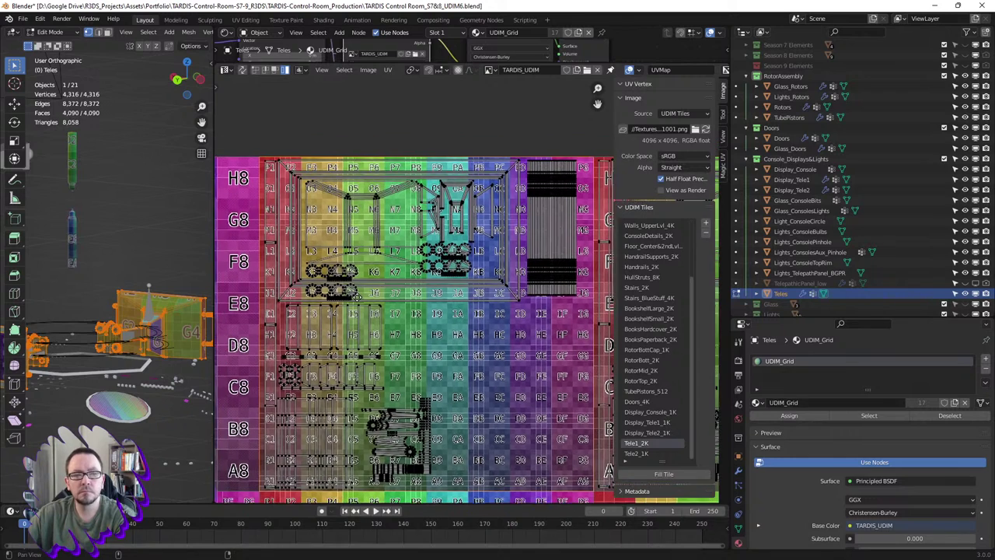
scroll(357, 298, "up", 1)
scroll(357, 298, "down", 1)
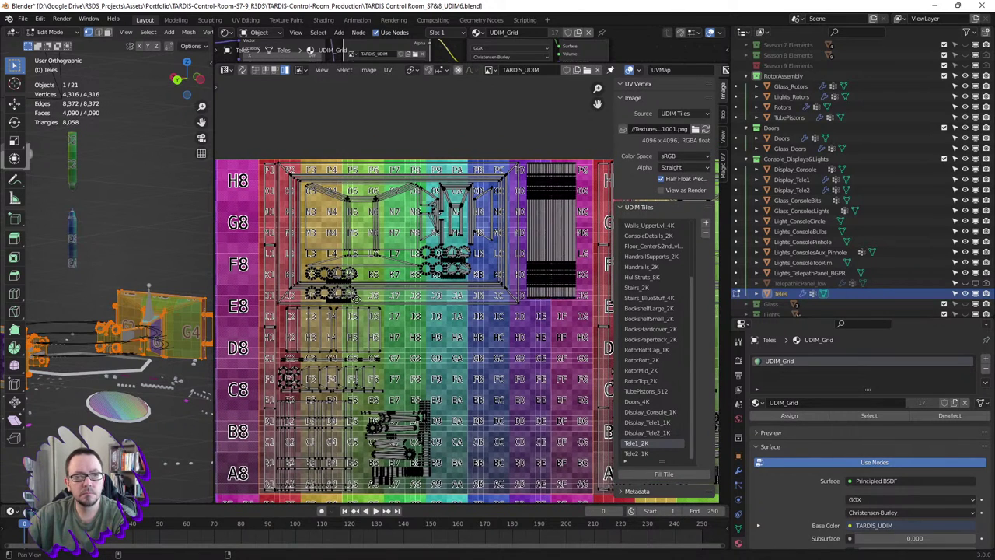
left_click(424, 297)
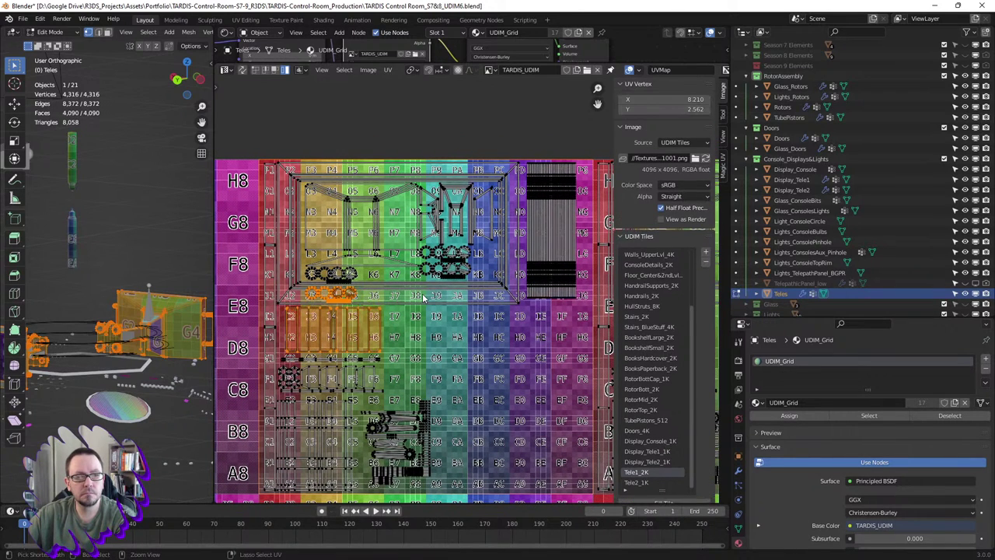
left_click(424, 297)
left_click_drag(424, 297, 463, 366)
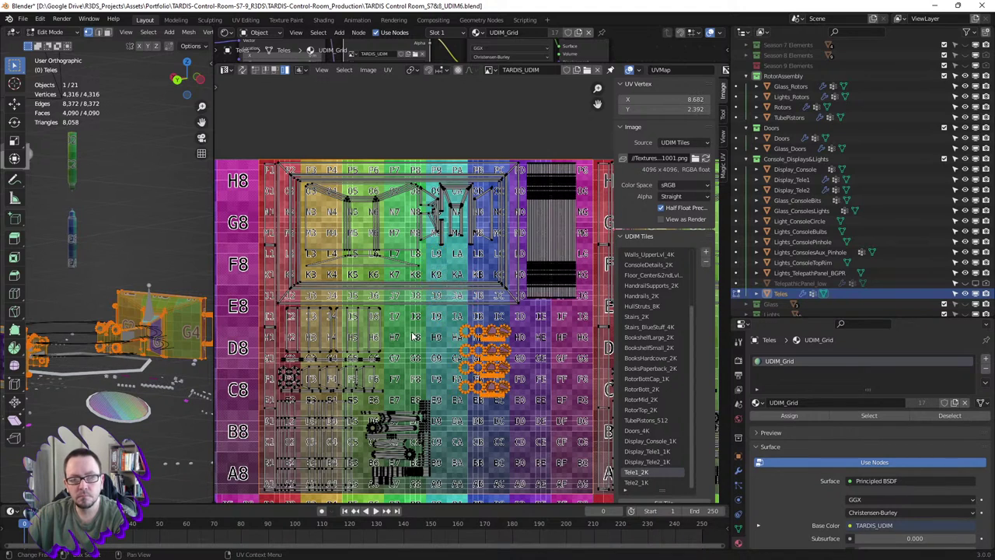
scroll(422, 288, "up", 4)
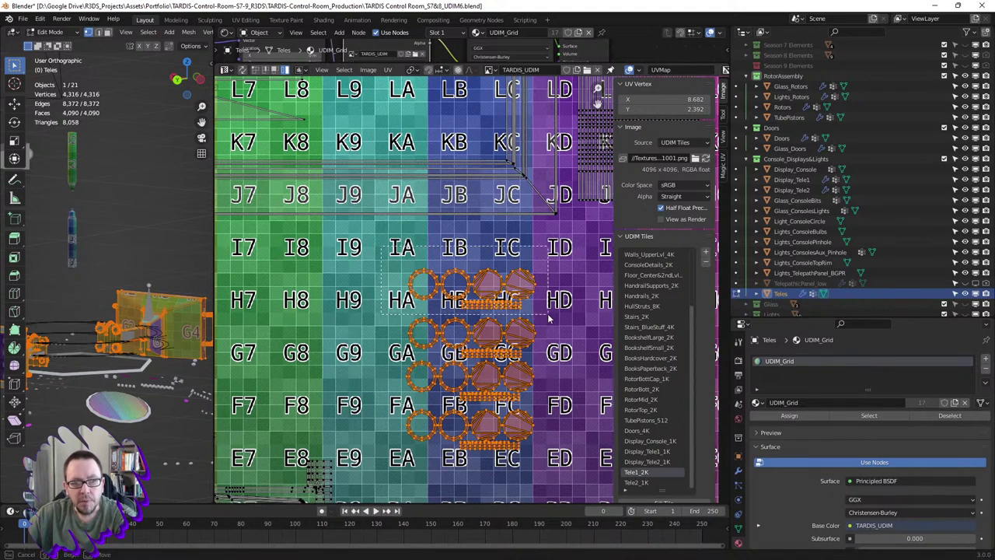
left_click(520, 310)
scroll(517, 312, "up", 2)
left_click_drag(521, 314, 523, 324)
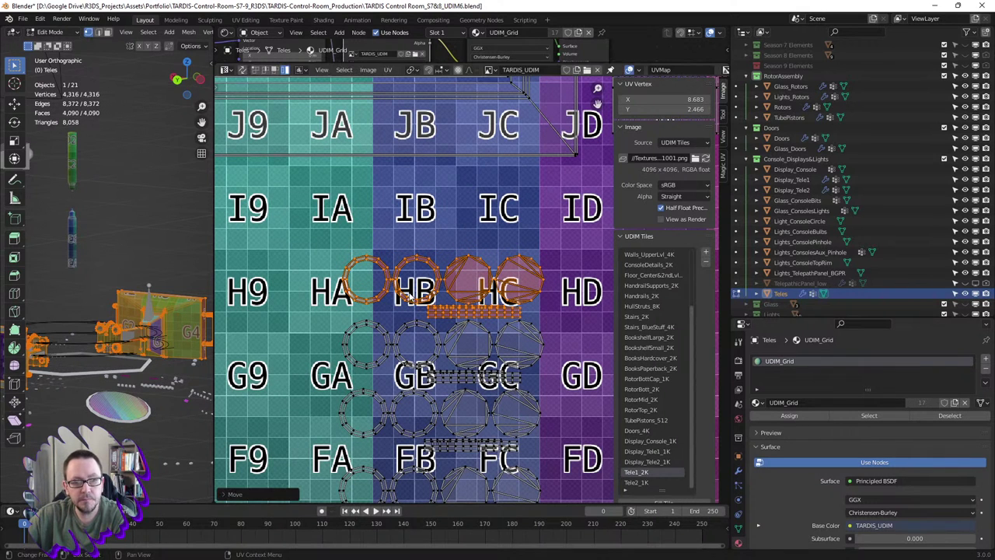
- Add rows G and F and move them vertically so the stacked rows are evenly spaced
left_click_drag(310, 241, 553, 375)
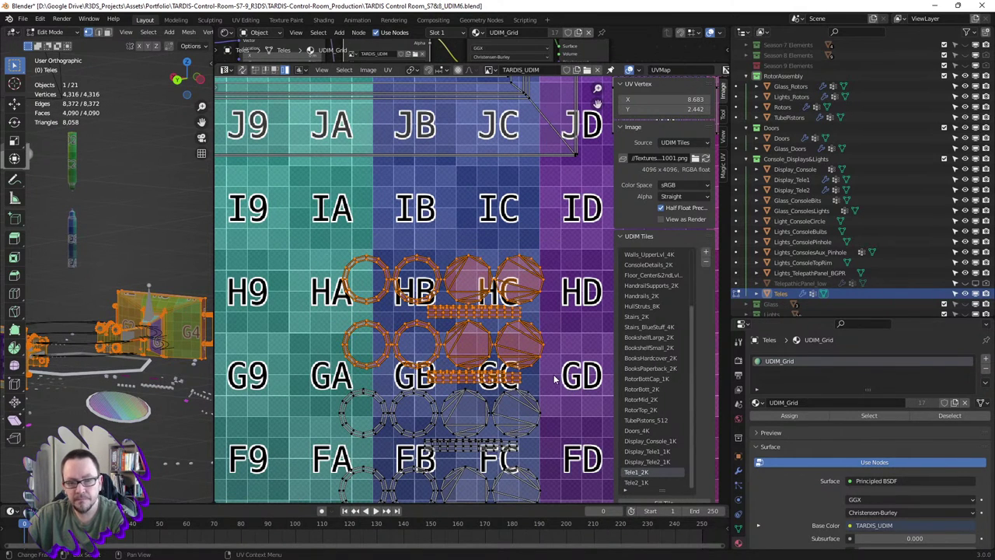
key("g")
left_click(554, 378)
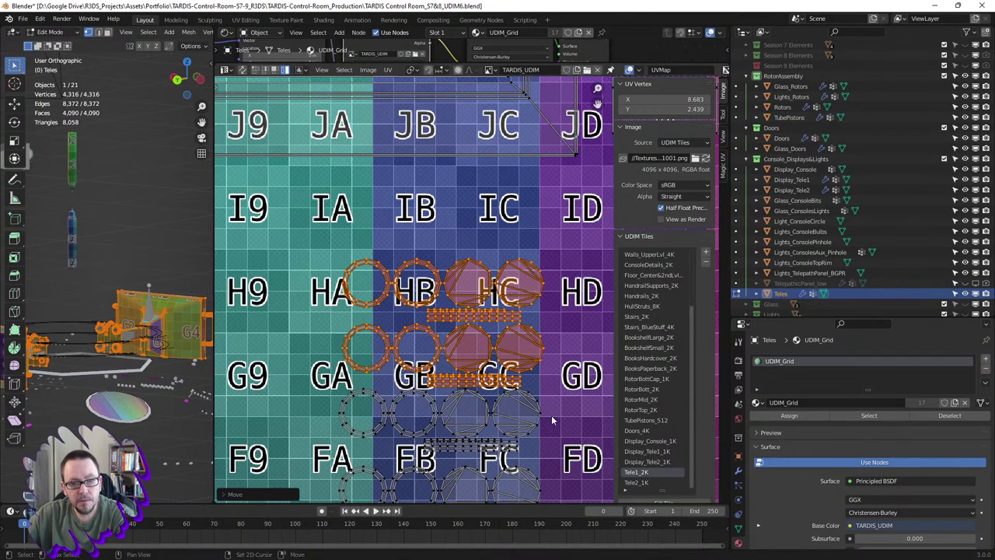
middle_click_drag(546, 415, 557, 304)
left_click_drag(341, 128, 601, 355)
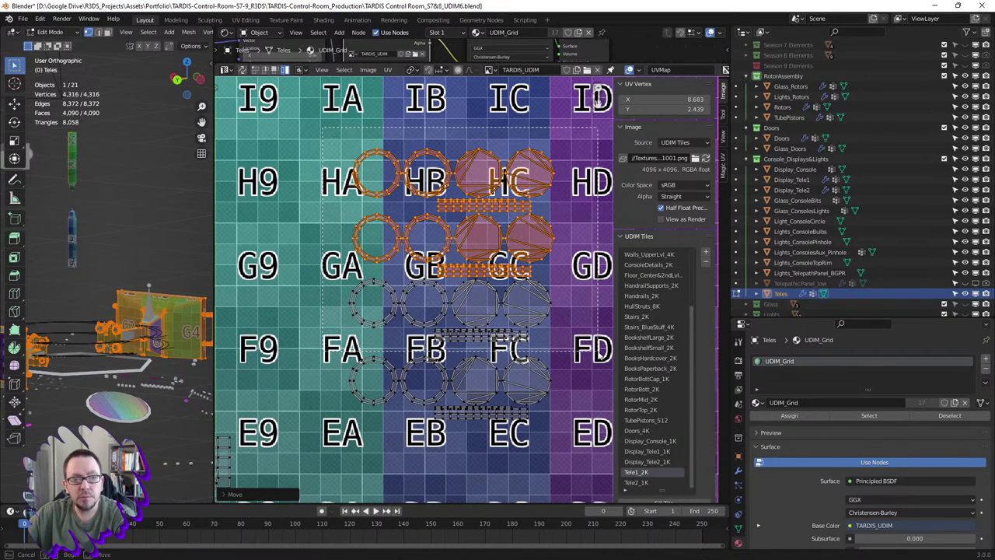
key("g")
key("y")
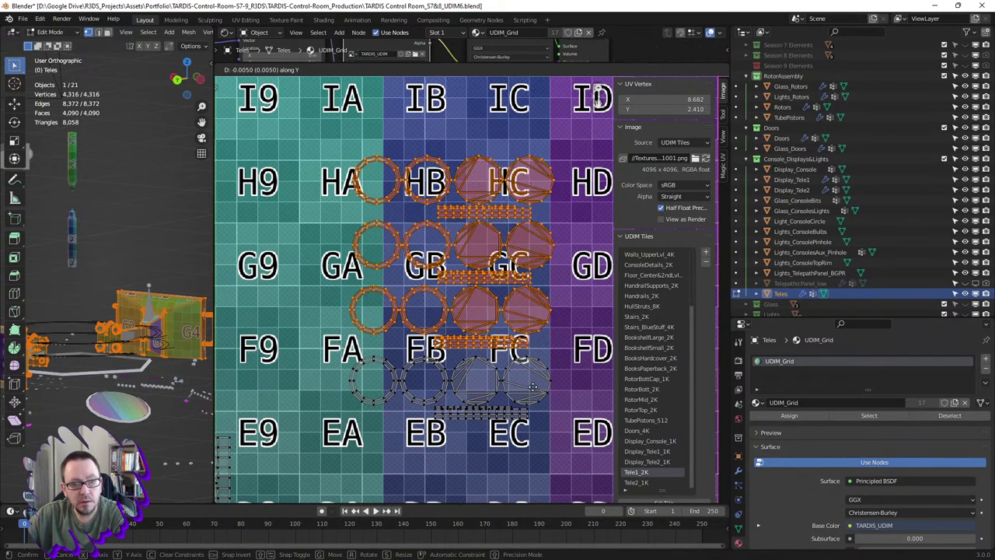
left_click(533, 432)
- Shift all the stacked island rows three tiles to the left
scroll(477, 354, "down", 4)
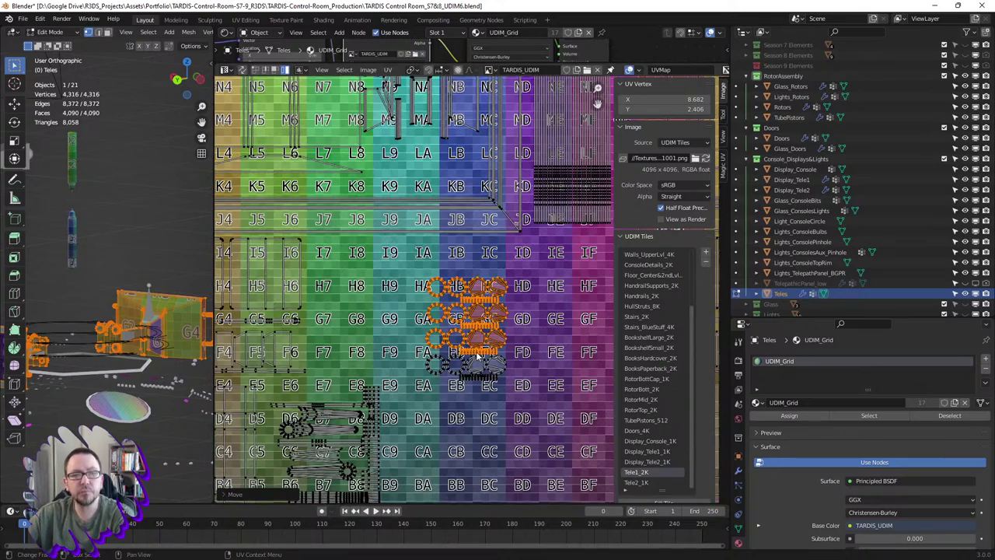
left_click_drag(423, 271, 549, 396)
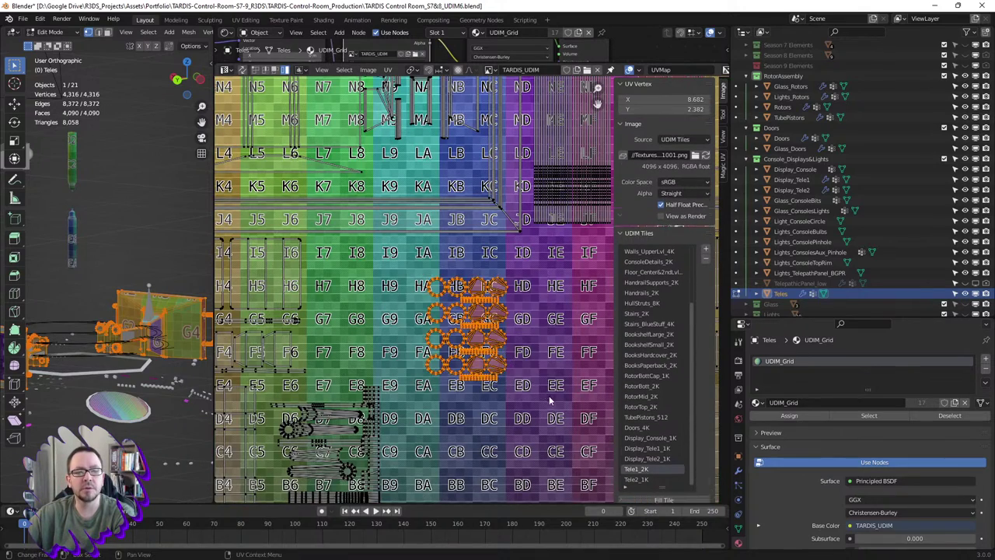
scroll(502, 372, "down", 3)
key("g")
left_click(504, 361)
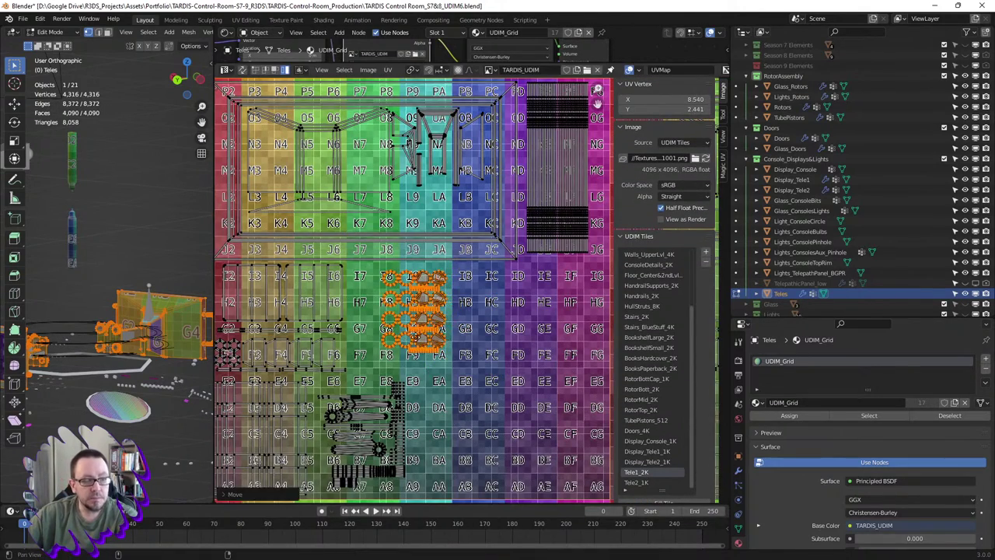
scroll(503, 361, "up", 2)
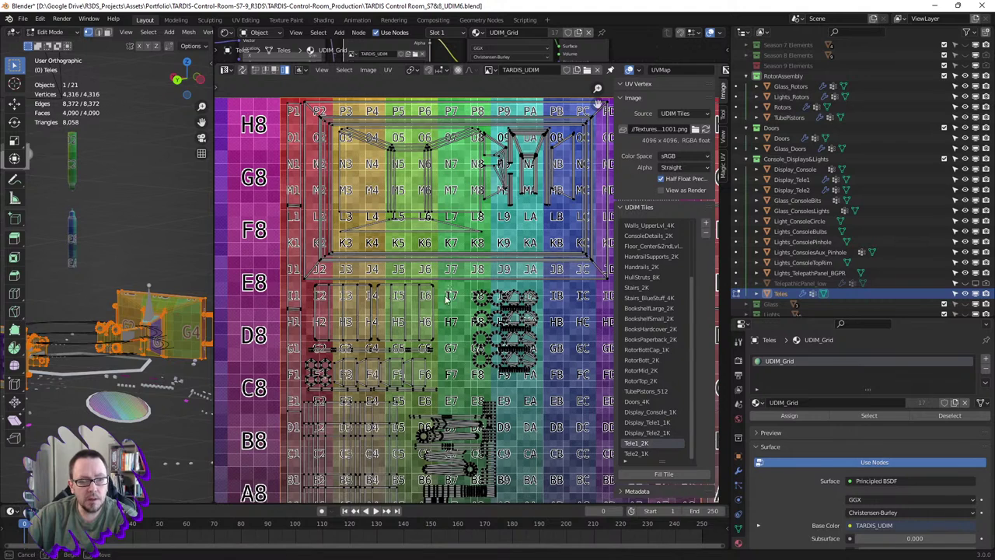
- Nudge the islands over tiles I5–I6 slightly sideways along X
left_click(403, 302)
scroll(352, 308, "up", 4)
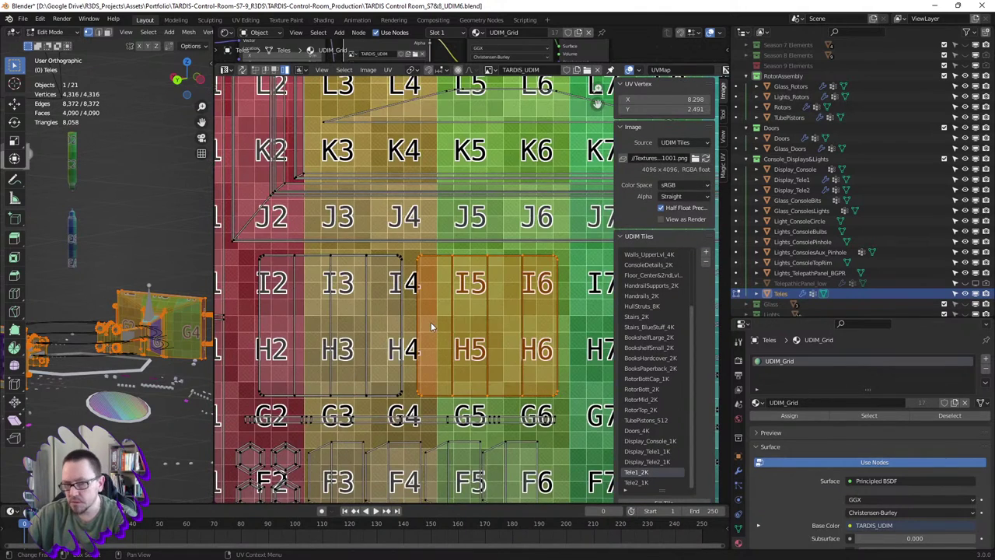
scroll(431, 326, "down", 1)
key("g")
key("x")
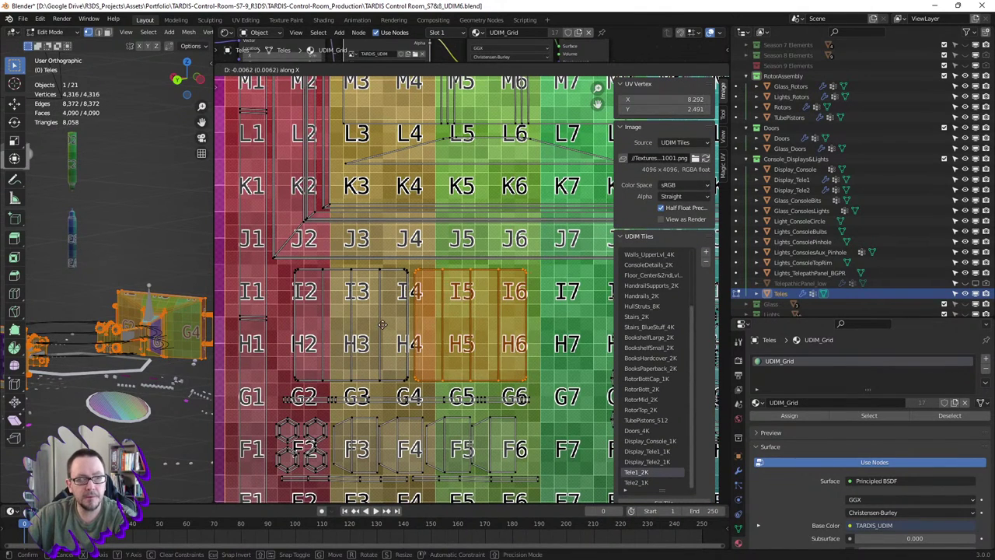
left_click(371, 324)
- Raise the thin G-row strip vertically along Y
left_click(368, 319, "shift")
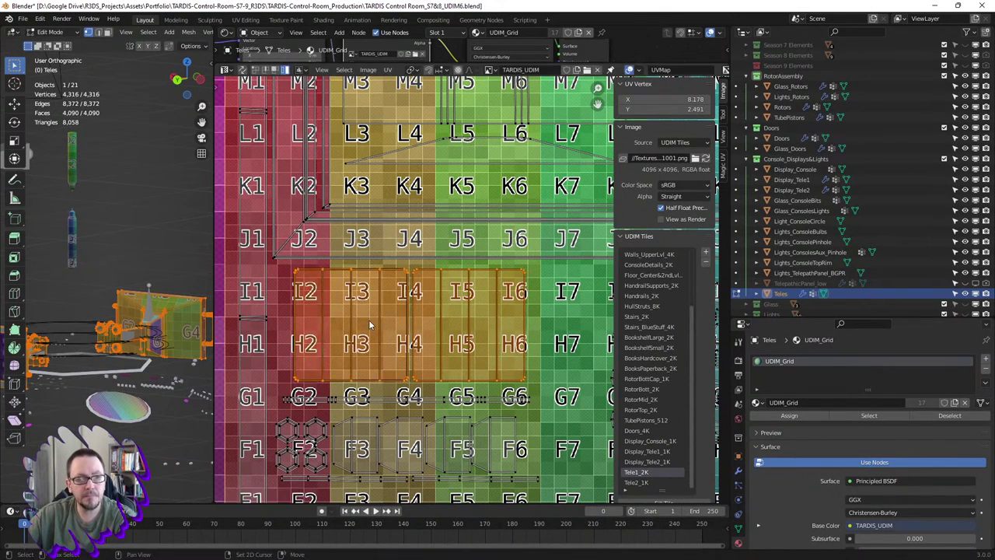
left_click(381, 403)
key("g")
key("y")
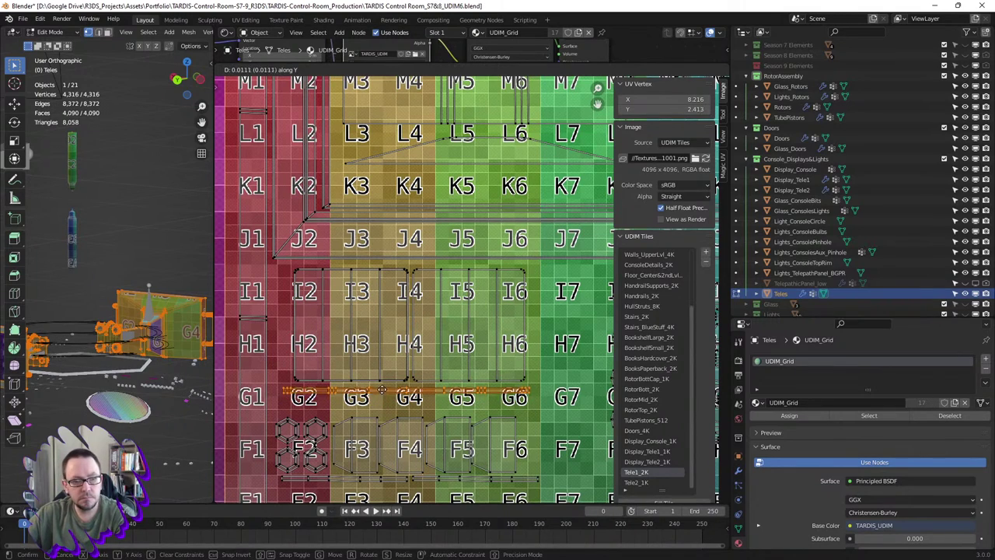
left_click(383, 391)
- Shift the island over tiles E3 and D3 to the left along X
scroll(383, 391, "down", 3)
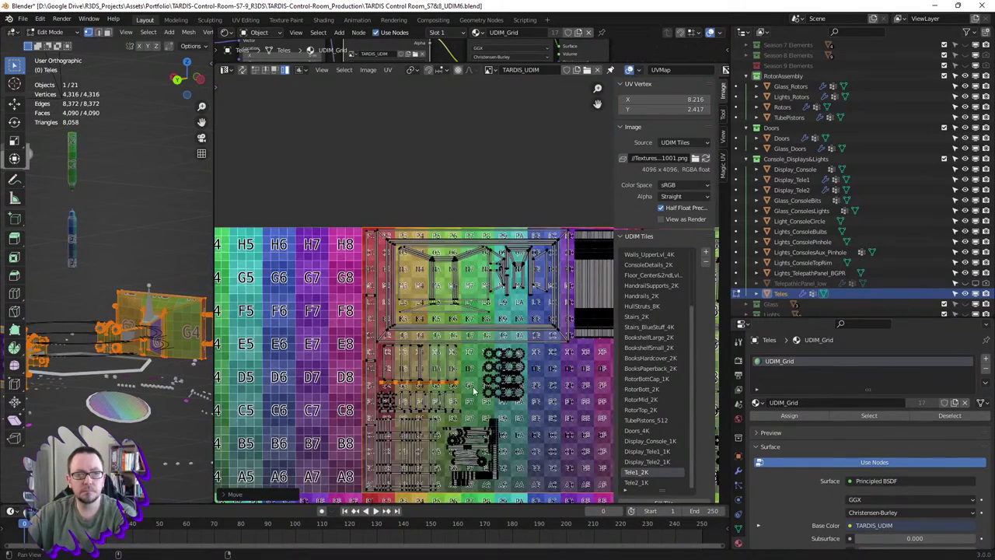
middle_click_drag(383, 391, 459, 330)
scroll(459, 330, "up", 4)
left_click(453, 313)
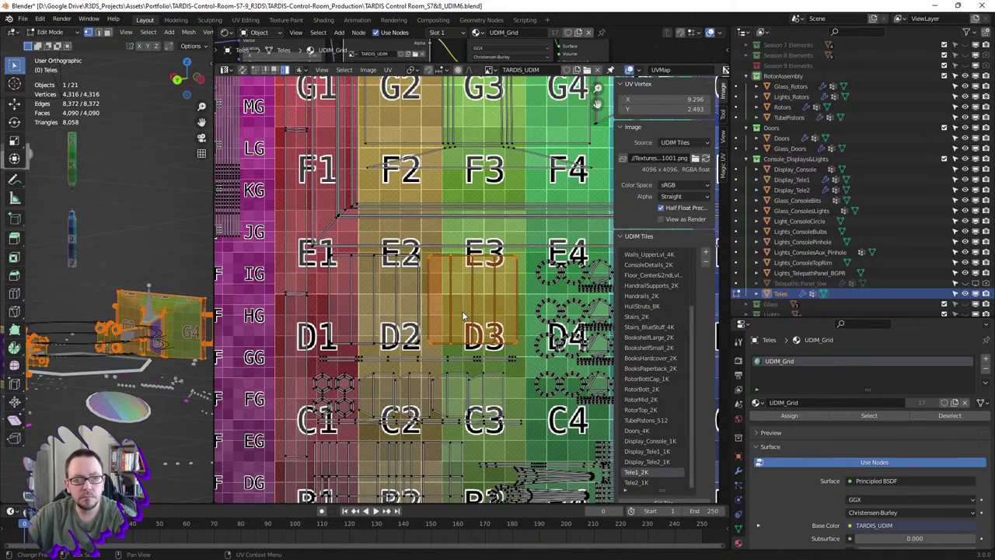
key("g")
key("x")
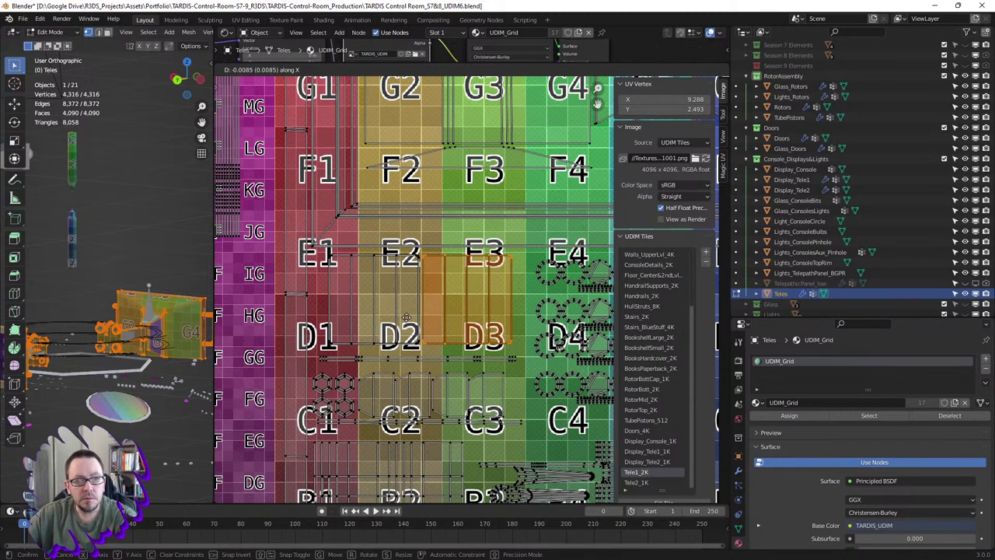
left_click(404, 323)
- Move the thin horizontal strip vertically to a new height
left_click(402, 362, "shift")
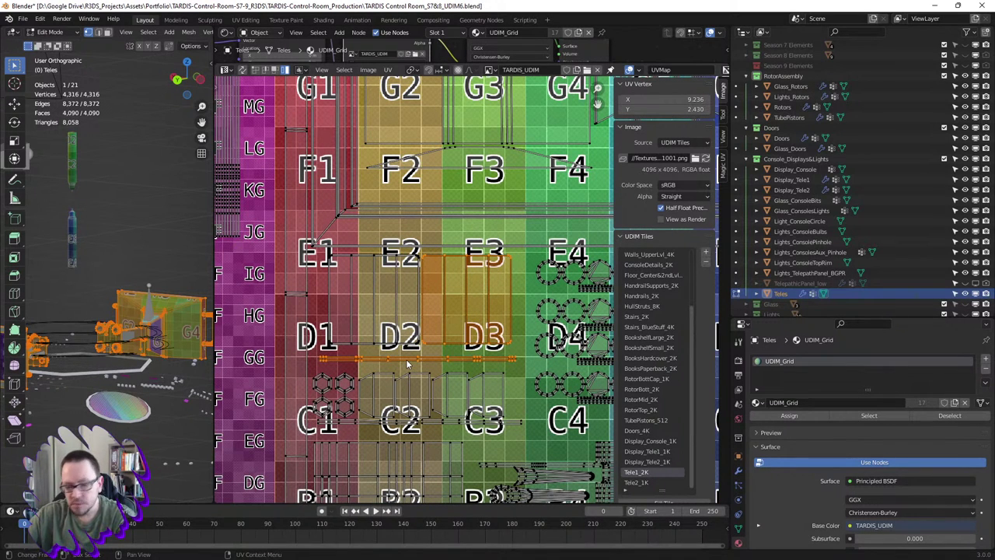
left_click(406, 364)
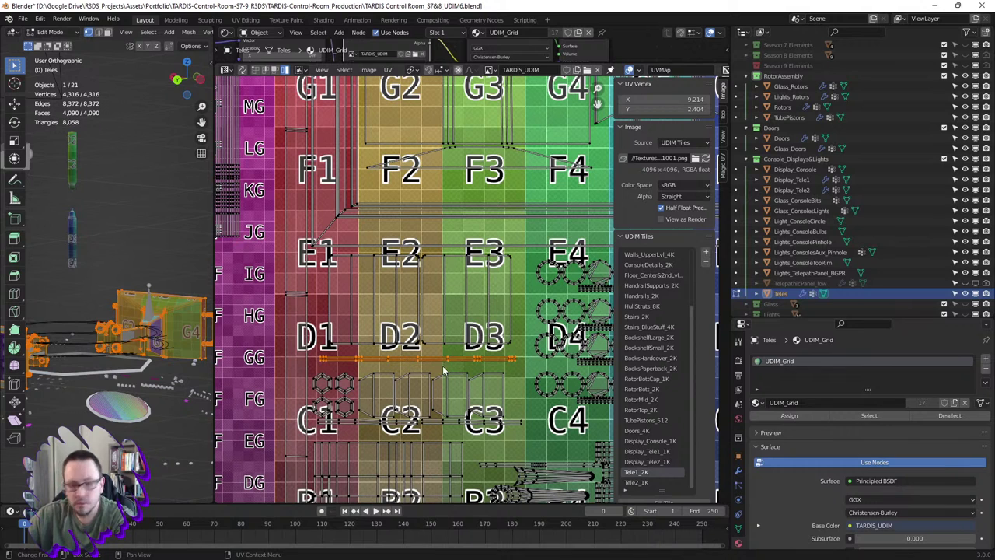
key("g")
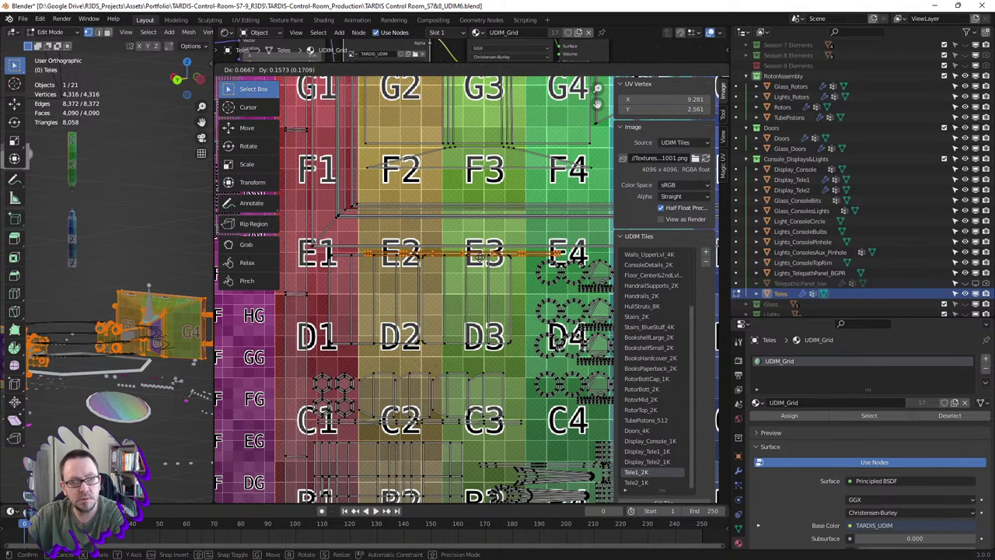
key("y")
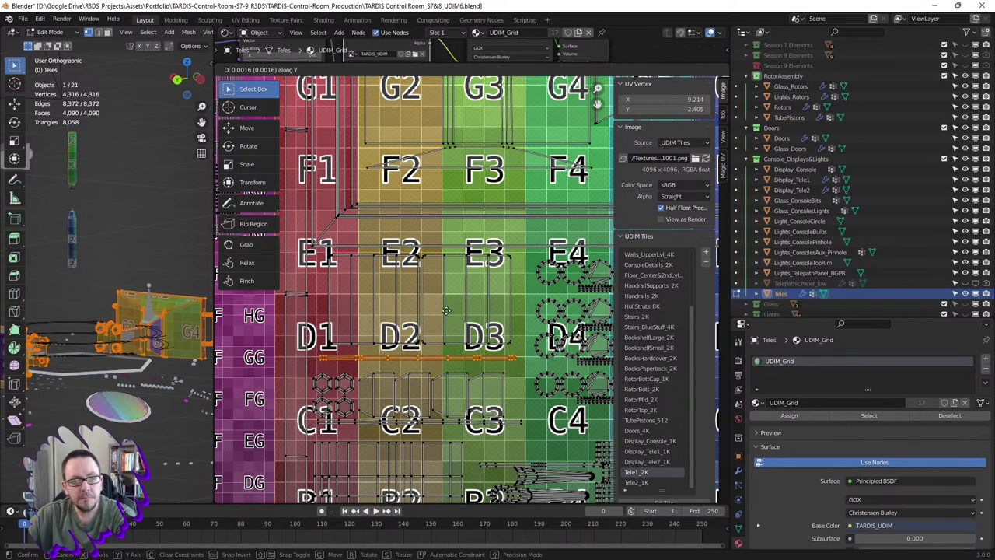
left_click(445, 250)
- Box-select the dial islands around E4 and move them vertically
middle_click_drag(526, 255, 442, 265)
left_click_drag(440, 268, 572, 313)
key("g")
key("y")
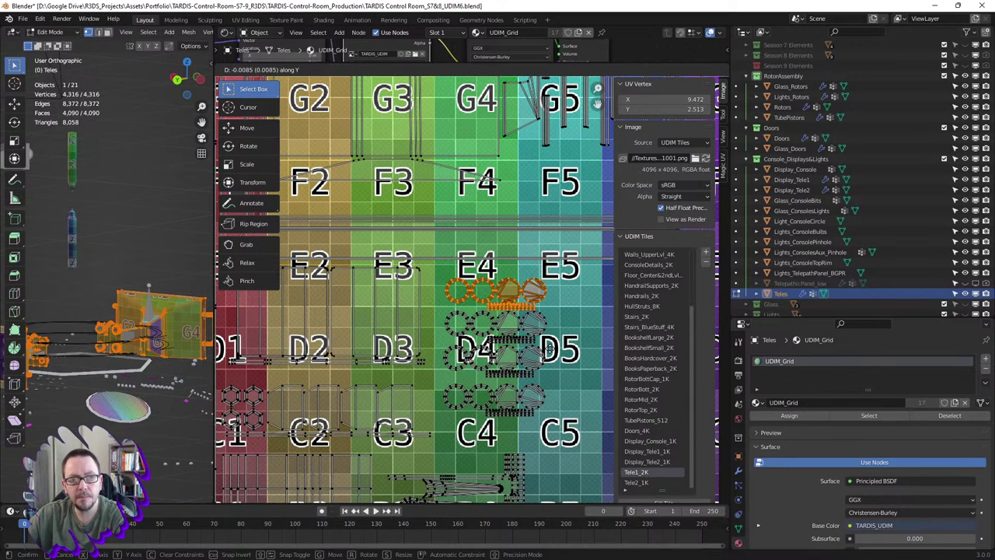
left_click(550, 343)
- Nudge the rows of dial islands in D4 slightly down, then view the whole tile
left_click_drag(424, 268, 583, 340)
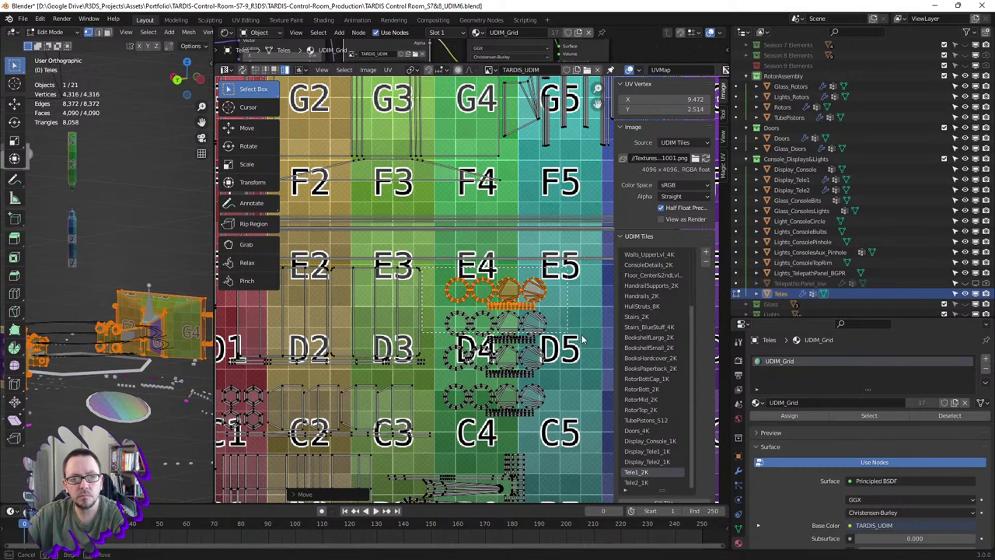
left_click_drag(584, 380, 583, 387)
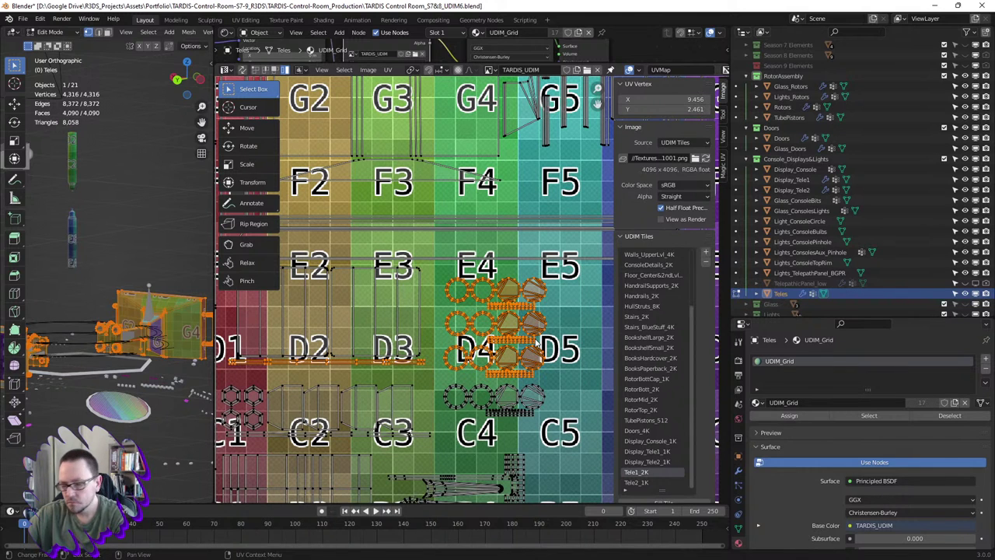
left_click(482, 290)
left_click_drag(440, 271, 559, 383)
key("g")
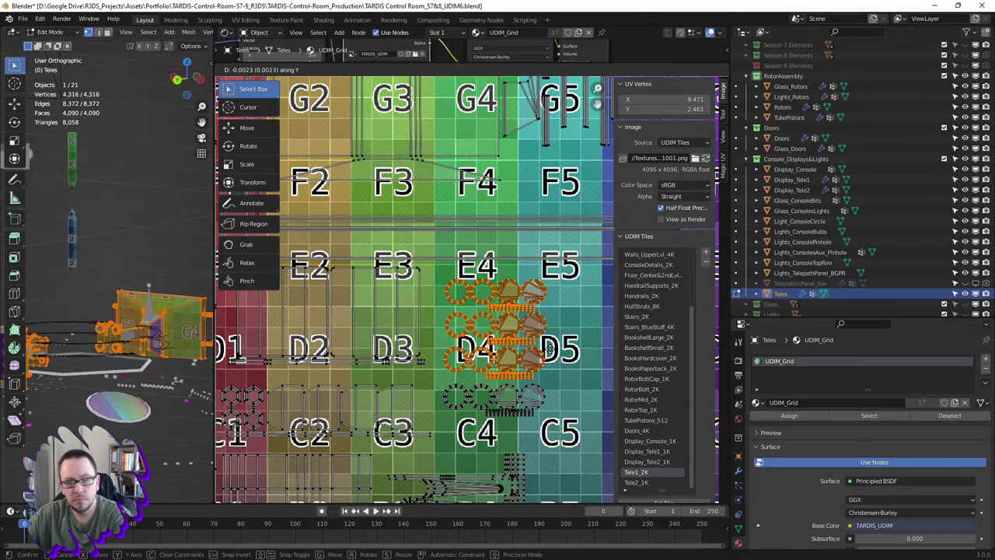
left_click(555, 376)
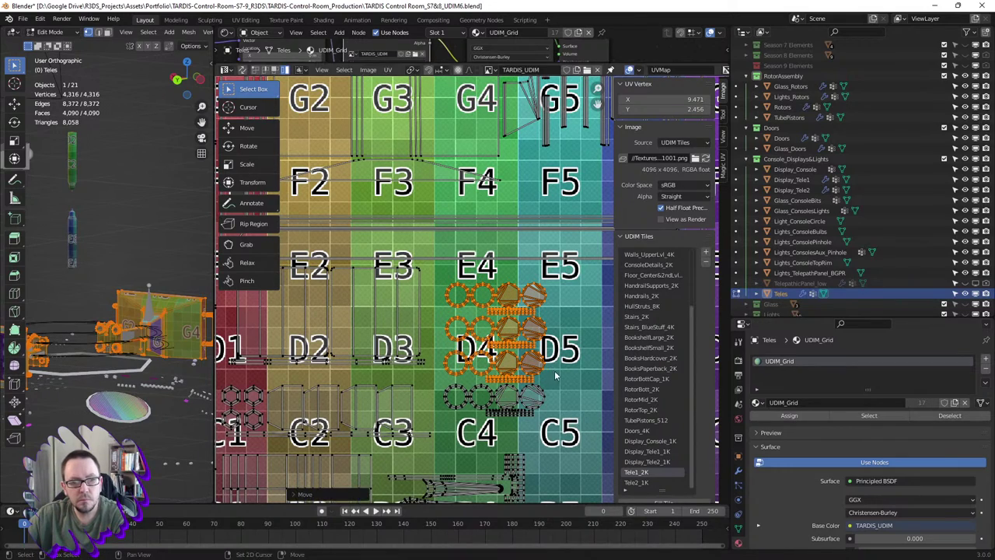
left_click(408, 372)
scroll(408, 373, "down", 3)
middle_click_drag(408, 373, 432, 357)
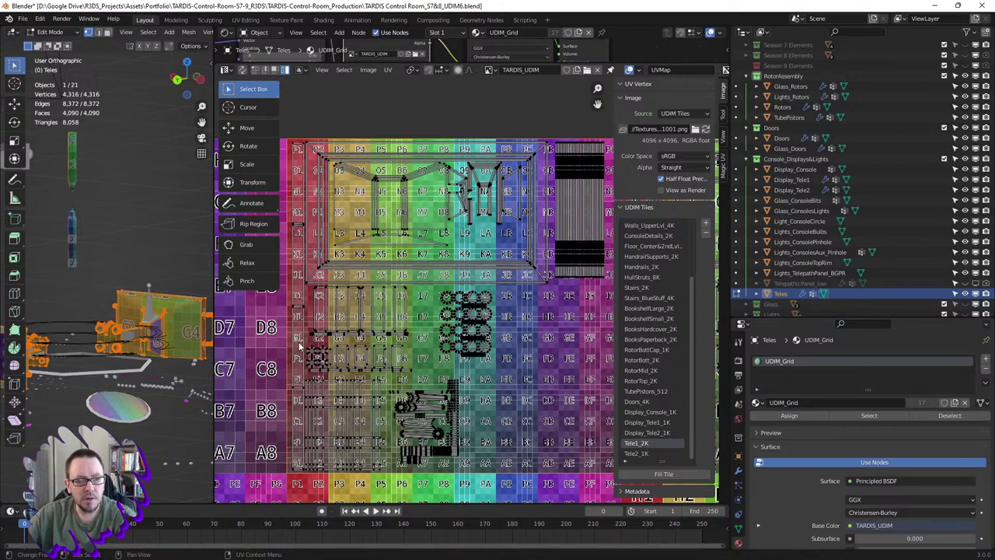
- Move the row of small islands near C8 to a new spot
left_click(412, 348)
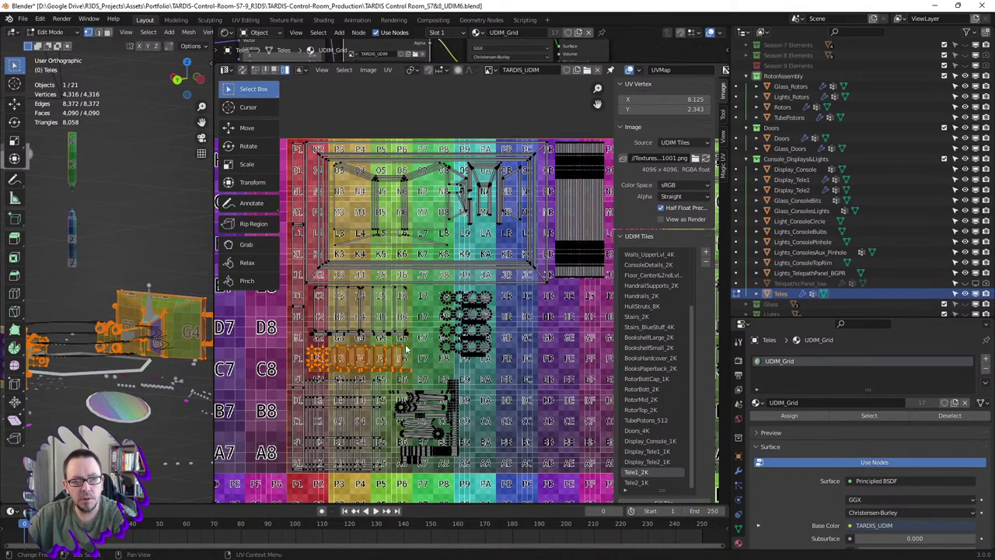
middle_click_drag(400, 340, 392, 368)
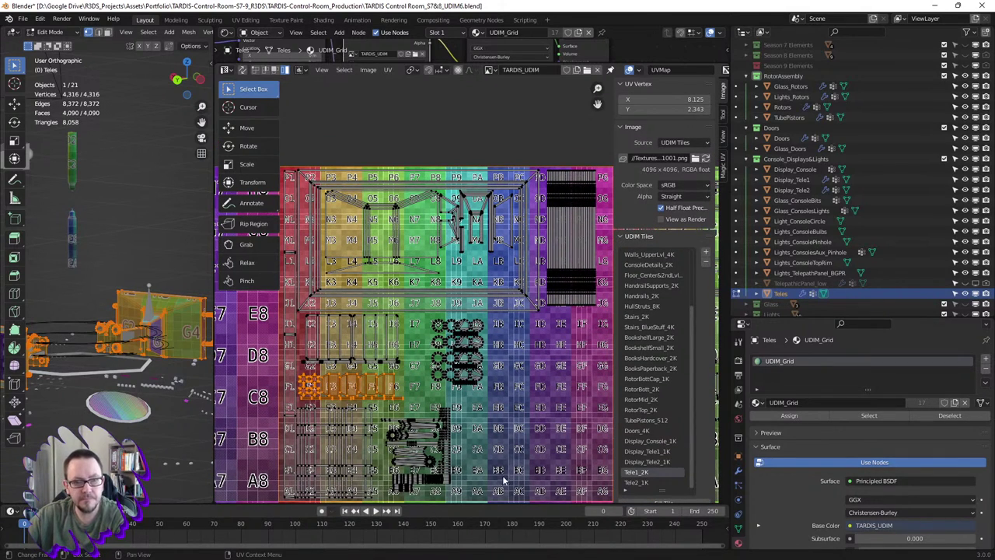
scroll(443, 479, "up", 2)
scroll(429, 476, "up", 2)
scroll(440, 445, "down", 2)
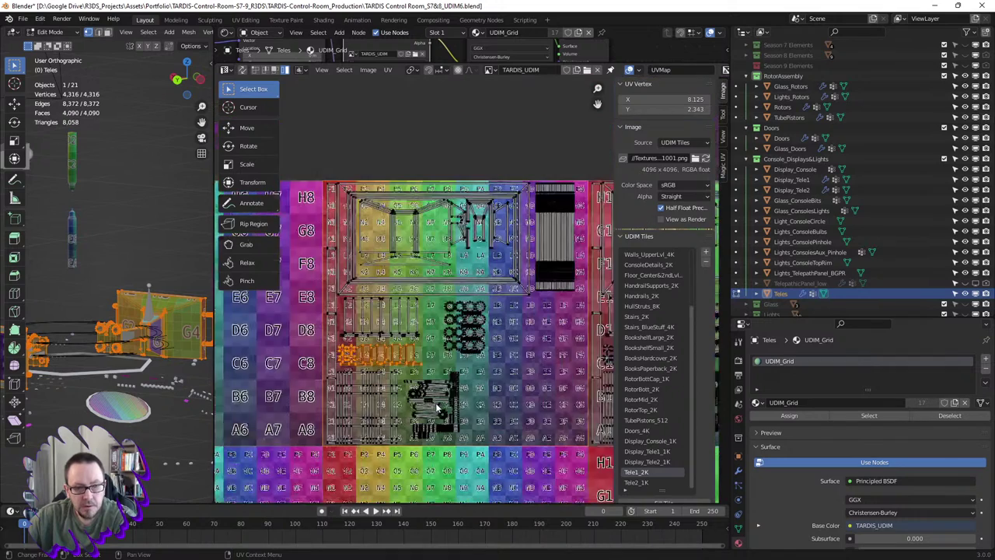
key("g")
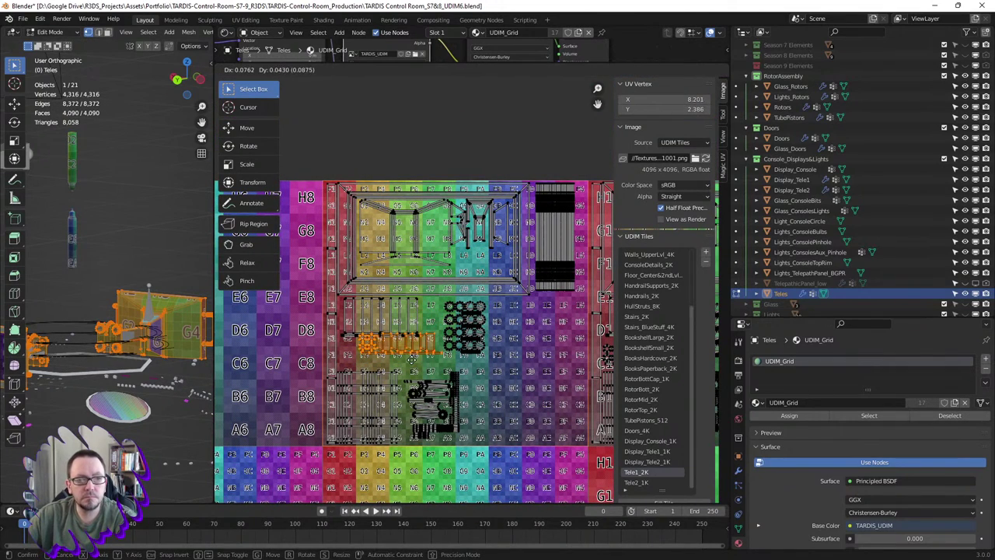
left_click(420, 375)
- Place another island group up and right, beside the circle islands
mouse_move(401, 371)
left_mouse_down()
mouse_move(477, 433)
mouse_move(485, 452)
left_mouse_up()
key("g")
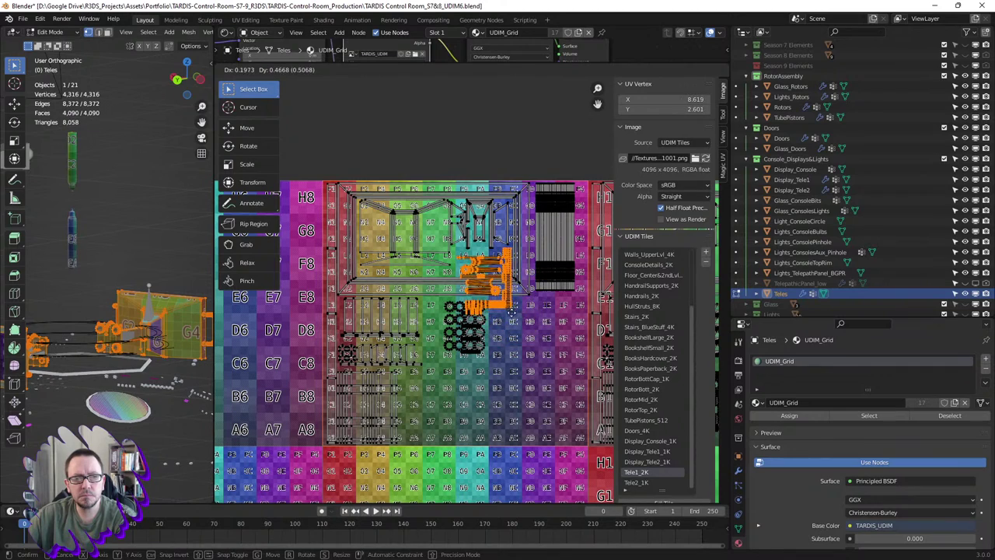
left_click(532, 342)
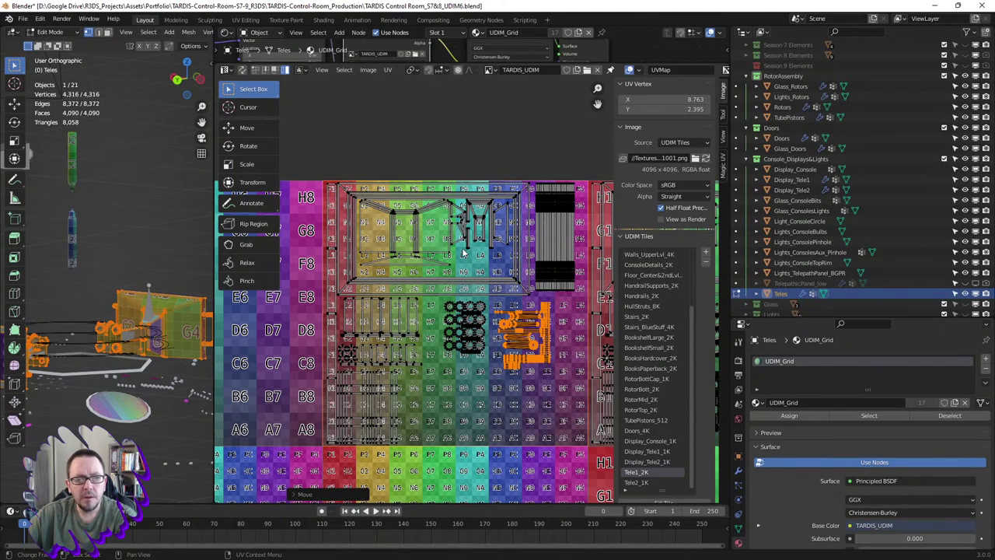
- Zoom in and widen the UV editor over the 3D view
scroll(464, 253, "up", 1)
scroll(463, 253, "up", 1)
scroll(388, 202, "up", 2)
scroll(310, 150, "up", 2)
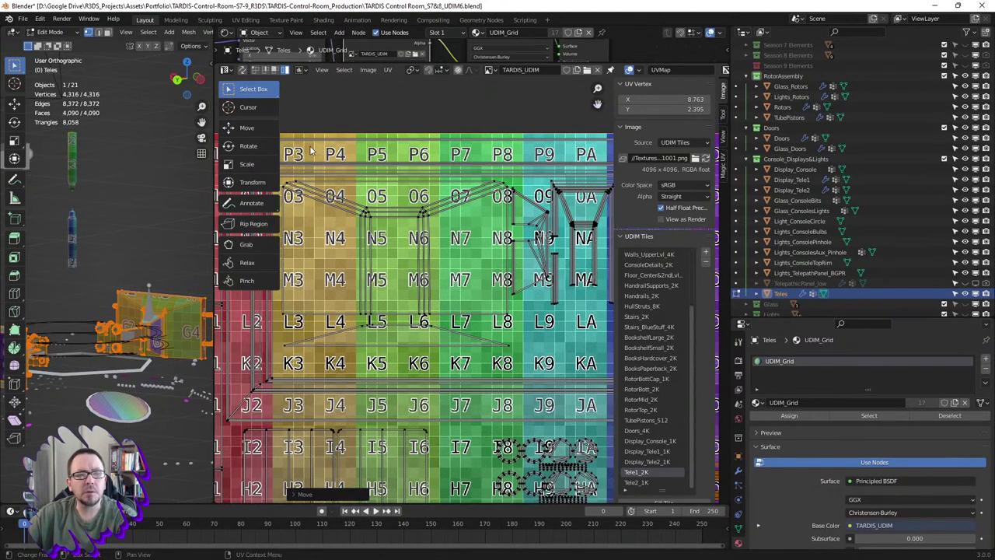
left_click_drag(212, 107, 39, 108)
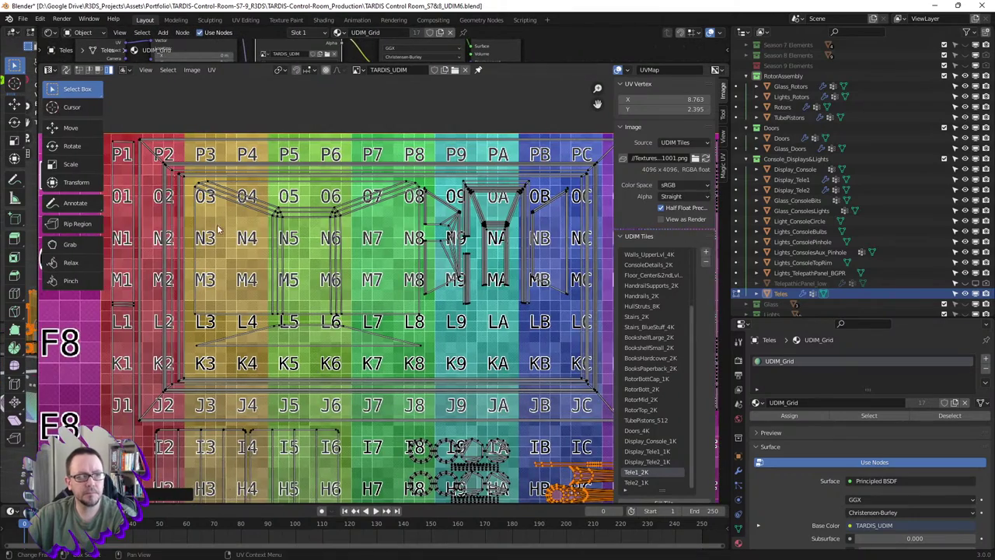
- Nudge the two frame islands around tiles O3–M8 into place
mouse_move(277, 267)
middle_mouse_down()
mouse_move(237, 221)
mouse_move(245, 222)
middle_mouse_up()
left_click(316, 241)
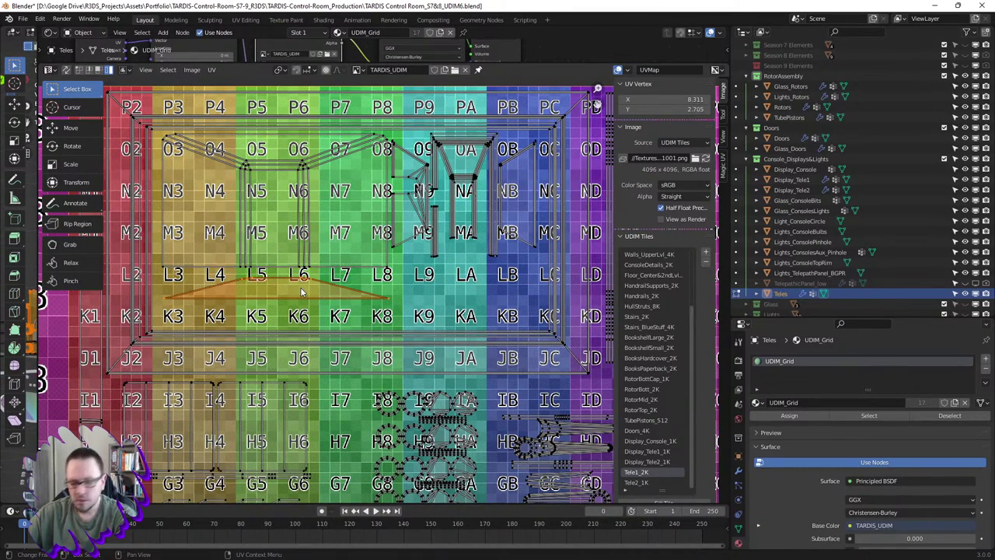
key("g")
key("y")
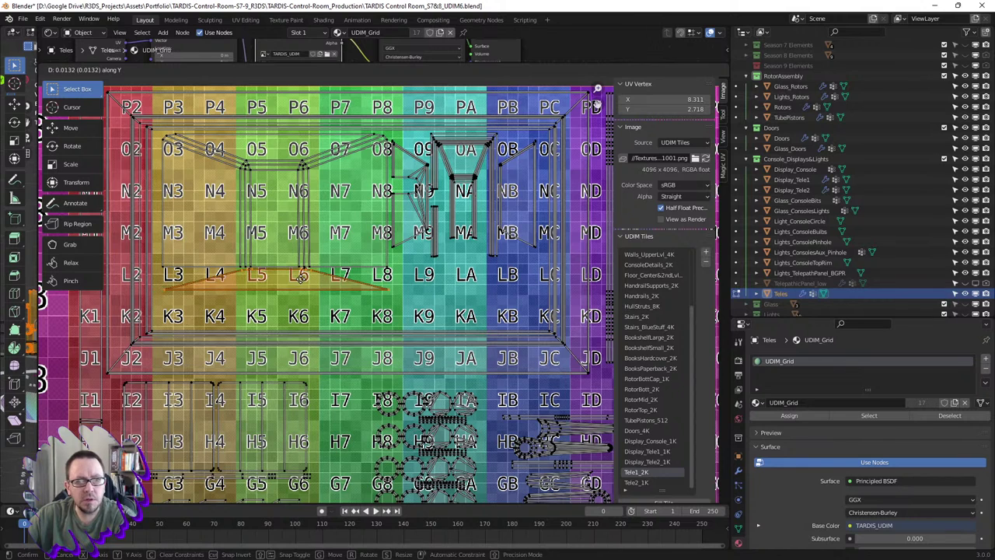
left_click(300, 278)
left_click(294, 223)
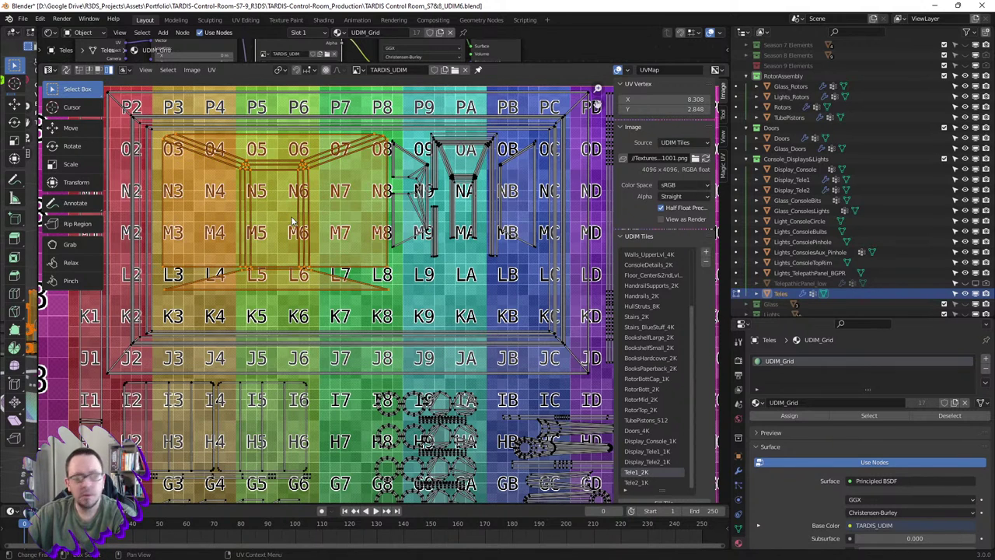
key("g")
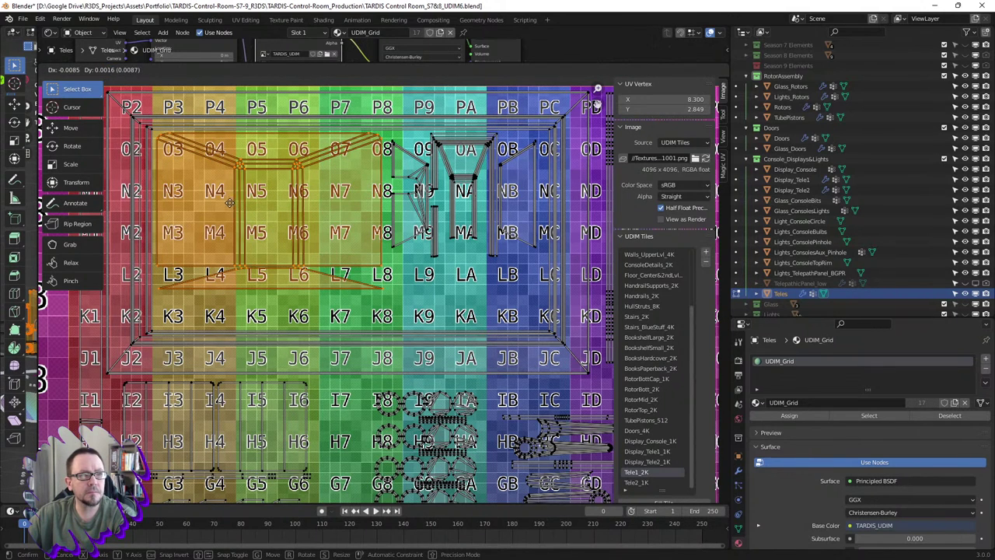
left_click(222, 204)
- Shift the large island spanning tiles G2–G4 slightly into place
left_click(421, 174)
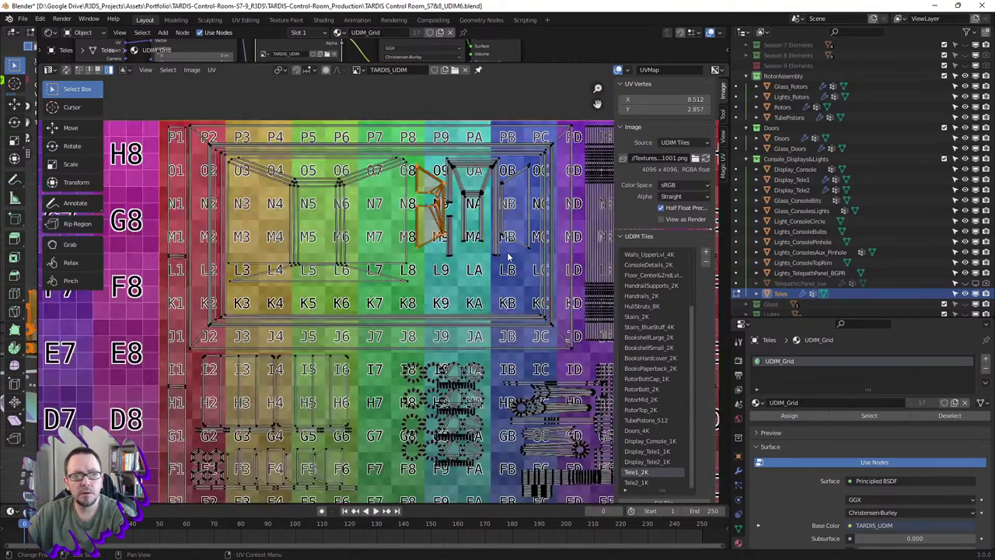
scroll(518, 231, "right", 5)
scroll(486, 263, "up", 3)
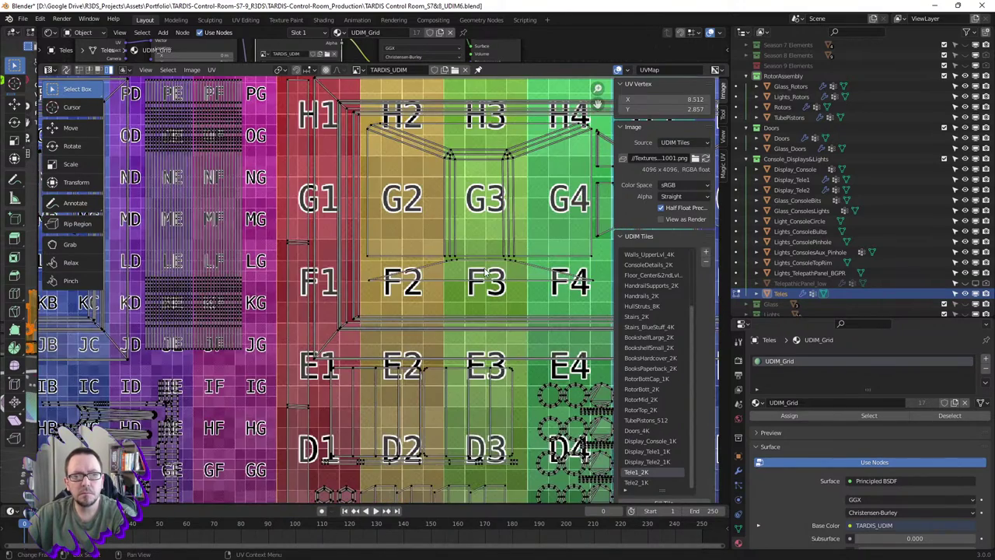
left_click(477, 222)
key("g")
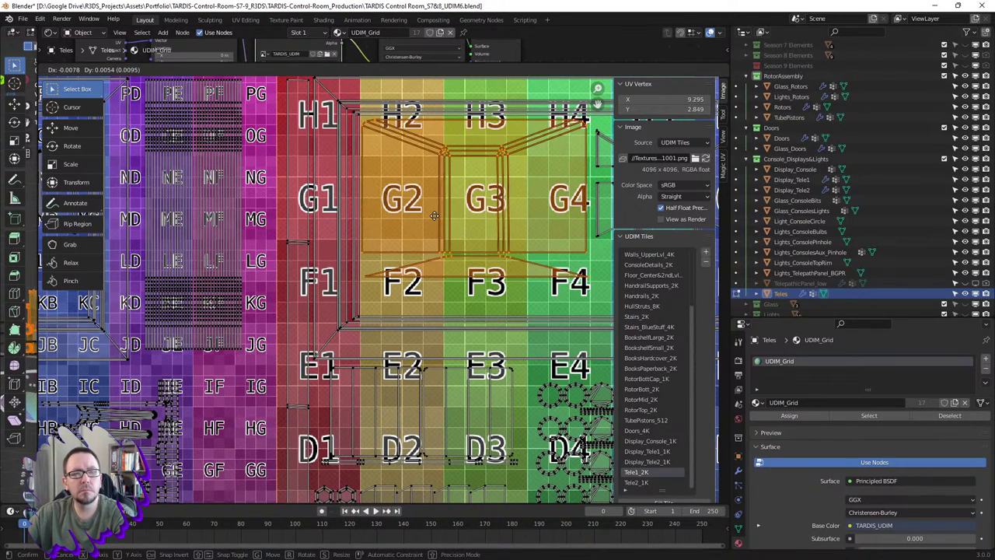
left_click(435, 213)
- Widen the 3D view and orbit it to show the Teles mesh
scroll(435, 212, "down", 3)
middle_click_drag(435, 212, 556, 222)
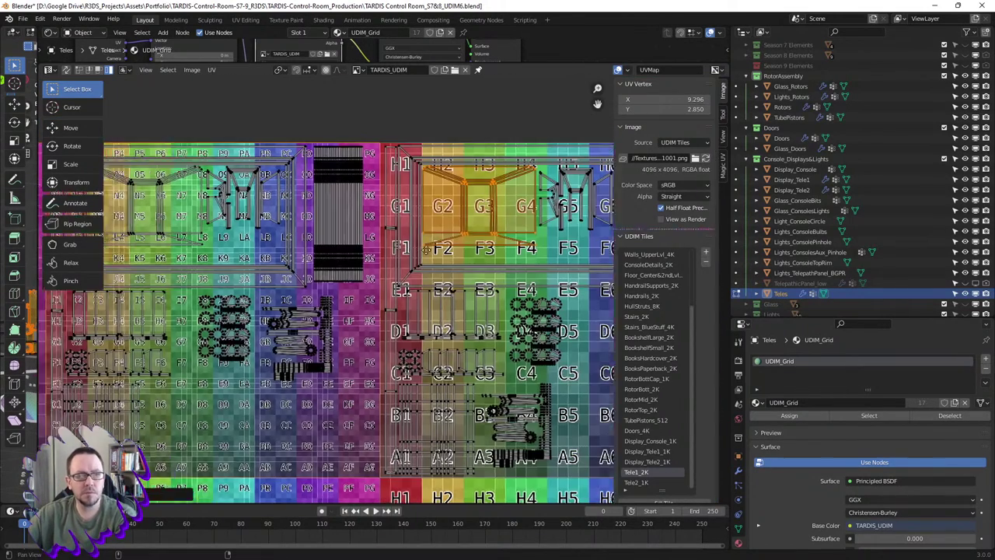
scroll(385, 337, "up", 3)
scroll(385, 337, "up", 2)
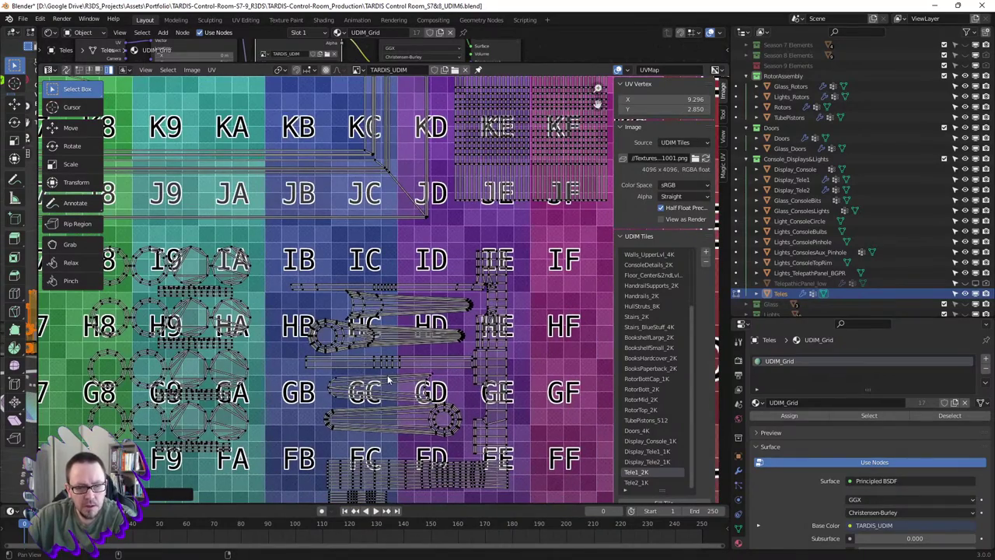
middle_click_drag(387, 380, 395, 315)
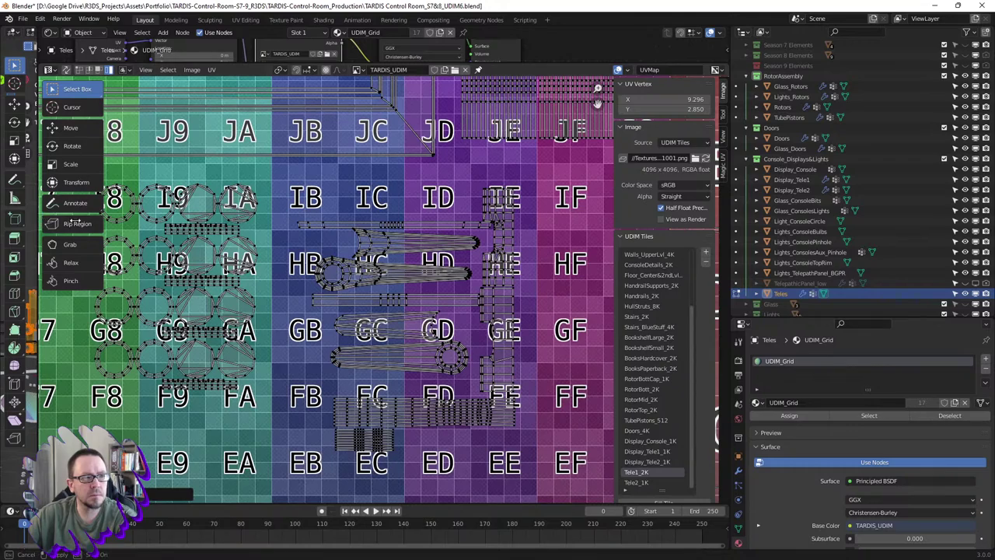
left_click_drag(37, 311, 270, 311)
middle_click_drag(140, 311, 107, 336)
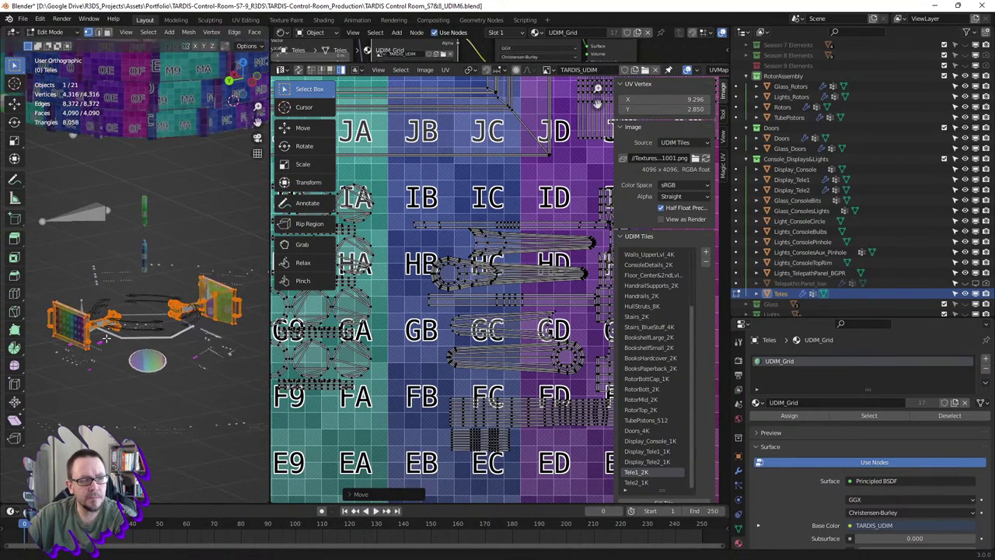
- Select the GC/GD, oval and FC/FD islands and inspect them in 3D
scroll(106, 336, "up", 3)
scroll(181, 319, "up", 3)
middle_click_drag(576, 318, 439, 311)
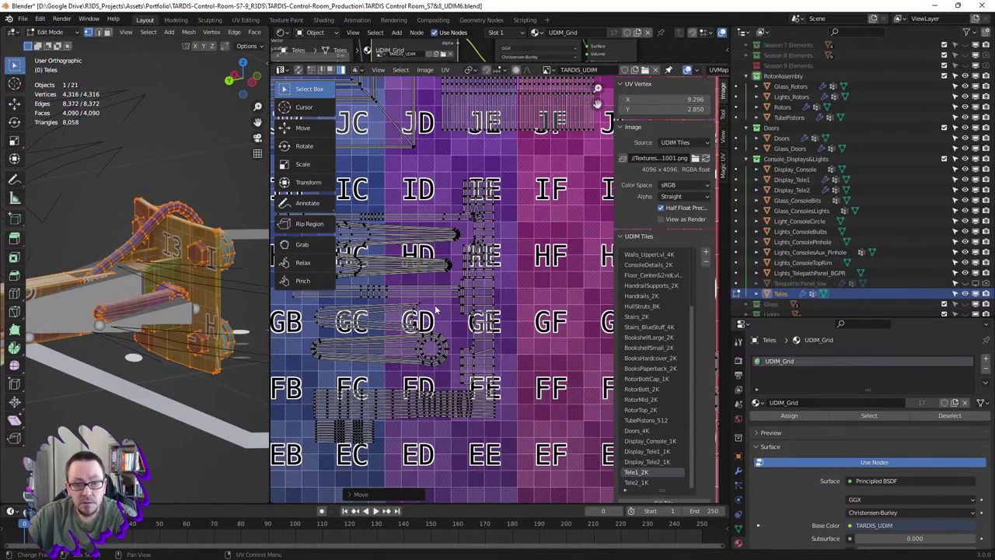
left_click(439, 312)
left_click(439, 350, "shift")
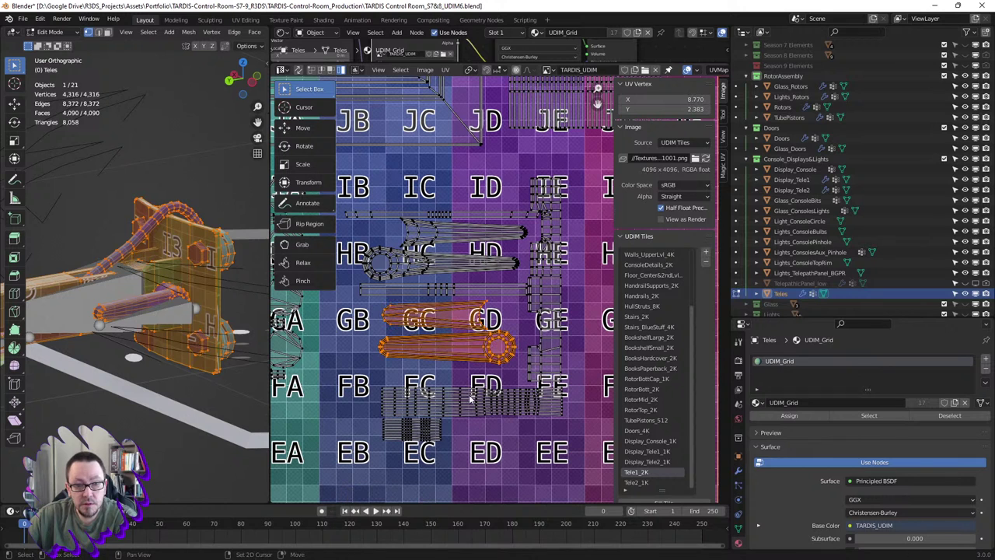
left_click(471, 402, "shift")
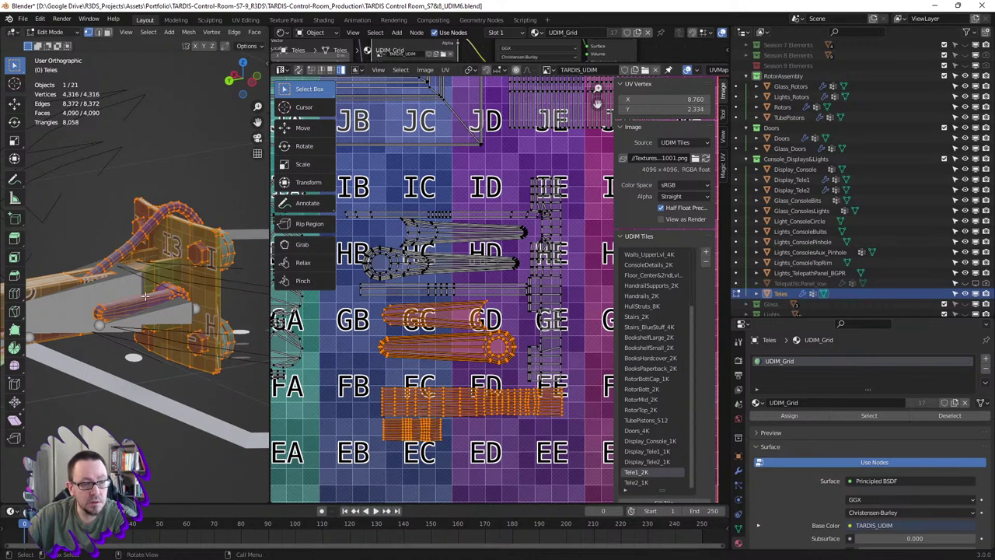
middle_click_drag(145, 295, 290, 355)
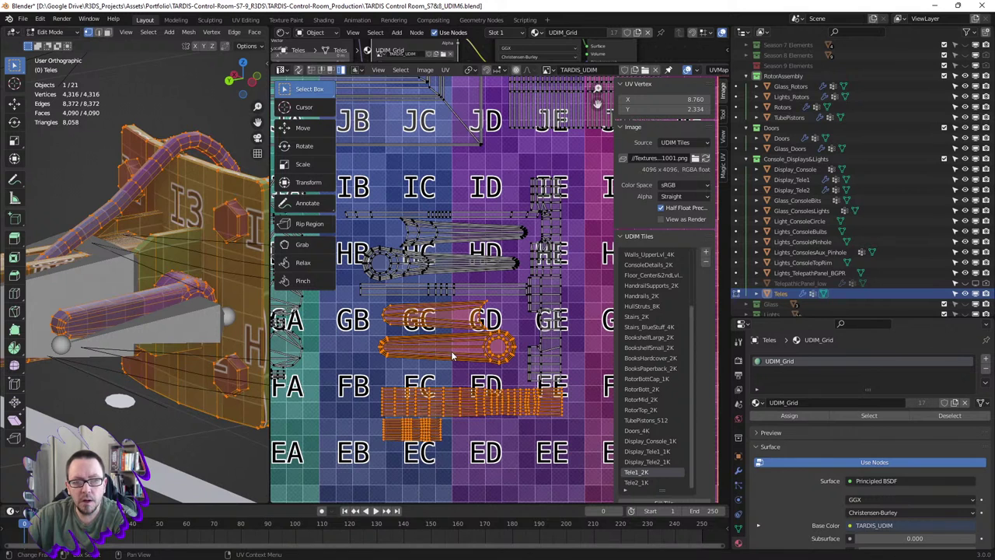
- Shift the vertical GE–IE island and raise the long strip above GC/GD
left_click(544, 327)
left_click(545, 234, "shift")
key("g")
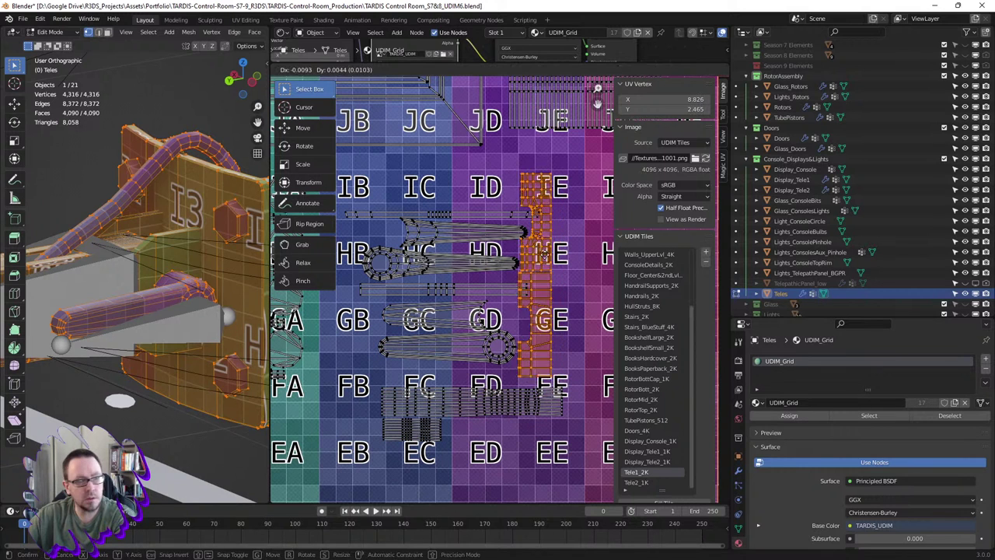
left_click(537, 307)
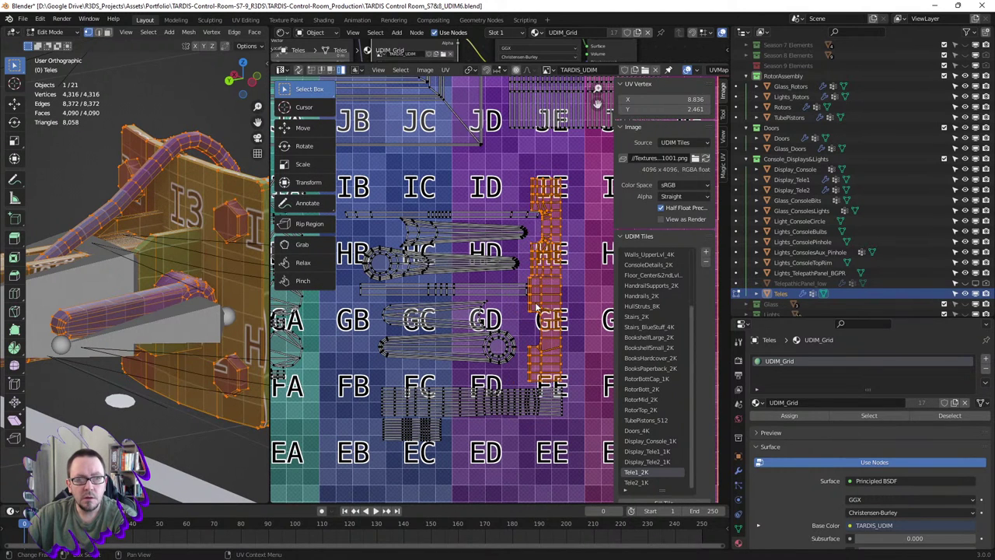
left_click(537, 307)
left_click(489, 303)
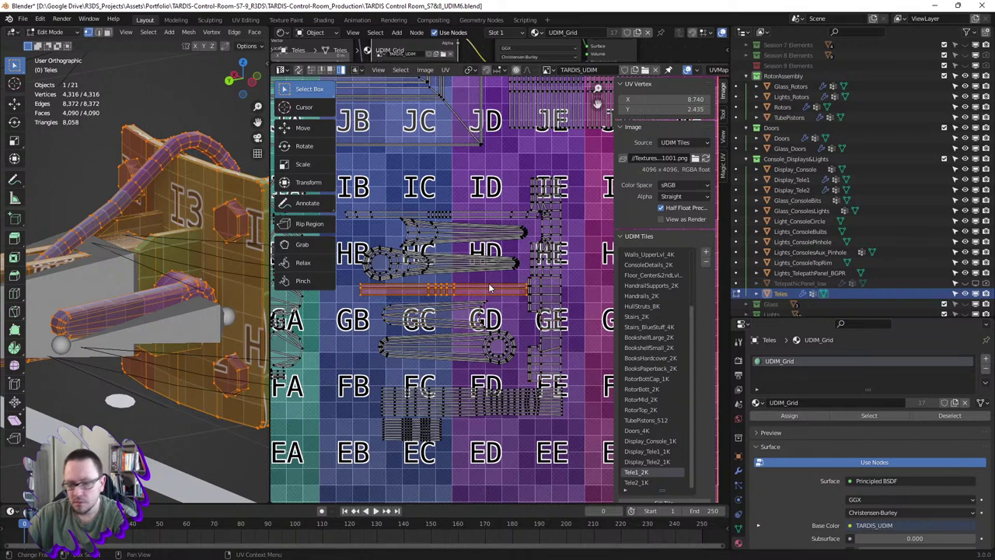
key("g")
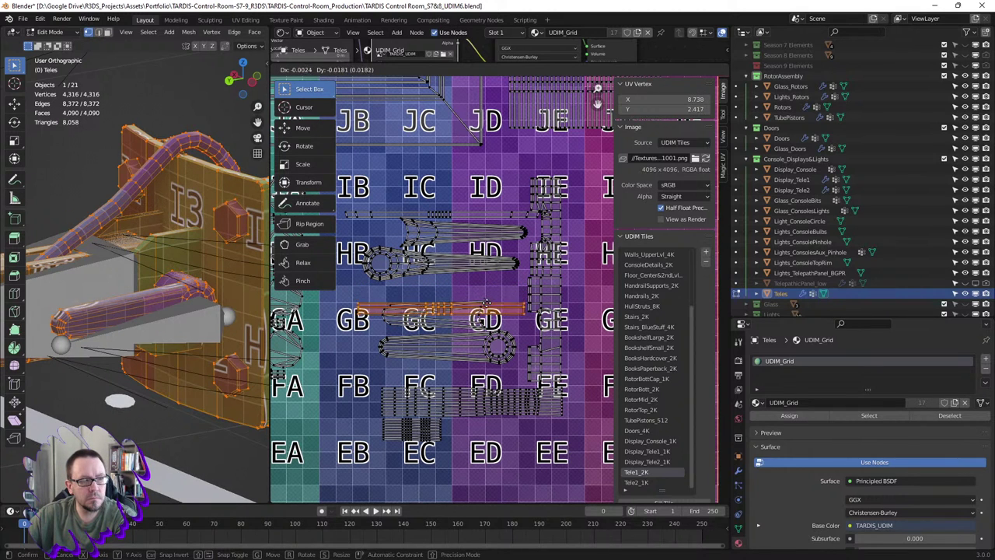
left_click(484, 281)
- Move the oval, strip and vertical islands together up-left
left_click(485, 356, "shift")
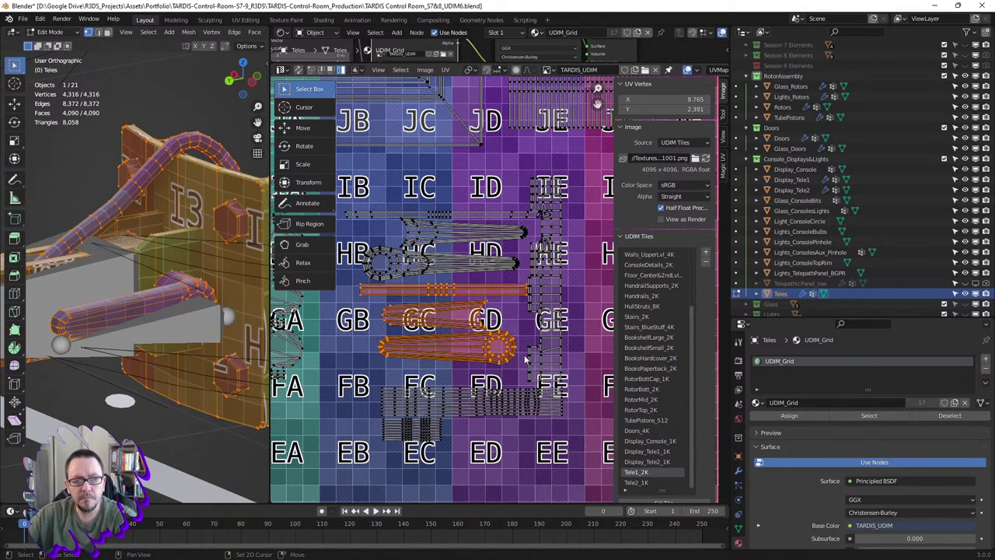
left_click(552, 346, "shift")
key("g")
left_click(578, 330)
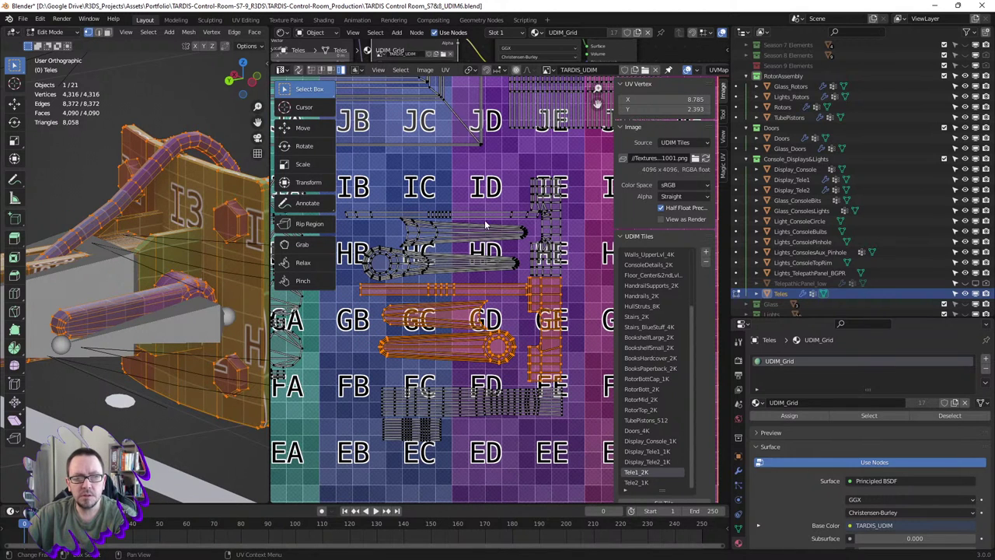
- Move the EC, GC, strip and GE islands over to tiles LA/K9
left_click(416, 433)
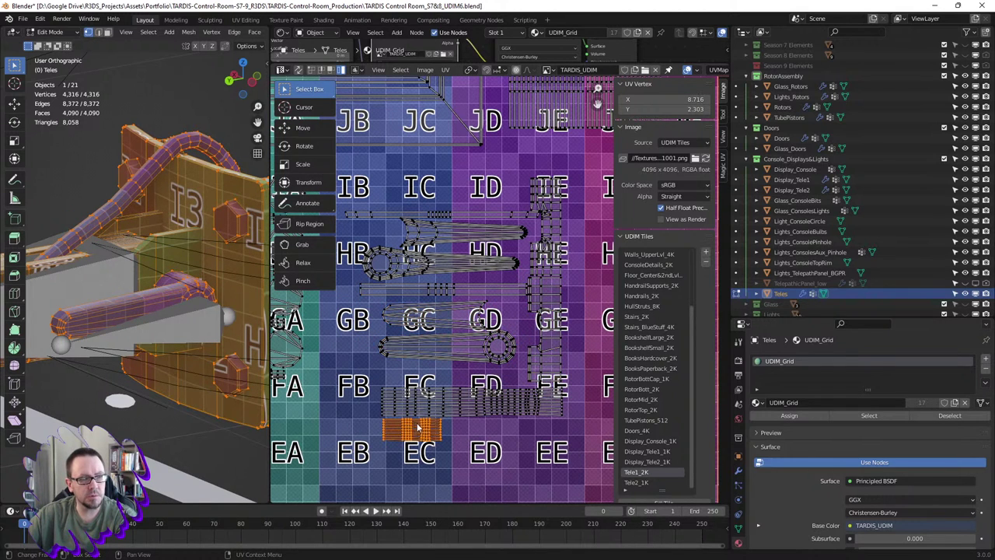
scroll(416, 406, "down", 4)
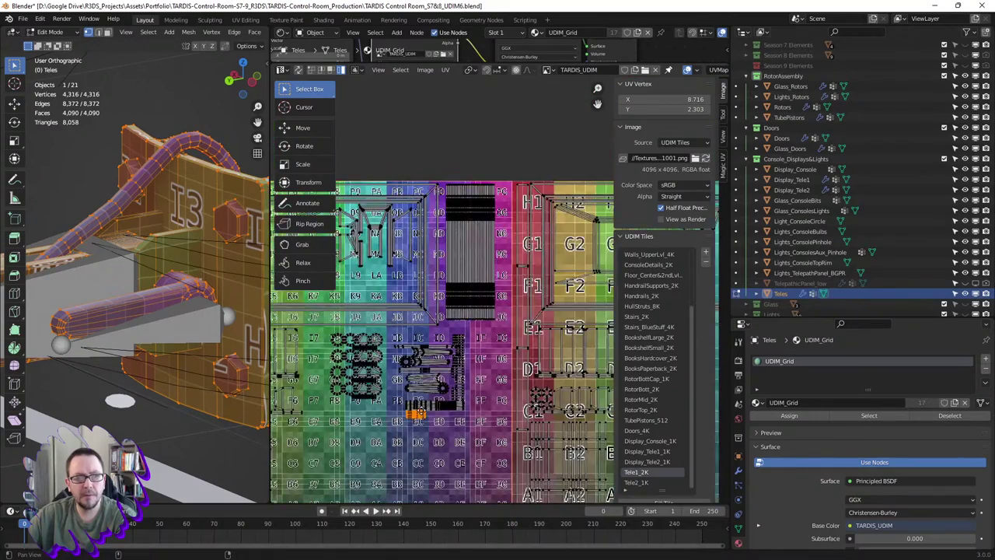
mouse_move(416, 406)
middle_mouse_down()
mouse_move(495, 393)
mouse_move(465, 394)
middle_mouse_up()
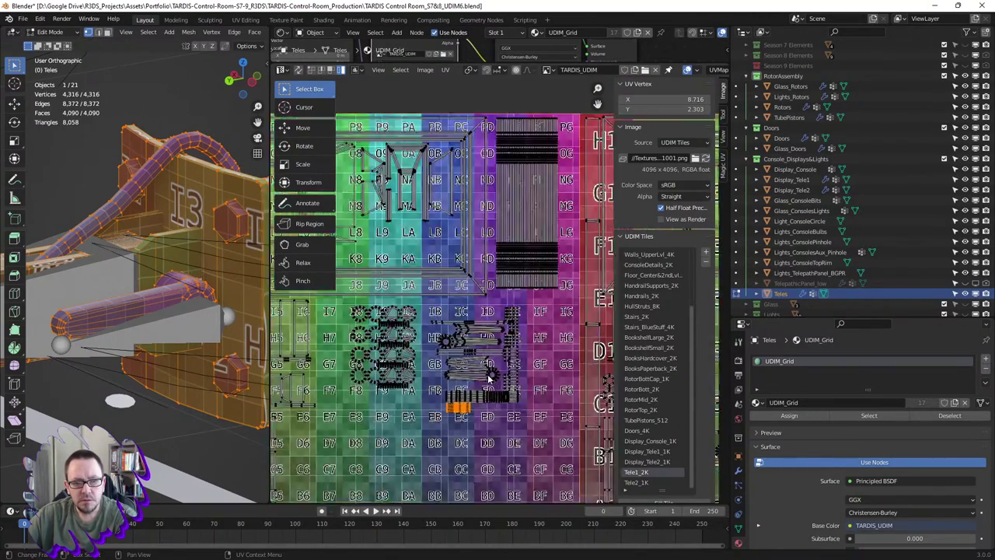
scroll(460, 344, "up", 4)
left_click(459, 345, "shift")
left_click(475, 320, "shift")
left_click(526, 340, "shift")
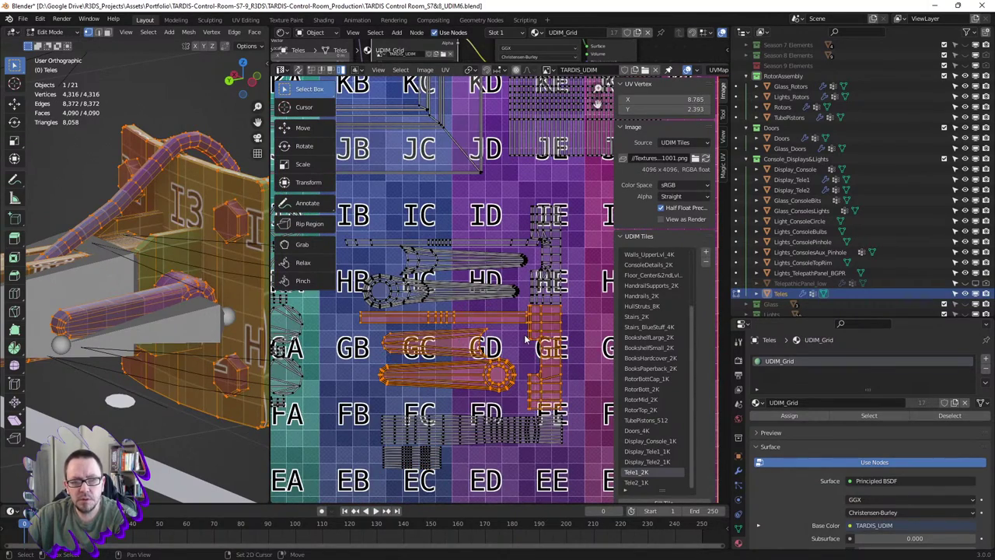
scroll(556, 325, "down", 4)
key("g")
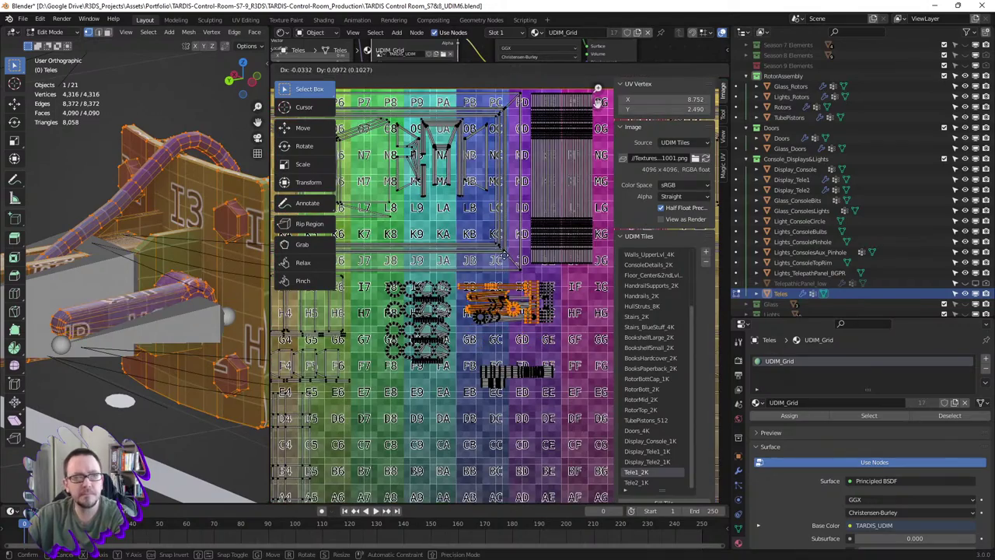
left_click(443, 209)
- Hide the toolbar, enlarge the UV editor and settle the islands around LA–LC
middle_click_drag(444, 211, 492, 245)
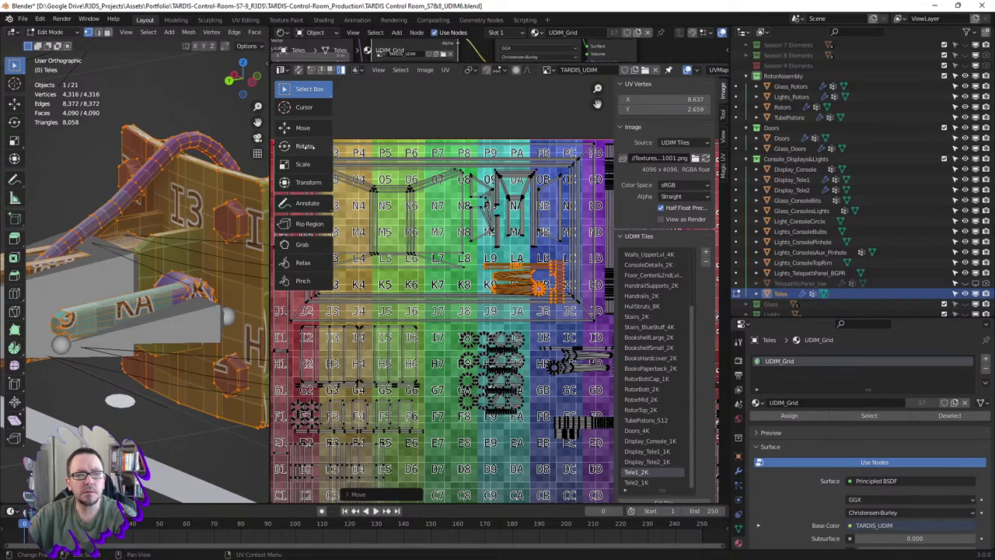
key("t")
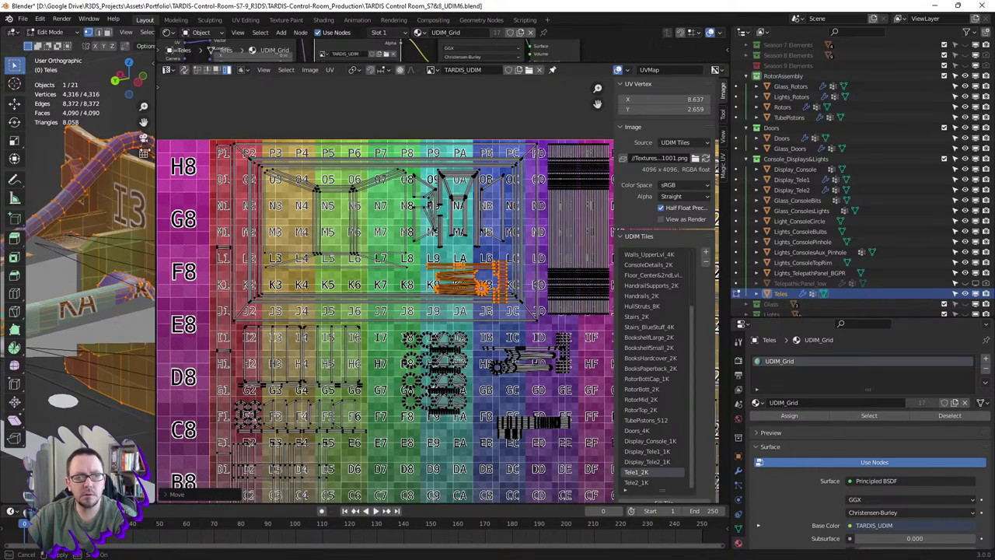
left_click_drag(269, 146, 102, 145)
scroll(469, 276, "up", 2)
scroll(469, 276, "up", 1)
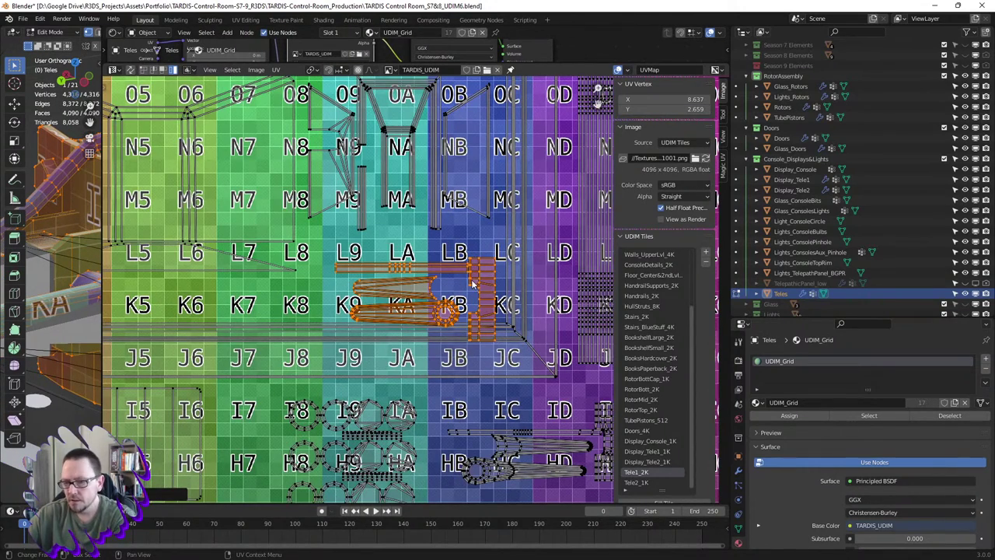
key("g")
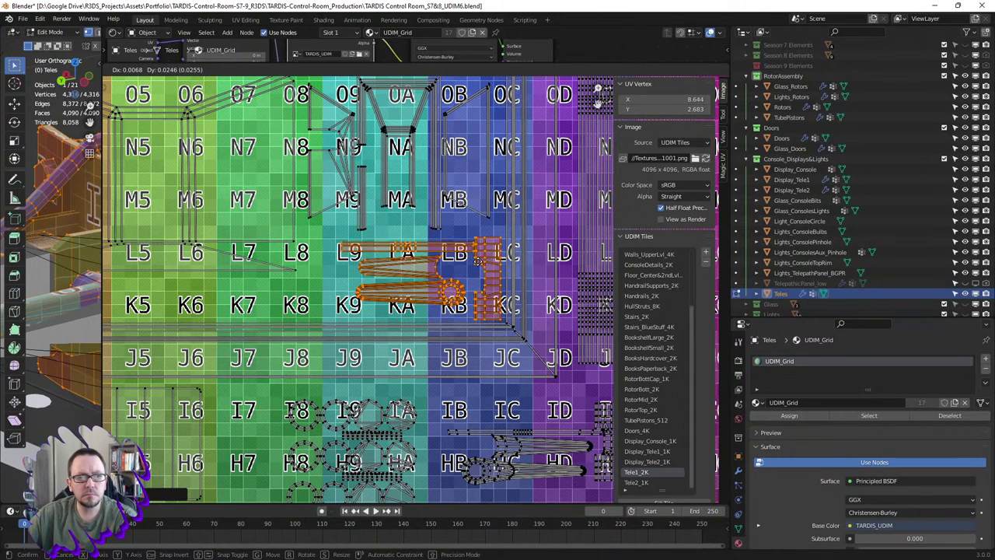
left_click(444, 255)
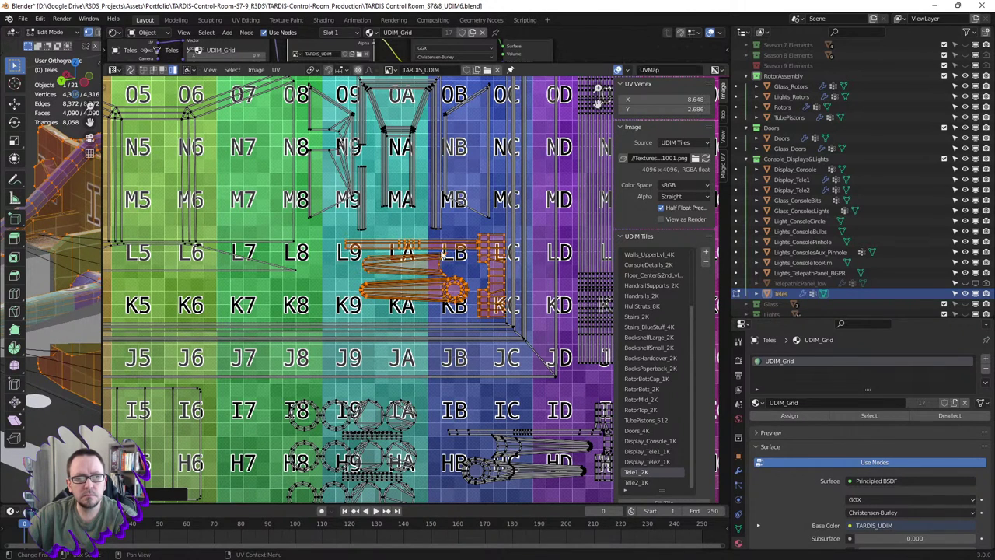
- Reposition the thin strip near LA/LB up and to the right
left_click(423, 266)
key("g")
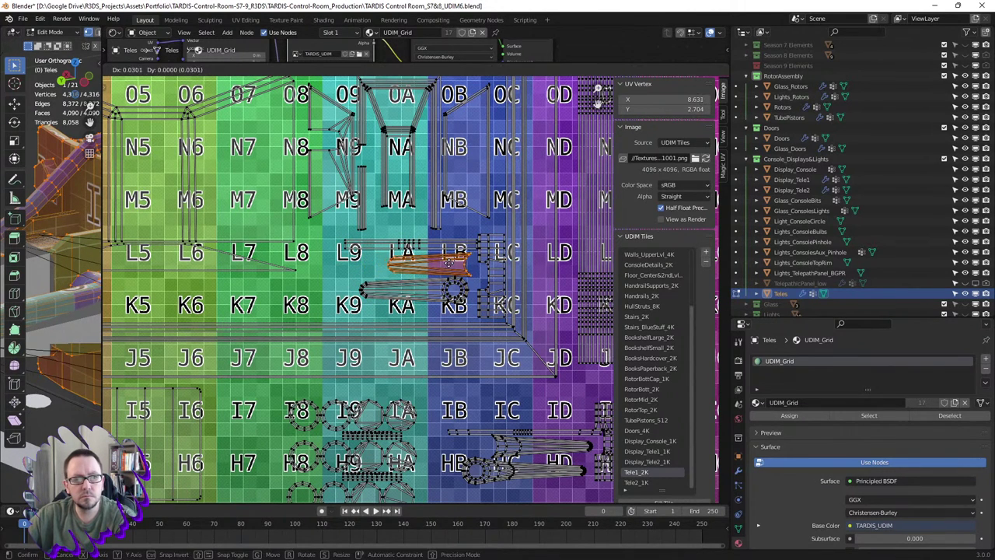
left_click(448, 262)
scroll(468, 255, "up", 7)
scroll(468, 254, "up", 1)
scroll(470, 249, "down", 1)
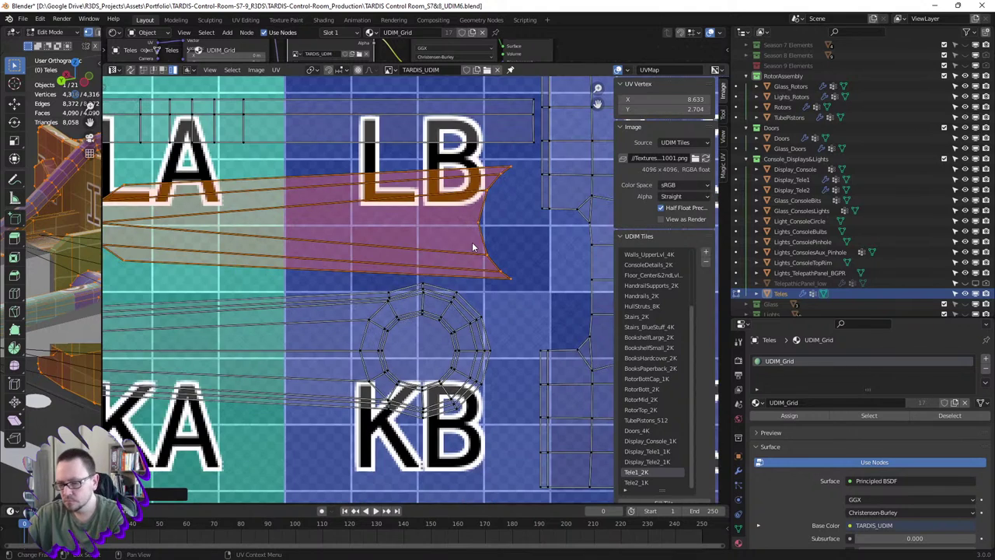
key("g")
left_click(502, 236)
- Move the round band island up and right over tile KB
left_click(444, 332)
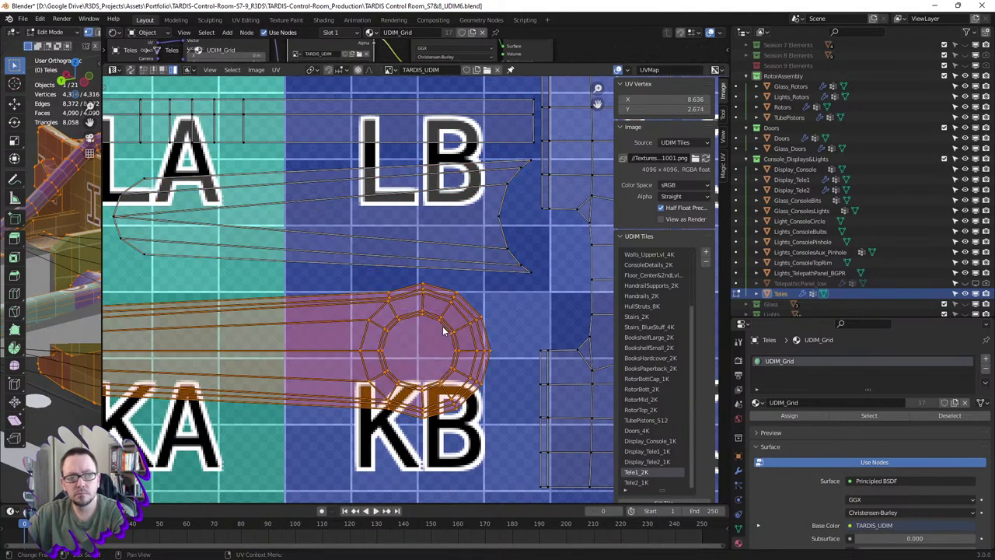
key("g")
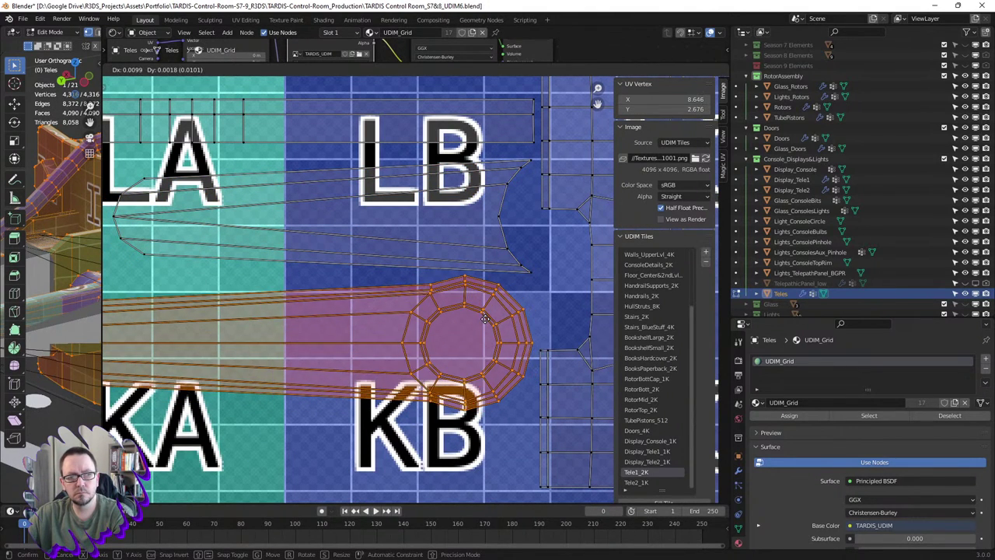
left_click(483, 317)
- Select the tube island on tiles ID–IE and move it toward tiles K3–L5
scroll(484, 316, "down", 6)
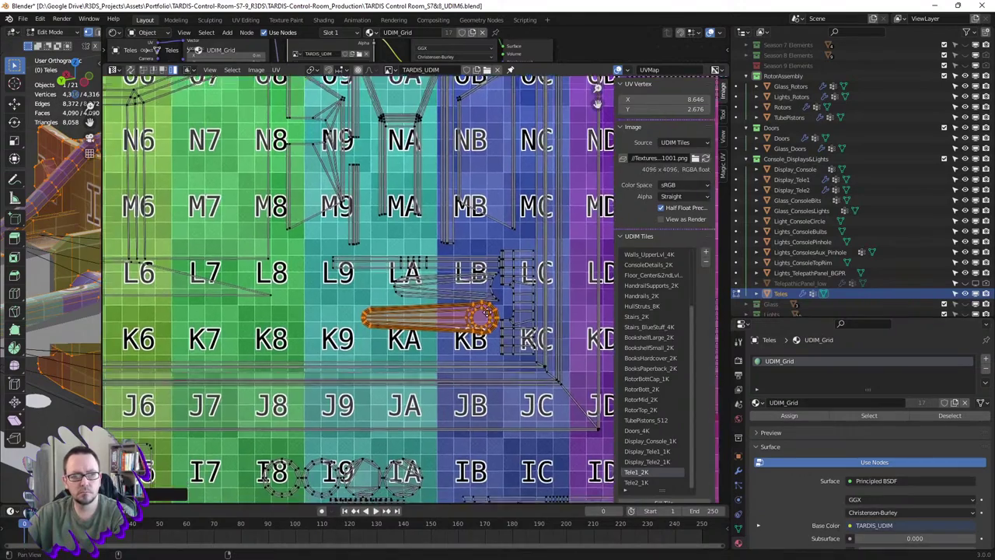
middle_click_drag(478, 346, 476, 274)
scroll(476, 274, "down", 3)
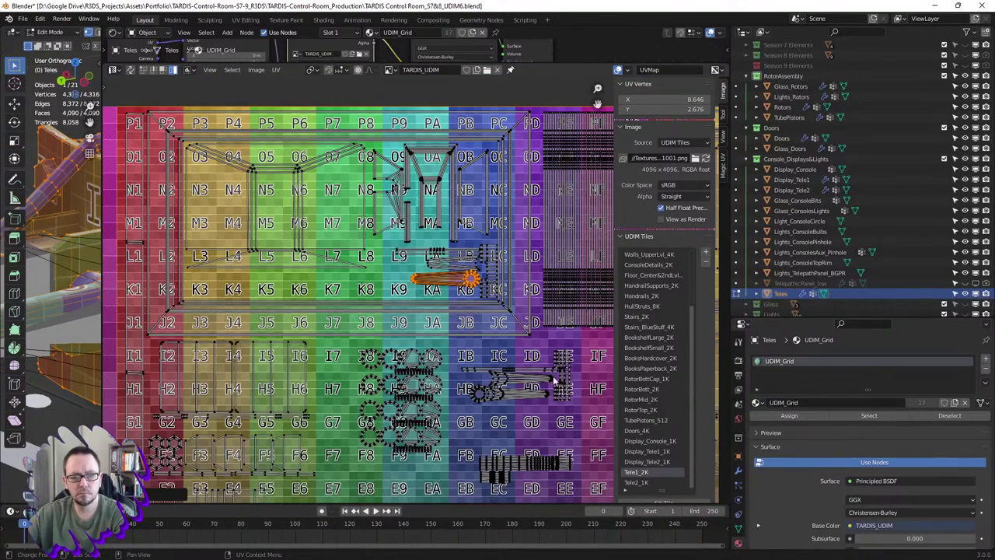
left_click_drag(575, 406, 576, 407)
key("g")
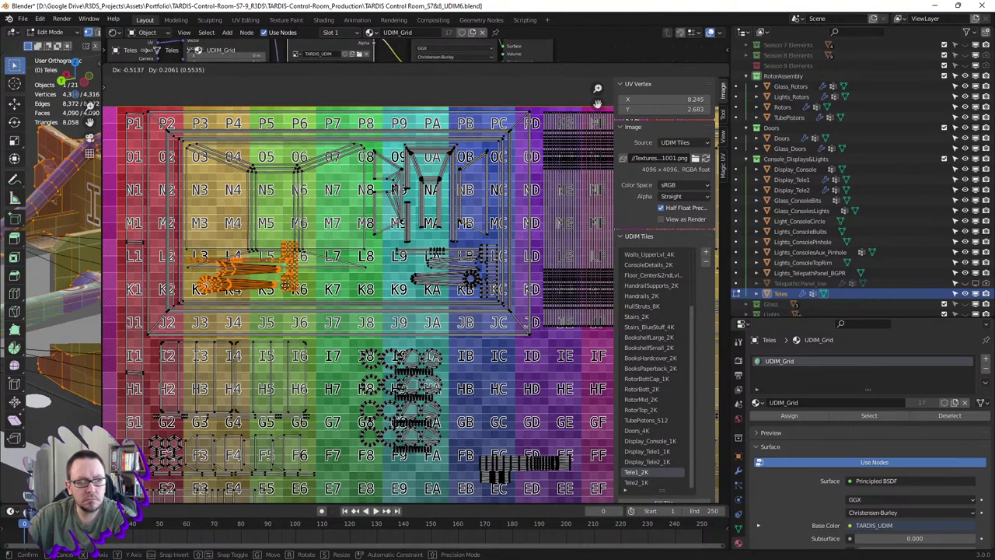
- Turn the upright grid island horizontal with a 90° rotation and place it on tile K6
left_click(260, 276)
key("KP_Decimal")
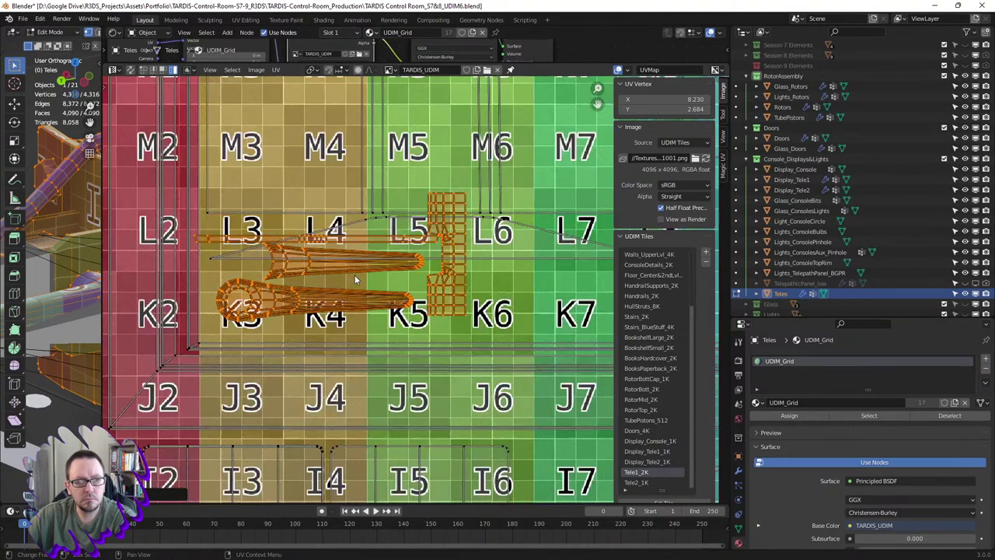
left_click(460, 251)
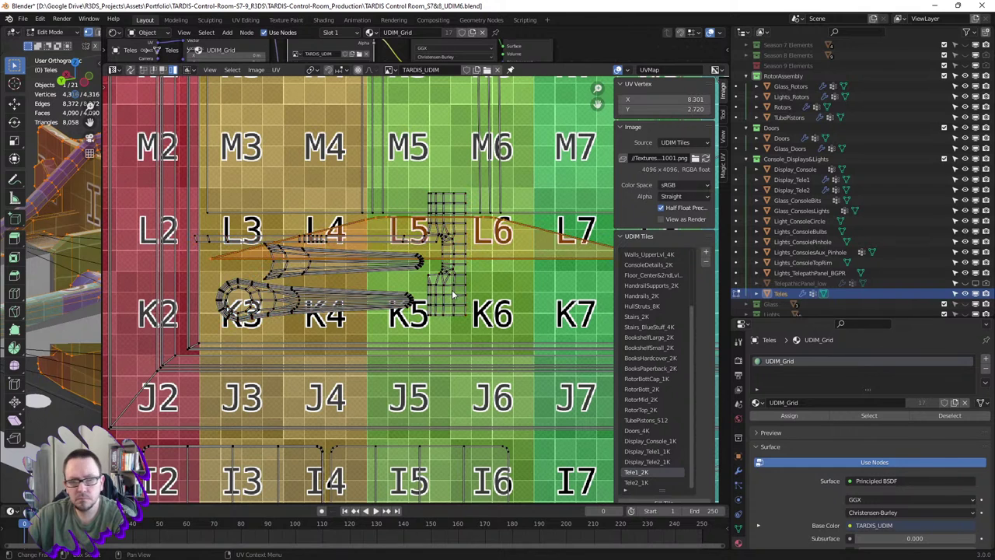
left_click(453, 294)
key("r")
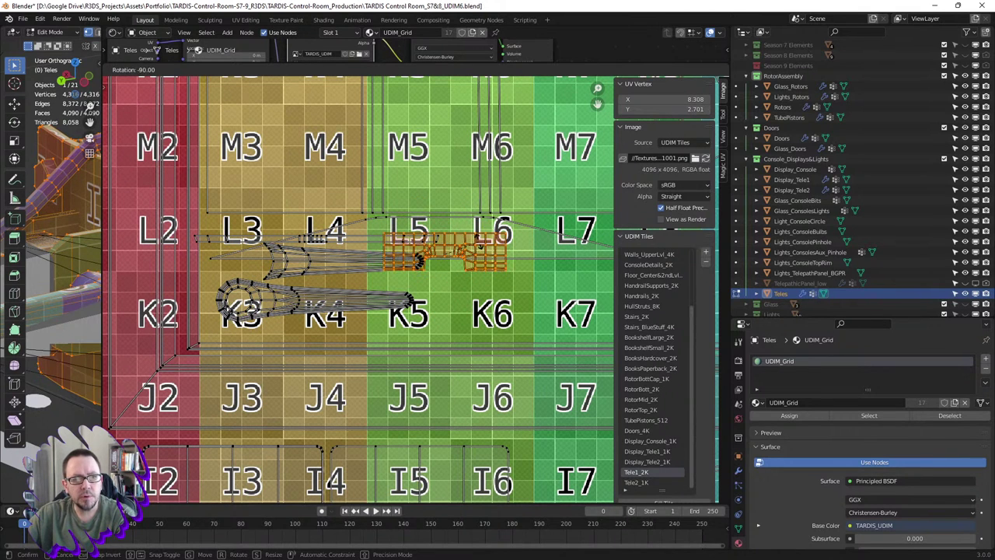
left_click(480, 246)
key("g")
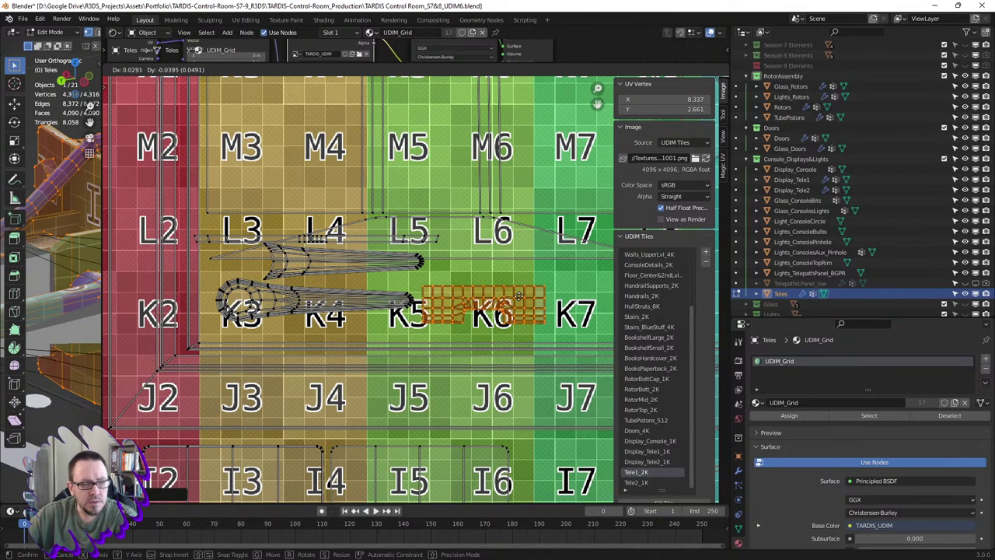
left_click(522, 301)
- Move the tapered and round islands down-left, then shift the grid island slightly left
left_click(370, 249)
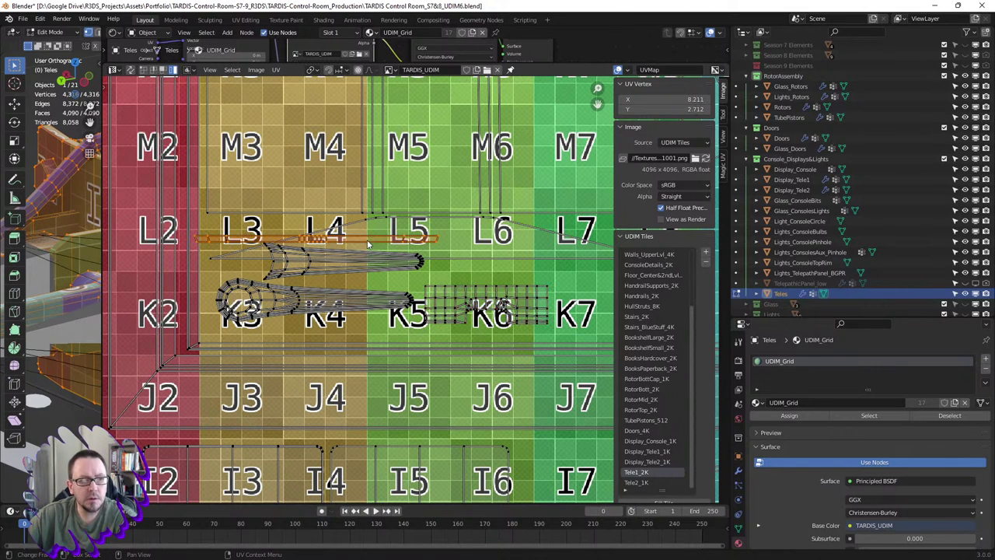
left_click(350, 268)
left_click(327, 293, "shift")
key("g")
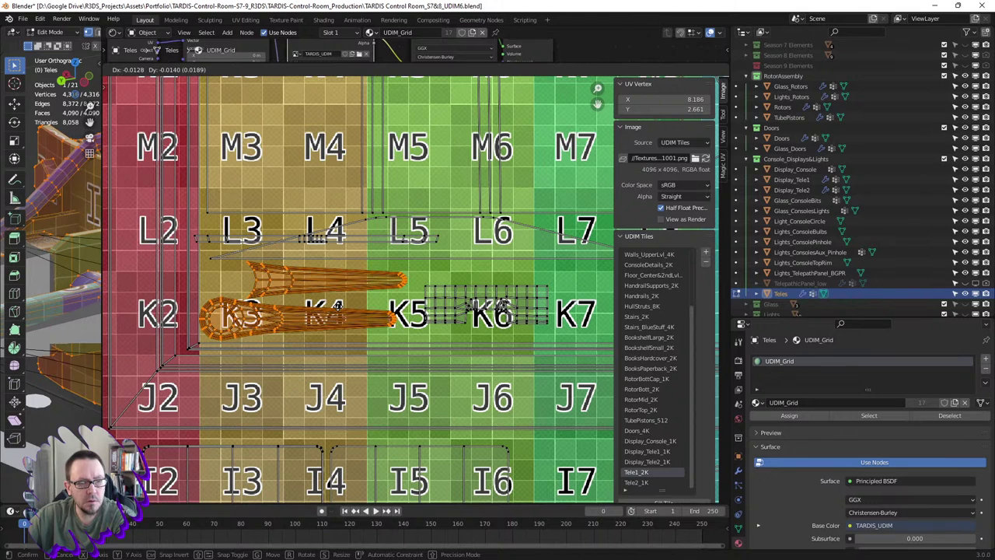
left_click(336, 306)
left_click(471, 306)
key("g")
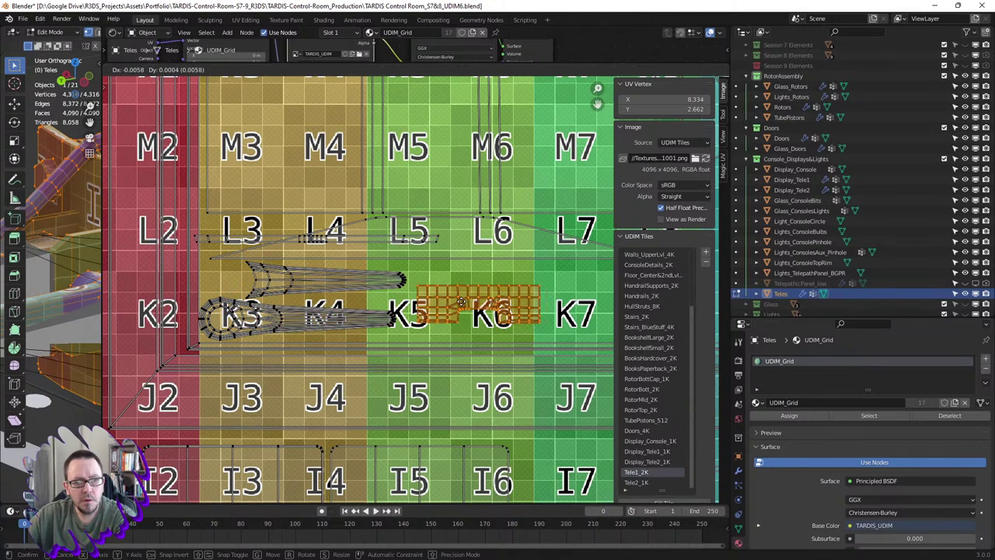
left_click(458, 306)
- Lay the long line island just under row L and the grid island across K6–K7
left_click(404, 240)
key("g")
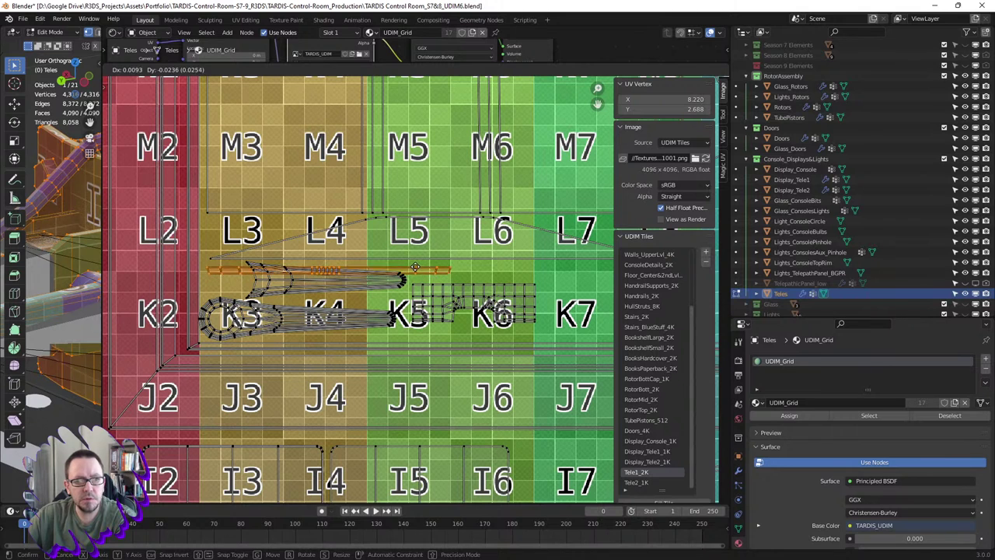
left_click(413, 265)
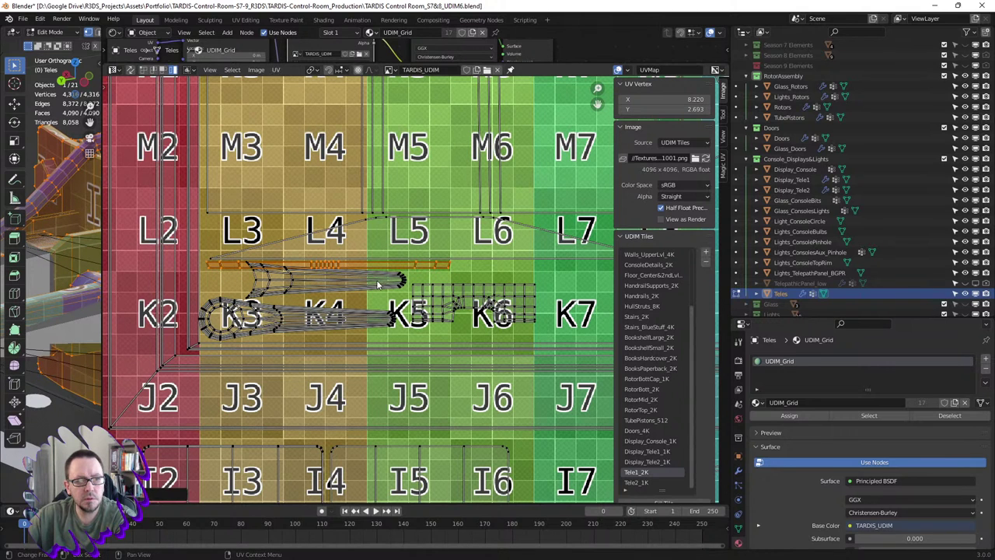
left_click(441, 308)
key("g")
left_click(502, 309)
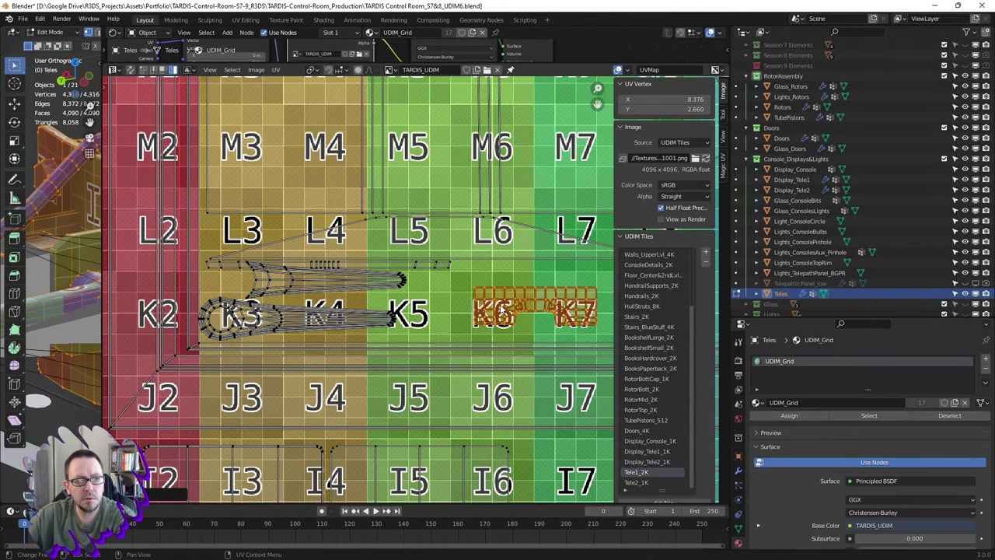
- Flip the tapered island 180° and settle it above tiles K3–K5
left_click(342, 280)
key("g")
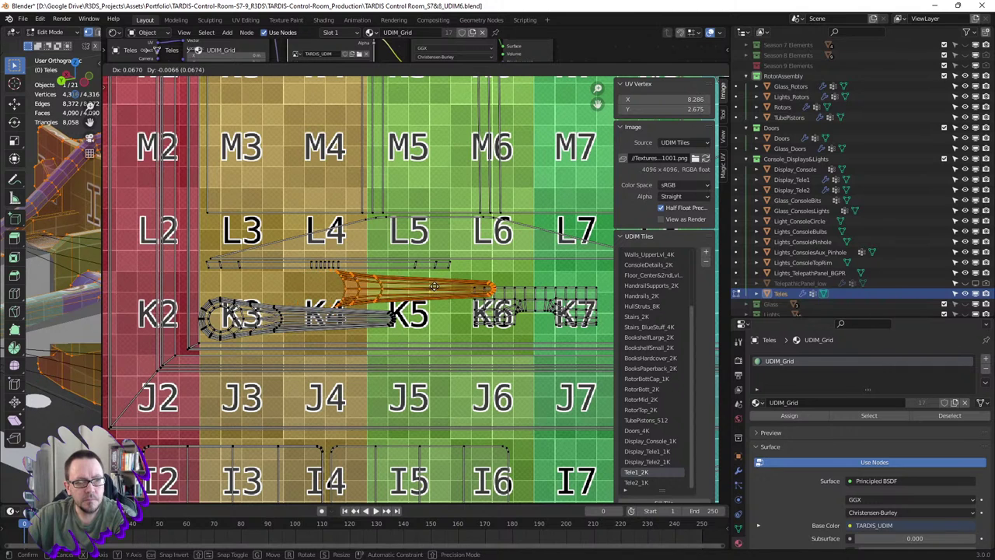
left_click(412, 289)
key("r")
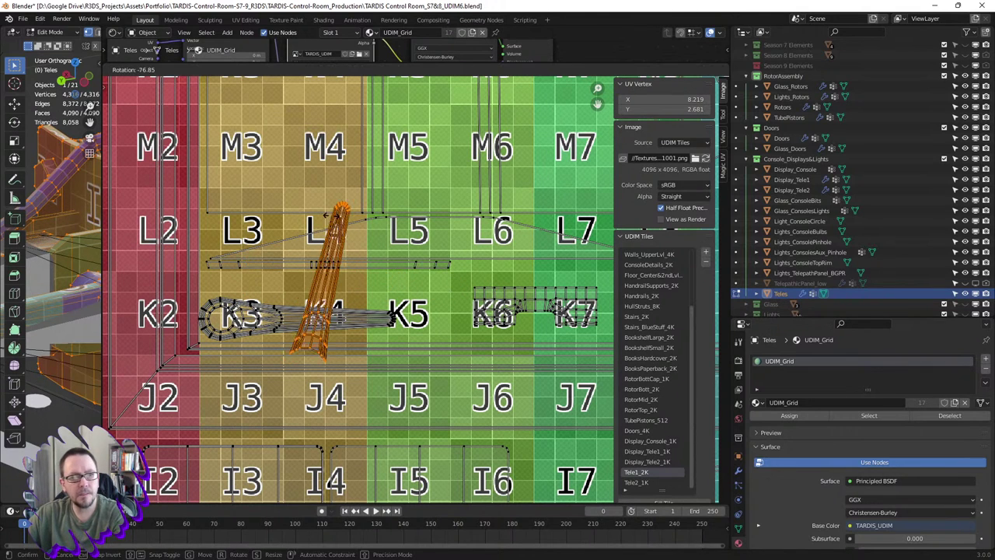
left_click(264, 288)
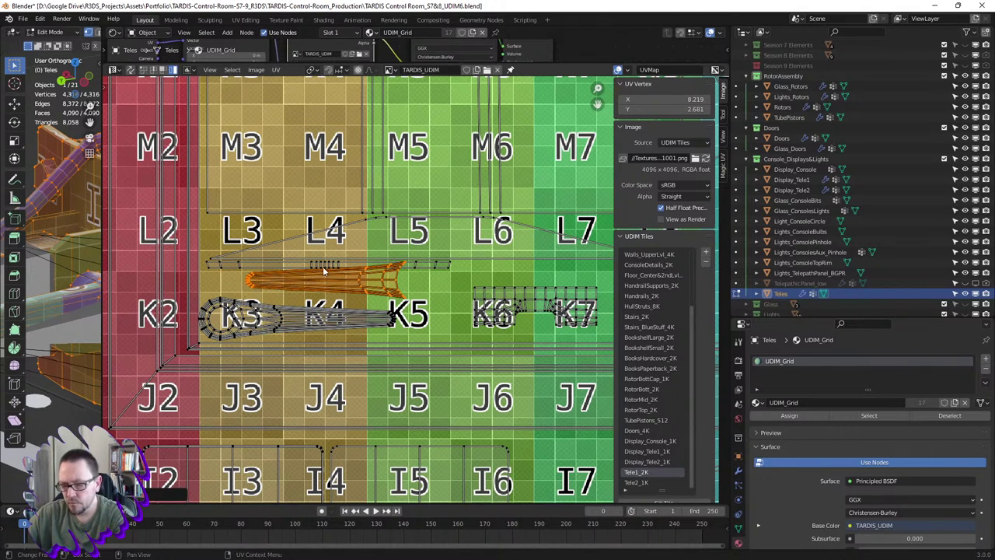
key("g")
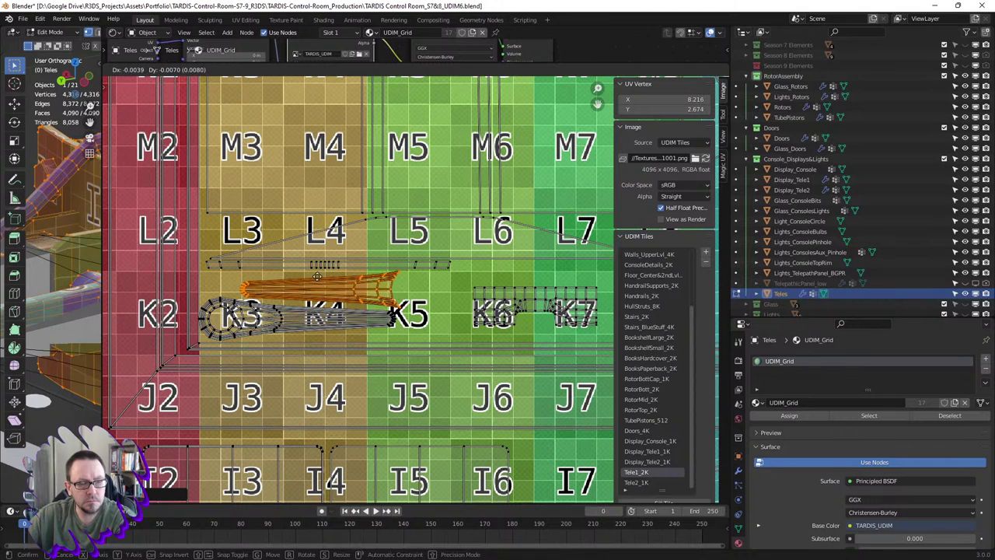
left_click(325, 276)
- Shift the grid island slightly left and nudge the L3–L5 thin strip vertically along Y
scroll(325, 276, "up", 1)
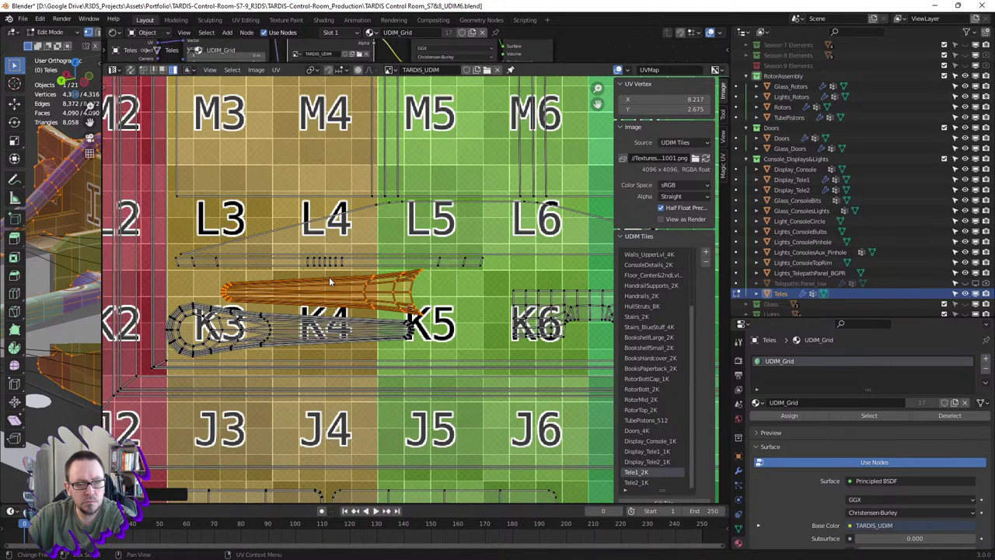
scroll(328, 277, "down", 3)
left_click(420, 292)
key("g")
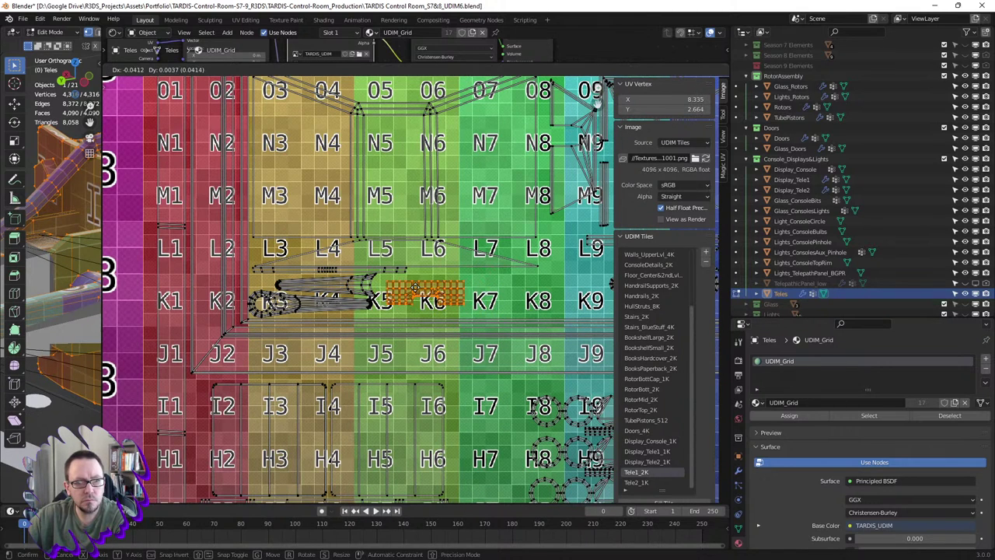
left_click(436, 298)
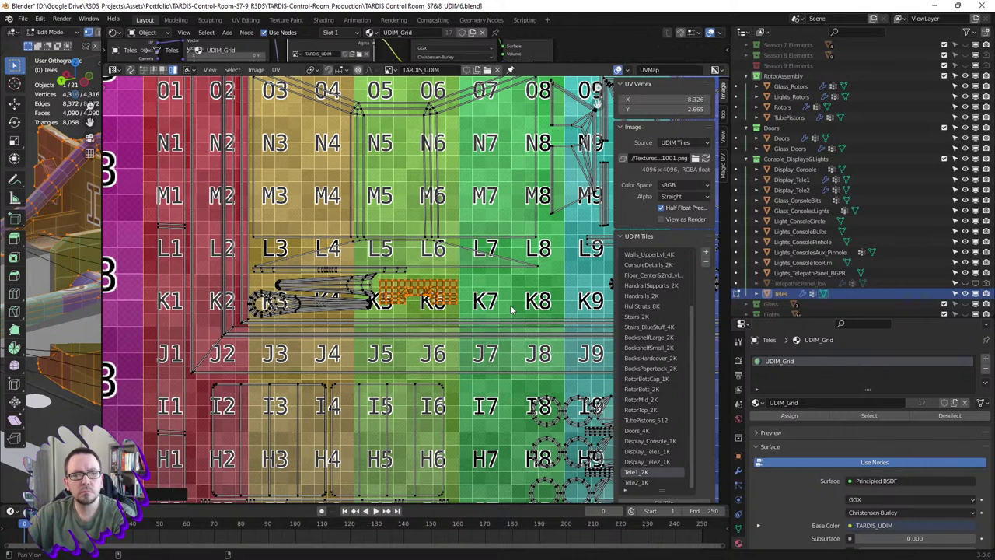
left_click(325, 272)
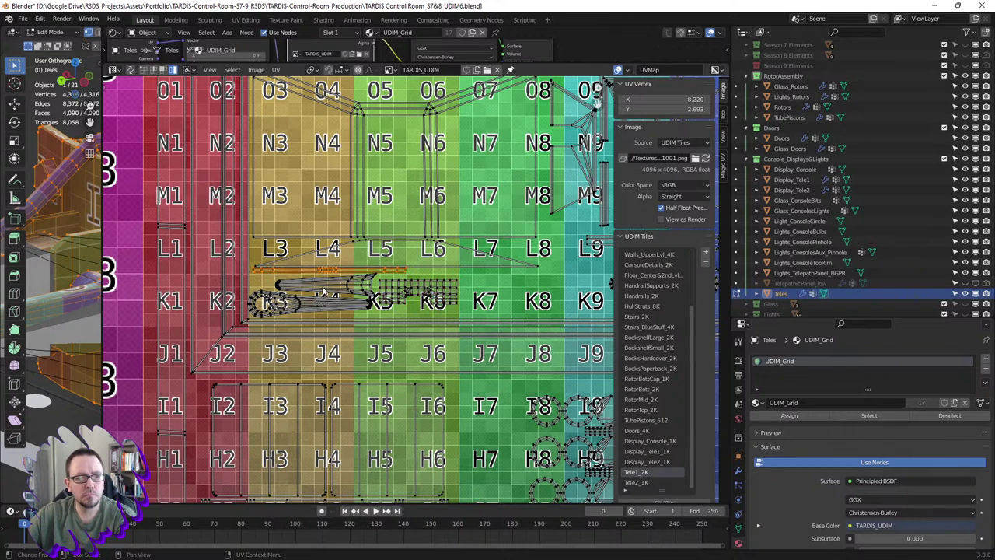
scroll(323, 290, "up", 3)
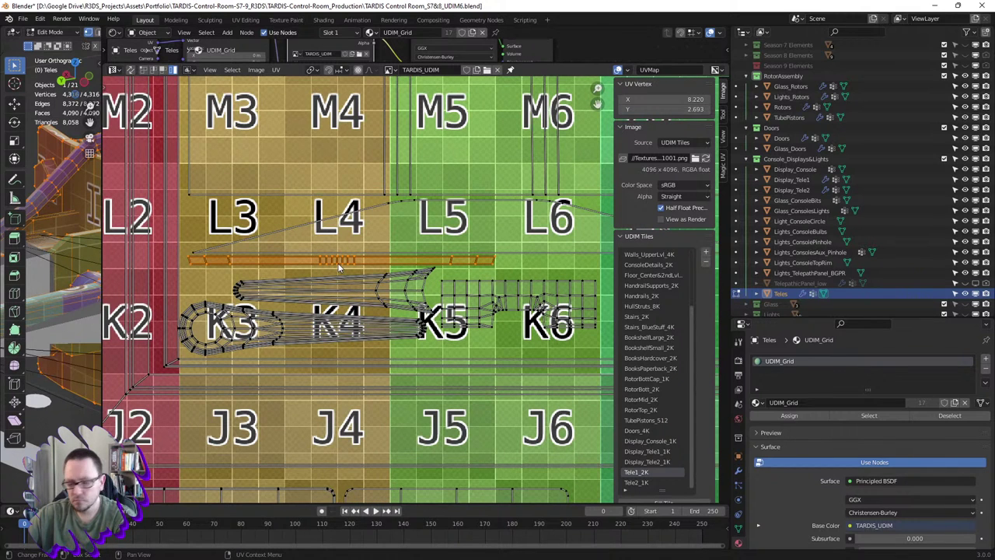
key("g")
key("y")
left_click(338, 260)
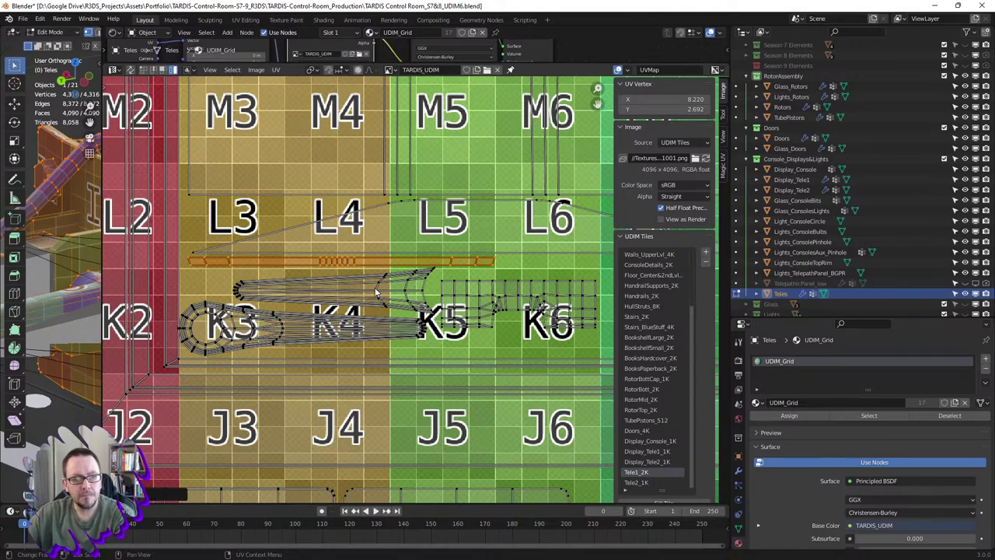
scroll(383, 296, "down", 3)
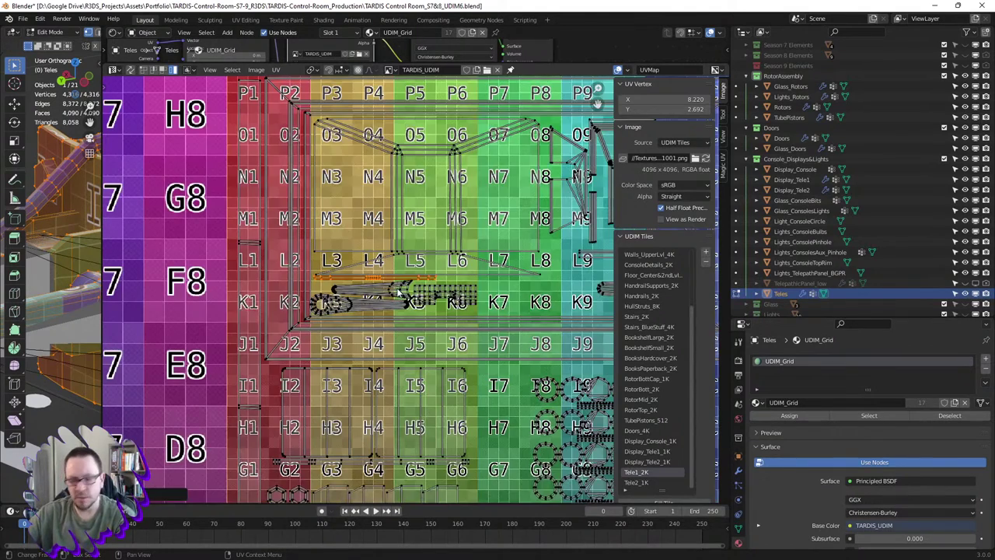
- Slightly rotate the LA–LB island, then nudge it with the ring islands up and right
scroll(436, 284, "right", 8, "ctrl")
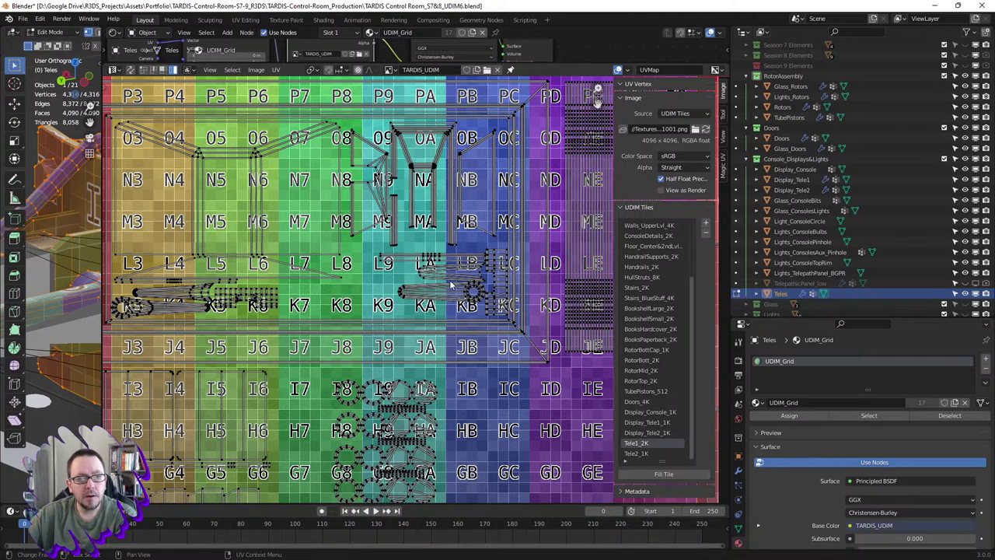
scroll(470, 282, "up", 2)
scroll(469, 282, "up", 1)
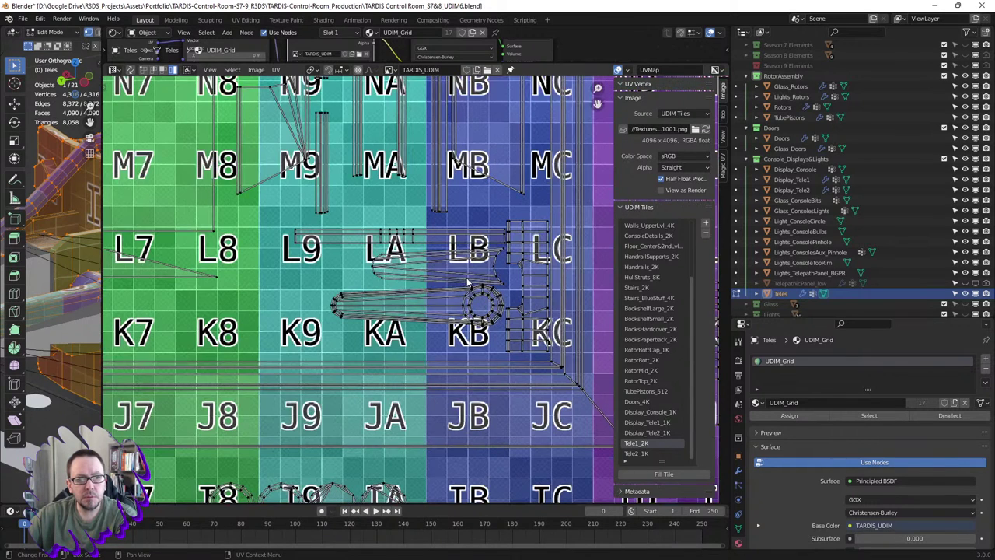
left_click(490, 263)
key("r")
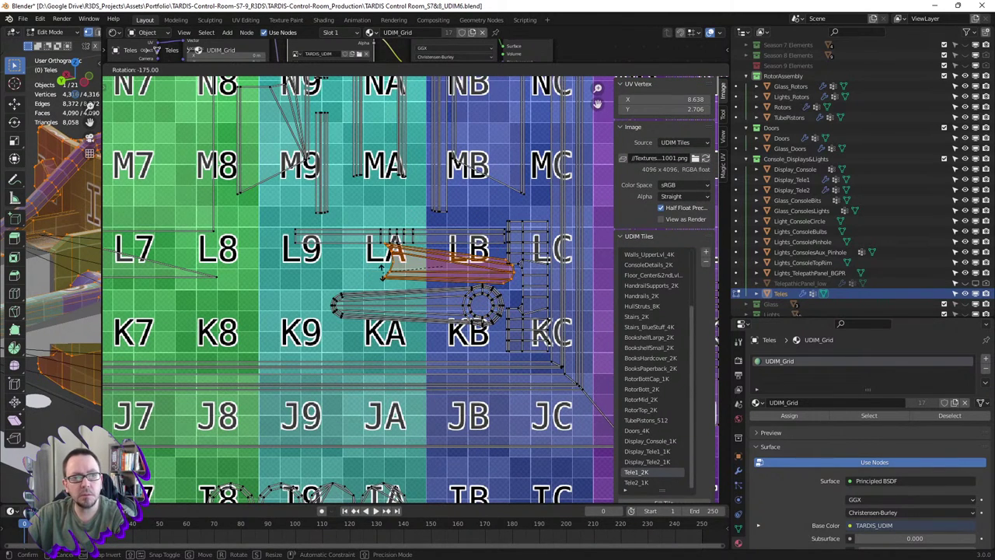
left_click(392, 280)
key("g")
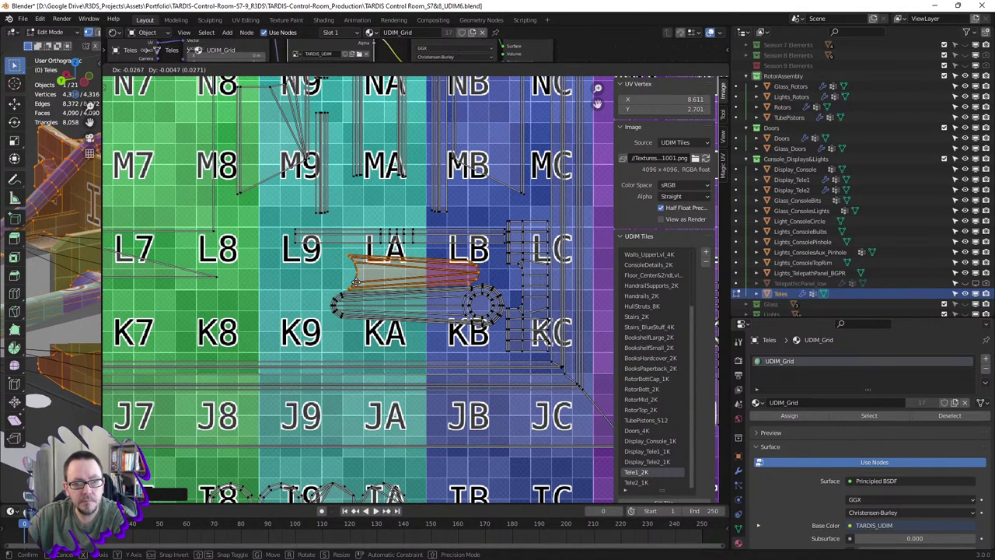
key("Return")
key("l")
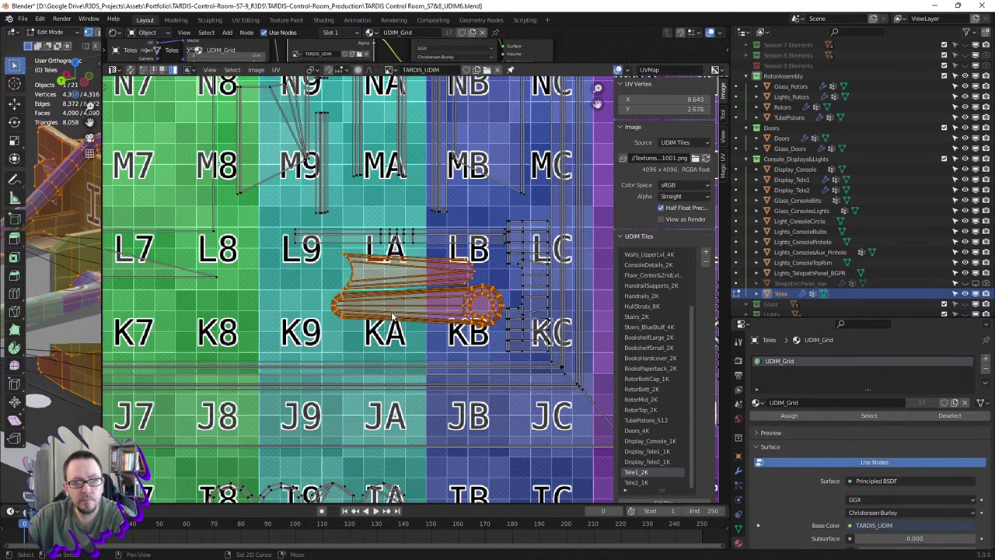
key("g")
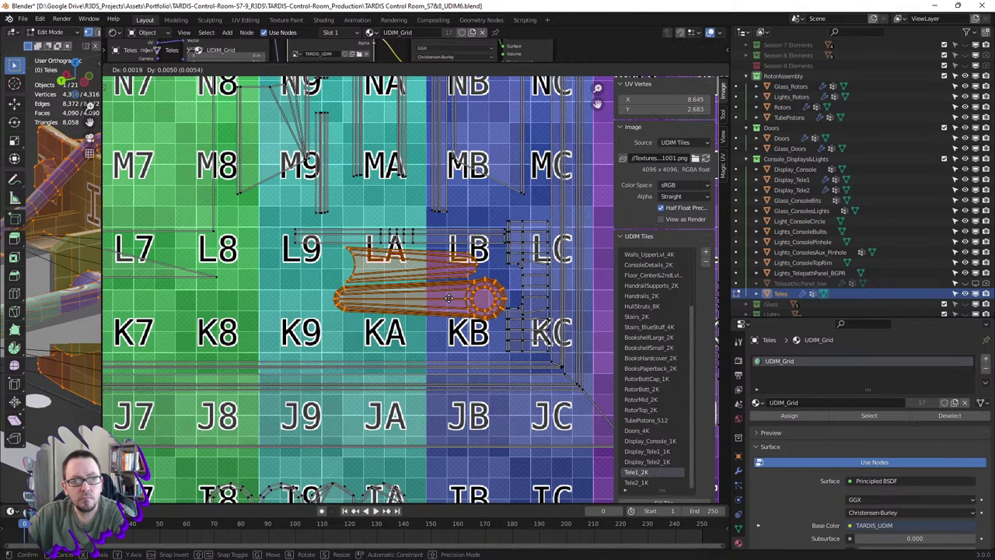
key("Return")
- Move the thin strip island into the K7–K9 row and fine-tune its position
scroll(536, 270, "down", 2)
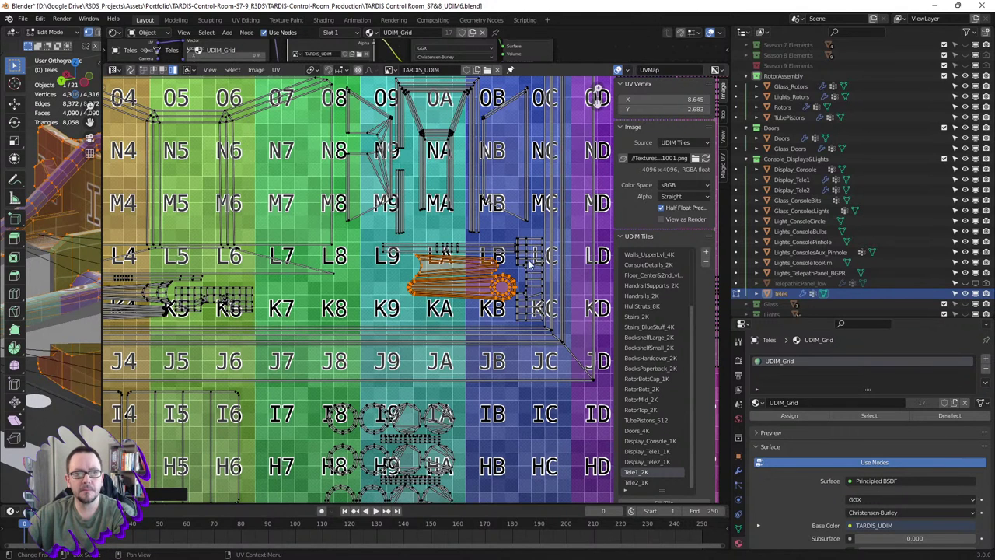
left_click(496, 255)
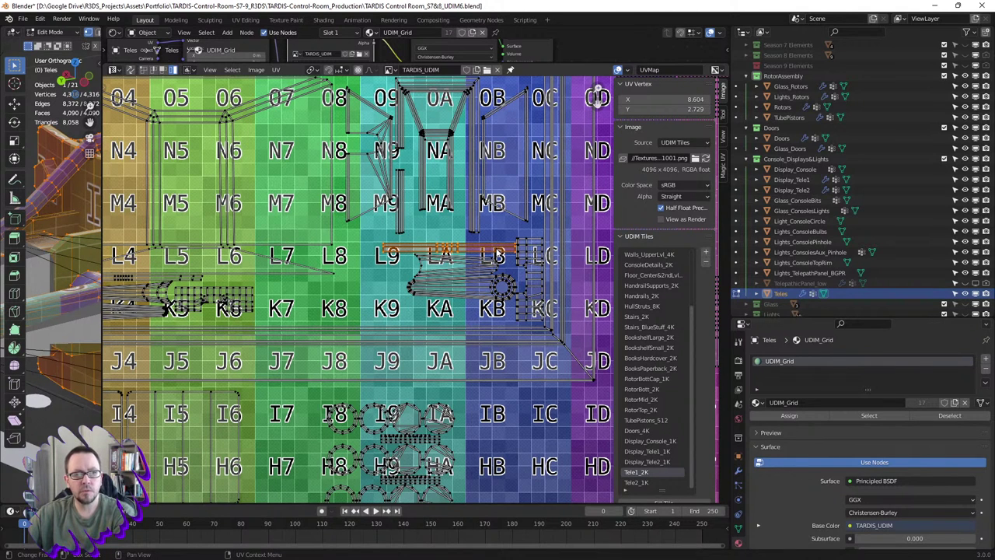
key("g")
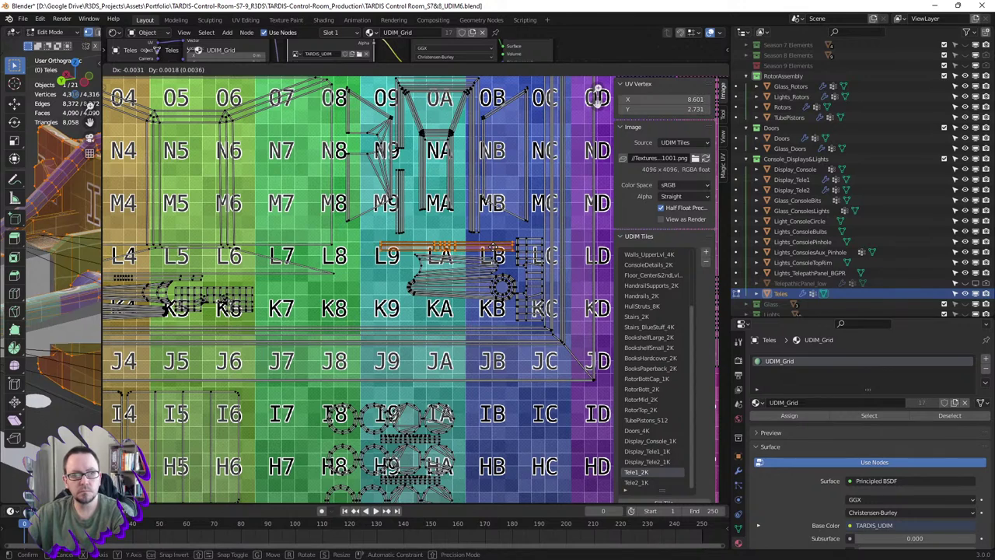
left_click(495, 254)
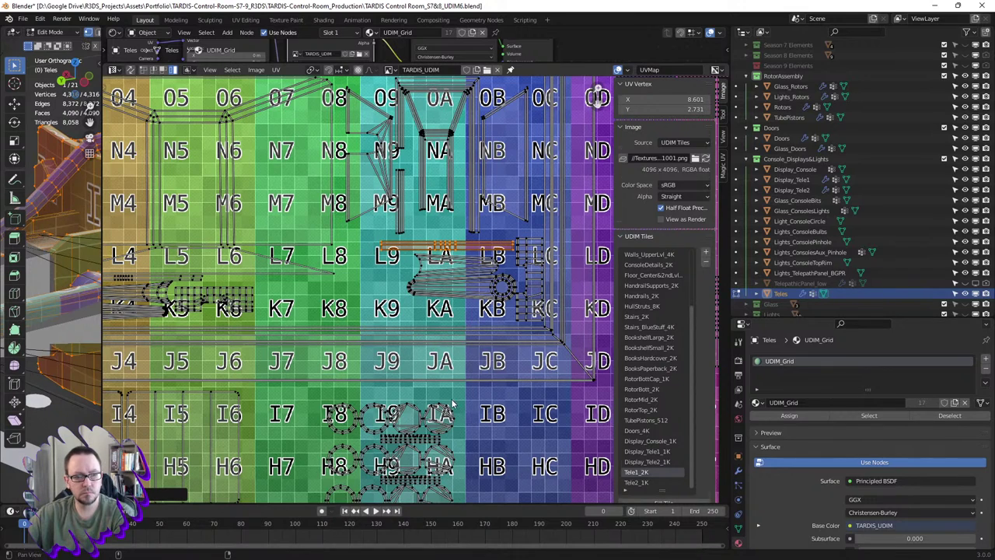
scroll(453, 404, "down", 4)
scroll(490, 420, "up", 2)
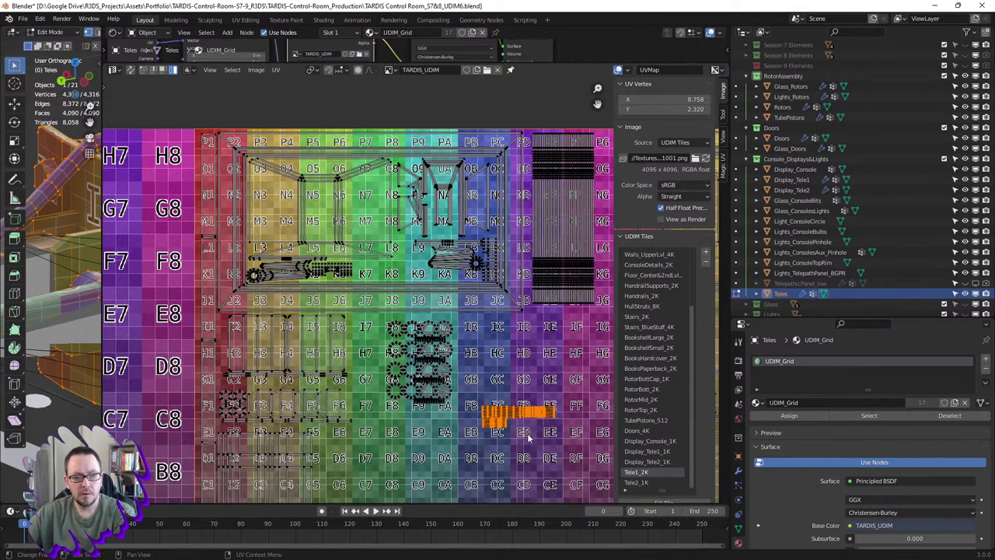
key("g")
left_click(403, 277)
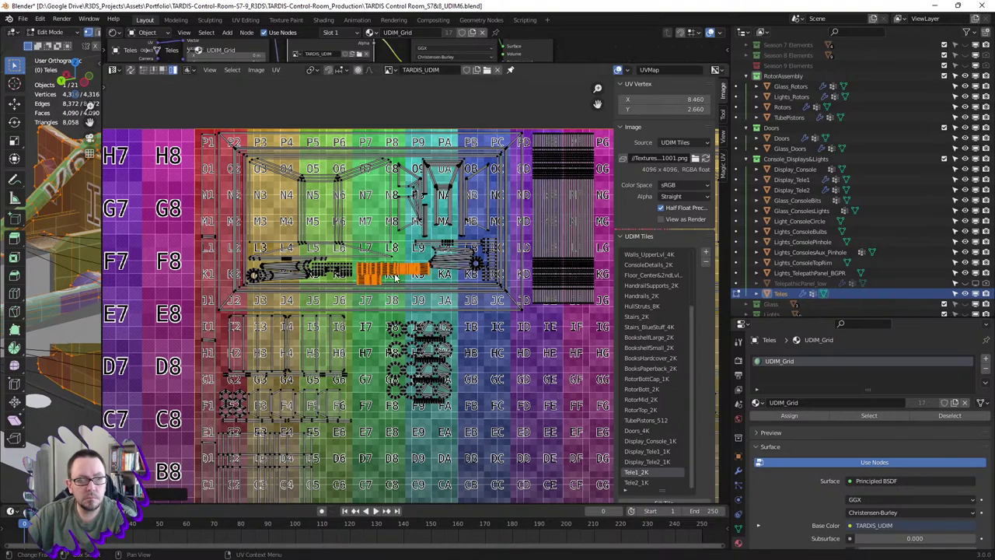
scroll(403, 276, "up", 5)
key("g")
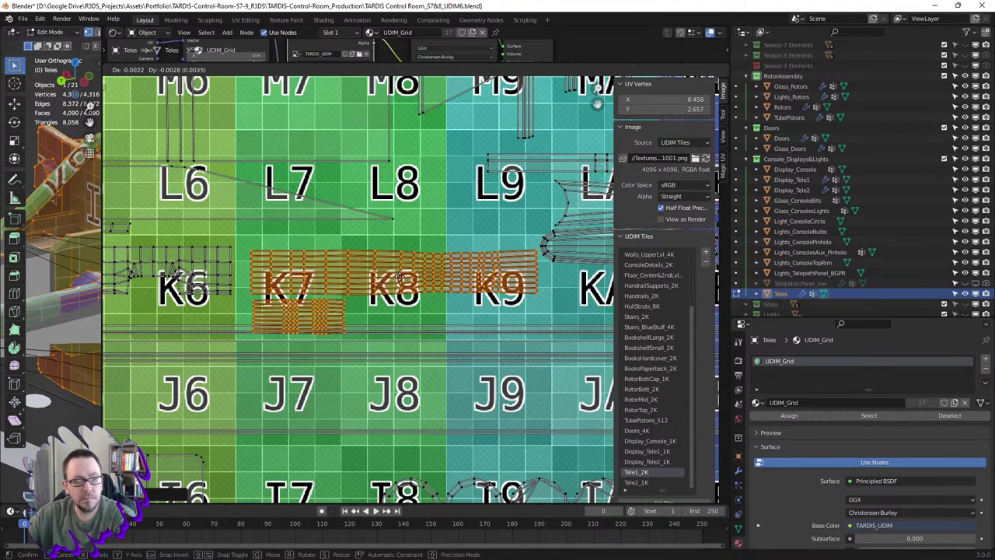
left_click(394, 286)
- Raise the small block island below K7 into its new place
left_click(286, 312)
key("g")
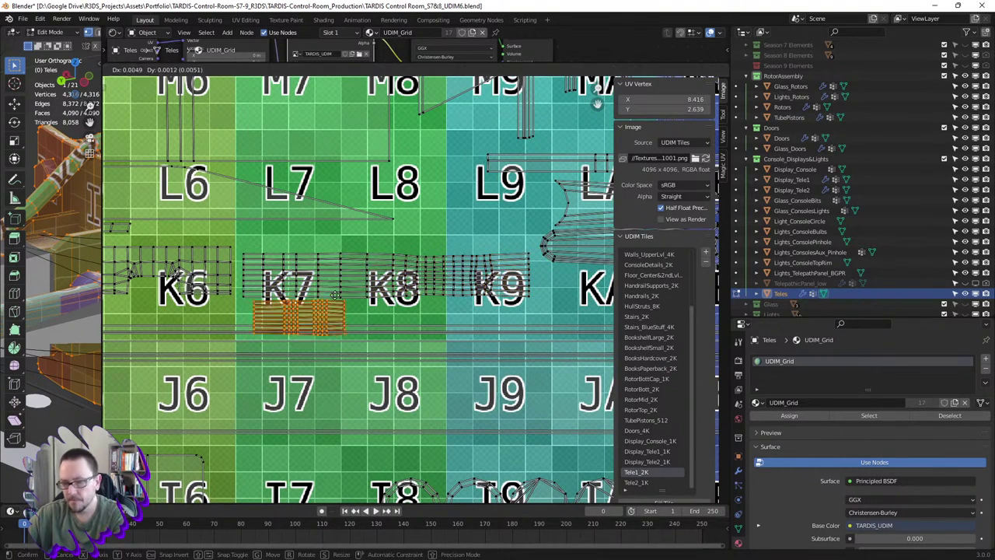
left_click(465, 222)
- Rotate the island near tiles B3–B4 by 180° and shift it slightly down
key("alt+a")
scroll(467, 233, "down", 2)
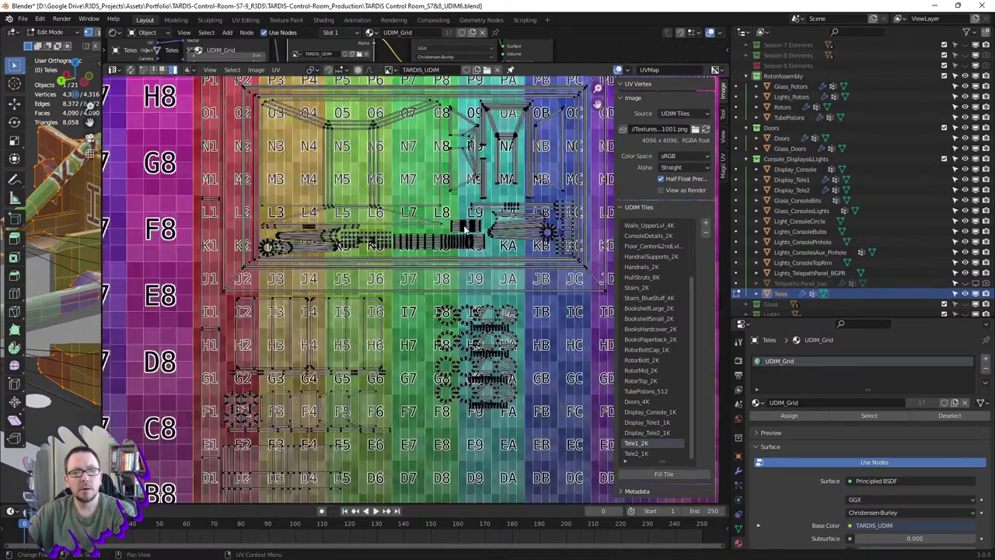
scroll(474, 257, "down", 2)
scroll(482, 280, "down", 1)
middle_click_drag(482, 285, 457, 344)
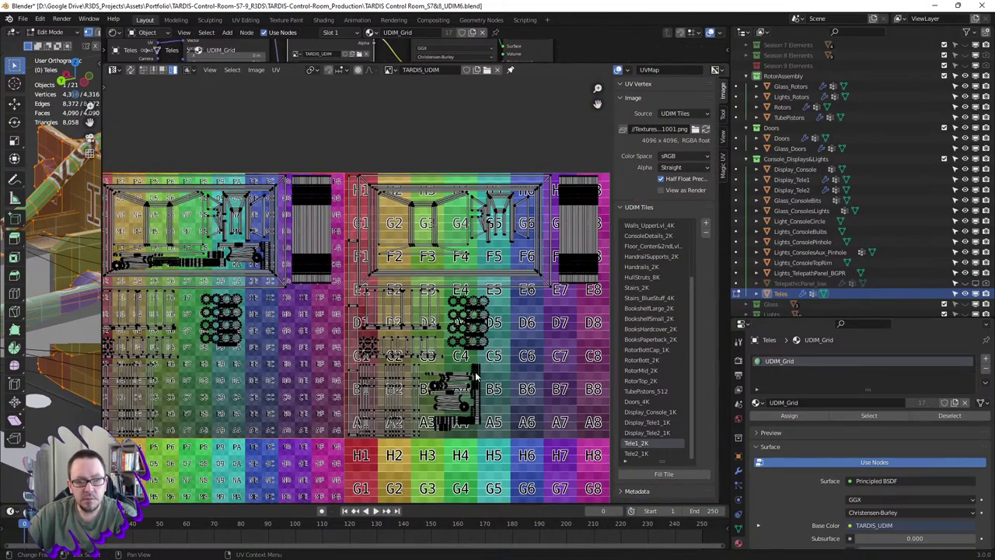
scroll(476, 377, "up", 3)
scroll(423, 375, "up", 1)
scroll(435, 369, "up", 3)
left_click(443, 365)
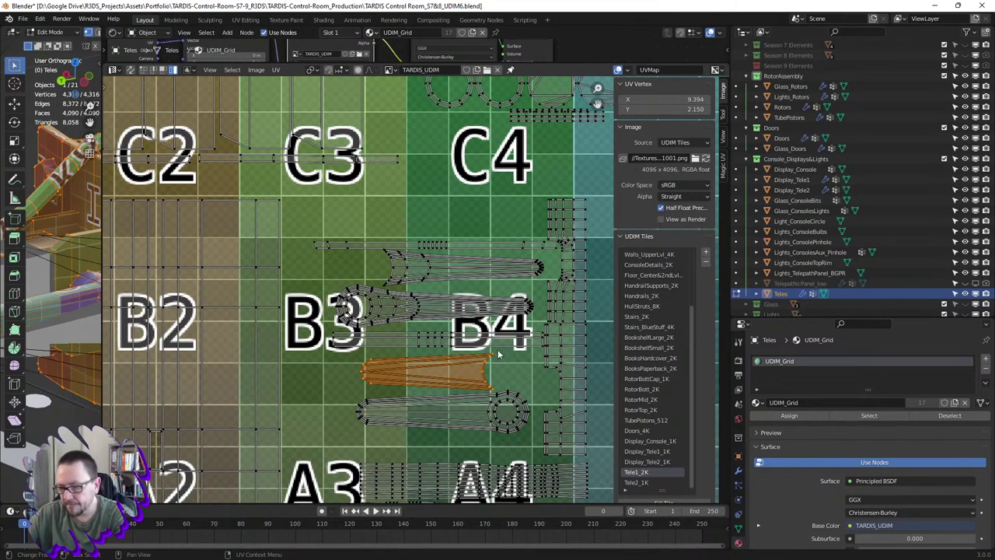
key("r")
left_click(363, 401)
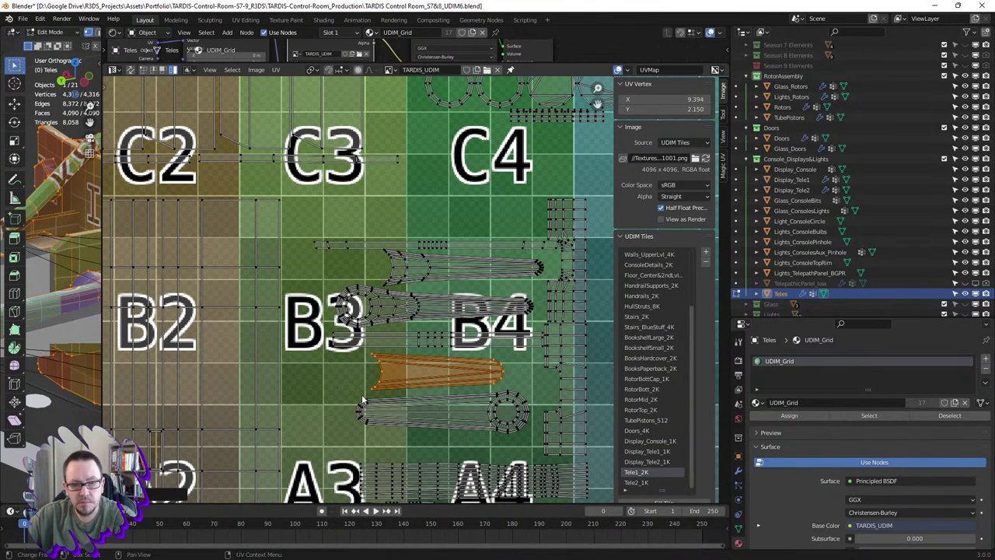
key("g")
left_click(440, 340)
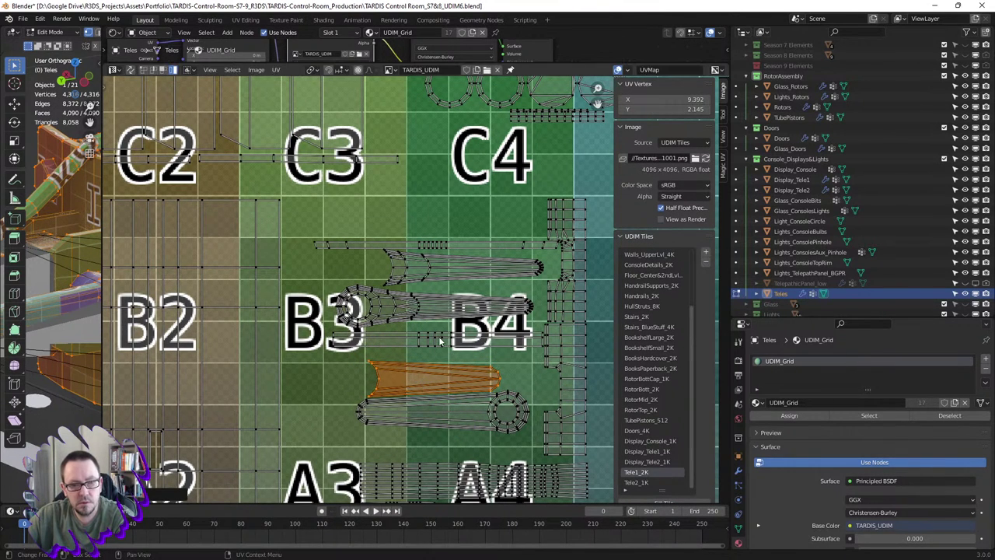
- Reposition the thin horizontal island and the lower wide island
left_click(440, 341)
key("g")
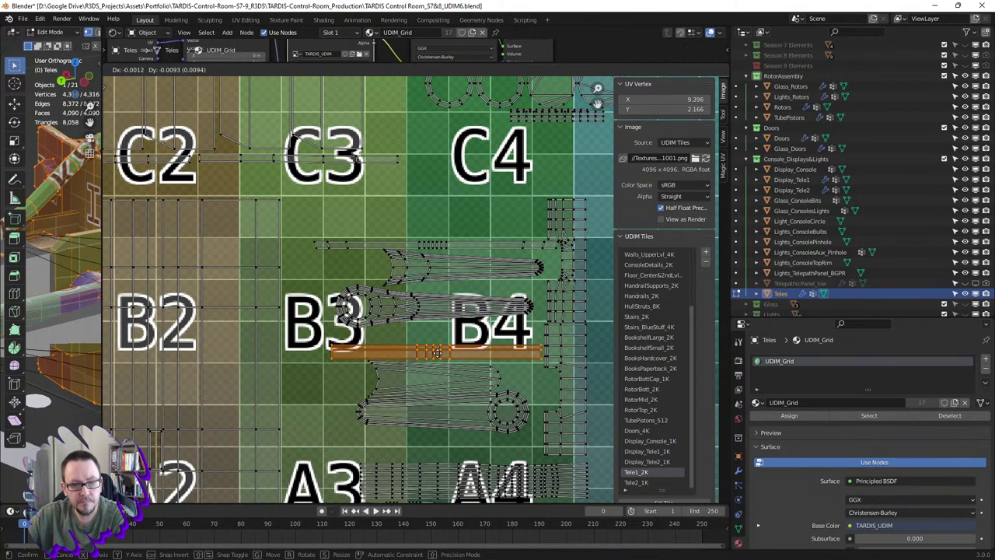
left_click(438, 355)
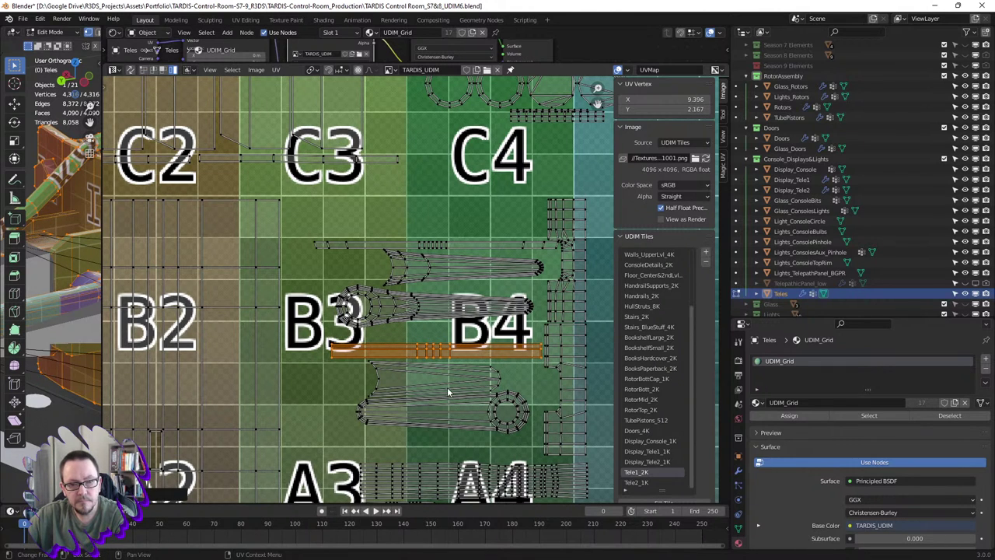
left_click(454, 414)
key("g")
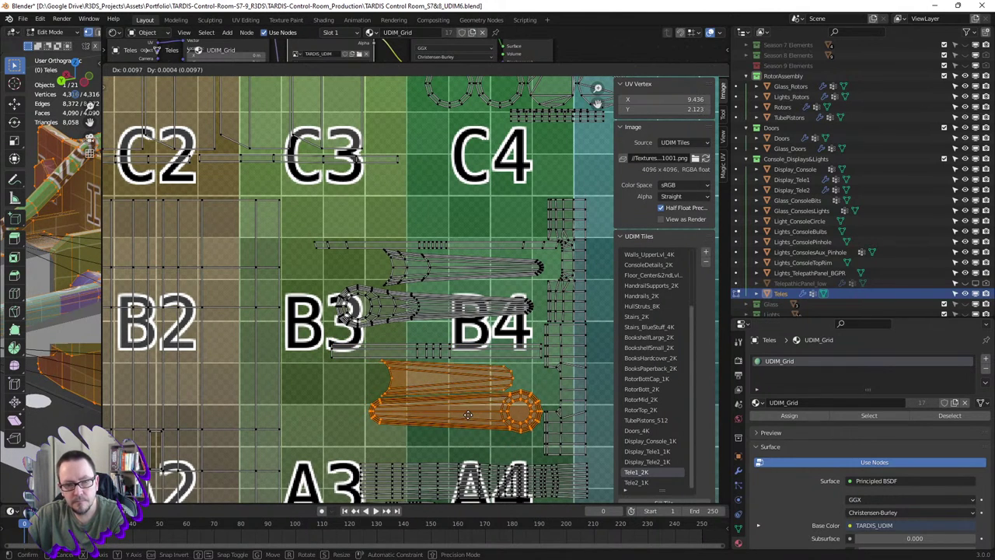
left_click(467, 416)
- Rotate the lower island 90° with r90 and move it near tiles F5–F6
type("r")
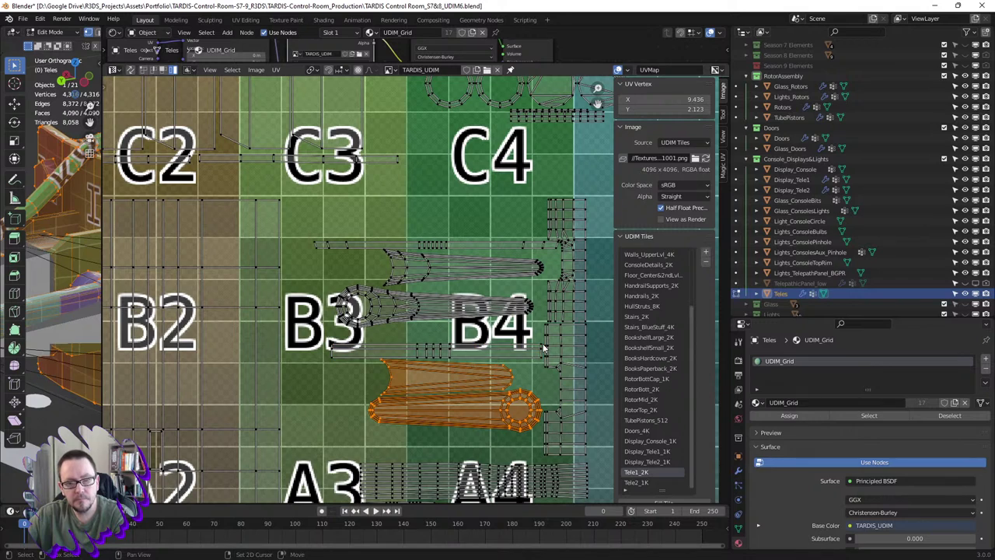
type("90")
key("Return")
scroll(453, 395, "down", 3)
scroll(453, 394, "down", 2)
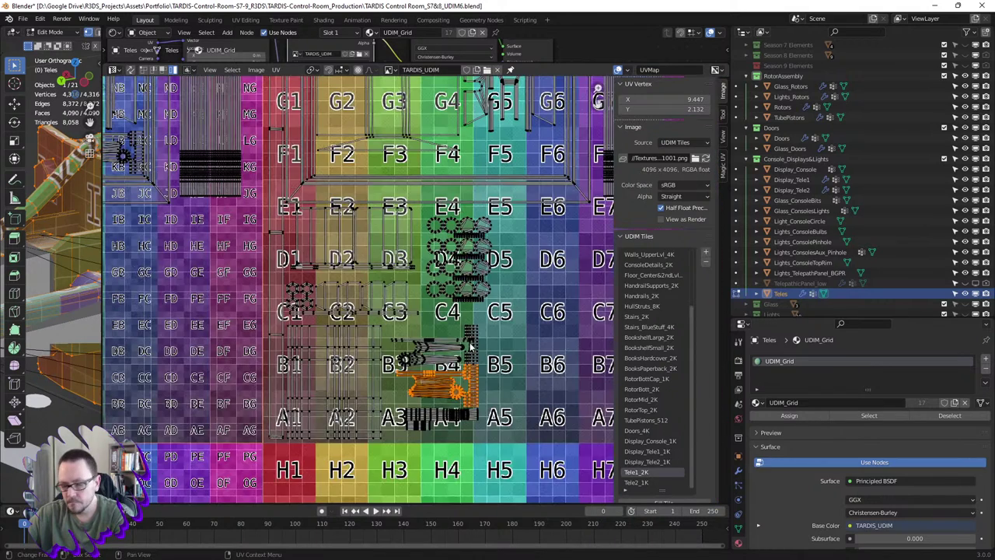
key("g")
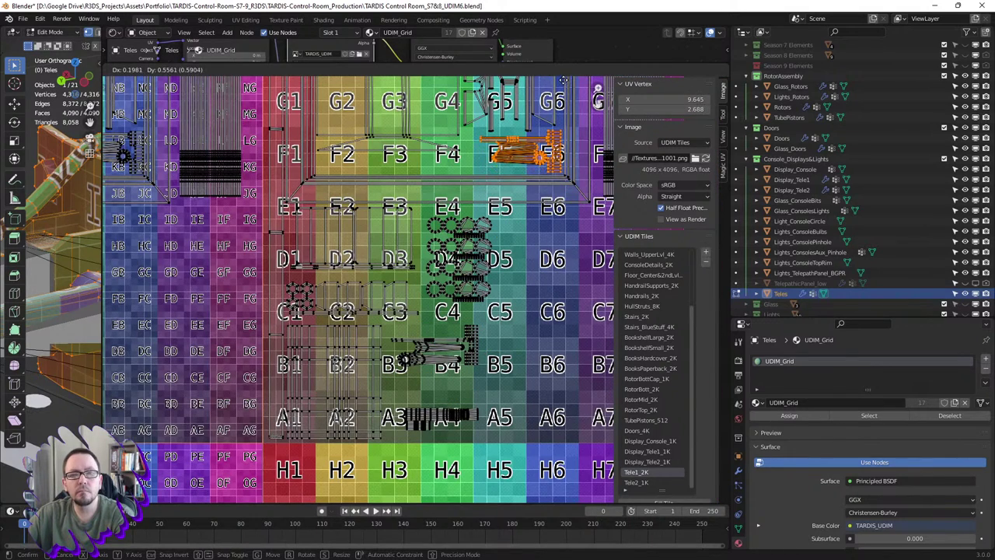
left_click(574, 80)
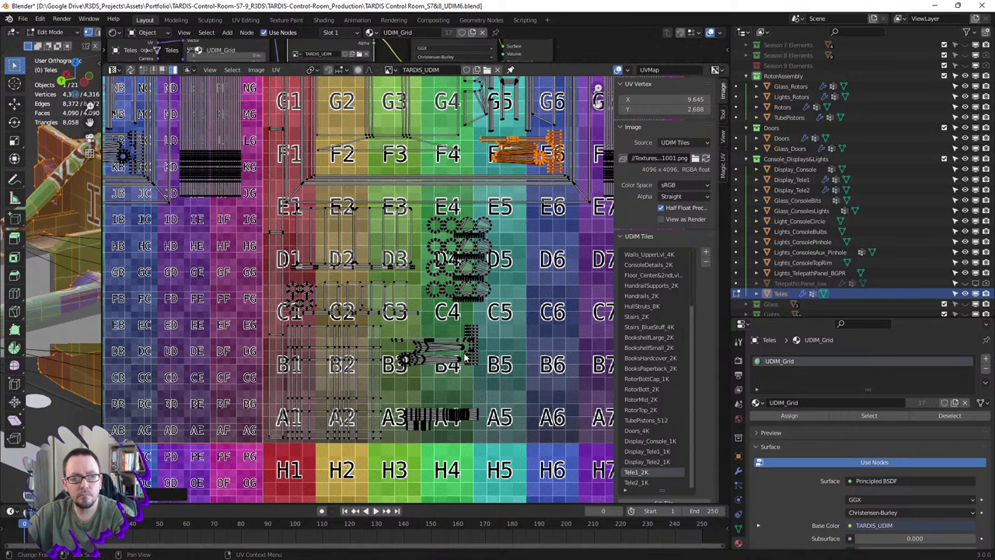
- Shift the strip beside B4 a little further to the left
left_click(436, 354)
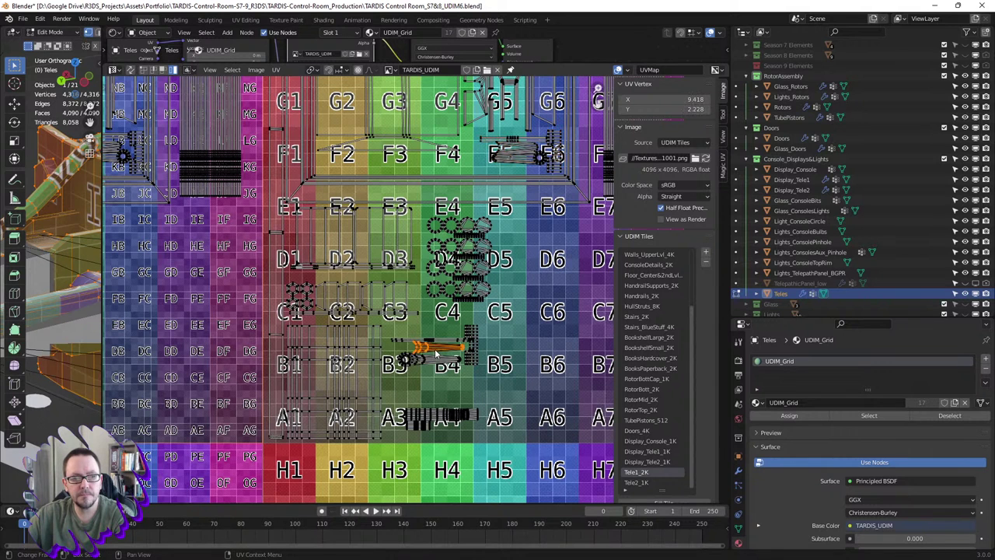
key("g")
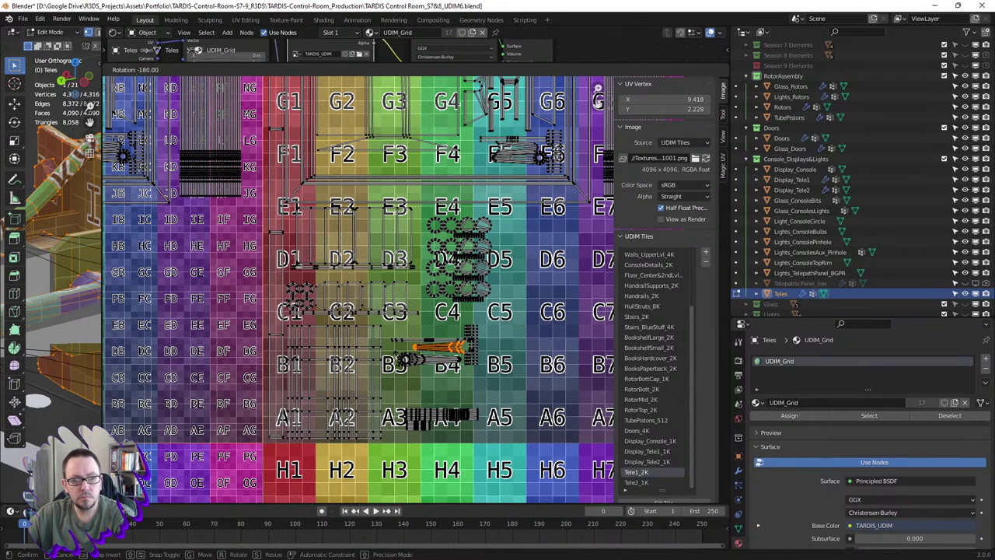
left_click(436, 357)
scroll(436, 357, "up", 4)
scroll(437, 357, "up", 3)
key("g")
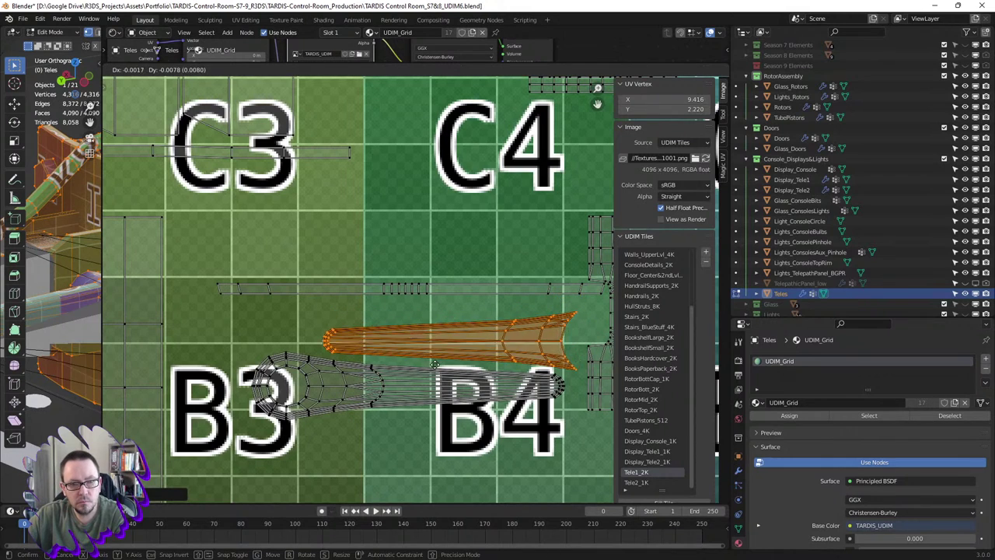
left_click(417, 371)
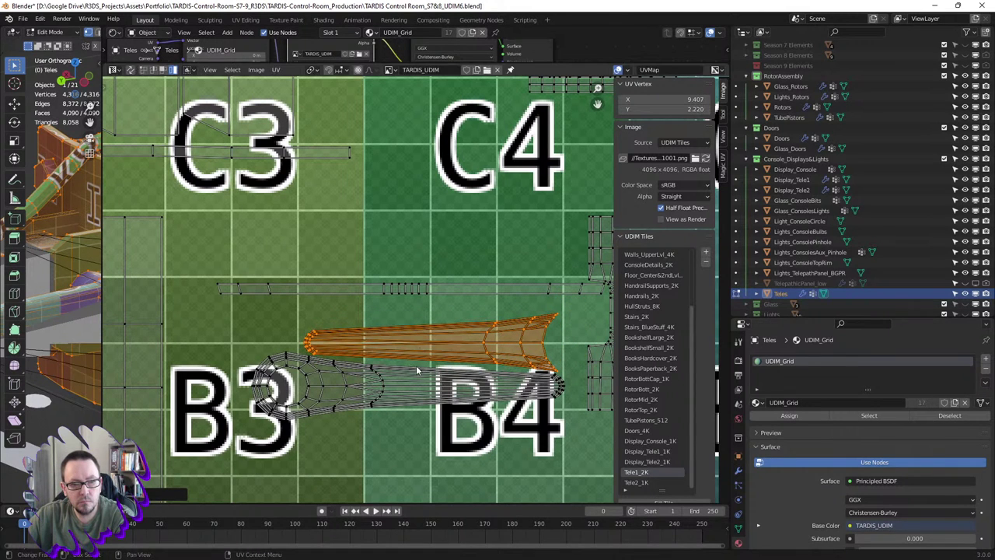
- Move the thin strip down-left, then slightly right into place
left_click(426, 291)
key("g")
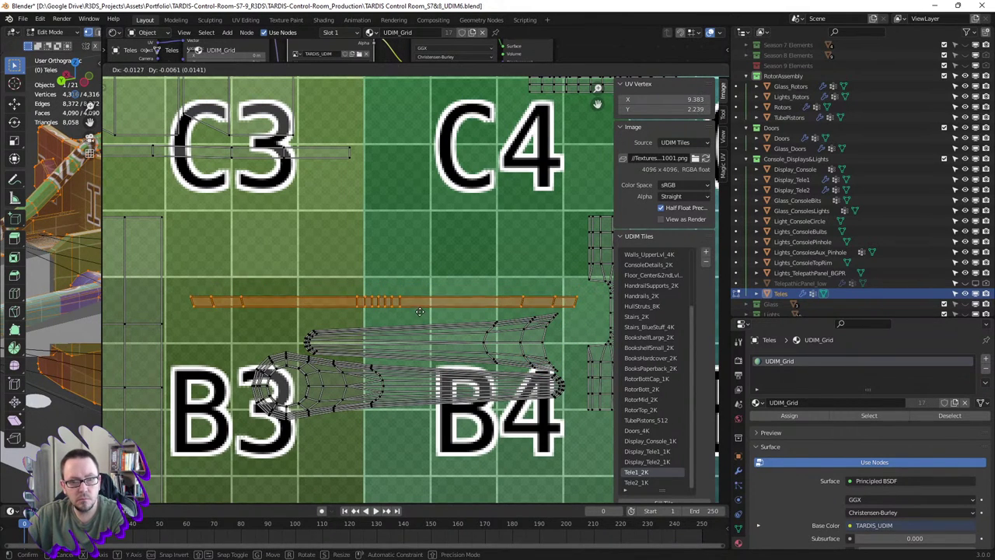
left_click(419, 319)
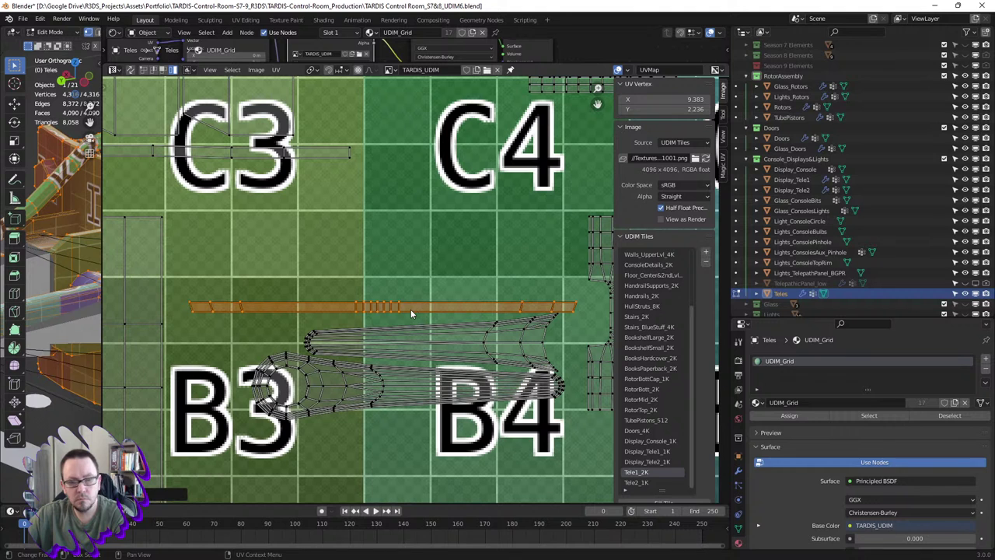
key("g")
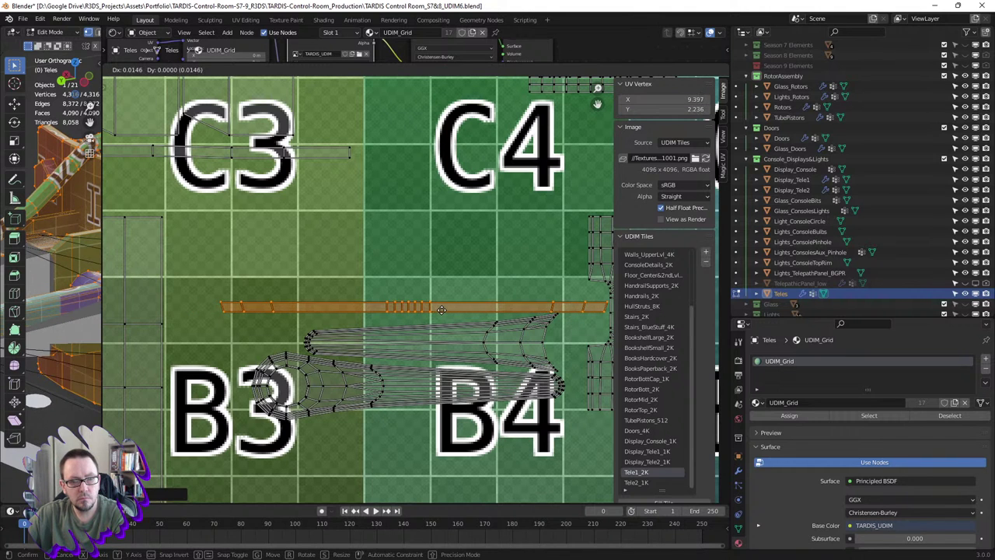
left_click(441, 309)
middle_click_drag(442, 309, 356, 263)
- Rotate the upright Tele island 90°, set it beside the larger island, and select that island linked
left_click(538, 199)
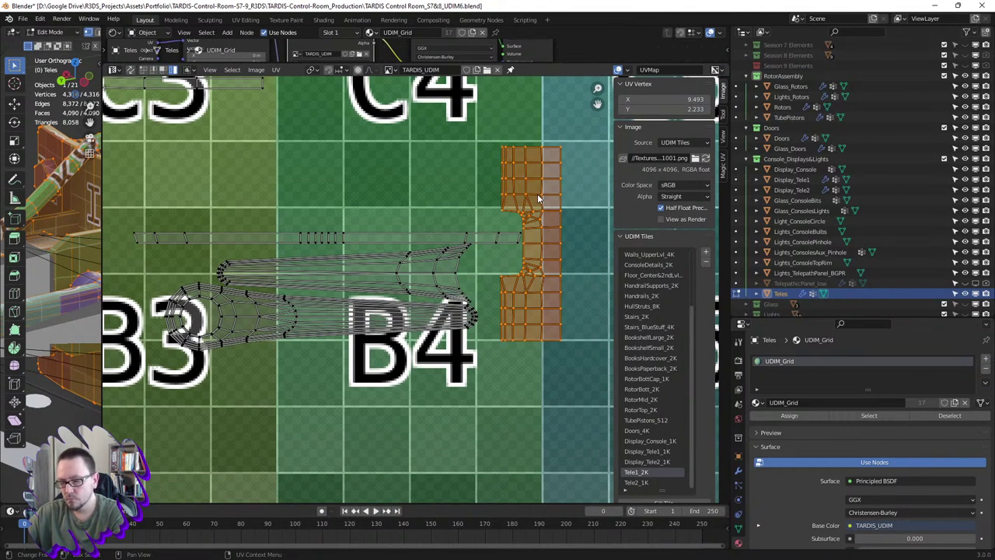
key("r")
left_click(507, 243)
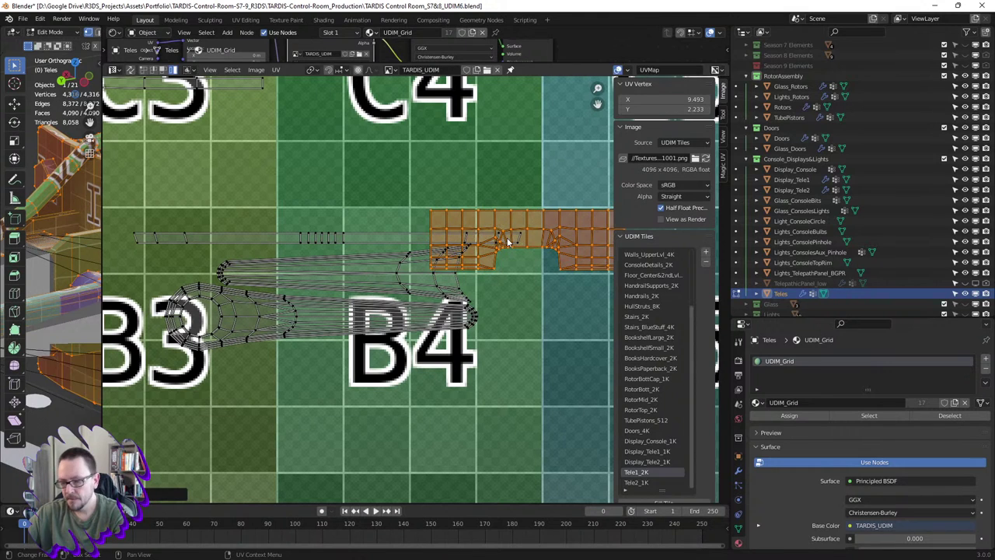
key("g")
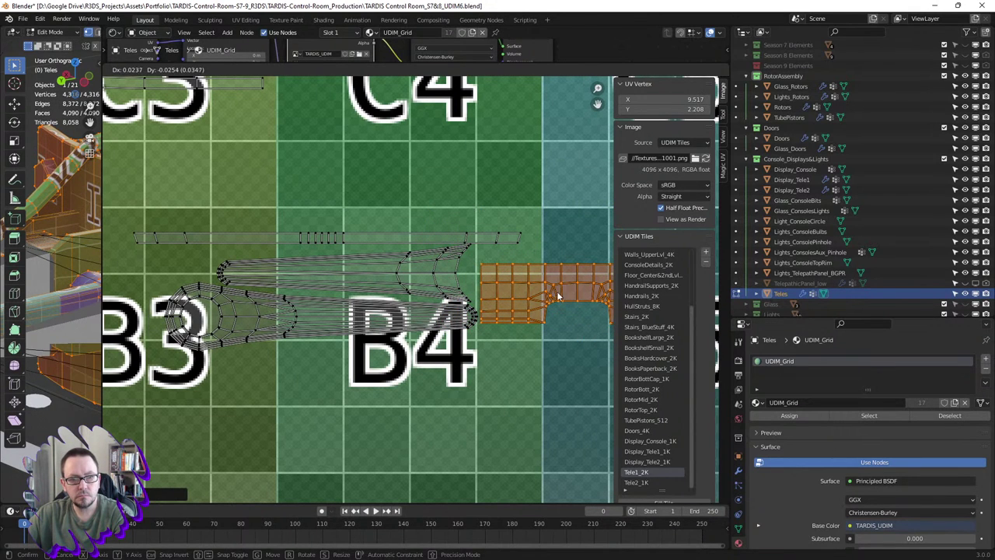
left_click(557, 295)
left_click(463, 305)
key("l")
key("l")
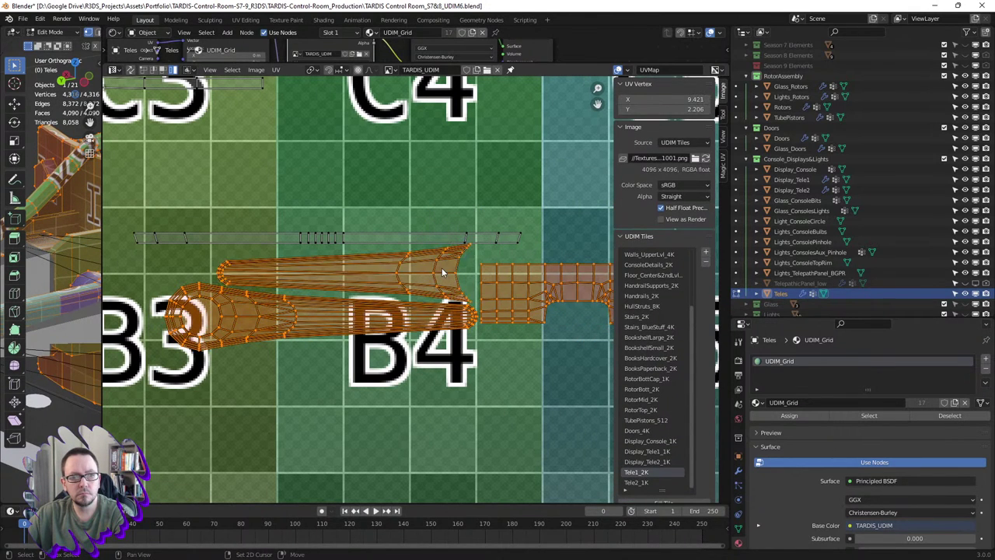
scroll(444, 241, "down", 4)
middle_click_drag(445, 243, 447, 366)
- Move the selected Tele islands into tiles F2–F3 and shift them slightly left
scroll(448, 349, "down", 1)
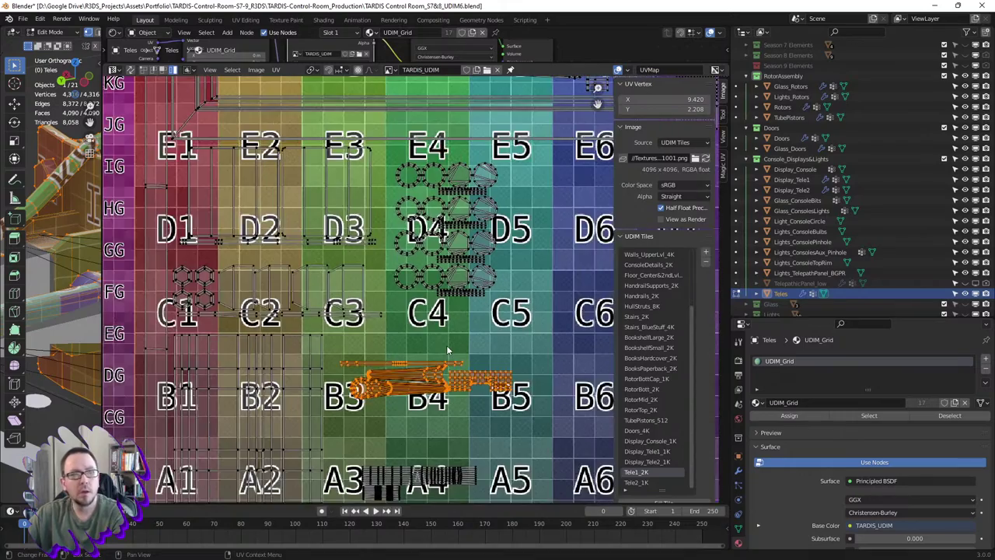
scroll(448, 350, "down", 1)
scroll(445, 338, "down", 1)
key("g")
left_click(331, 168)
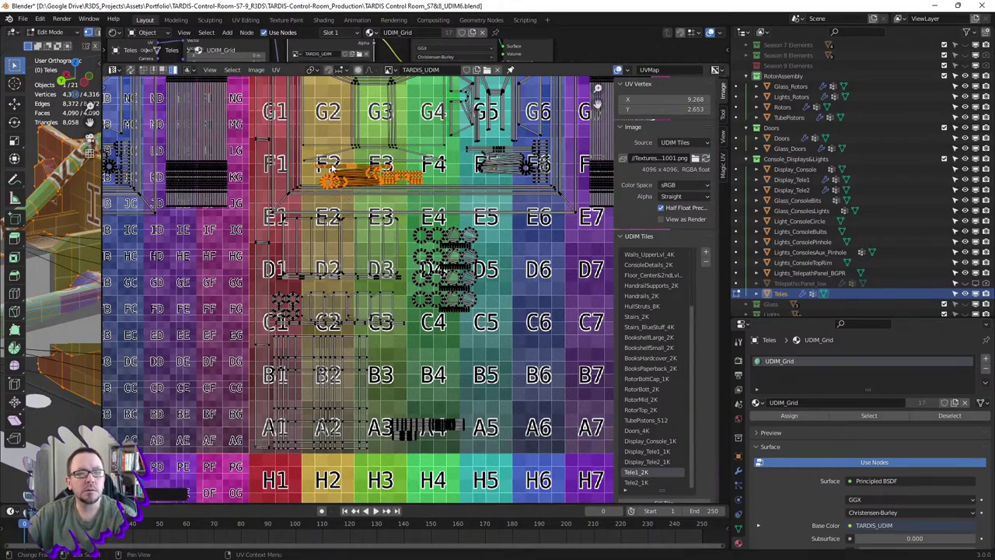
scroll(331, 168, "up", 5)
middle_click_drag(363, 186, 376, 276)
scroll(397, 281, "up", 1)
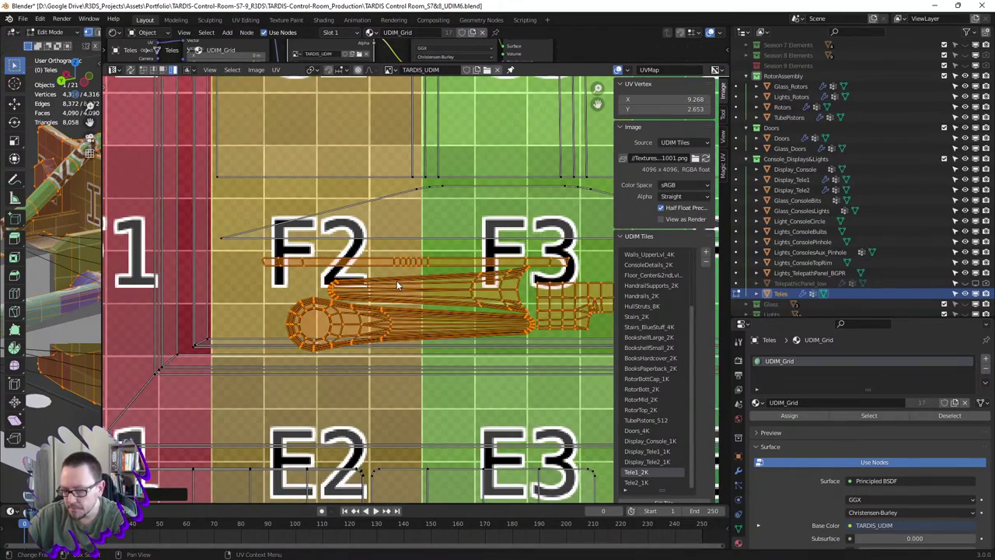
key("g")
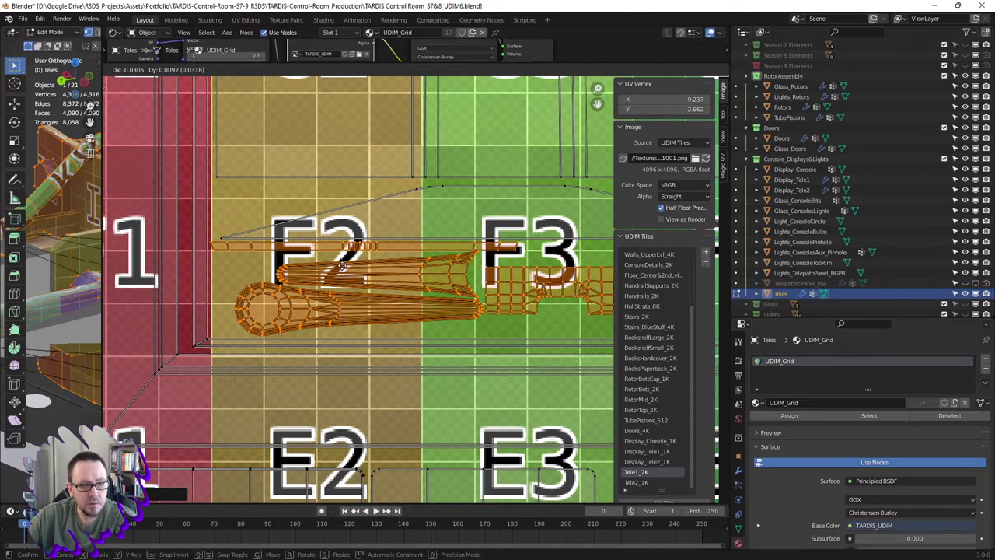
left_click(342, 265)
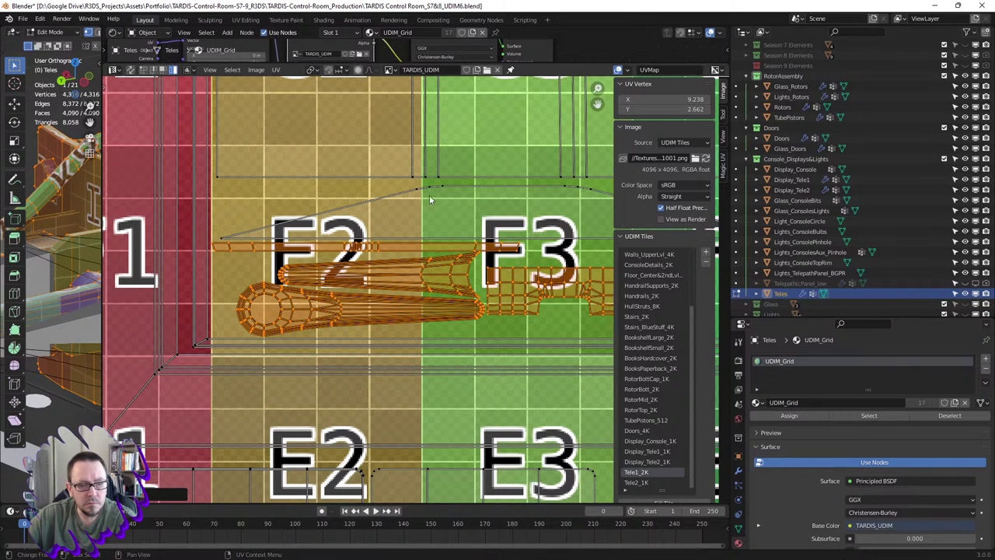
- Raise the wide trapezoid piece slightly and select the thin horizontal strip
left_click(433, 190)
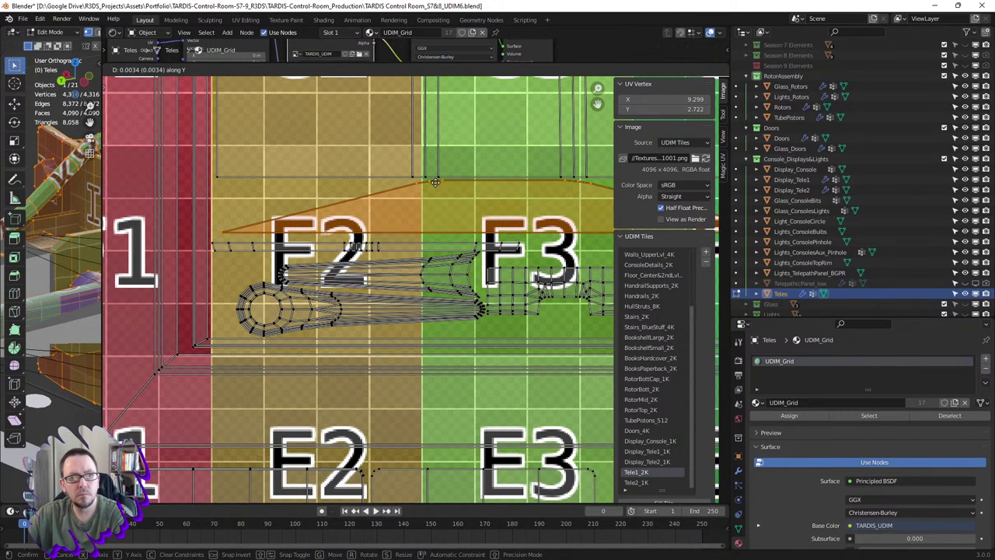
left_click(437, 185)
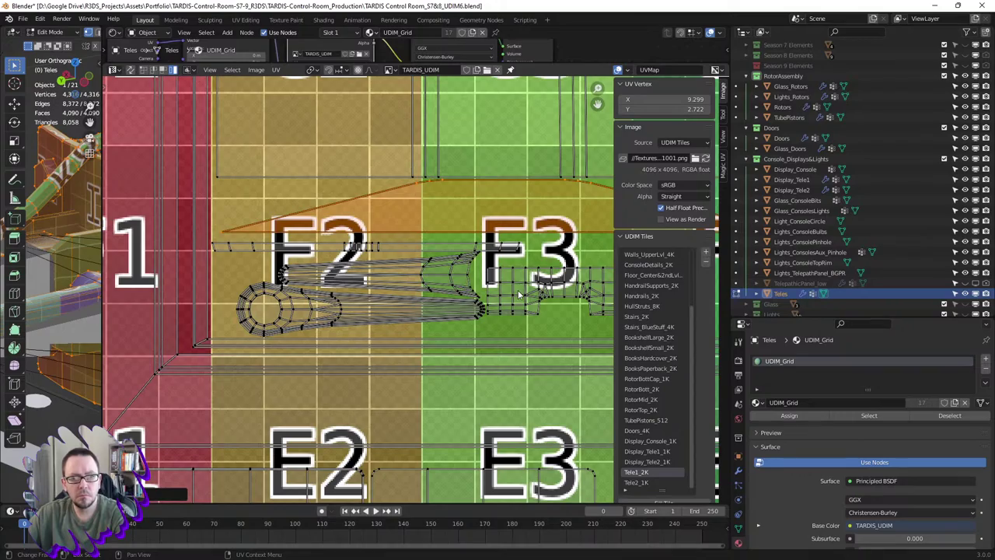
scroll(520, 294, "down", 4)
scroll(519, 294, "down", 2)
scroll(466, 288, "down", 1)
scroll(367, 277, "up", 7)
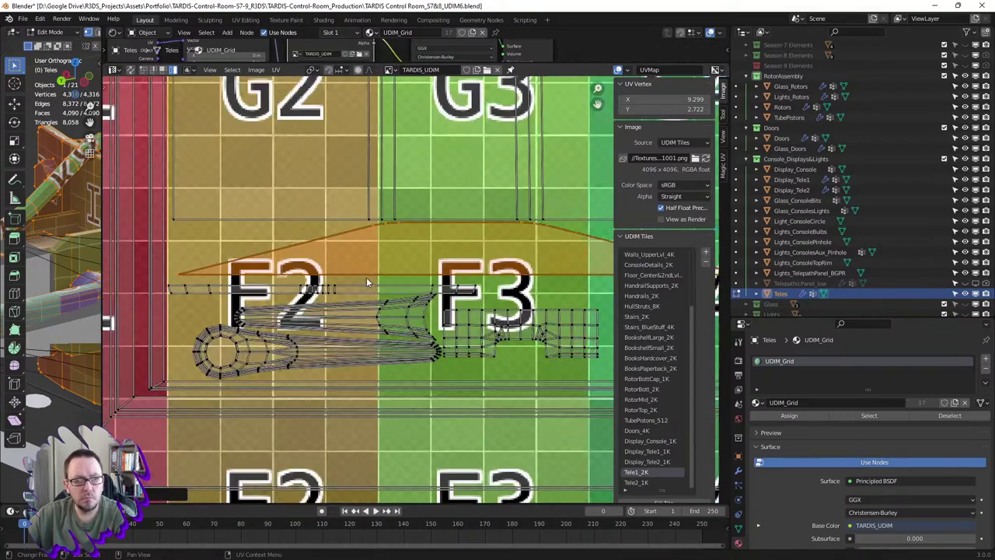
left_click(376, 289)
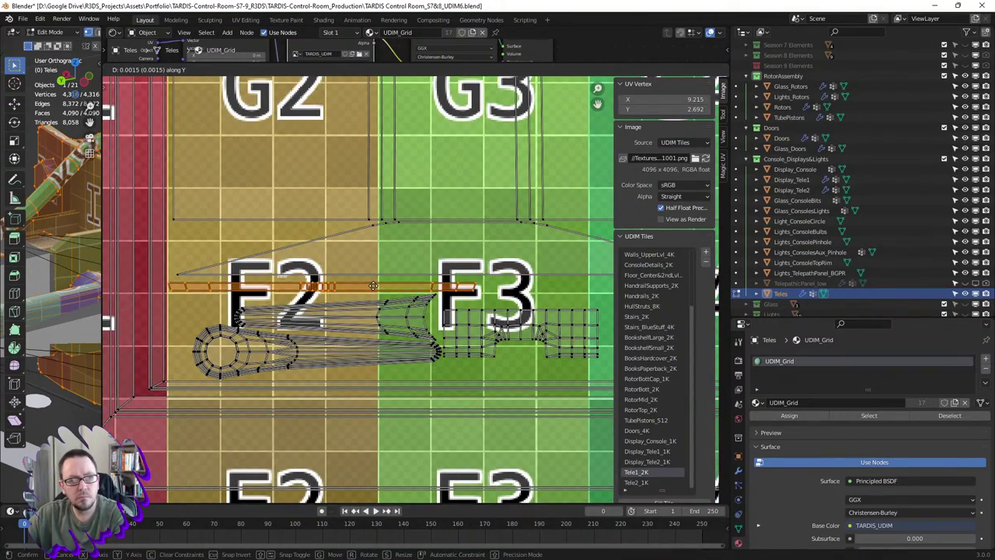
scroll(381, 293, "down", 4)
scroll(424, 321, "up", 5)
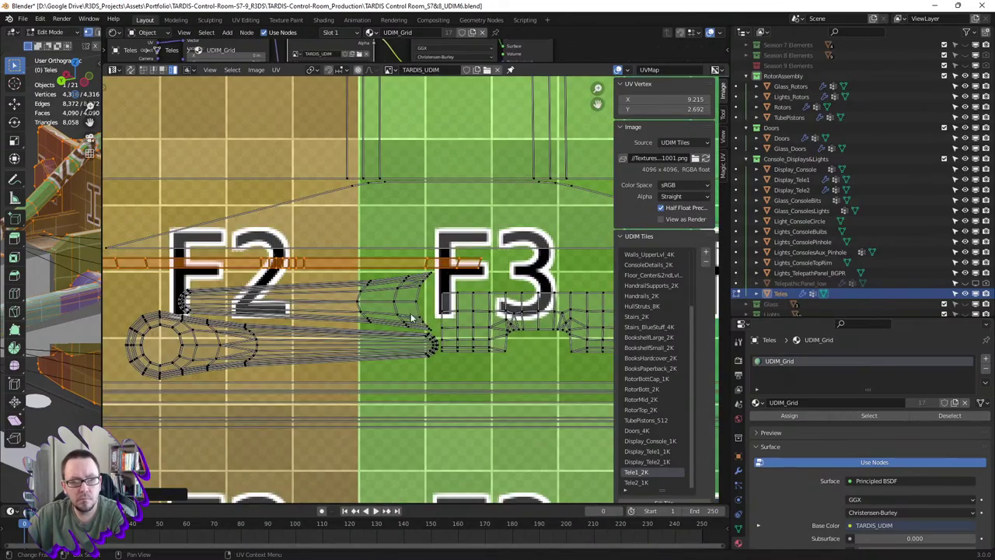
scroll(411, 312, "down", 5)
scroll(423, 350, "down", 3)
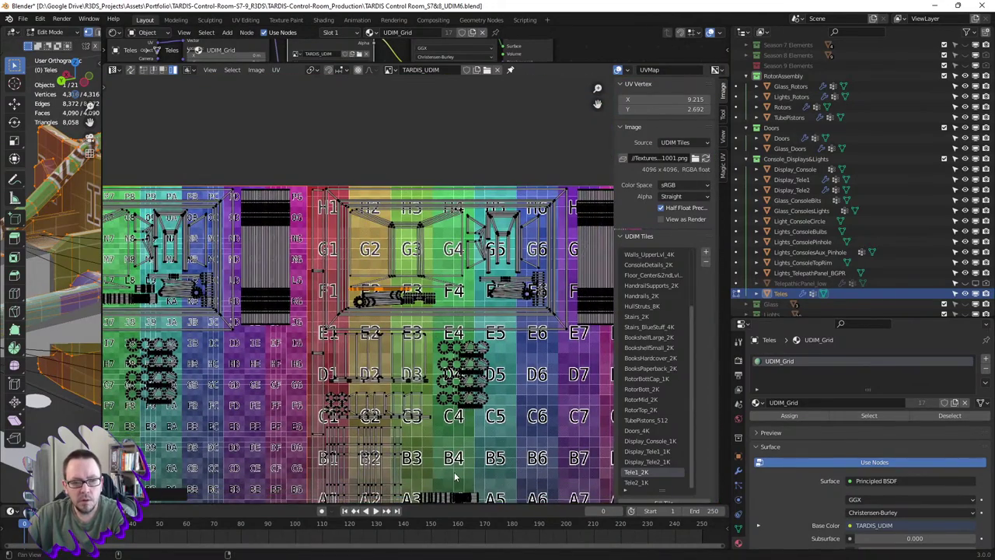
- Move the long thin Tele UV strip up into row F and set it in tile F4
middle_click_drag(455, 474, 455, 426)
key("g")
left_click(462, 475)
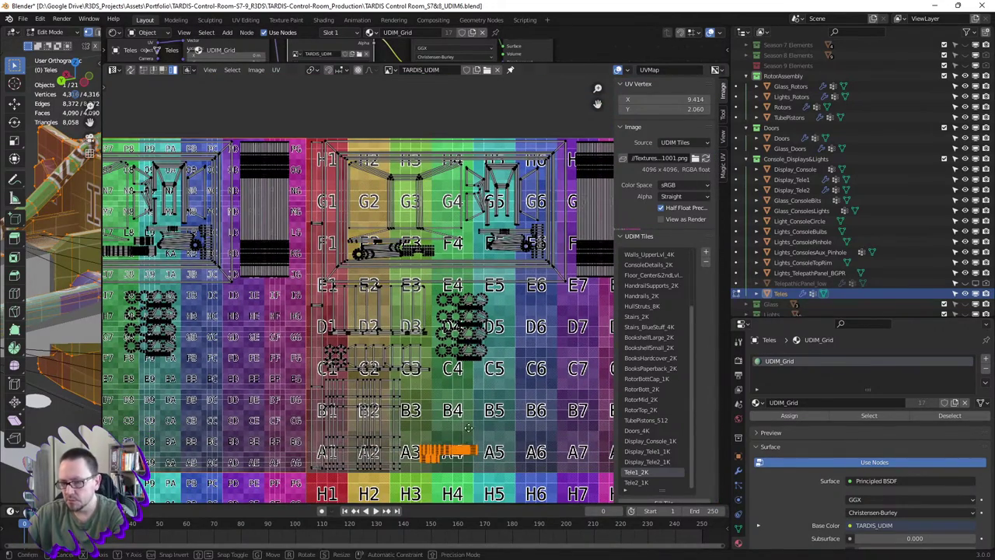
key("g")
left_click(490, 232)
scroll(490, 233, "up", 5)
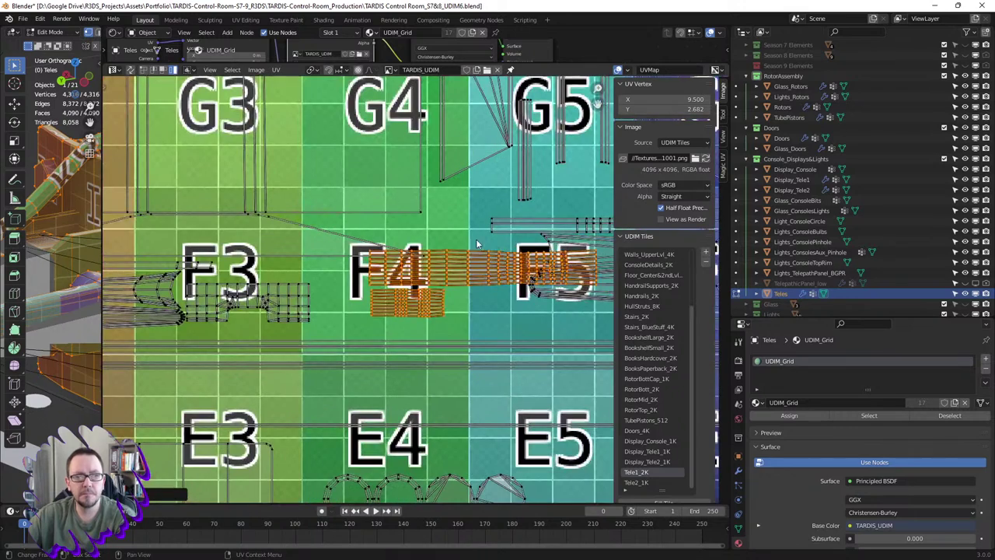
key("g")
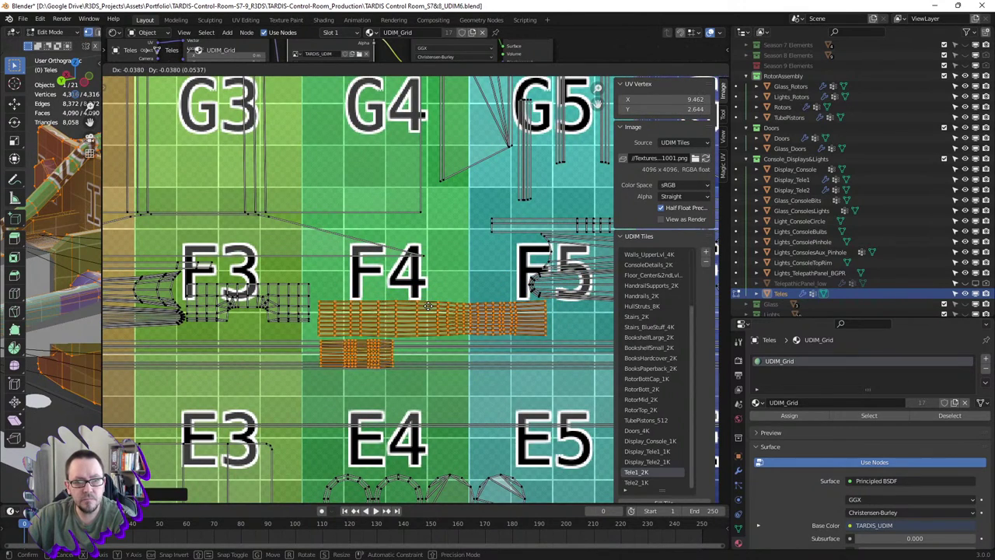
left_click(426, 306)
- Move the small Tele UV strip into tile F4 beside it, then clear the selection
left_click(373, 354)
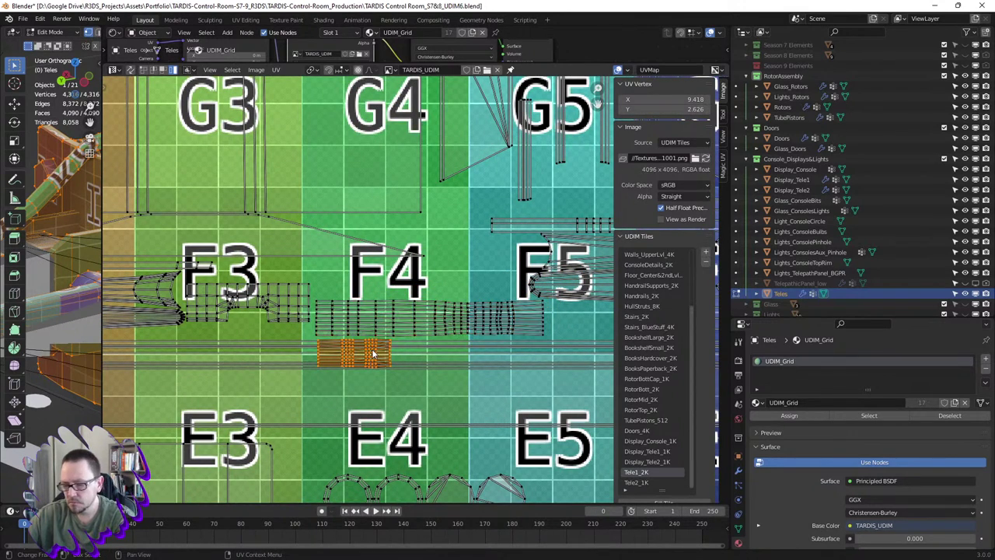
key("g")
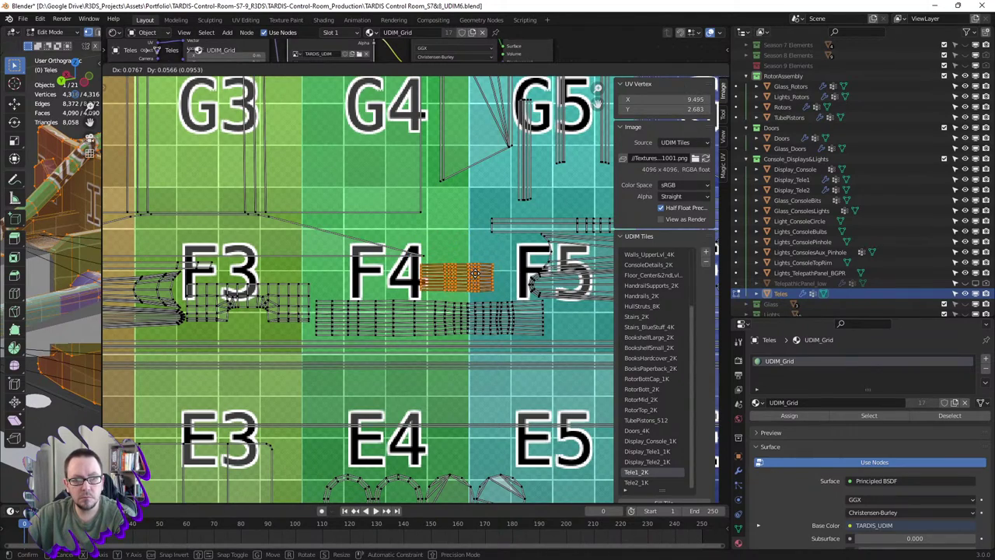
left_click(474, 273)
key("alt+a")
- Zoom out to the full tile grid and box-select the cluster of round UV islands
scroll(476, 273, "down", 8)
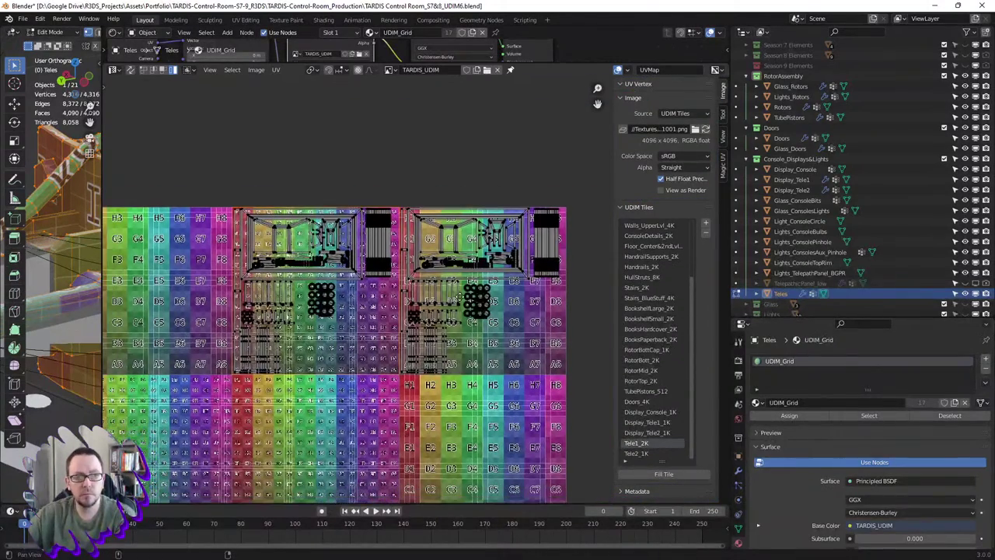
middle_click_drag(293, 312, 344, 292)
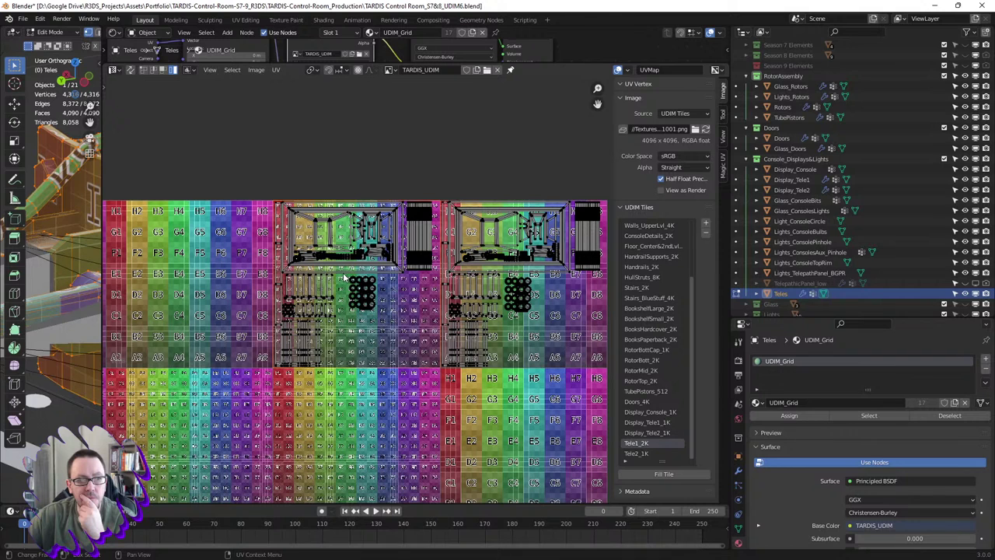
mouse_move(345, 277)
left_mouse_down()
mouse_move(406, 321)
mouse_move(392, 323)
left_mouse_up()
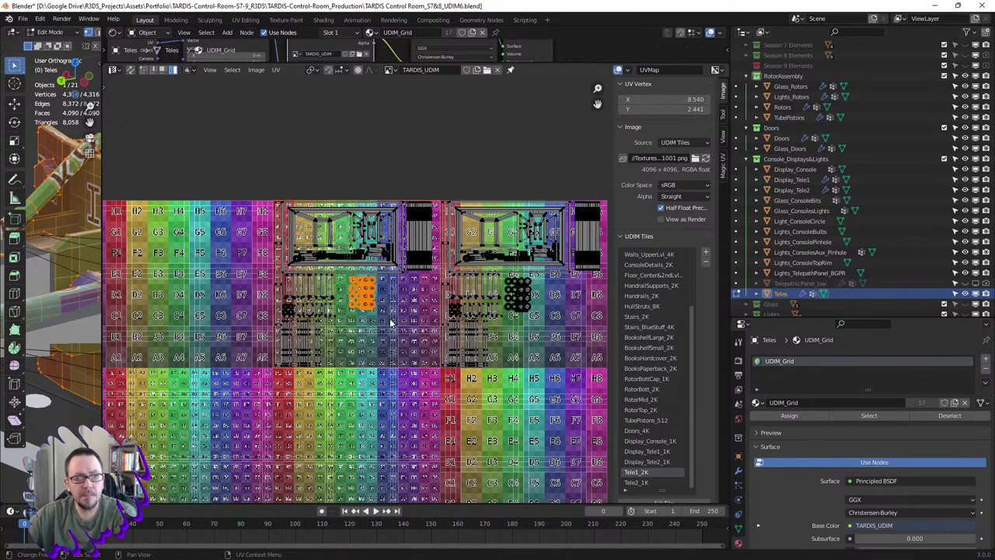
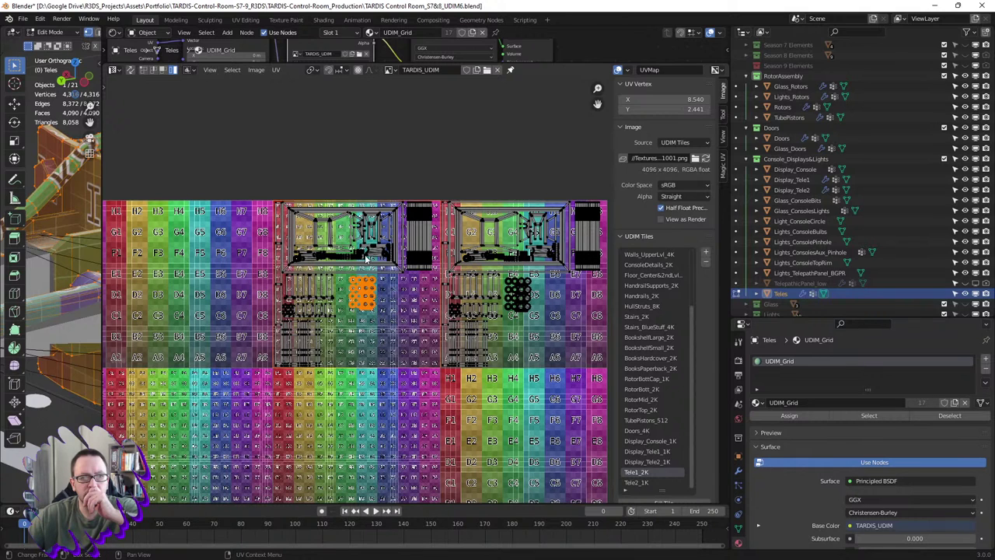
- Clear the UV selection and frame the H8–E8 tiles beside a wider 3D view
left_click(448, 234)
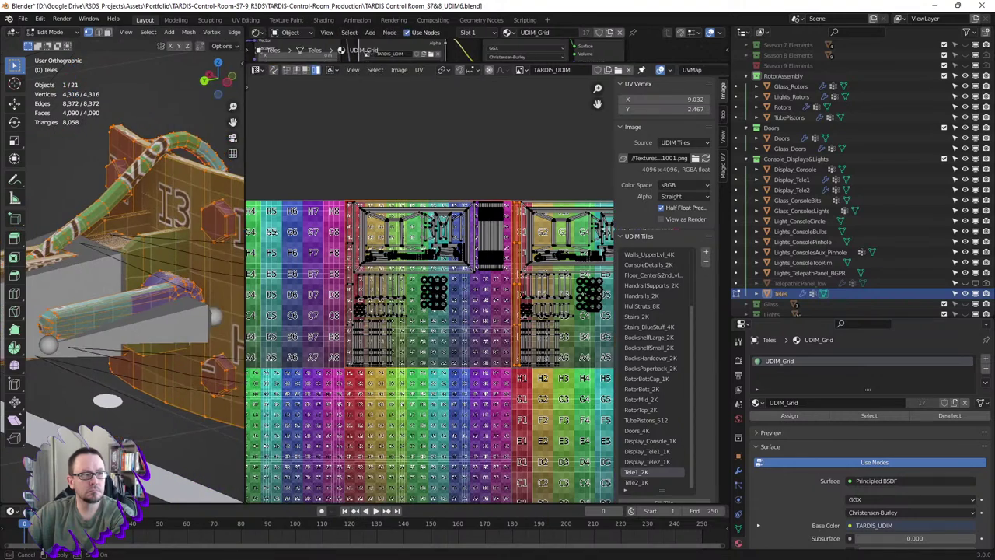
left_click_drag(100, 219, 440, 220)
scroll(234, 257, "down", 3)
middle_click_drag(233, 257, 139, 253)
scroll(139, 253, "up", 5)
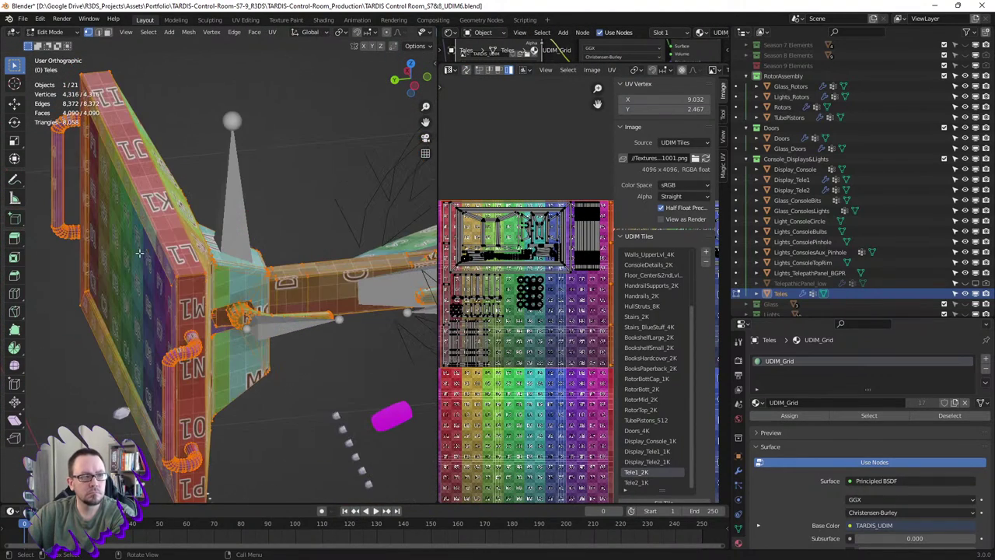
middle_click_drag(454, 249, 483, 249)
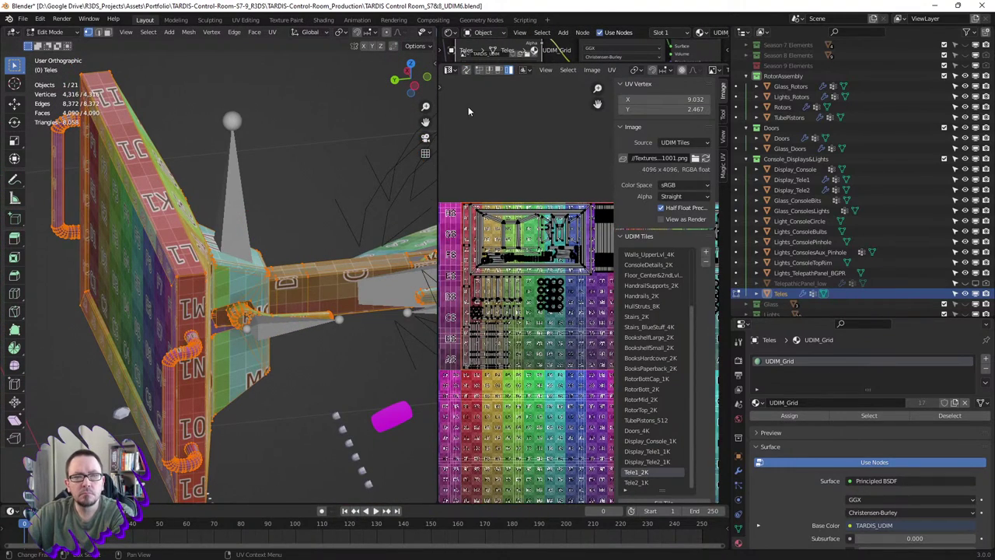
scroll(468, 111, "up", 3)
middle_click_drag(464, 301, 482, 307)
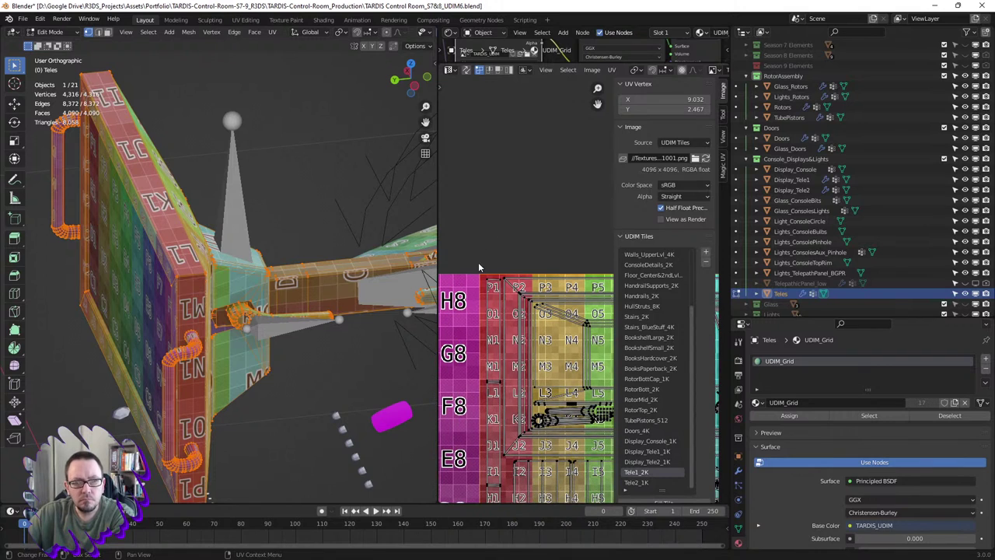
- Box-select the column of UV islands and try a vertical move, then cancel it
left_click_drag(479, 268, 503, 398)
key("g")
key("y")
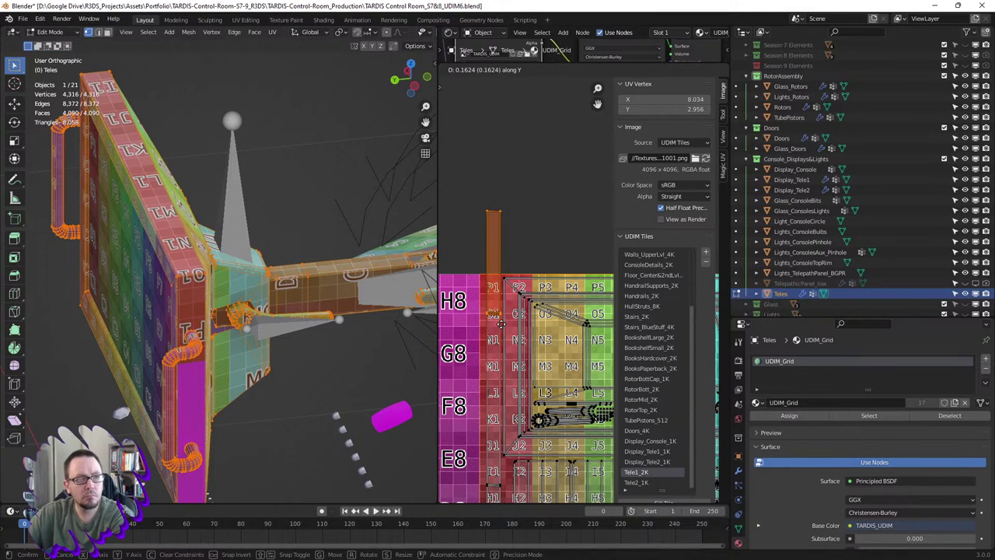
right_click(502, 324)
- Orbit around the panel mesh, enlarge the UV editor and select the circular island
middle_click_drag(505, 392, 507, 274)
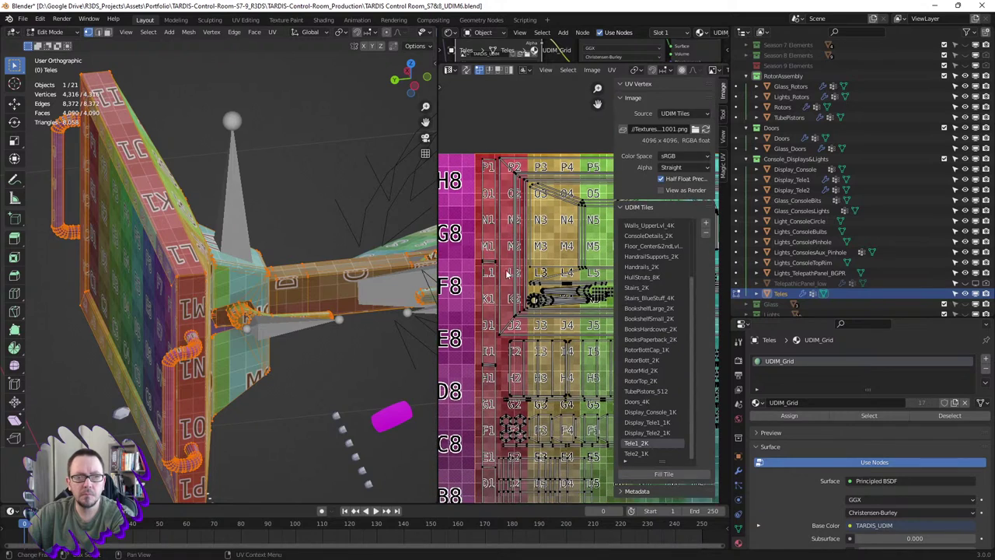
scroll(476, 360, "down", 1)
scroll(476, 360, "down", 1)
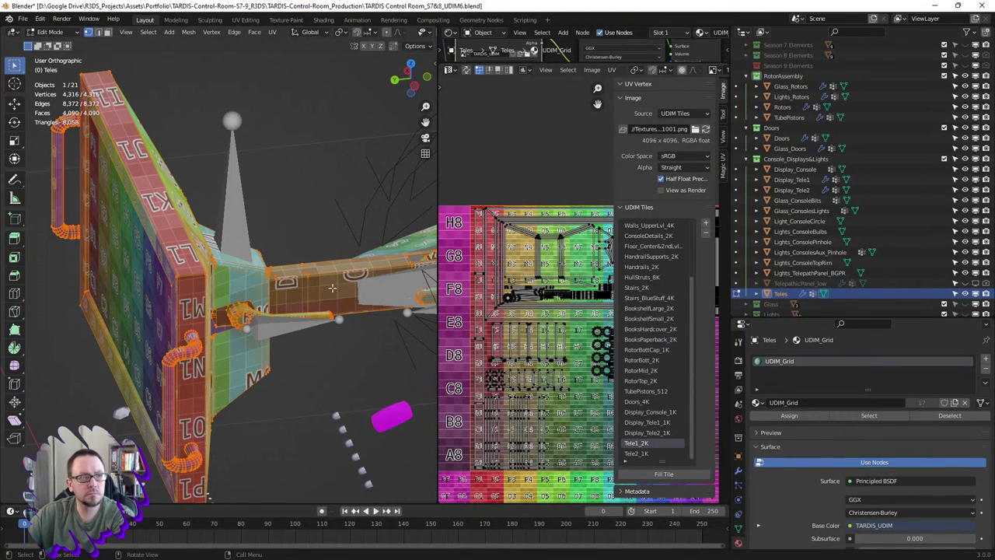
mouse_move(199, 233)
middle_mouse_down()
mouse_move(178, 259)
mouse_move(198, 217)
mouse_move(208, 220)
middle_mouse_up()
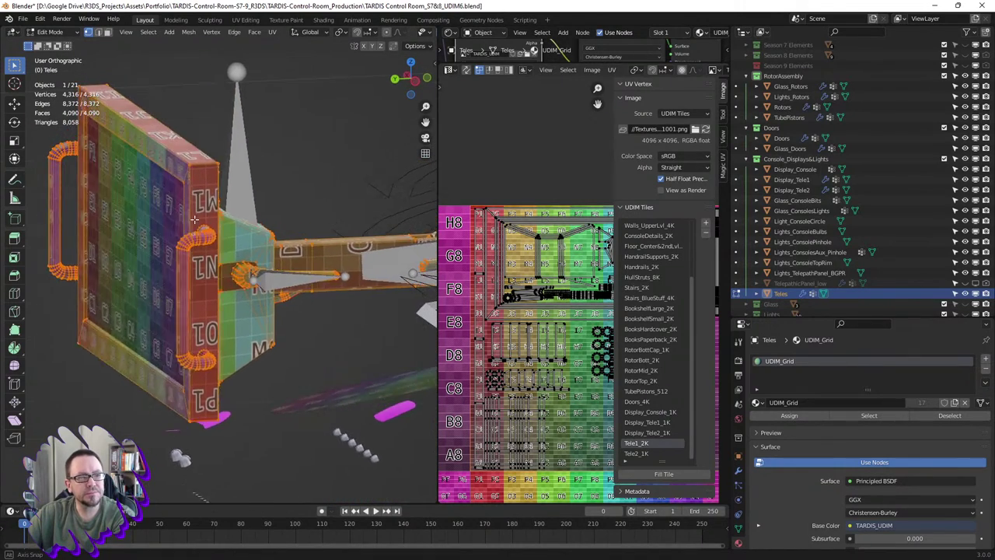
scroll(209, 220, "down", 2)
scroll(225, 223, "down", 2)
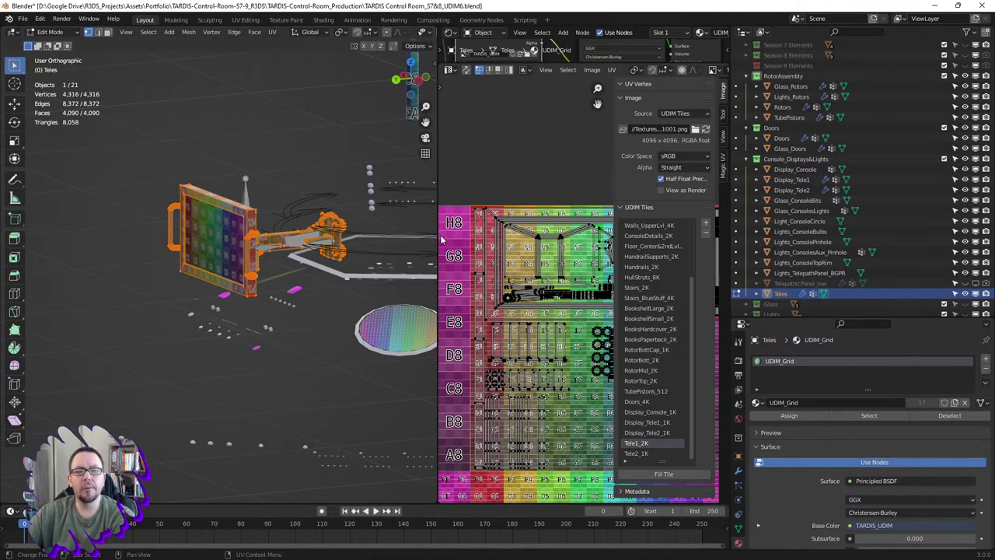
left_click_drag(436, 224, 296, 225)
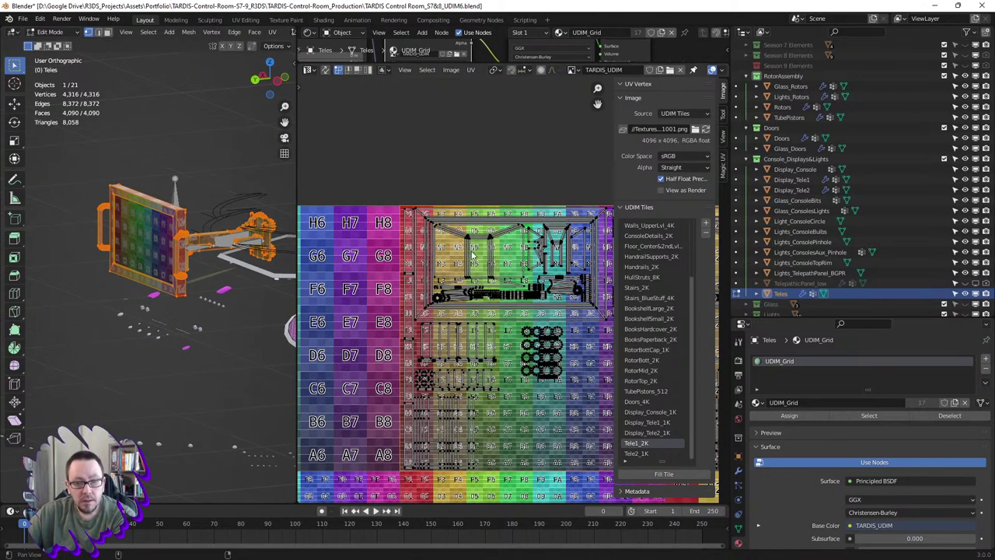
middle_click_drag(475, 256, 421, 297)
left_click(410, 298)
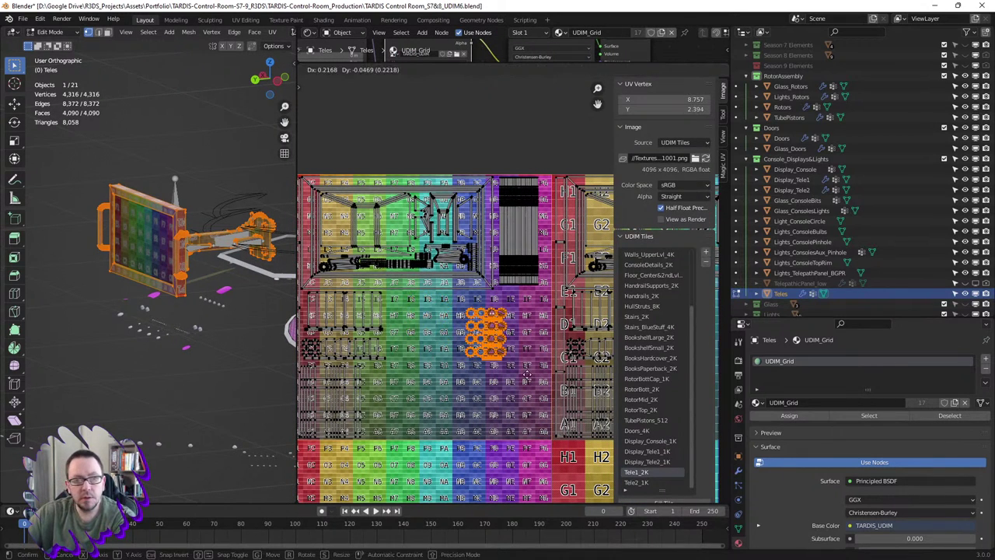
- Widen the UV editor over the 3D view and pan to the strip islands
scroll(489, 376, "down", 2)
middle_click_drag(489, 375, 447, 327)
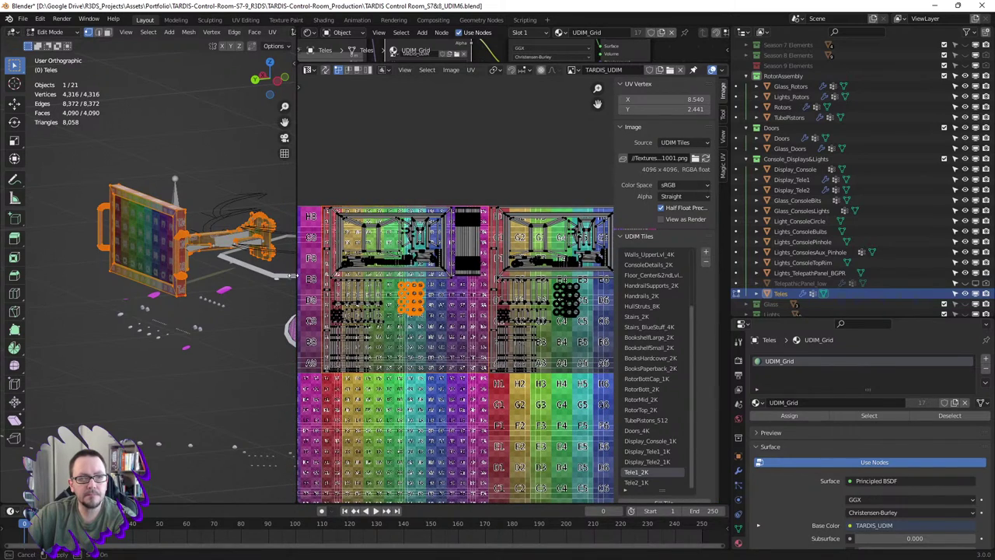
left_click_drag(293, 276, 148, 276)
middle_click_drag(429, 339, 416, 342)
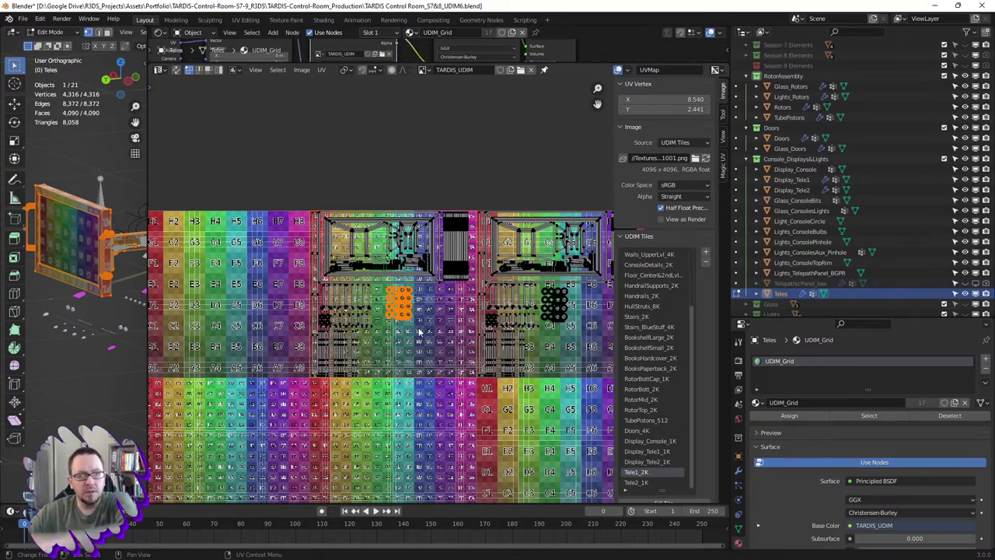
scroll(376, 314, "up", 2)
scroll(405, 322, "down", 1)
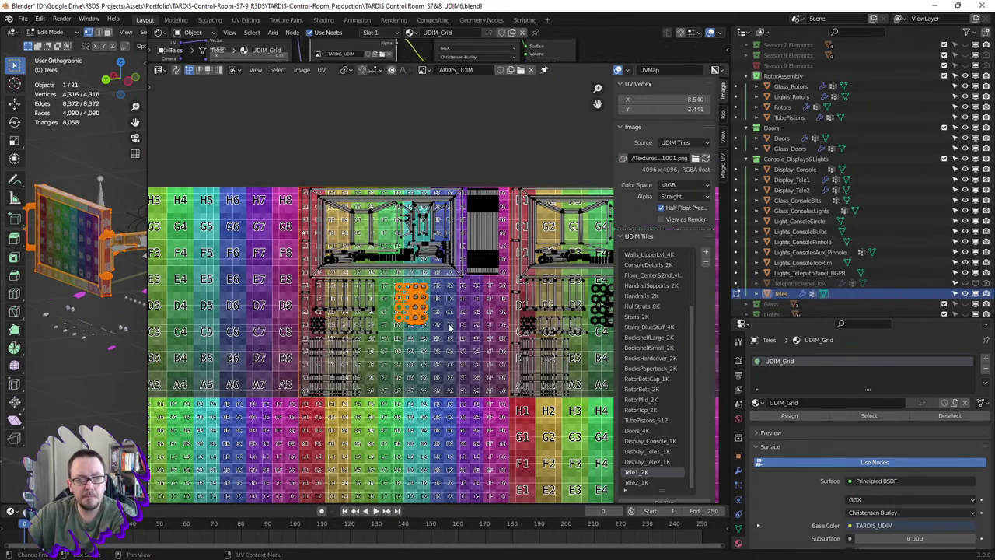
middle_click_drag(455, 320, 397, 284)
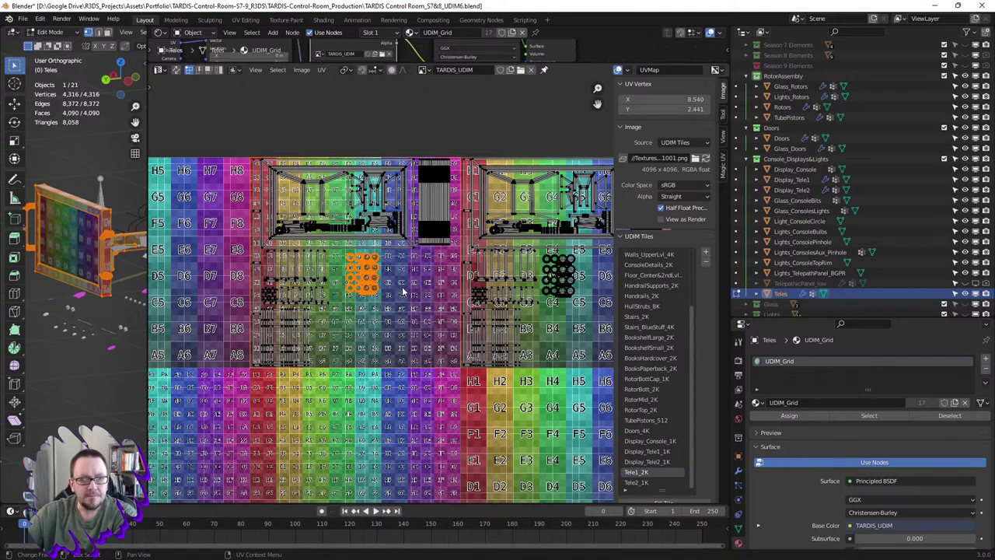
scroll(465, 179, "up", 4)
- Slide the narrow strip island by the red column left along X
left_click(494, 171)
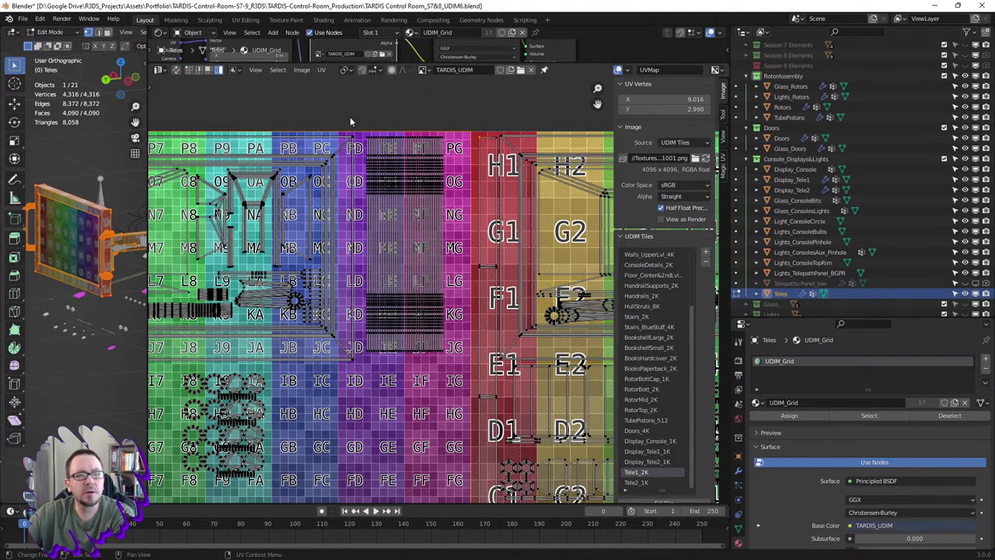
left_click(481, 143)
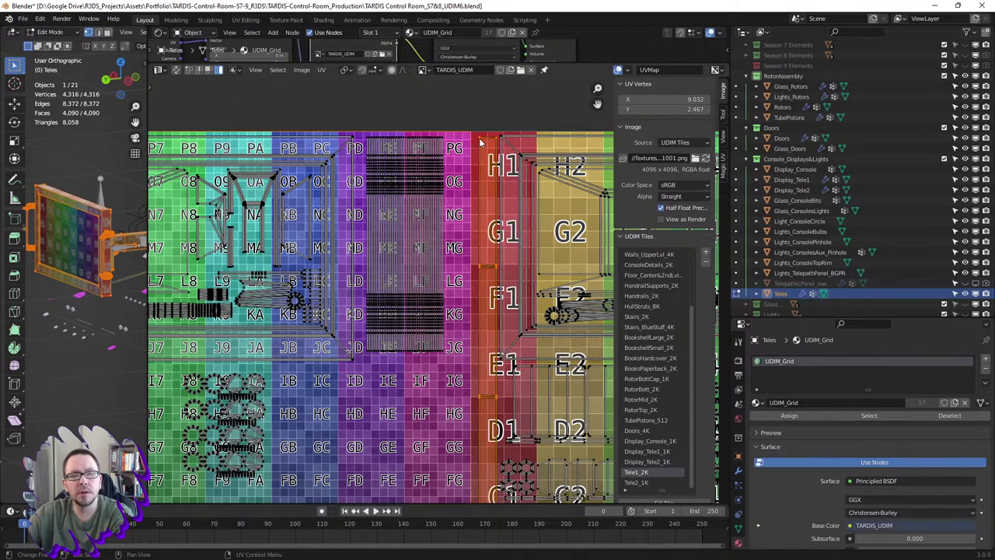
key("g")
key("x")
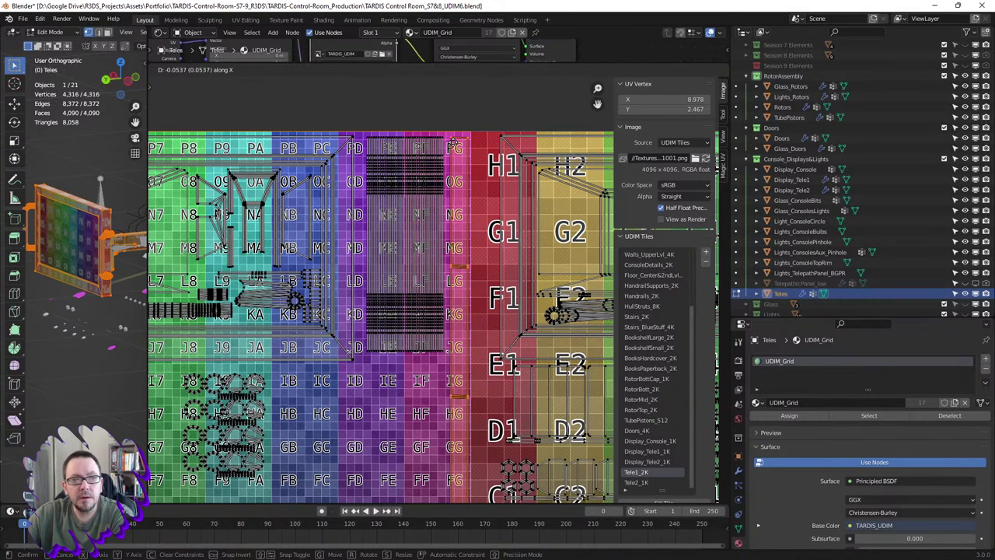
left_click(451, 144)
- Slide the PF and PE strip islands left along X
left_click(423, 155)
left_click(386, 156, "shift")
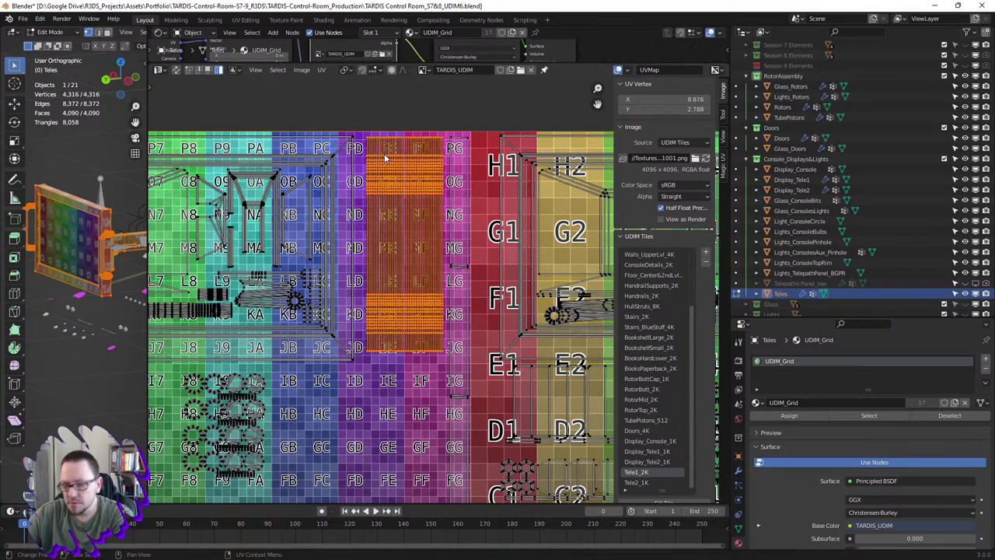
key("g")
key("x")
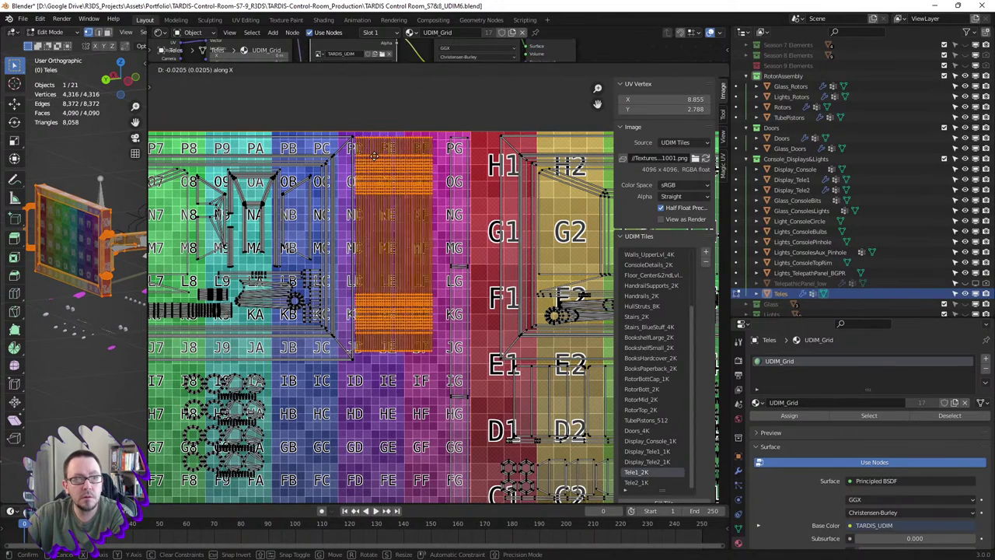
left_click(377, 158)
- Box-select the large right UV island and start moving it
scroll(404, 172, "down", 3)
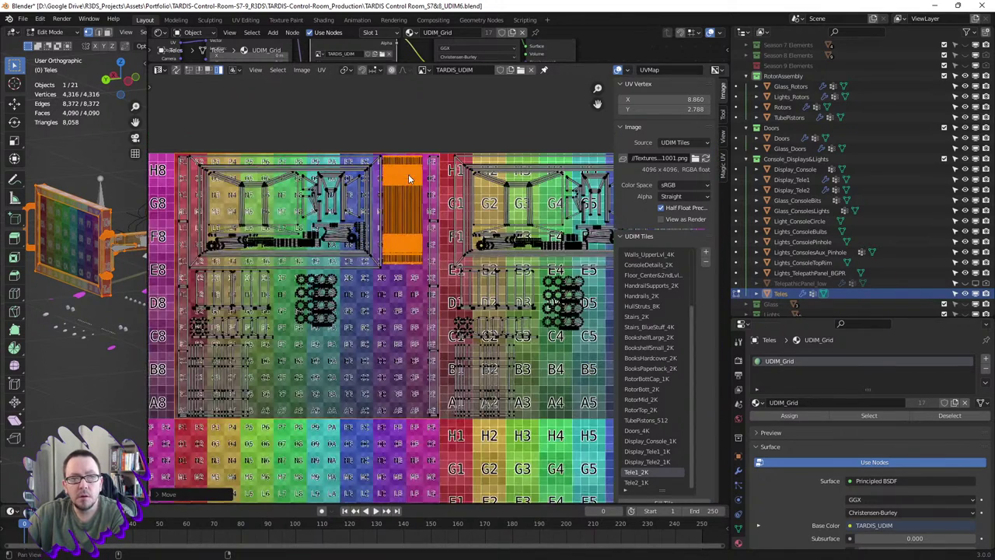
middle_click_drag(408, 174, 427, 171)
scroll(430, 191, "down", 1)
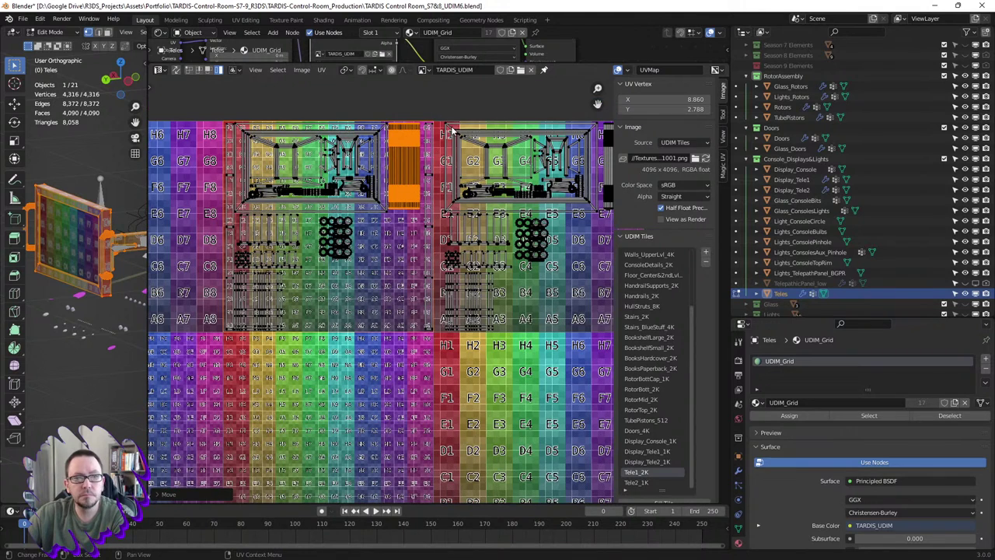
left_click_drag(444, 108, 594, 211)
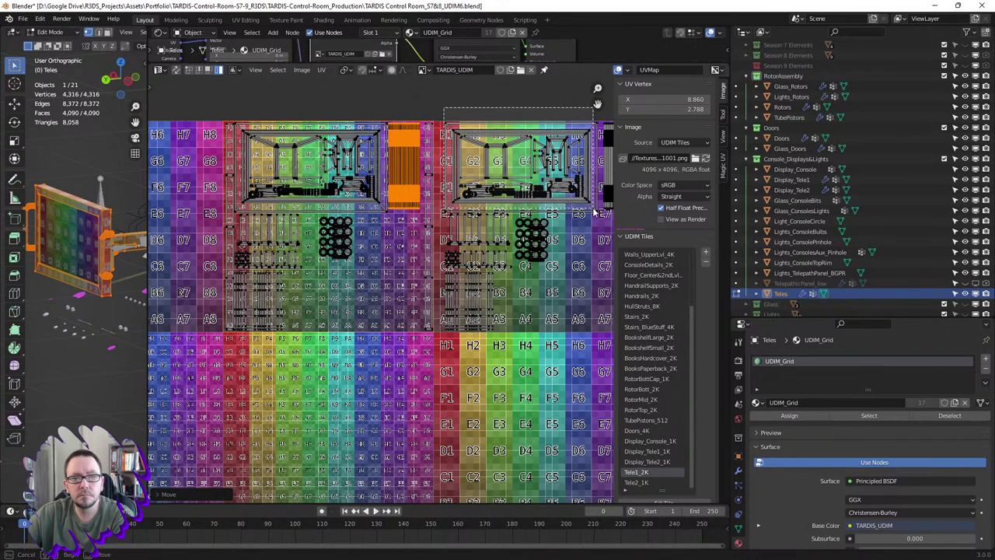
key("g")
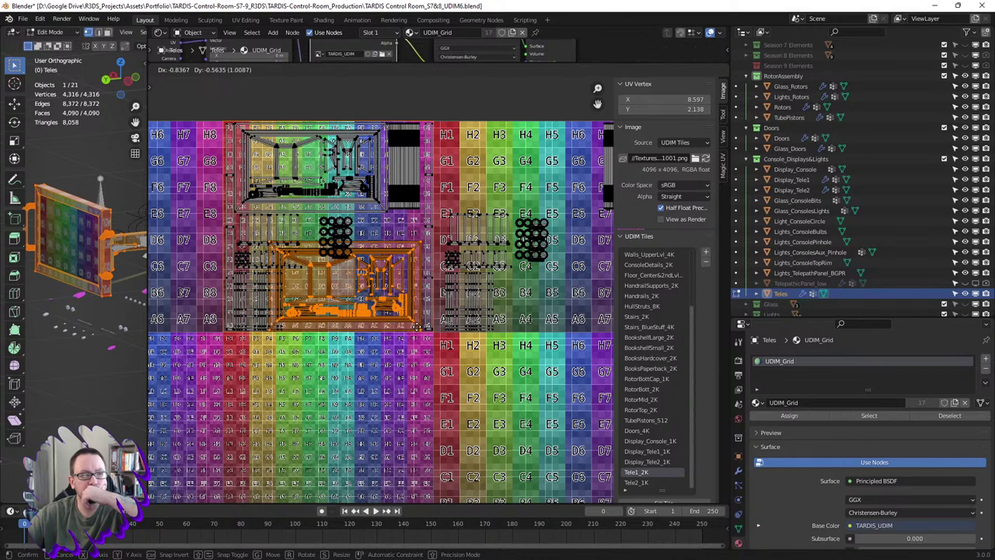
- Place the right island in the upper tiles and reposition the vertical strip island
left_click(588, 231)
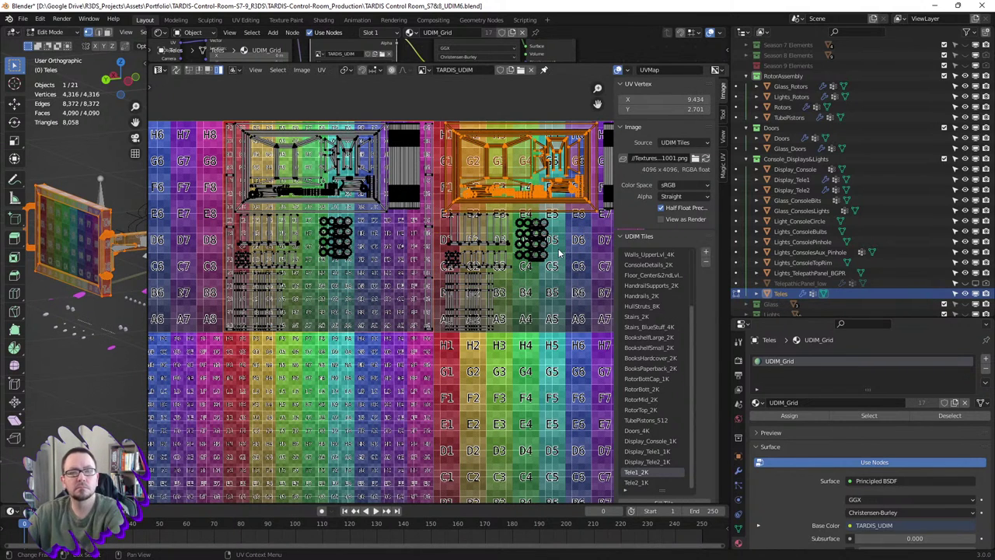
left_click(412, 241)
left_click(417, 238)
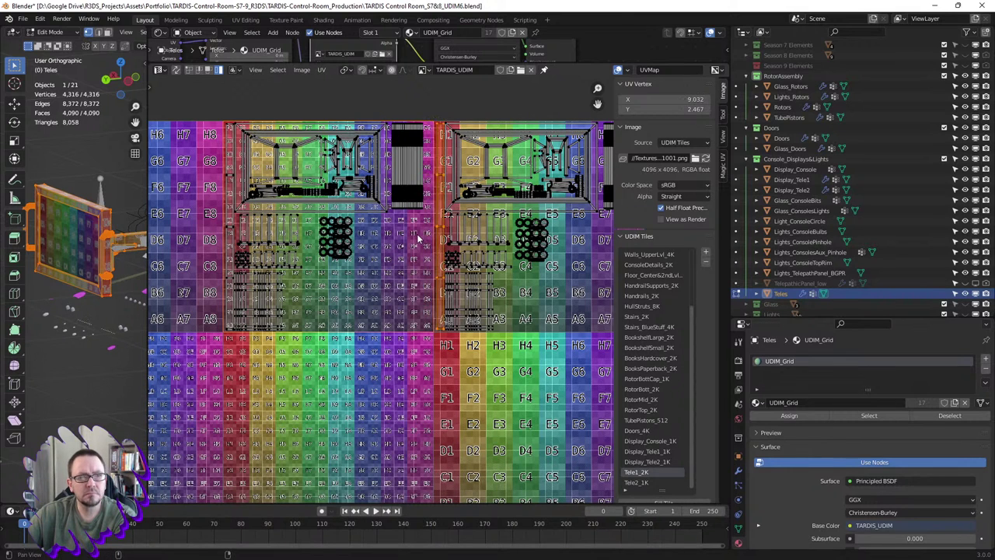
left_click(383, 223)
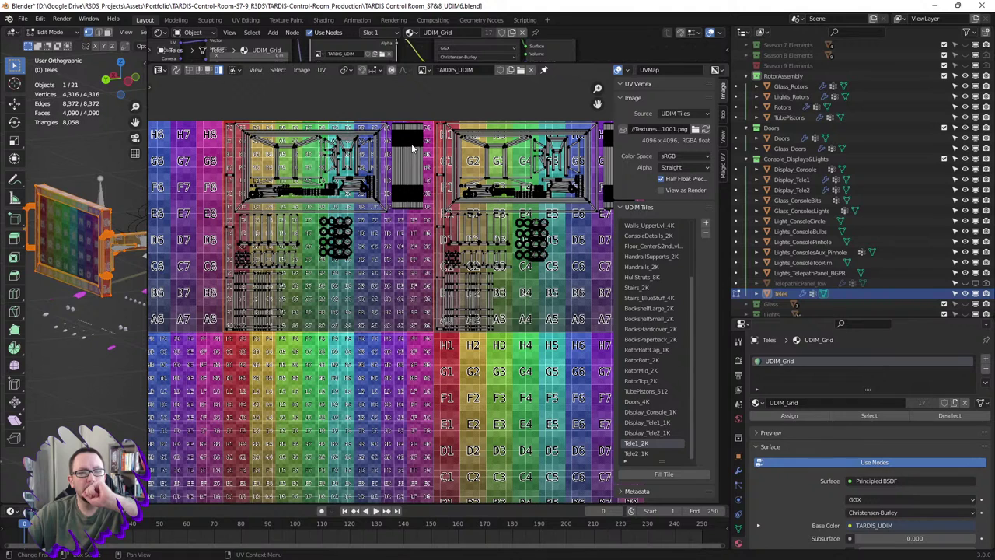
mouse_move(437, 239)
middle_mouse_down()
mouse_move(371, 227)
mouse_move(396, 225)
middle_mouse_up()
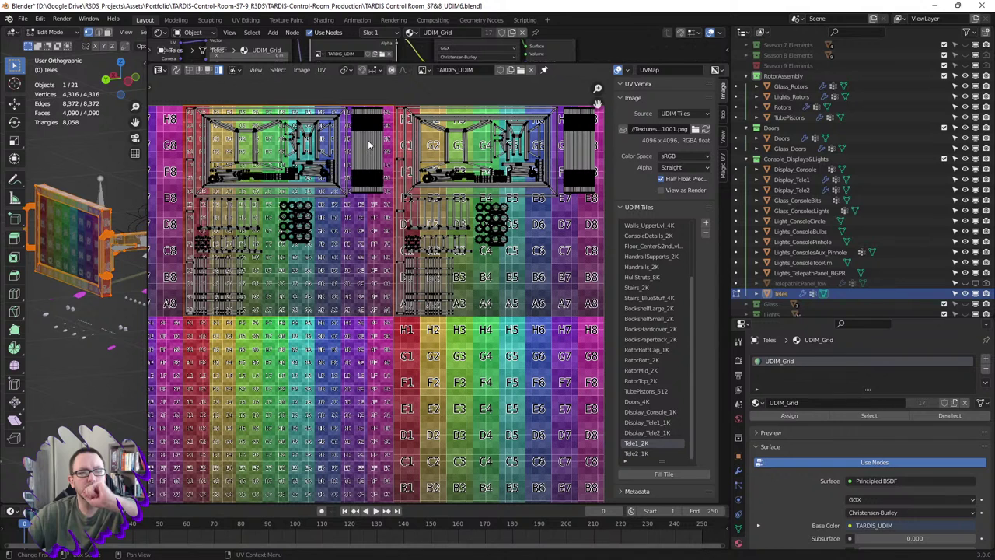
left_click(369, 146)
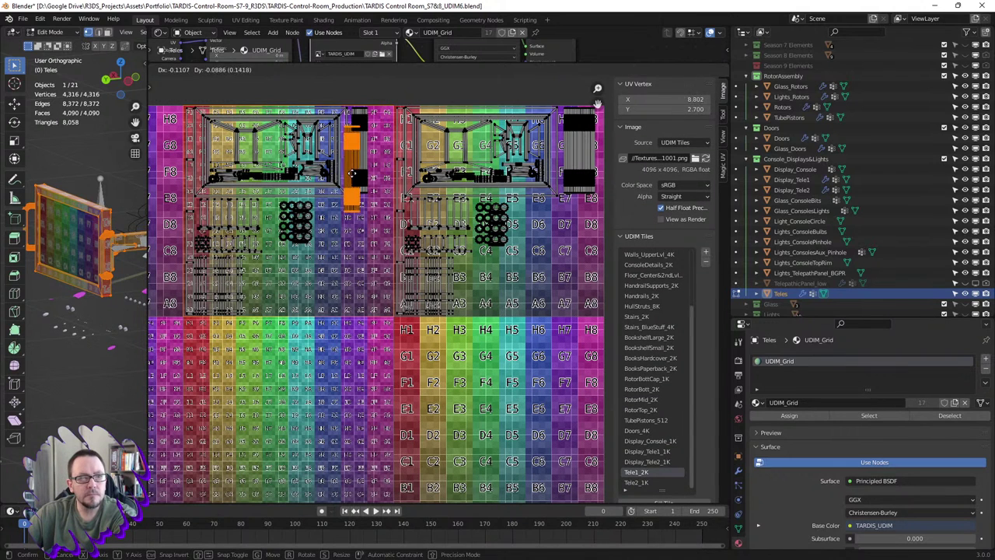
left_click(377, 150)
- Box-select the circle-shaped island and move it right within the tile
key("alt+a")
middle_click_drag(278, 264, 303, 247)
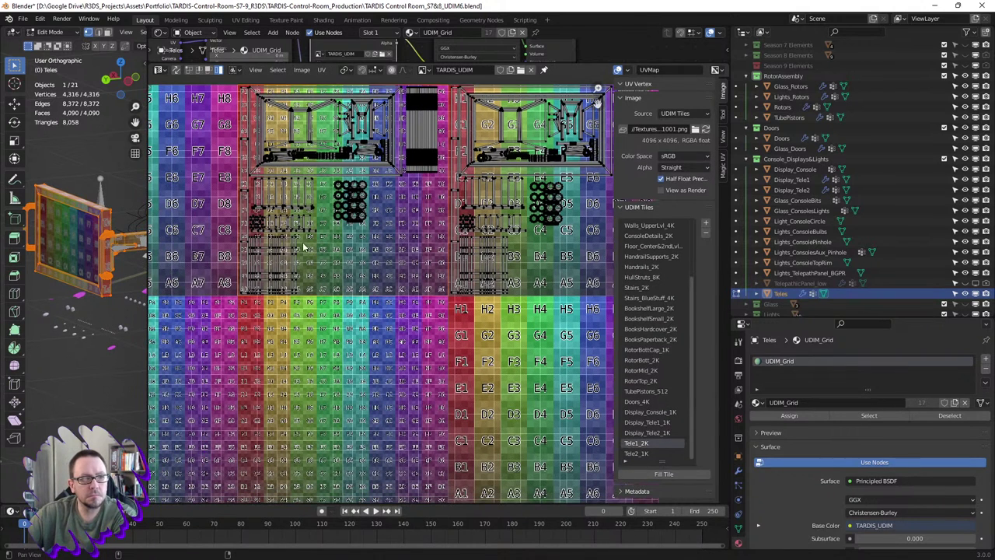
key("l")
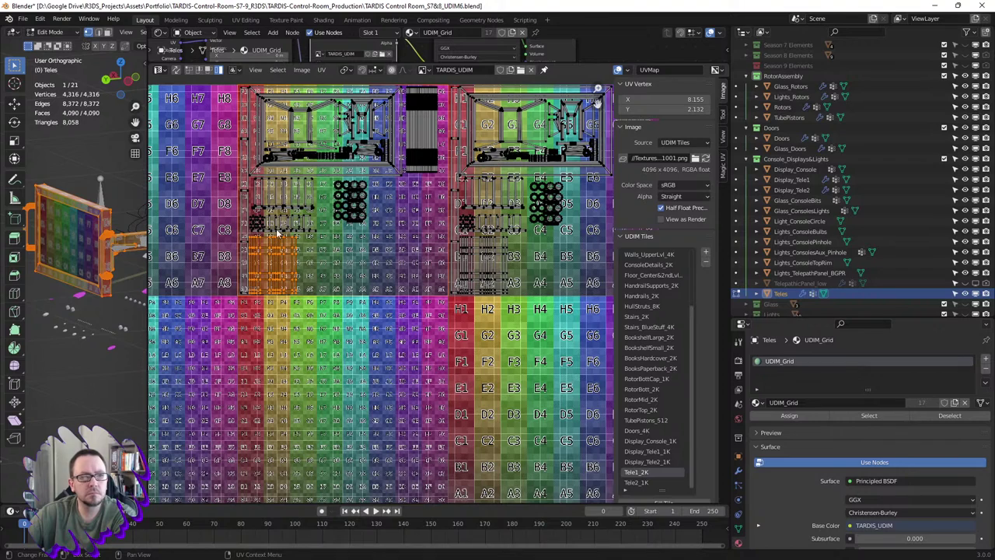
scroll(277, 231, "up", 1)
middle_click_drag(277, 231, 283, 293)
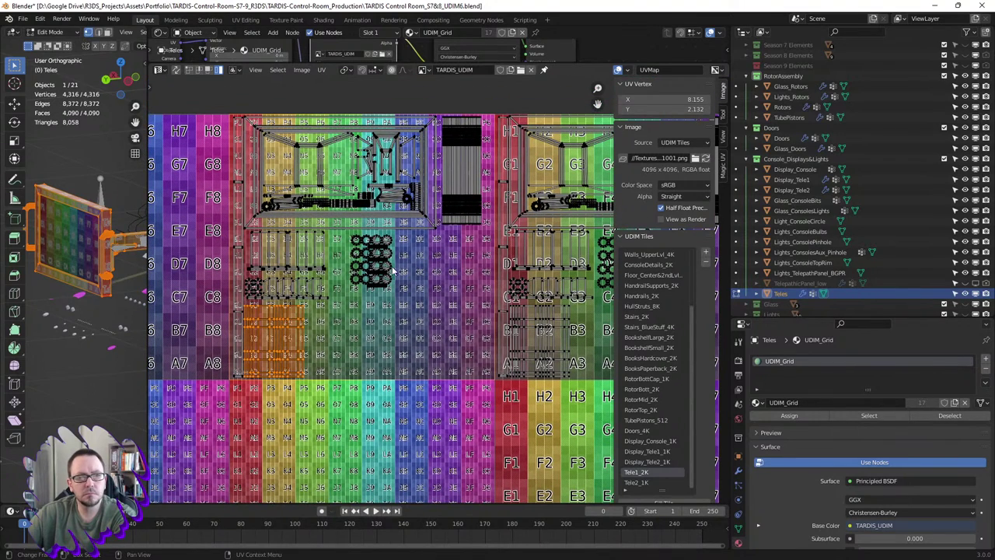
left_click_drag(345, 234, 402, 296)
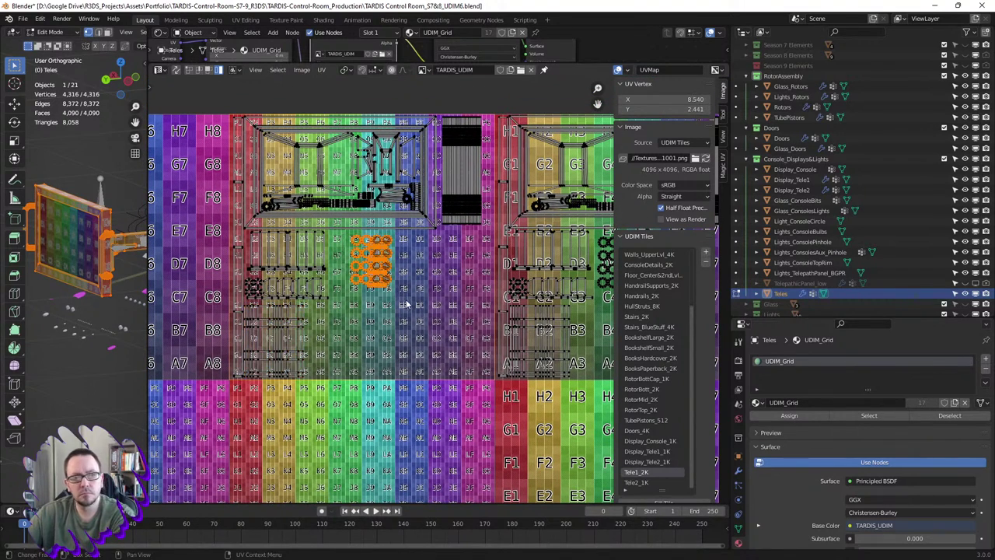
key("g")
left_click(455, 304)
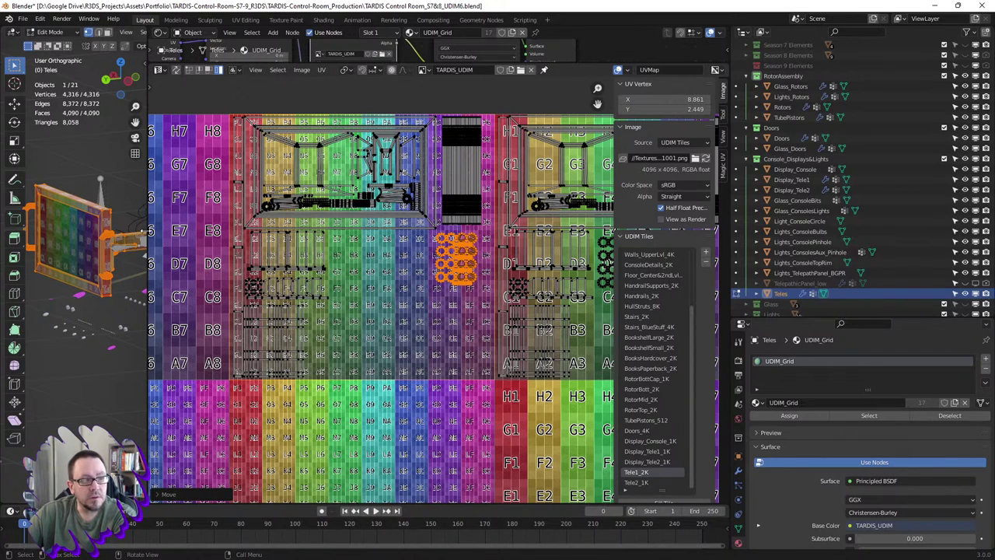
left_click_drag(143, 231, 350, 233)
- Orbit and zoom around the Teles panel to check its texture, then nudge the circle island
scroll(205, 264, "up", 2)
scroll(205, 264, "up", 4)
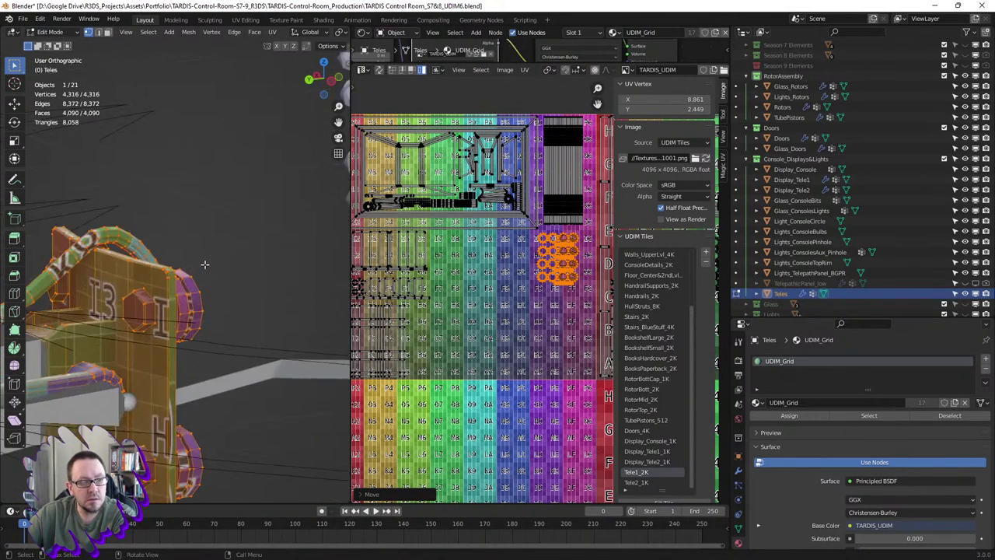
scroll(205, 264, "down", 3)
middle_click_drag(204, 265, 194, 237)
scroll(194, 236, "up", 3)
scroll(194, 236, "up", 2)
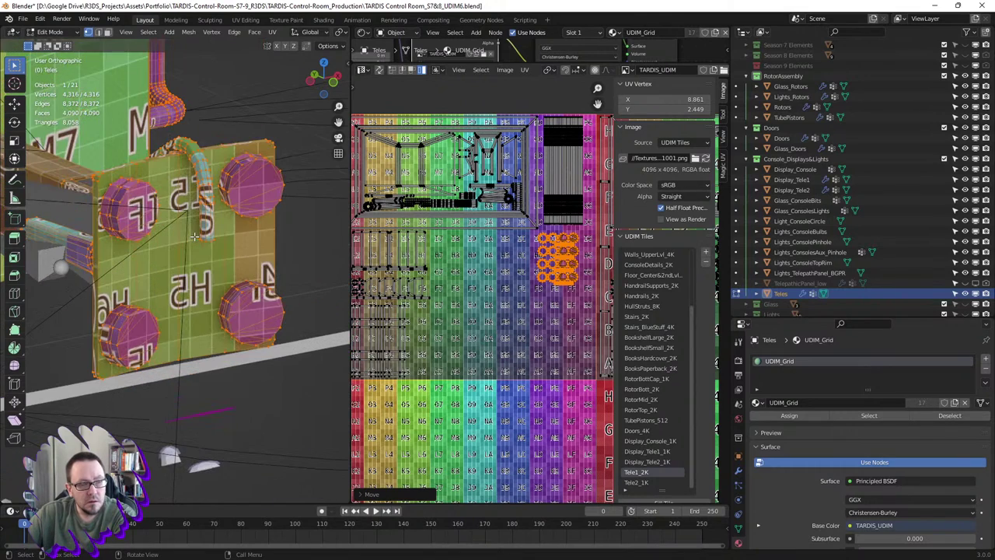
scroll(219, 234, "down", 3)
middle_click_drag(219, 234, 233, 257)
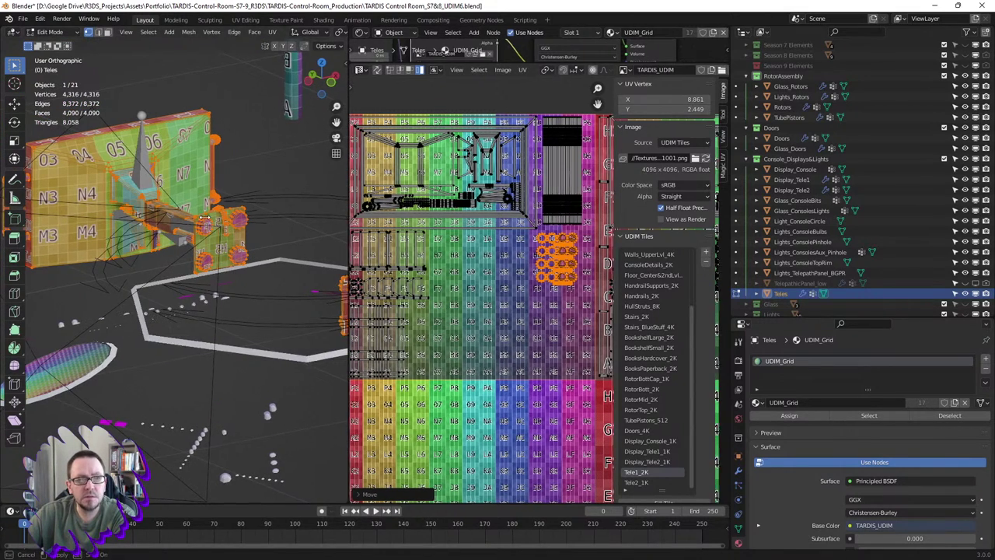
left_click_drag(347, 218, 182, 221)
key("g")
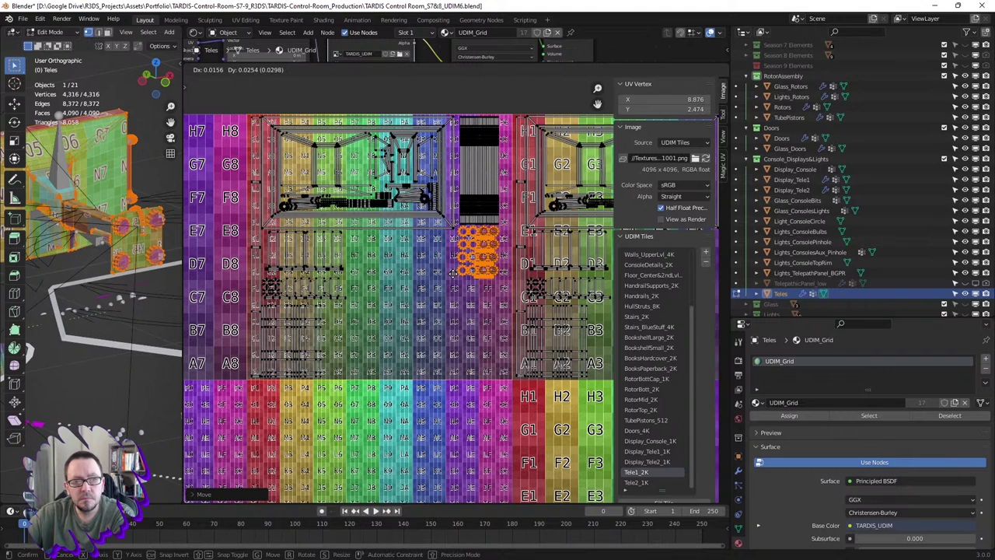
- Rotate the wide strip of islands 90° and move it up and left into place
left_click(454, 274)
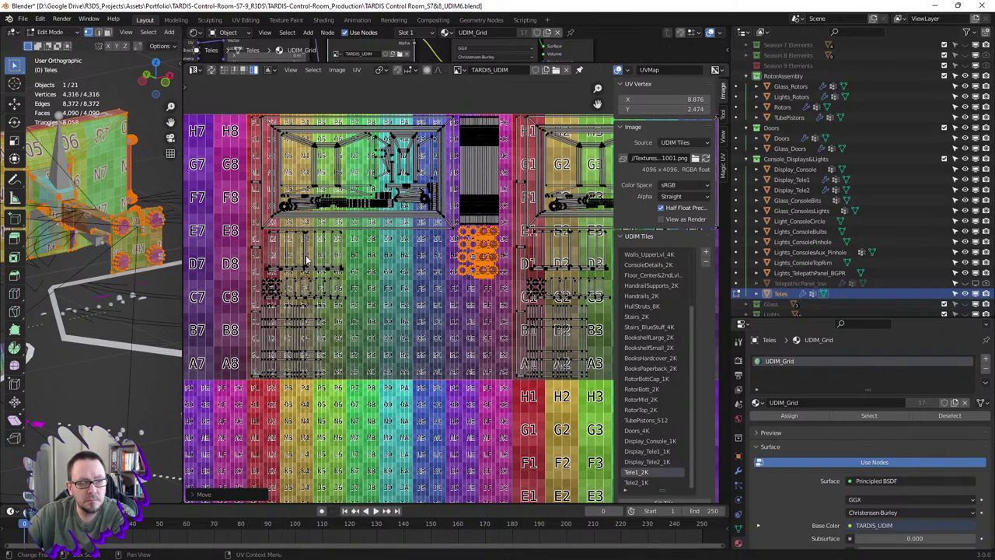
left_click(297, 291)
mouse_move(263, 283)
left_mouse_down()
mouse_move(355, 306)
mouse_move(402, 301)
left_mouse_up()
key("g")
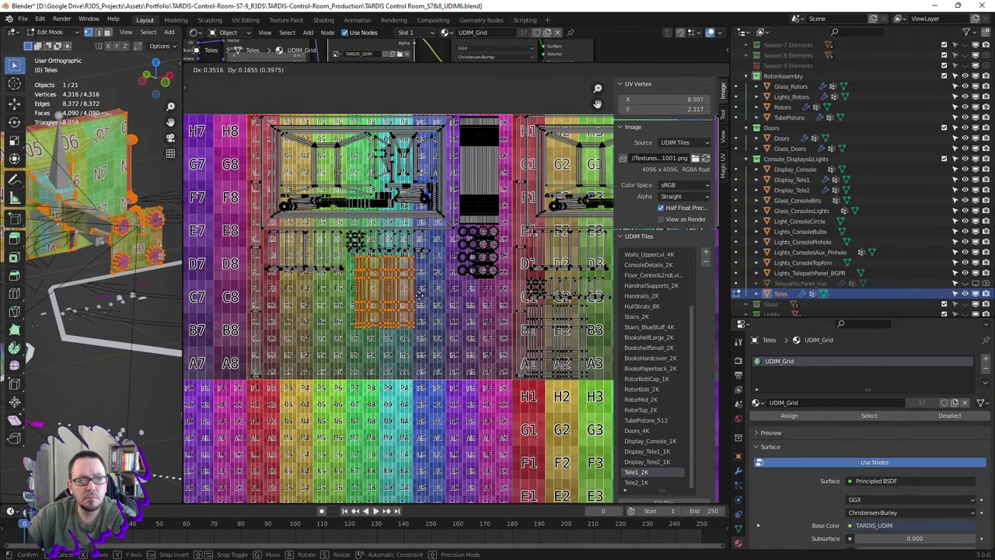
left_click(433, 305)
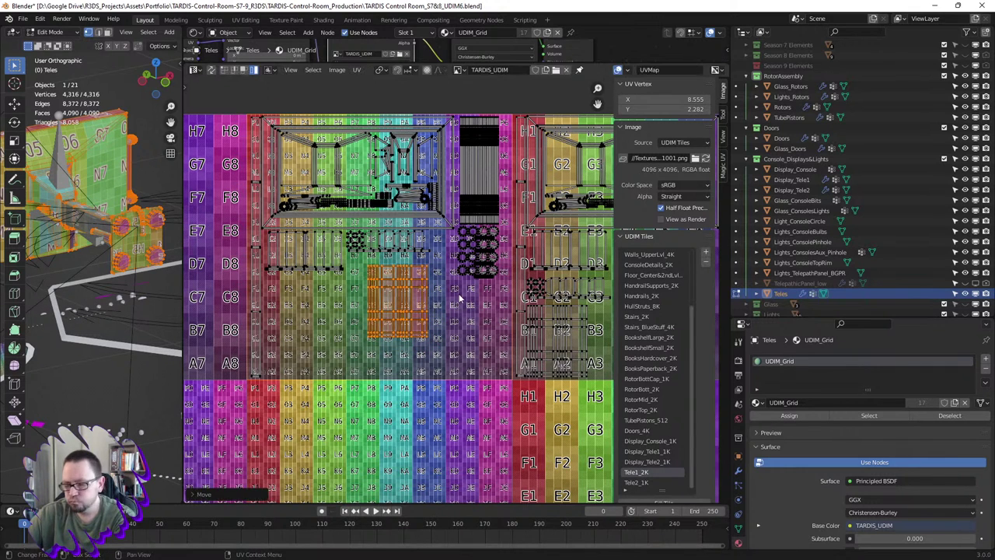
key("r")
left_click(404, 376)
key("g")
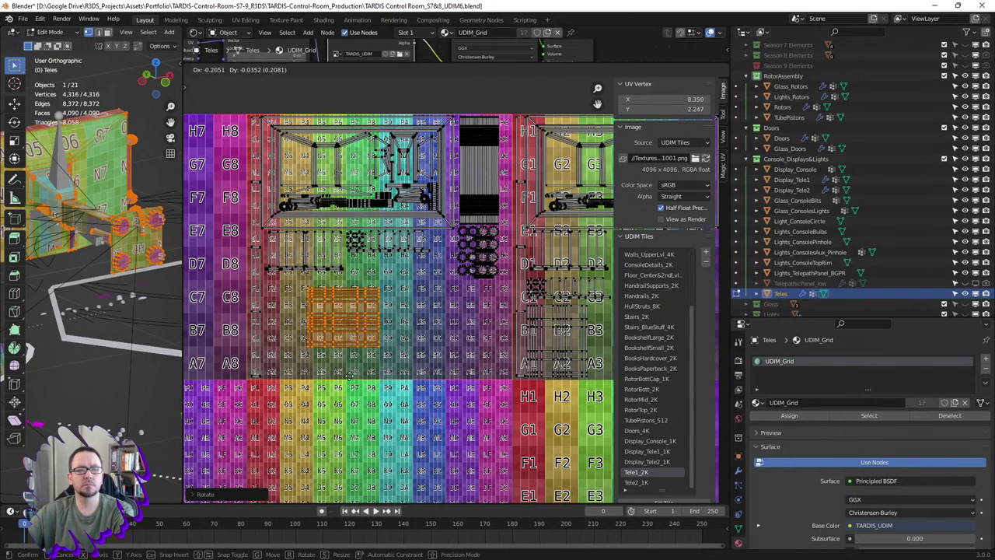
left_click(307, 360)
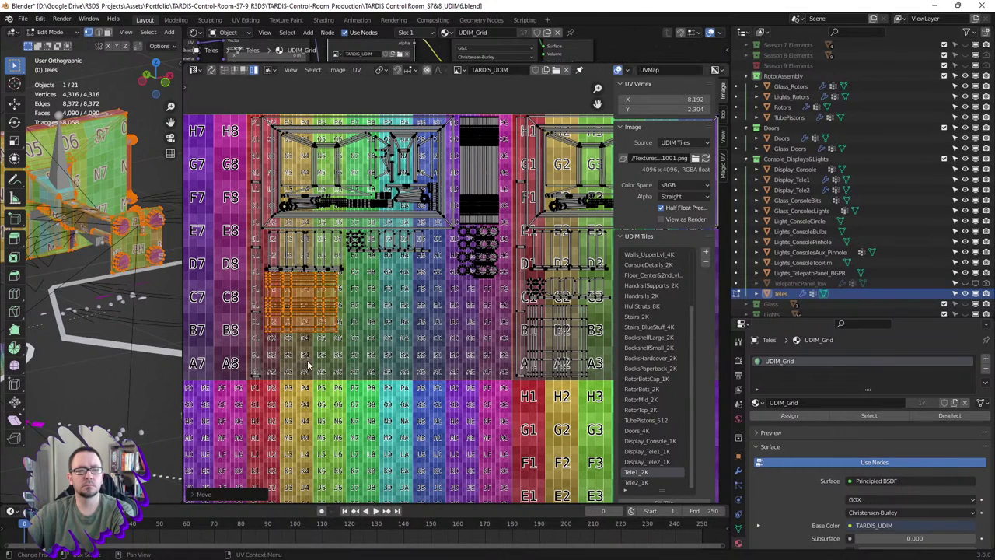
- Slide another island in the upper tiles to the right along X
scroll(390, 366, "down", 2)
mouse_move(428, 349)
middle_mouse_down()
mouse_move(409, 312)
mouse_move(403, 318)
middle_mouse_up()
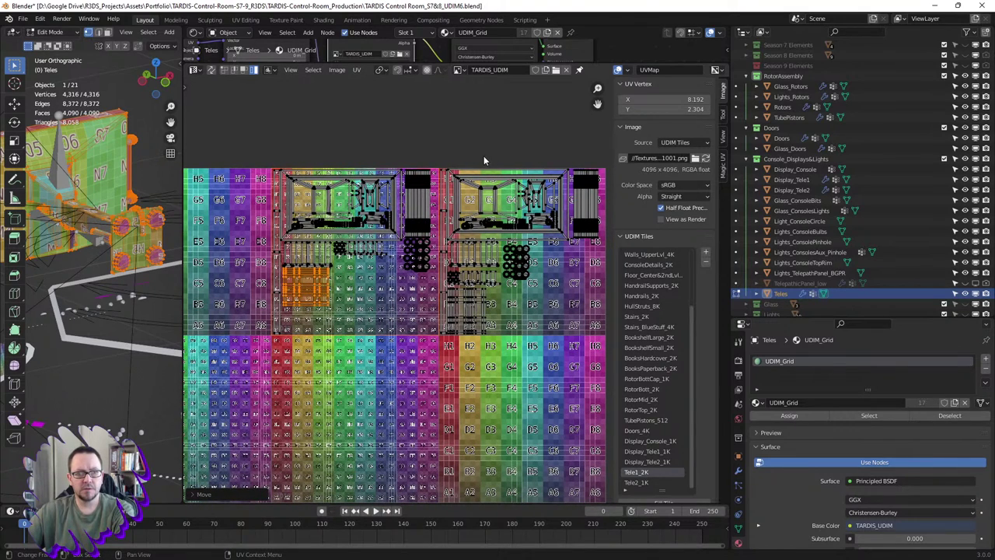
mouse_move(513, 149)
middle_mouse_down()
mouse_move(497, 128)
mouse_move(399, 135)
middle_mouse_up()
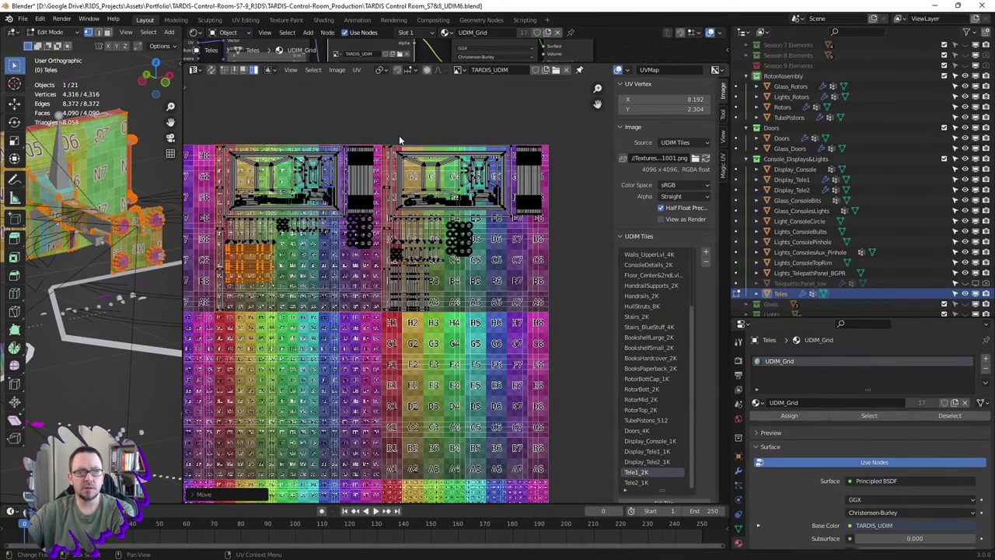
left_click(386, 154)
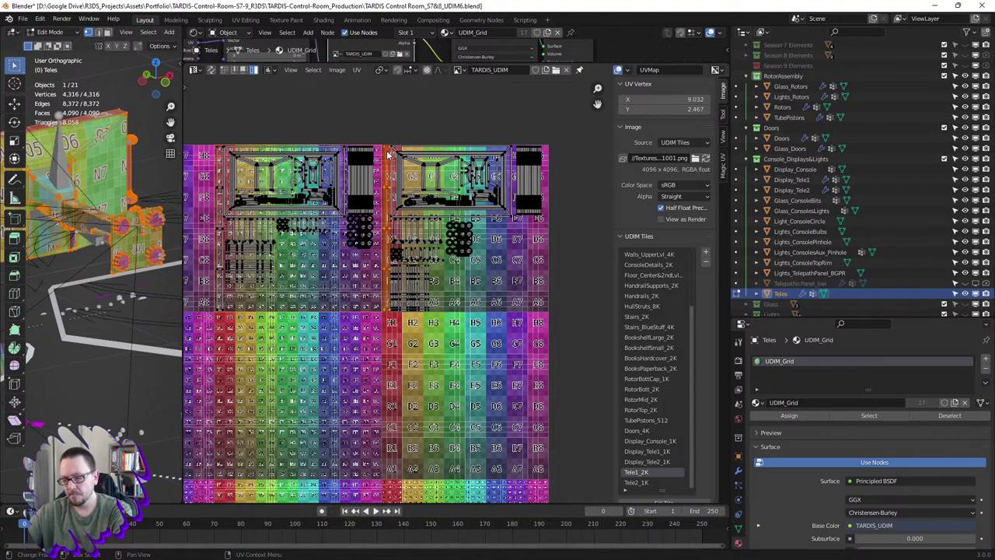
key("g")
key("x")
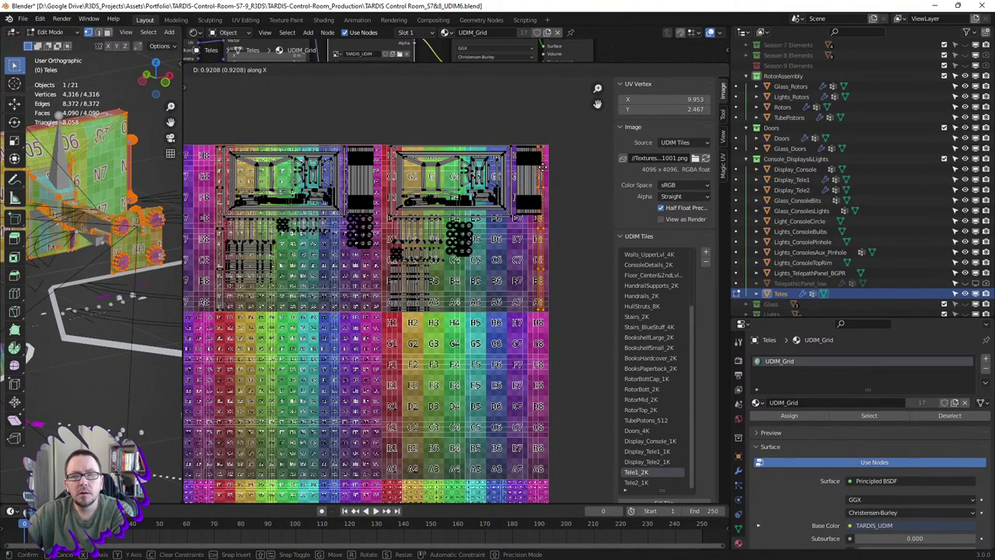
left_click(530, 181)
- Box-select the large upper-right UV island
scroll(529, 181, "up", 6)
scroll(516, 214, "down", 2)
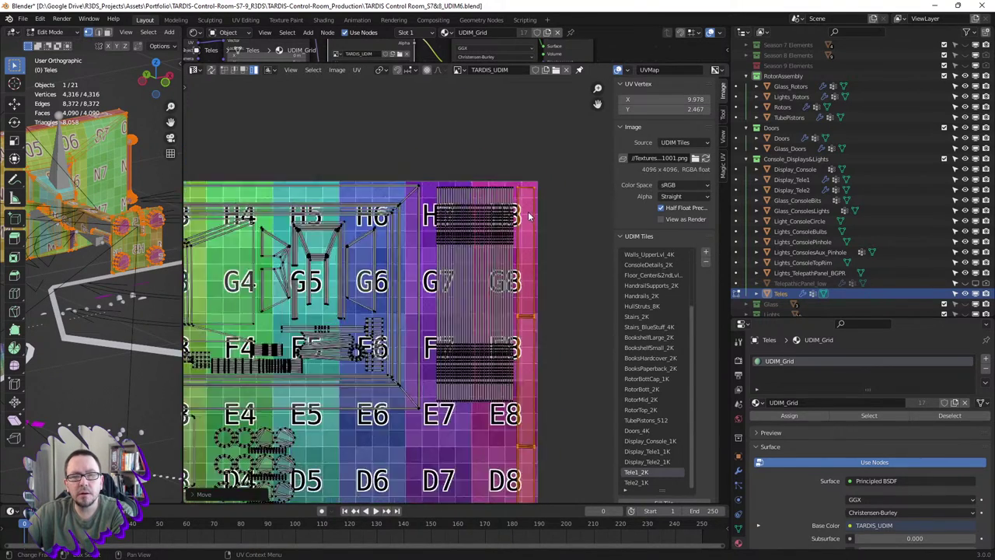
scroll(515, 202, "down", 3)
scroll(514, 184, "down", 1)
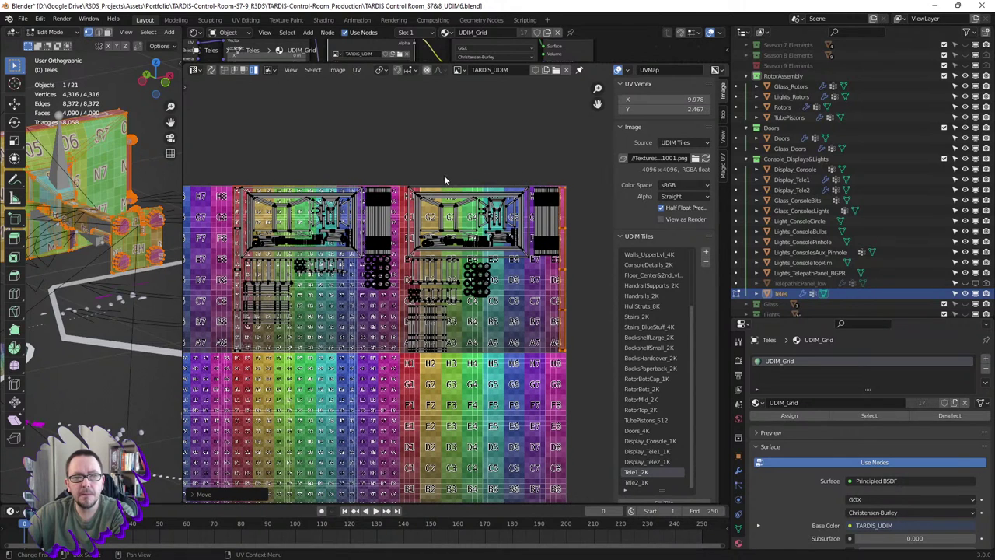
left_click_drag(418, 177, 550, 261)
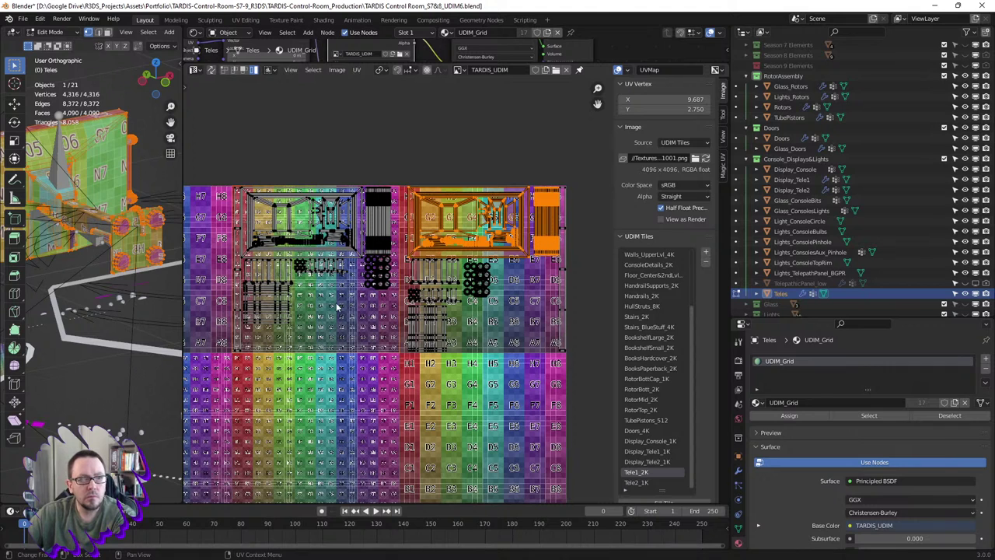
middle_click_drag(337, 307, 348, 270)
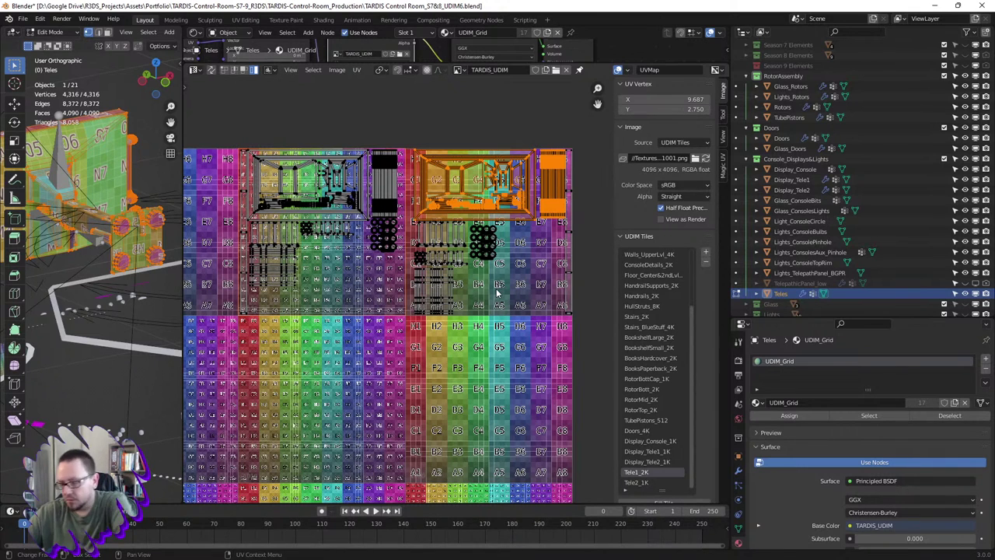
- Add the left island group, scale the islands down slightly and move them left
key("l")
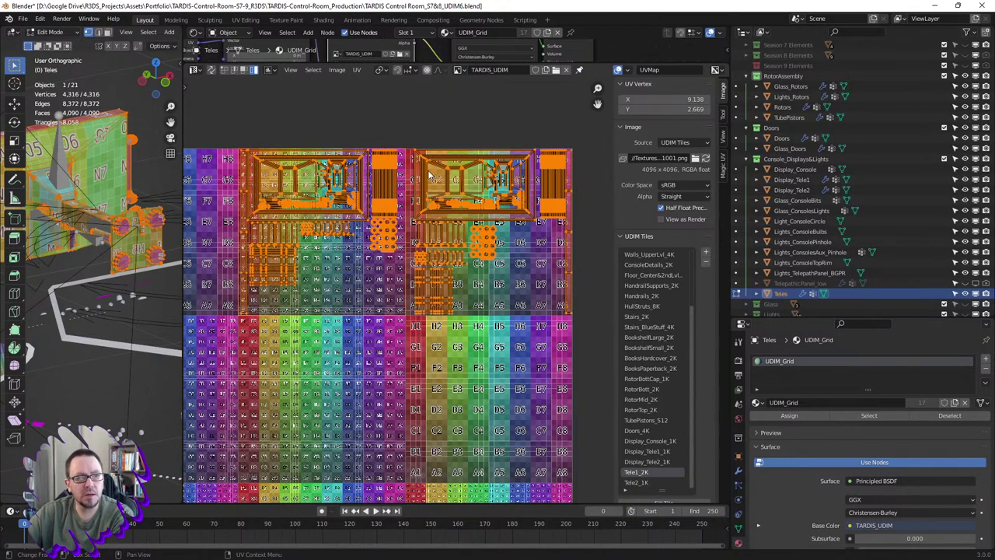
scroll(433, 225, "down", 1)
scroll(459, 268, "up", 1)
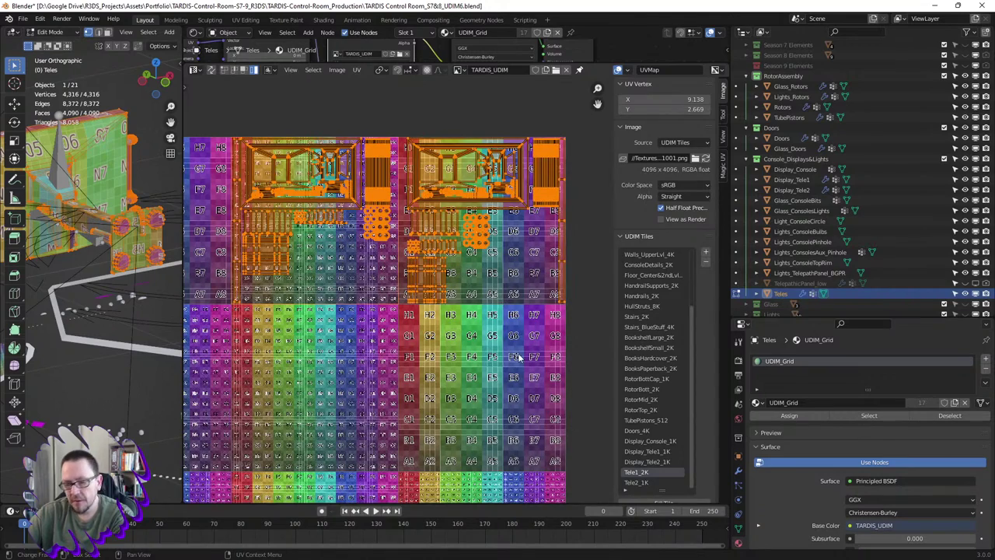
key("s")
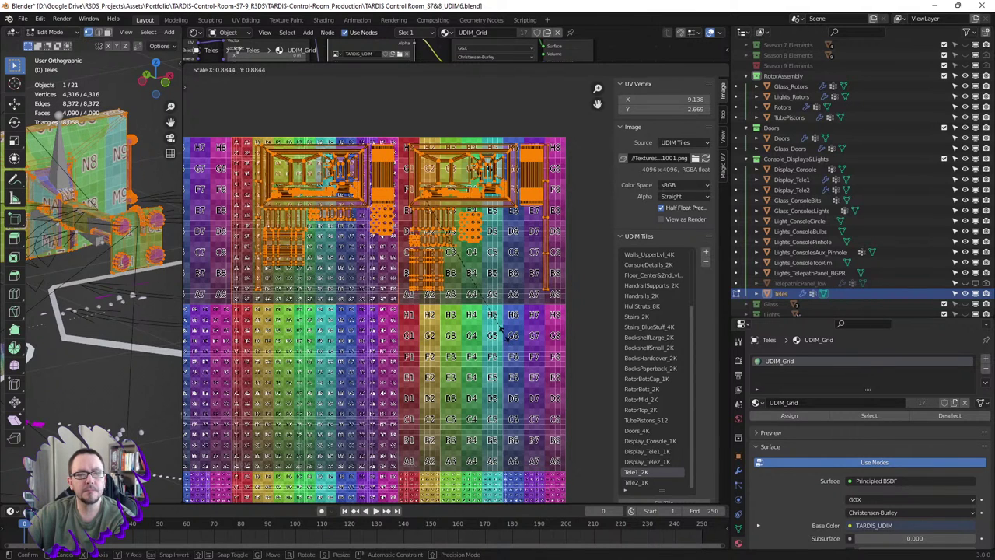
left_click(504, 336)
key("g")
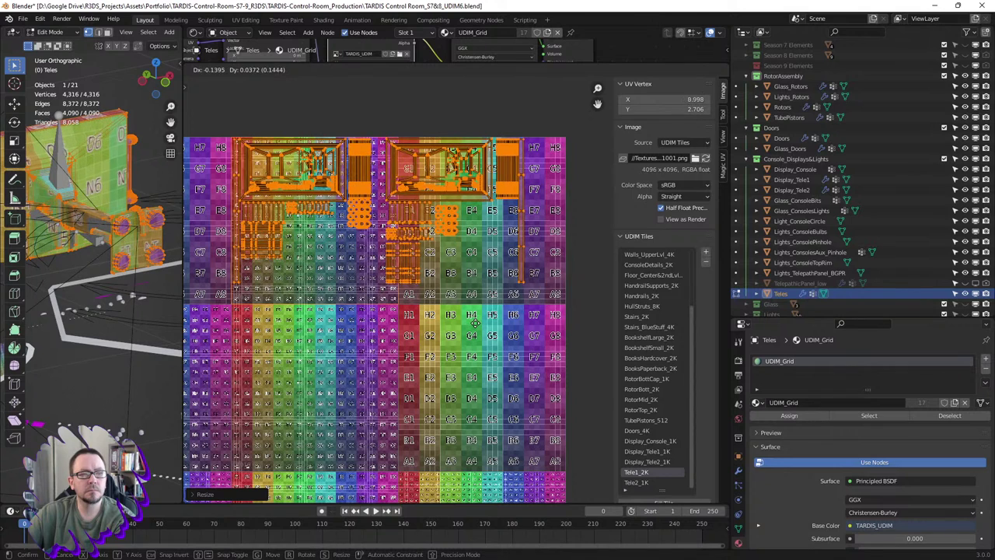
left_click(428, 290)
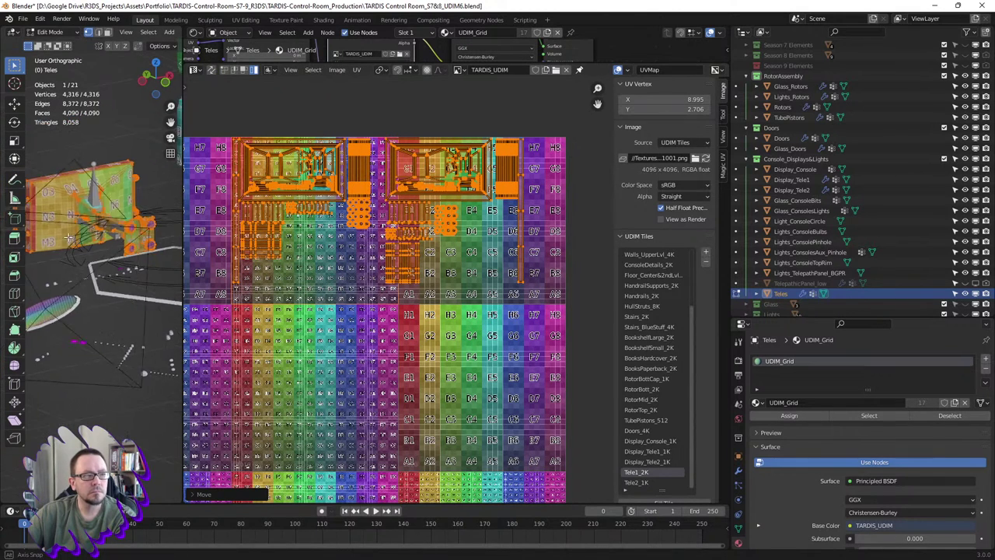
- Check the texture on the 3D panel and scale the islands down further
mouse_move(143, 229)
middle_mouse_down()
mouse_move(156, 249)
mouse_move(106, 260)
middle_mouse_up()
scroll(163, 258, "up", 3)
scroll(163, 257, "up", 2)
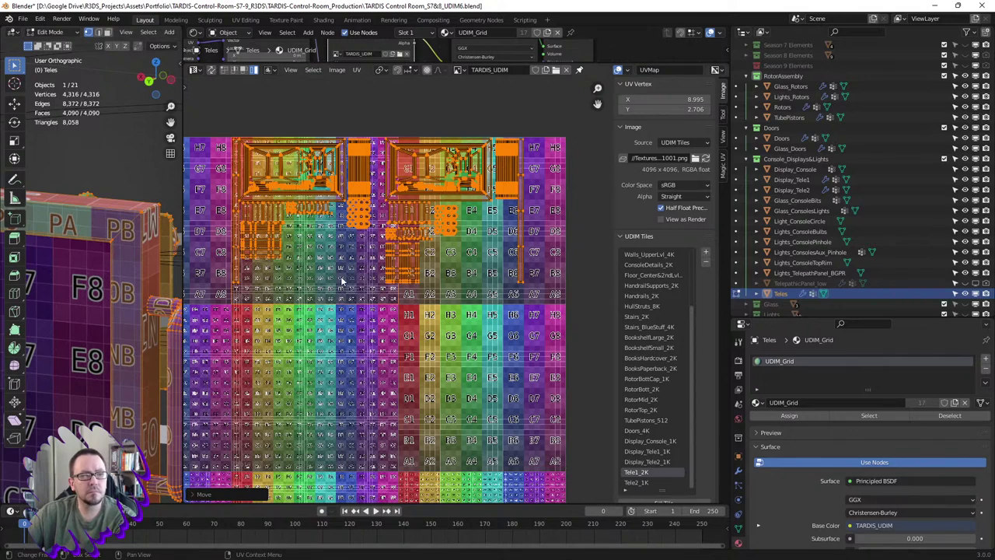
key("s")
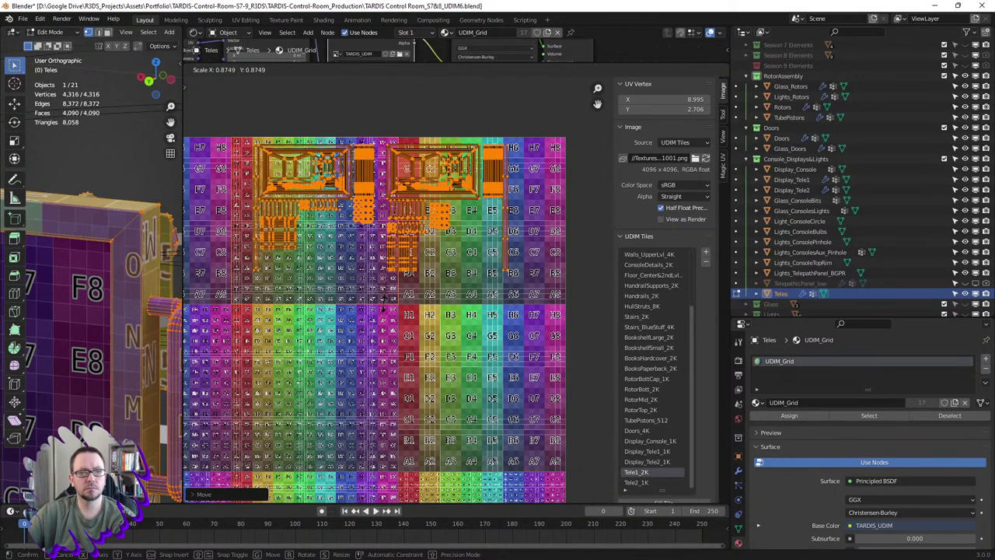
left_click(386, 311)
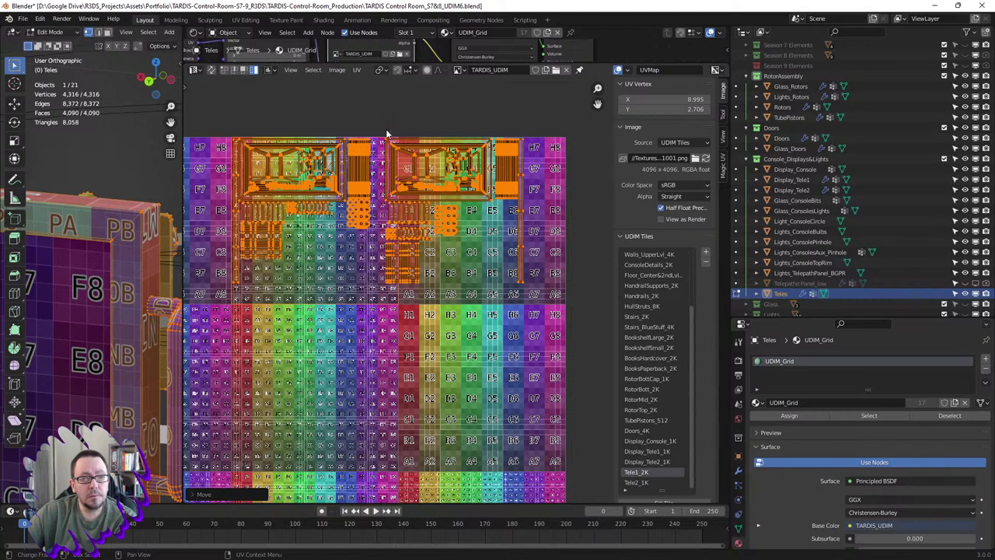
- Move the cluster of circle islands lower and to the left
scroll(307, 232, "up", 1)
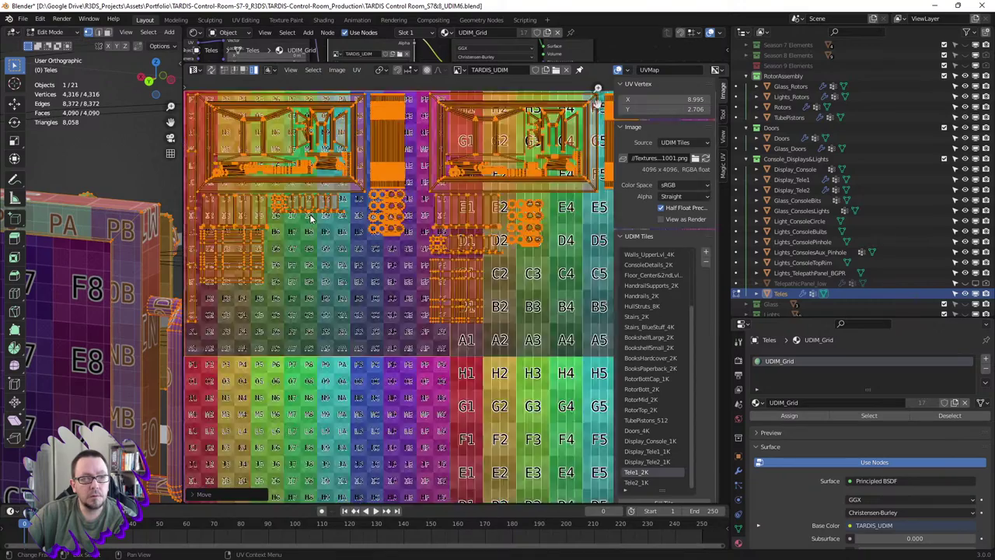
scroll(367, 254, "up", 1)
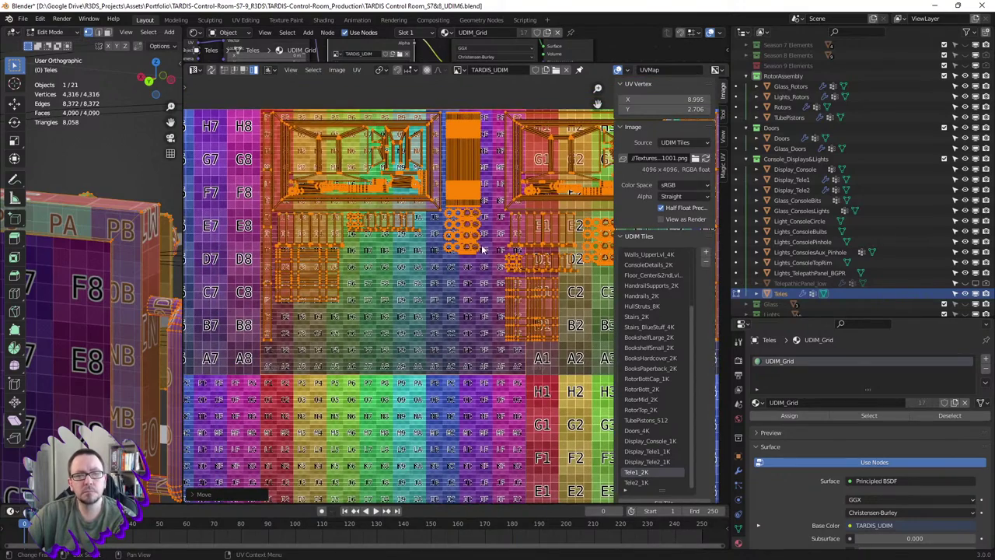
mouse_move(426, 270)
left_mouse_down()
mouse_move(489, 233)
mouse_move(492, 218)
left_mouse_up()
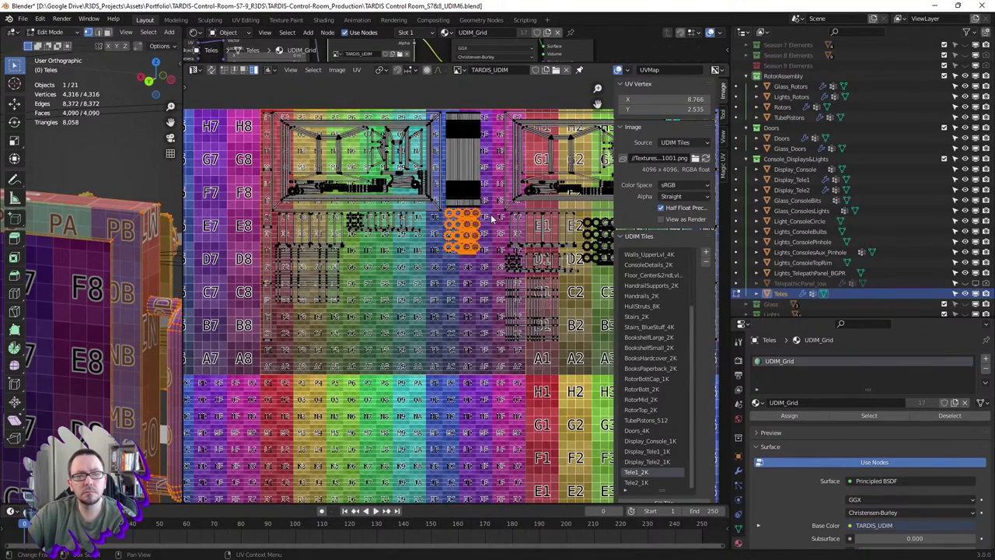
key("g")
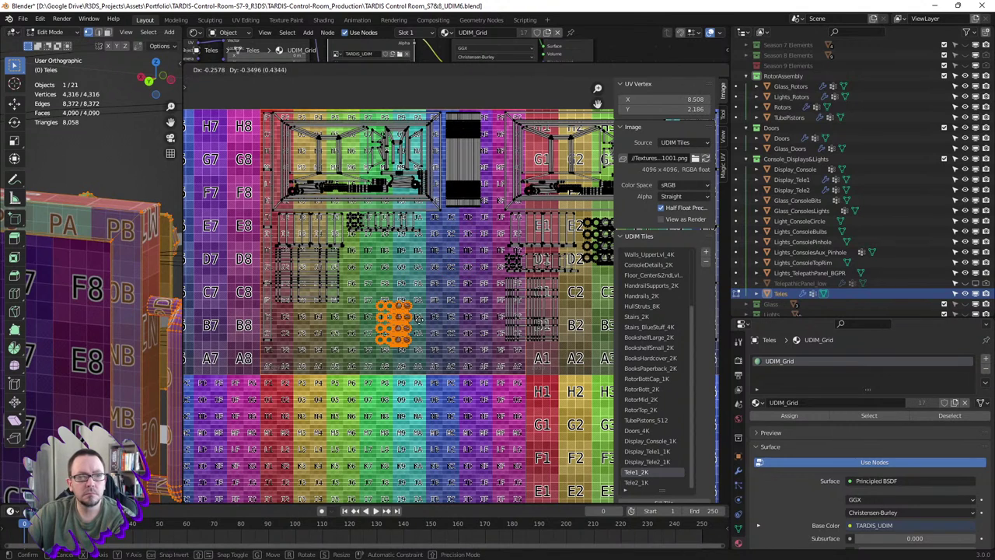
left_click(433, 325)
- Reposition the grid-pattern island and a strip island into the free space
left_click(336, 294)
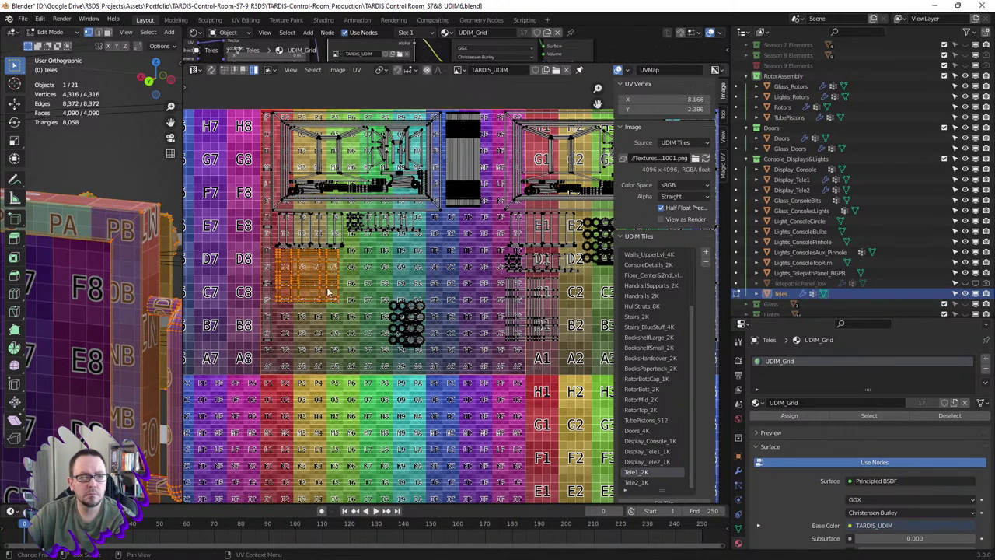
key("g")
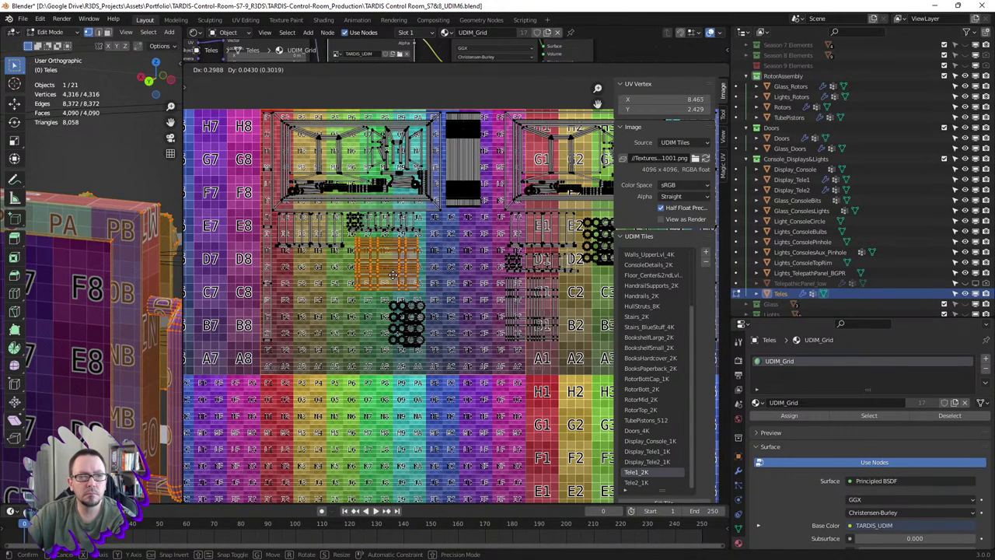
left_click(401, 280)
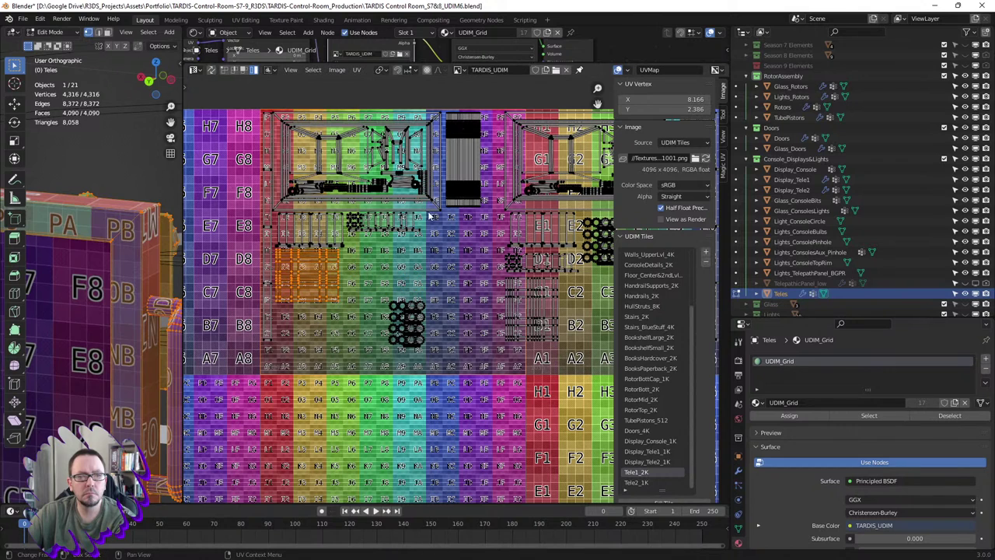
left_click(349, 246)
key("g")
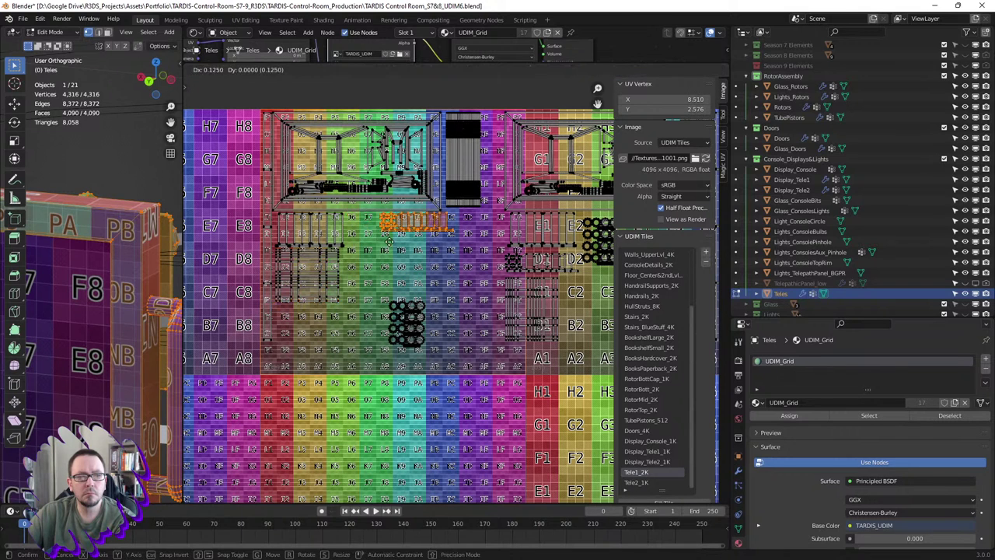
left_click(433, 244)
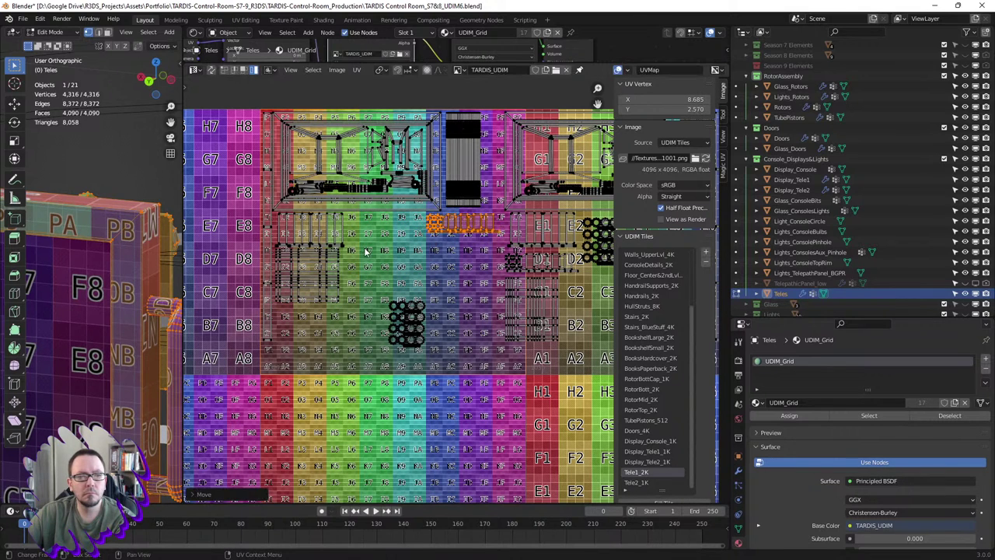
left_click(321, 273)
key("g")
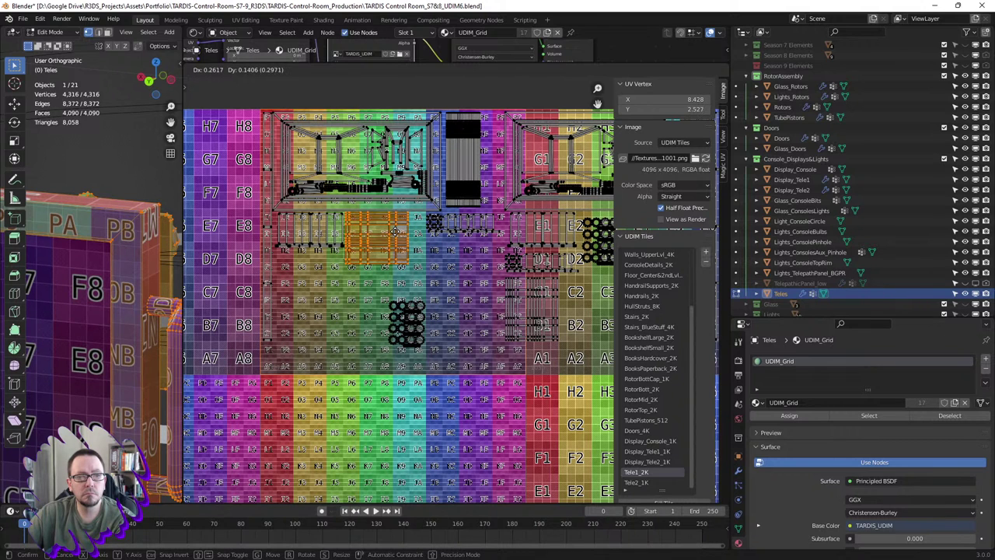
left_click(396, 231)
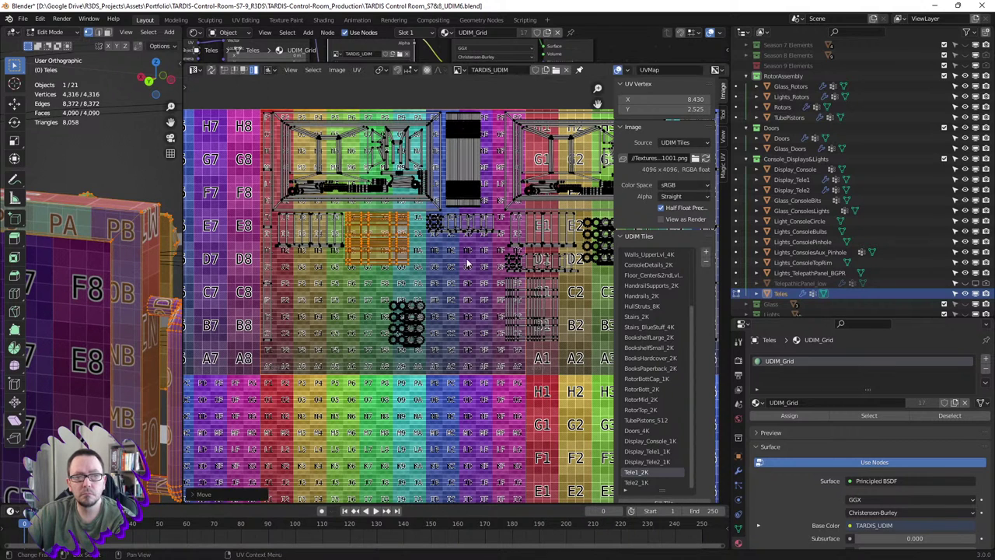
- Move the strip island up and to the right
scroll(560, 294, "down", 2)
scroll(571, 299, "down", 2)
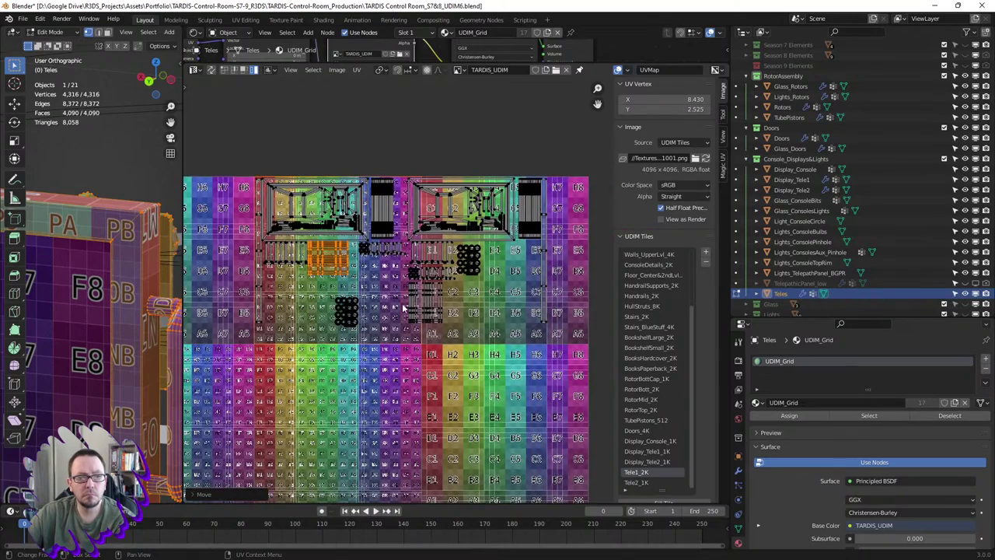
scroll(403, 309, "up", 5)
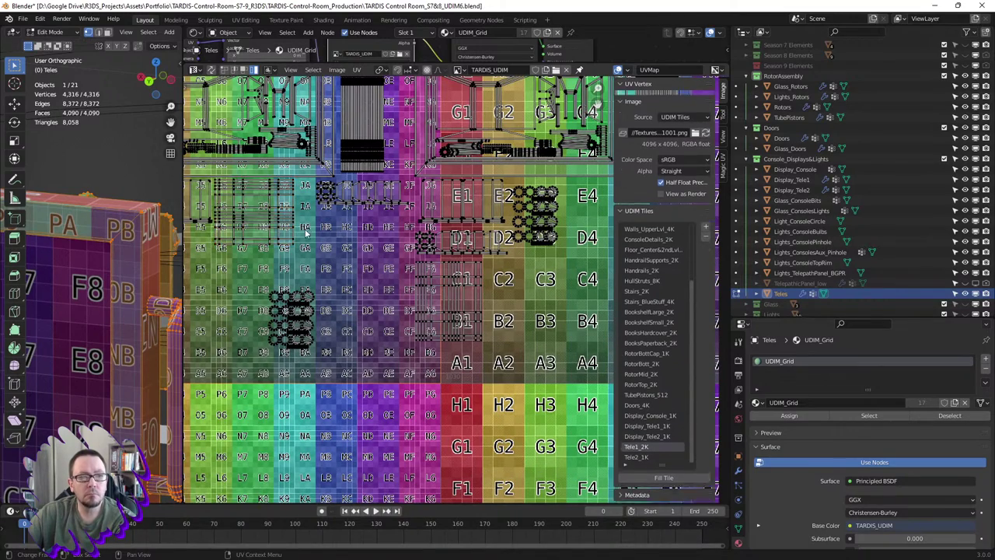
middle_click_drag(317, 230, 342, 240)
left_click_drag(375, 228, 416, 198)
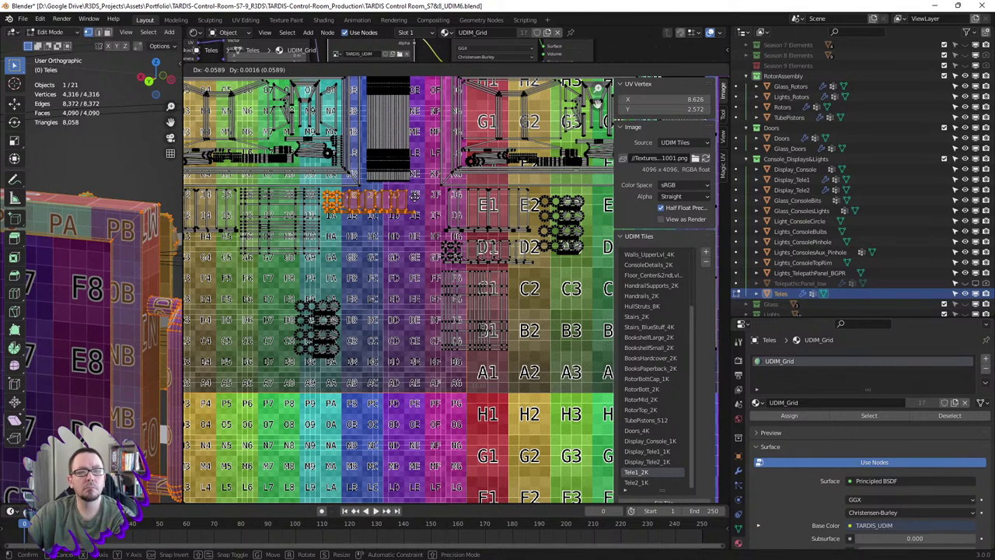
left_click(415, 196)
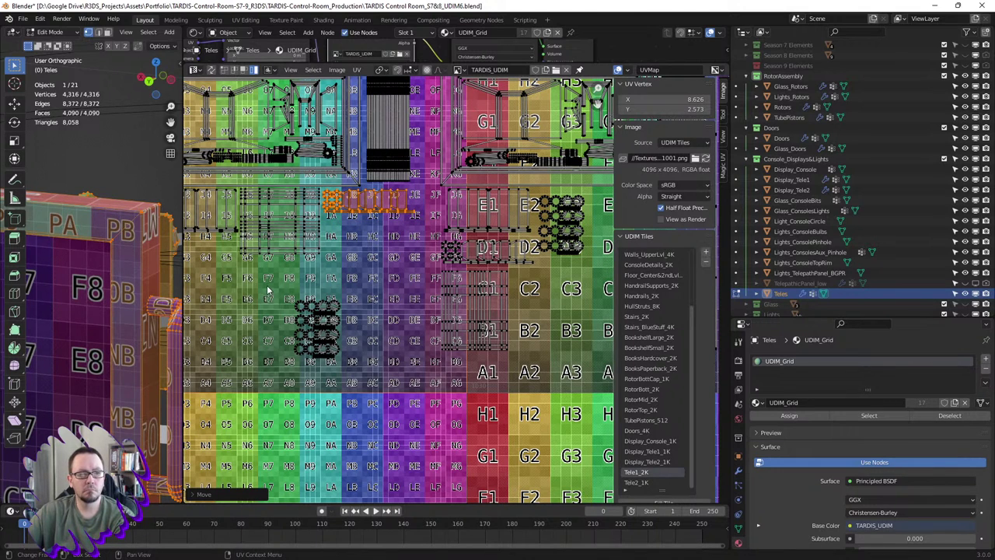
- Move the small circle islands up, then slightly left
mouse_move(267, 288)
left_mouse_down()
mouse_move(349, 330)
mouse_move(354, 366)
left_mouse_up()
key("g")
left_click(354, 261)
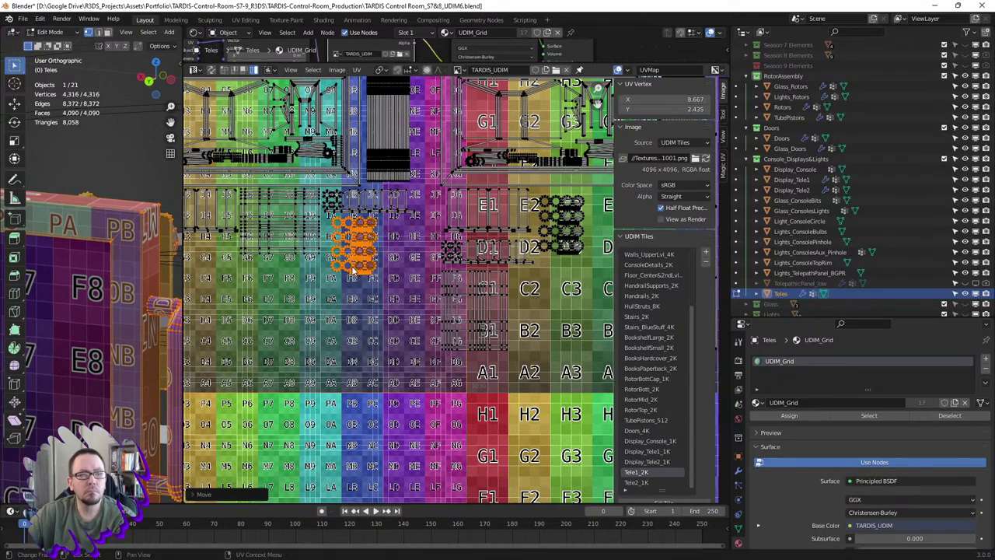
scroll(380, 265, "down", 3)
scroll(384, 247, "up", 1)
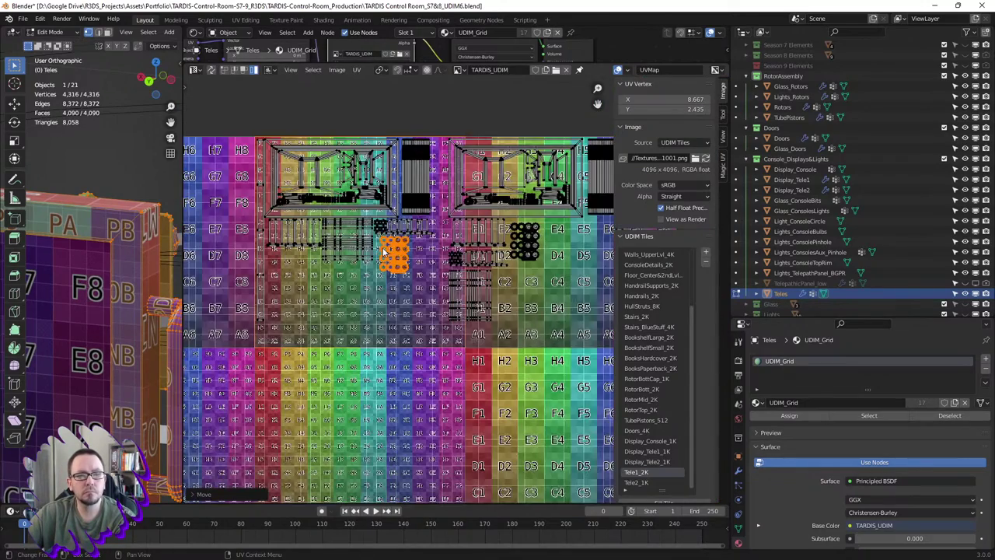
scroll(396, 249, "up", 1)
scroll(404, 247, "up", 1)
scroll(404, 246, "up", 1)
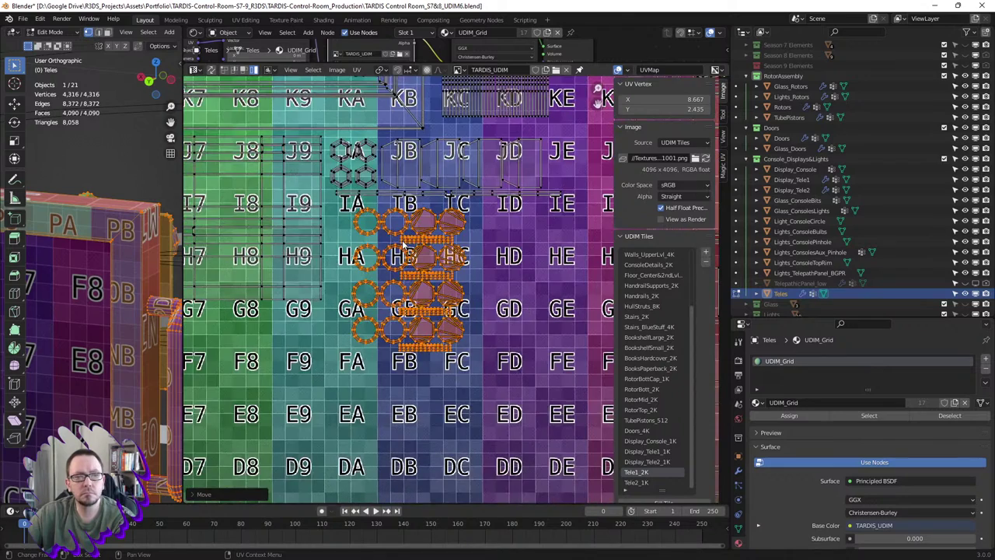
middle_click_drag(425, 250, 396, 242)
key("g")
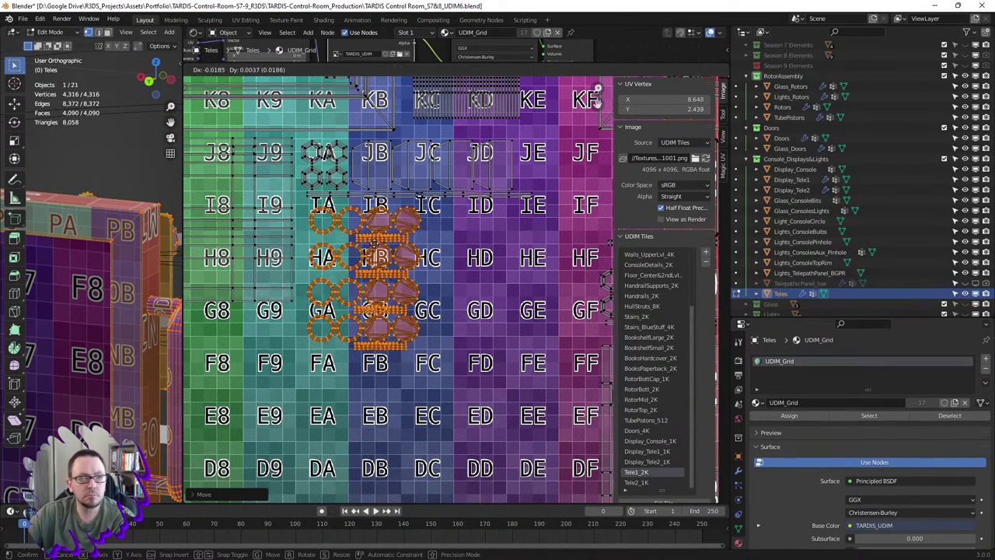
left_click(364, 237)
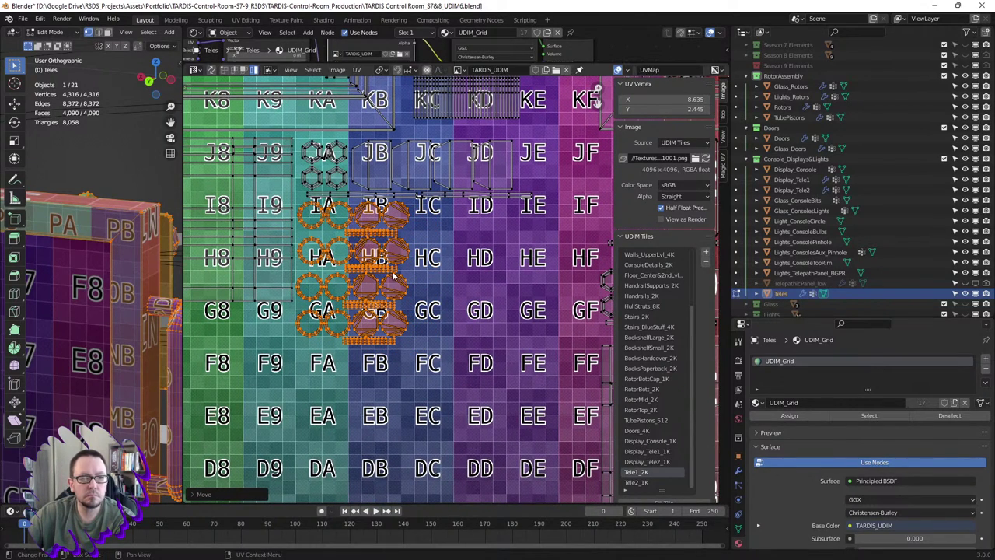
- Move the lower row of circles up beside the other circles
left_click_drag(430, 283, 308, 356)
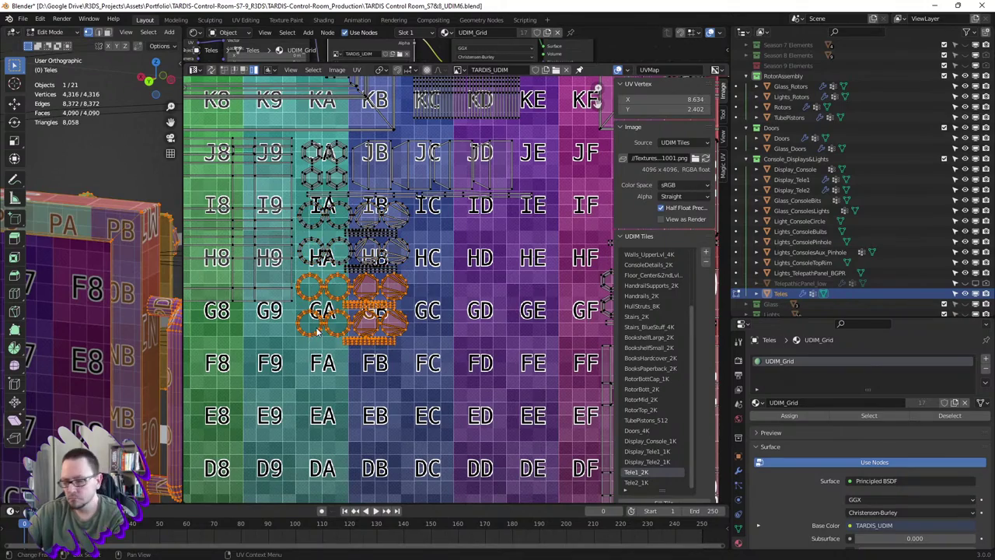
key("g")
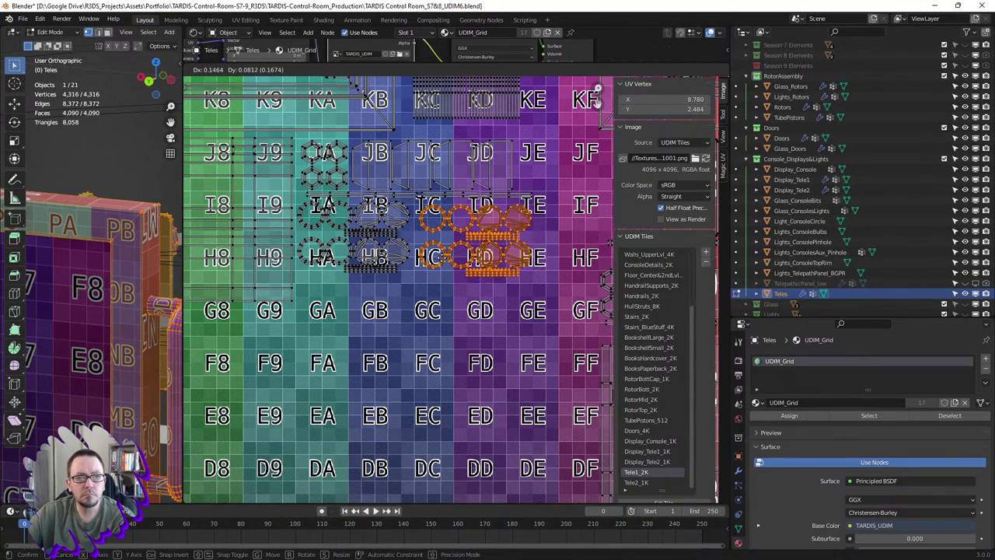
left_click(445, 265)
scroll(444, 267, "down", 2)
- Try moving the top-right panel island and its strip to the lower left, then undo it
scroll(444, 267, "down", 1)
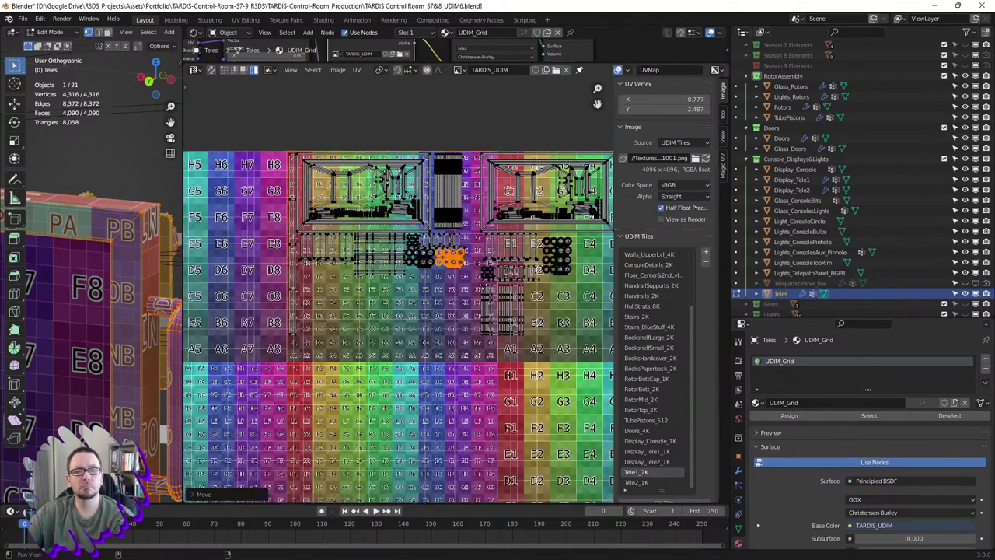
scroll(444, 261, "down", 1)
scroll(440, 241, "down", 2)
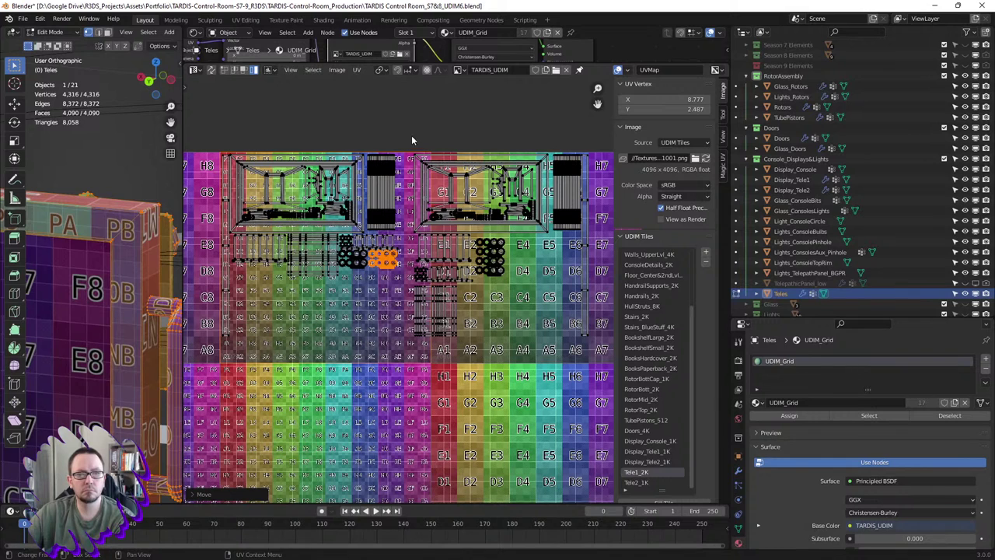
left_click_drag(410, 140, 575, 216)
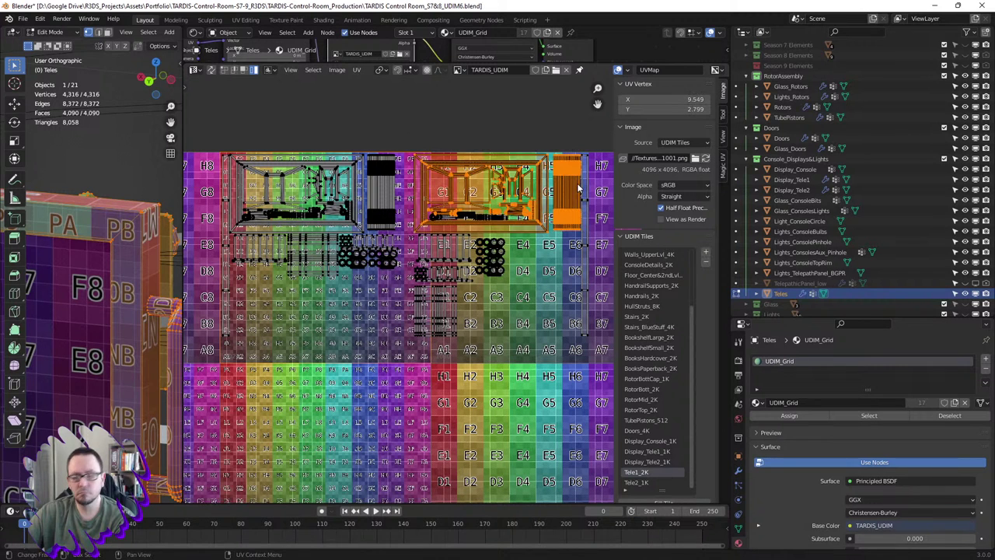
key("g")
key("Escape")
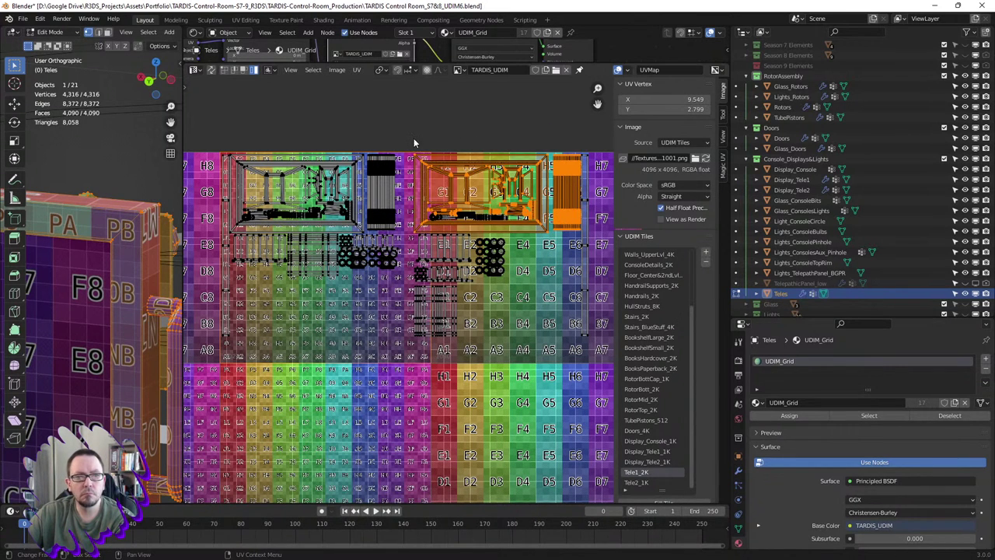
key("g")
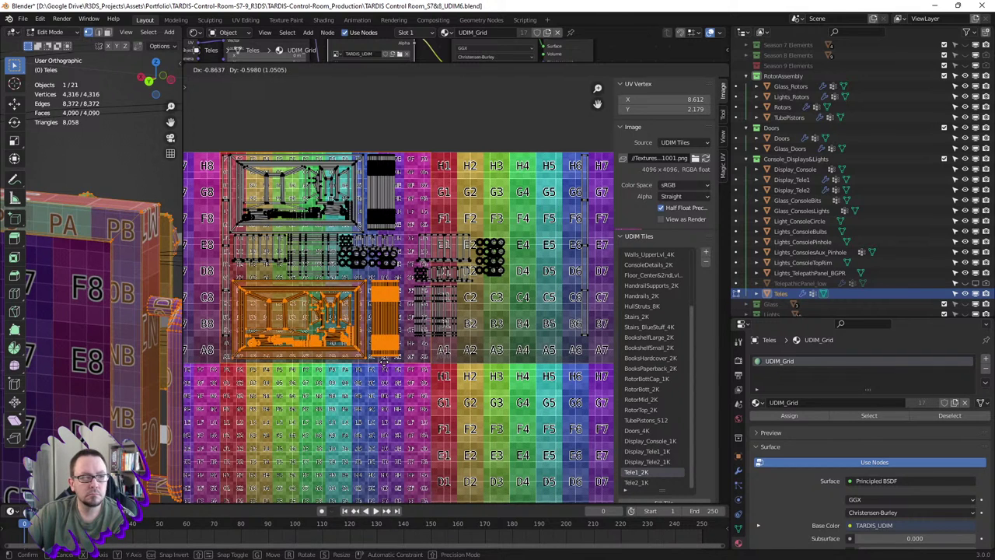
left_click(386, 363)
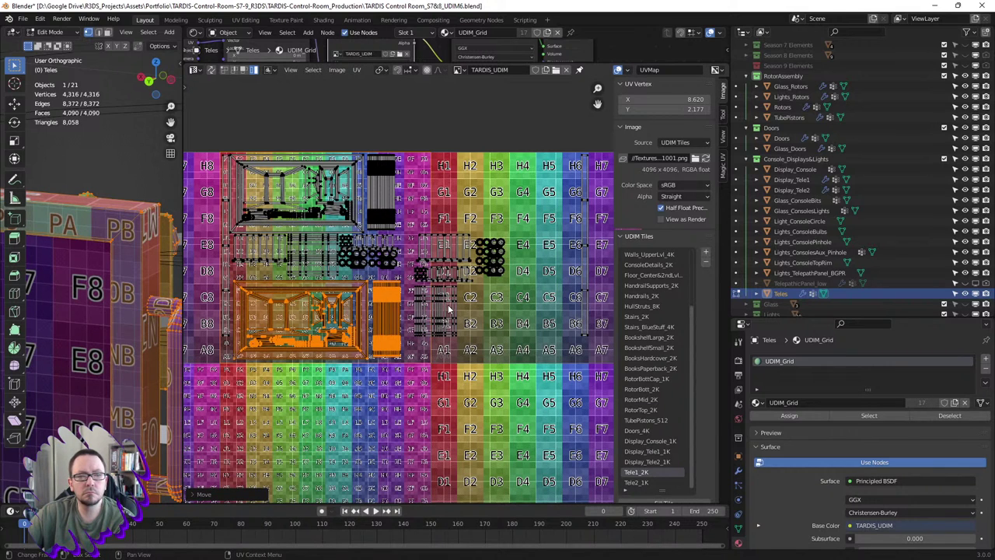
key("ctrl+z")
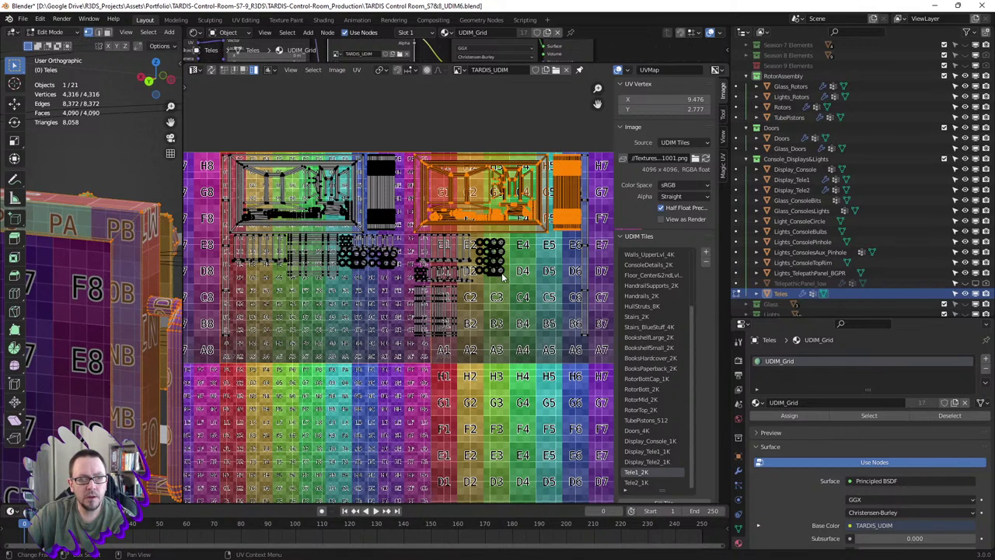
- Move the gear-shaped UV island down to tiles C5/B5
scroll(448, 241, "up", 2)
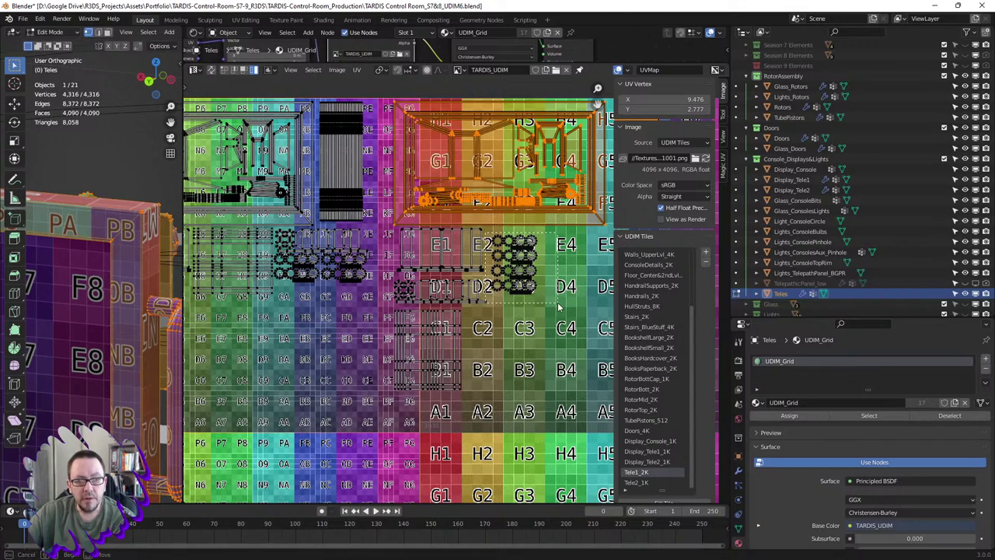
left_click(528, 258)
middle_click_drag(531, 259, 447, 271)
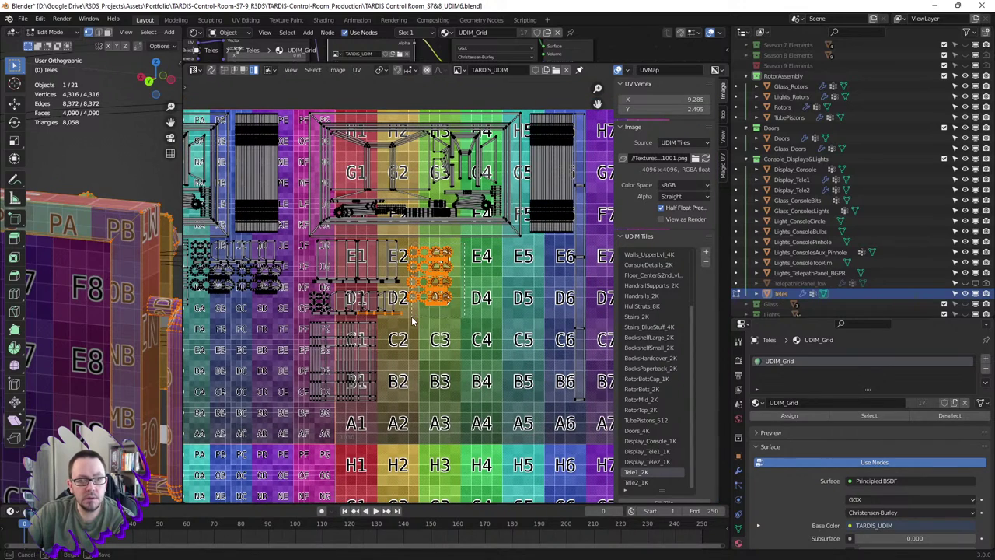
key("g")
left_click(501, 387)
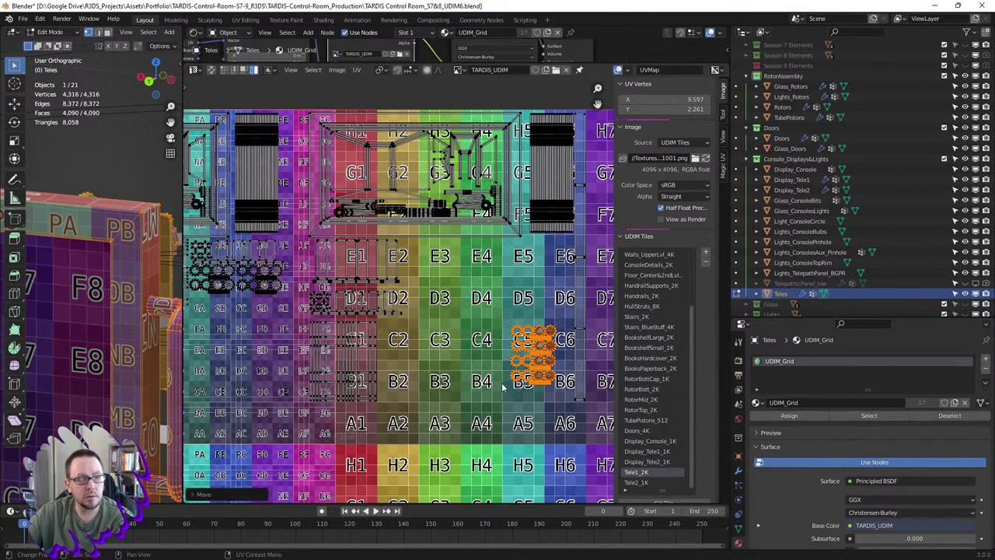
- Rotate the strip island at C1/B1 and move it up over E3/D3
middle_click_drag(325, 342, 407, 344)
left_click(406, 345)
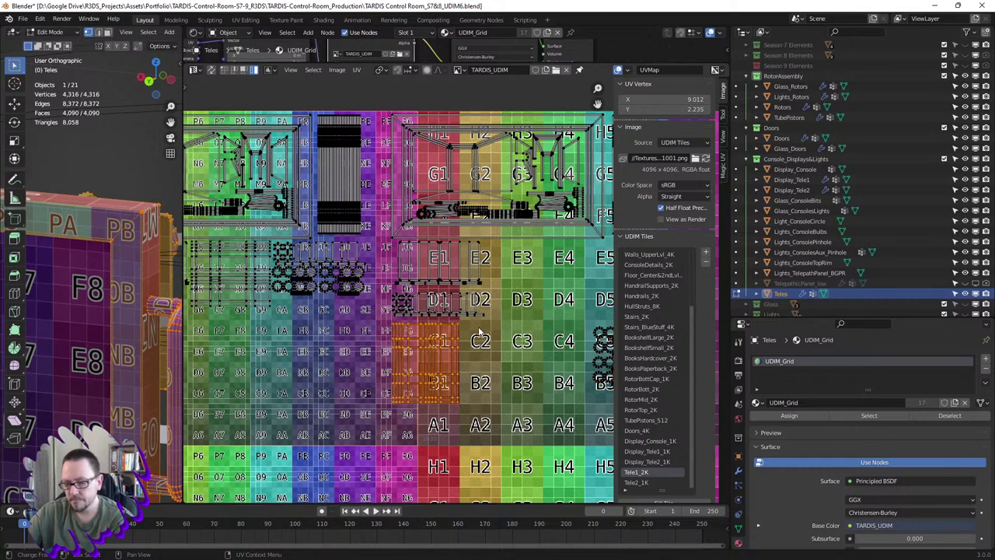
key("r")
left_click(436, 387)
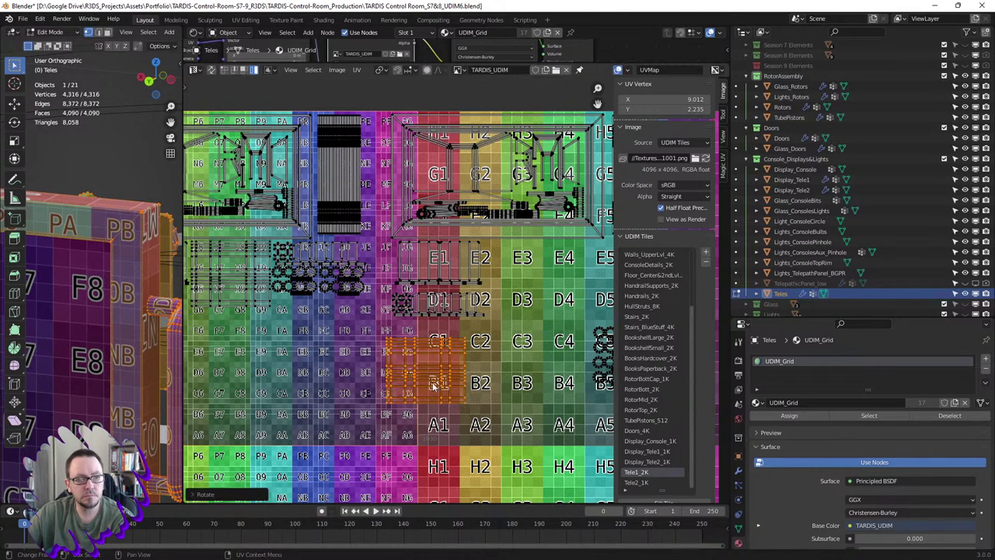
key("g")
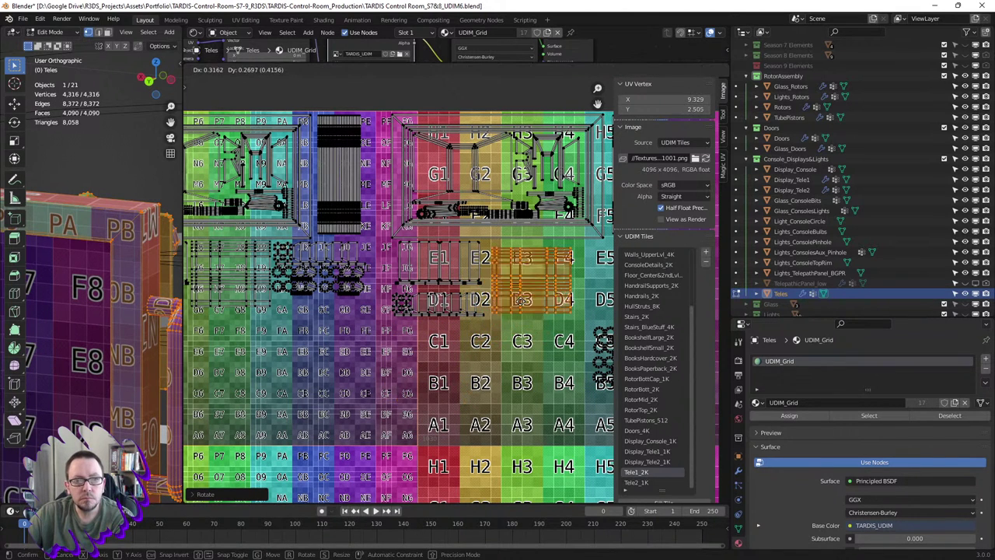
left_click(514, 299)
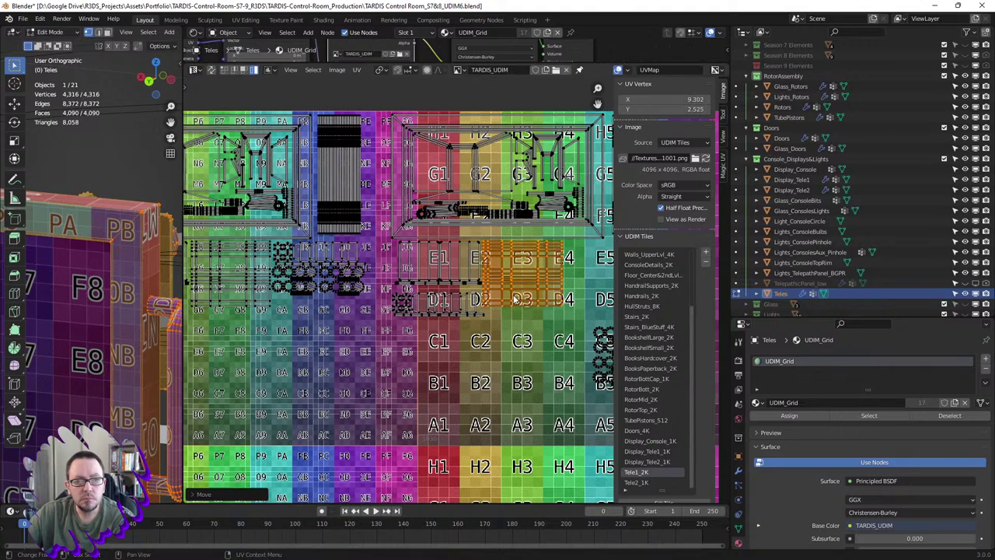
- Move the strip near D1/D2 up along the E row at E4/E5
left_click(396, 330)
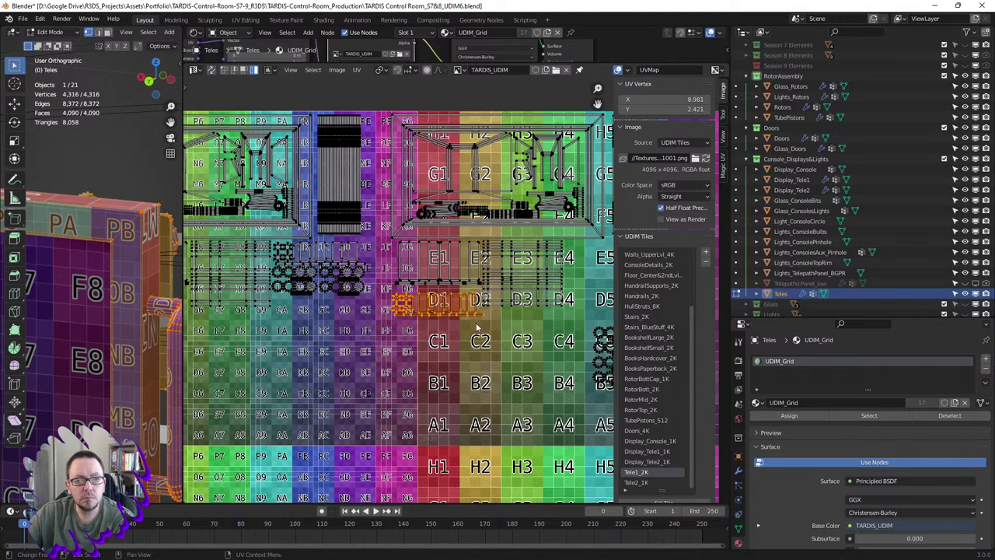
middle_click_drag(484, 353, 351, 381)
key("g")
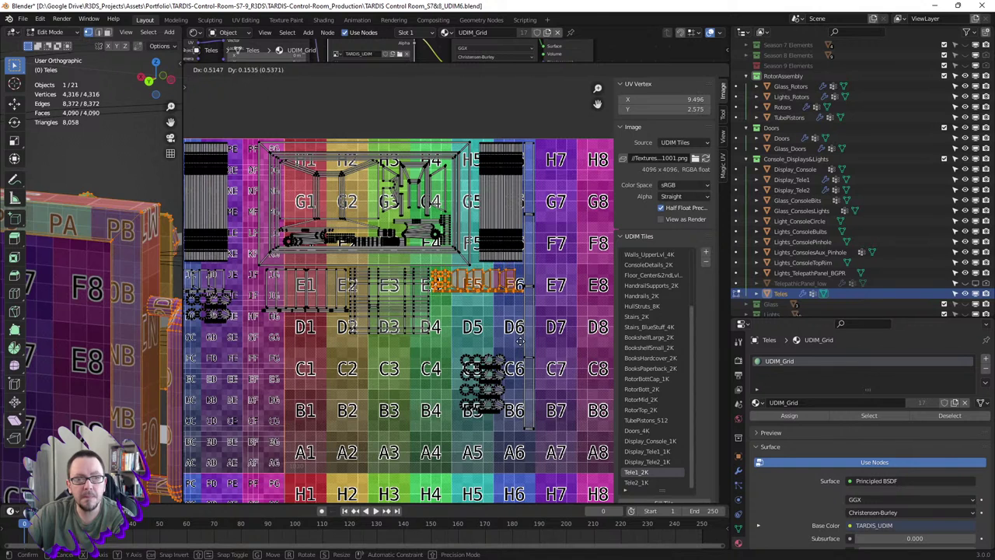
left_click(529, 318)
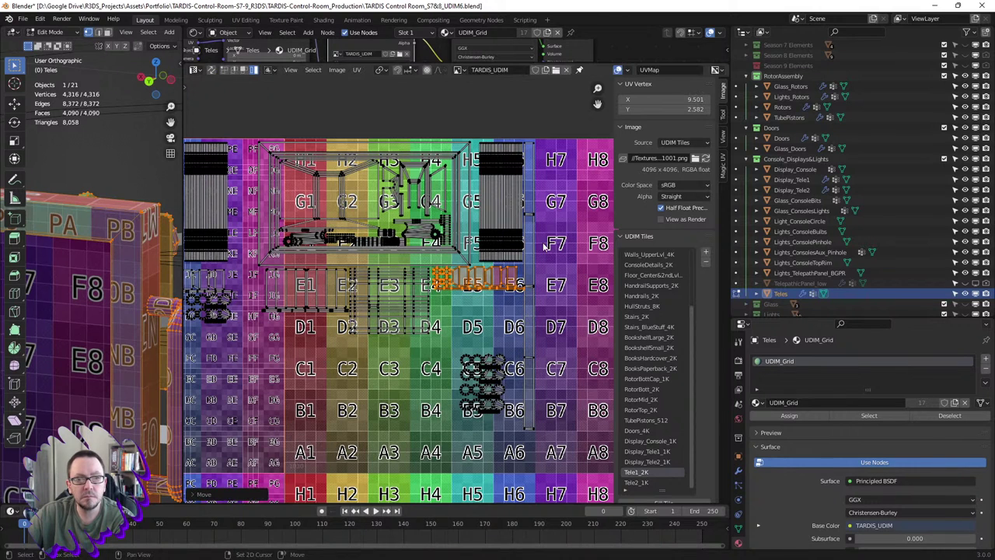
- Nudge the upper-right UV islands slightly to the right
scroll(537, 241, "up", 3)
left_click(517, 306)
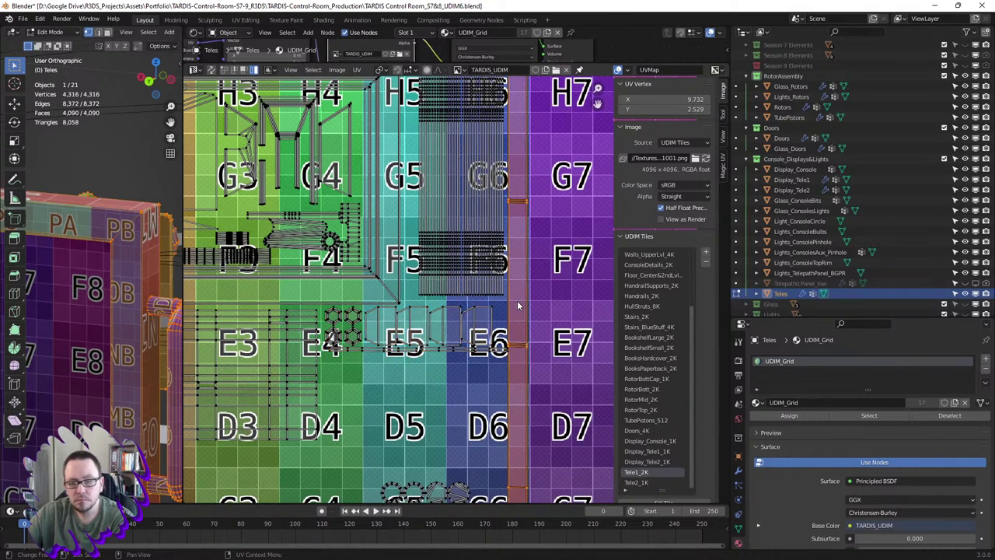
scroll(437, 330, "down", 5)
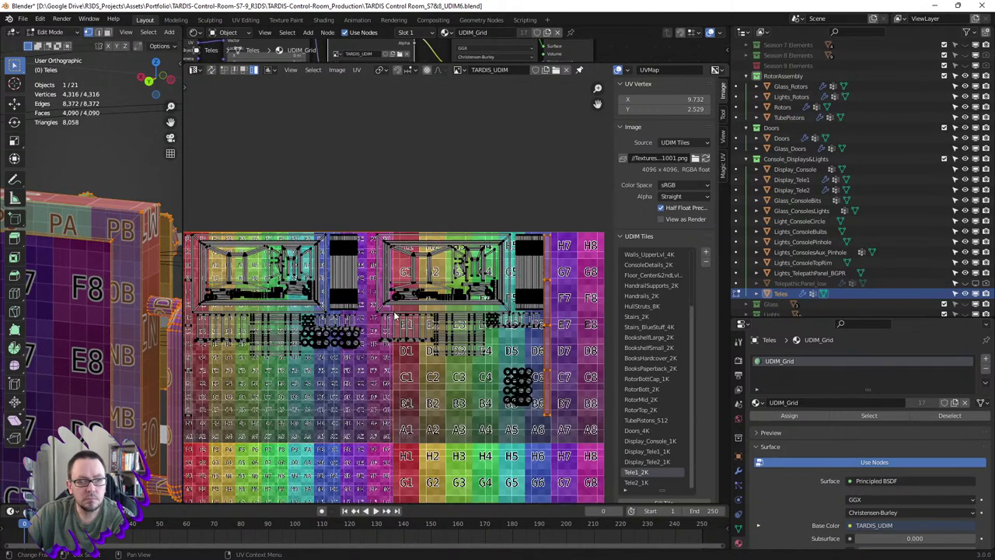
left_click_drag(377, 238, 517, 342)
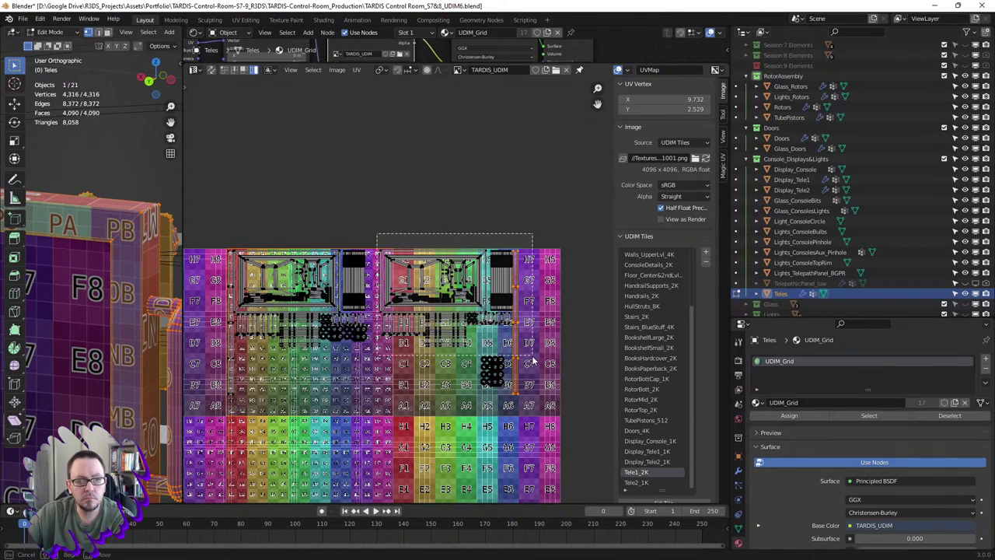
scroll(450, 329, "up", 1)
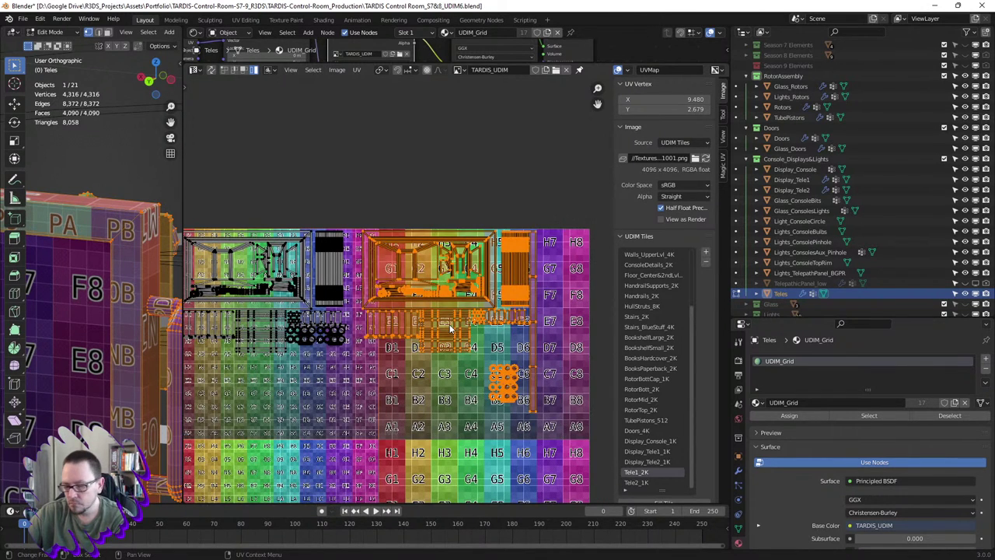
key("g")
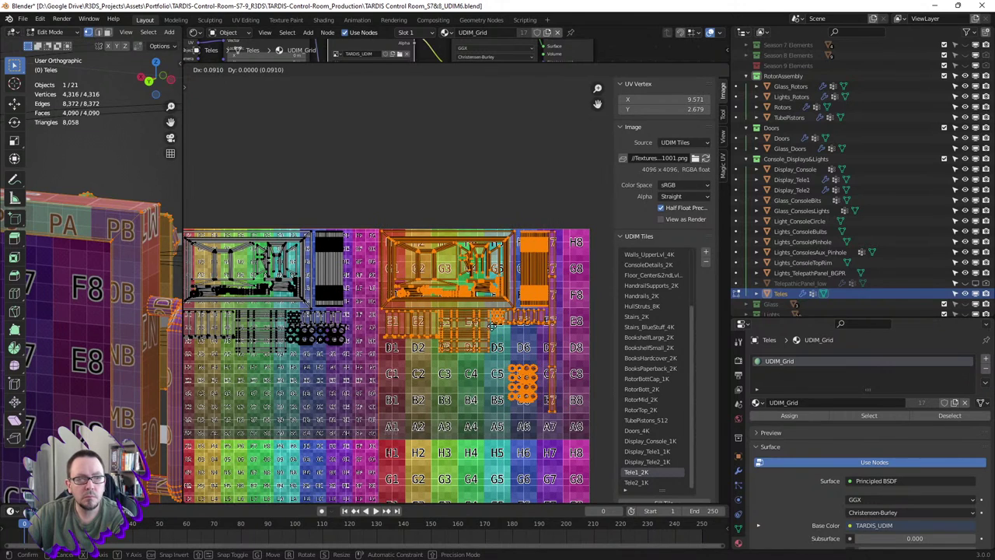
left_click(496, 331)
- Shift the thin vertical strip slightly along X in two small moves
left_click(559, 346)
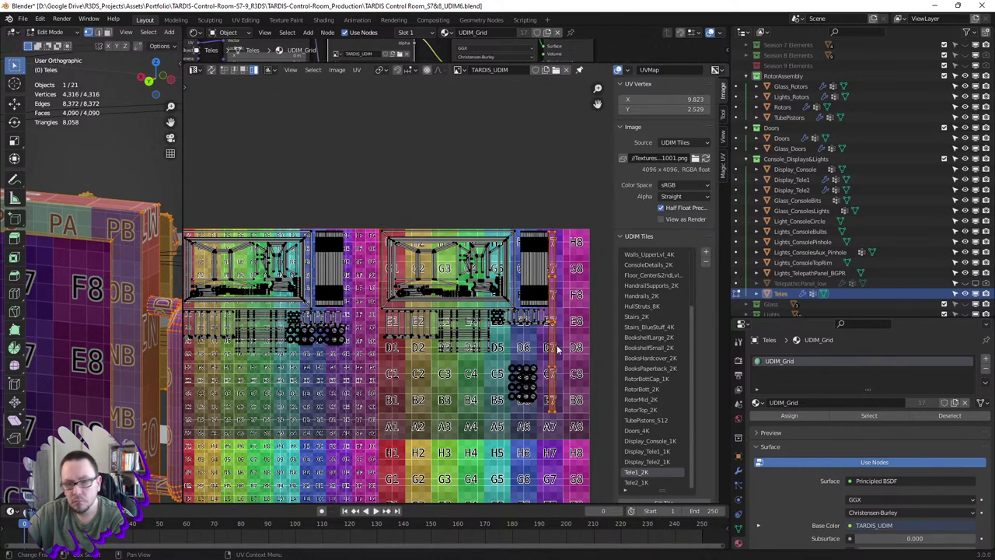
key("g")
key("x")
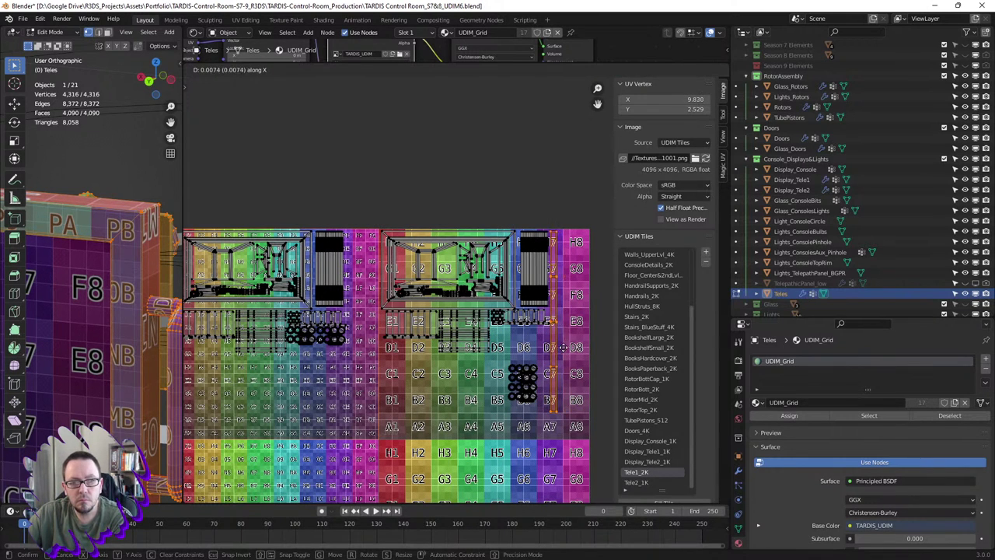
left_click(561, 347)
scroll(563, 334, "up", 5)
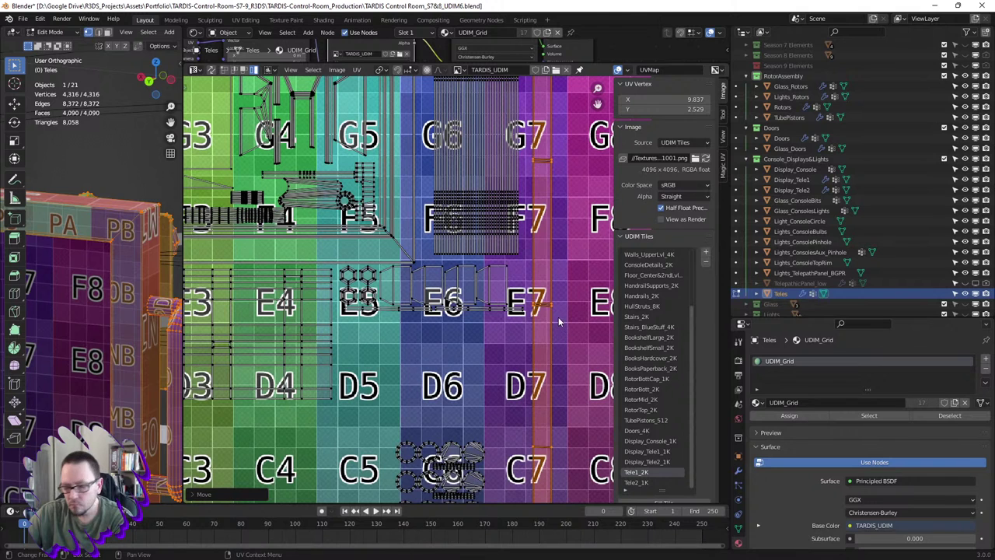
key("g")
key("x")
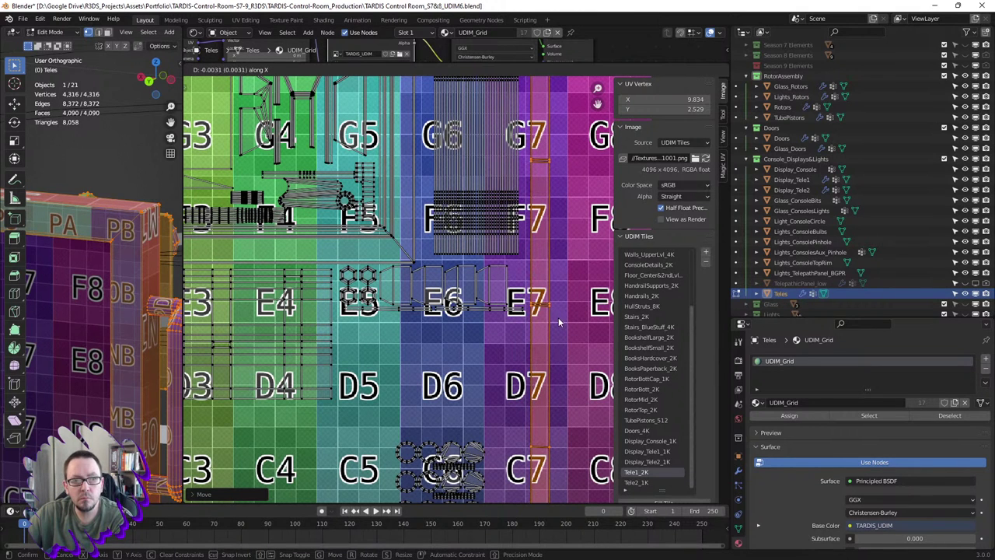
left_click(558, 322)
- Move the top C6 islands between E5 and D5, and the dashed B6 islands to E6/D6
middle_click_drag(460, 416, 478, 310)
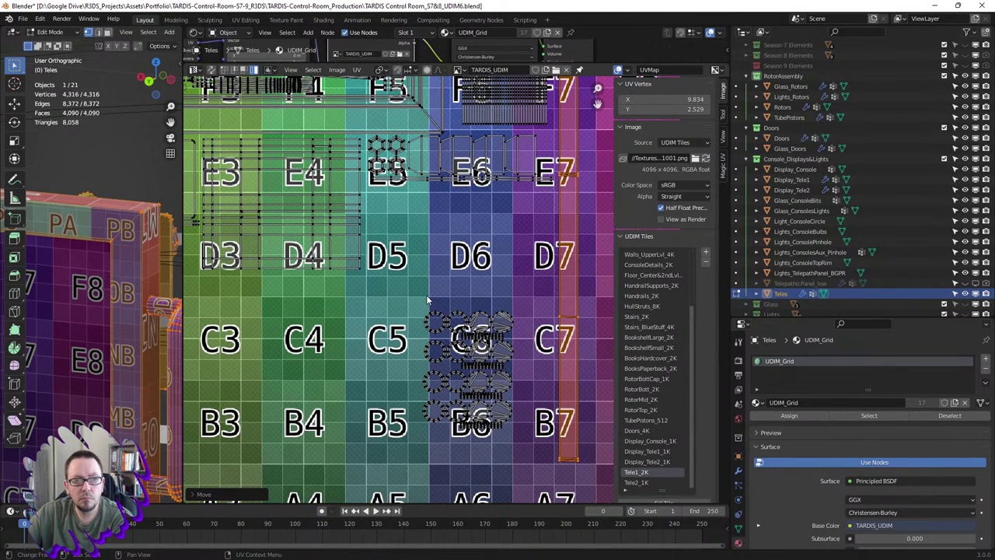
left_click_drag(401, 298, 520, 370)
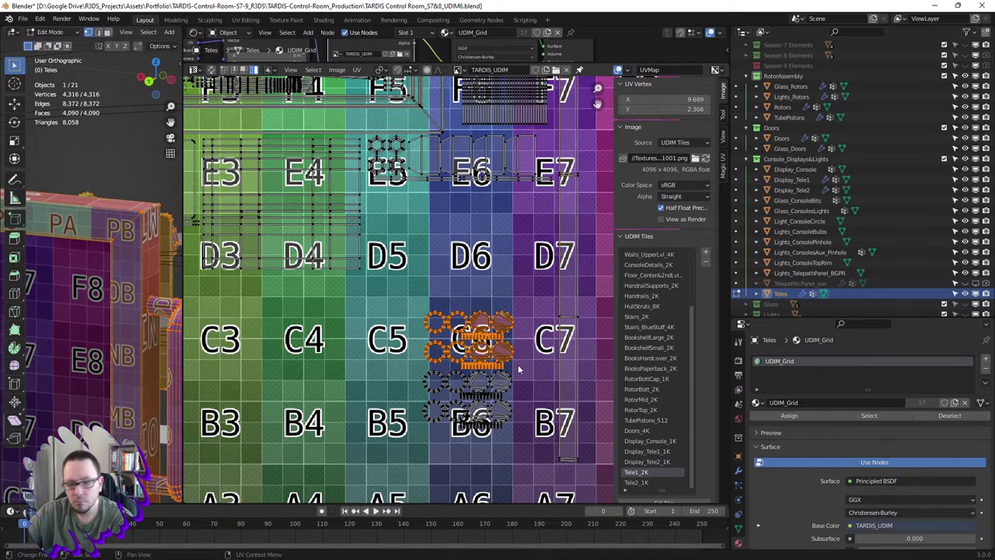
key("g")
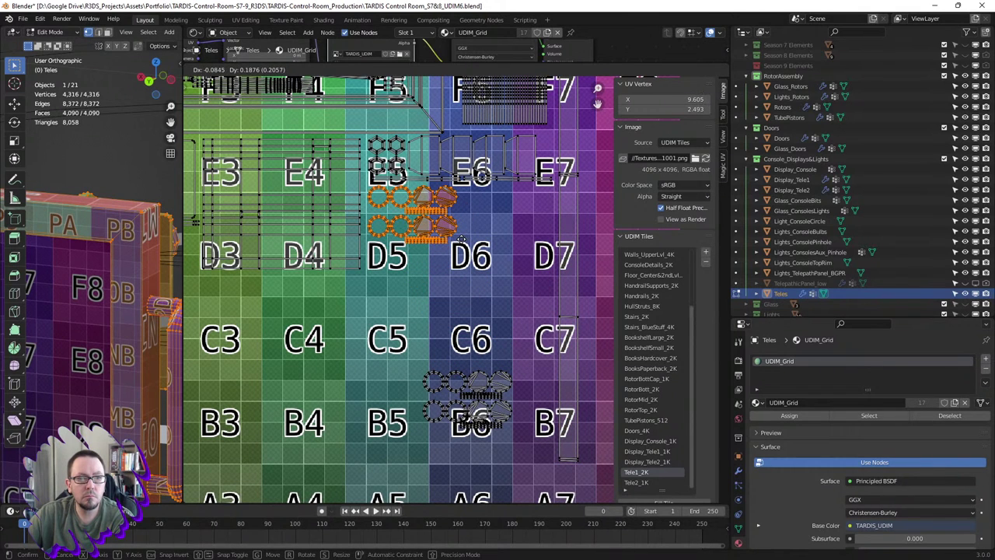
left_click(462, 241)
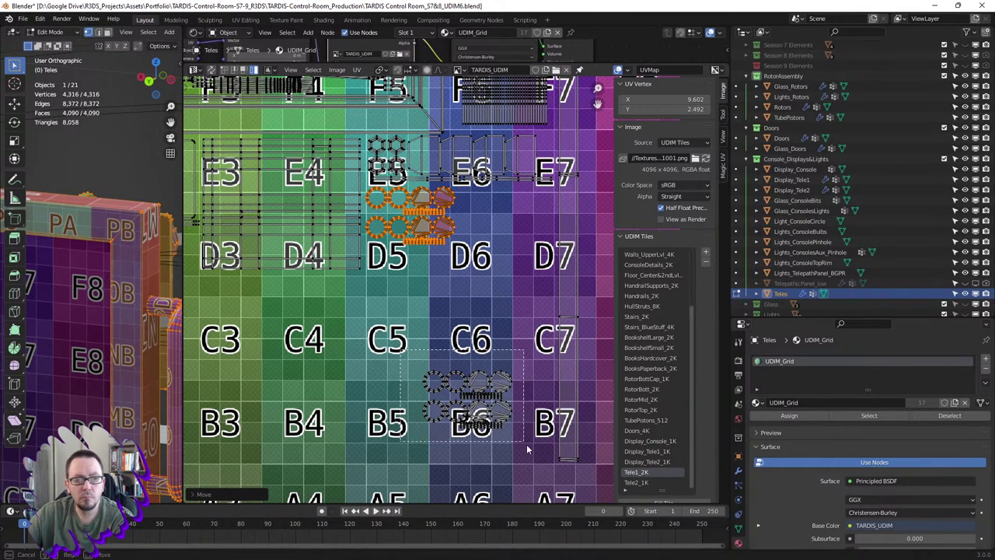
left_click_drag(402, 352, 532, 456)
key("g")
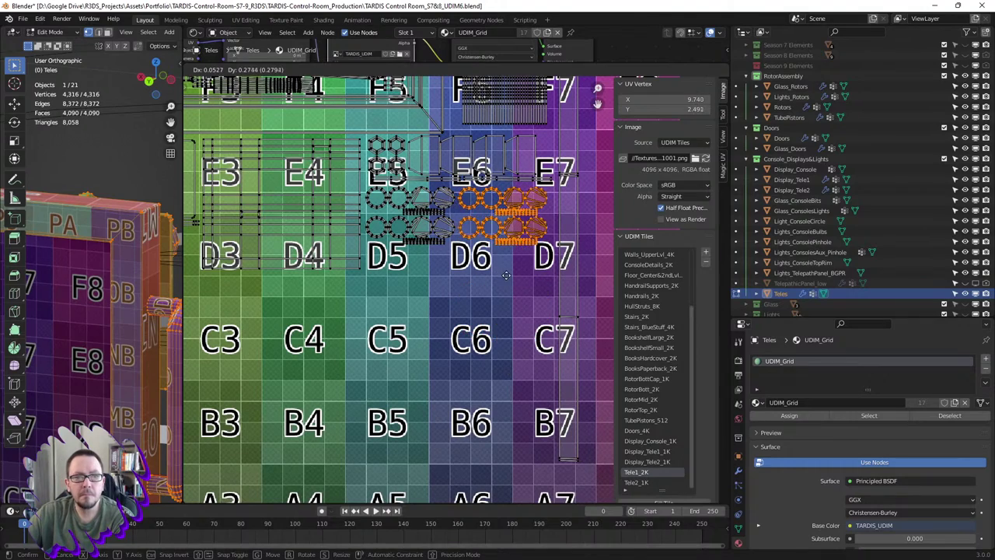
left_click(510, 280)
- Move the thin strip from the right edge to the far left of the tile
scroll(509, 280, "down", 5)
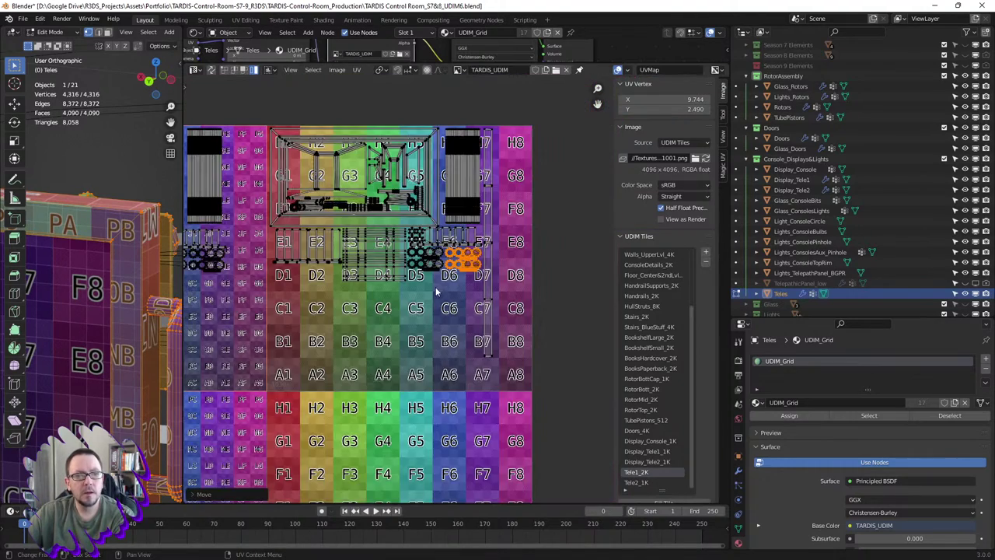
middle_click_drag(427, 348, 494, 352)
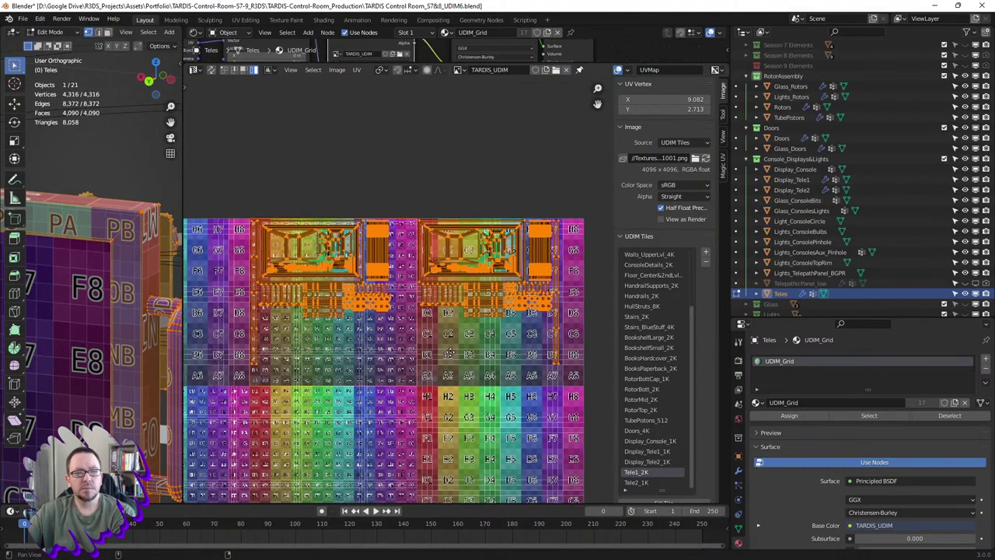
left_click(564, 341)
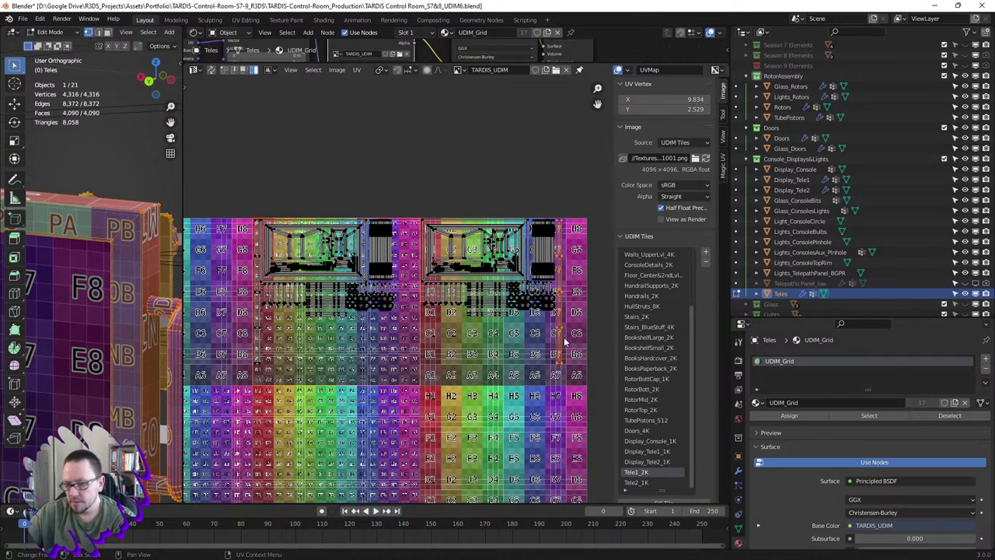
key("g")
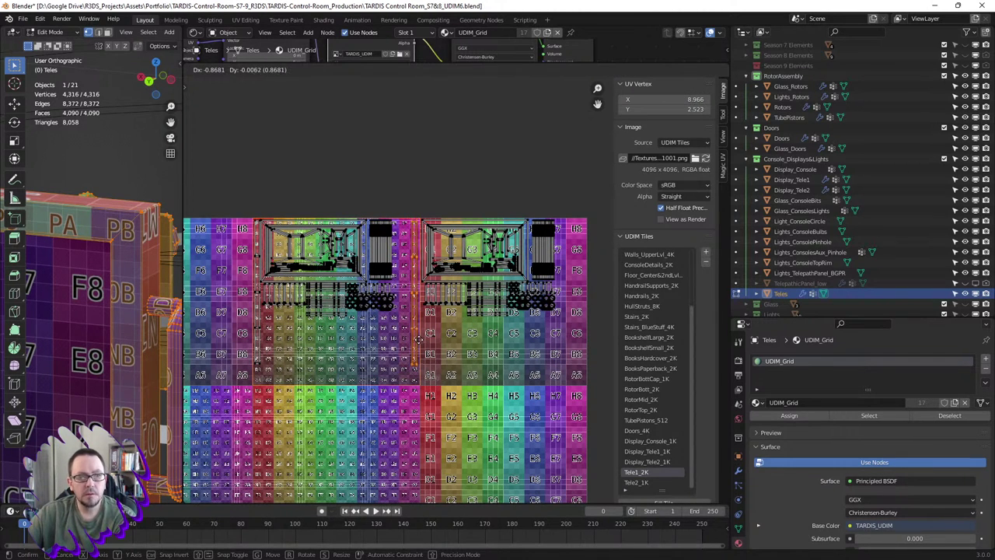
left_click(264, 342)
- Move the selected strip upward at the tile's left side
scroll(260, 229, "up", 4)
scroll(276, 222, "up", 1)
scroll(276, 221, "down", 1)
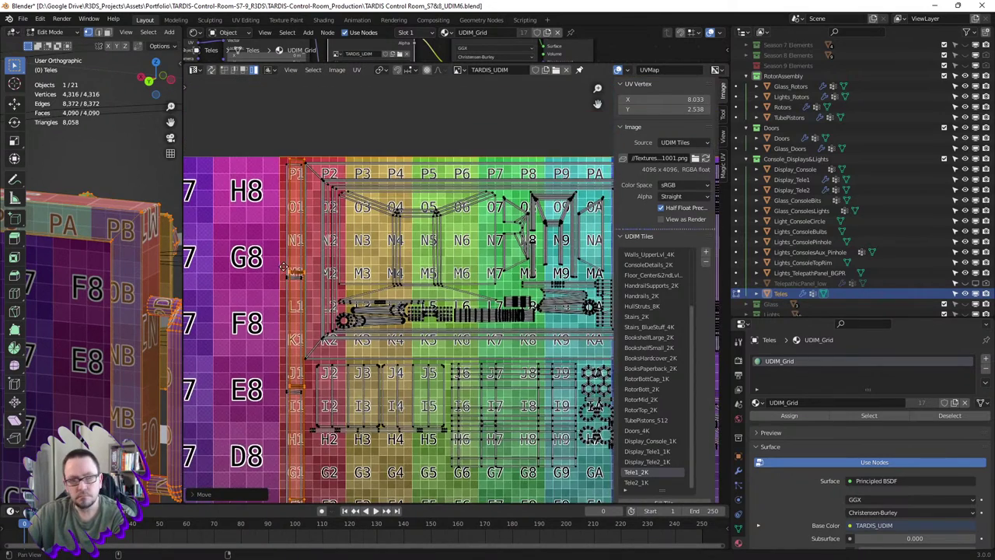
scroll(276, 222, "down", 1)
key("g")
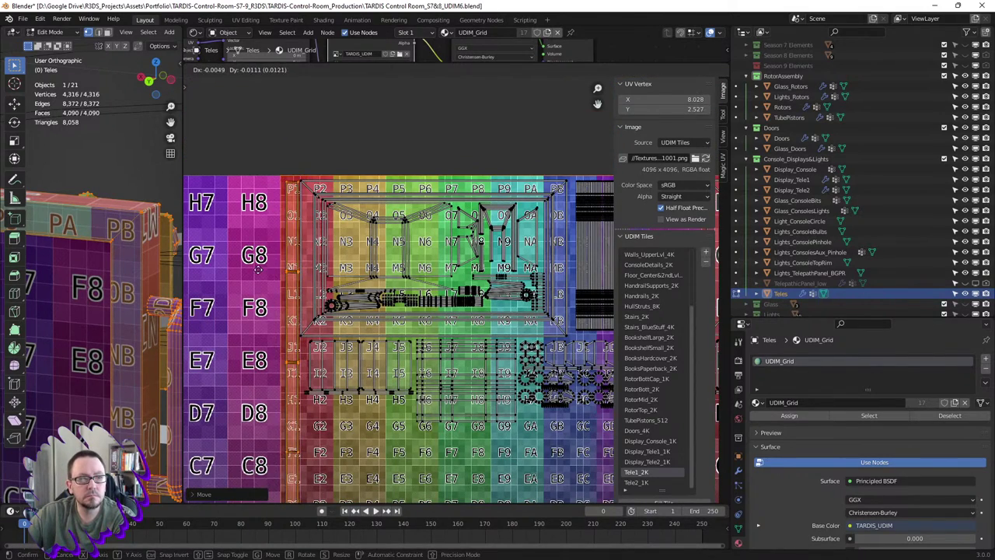
left_click(256, 268)
- Slide the strip horizontally along X and tilt the 3D view to check it
scroll(248, 263, "down", 3)
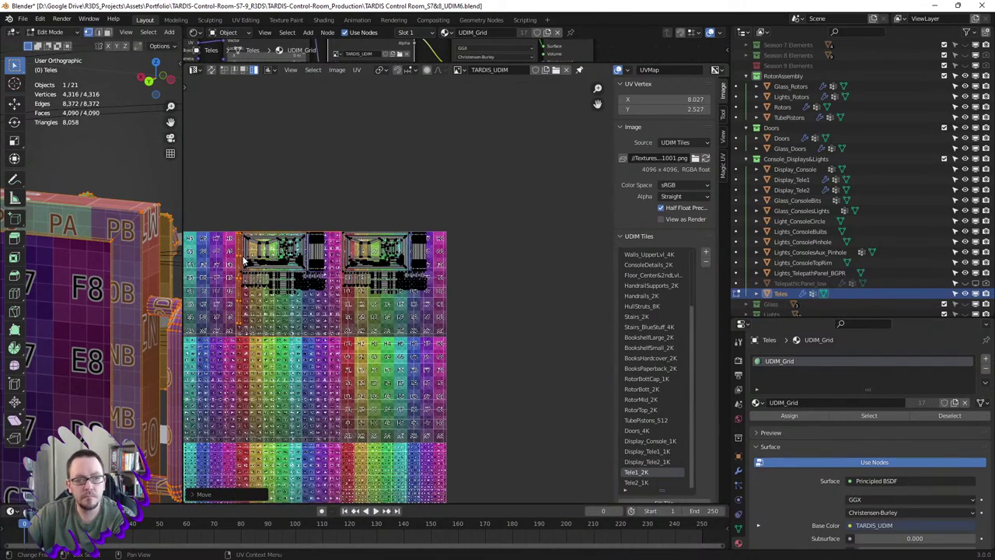
key("g")
key("x")
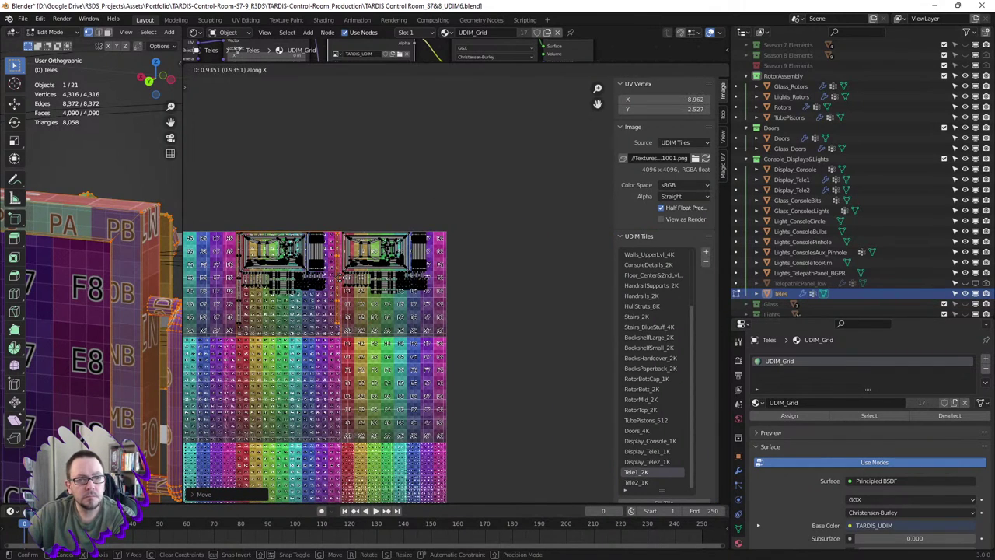
left_click(339, 278)
mouse_move(156, 256)
middle_mouse_down()
mouse_move(111, 262)
mouse_move(112, 281)
mouse_move(150, 277)
middle_mouse_up()
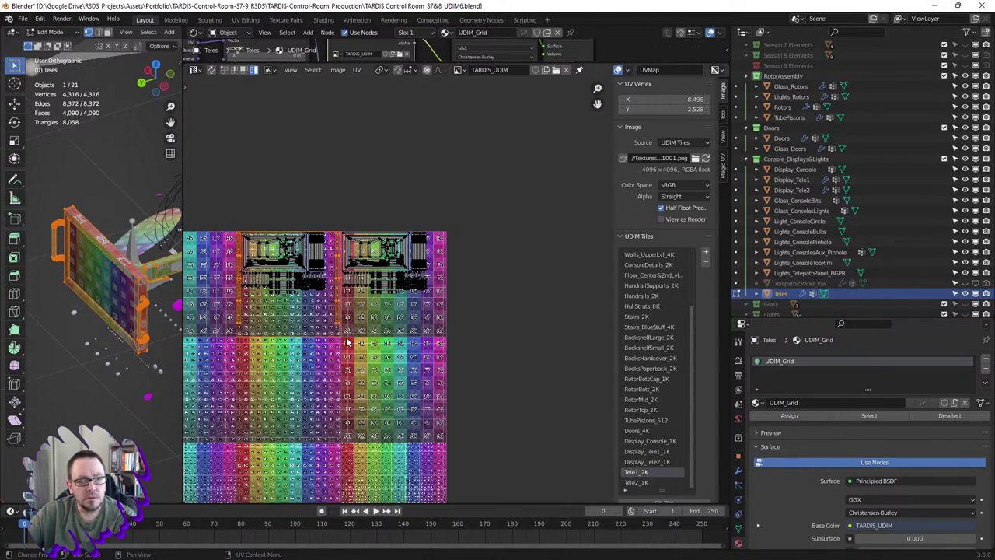
- Nudge the selected Teles UVs about 0.005 along X
scroll(239, 295, "up", 3)
scroll(239, 296, "up", 1)
key("g")
key("y")
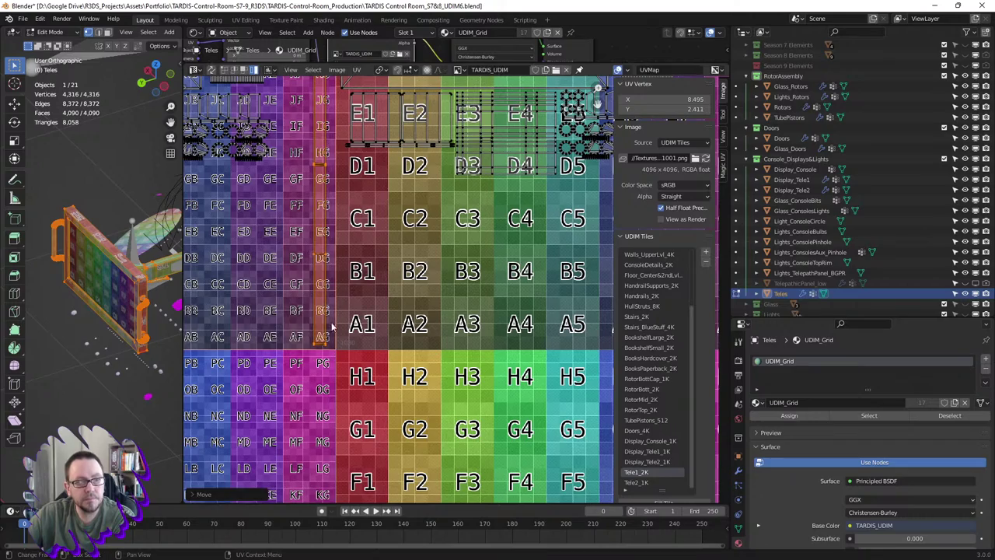
key("x")
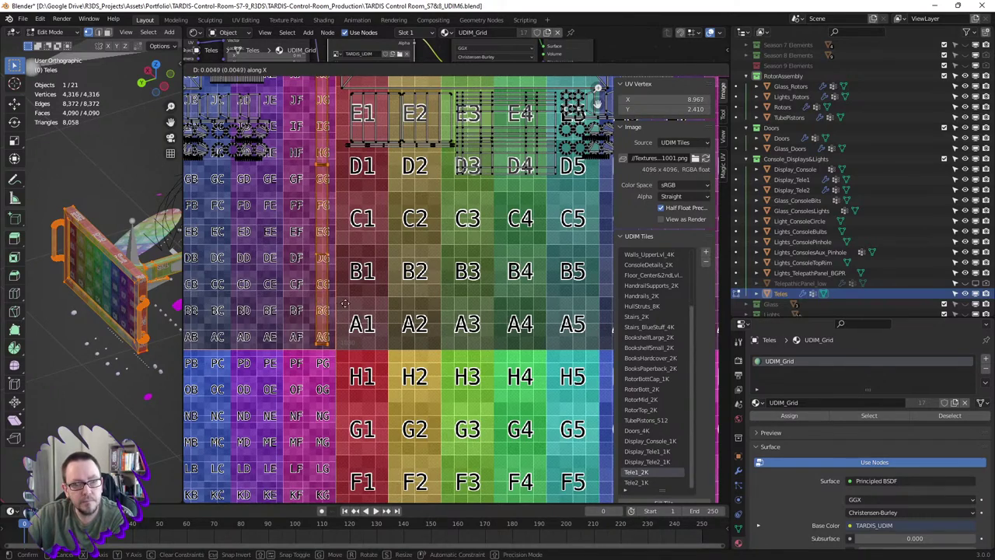
left_click(318, 300)
- Zoom the UV editor and box-select vertices at the island's left edge and right-hand tiles
scroll(287, 290, "down", 5)
scroll(286, 291, "up", 2)
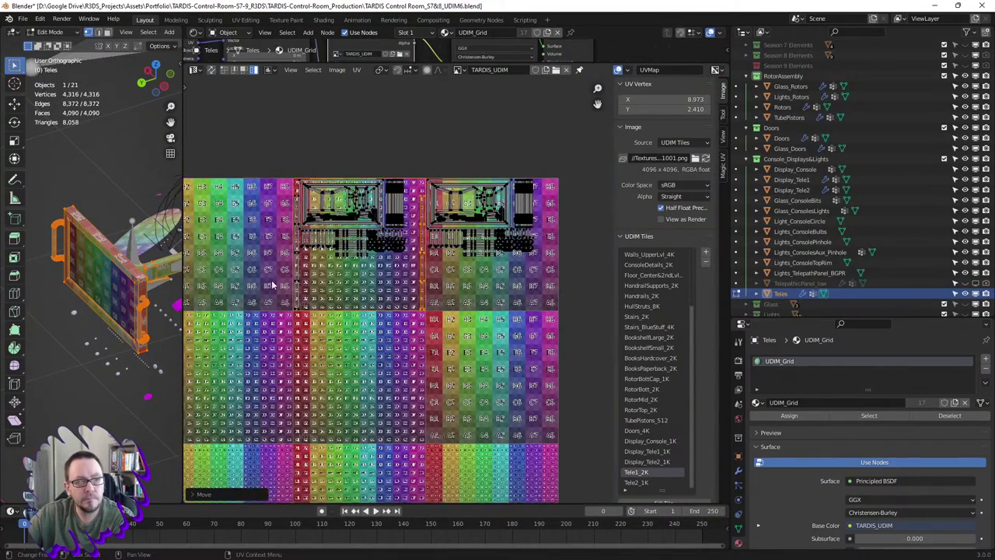
scroll(292, 290, "up", 2)
scroll(299, 288, "up", 2)
scroll(309, 287, "up", 1)
scroll(308, 286, "down", 3)
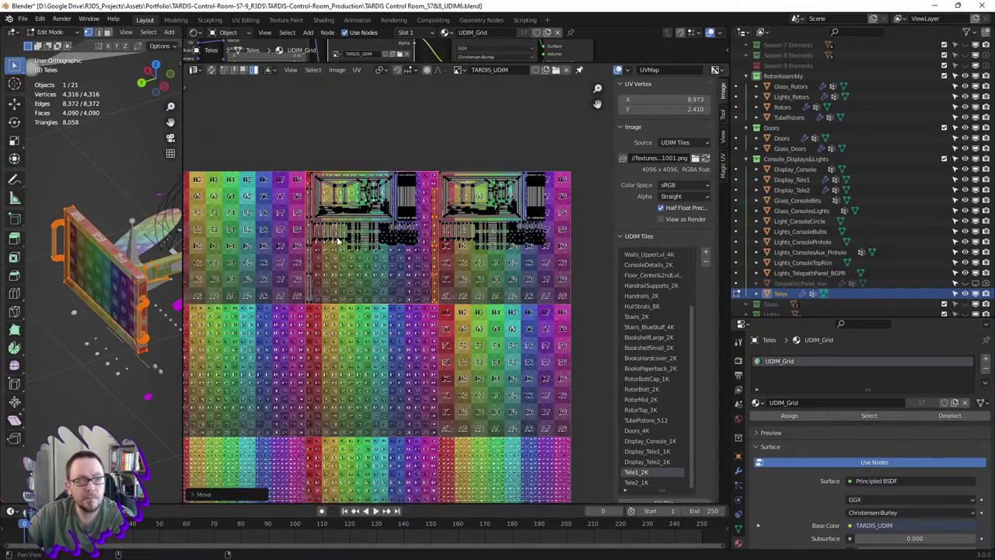
scroll(373, 233, "up", 1)
scroll(403, 222, "up", 2)
scroll(403, 222, "up", 1)
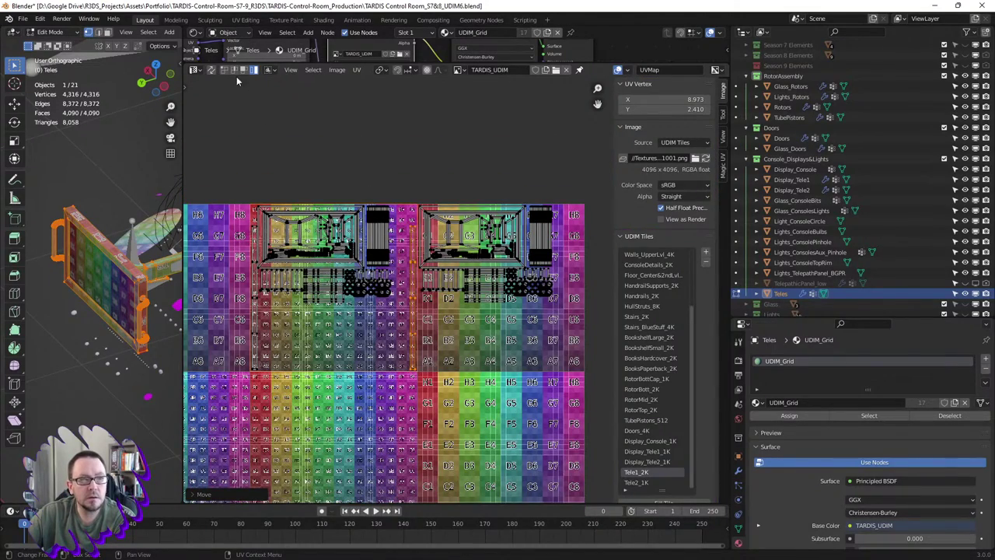
scroll(244, 238, "up", 2)
scroll(244, 237, "up", 1)
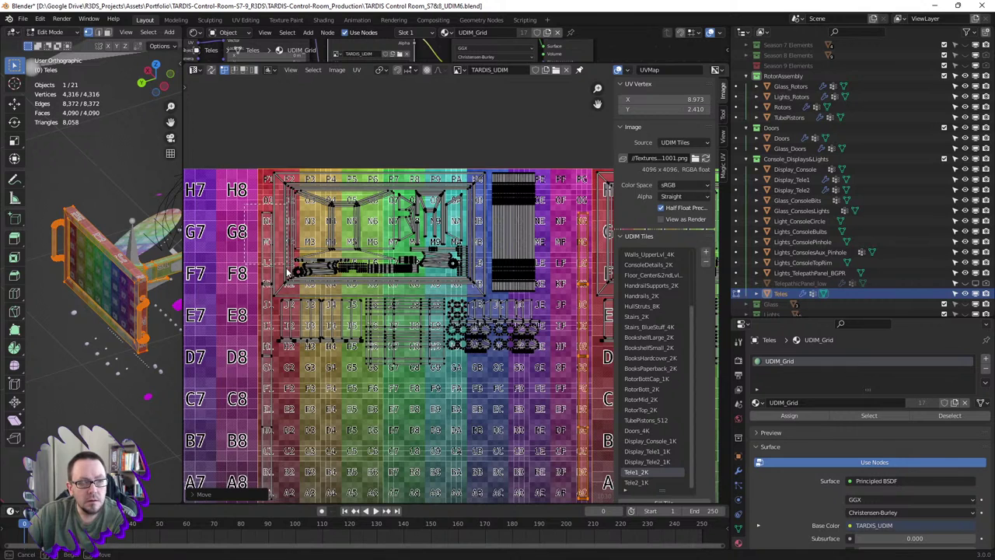
left_click_drag(244, 202, 276, 290)
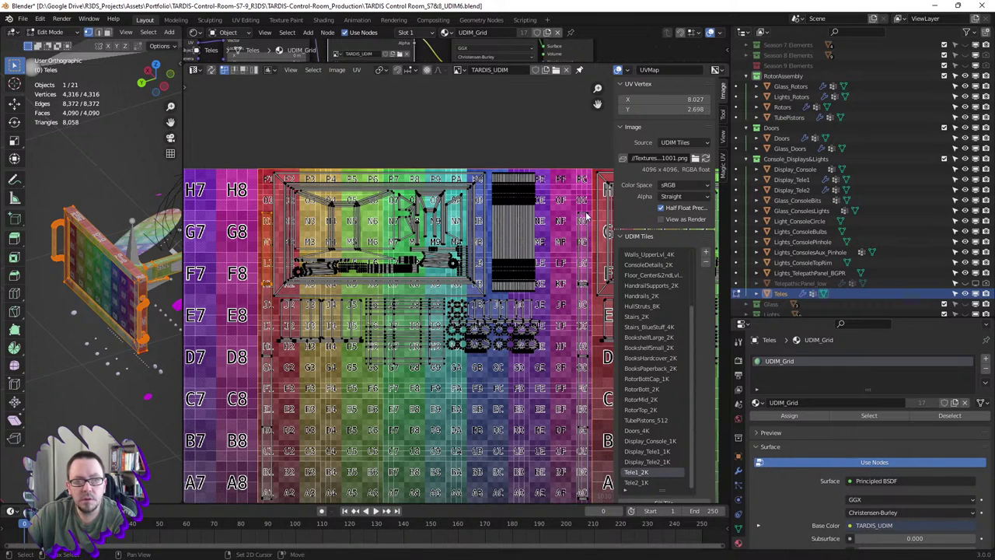
left_click_drag(571, 198, 594, 294)
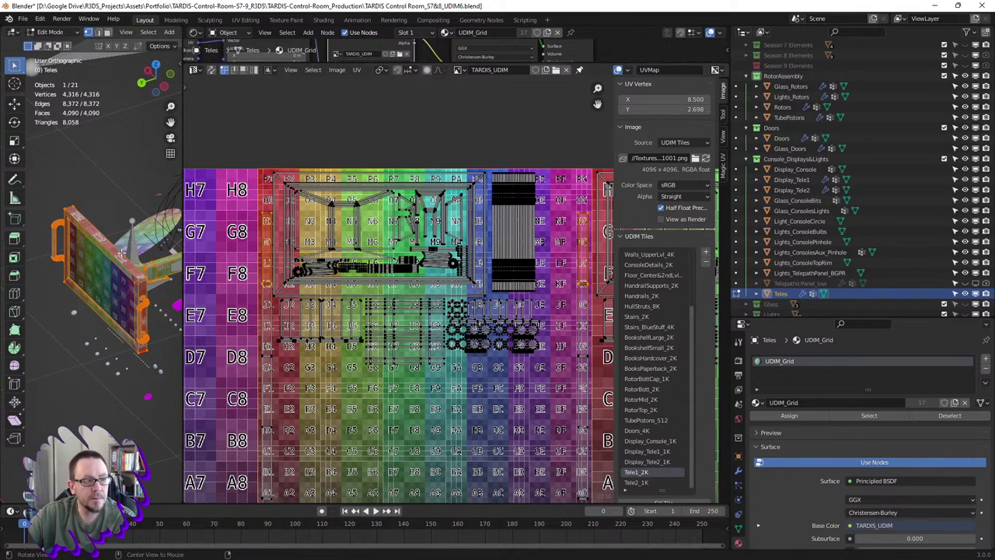
- Set the 3D view to top view and orbit around the Teles object
key("KP_Decimal")
key("KP_7")
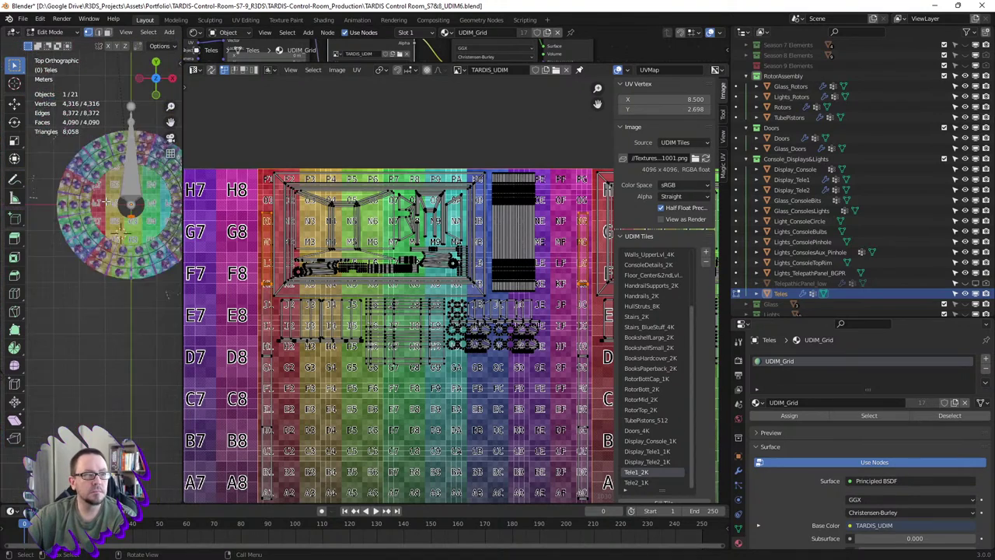
scroll(101, 266, "up", 3)
scroll(102, 266, "up", 2)
middle_click_drag(120, 258, 119, 298)
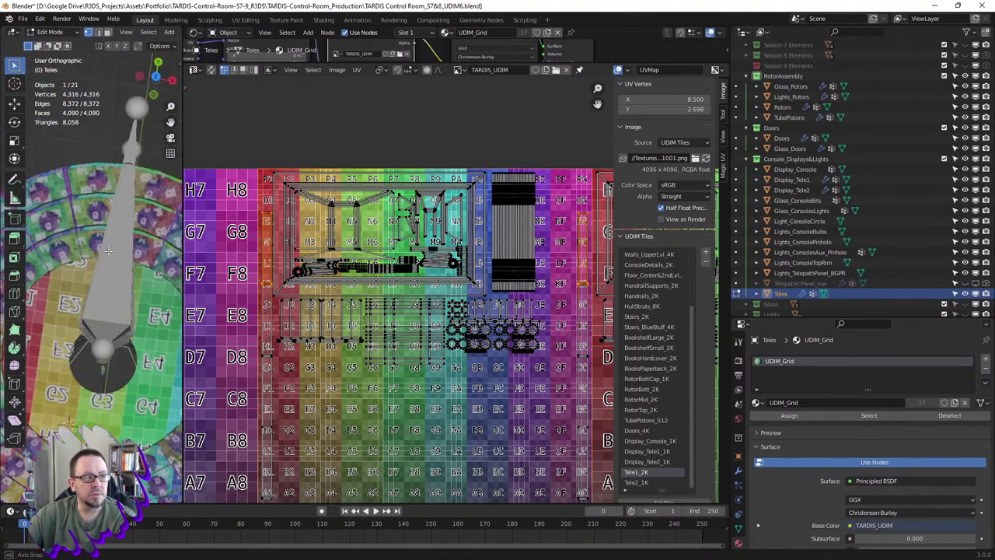
scroll(119, 297, "down", 2)
scroll(121, 294, "down", 2)
scroll(122, 288, "down", 1)
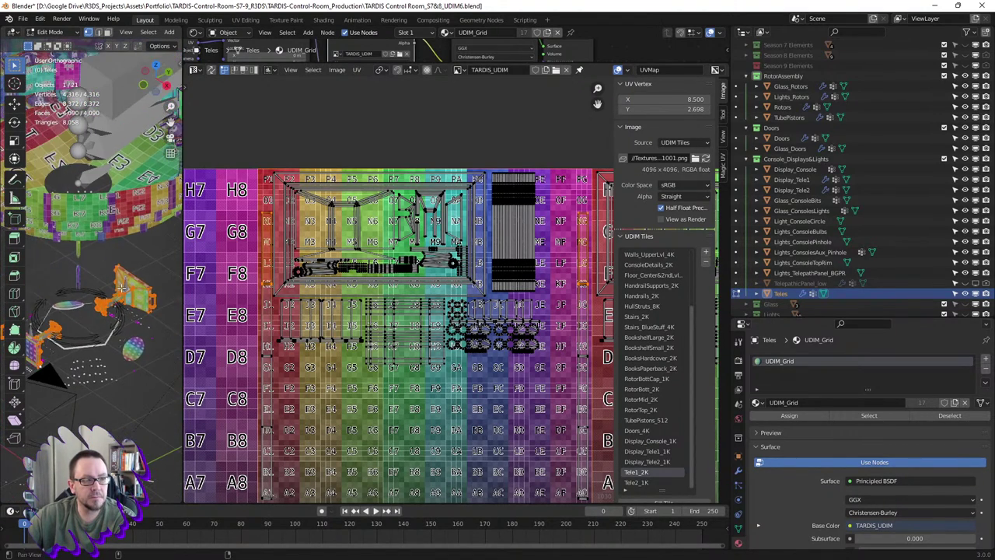
mouse_move(82, 304)
middle_mouse_down()
mouse_move(126, 272)
mouse_move(109, 284)
mouse_move(92, 272)
middle_mouse_up()
scroll(126, 271, "up", 4)
scroll(126, 272, "down", 2)
scroll(126, 272, "down", 3)
scroll(108, 284, "up", 3)
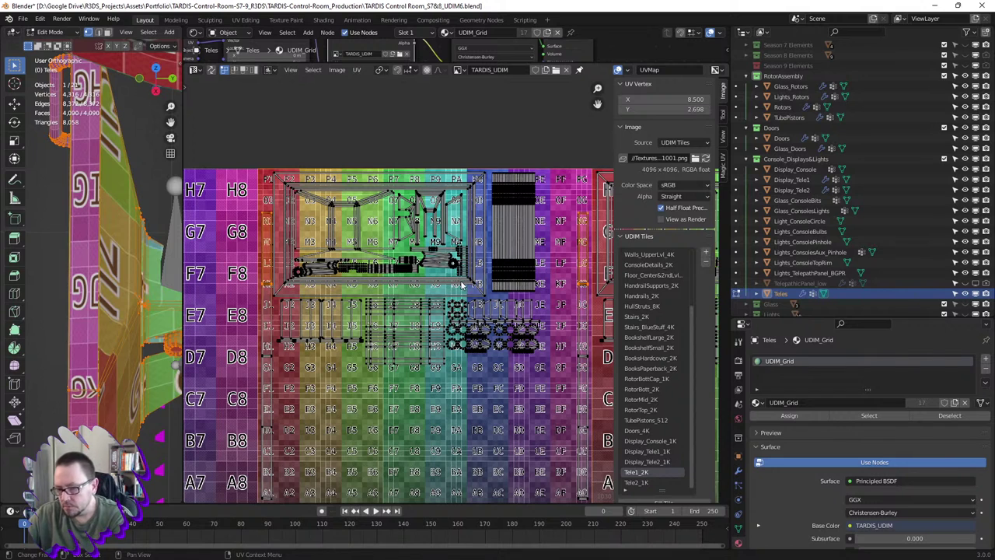
- Raise the selected UVs slightly along the Y axis
key("g")
key("y")
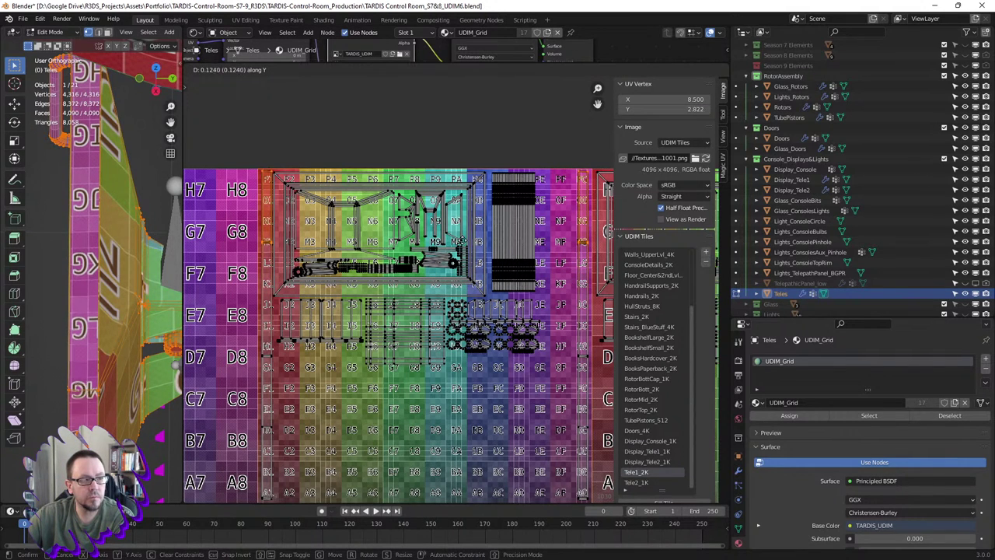
key("Escape")
key("g")
key("y")
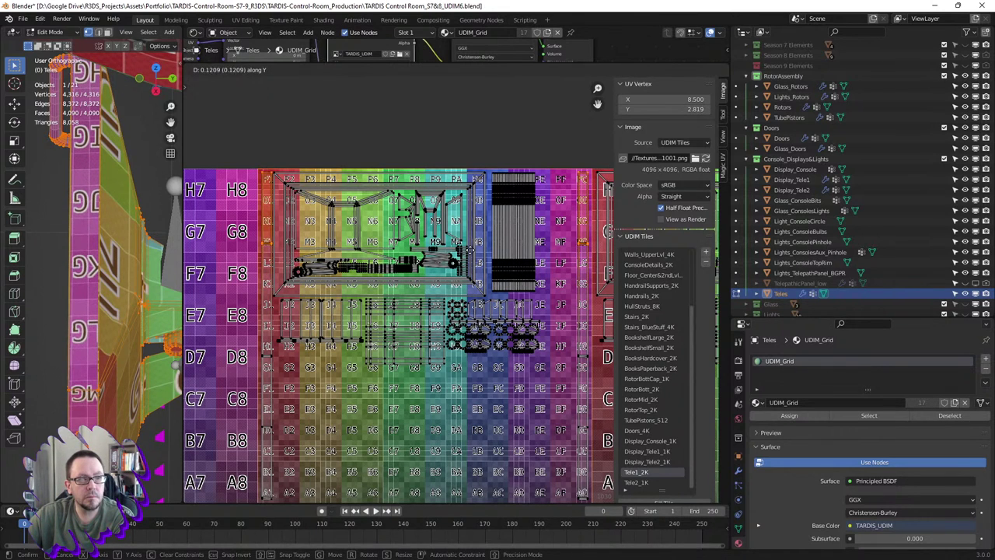
left_click(471, 253)
- Clear the UV selection and bring the upper UDIM tiles into view
scroll(455, 341, "down", 1)
middle_click_drag(402, 317, 404, 293)
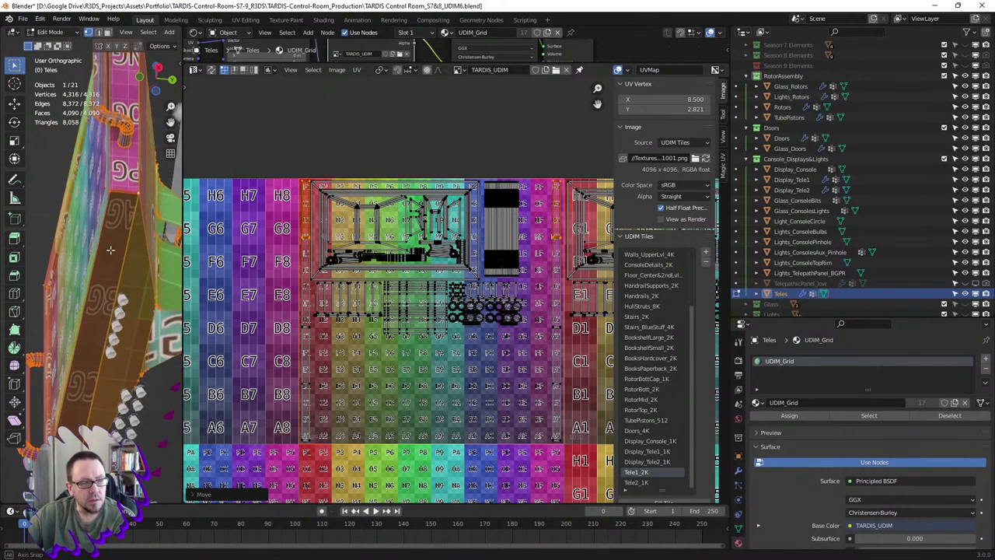
middle_click_drag(100, 364, 171, 327)
left_click(325, 302)
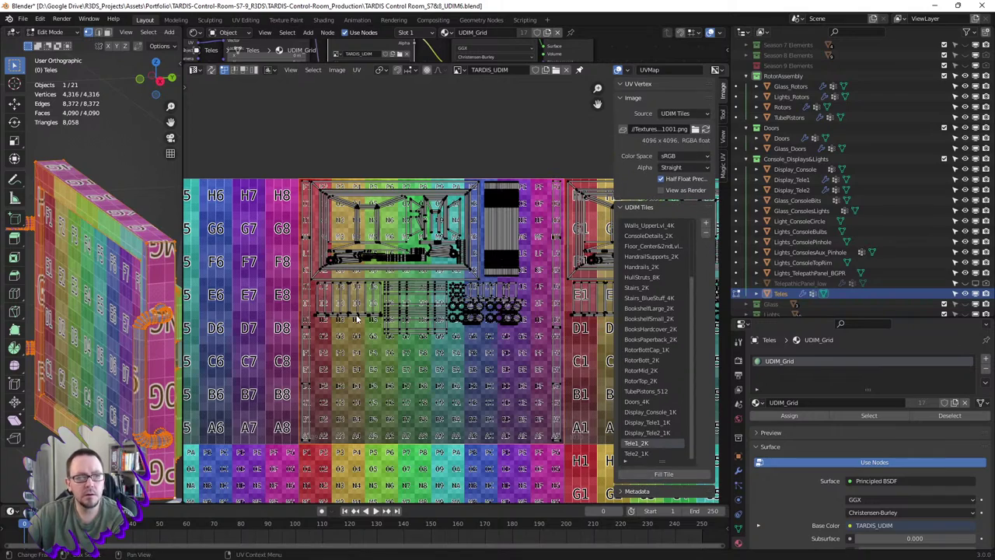
scroll(502, 362, "down", 1)
scroll(498, 354, "down", 1)
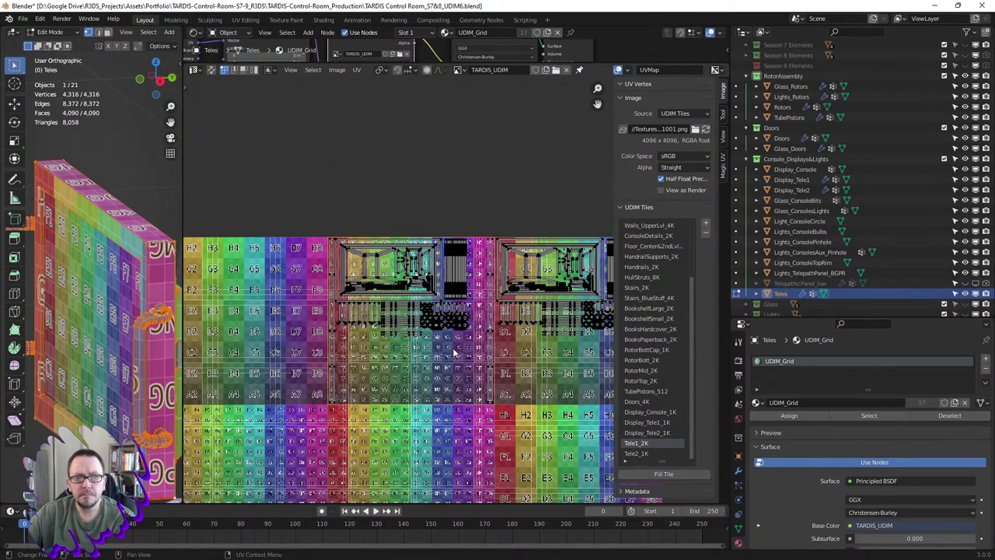
middle_click_drag(497, 354, 471, 317)
scroll(493, 309, "up", 1)
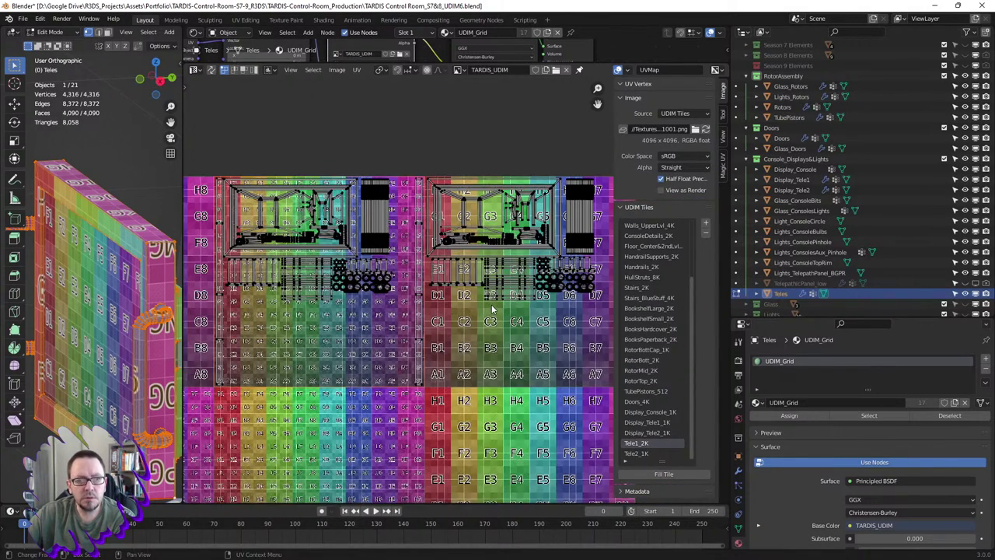
- Slide the narrow vertical UV strip sideways along X and select the right black strip
left_click(382, 208)
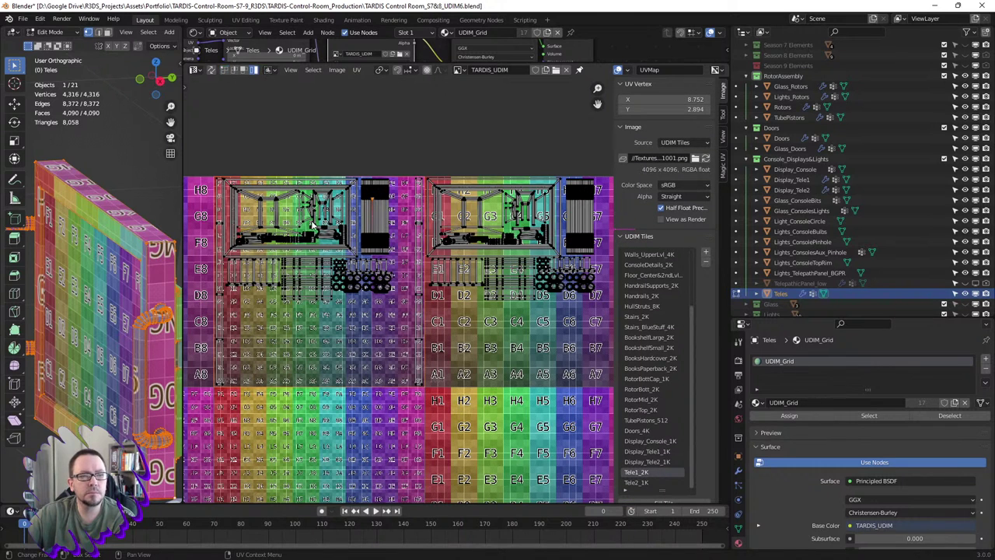
left_click(372, 215)
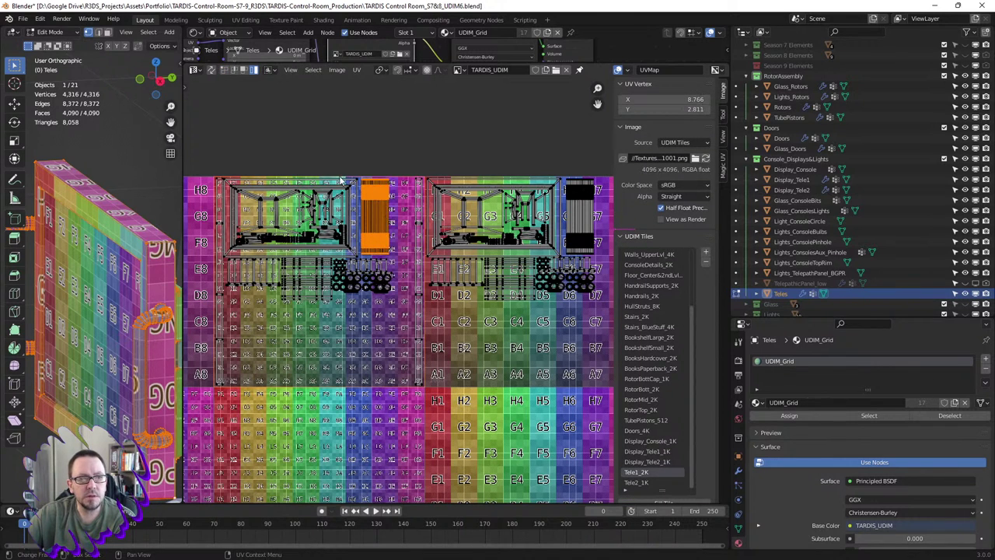
scroll(393, 210, "up", 3)
key("g")
key("x")
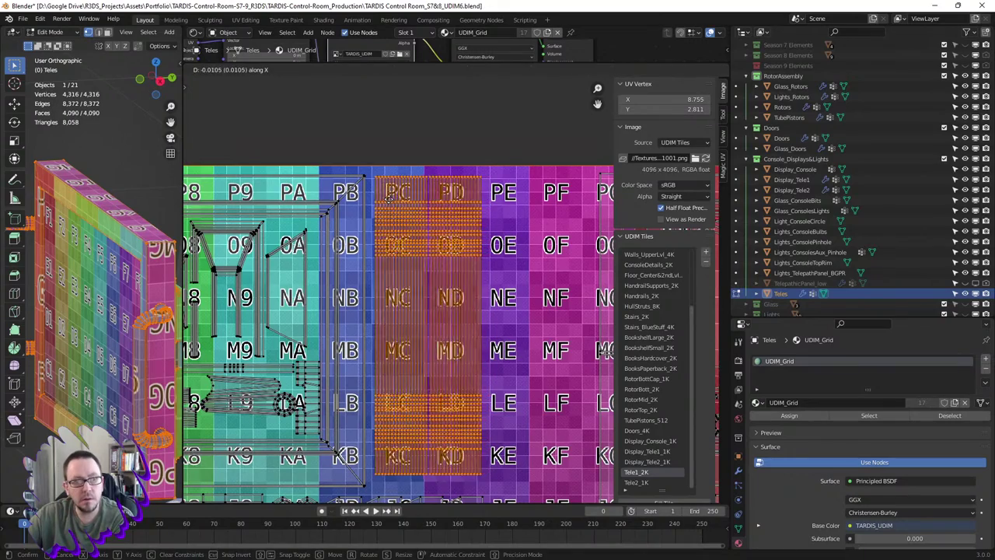
left_click(395, 199)
scroll(414, 208, "down", 4)
scroll(414, 208, "down", 1)
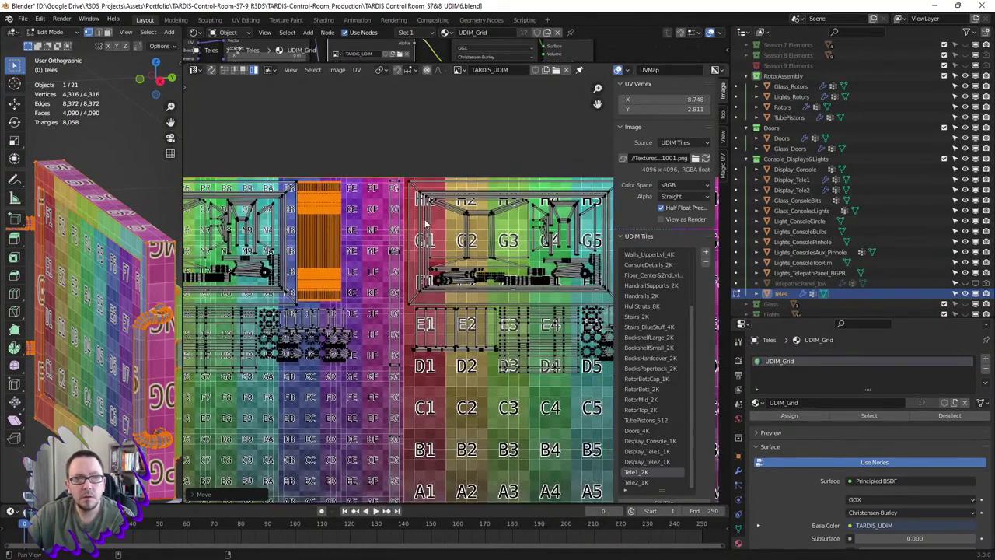
scroll(482, 230, "down", 1)
left_click(567, 225)
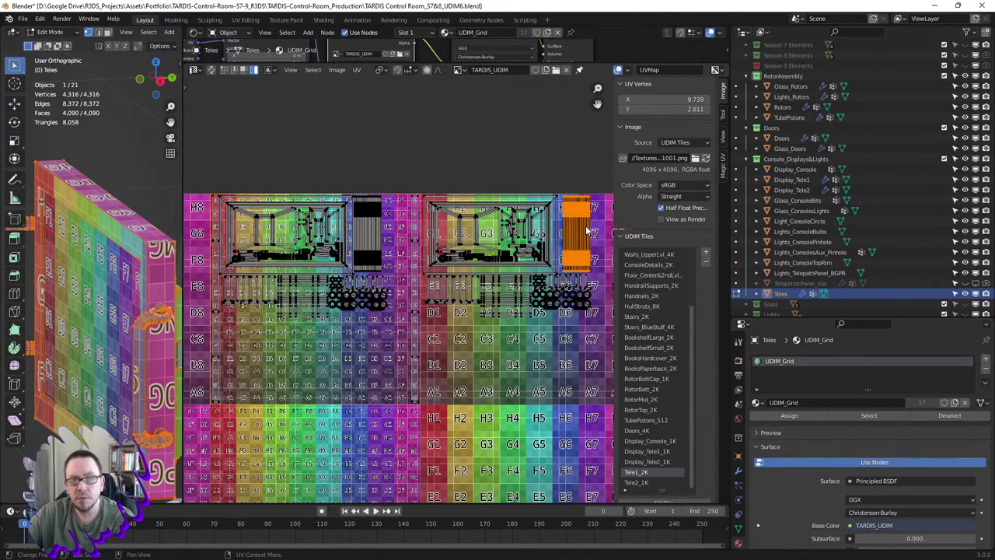
- Slide the black UV strip sideways along X into place
key("g")
key("x")
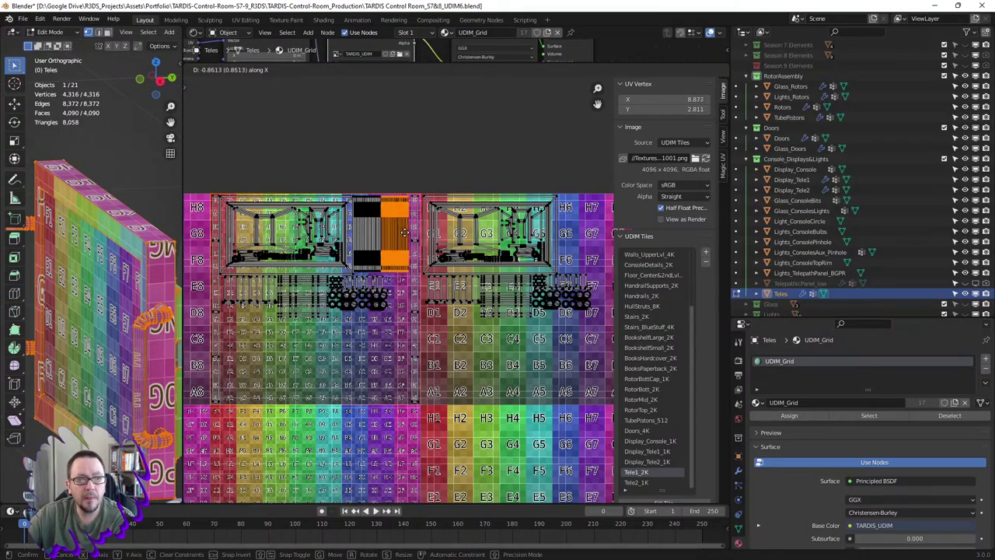
left_click(405, 232)
scroll(399, 221, "up", 4)
scroll(400, 221, "up", 2)
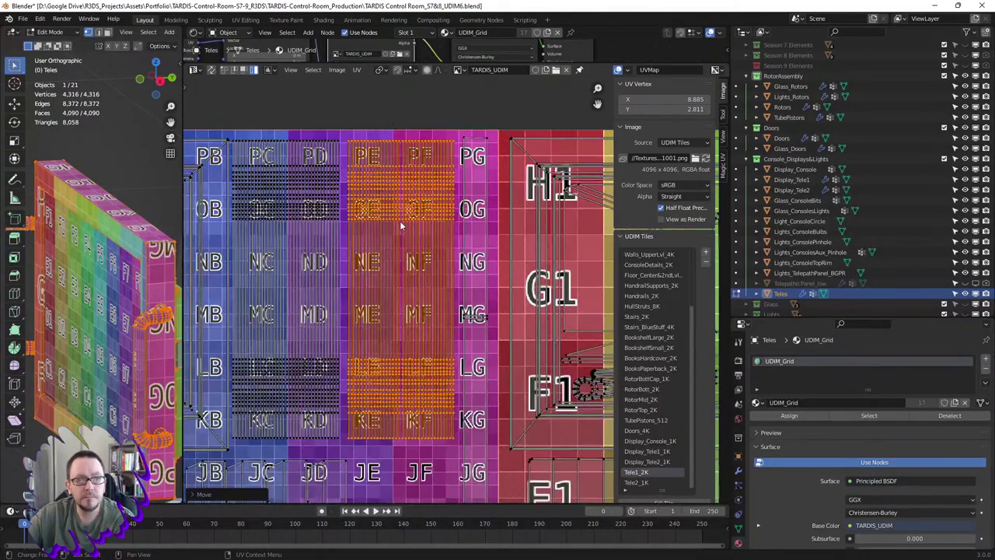
scroll(399, 221, "down", 5)
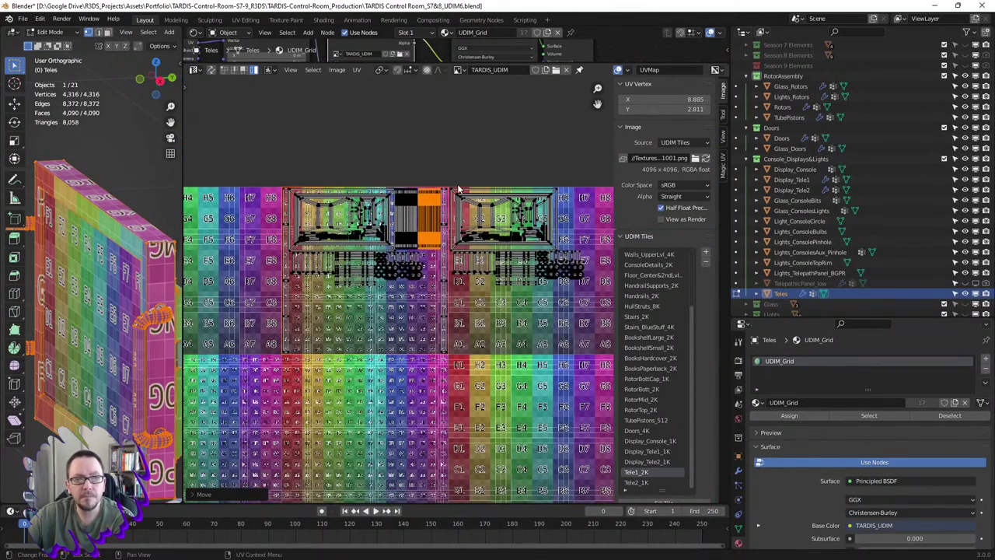
- Move the upper-right UV island lower within the tile
left_click_drag(454, 173, 556, 250)
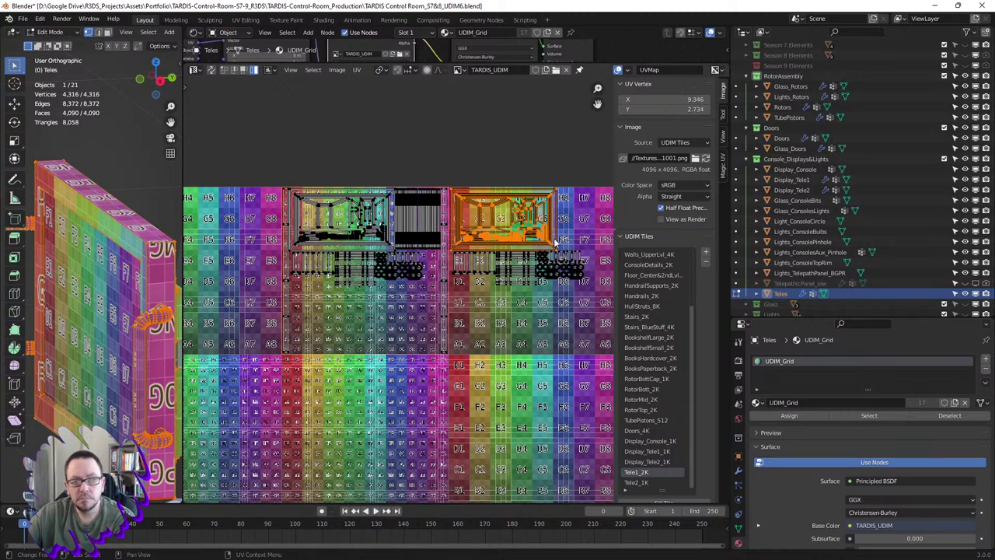
key("g")
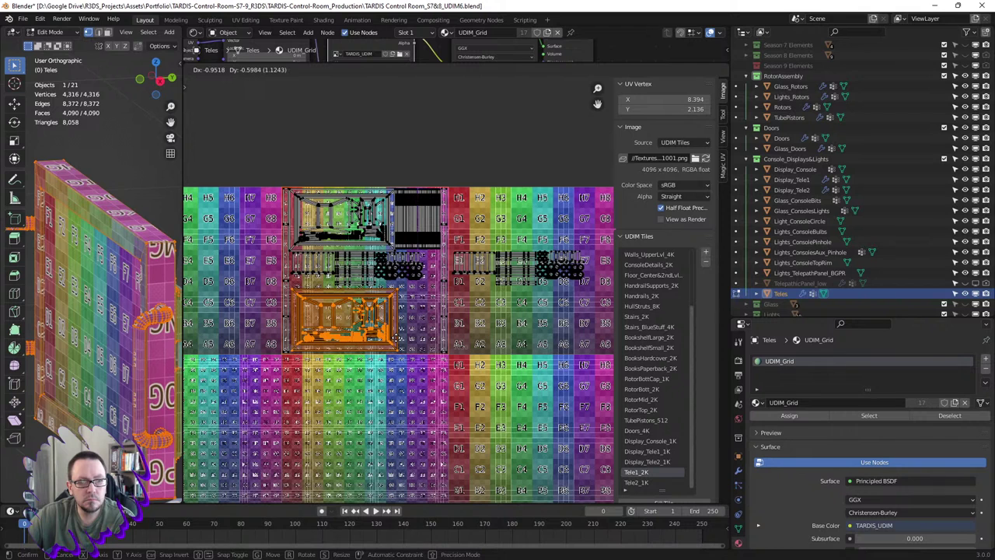
left_click(397, 340)
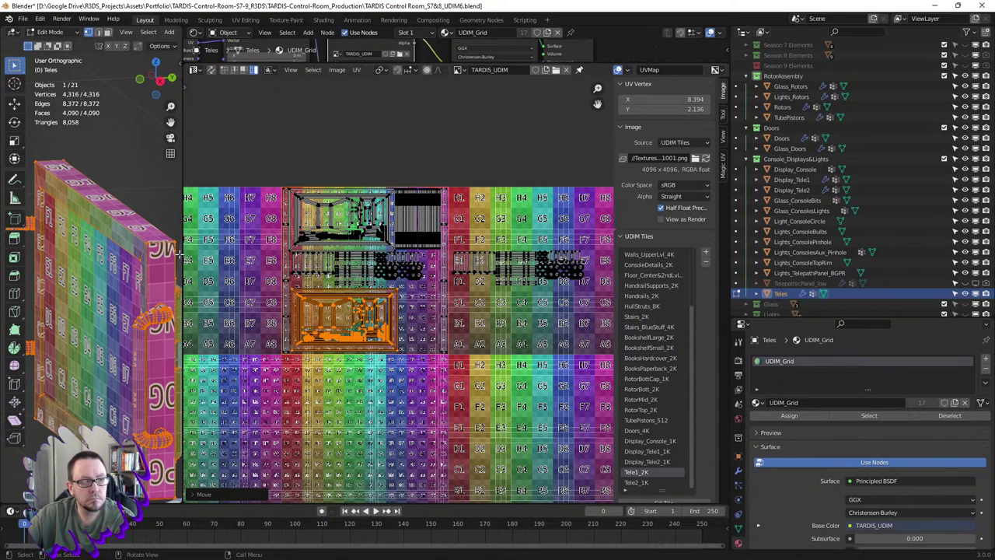
mouse_move(117, 392)
middle_mouse_down()
mouse_move(85, 389)
mouse_move(133, 388)
middle_mouse_up()
scroll(498, 245, "up", 1)
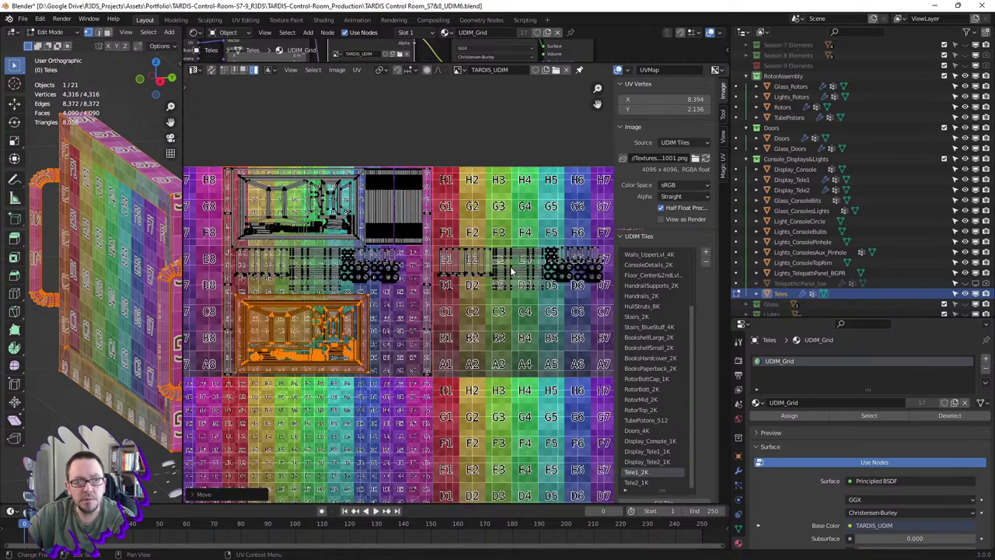
scroll(506, 233, "up", 1)
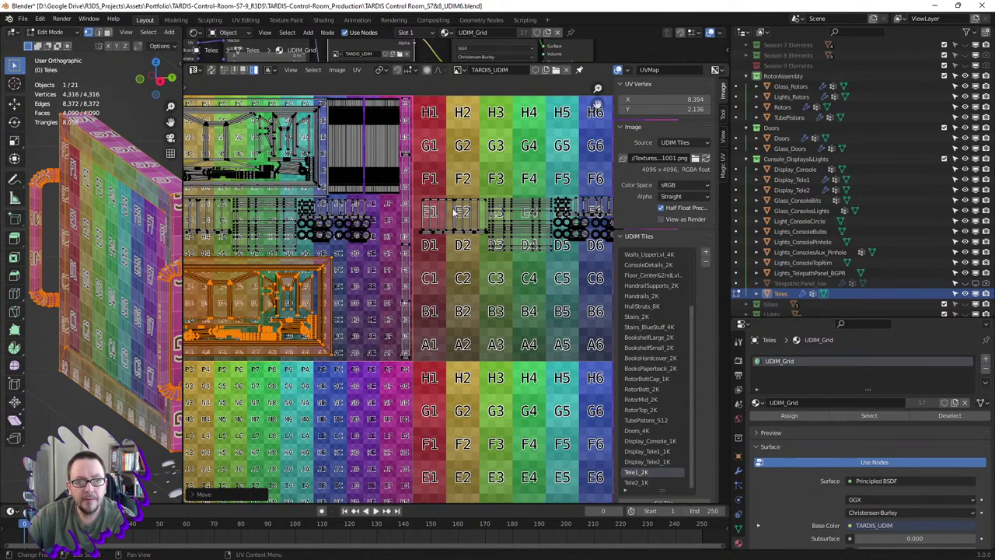
- Drop the stray island from outside the tile about 0.25 down into the bottom row
left_click(457, 214)
key("g")
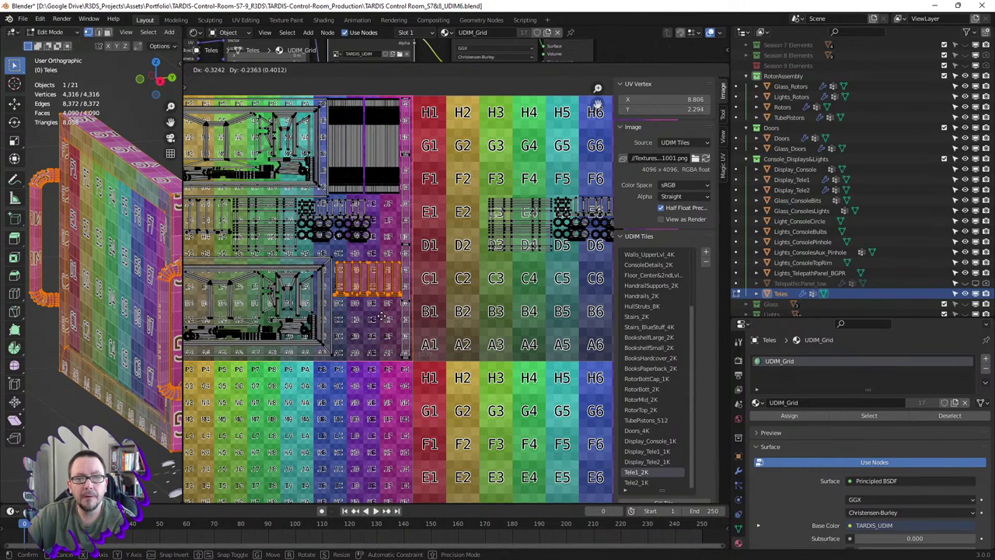
left_click(381, 315)
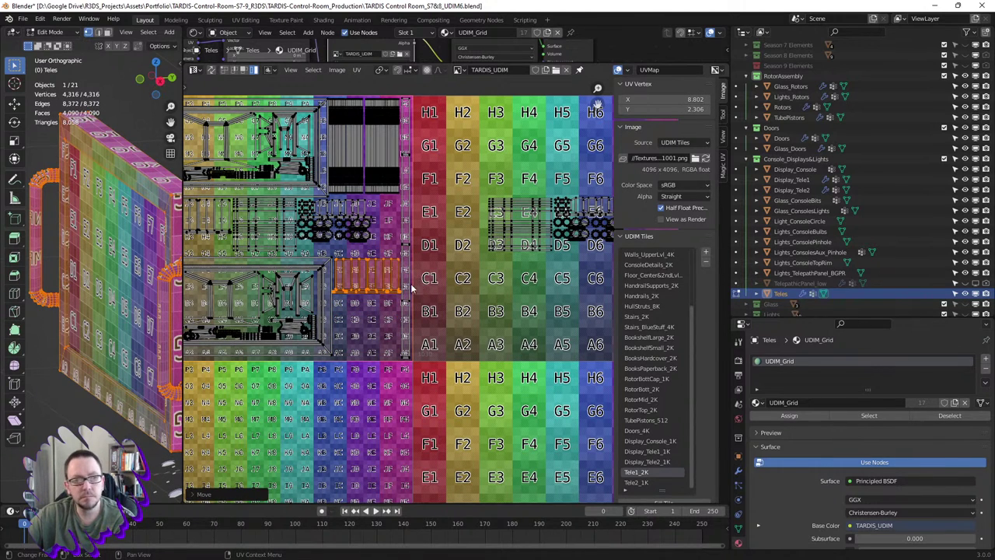
scroll(364, 287, "up", 3)
scroll(366, 290, "up", 1)
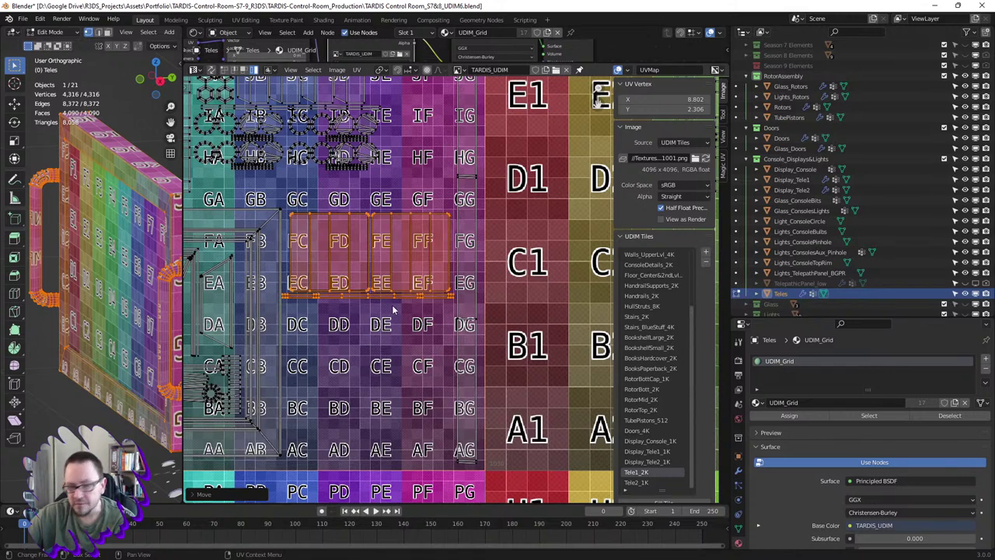
key("g")
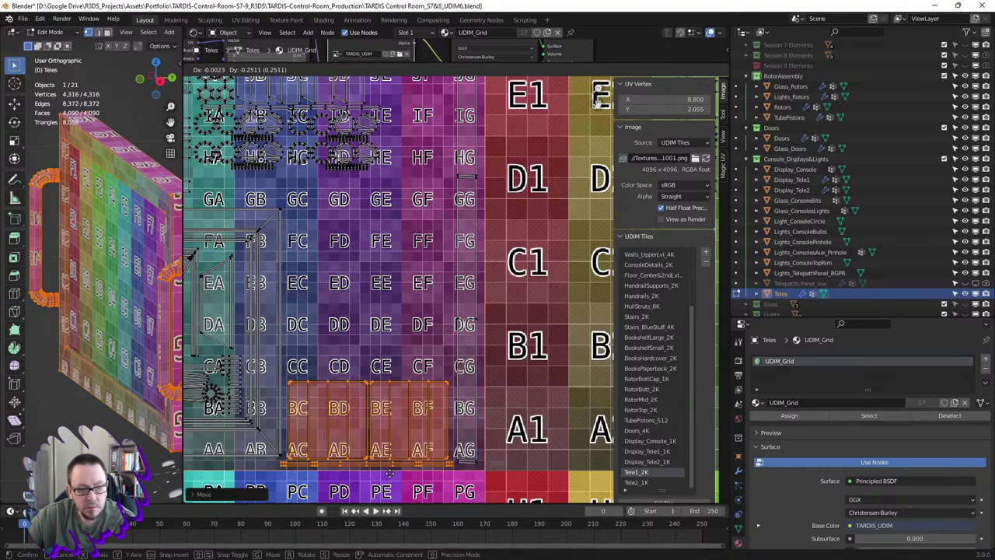
left_click(389, 472)
scroll(381, 391, "down", 3)
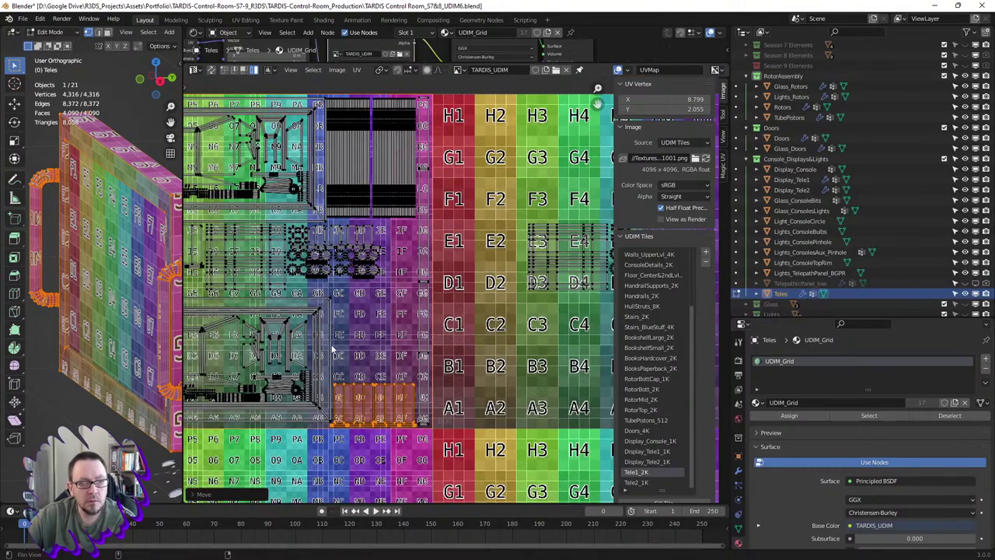
middle_click_drag(332, 351, 432, 313)
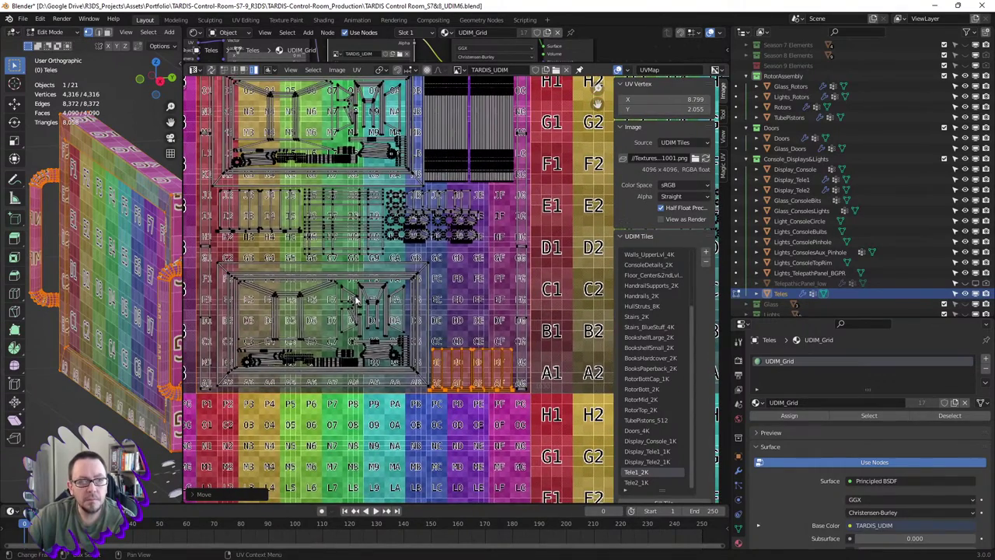
- Nudge the large central Teles UV island slightly upward along Y
mouse_move(288, 305)
left_mouse_down()
mouse_move(428, 387)
mouse_move(430, 379)
left_mouse_up()
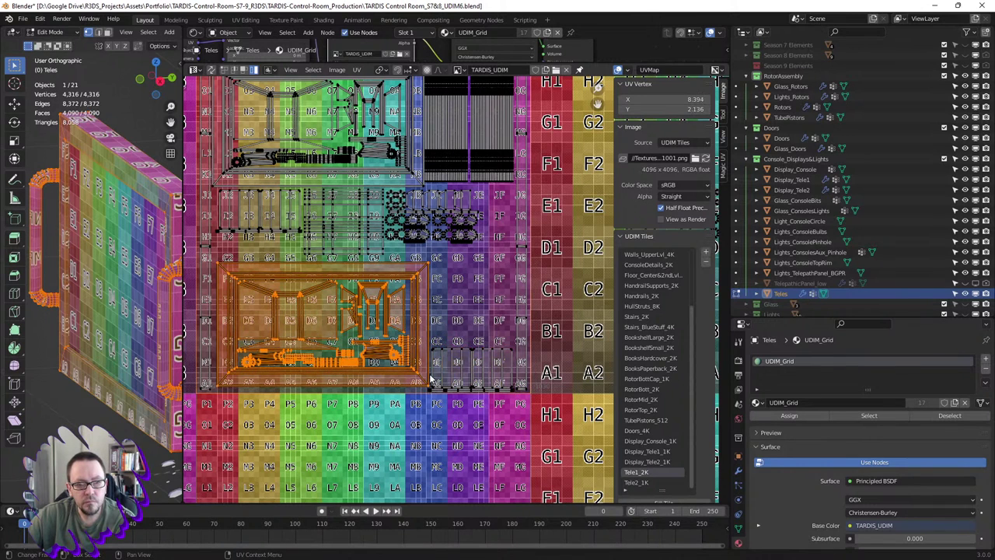
key("g")
key("y")
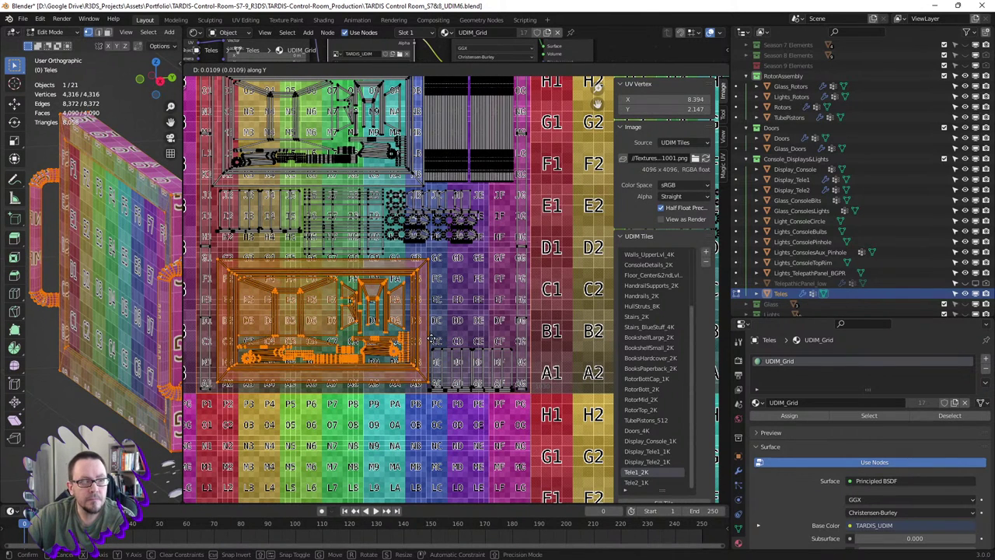
left_click(432, 339)
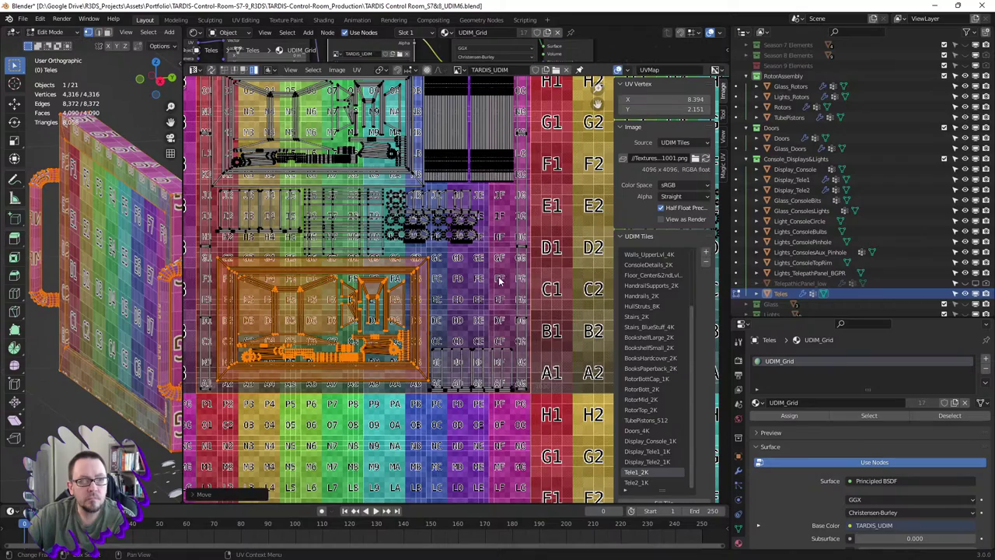
scroll(409, 239, "down", 2)
scroll(466, 257, "up", 4)
scroll(488, 268, "right", 2, "ctrl")
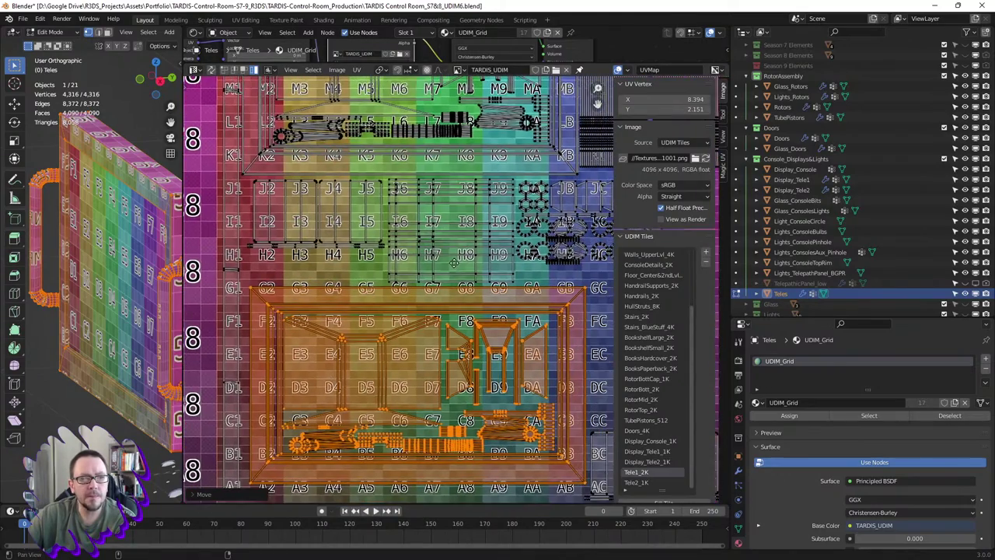
scroll(488, 268, "right", 3, "ctrl")
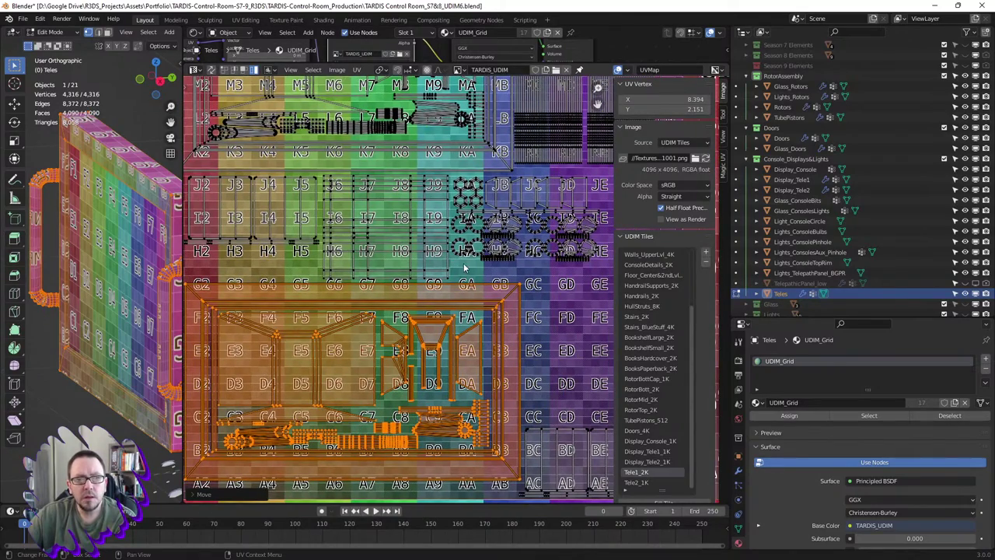
scroll(465, 268, "down", 2)
scroll(455, 266, "right", 2, "ctrl")
scroll(443, 265, "right", 2, "ctrl")
scroll(437, 263, "right", 2, "ctrl")
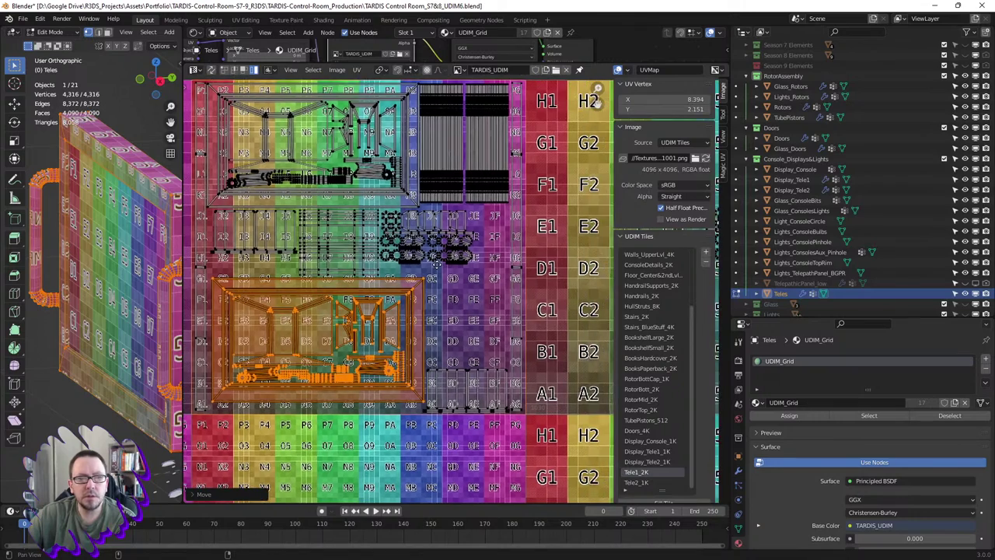
scroll(437, 263, "left", 2, "ctrl")
scroll(482, 269, "left", 1, "ctrl")
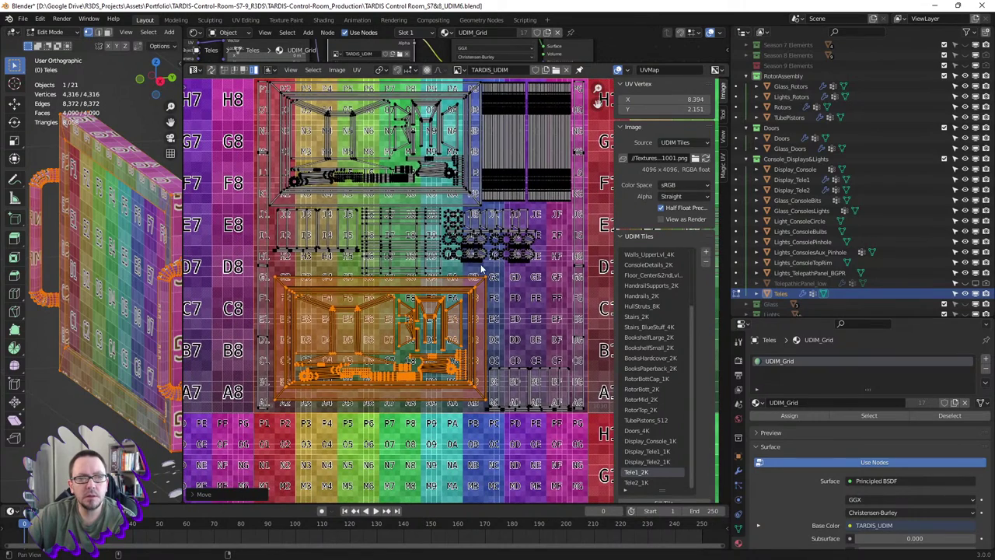
- Drag the gear-row island from the right-hand tile into the left tile
left_click(539, 244)
left_click_drag(539, 244, 358, 268)
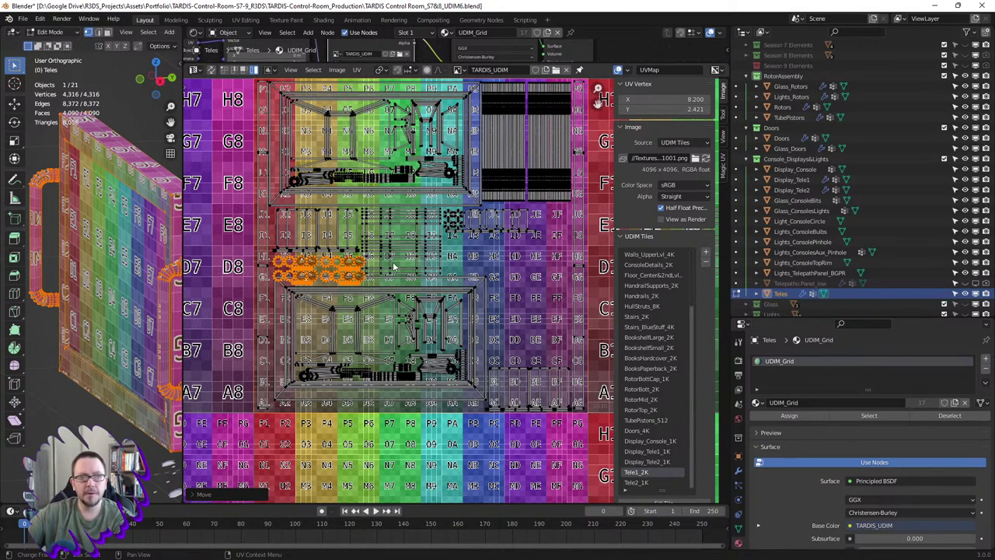
middle_click_drag(519, 289, 296, 273)
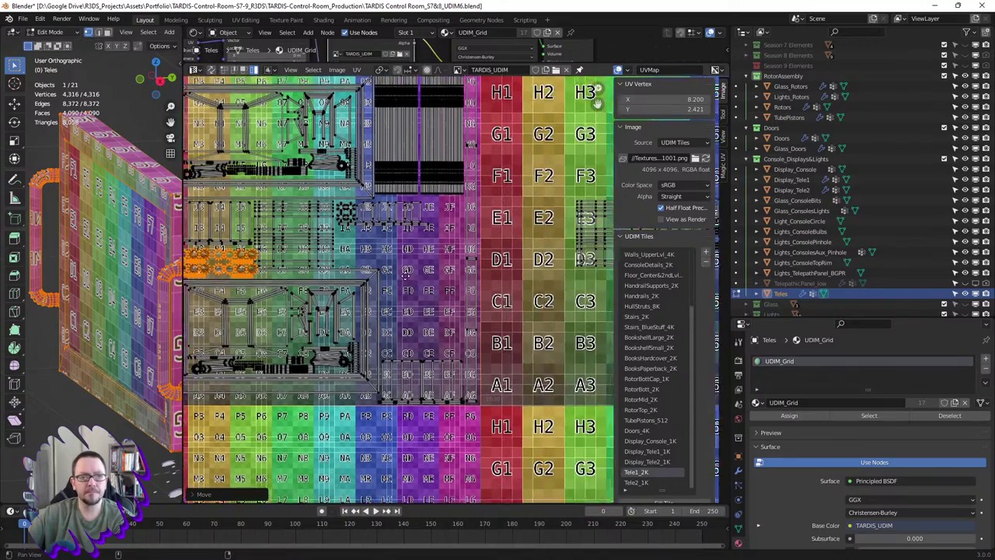
scroll(295, 274, "up", 3)
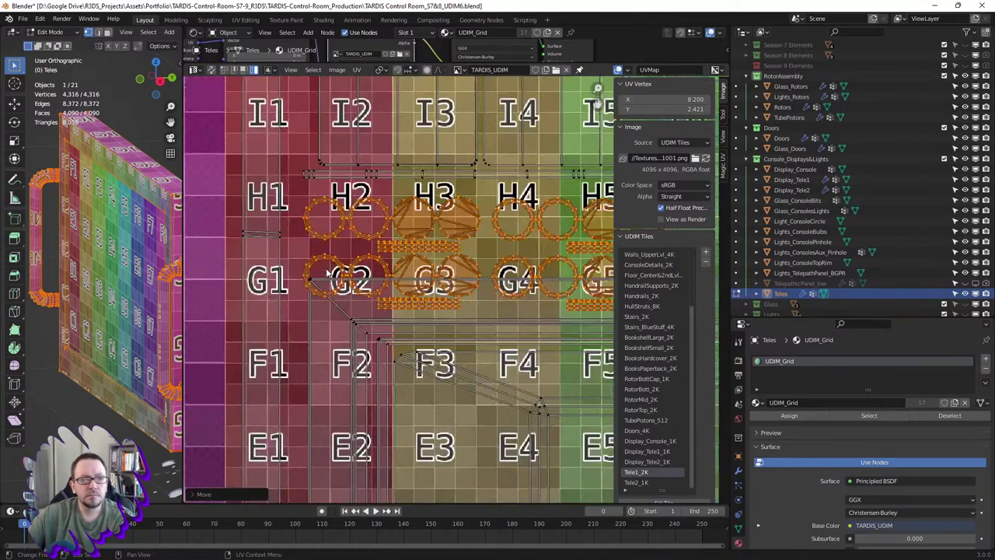
scroll(340, 276, "down", 1)
scroll(339, 276, "down", 2)
scroll(340, 276, "down", 2)
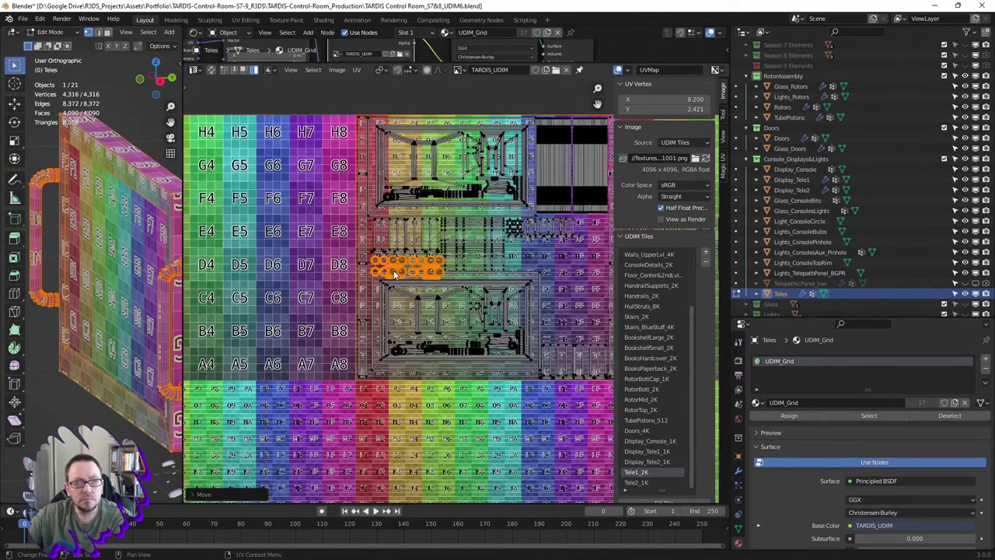
scroll(360, 276, "down", 2)
scroll(361, 277, "up", 1)
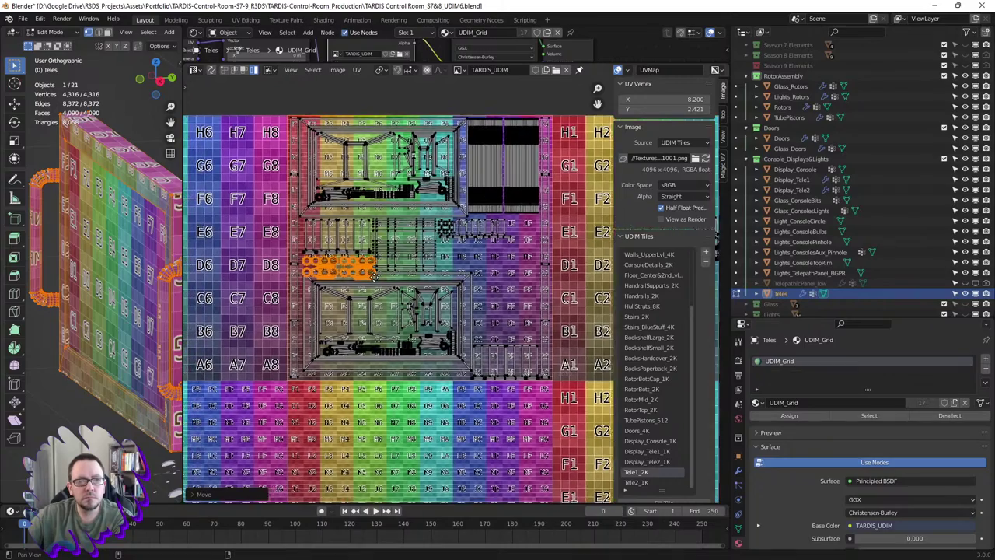
scroll(384, 276, "down", 1)
middle_click_drag(385, 276, 442, 276)
scroll(380, 262, "up", 3)
key("g")
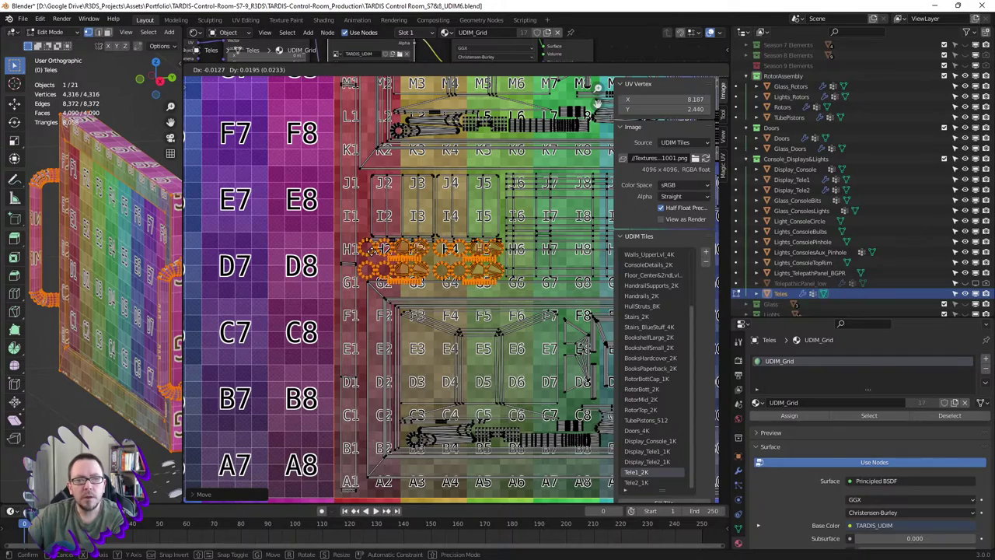
- Confirm the gear-row island's adjusted position and zoom out over the UDIM tiles
left_click(526, 288)
scroll(527, 288, "down", 3)
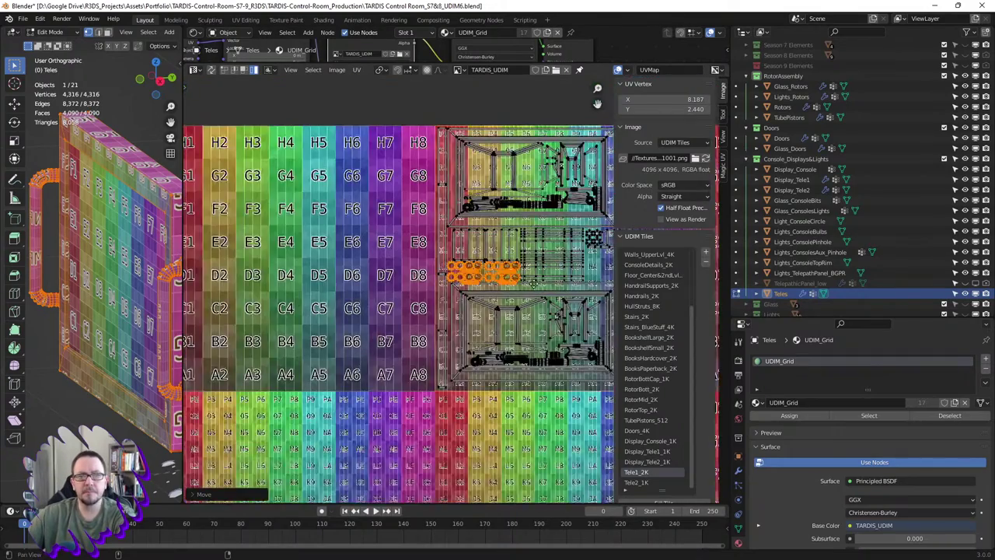
scroll(544, 287, "down", 2, "ctrl")
scroll(490, 288, "down", 2, "ctrl")
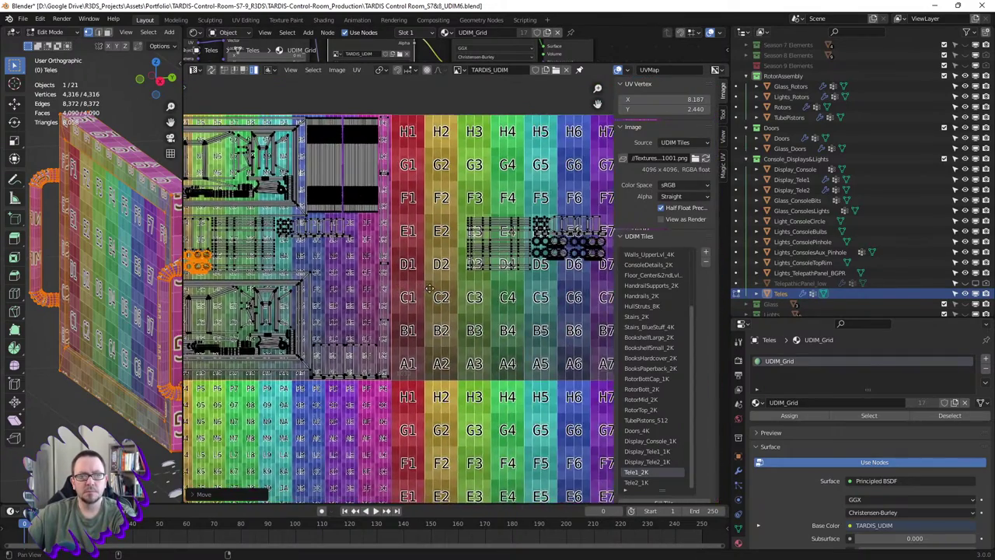
scroll(466, 293, "down", 2, "ctrl")
scroll(424, 300, "down", 1, "ctrl")
scroll(408, 297, "up", 2, "ctrl")
scroll(397, 296, "up", 1, "ctrl")
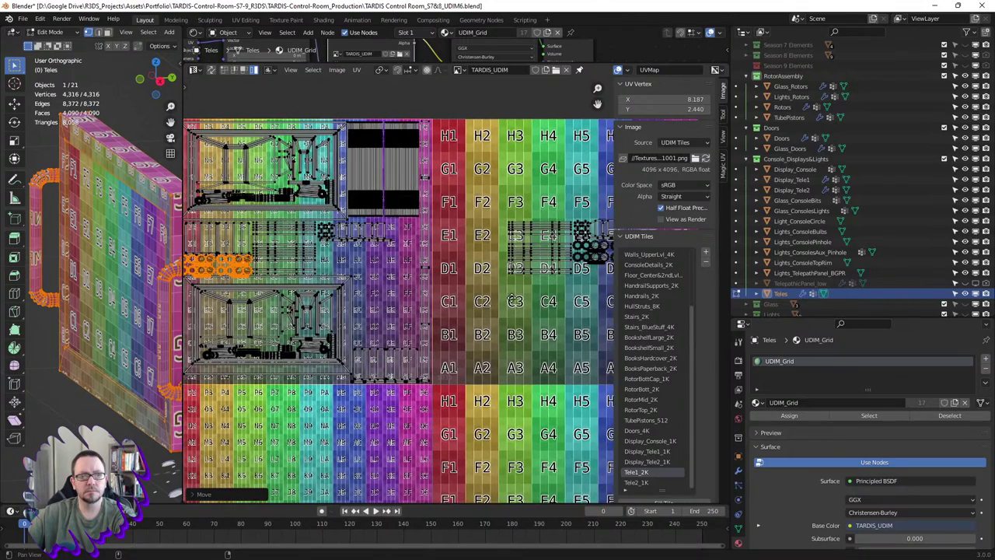
scroll(384, 293, "up", 1, "ctrl")
- Deselect all, reselect the island and reposition it in the left tile with two moves
key("shift+s")
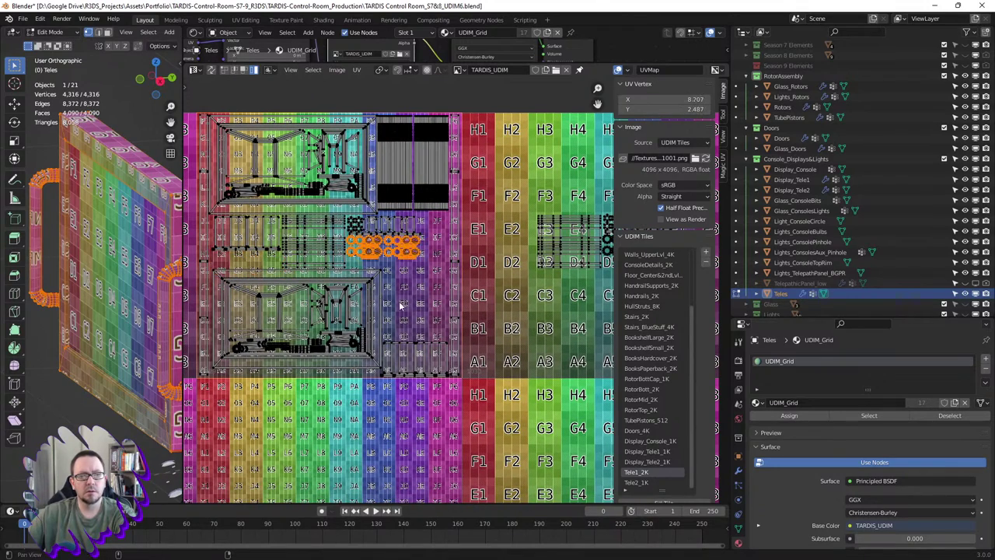
key("alt+a")
scroll(550, 292, "down", 3, "ctrl")
left_click(488, 242)
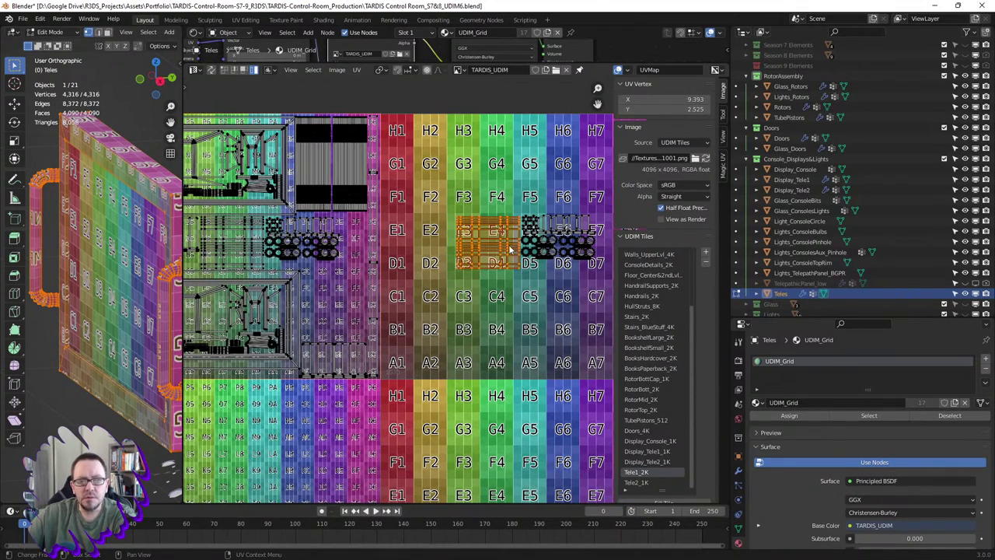
key("g")
left_click(332, 339)
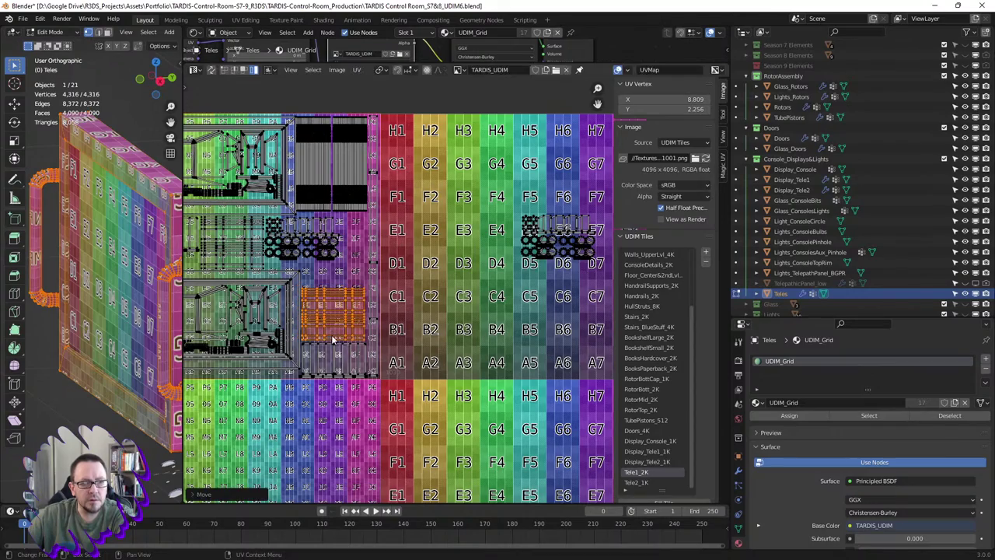
scroll(323, 352, "up", 2)
scroll(409, 308, "up", 1)
scroll(409, 307, "up", 1)
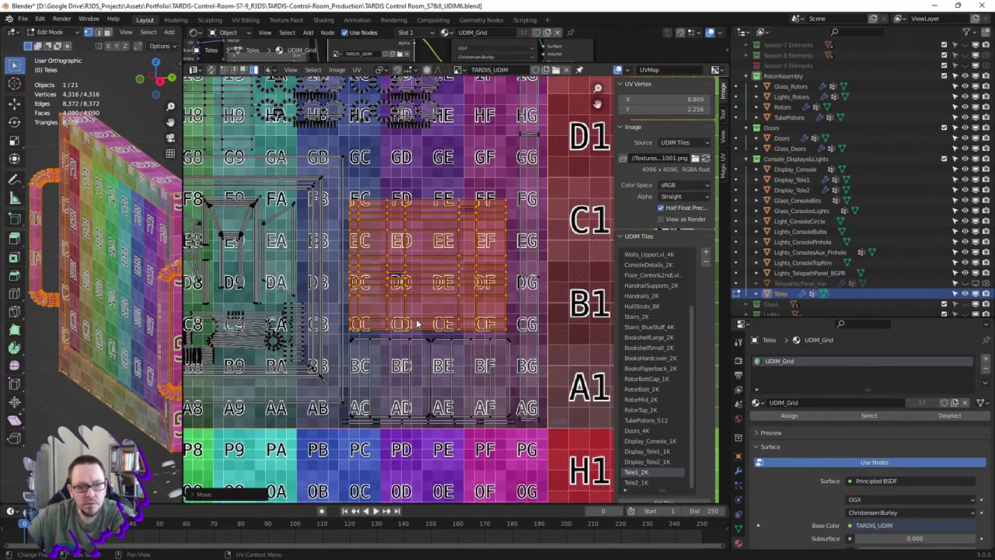
key("g")
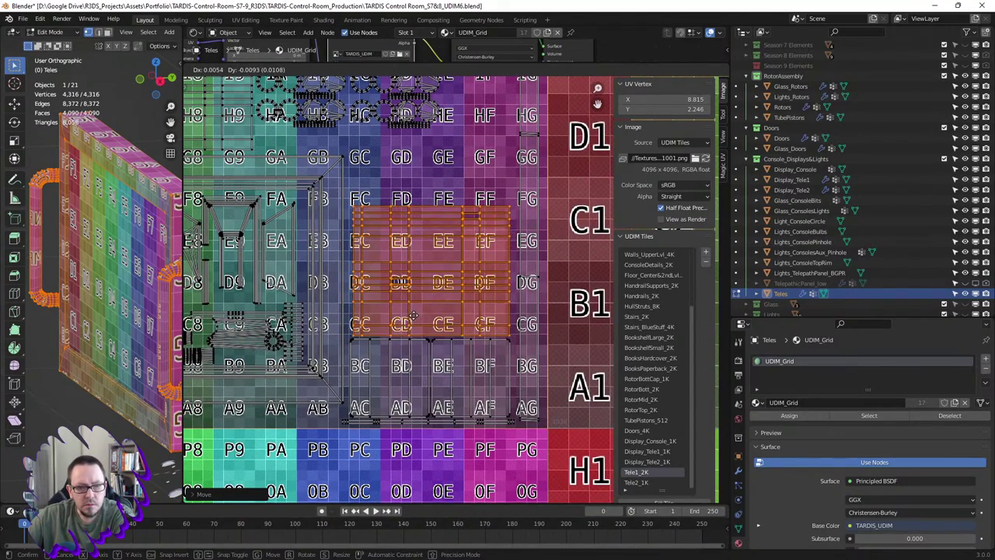
left_click(412, 315)
scroll(417, 308, "down", 3)
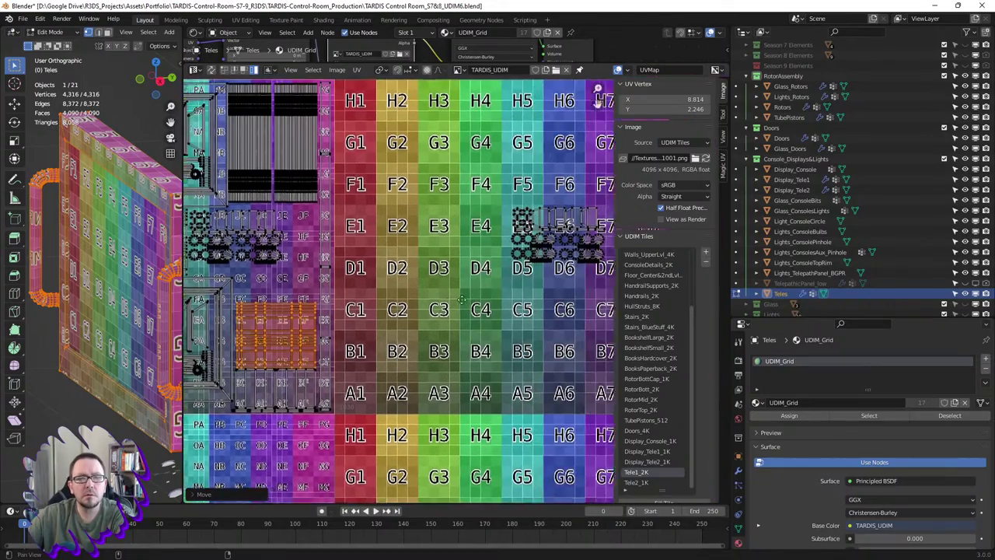
scroll(527, 257, "down", 4)
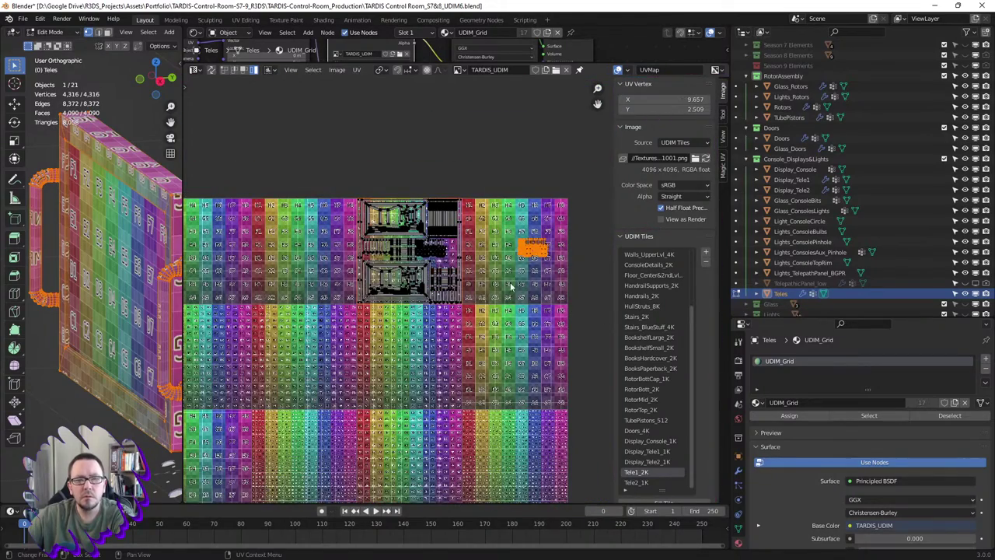
- Move the selected orange islands over the D1–D2 tiles
scroll(527, 261, "up", 2)
scroll(529, 258, "up", 3)
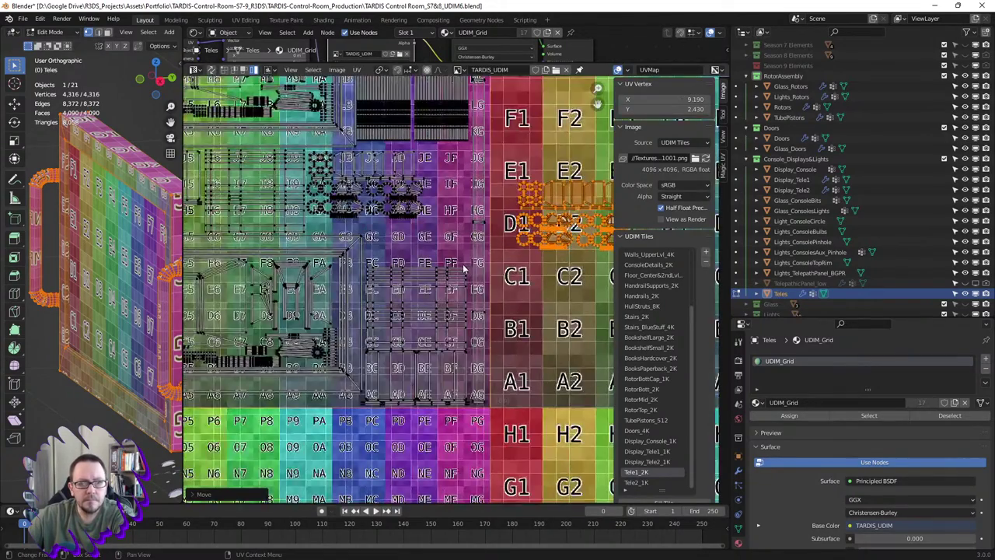
scroll(530, 257, "up", 3)
middle_click_drag(599, 286, 562, 292)
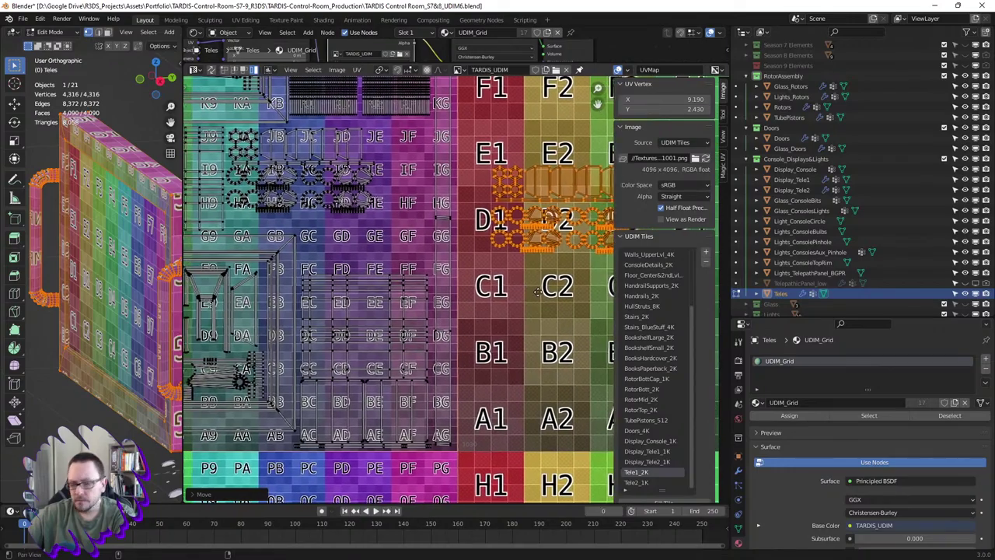
key("g")
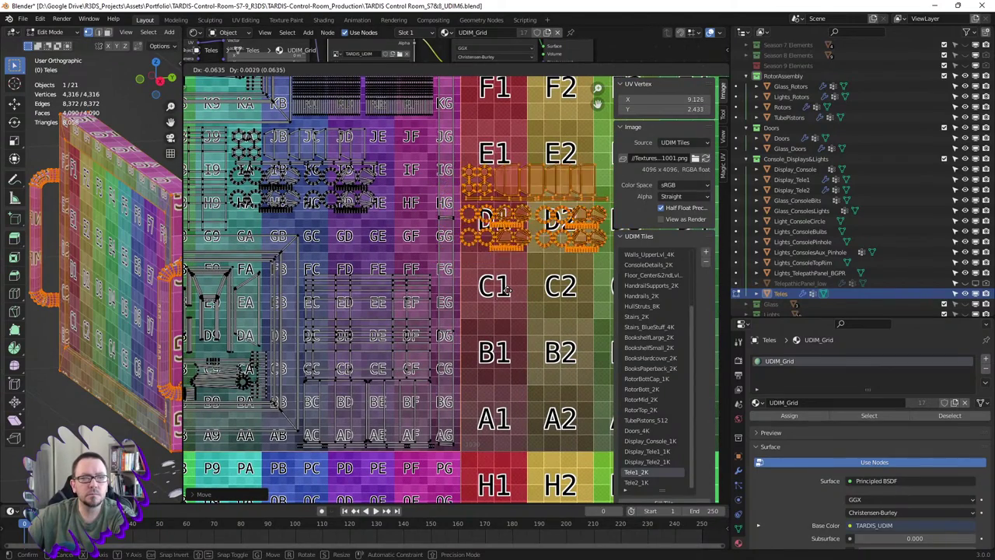
left_click(521, 278)
scroll(296, 298, "down", 2)
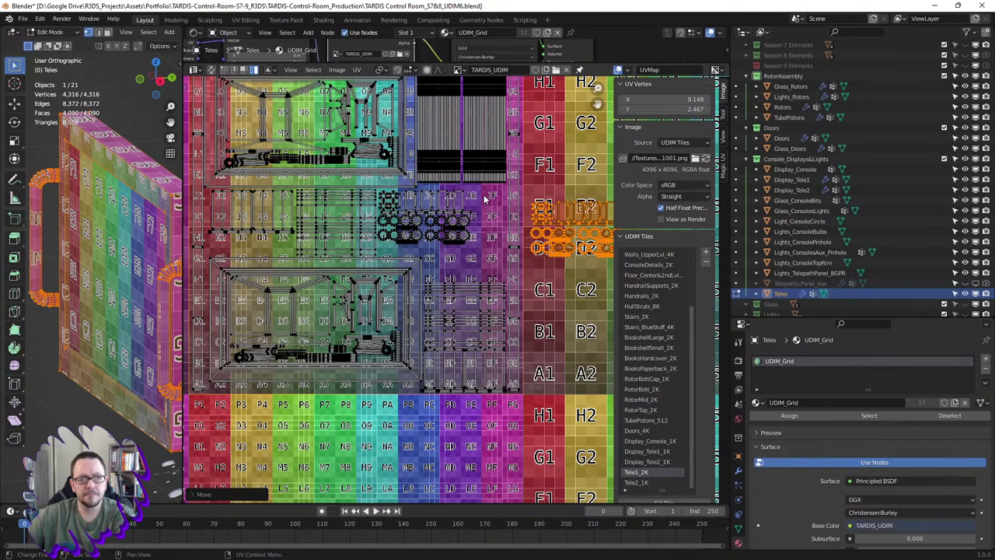
- Box-select a group of islands and move them from the G/F tiles into the middle area
left_click_drag(481, 200, 395, 245)
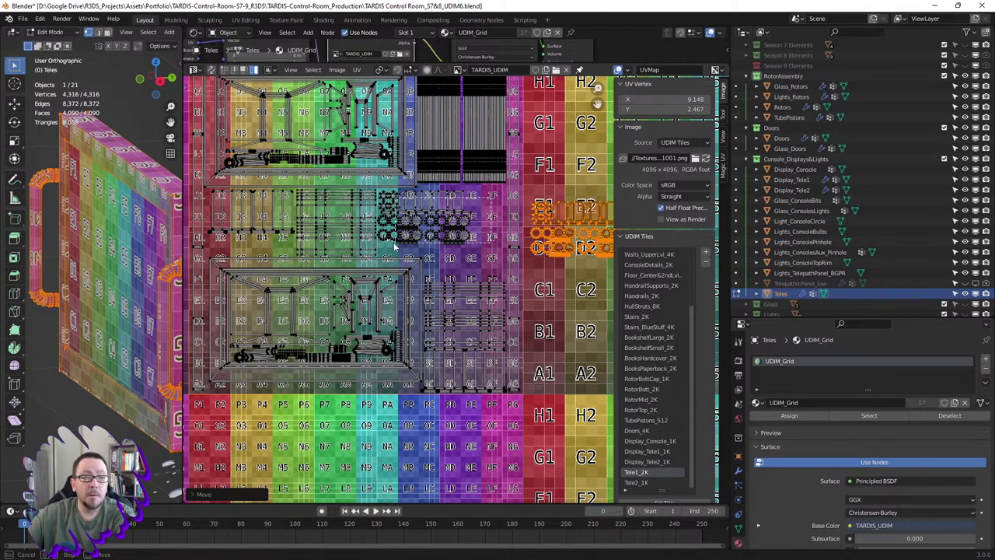
key("g")
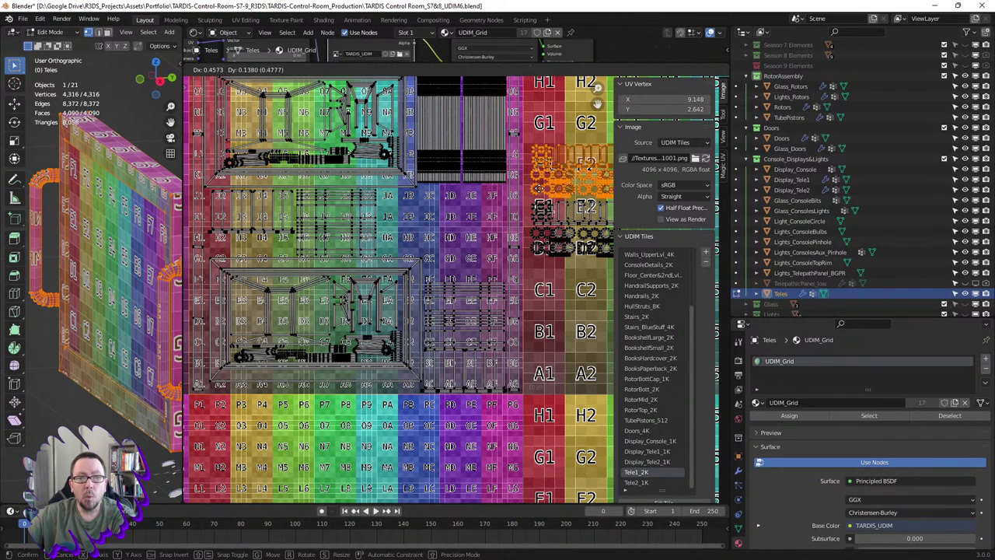
left_click(536, 167)
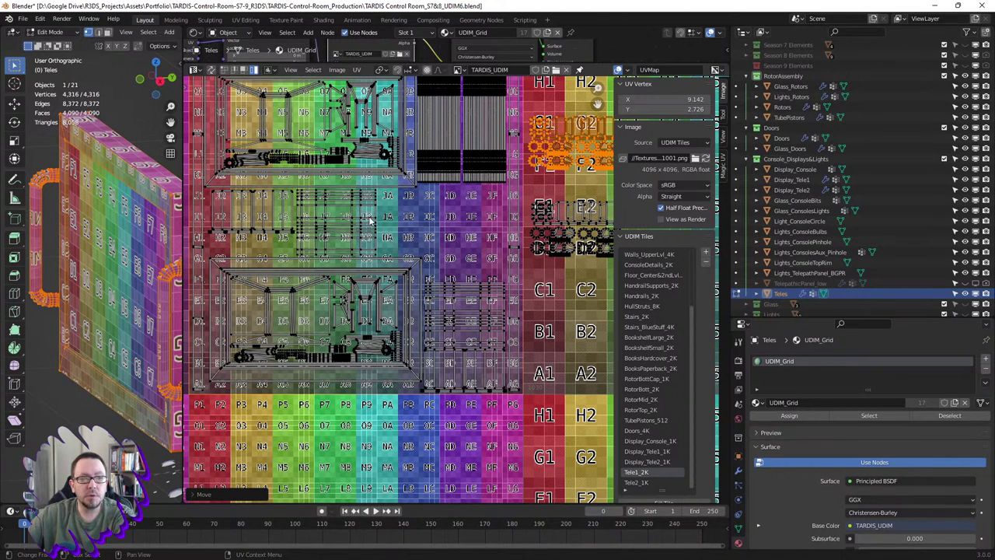
key("g")
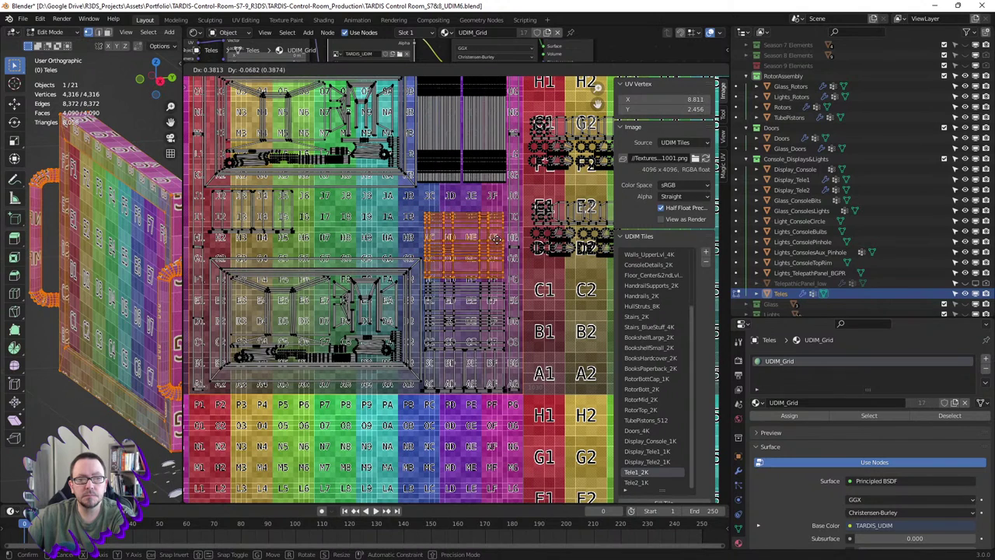
left_click(499, 245)
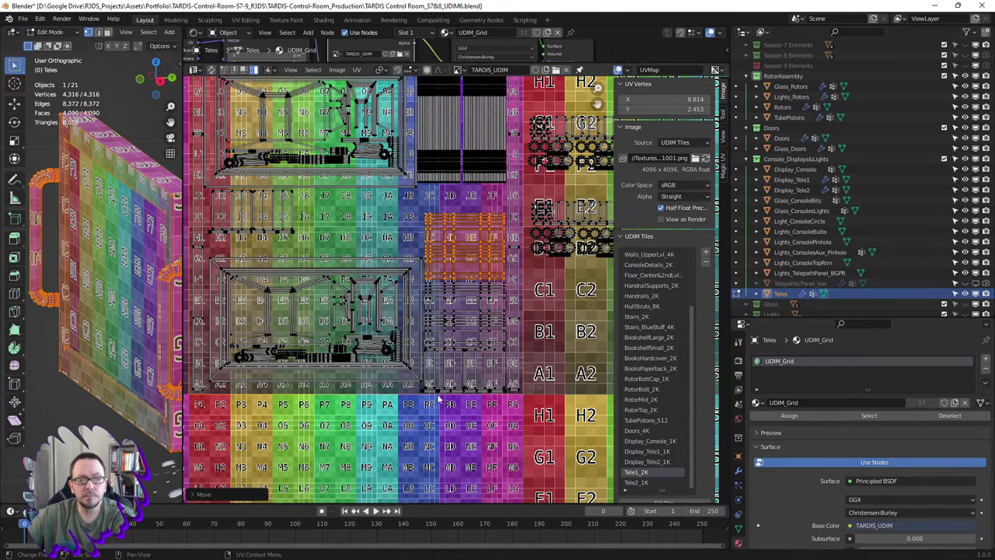
key("g")
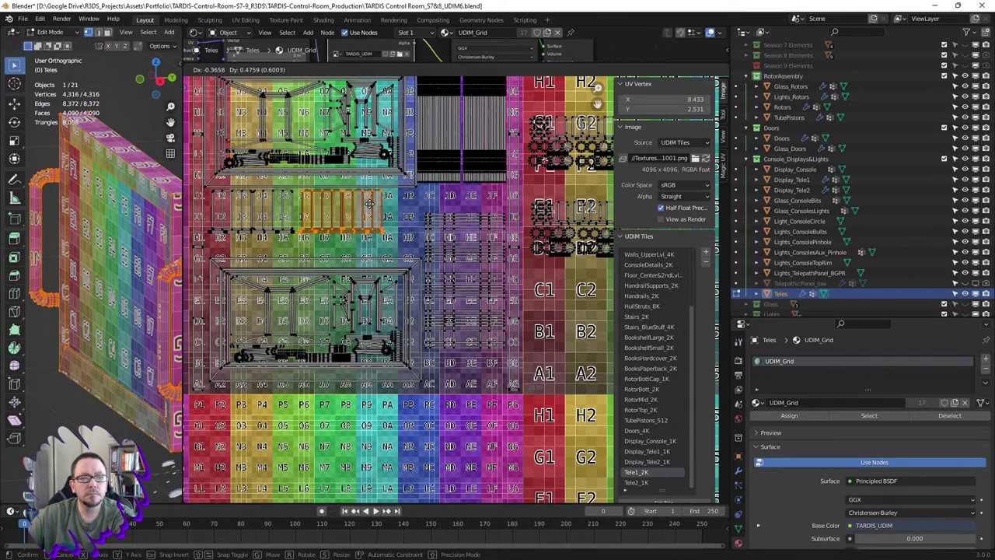
left_click(372, 207)
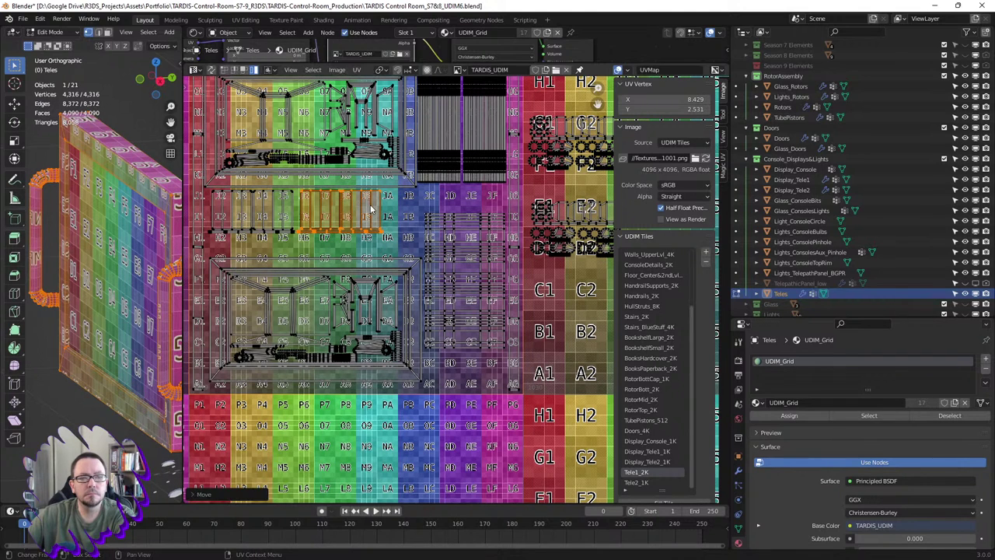
- Shift the lower and upper islands beside the C column vertically
left_click(478, 243)
left_click(465, 312)
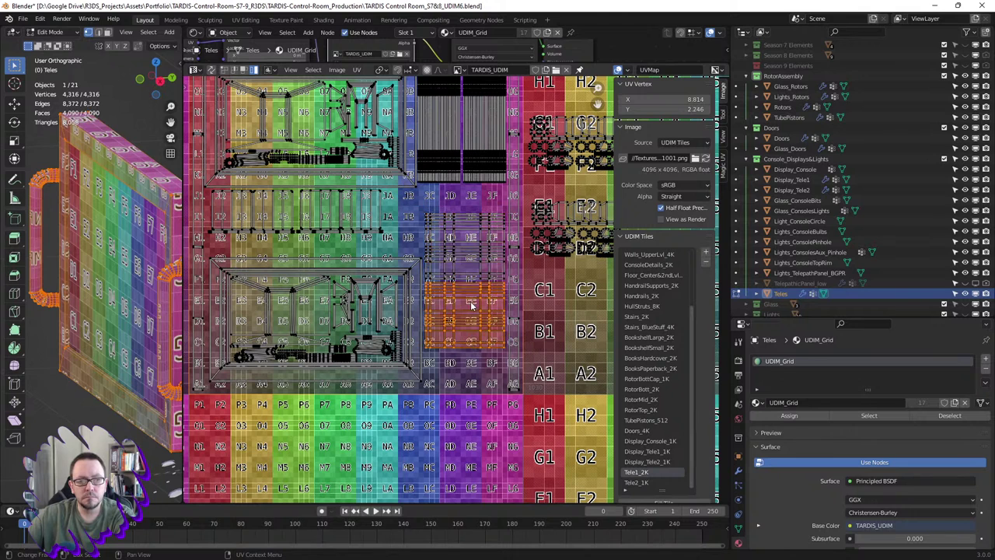
left_click(475, 257, "shift")
key("g")
key("y")
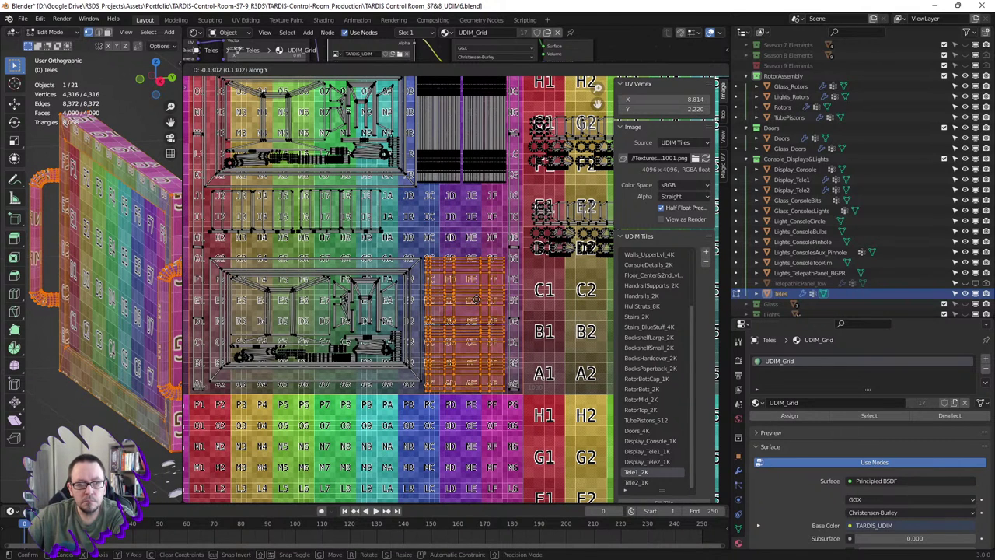
left_click(477, 300)
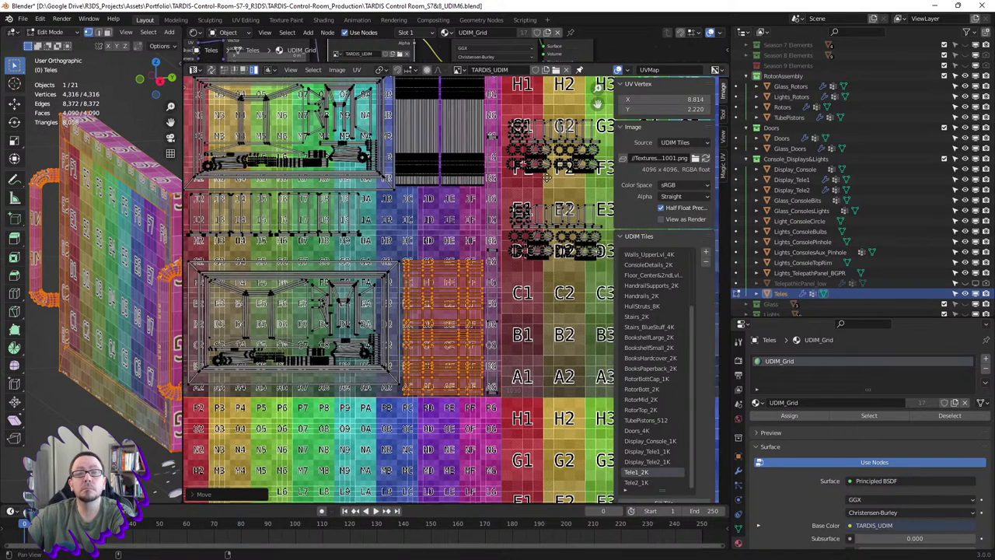
- Select the island strip and place it back near F2/G2
middle_click_drag(613, 181, 591, 183)
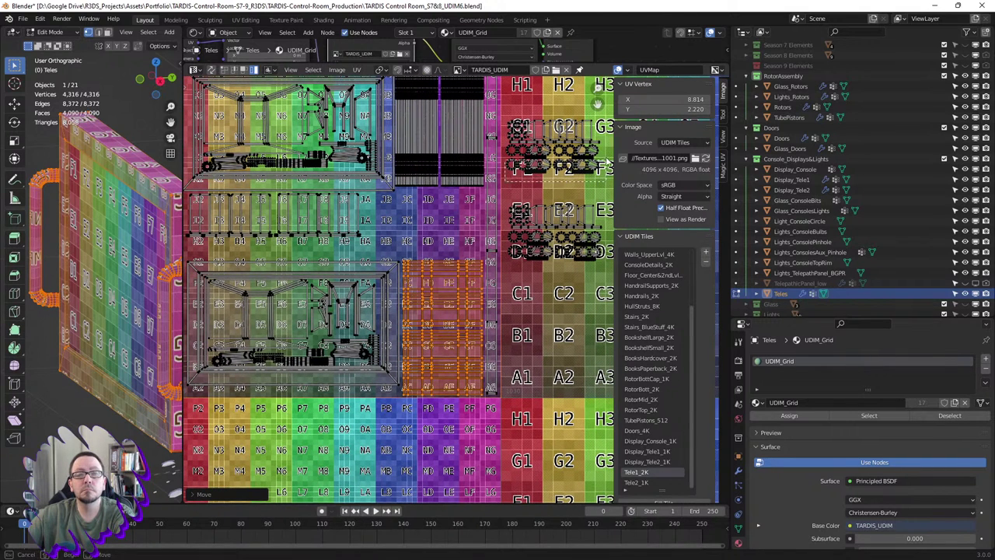
left_click_drag(591, 183, 606, 153)
key("g")
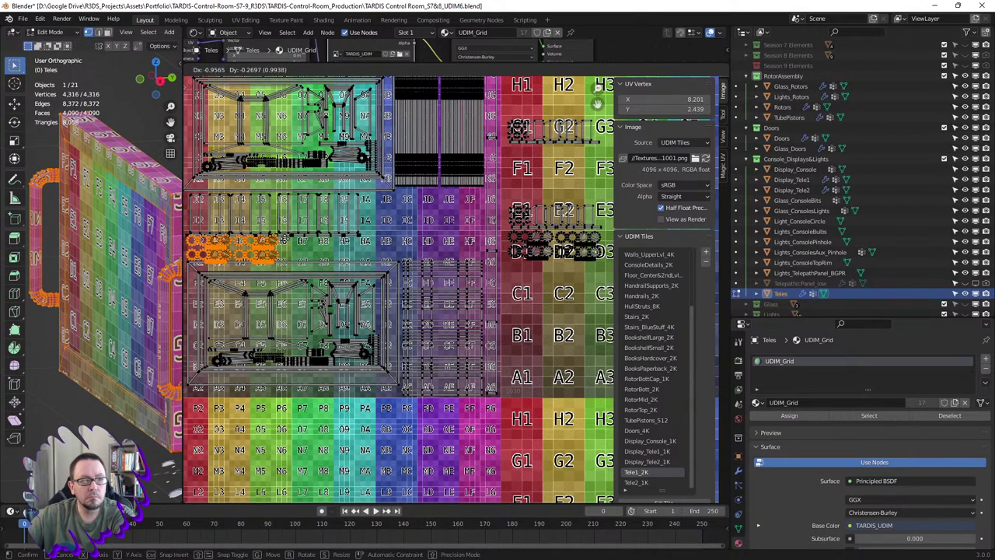
left_click(588, 191)
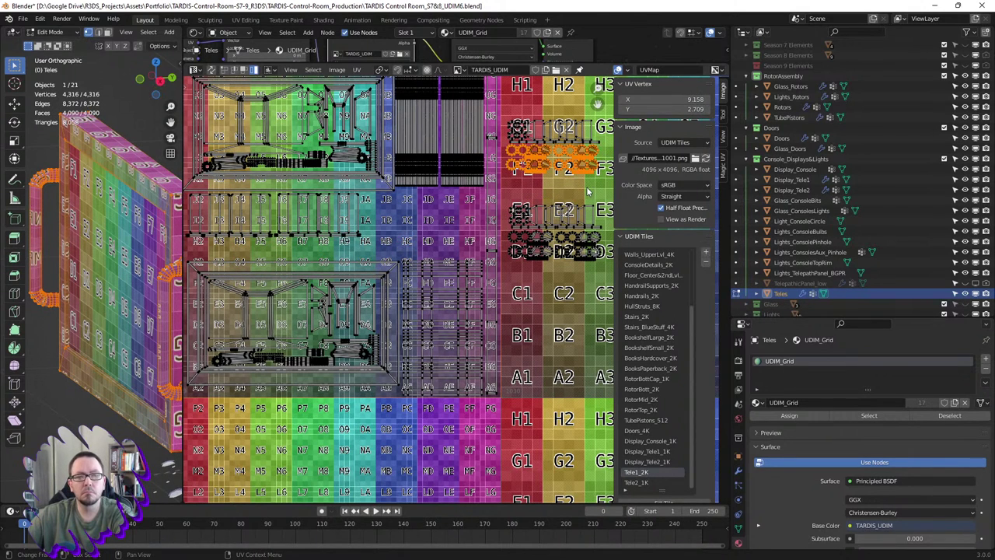
- Raise the large lower island vertically to a new height
scroll(396, 264, "down", 1)
middle_click_drag(389, 265, 364, 286)
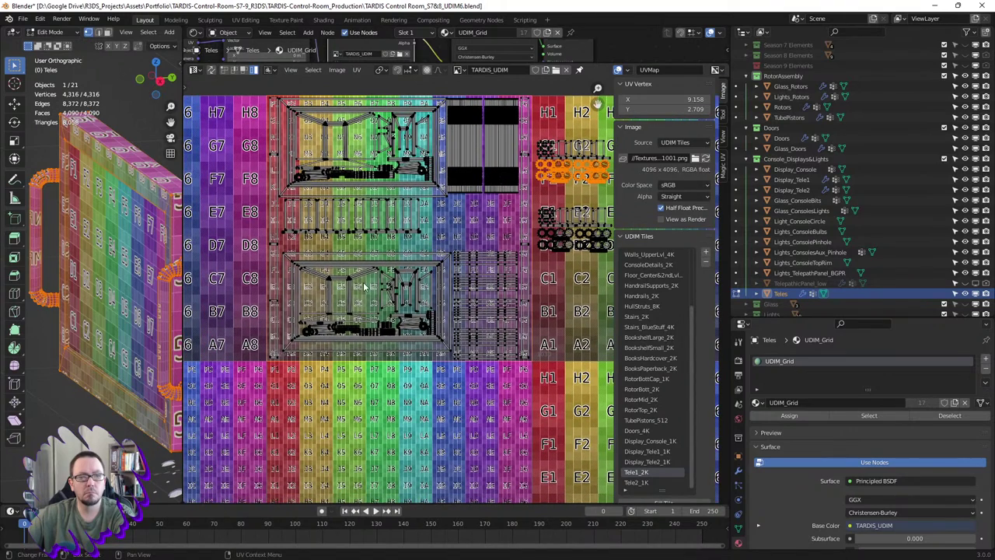
left_click_drag(284, 386, 443, 258)
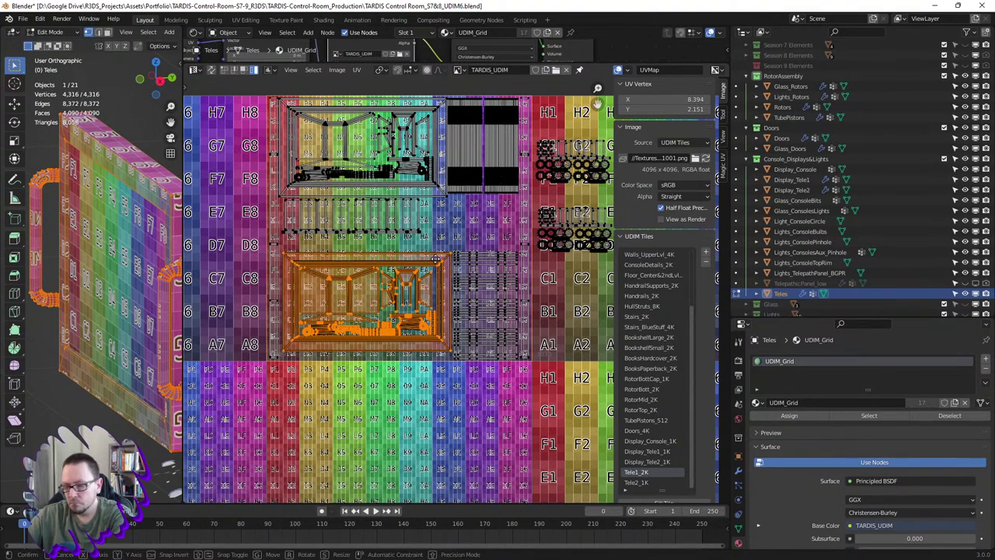
key("g")
key("y")
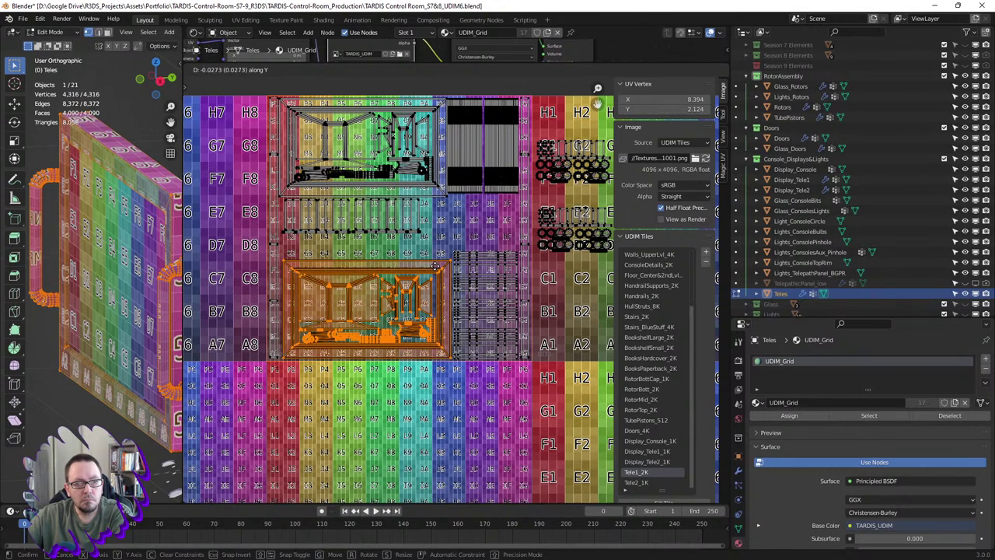
left_click(494, 221)
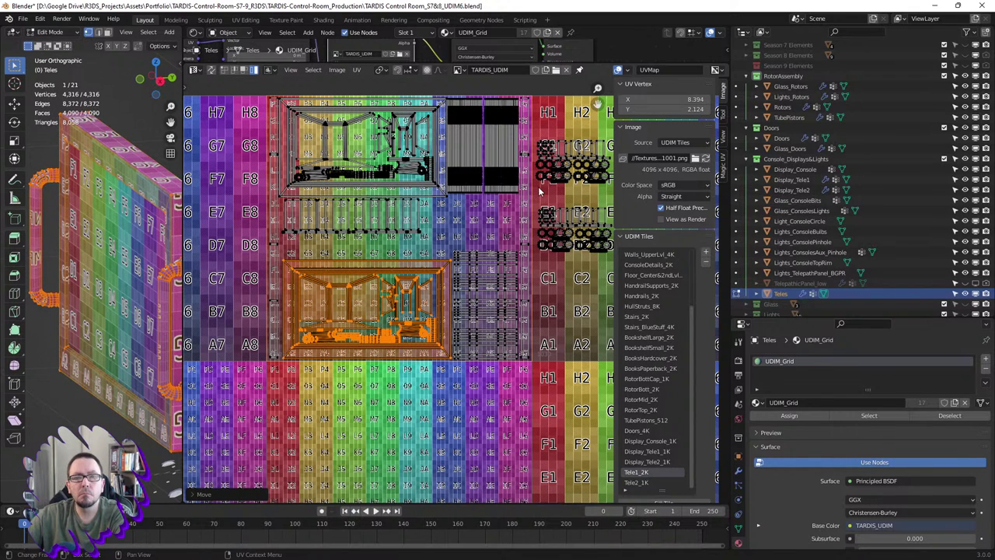
- Move the islands near G2/F2 down to the D8 row and fine-adjust them
left_click_drag(541, 191, 612, 170)
key("g")
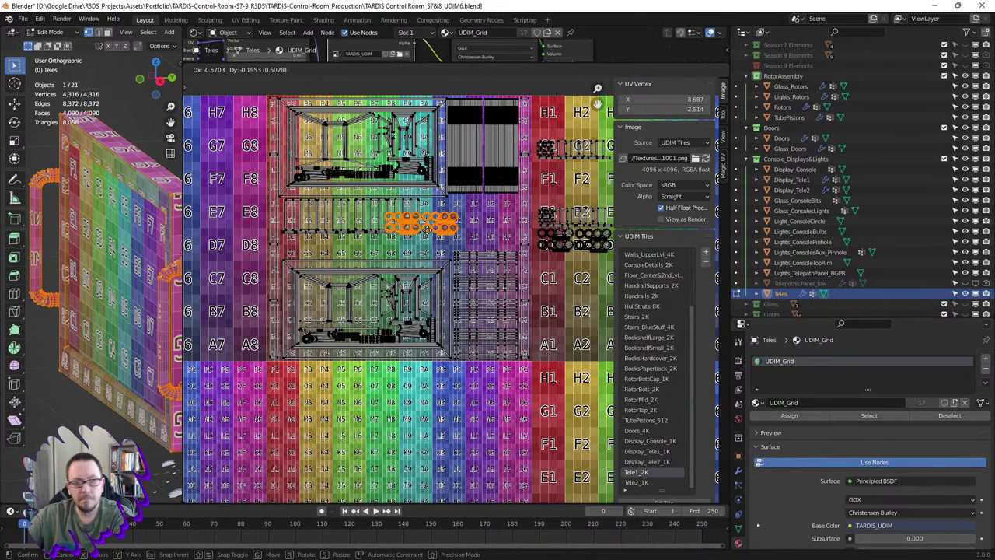
left_click(325, 253)
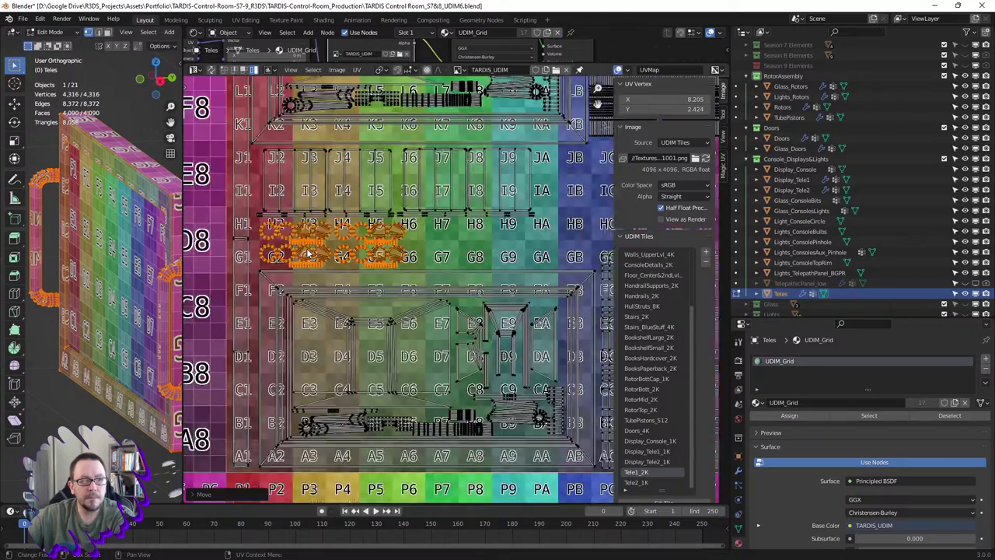
scroll(325, 253, "up", 5)
key("g")
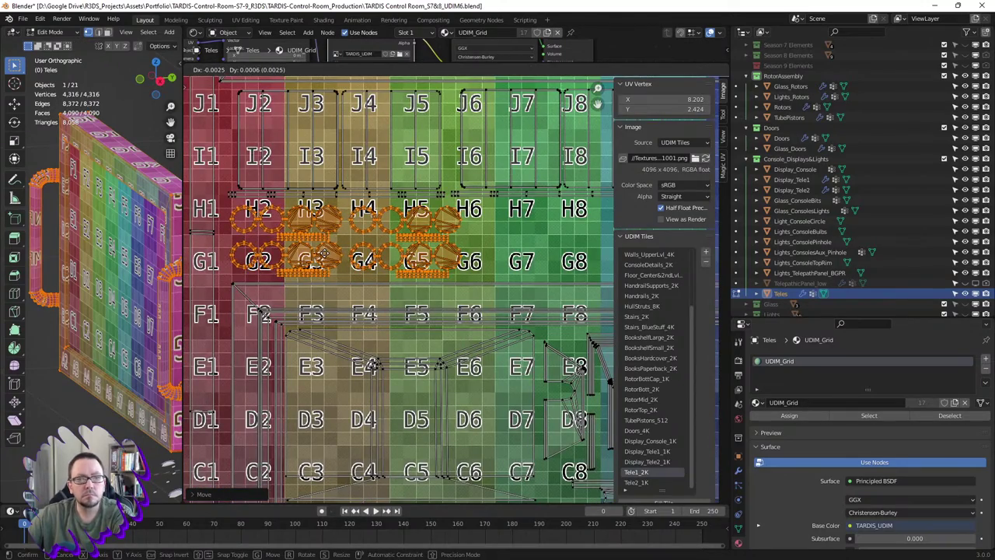
left_click(325, 252)
scroll(350, 253, "down", 3)
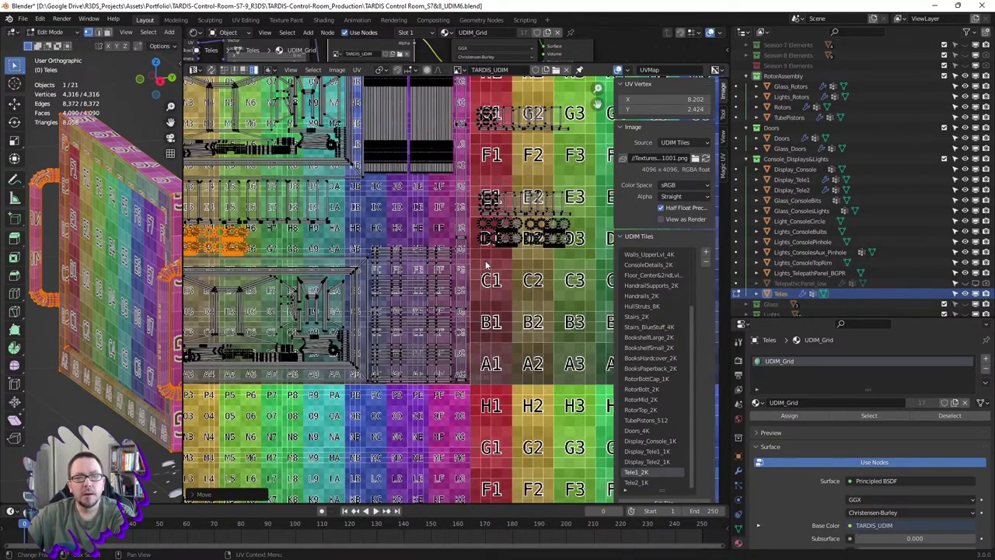
- Move the D1–D3 row islands to the left with a final nudge
left_click_drag(486, 265, 584, 218)
key("g")
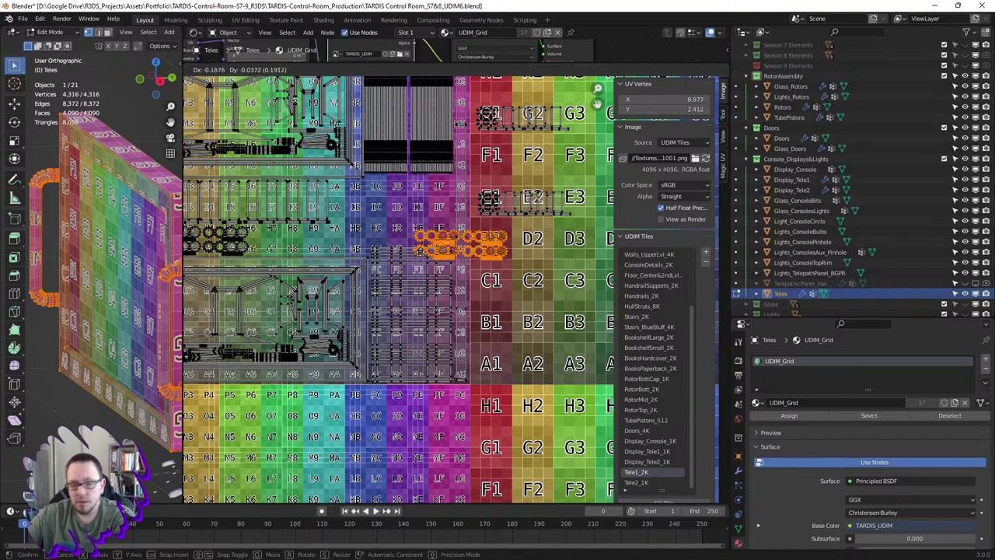
left_click(350, 241)
scroll(358, 243, "up", 1)
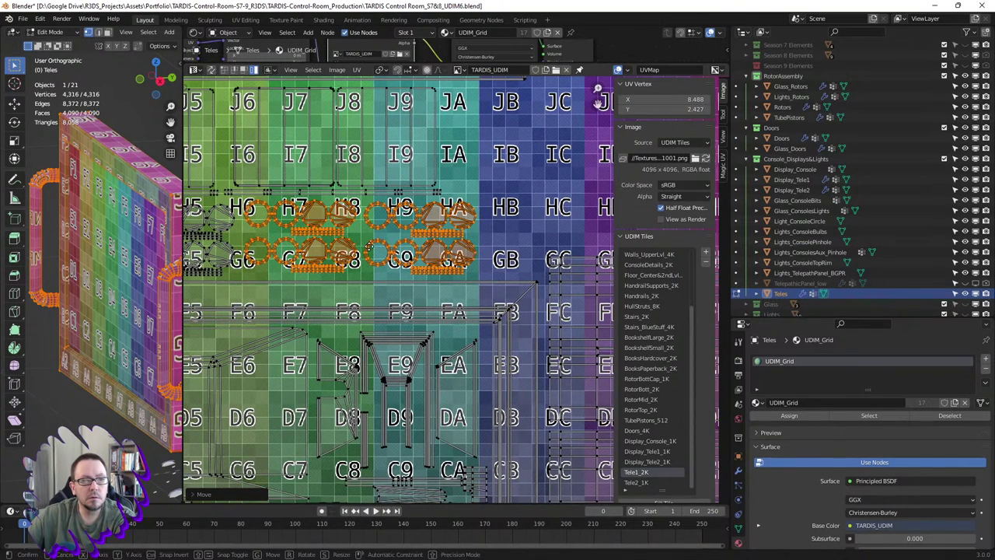
left_click(372, 254)
scroll(381, 254, "down", 3)
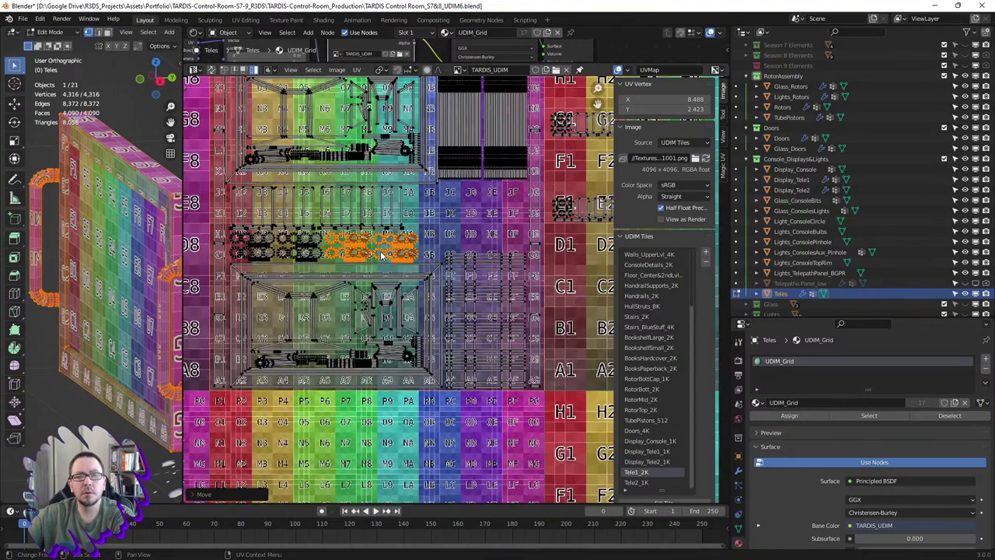
scroll(381, 254, "right", 3, "ctrl")
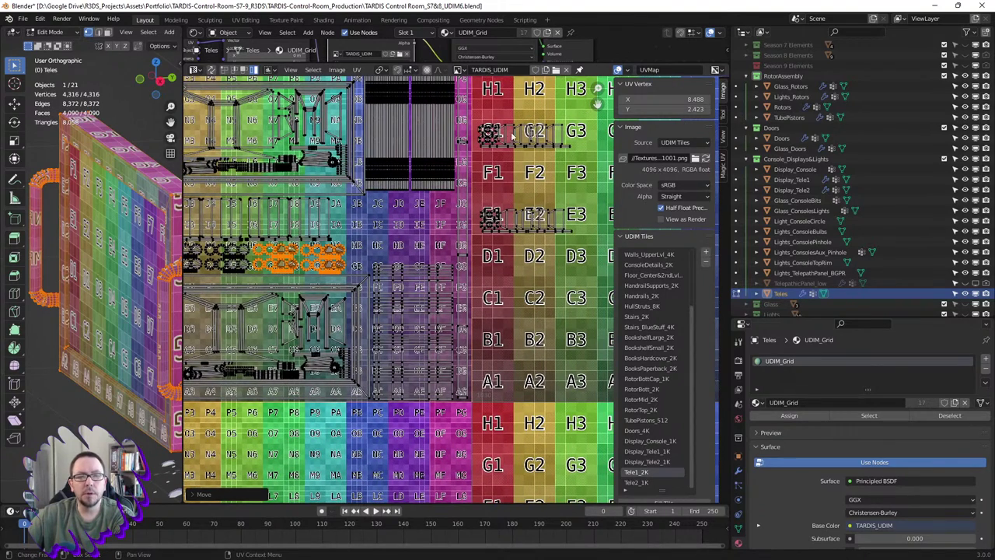
- Move the stray G1 island and the E1/E2 island into the packed area
left_click(489, 134)
key("g")
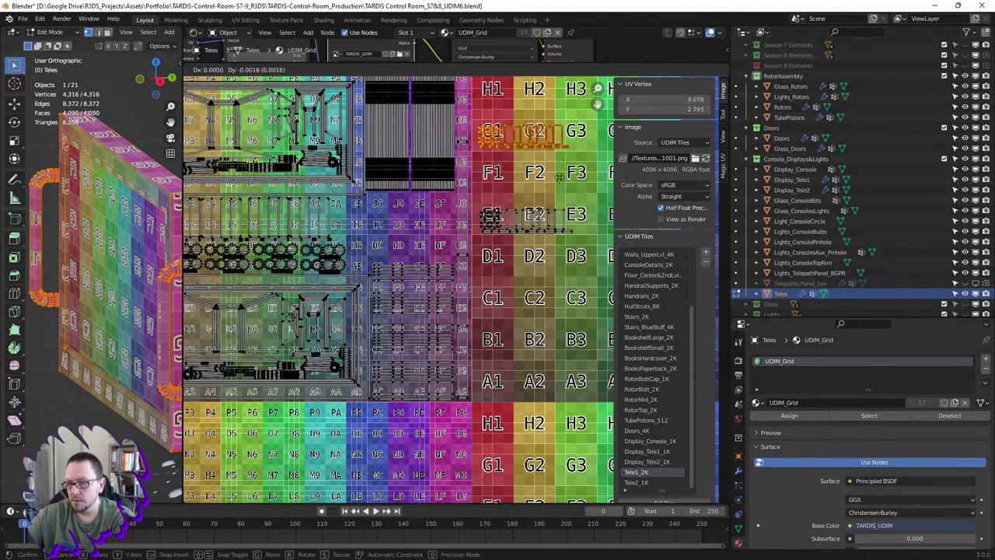
left_click(438, 243)
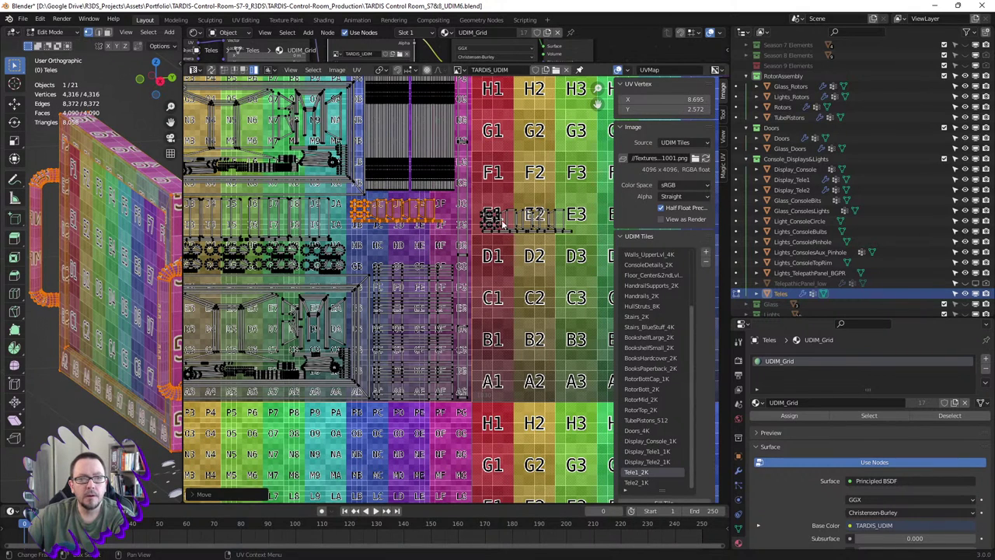
left_click(572, 259)
key("g")
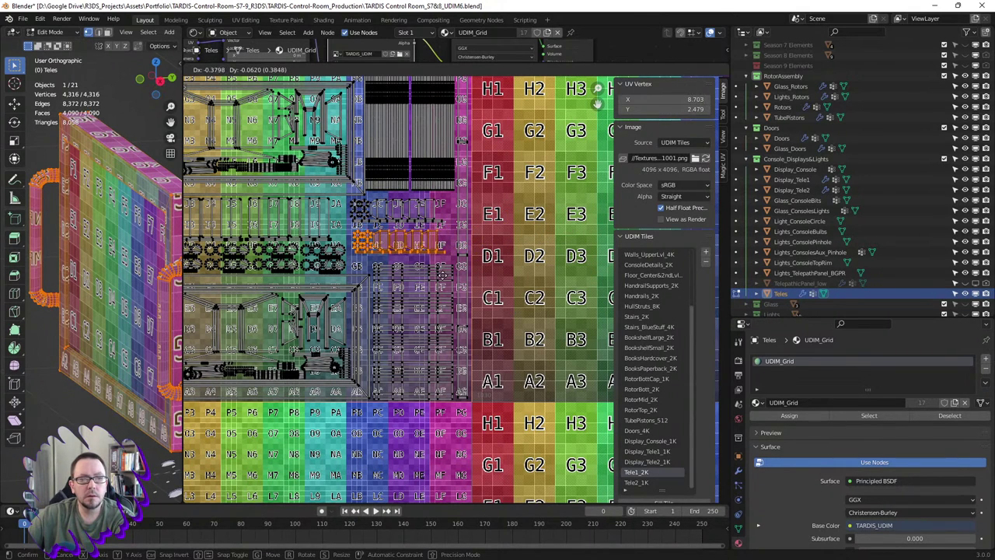
left_click(441, 274)
scroll(440, 274, "down", 2)
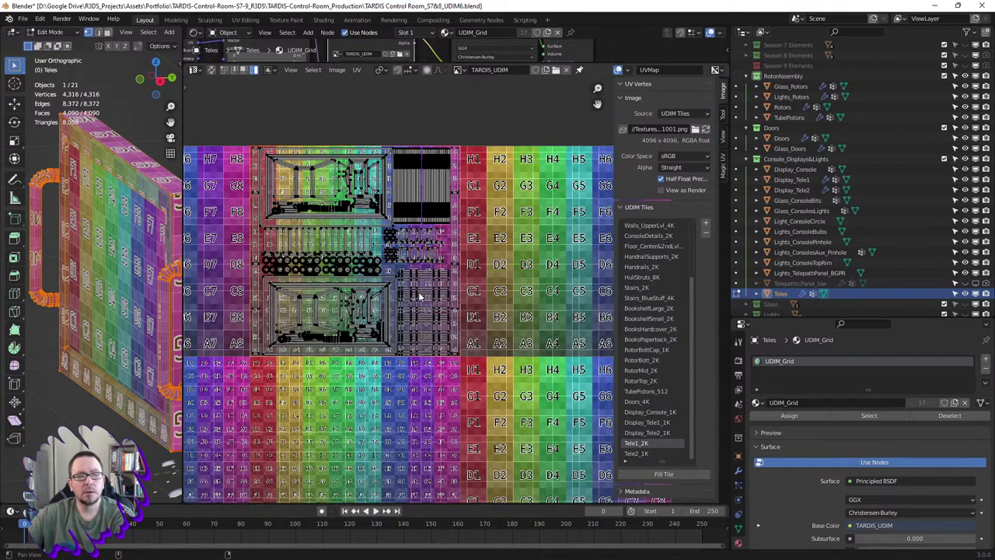
- Remove the unused Tele2_1K tile from the UDIM Tiles list
middle_click_drag(478, 291, 495, 288)
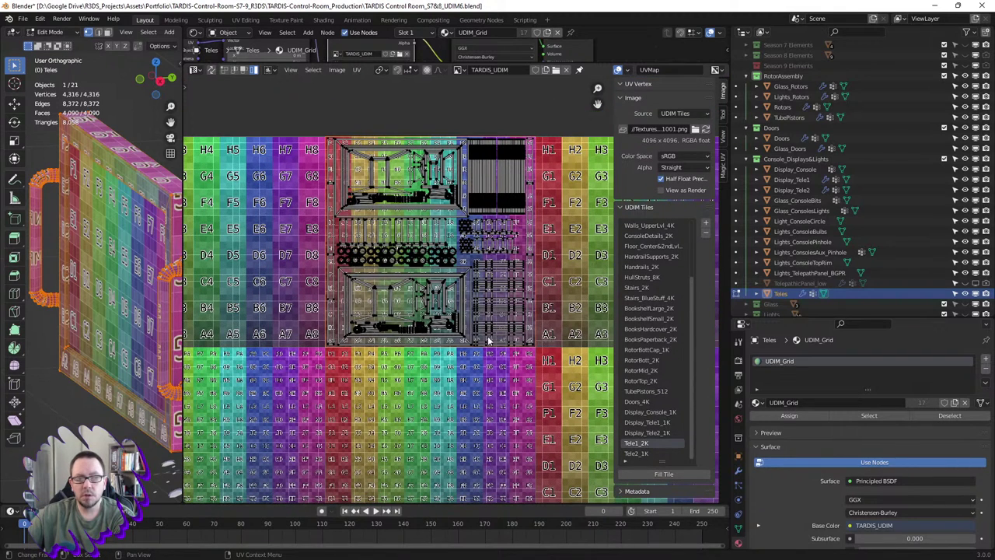
left_click(642, 453)
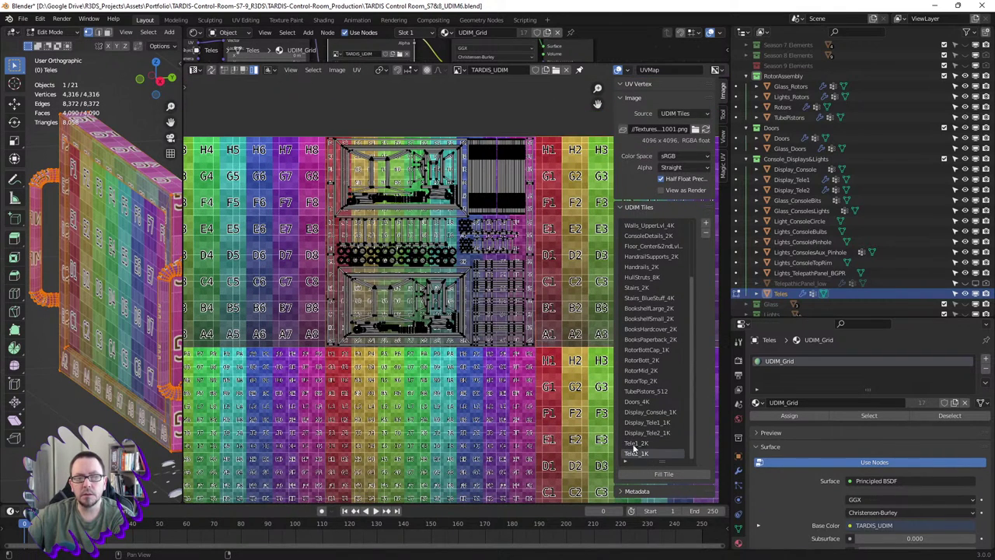
scroll(553, 359, "down", 2)
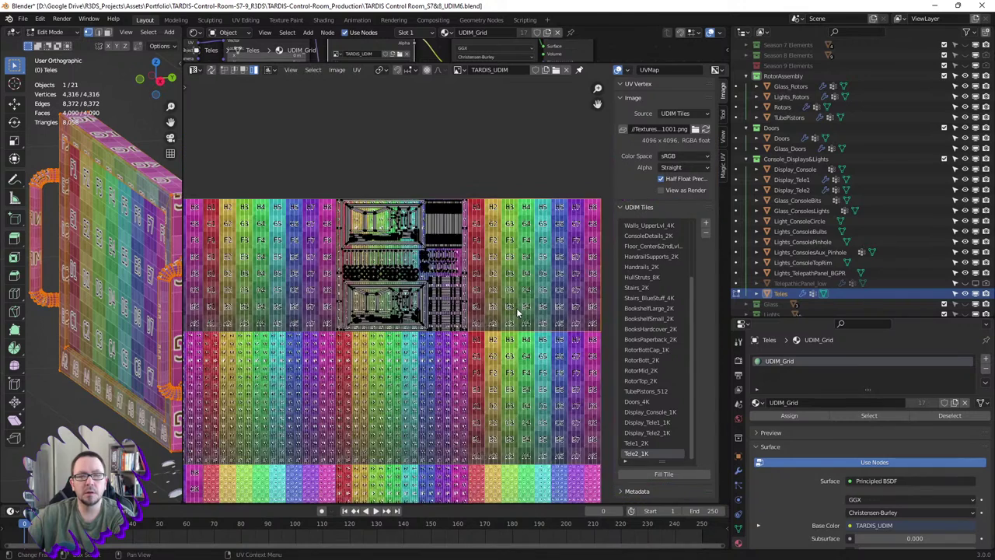
scroll(573, 335, "down", 1)
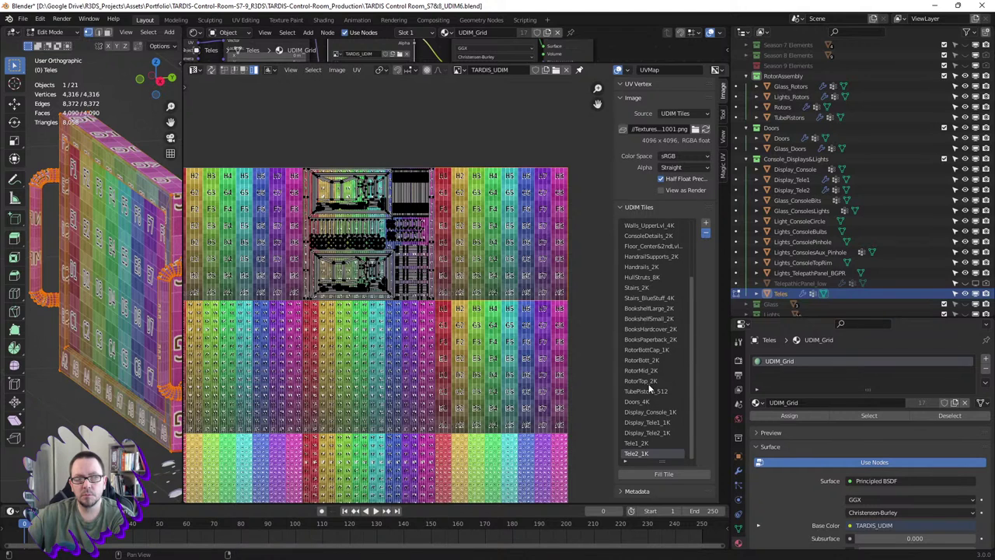
left_click(705, 232)
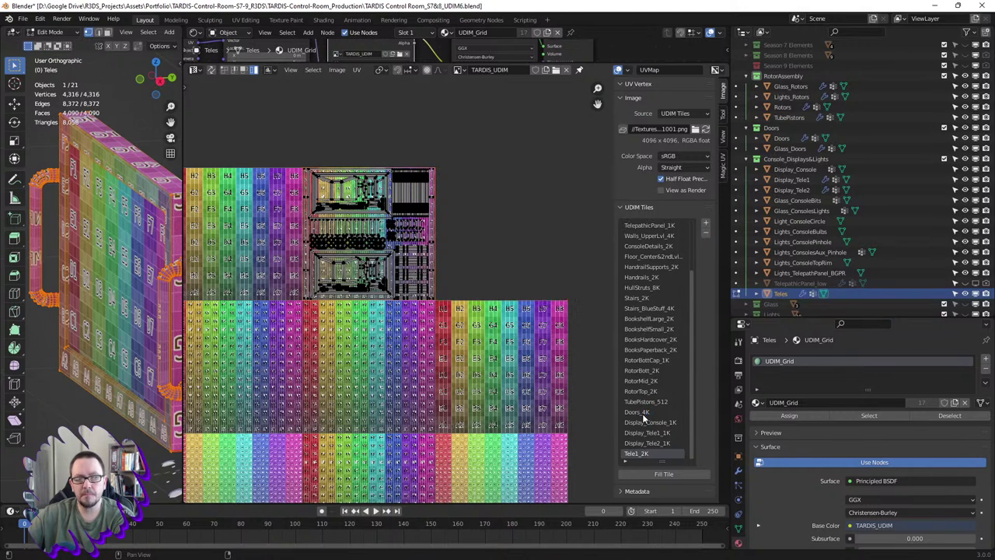
- Rename the Tele1_2K tile to Teles_2K
double_click(639, 455)
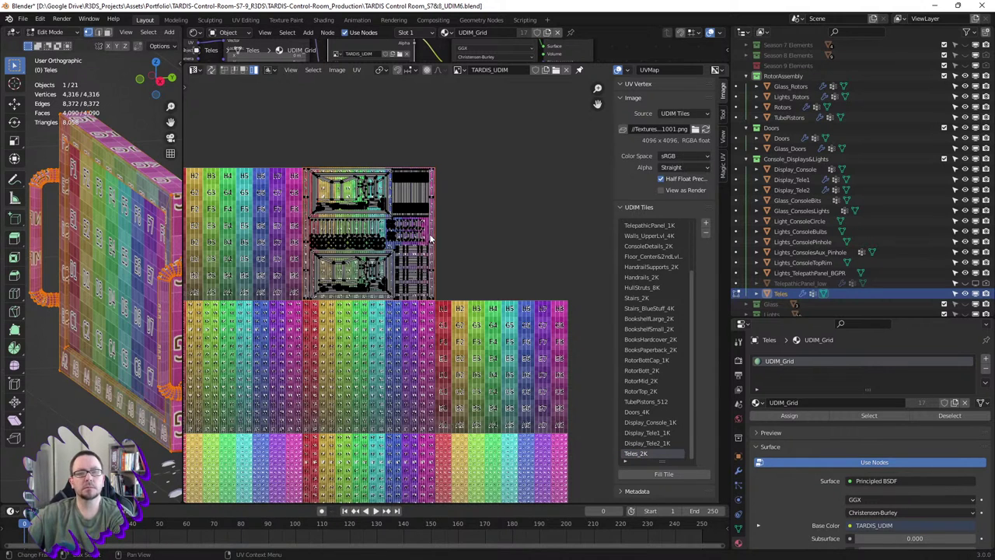
scroll(431, 239, "down", 5)
scroll(629, 256, "up", 3)
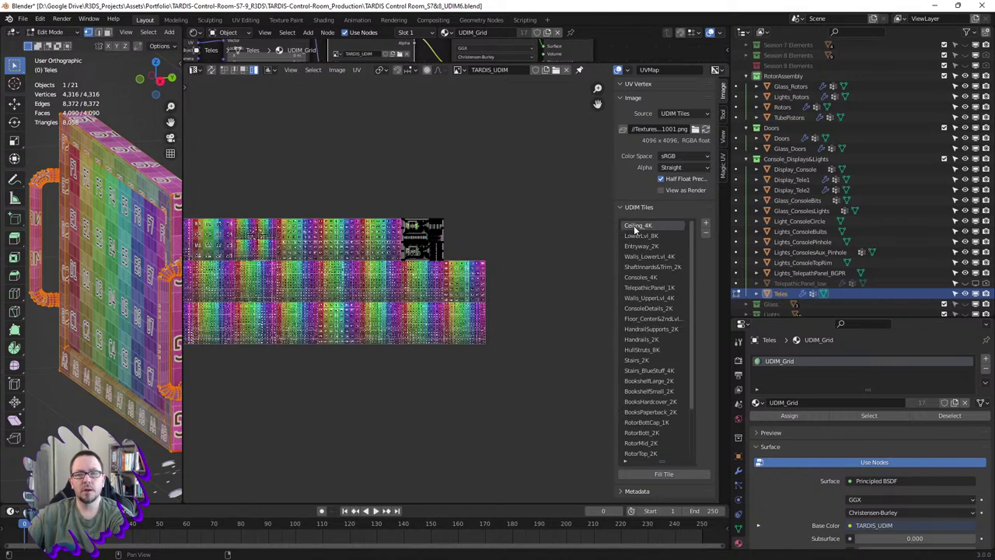
scroll(396, 274, "up", 5, "ctrl")
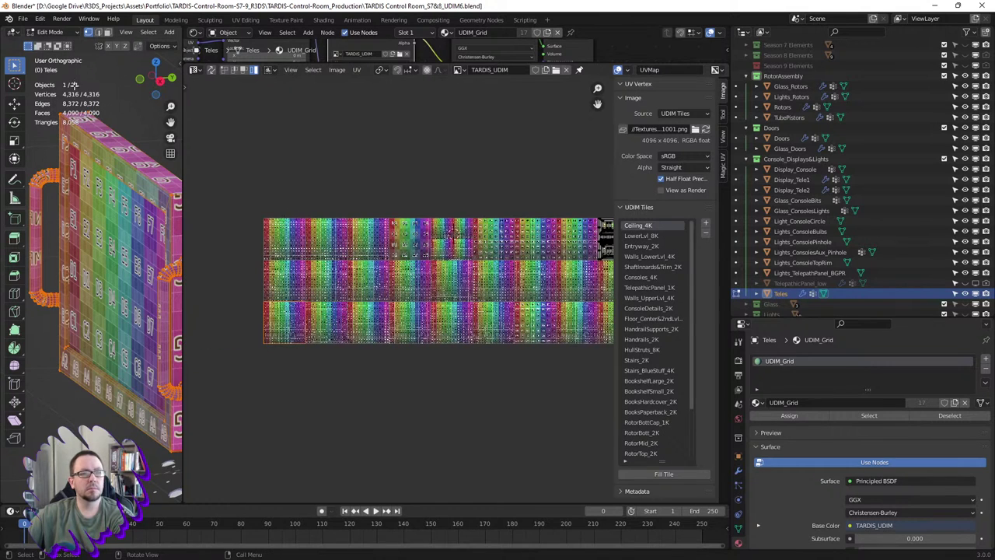
left_click(25, 17)
- Save the .blend file, enlarge the 3D view and return Teles to Object Mode
left_click(31, 84)
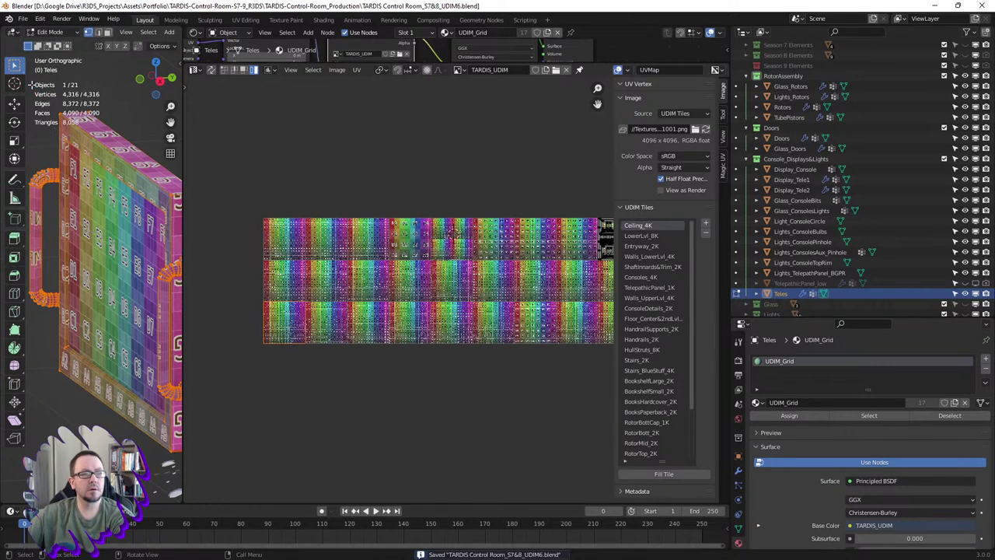
left_click_drag(243, 133, 379, 155)
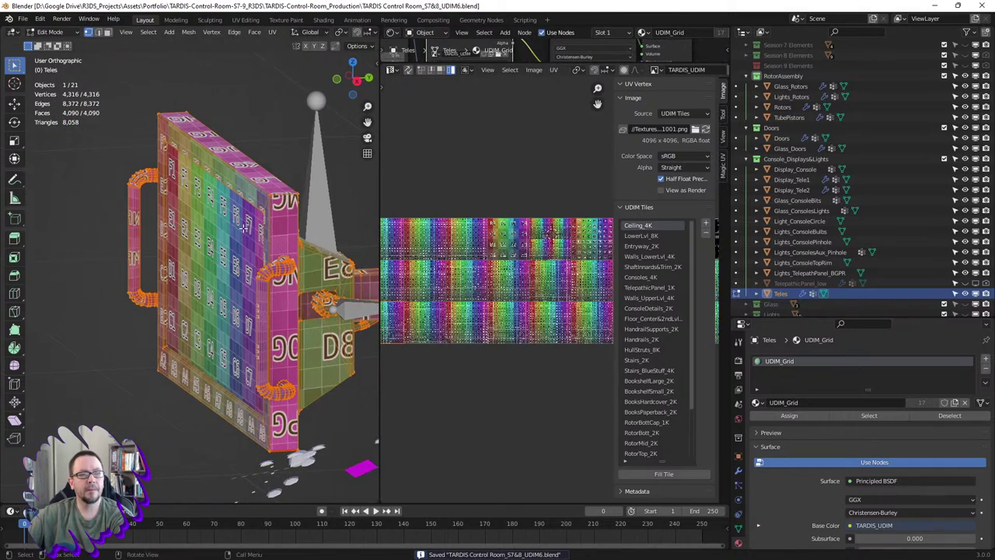
key("Tab")
scroll(269, 241, "up", 2)
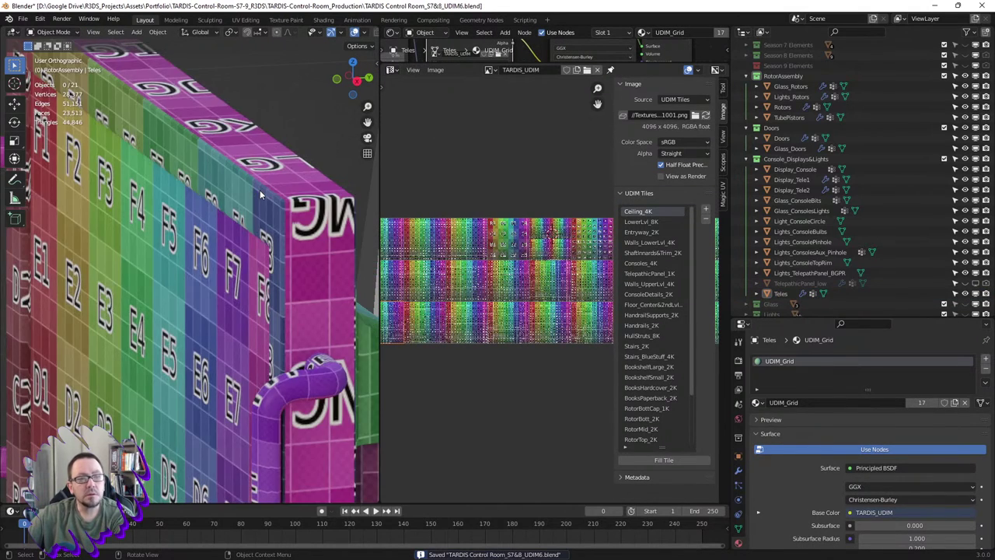
scroll(260, 190, "down", 3)
scroll(241, 249, "down", 4)
scroll(235, 268, "down", 1)
scroll(235, 268, "up", 1)
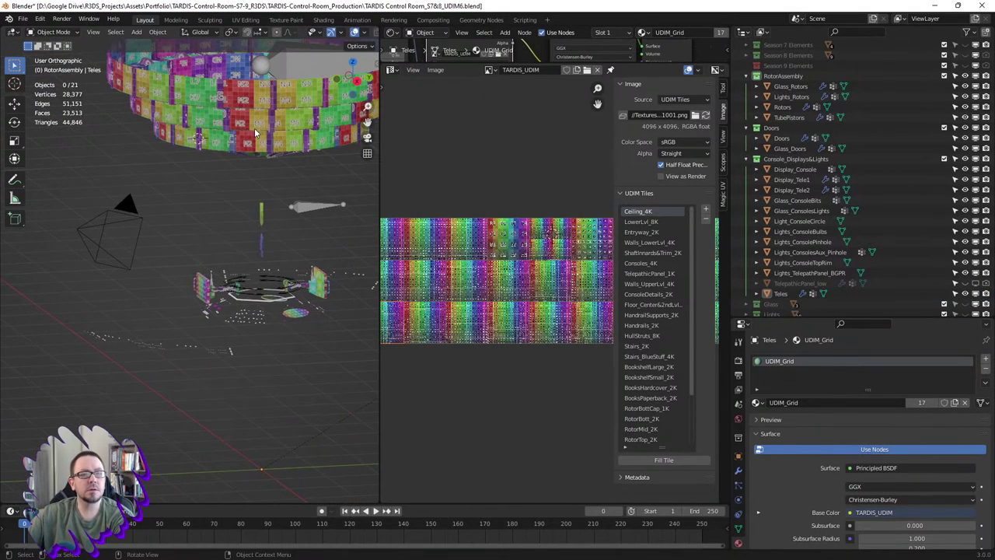
- Put Rotors in Edit Mode with all faces selected and show its UVs in a widened UV Editor
left_click(249, 140)
key("Tab")
key("a")
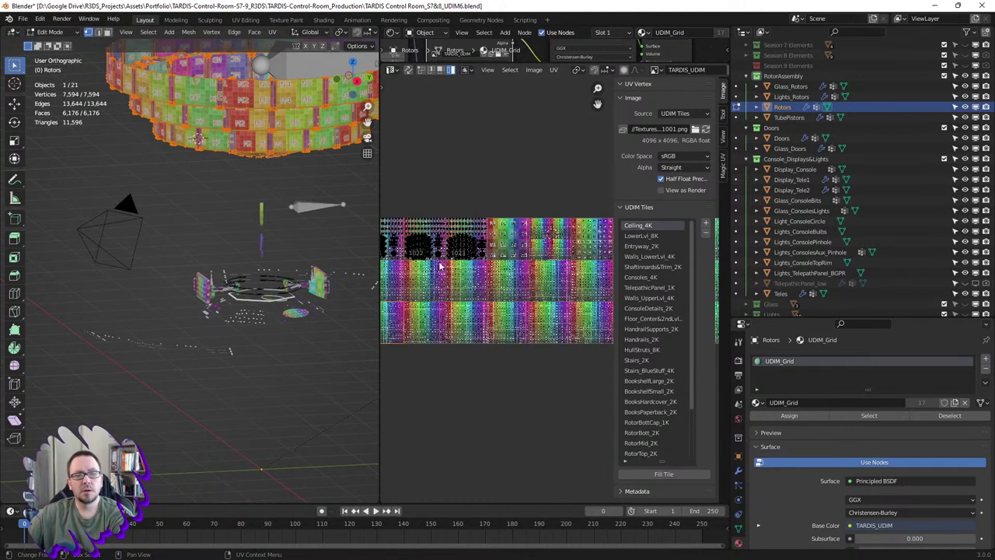
left_click_drag(379, 202, 286, 204)
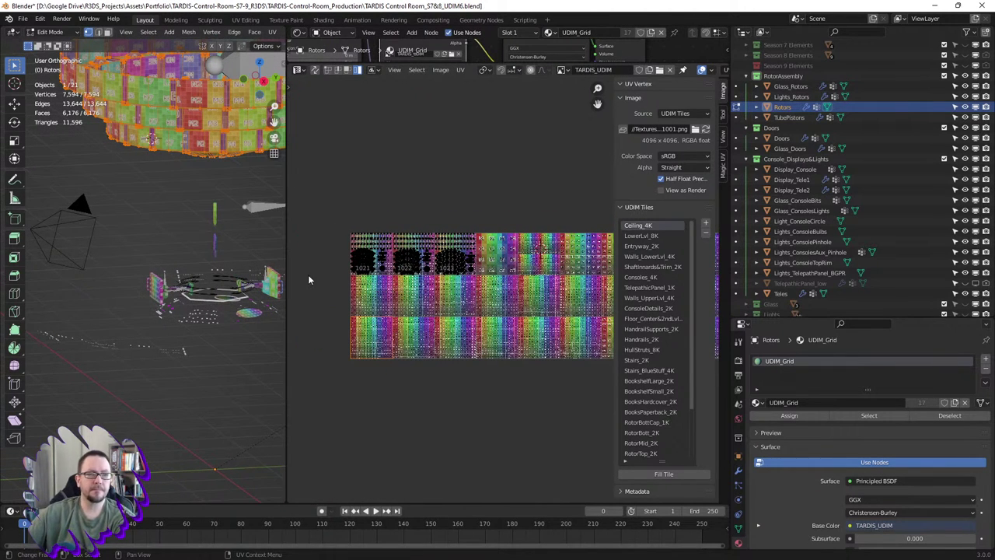
scroll(466, 299, "down", 1)
middle_click_drag(466, 299, 455, 299)
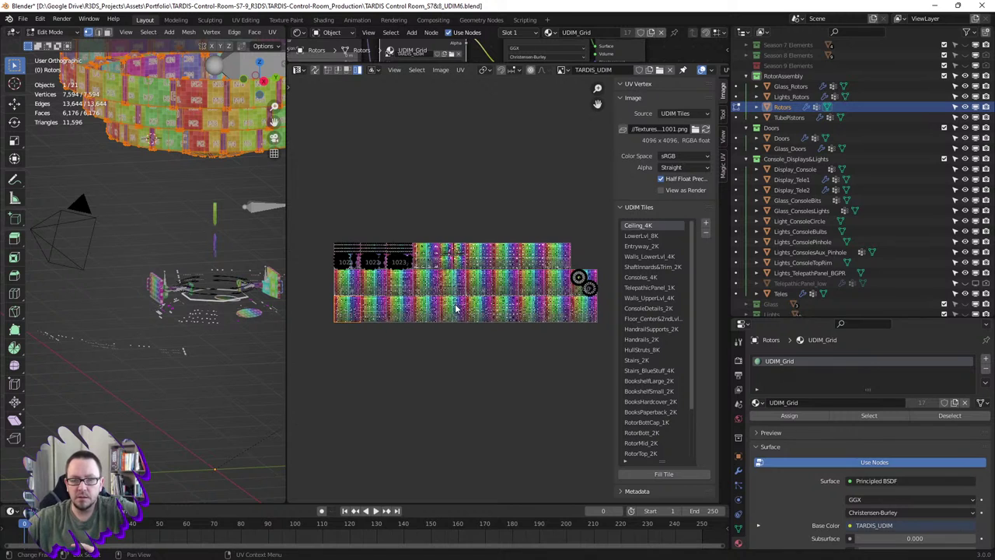
scroll(645, 314, "down", 3)
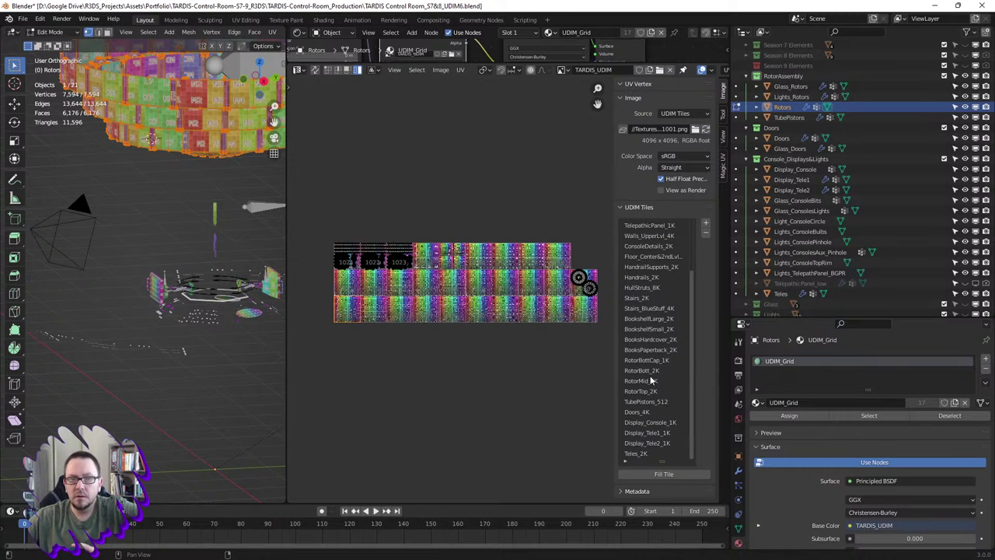
- Activate RotorBott_2K, RotorBottCap_1K, RotorTop_2K, then TubePistons_512, panning across the UDIM grid
left_click(652, 371)
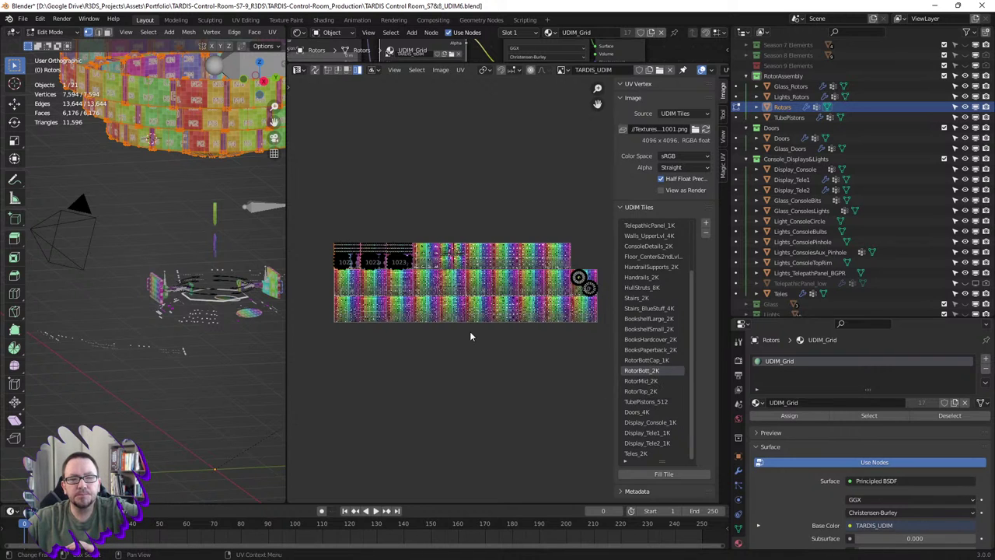
left_click(632, 361)
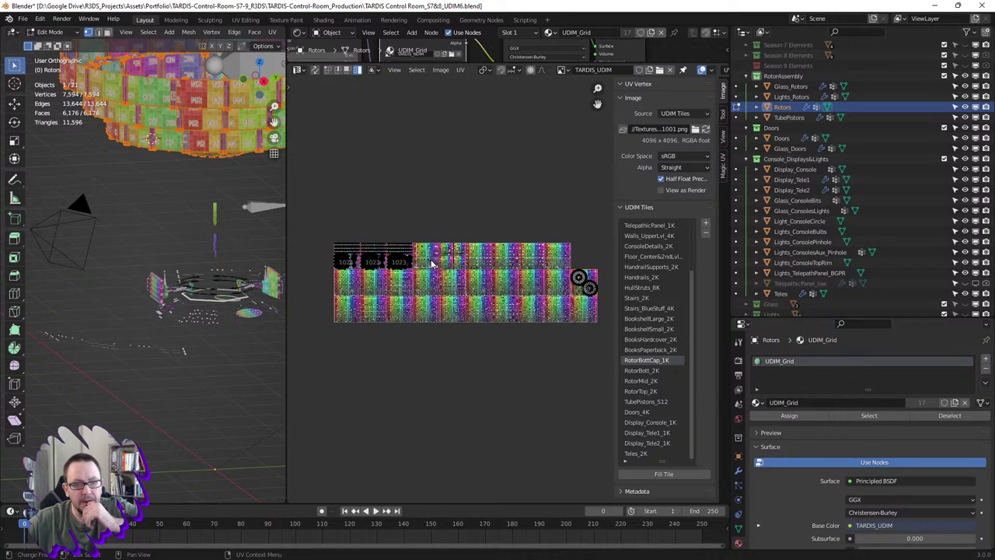
left_click(646, 392)
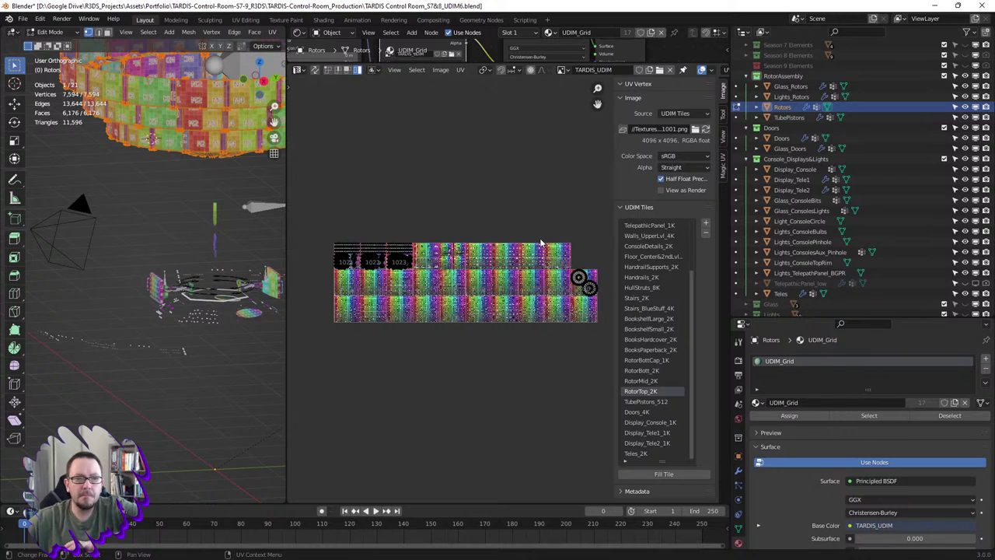
scroll(433, 254, "up", 1)
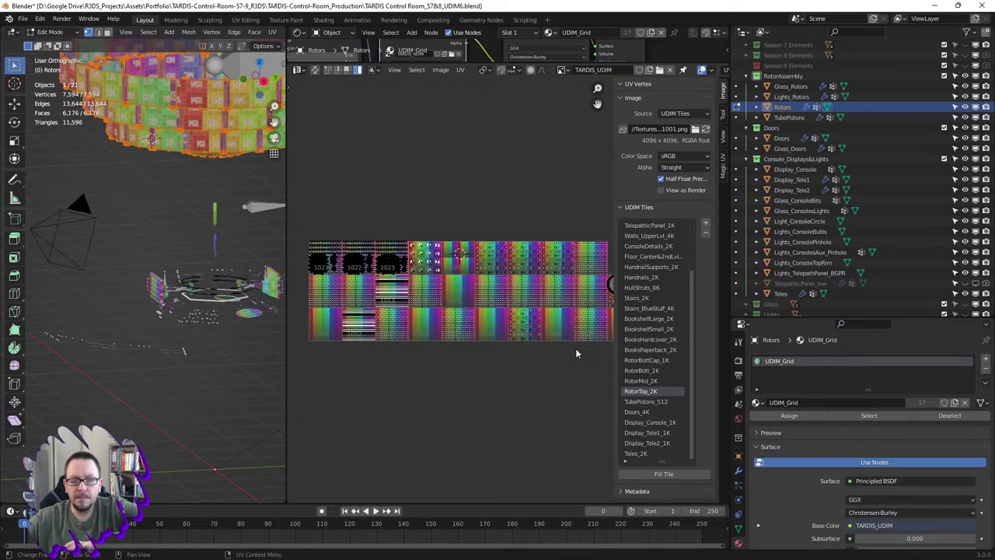
left_click(646, 403)
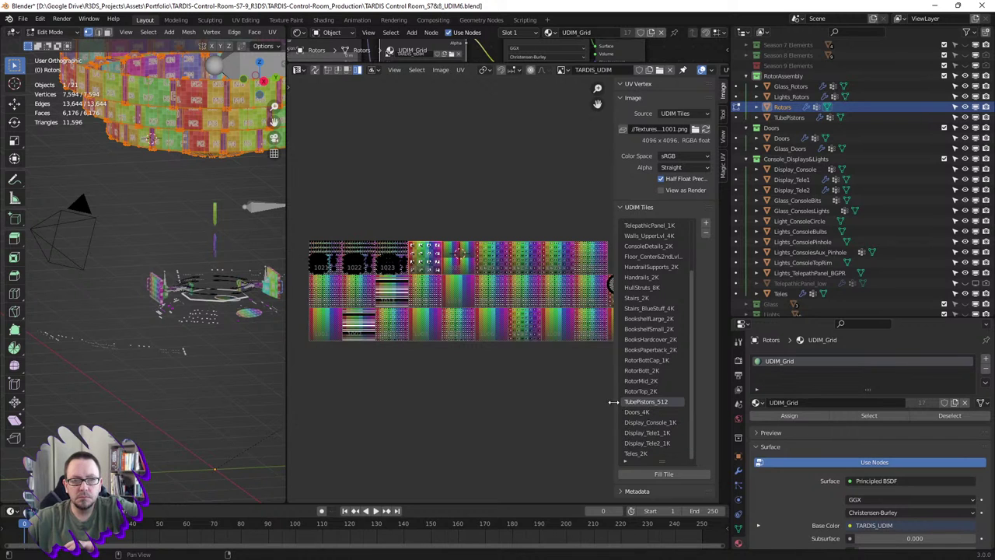
middle_click_drag(574, 384, 556, 381)
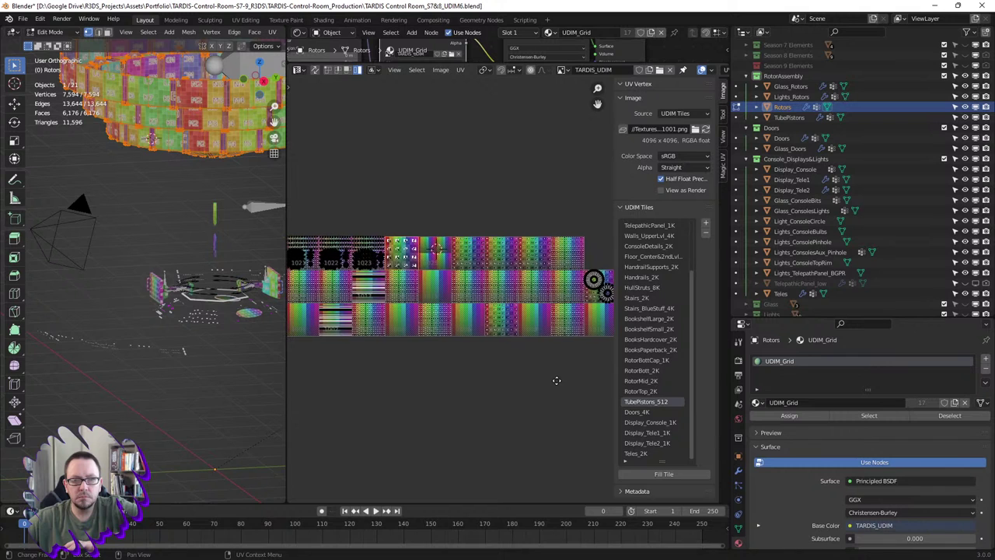
scroll(556, 382, "down", 1)
scroll(555, 383, "up", 1)
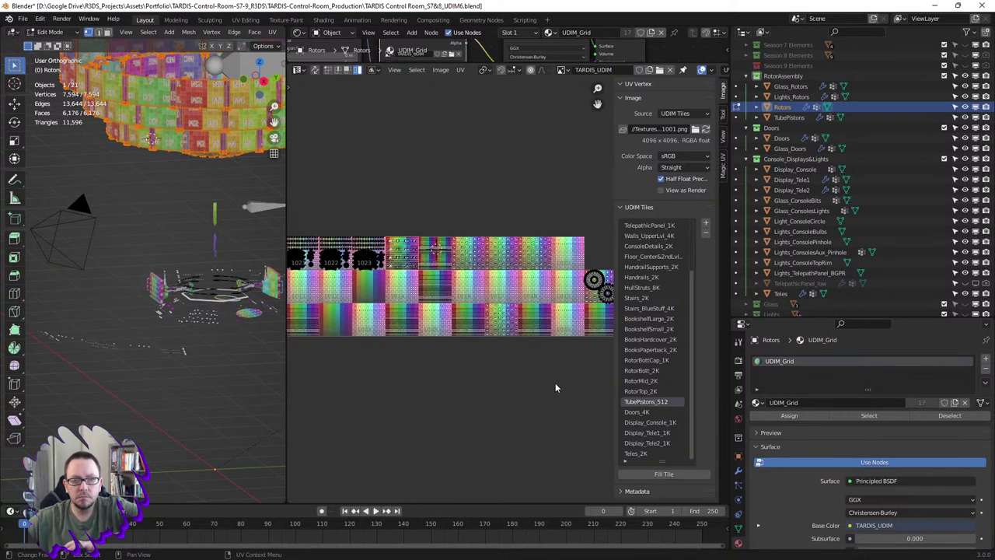
middle_click_drag(556, 382, 547, 376)
scroll(561, 382, "down", 1)
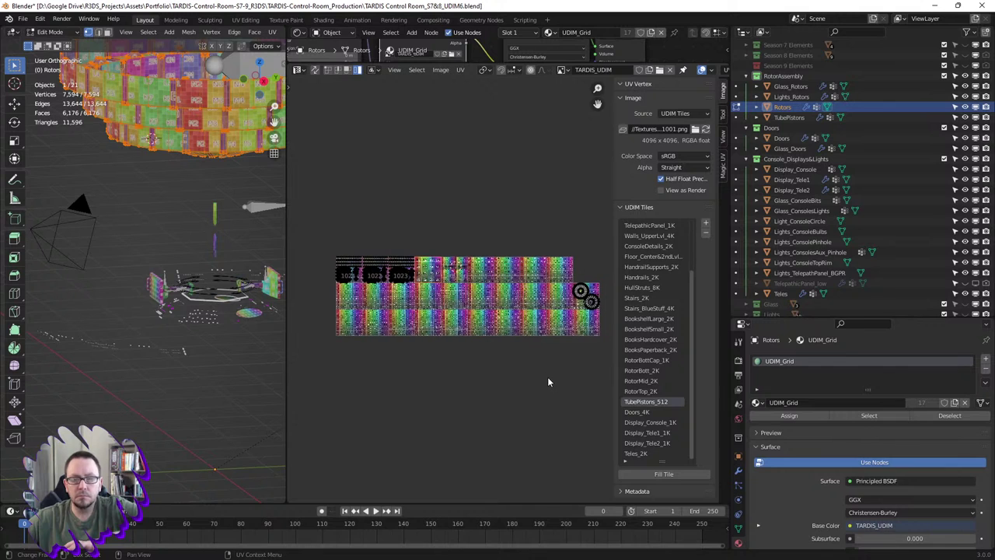
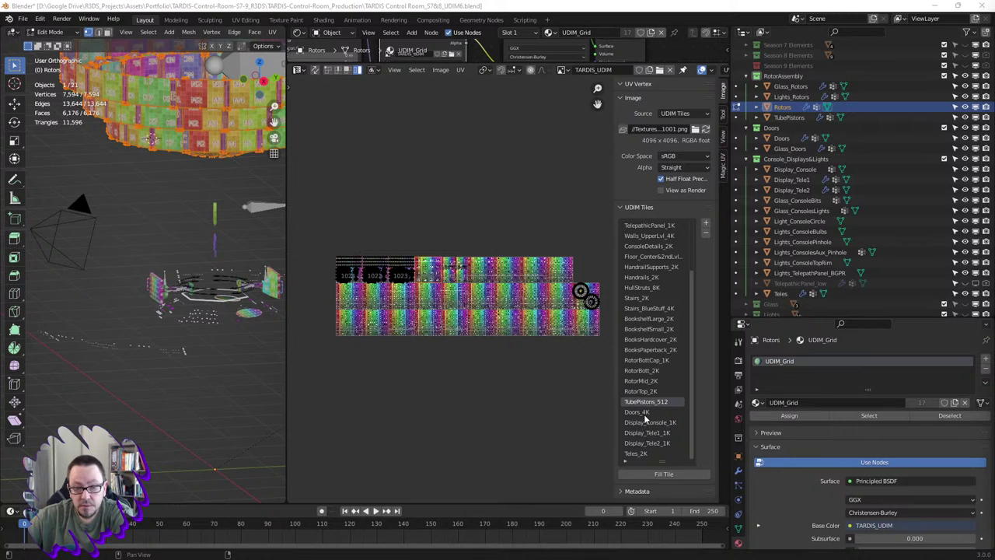
- Make RotorBottCap_1K the active UDIM tile after briefly picking RotorTop_2K
left_click(596, 291)
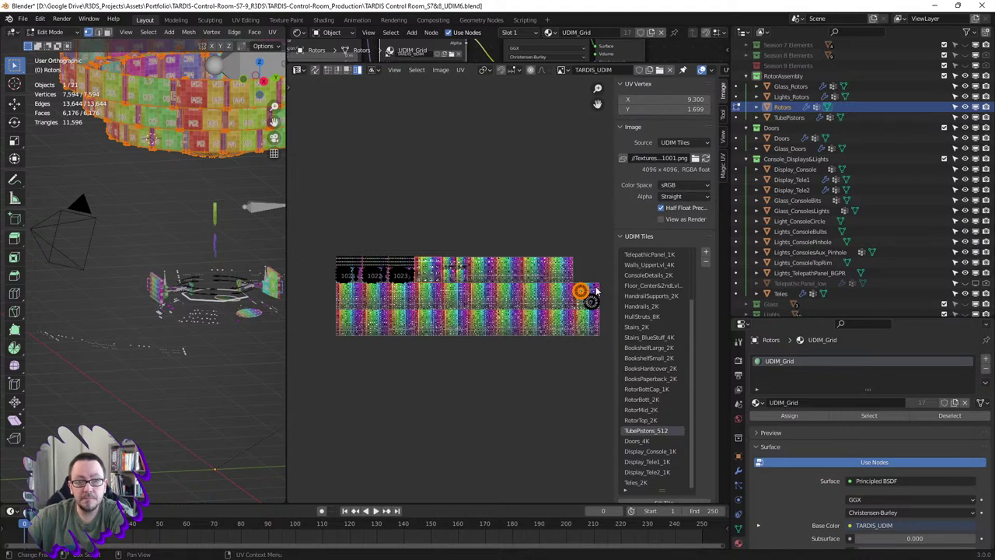
left_click(584, 292)
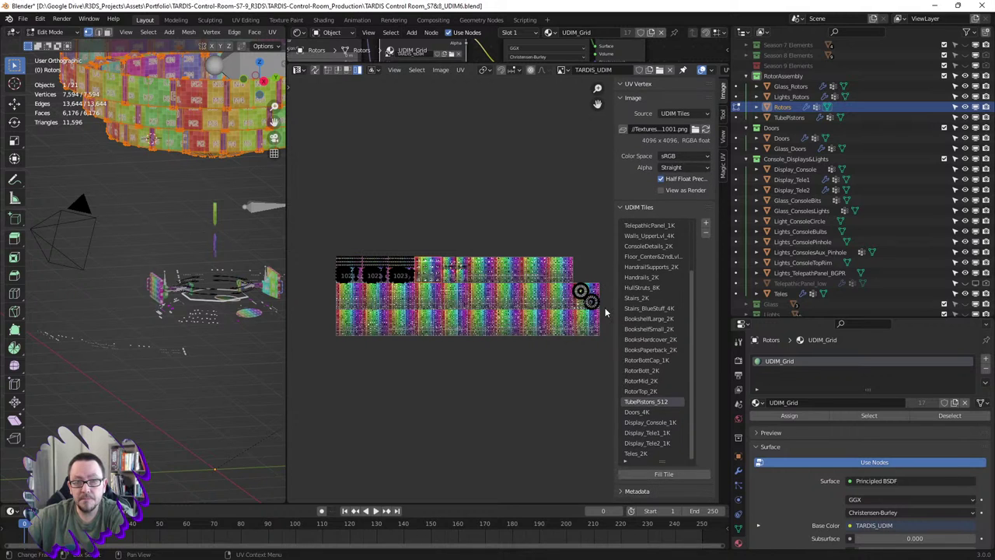
left_click(644, 392)
left_click(647, 362)
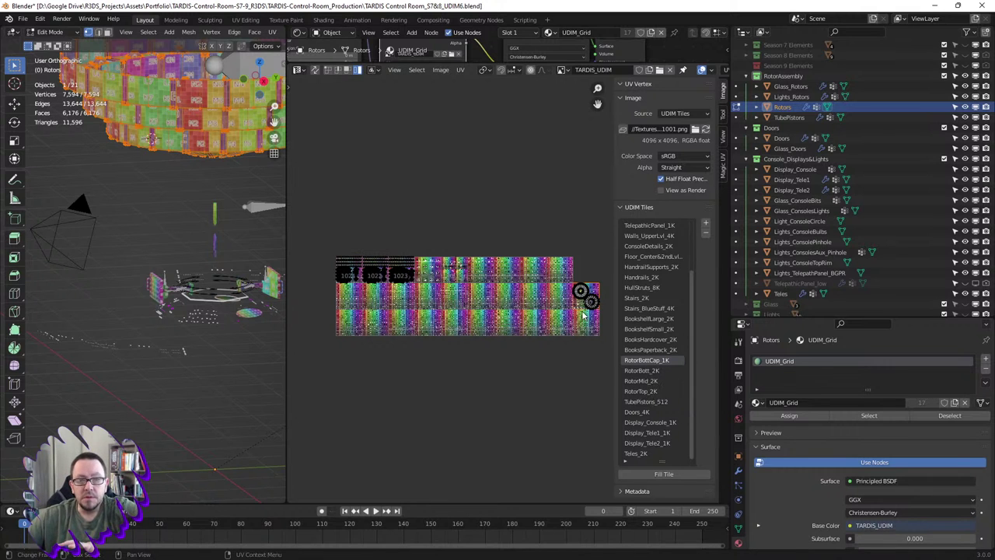
- Recentre the UDIM tile grid and widen the UV editor beside the 3D view
middle_click_drag(586, 293, 577, 291)
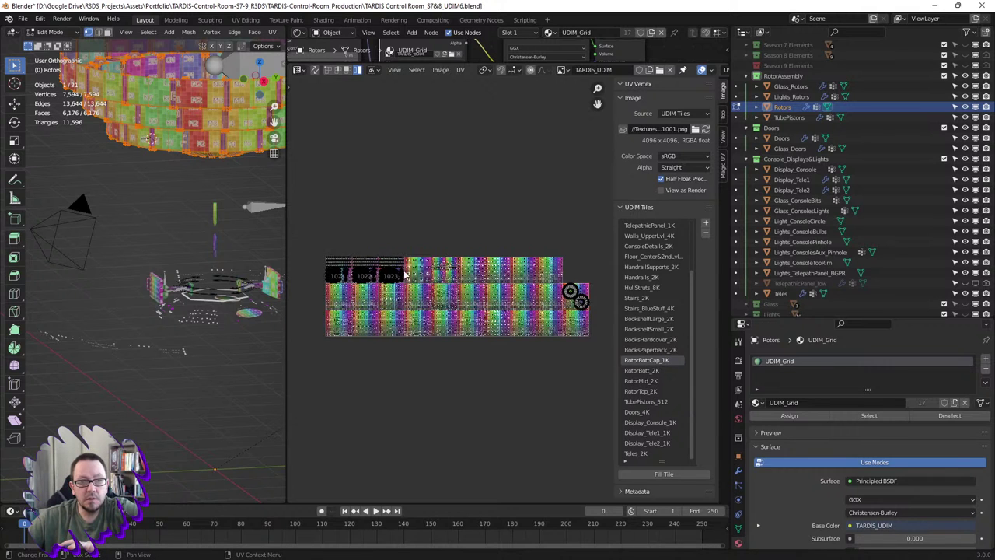
scroll(405, 273, "up", 2)
scroll(420, 279, "up", 4)
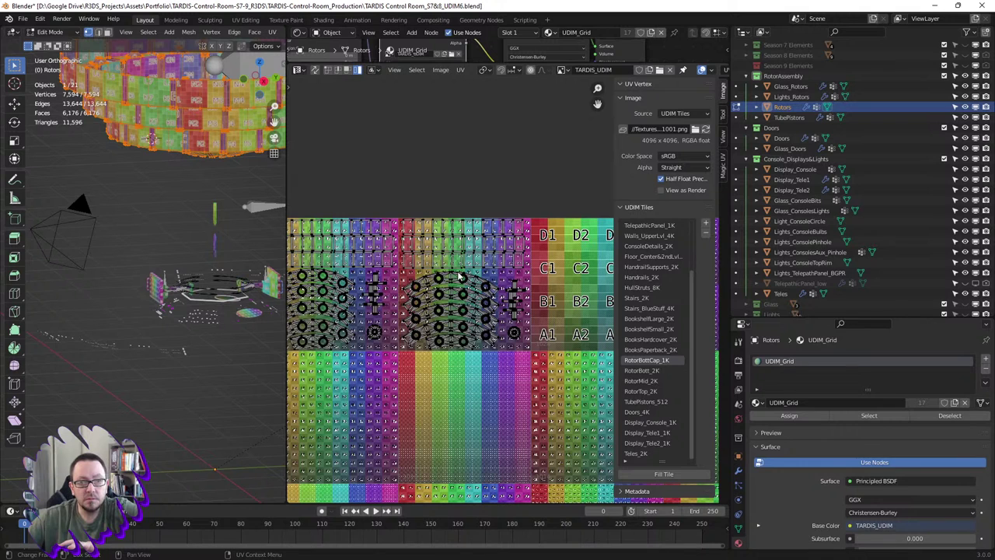
scroll(459, 274, "down", 2)
scroll(459, 274, "down", 3)
mouse_move(488, 296)
middle_mouse_down()
mouse_move(437, 267)
mouse_move(414, 271)
middle_mouse_up()
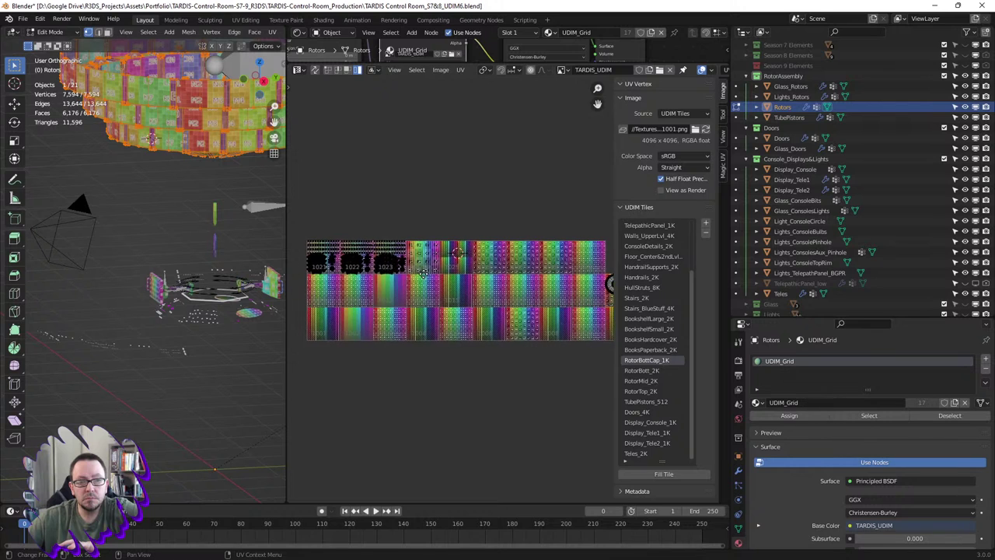
mouse_move(413, 272)
middle_mouse_down()
mouse_move(393, 267)
mouse_move(457, 288)
middle_mouse_up()
scroll(457, 288, "up", 5)
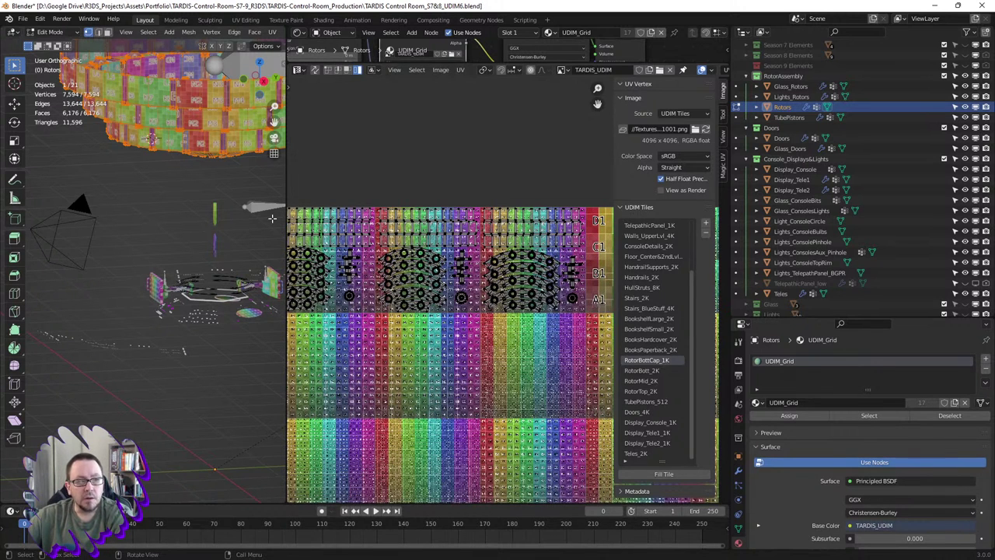
left_click_drag(287, 189, 189, 188)
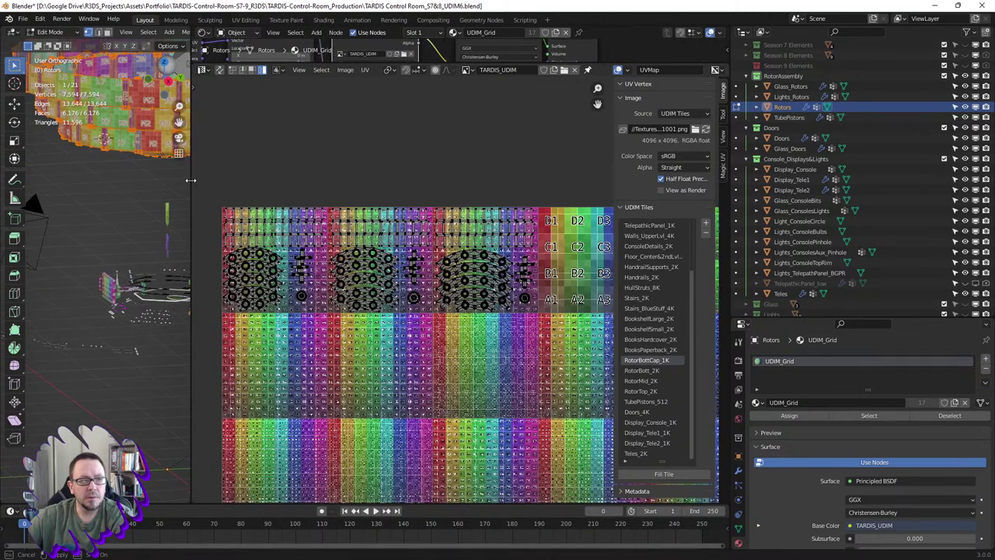
scroll(272, 282, "down", 3)
scroll(272, 281, "down", 1)
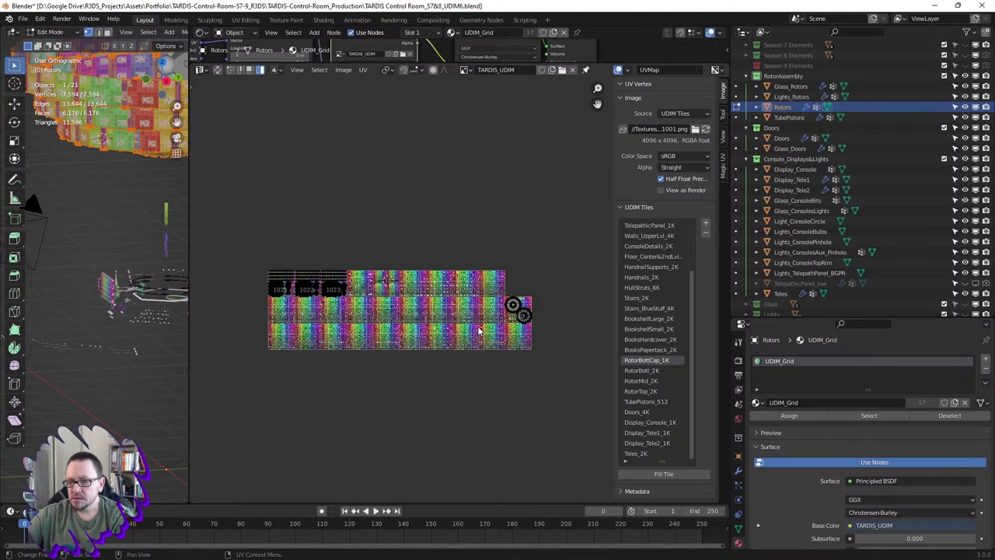
- Pan and zoom the UV view to frame the UDIM tile grid
scroll(496, 298, "up", 1)
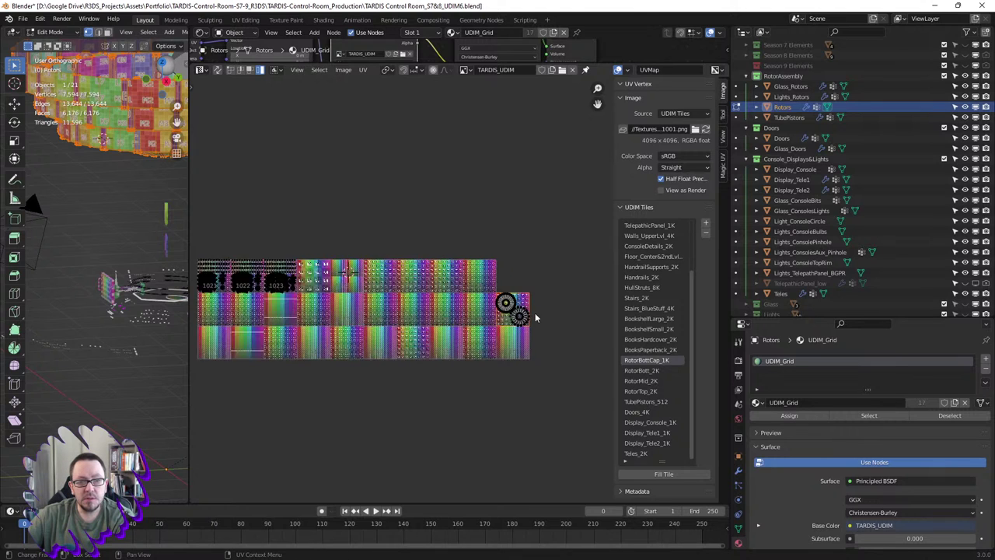
scroll(501, 307, "up", 3)
scroll(498, 299, "up", 2)
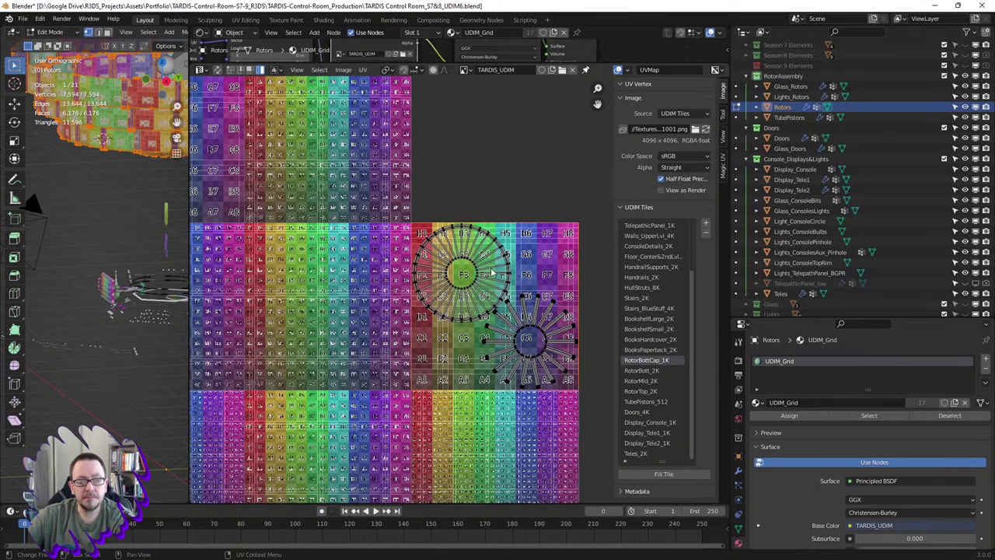
scroll(506, 267, "down", 5)
scroll(498, 257, "up", 1)
scroll(465, 235, "down", 1)
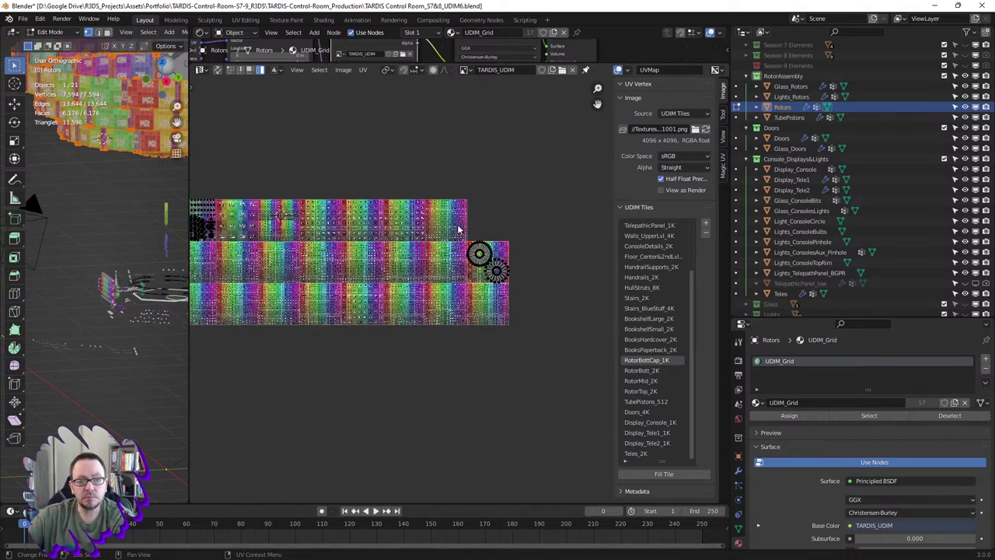
scroll(459, 233, "down", 1)
middle_click_drag(427, 267, 511, 278)
middle_click_drag(392, 284, 456, 285)
middle_click_drag(357, 282, 410, 283)
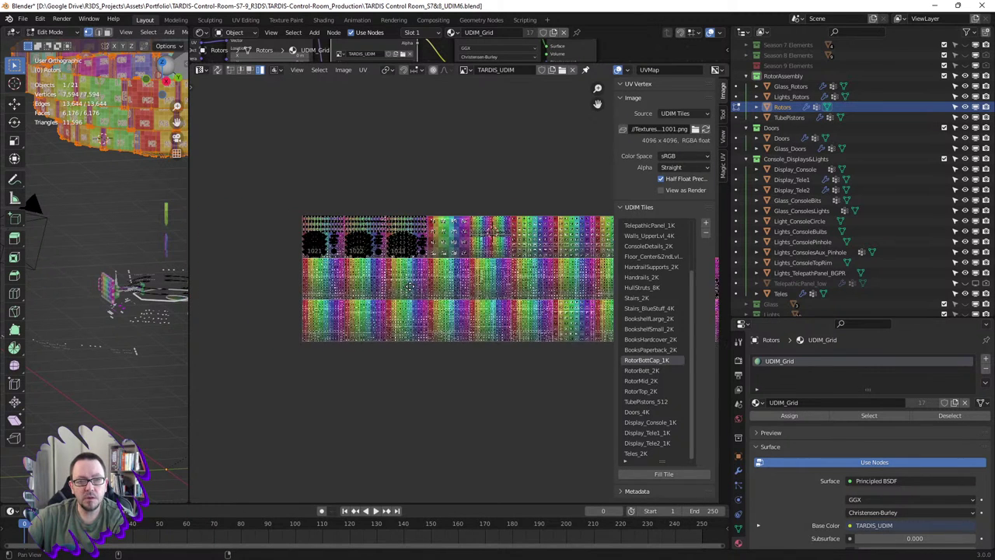
- Reselect RotorBottCap_1K and bring up its Fill Tile settings at 4096 × 4096 px
left_click(645, 392)
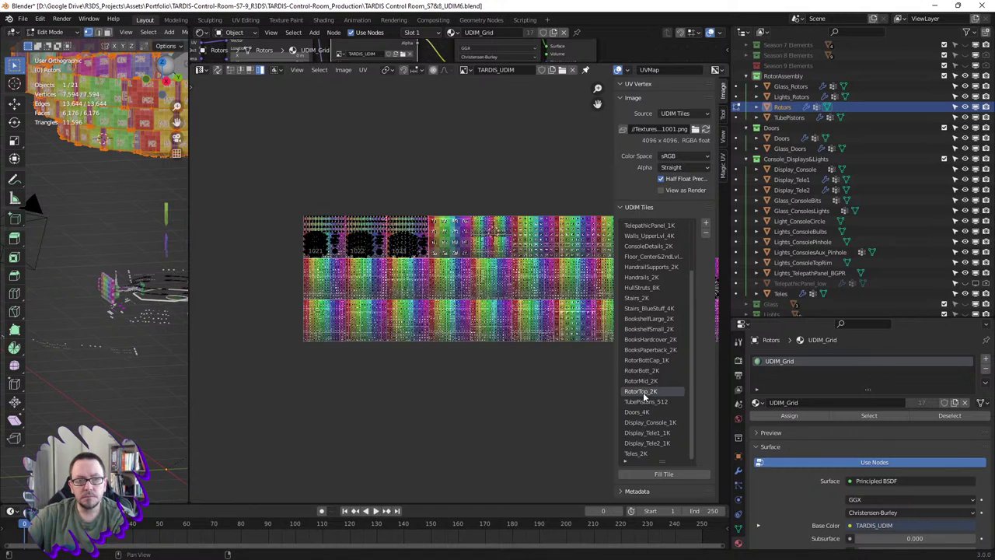
middle_click_drag(540, 402, 467, 406)
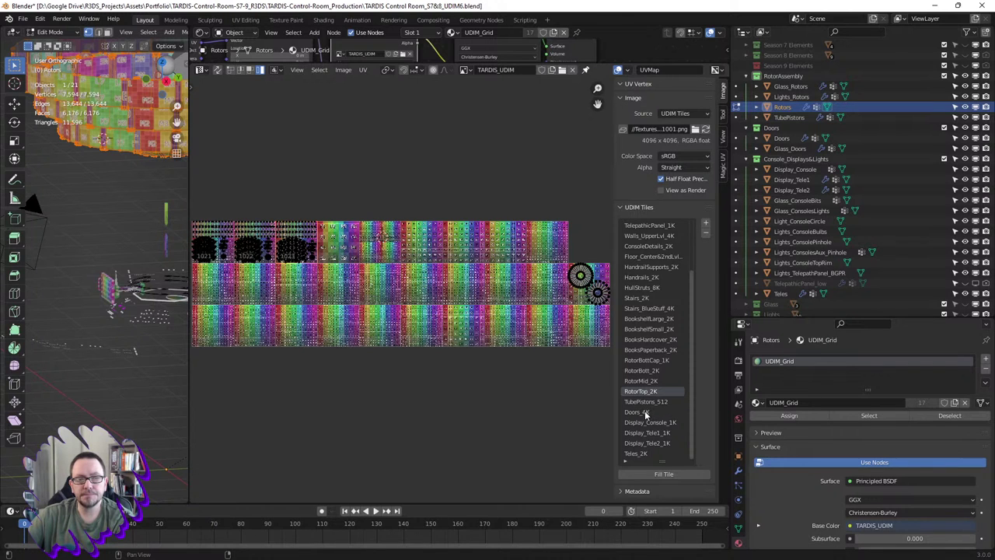
left_click(647, 363)
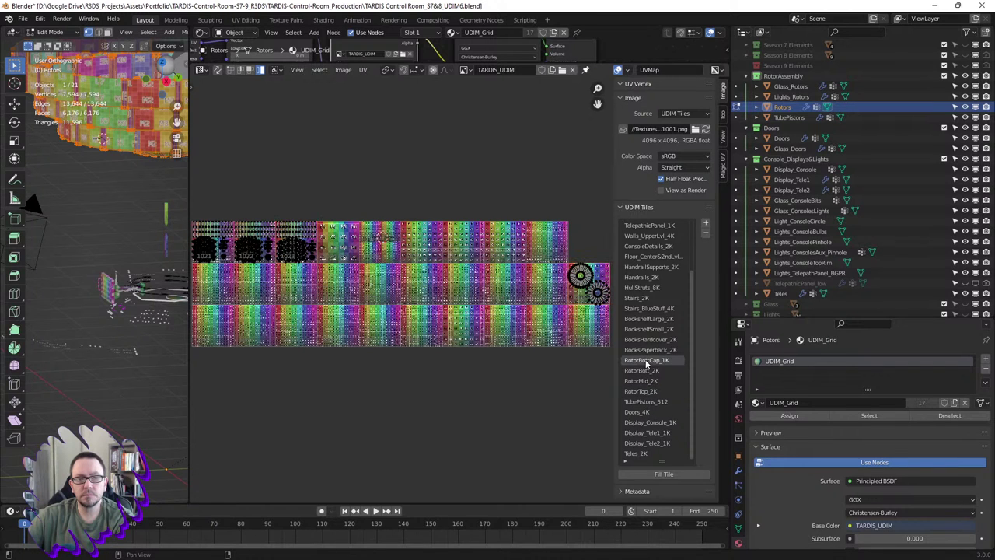
left_click(647, 474)
- Fill the RotorBottCap tile with a 4096 × 4096 px Color Grid
left_click(674, 487)
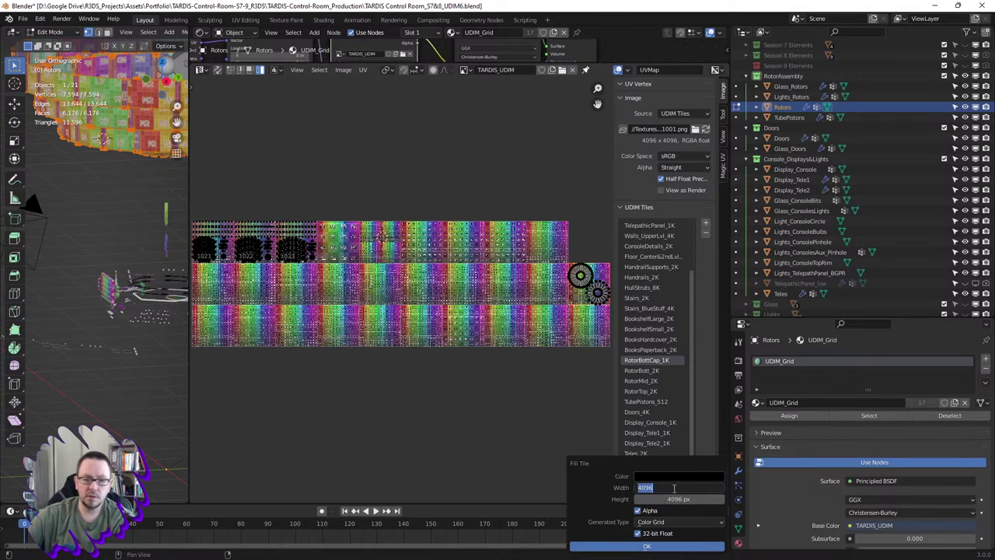
key("Tab")
key("Return")
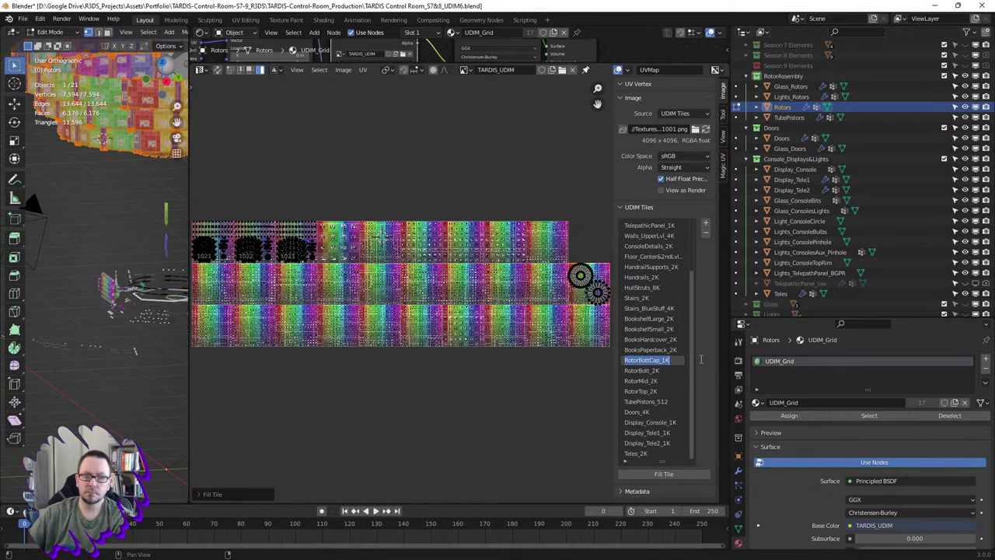
- Rename the tile to RotorBottCap_4K
double_click(661, 361)
type("4K")
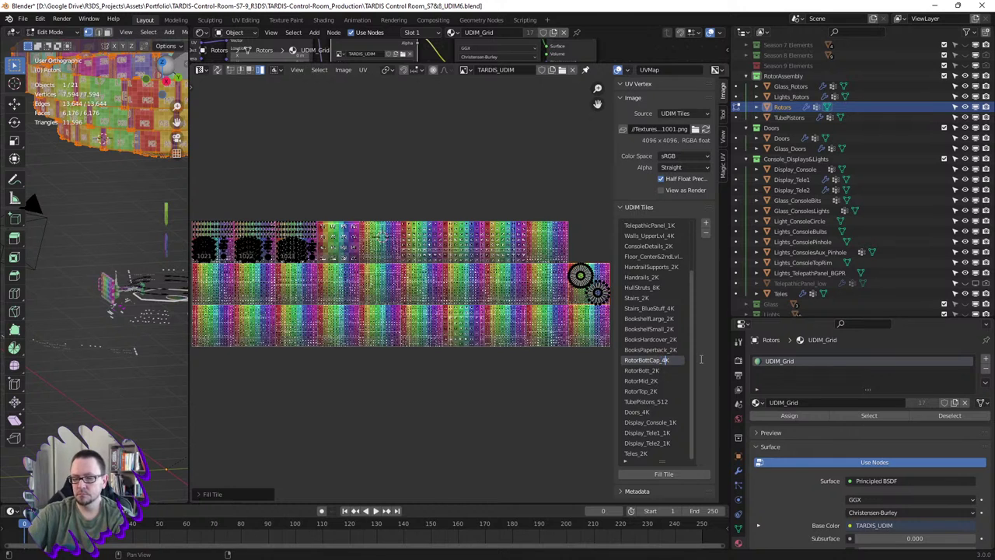
key("Return")
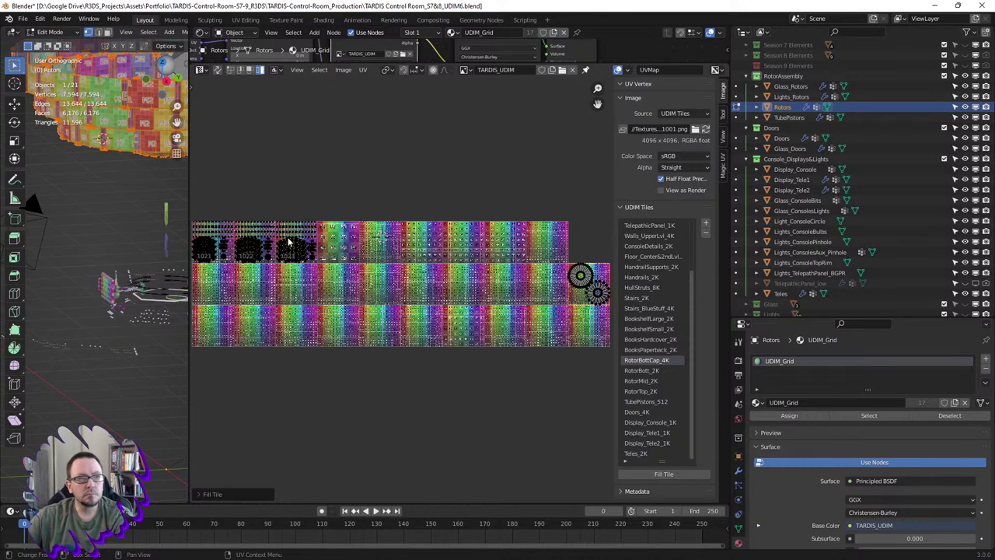
- Enlarge the 3D view and orbit and zoom onto the rotor ring's letter-marked faces
left_click_drag(187, 198, 279, 198)
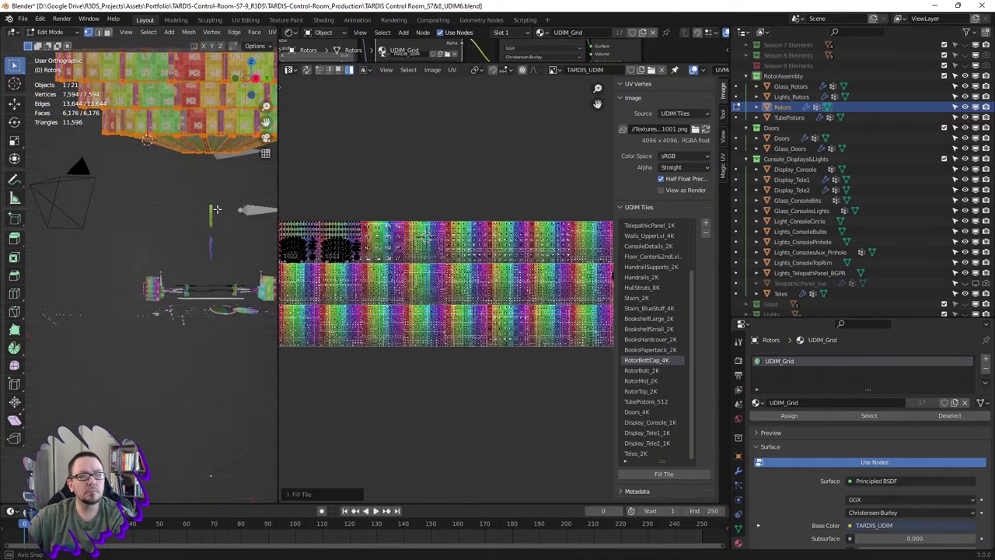
scroll(194, 156, "up", 4)
mouse_move(194, 155)
middle_mouse_down()
mouse_move(199, 112)
mouse_move(214, 125)
middle_mouse_up()
scroll(215, 124, "up", 5)
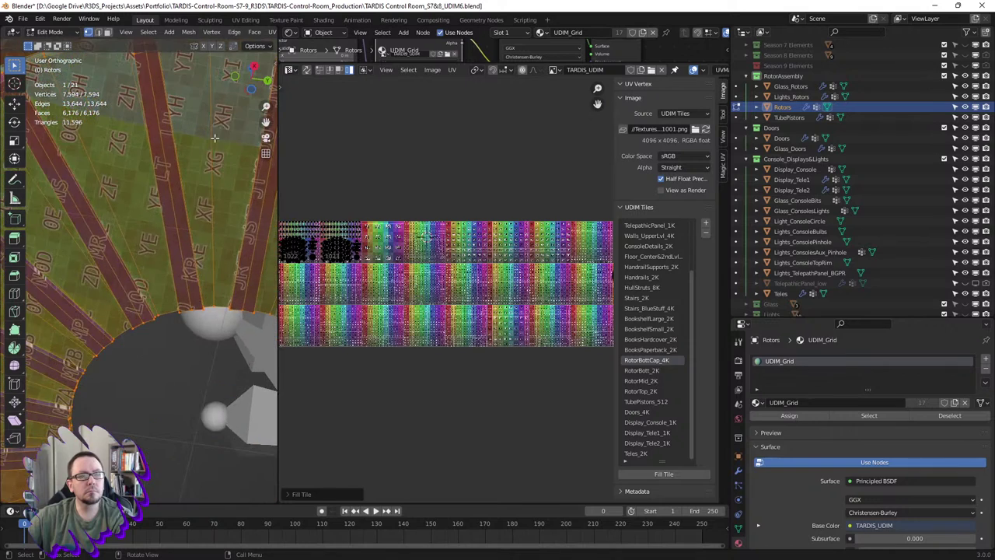
scroll(215, 138, "down", 5)
scroll(531, 261, "down", 3)
scroll(532, 264, "up", 4)
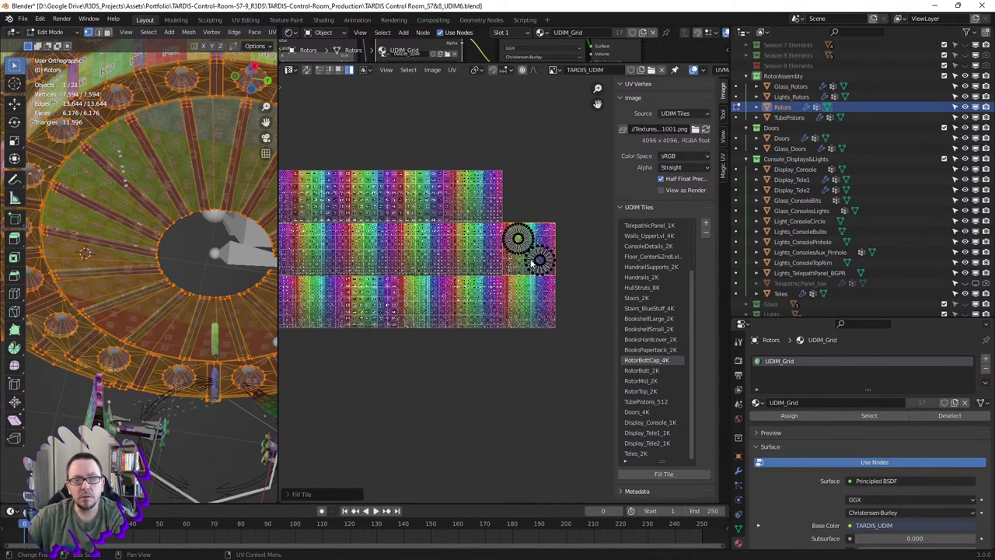
scroll(532, 263, "down", 2)
scroll(530, 250, "down", 2)
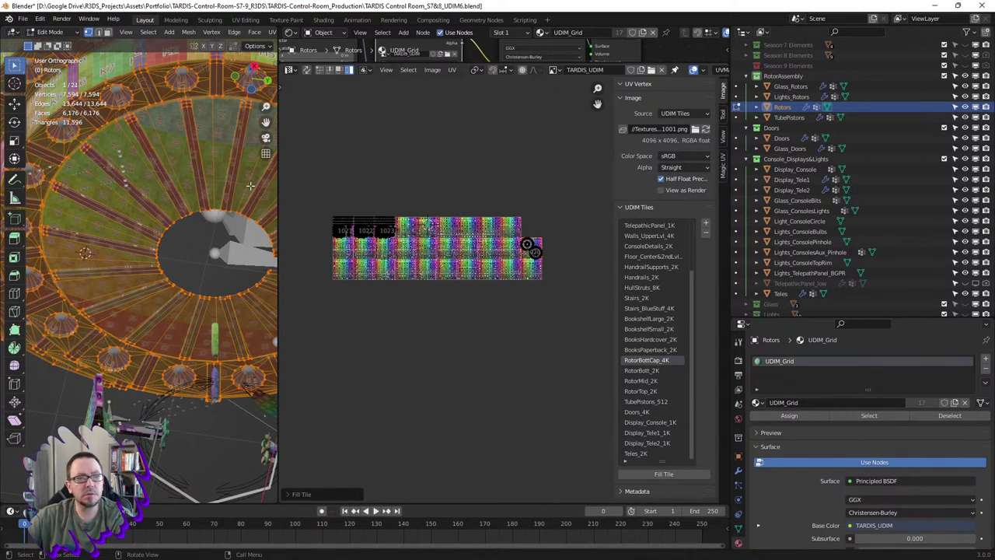
middle_click_drag(155, 233, 165, 202)
scroll(165, 202, "up", 5)
scroll(165, 202, "up", 2)
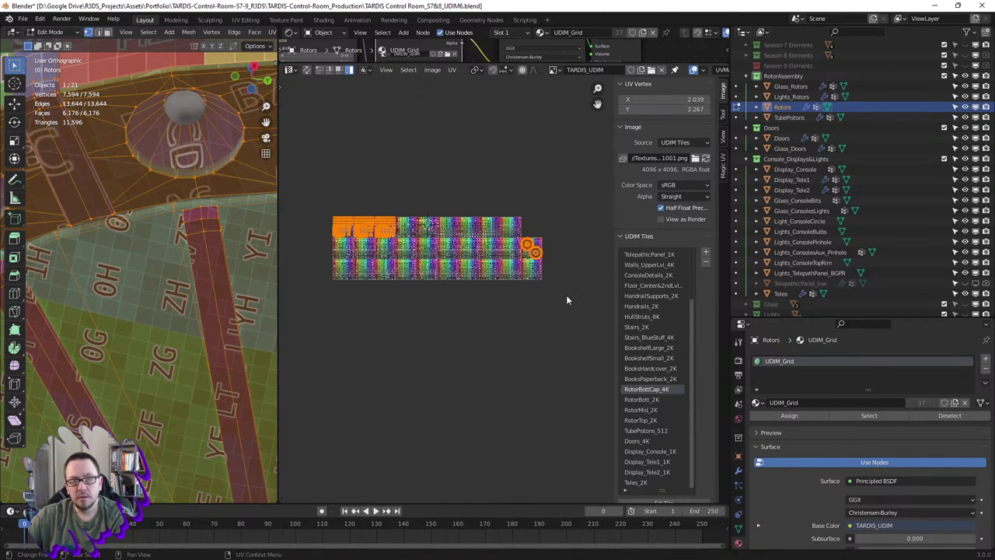
- Select the rotor UVs except tiles 1021–1023 and scale them down to about 0.64
key("a")
left_click(533, 248)
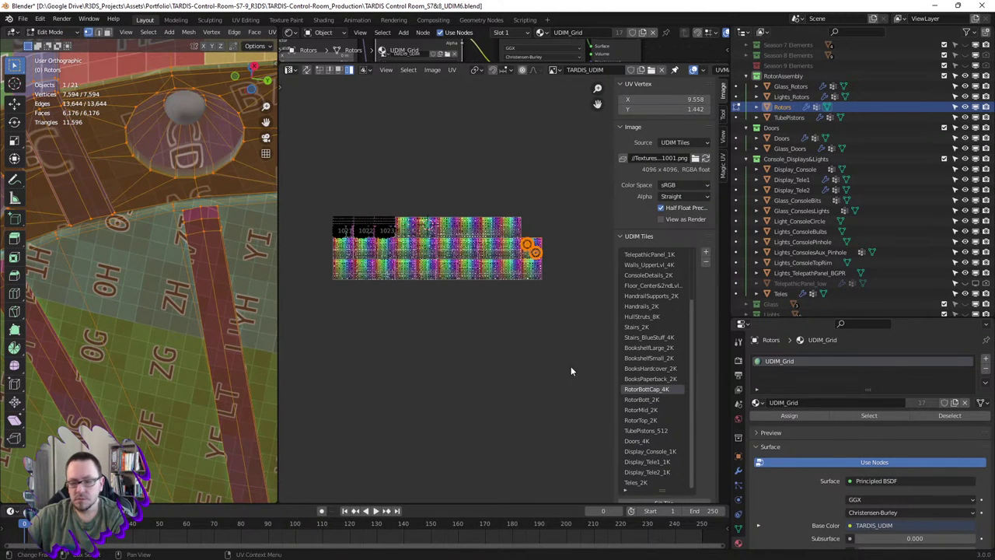
key("s")
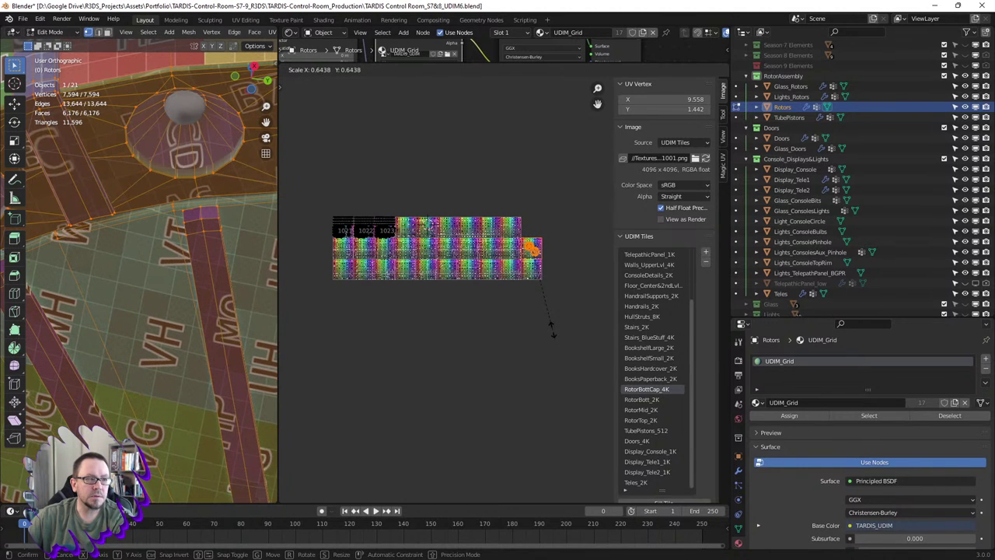
left_click(553, 333)
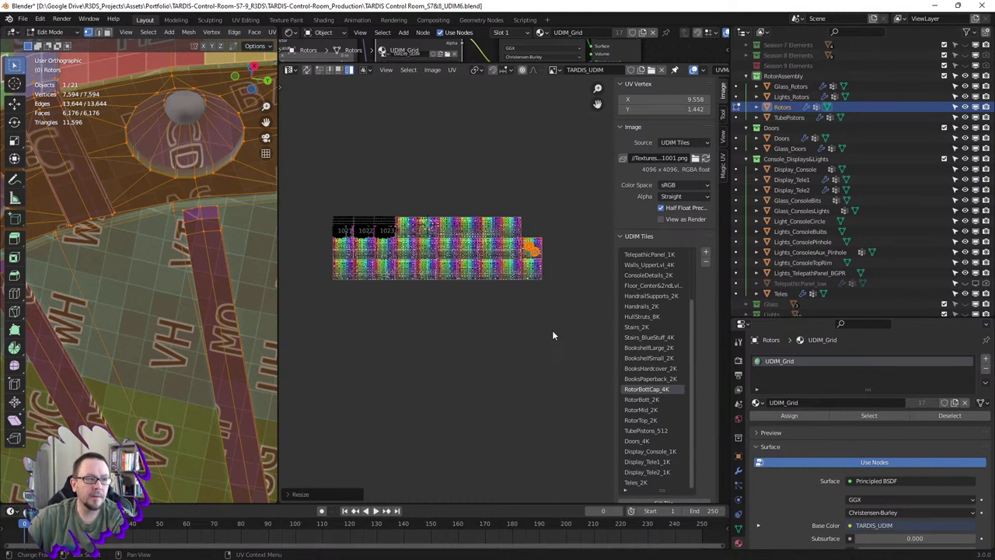
- Orbit and zoom to inspect the rotor cap and the N2/M2 floor panels
middle_click_drag(155, 249, 144, 204)
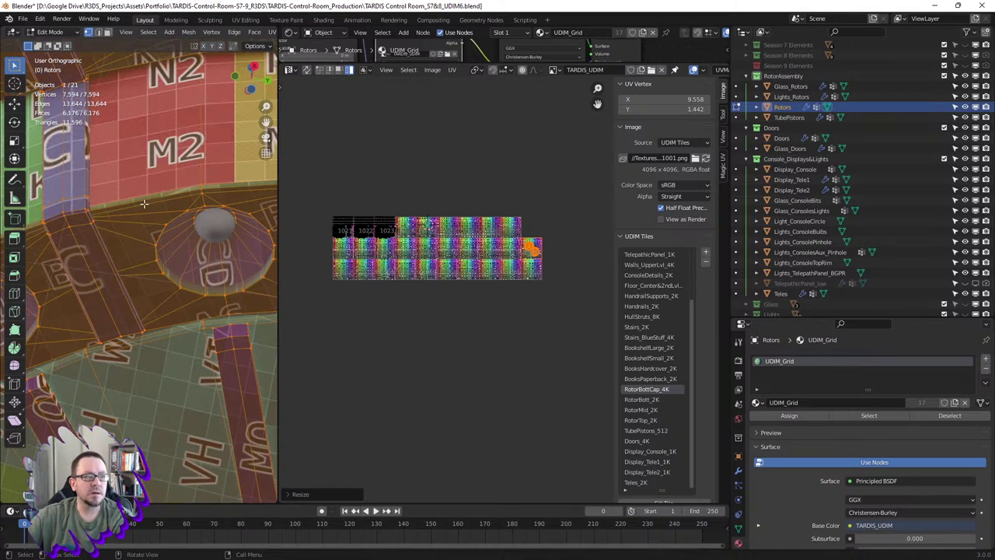
scroll(148, 185, "down", 3)
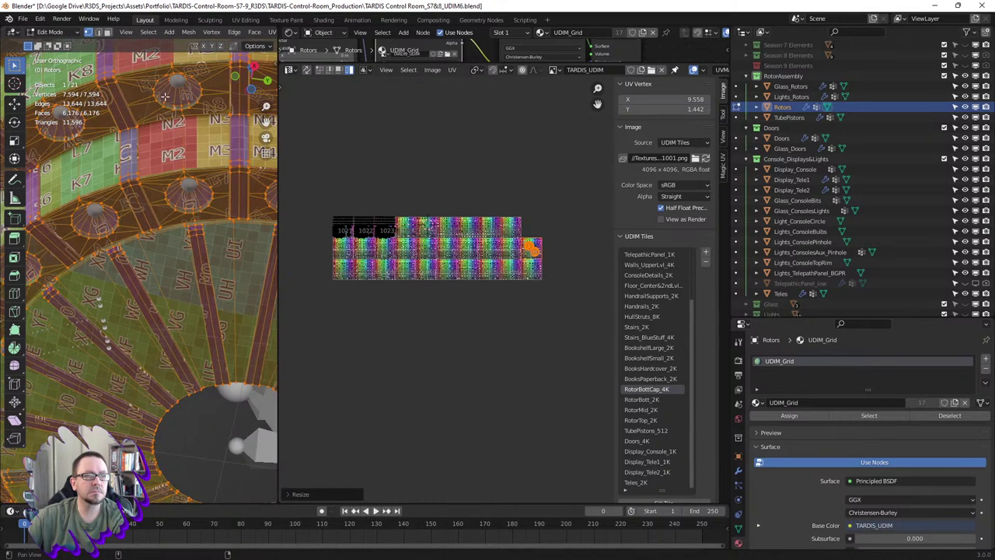
middle_click_drag(171, 133, 165, 194)
scroll(164, 194, "down", 4)
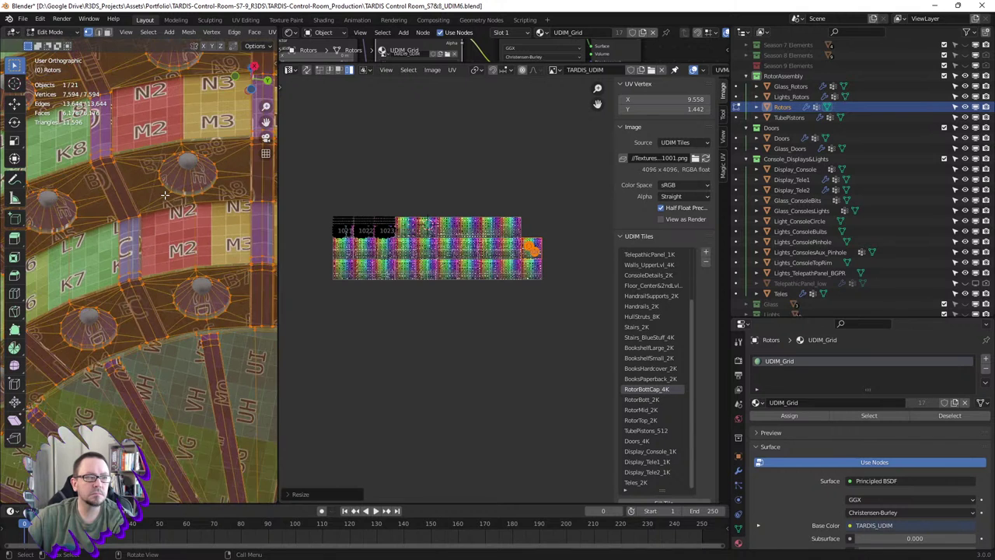
scroll(162, 198, "up", 2)
scroll(160, 201, "up", 3)
scroll(159, 203, "down", 3)
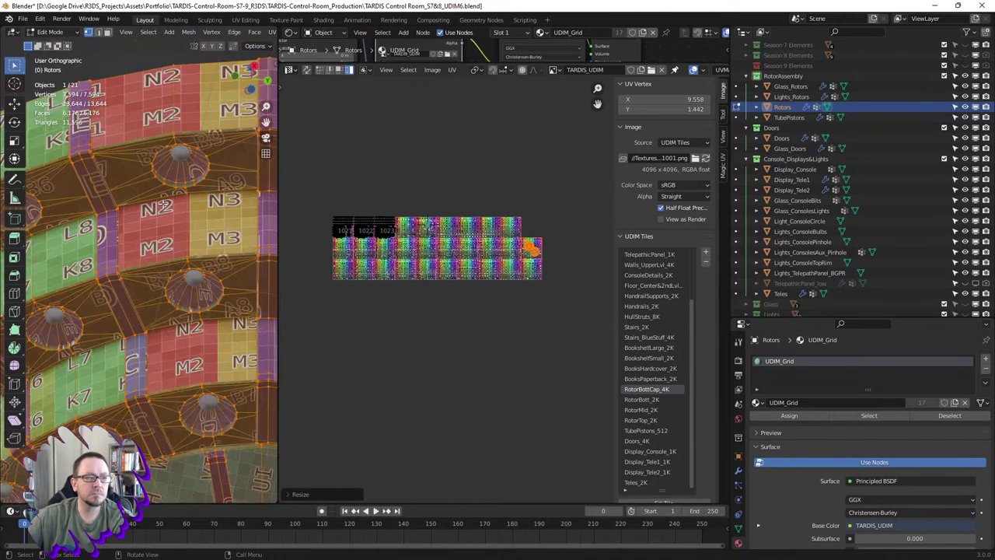
scroll(159, 202, "down", 1)
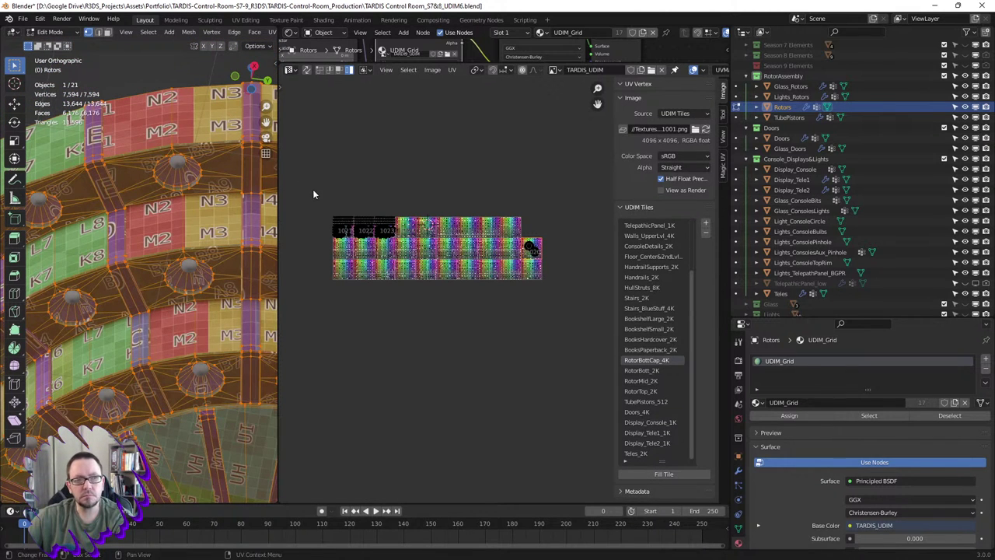
- Box-select all rotor UV islands and save the blend file
left_click_drag(313, 194, 412, 262)
key("ctrl+s")
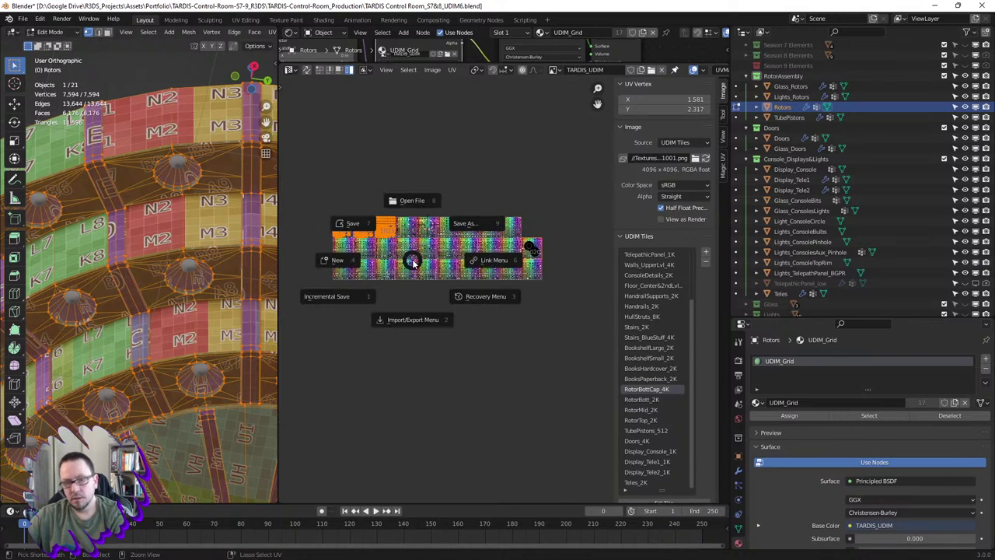
left_click(353, 220)
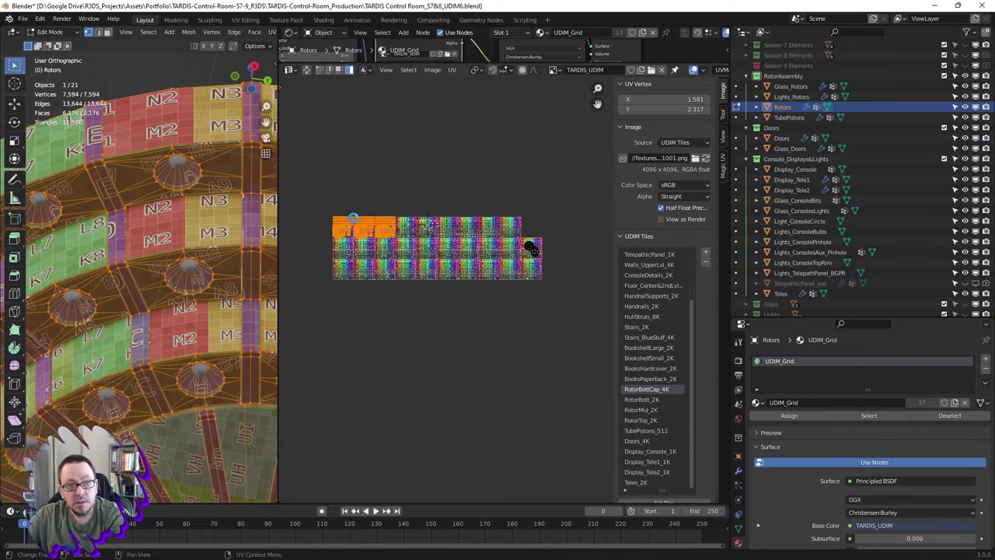
- Move the selected islands into empty space above the UDIM grid
key("g")
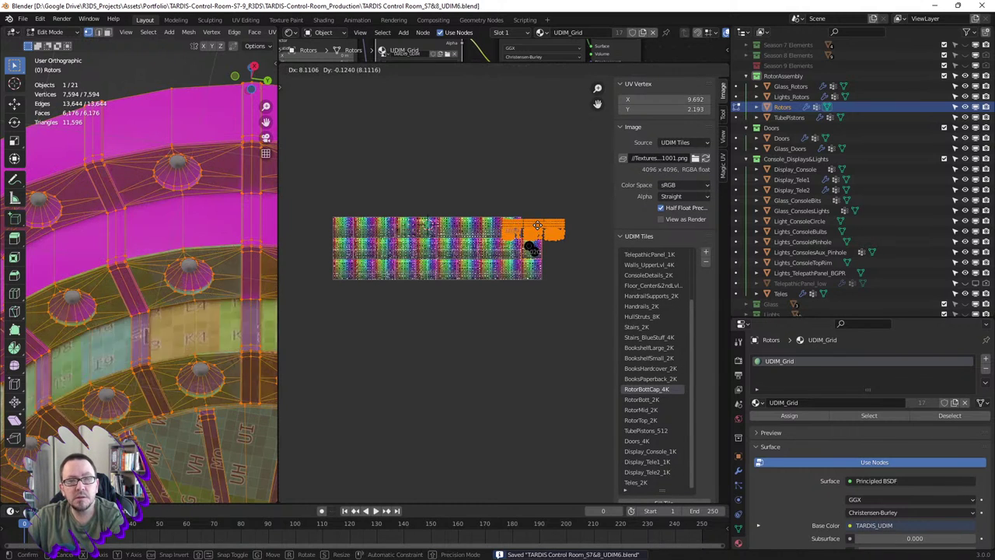
left_click(546, 210)
scroll(547, 211, "up", 3)
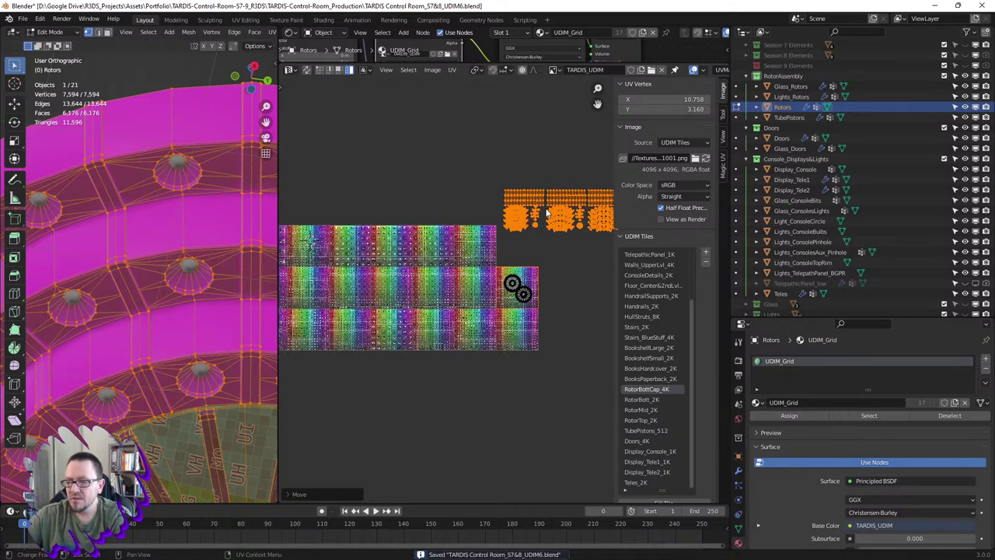
scroll(544, 210, "up", 1)
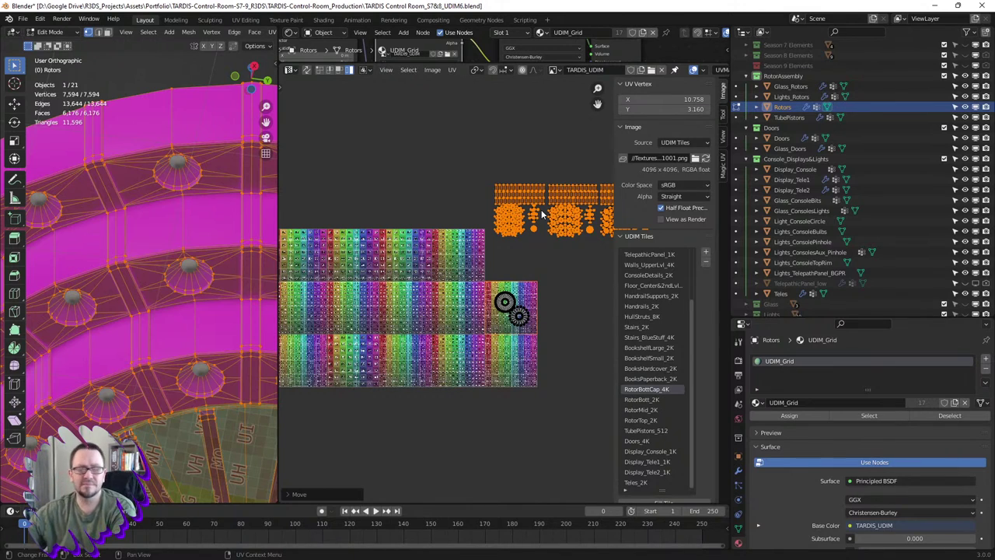
key("g")
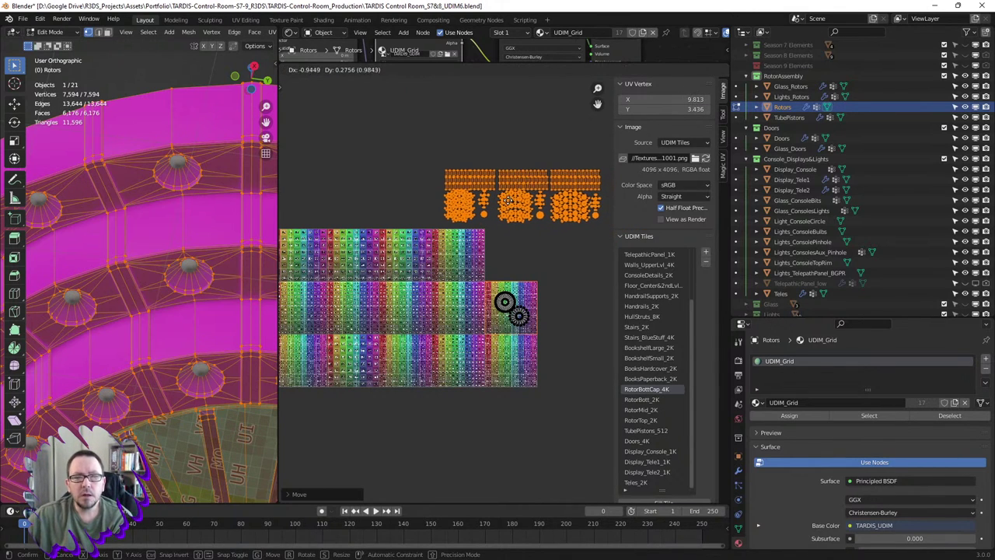
left_click(509, 177)
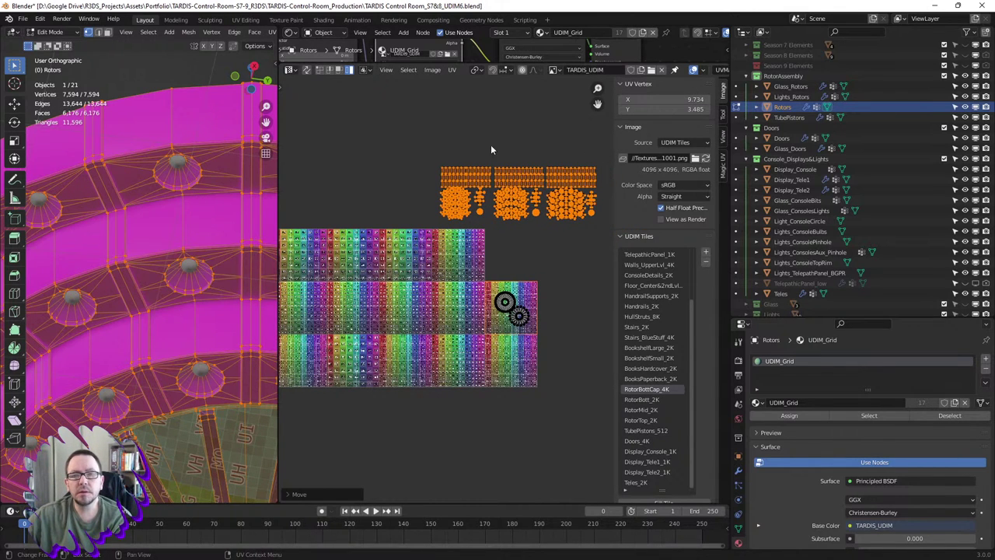
- Widen the UV editor, frame the rows of rectangular panel islands, and select one island
left_click_drag(279, 148, 138, 158)
scroll(386, 171, "up", 1)
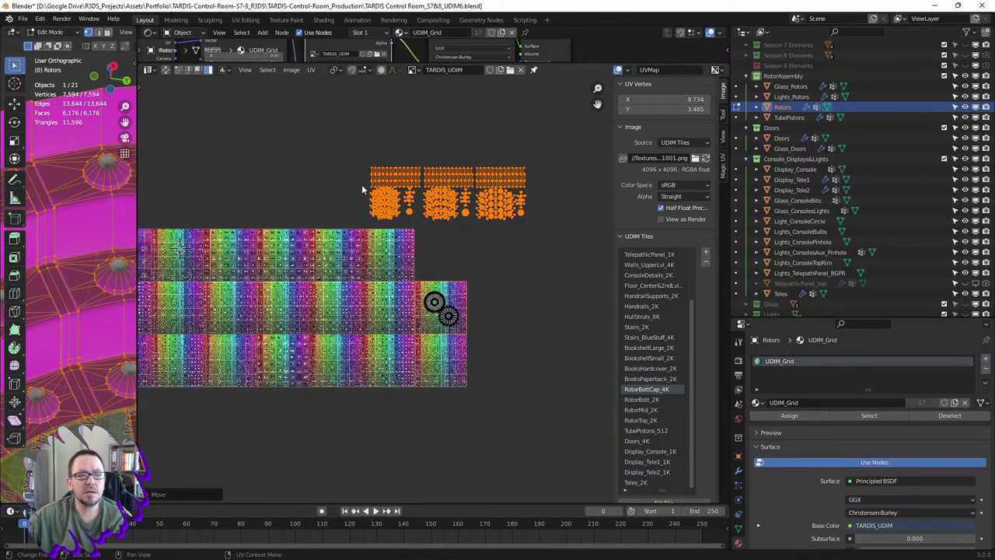
scroll(387, 171, "up", 2)
scroll(408, 193, "up", 3)
scroll(408, 194, "up", 2)
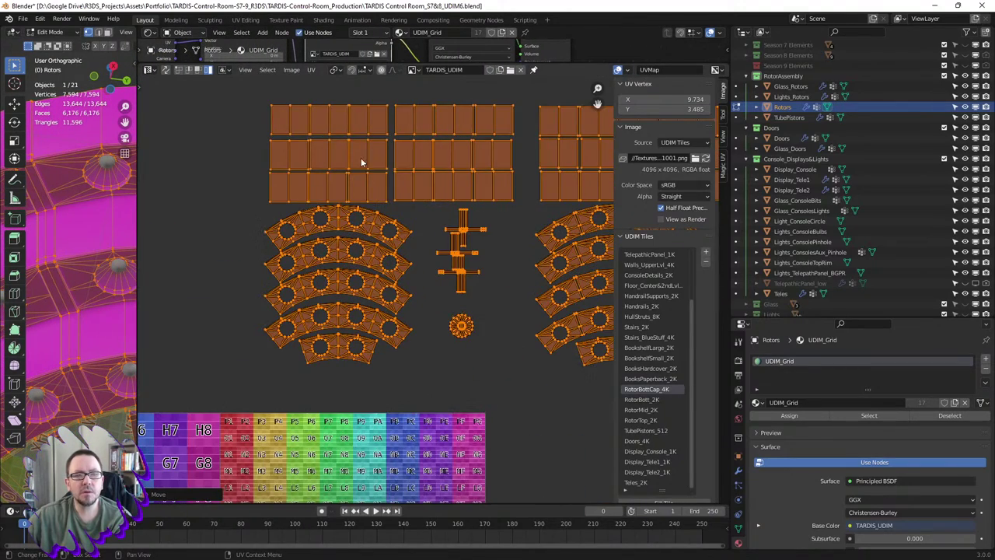
middle_click_drag(362, 162, 358, 250)
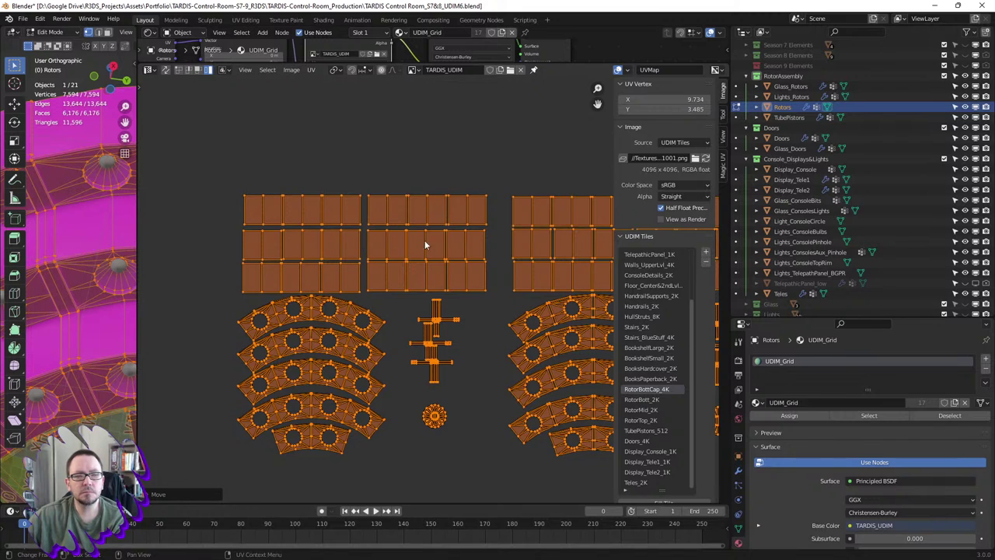
scroll(428, 241, "up", 4)
scroll(424, 245, "down", 1)
scroll(423, 241, "down", 3)
scroll(338, 238, "up", 4)
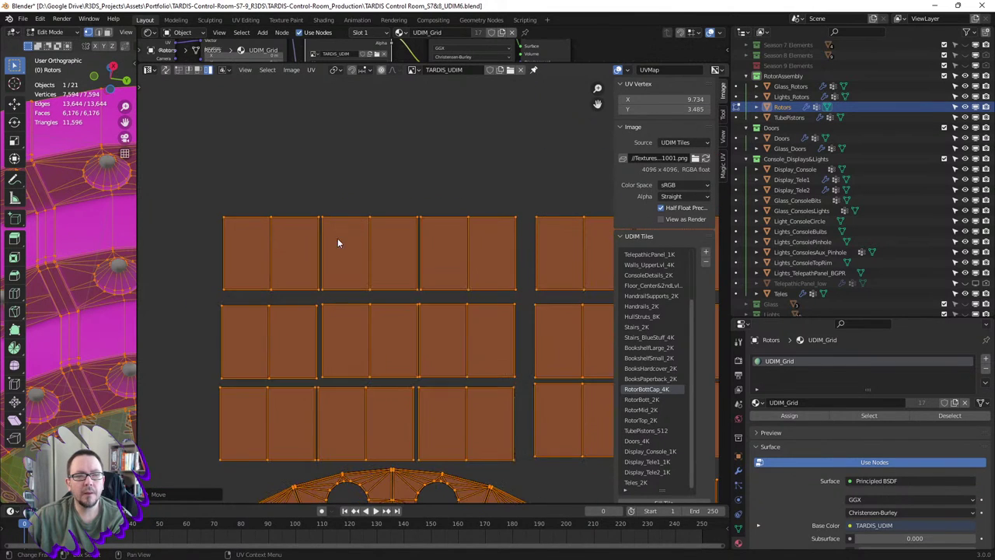
middle_click_drag(342, 250, 319, 181)
scroll(329, 196, "down", 5)
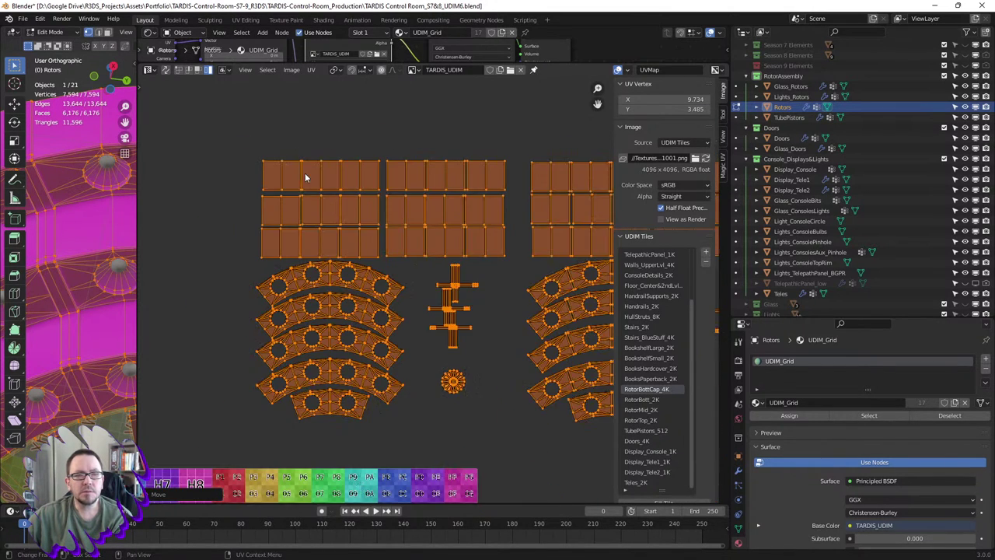
scroll(305, 172, "up", 1)
scroll(335, 198, "up", 1)
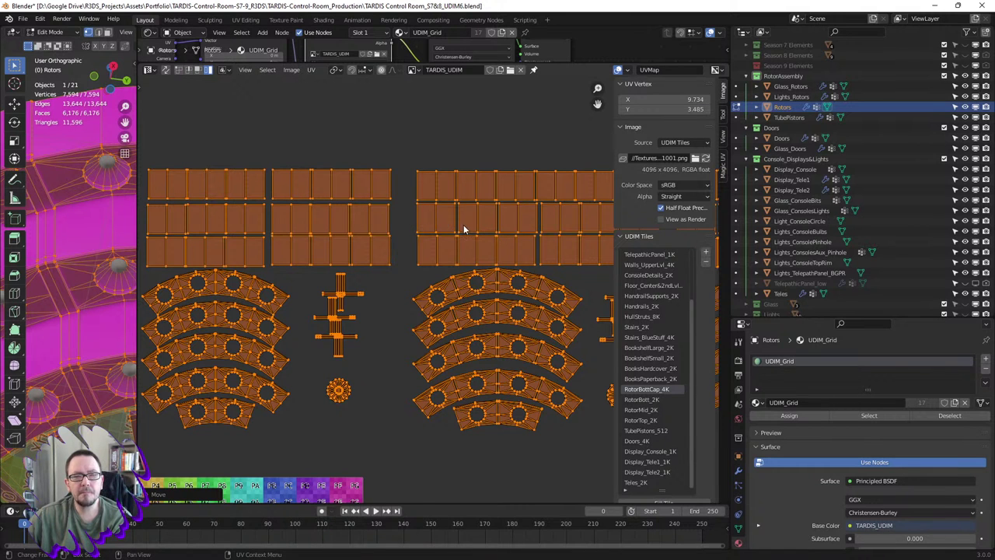
scroll(518, 235, "up", 2)
middle_click_drag(422, 203, 318, 208)
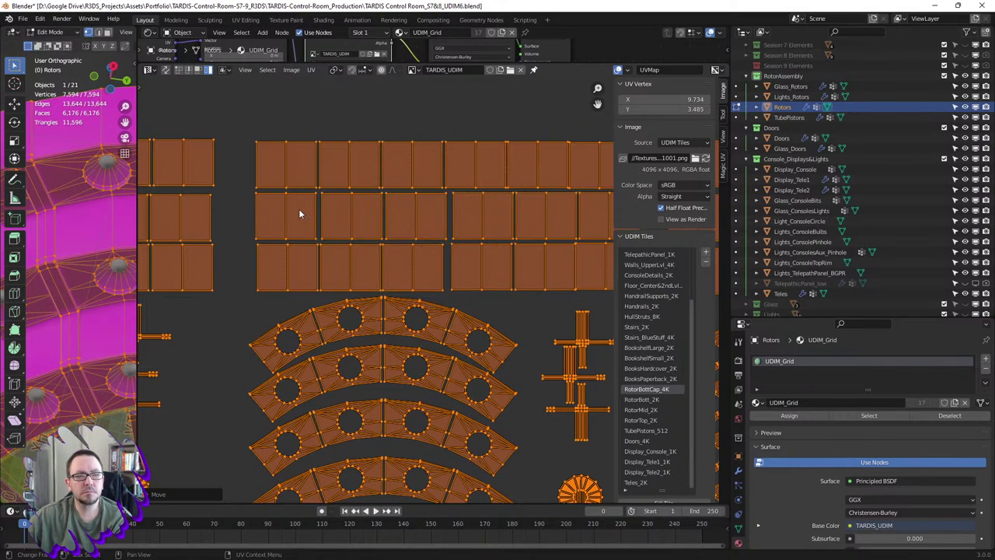
left_click(300, 213)
- Slide the chosen panel island horizontally and lower the island beneath it vertically
key("g")
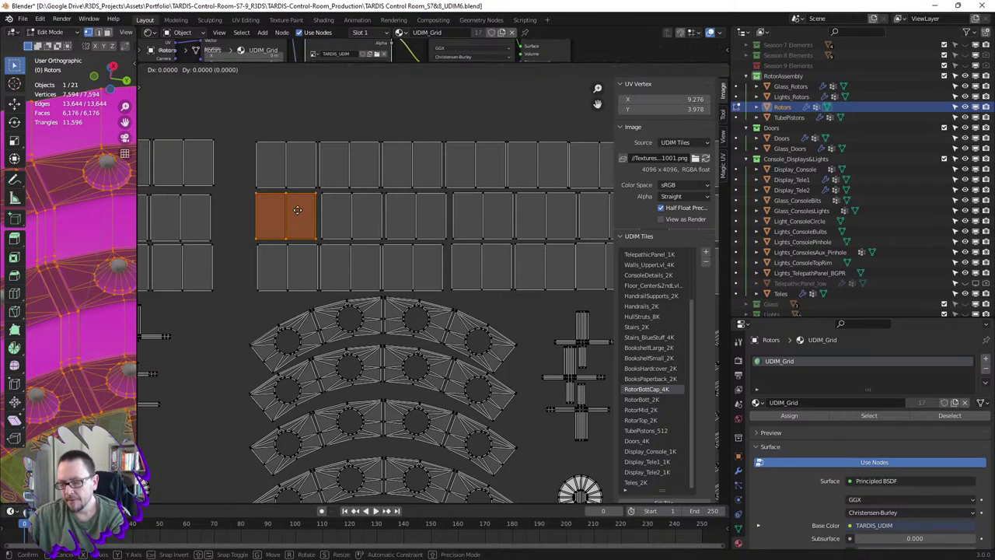
key("x")
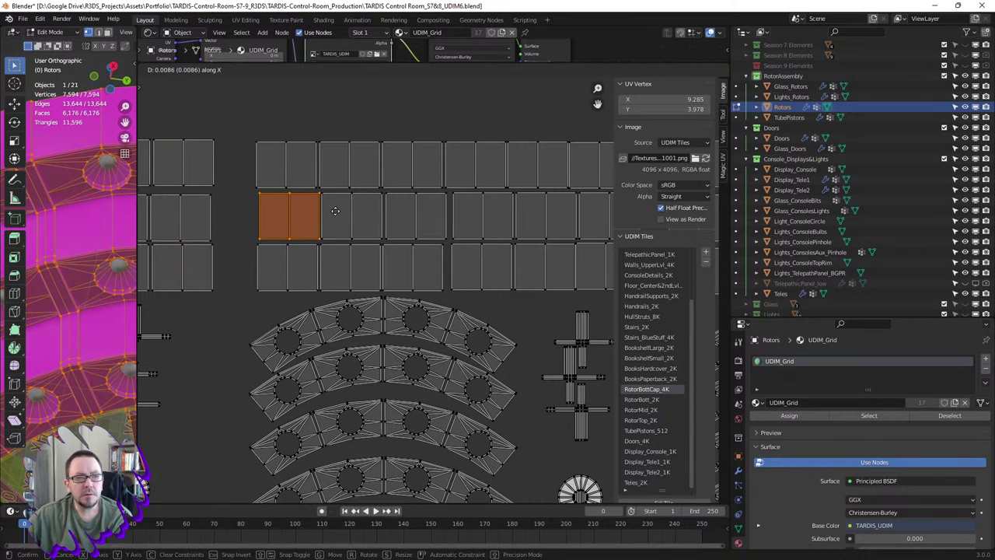
left_click(335, 211)
scroll(293, 249, "up", 3)
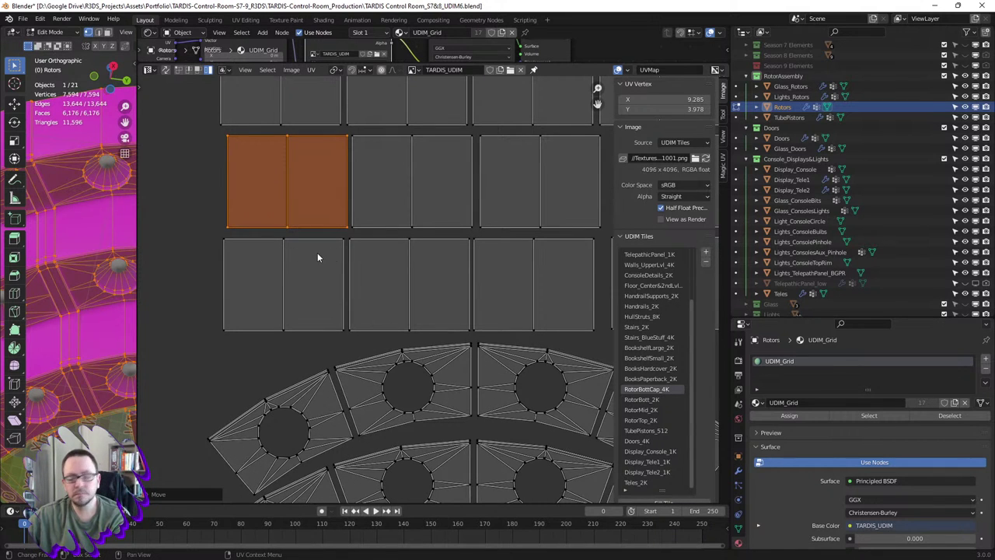
left_click(318, 257)
key("g")
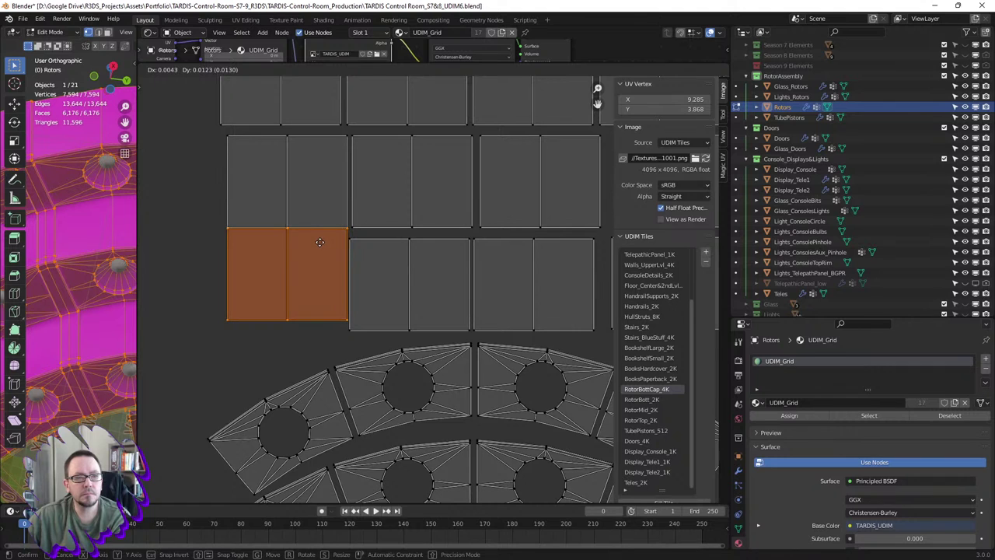
key("y")
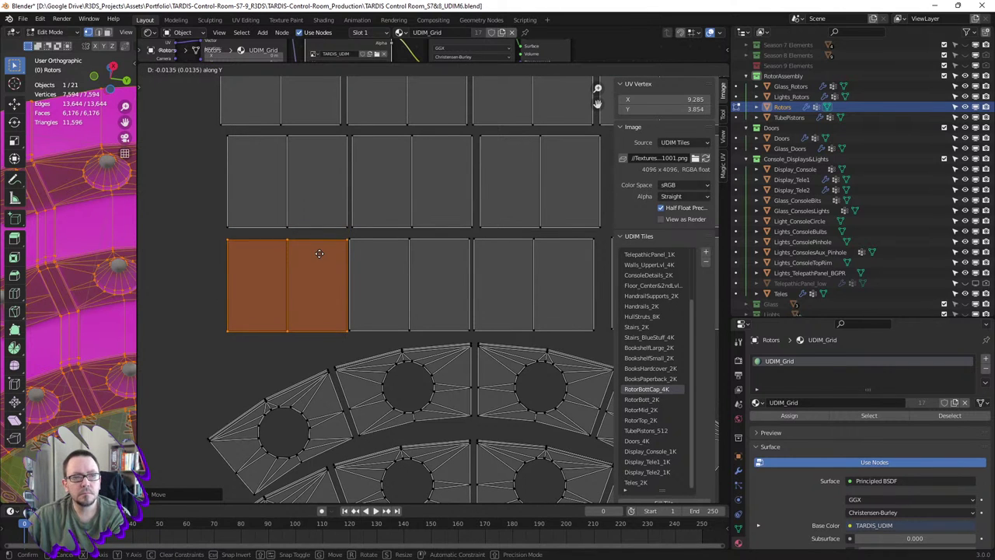
left_click(319, 251)
scroll(351, 228, "up", 2)
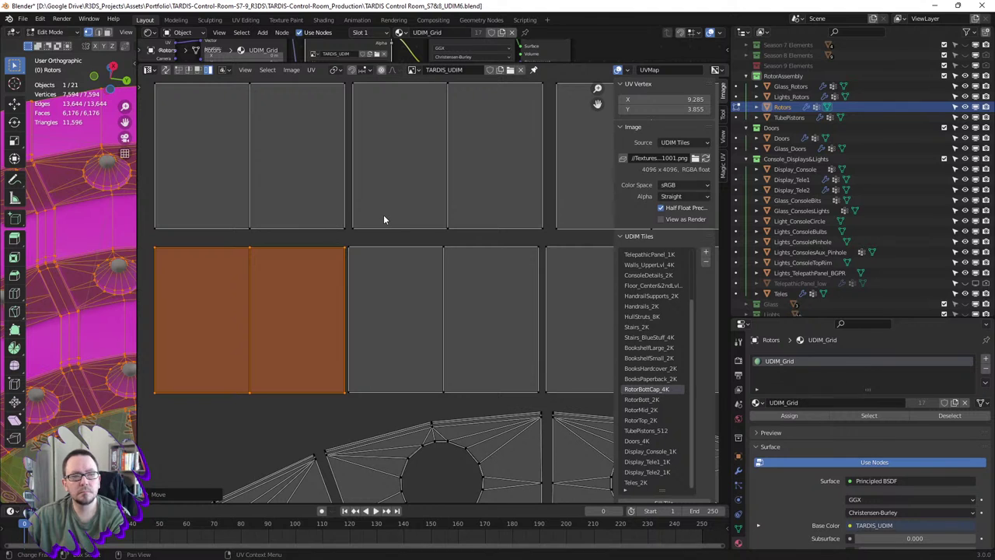
- Try a small horizontal shift on the panel island, then undo it
key("g")
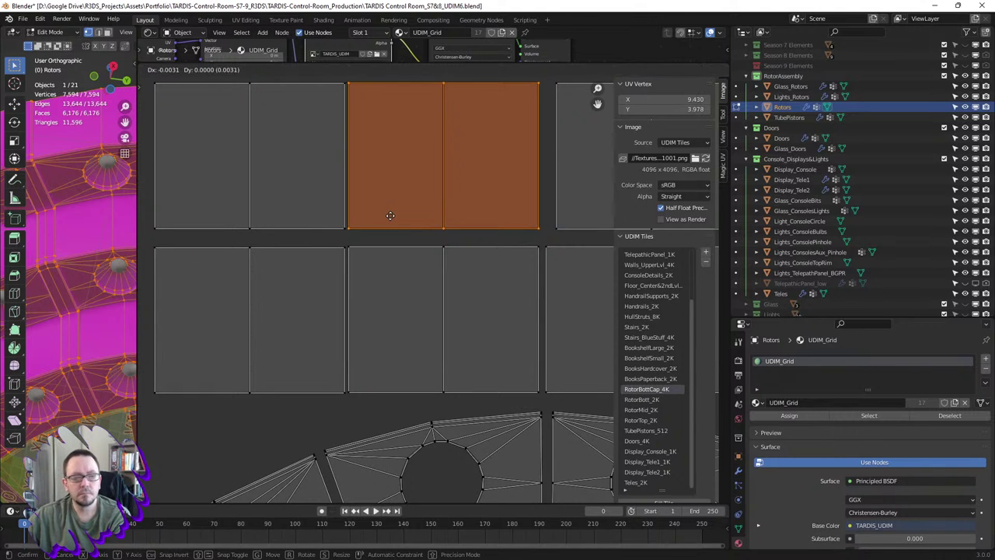
key("x")
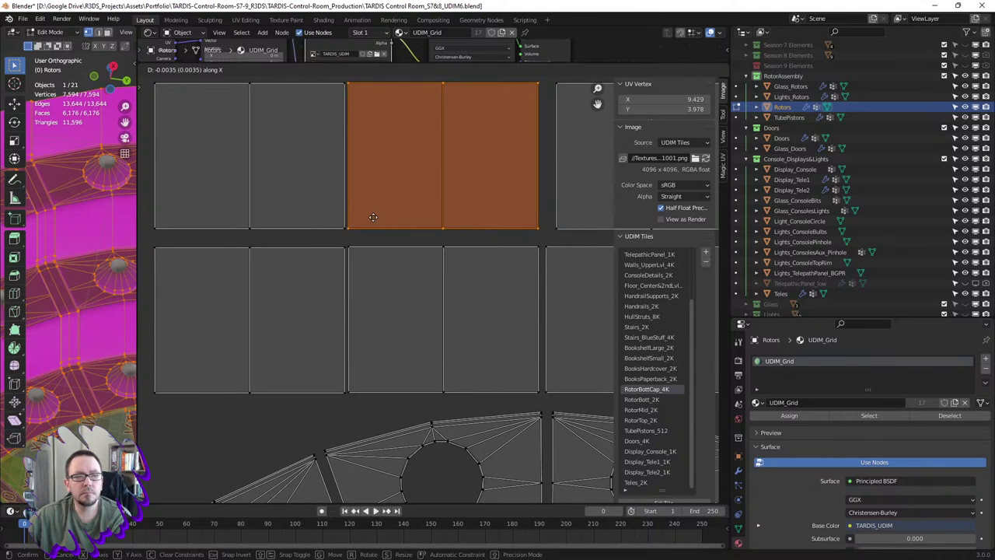
left_click(374, 217)
middle_click_drag(429, 198, 382, 227)
key("ctrl+z")
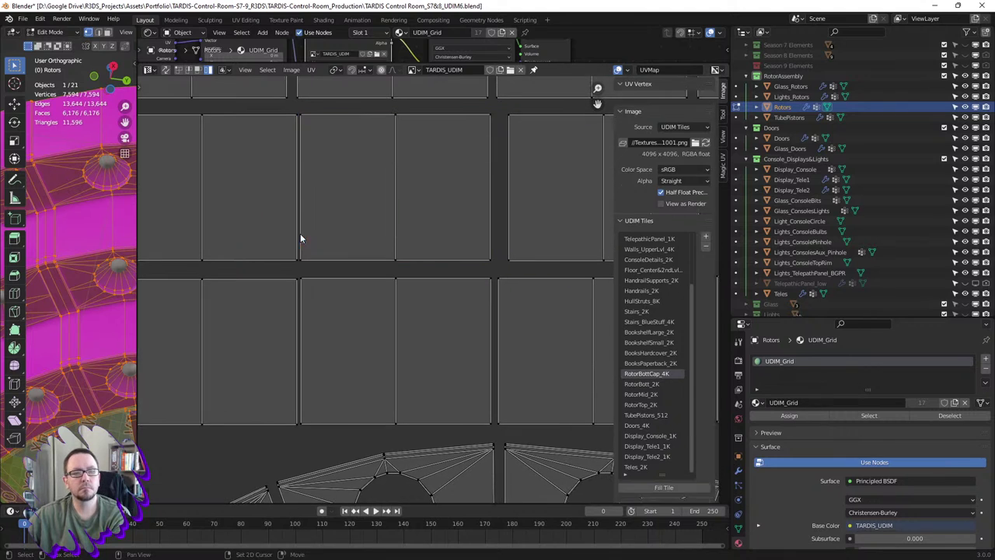
- Slide the top-middle, top-left and bottom-middle panel islands horizontally together
left_click(338, 212, "shift")
left_click(259, 207, "shift")
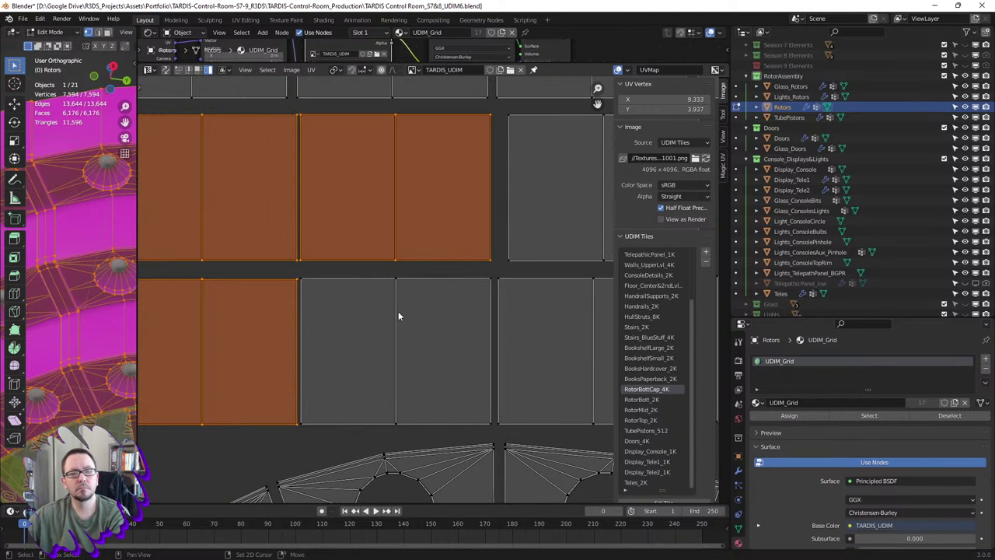
left_click(398, 311, "shift")
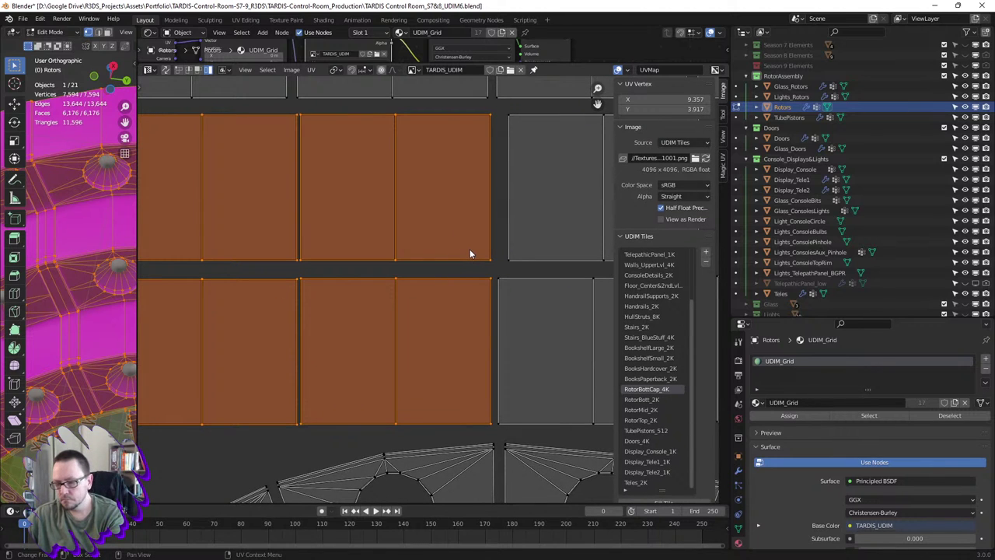
key("g")
key("x")
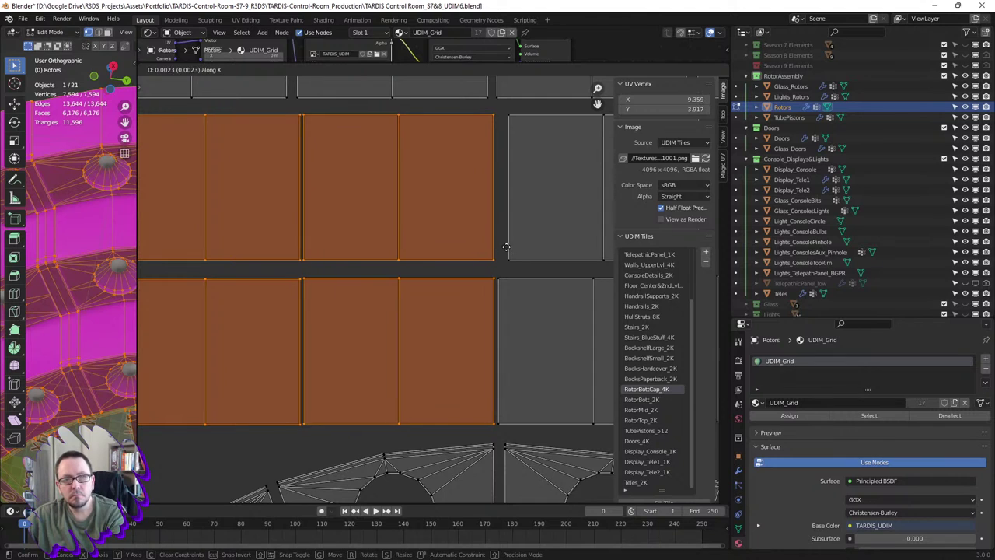
left_click(517, 245)
- Slide the right-hand panel island left and reframe the whole group
left_click(553, 232)
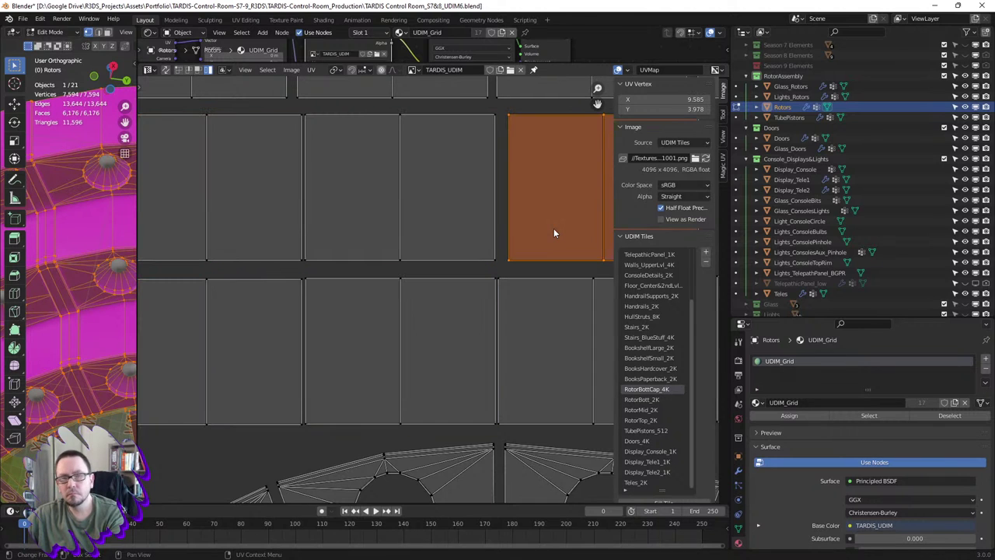
key("g")
key("x")
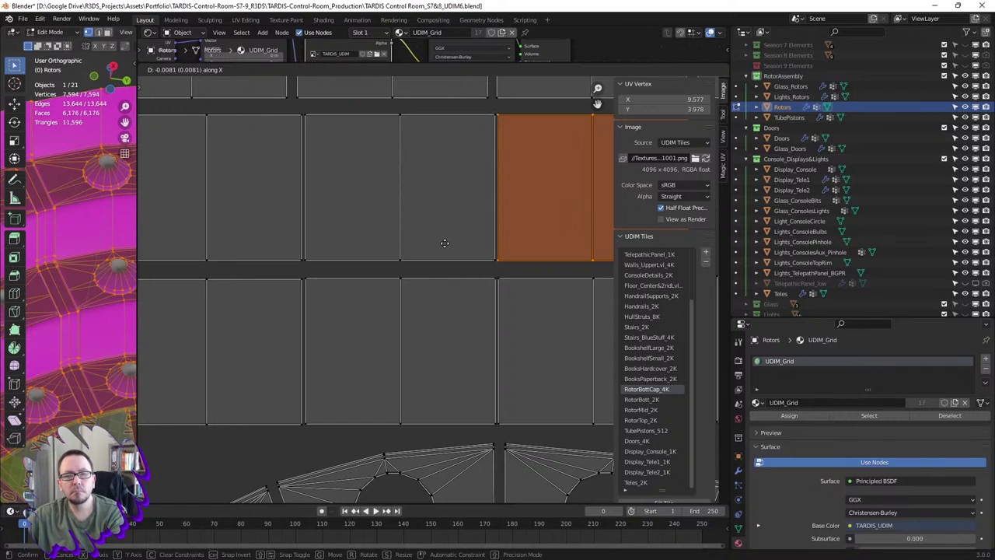
left_click(444, 243)
scroll(445, 242, "down", 3)
middle_click_drag(545, 257, 483, 262)
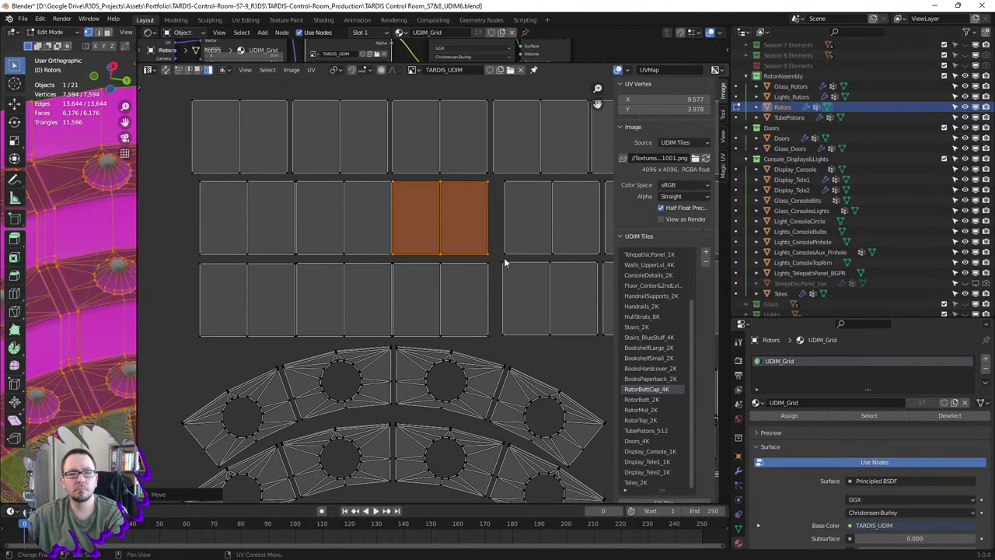
scroll(520, 269, "up", 2)
- Slide the right-of-middle and lower-right tiles left along the X axis
left_click(530, 231)
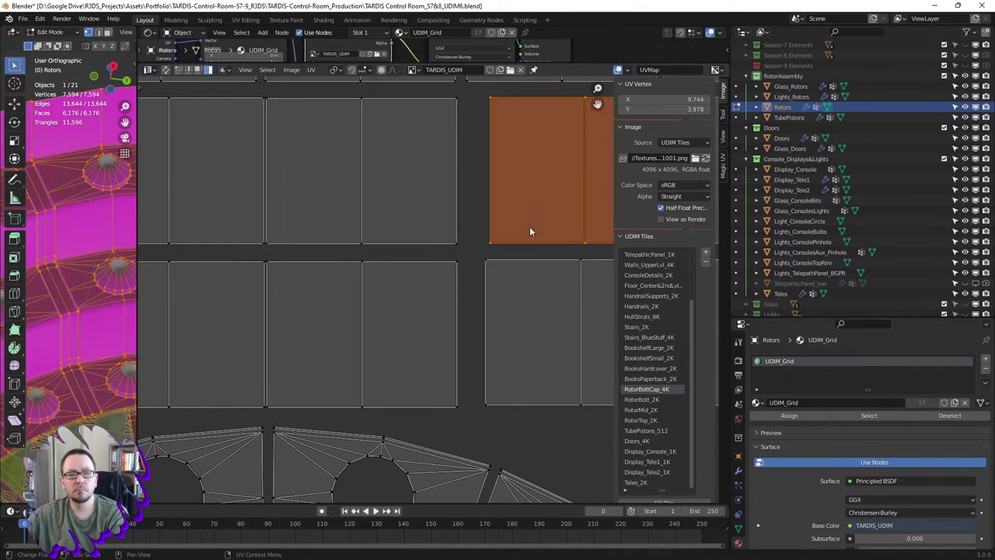
left_click(523, 286, "shift")
key("g")
key("x")
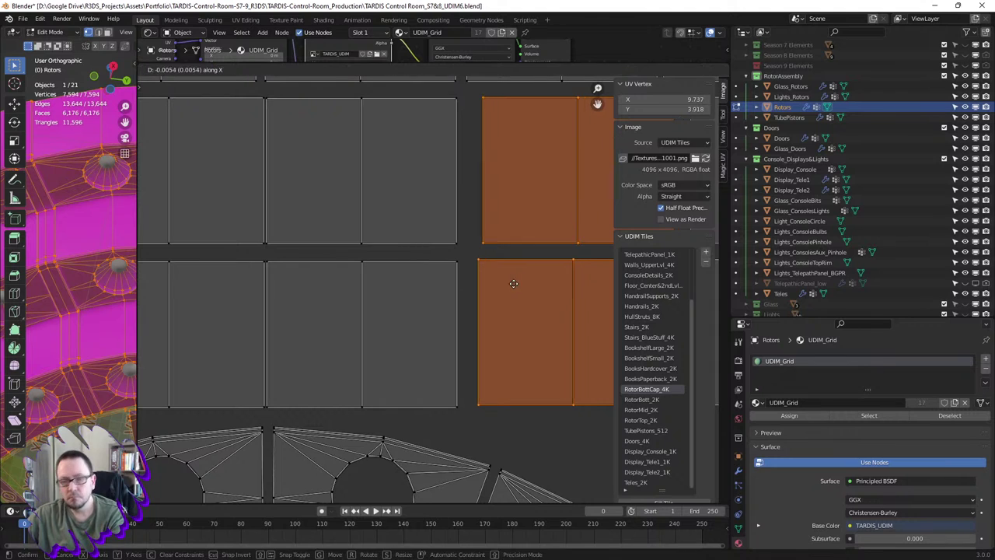
left_click(469, 295)
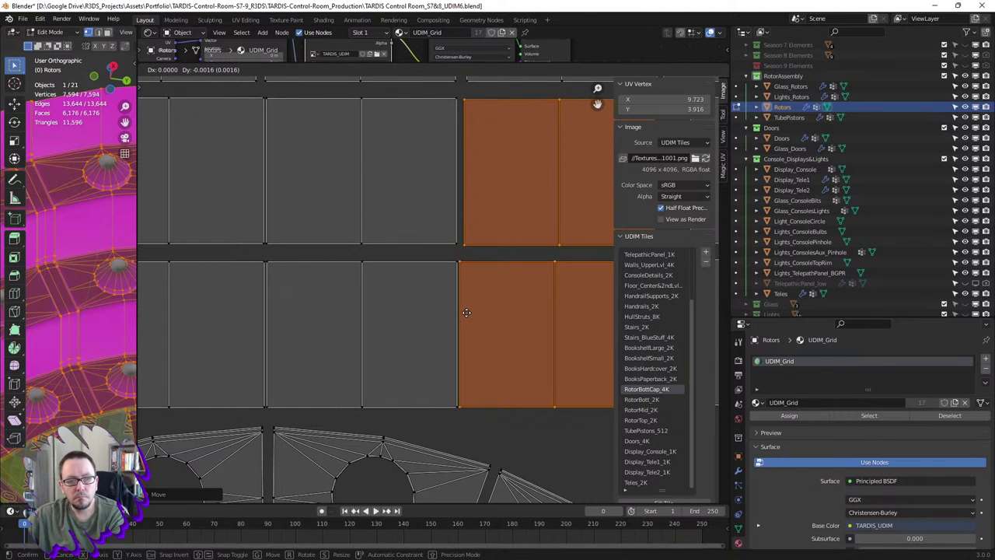
left_click(466, 317)
- Reposition the upper tile alone, then select the right-hand tile and the one below
left_click(490, 229)
key("g")
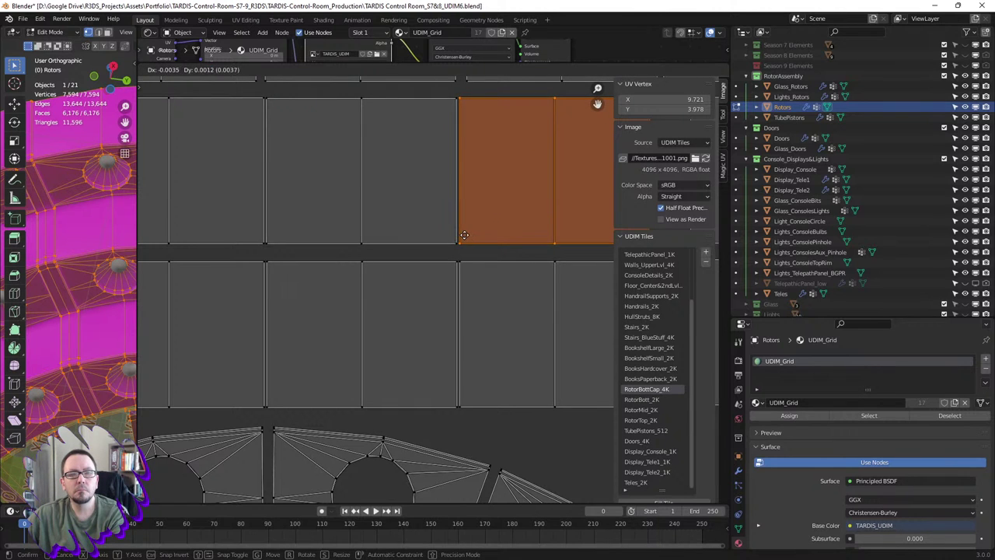
left_click(464, 235)
scroll(493, 230, "down", 3)
scroll(522, 216, "right", 3)
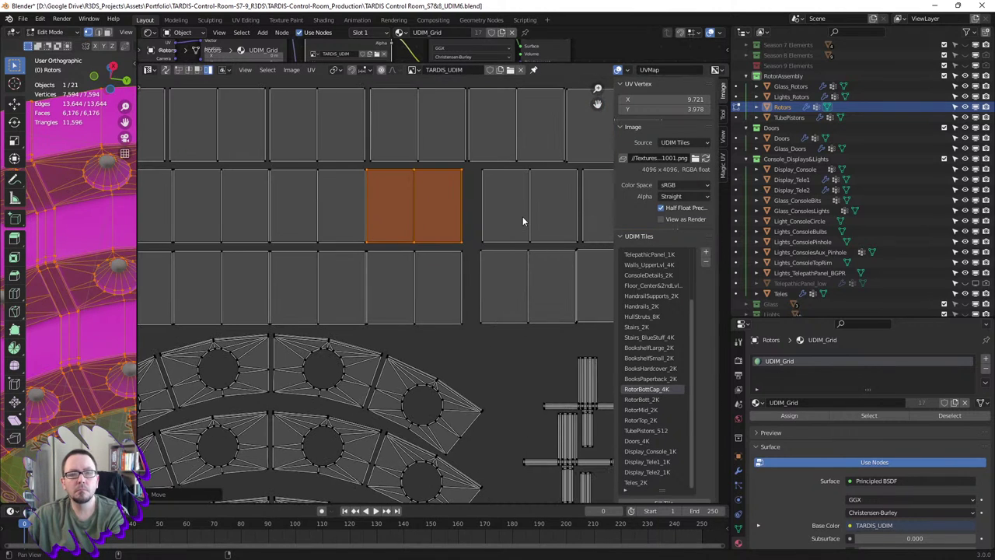
left_click(522, 216)
left_click(572, 269, "shift")
- Add the neighbouring lower tile to the selection and move both tiles into line
mouse_move(572, 269)
middle_mouse_down()
mouse_move(444, 264)
mouse_move(456, 262)
middle_mouse_up()
left_click(479, 249, "shift")
scroll(495, 233, "down", 4)
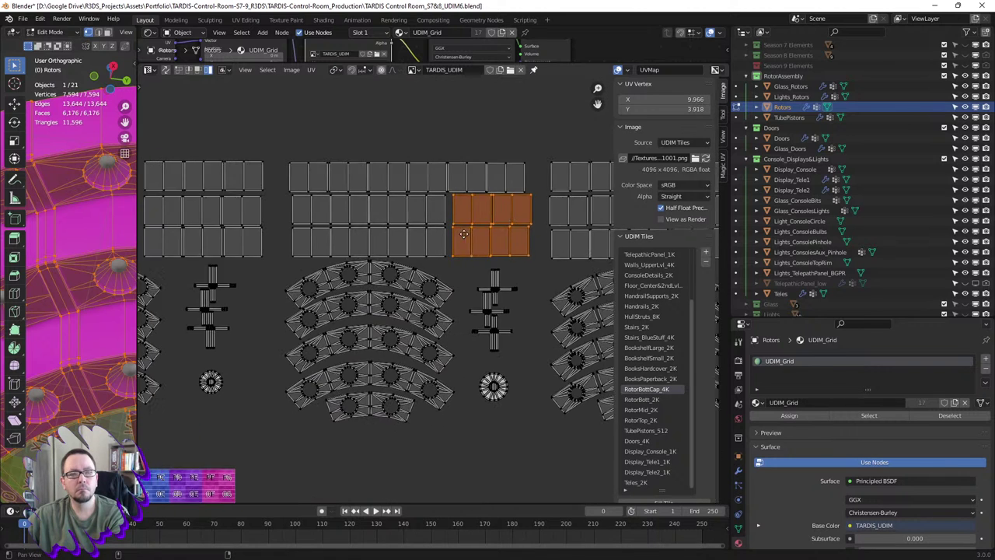
scroll(464, 234, "up", 2)
scroll(485, 218, "up", 2)
key("g")
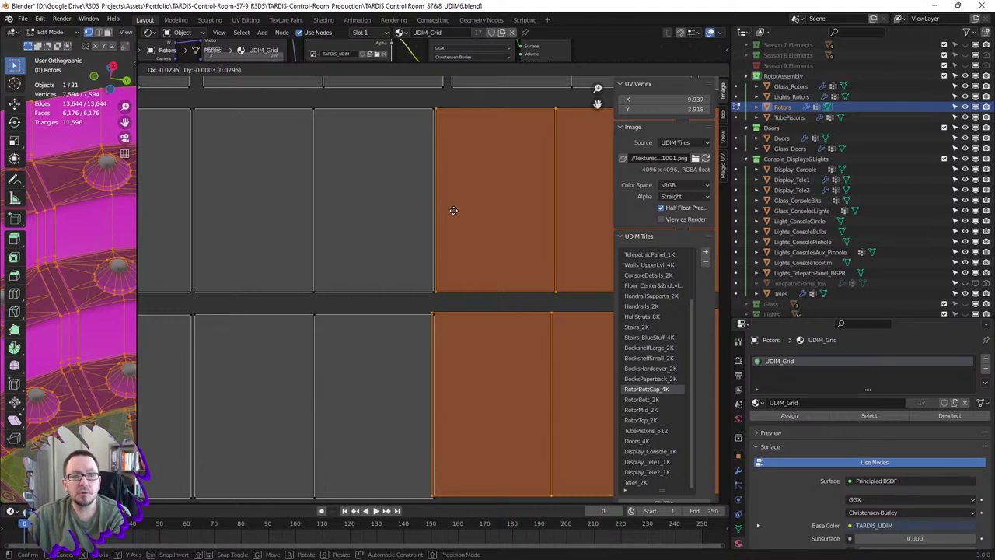
left_click(453, 211)
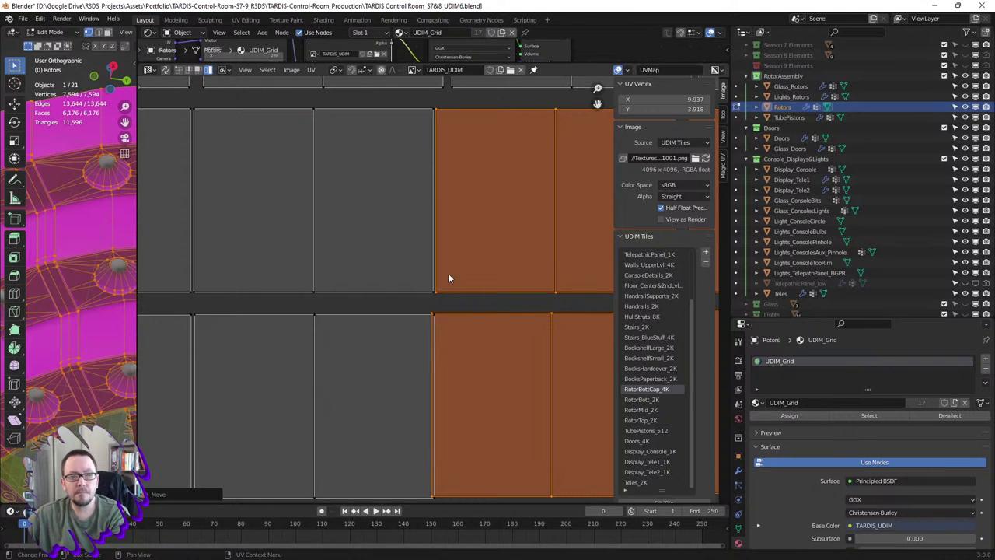
- Nudge two lower-right tiles so they sit flush against their neighbours
left_click(452, 331)
left_click(470, 329)
key("g")
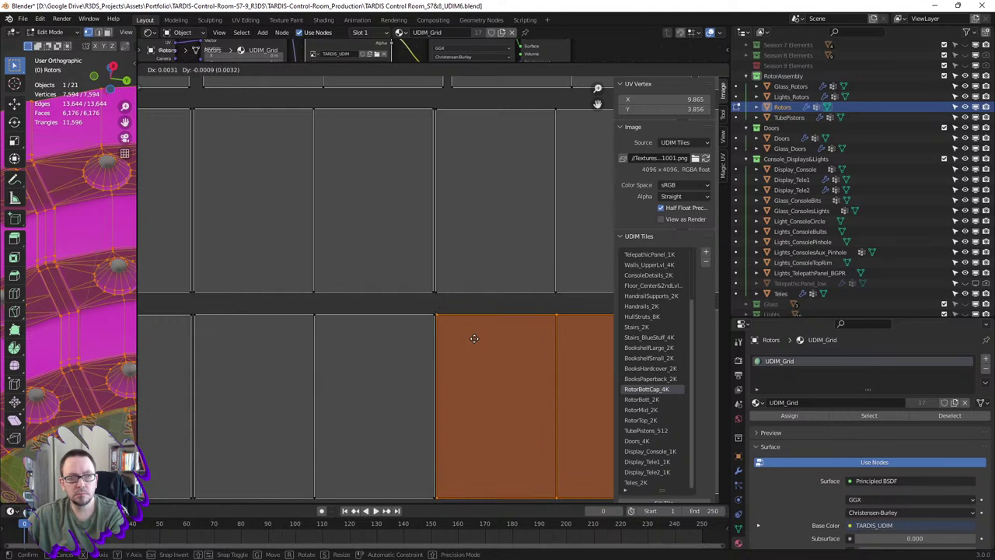
left_click(475, 339)
middle_click_drag(528, 333, 487, 324)
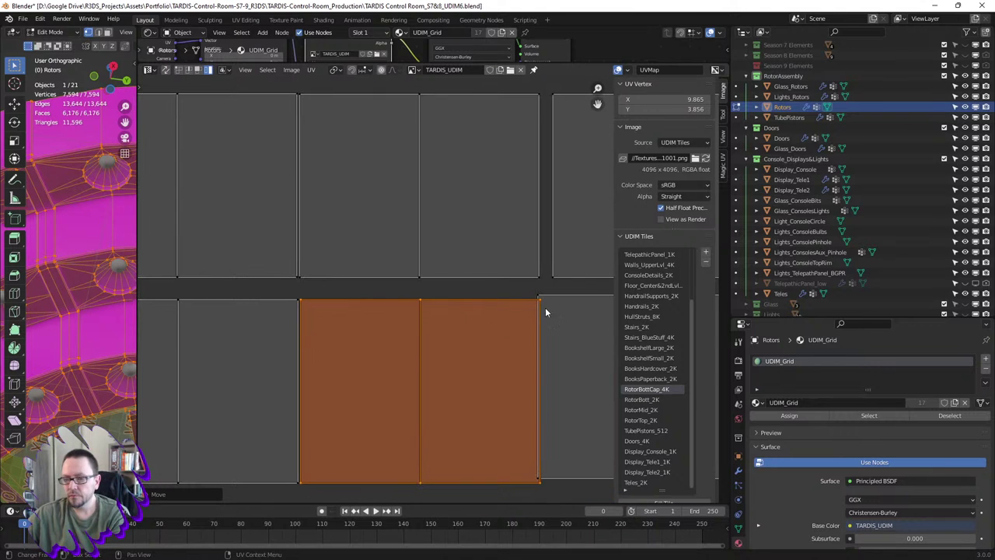
middle_click_drag(558, 310, 487, 287)
left_click(533, 275)
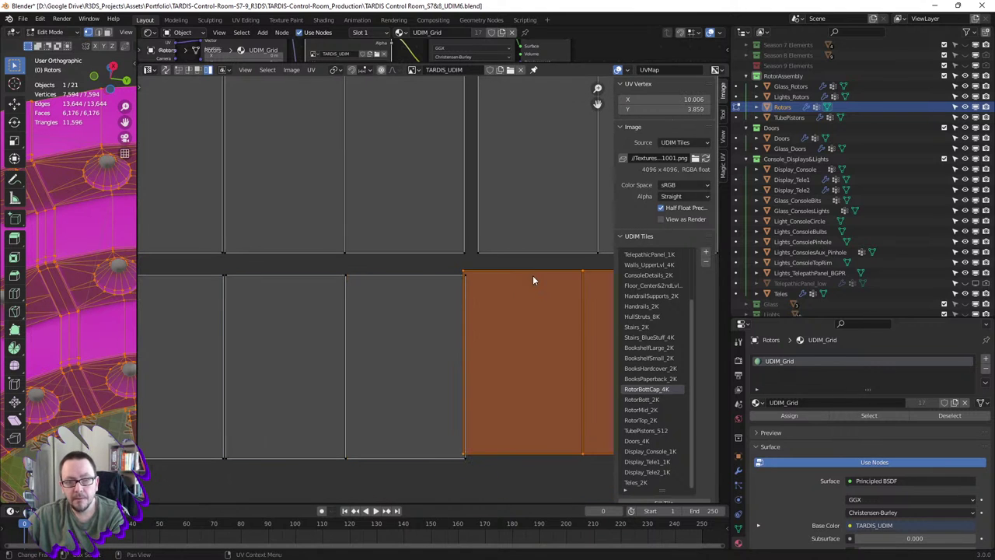
key("g")
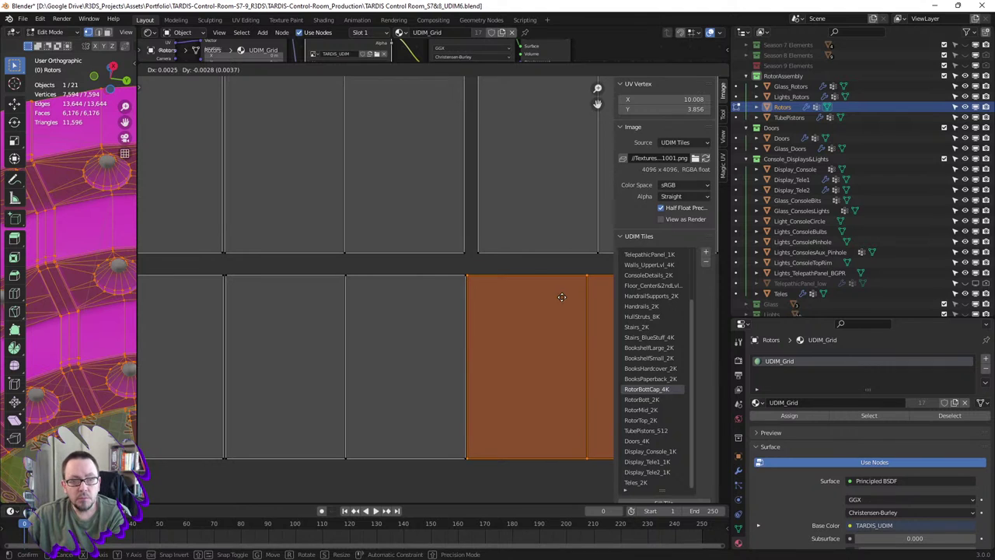
left_click(566, 298)
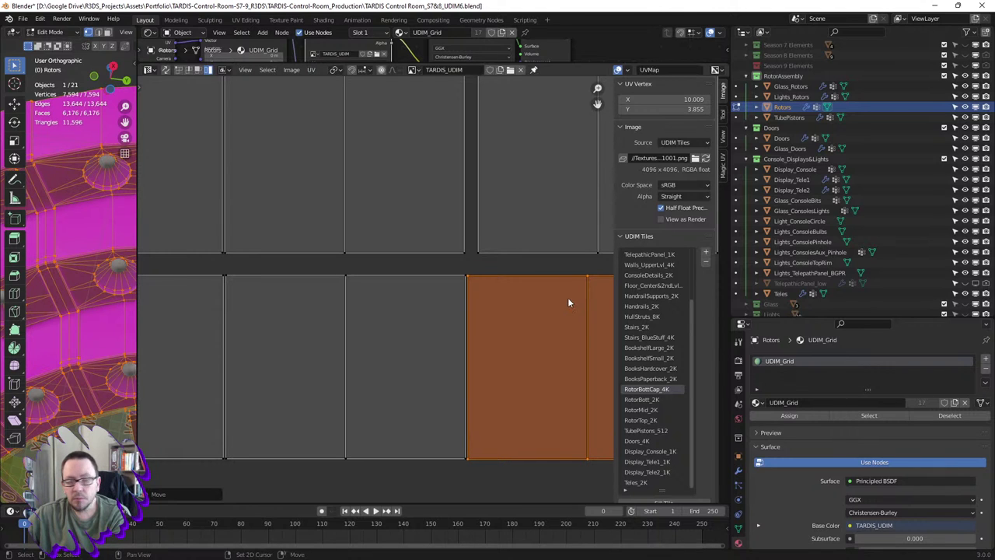
- Move the upper-right tile into place and zoom out over the tile rows
left_click(584, 230)
key("g")
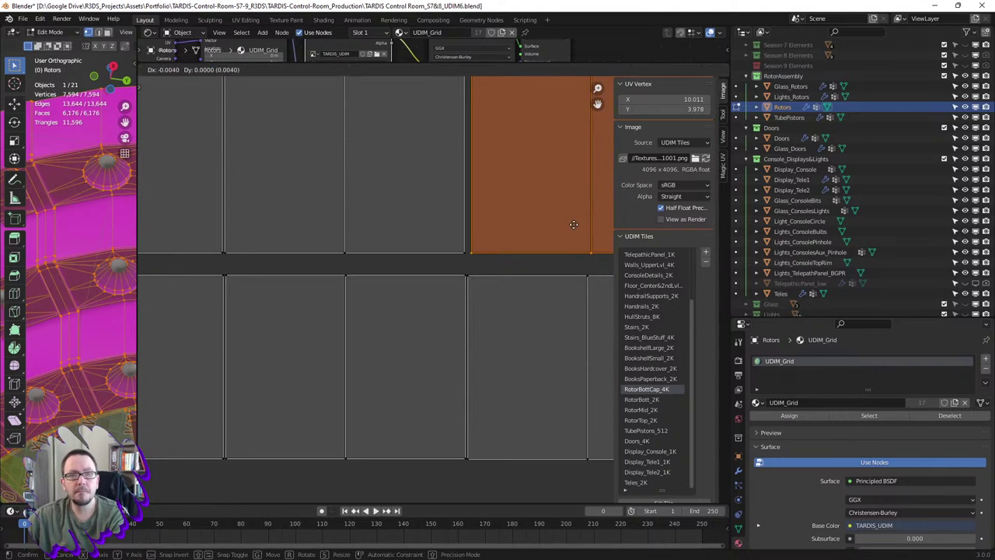
left_click(526, 215)
scroll(529, 216, "down", 3)
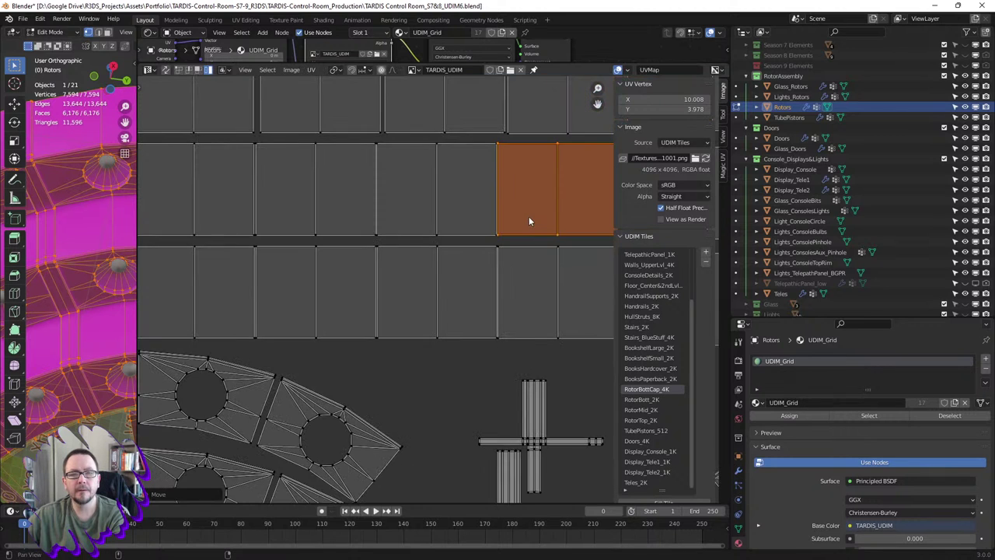
middle_click_drag(528, 216, 466, 221)
scroll(466, 222, "down", 3)
middle_click_drag(353, 226, 470, 259)
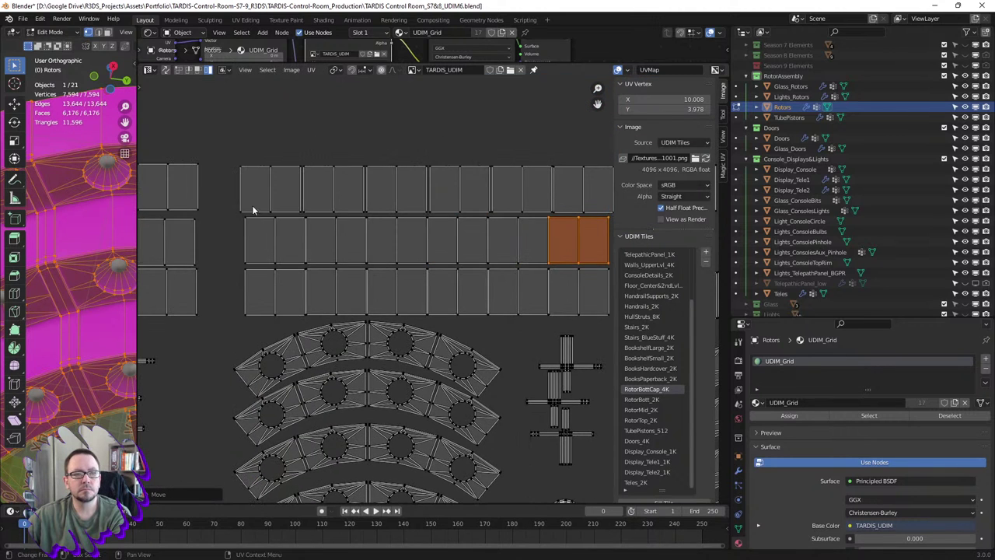
scroll(253, 210, "up", 8)
scroll(271, 255, "down", 2)
scroll(271, 255, "down", 2)
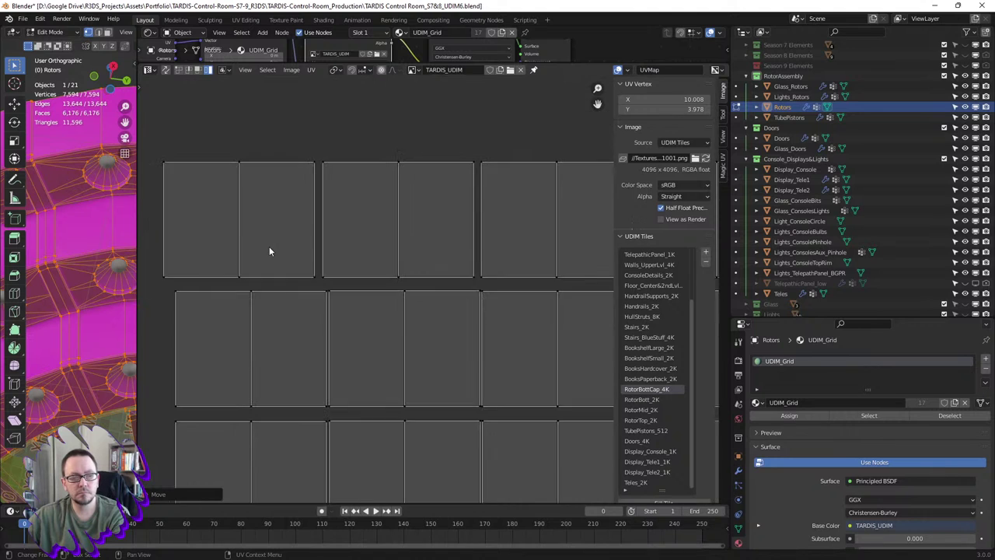
scroll(266, 248, "down", 4)
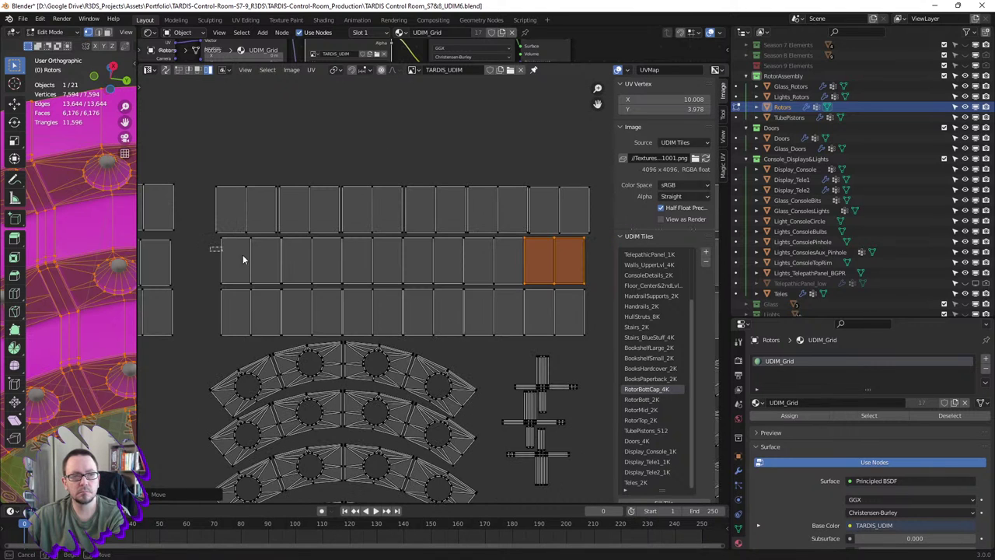
- Select the whole middle row of tiles and move it vertically only, locked to Y
mouse_move(243, 259)
left_mouse_down()
mouse_move(562, 278)
mouse_move(209, 288)
left_mouse_up()
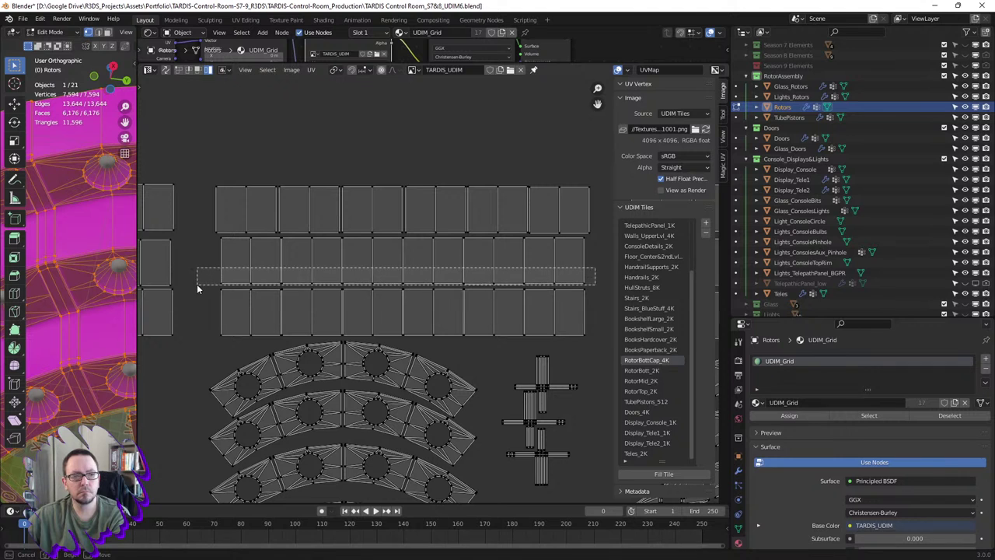
scroll(288, 292, "up", 2)
scroll(288, 292, "up", 1)
key("g")
key("y")
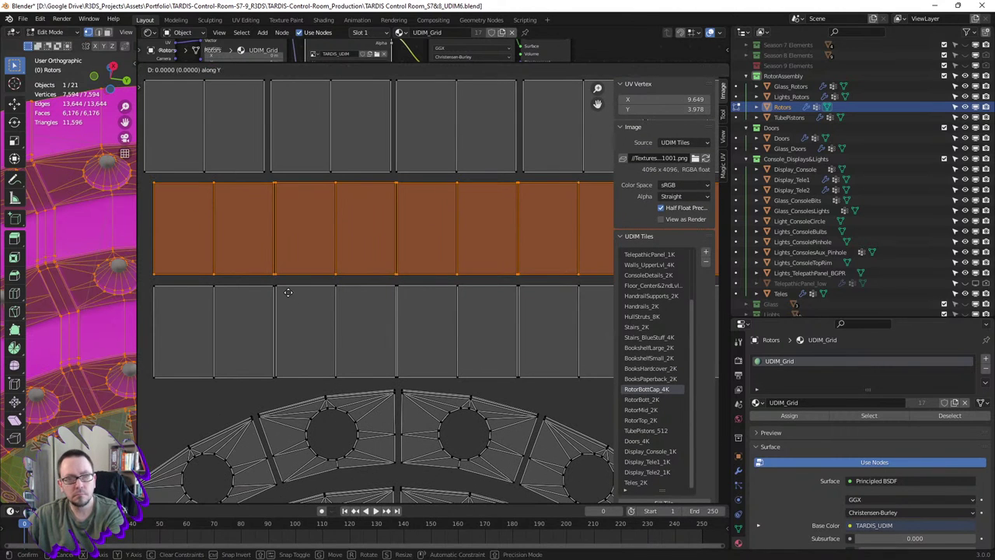
left_click(288, 352)
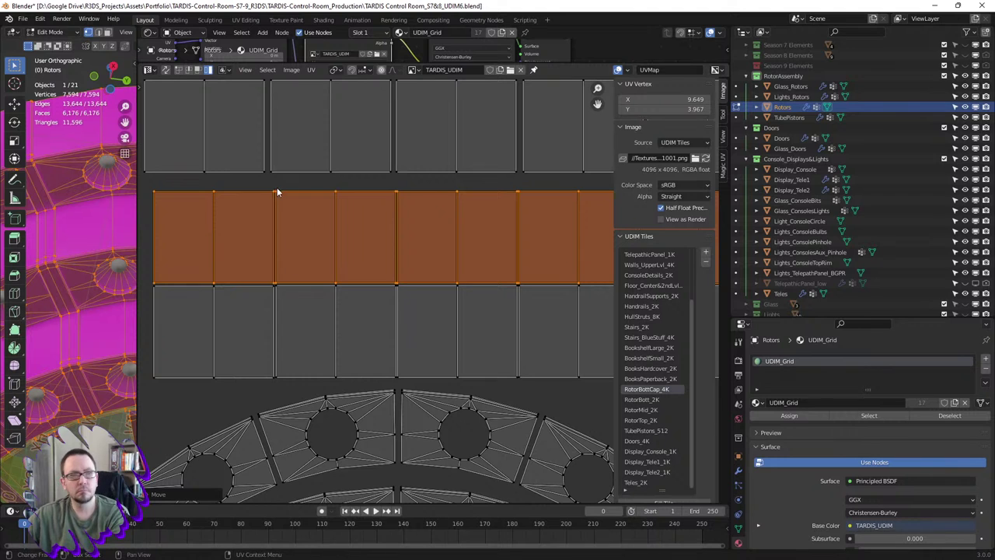
scroll(276, 191, "down", 3)
- Select the top row of tiles and reposition it
left_click_drag(198, 111, 582, 166)
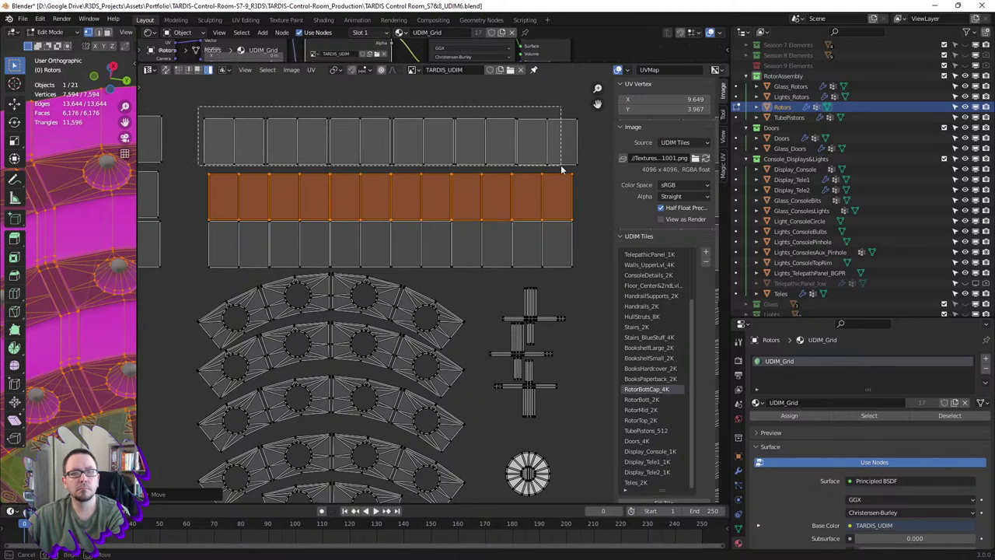
scroll(498, 159, "up", 4)
scroll(499, 160, "down", 2)
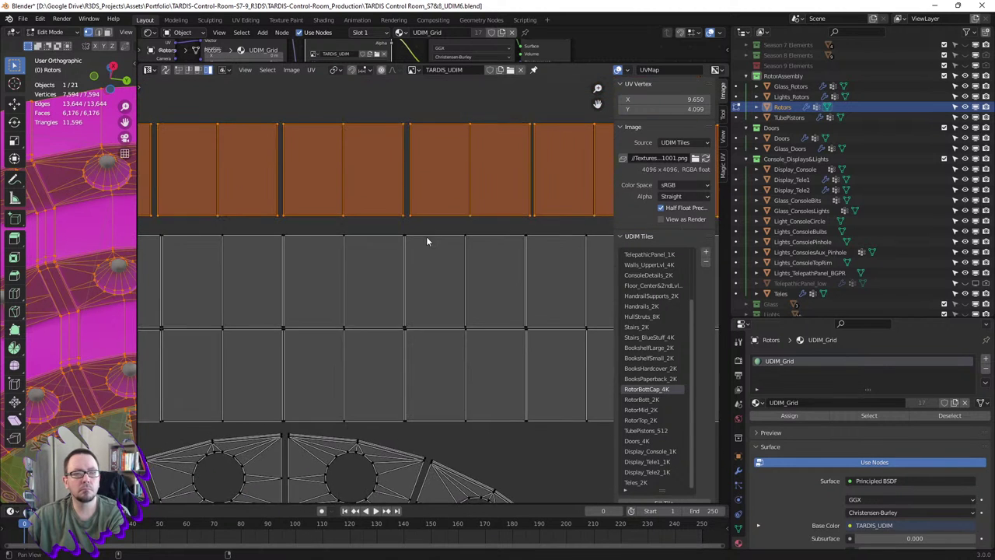
scroll(489, 269, "up", 1)
scroll(298, 233, "up", 3)
scroll(321, 229, "up", 1)
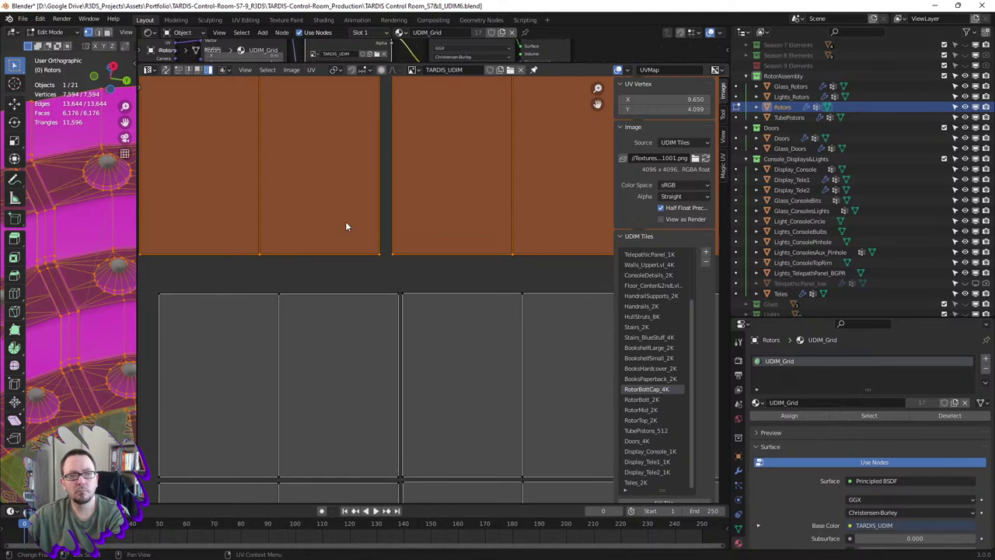
scroll(346, 221, "down", 7)
scroll(351, 221, "down", 1)
scroll(352, 220, "up", 5)
scroll(327, 223, "up", 3)
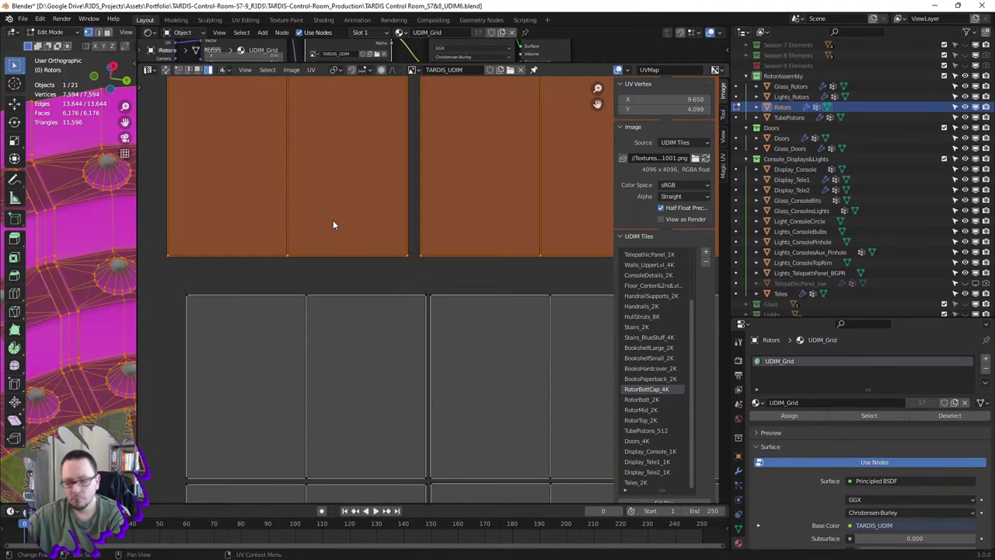
key("g")
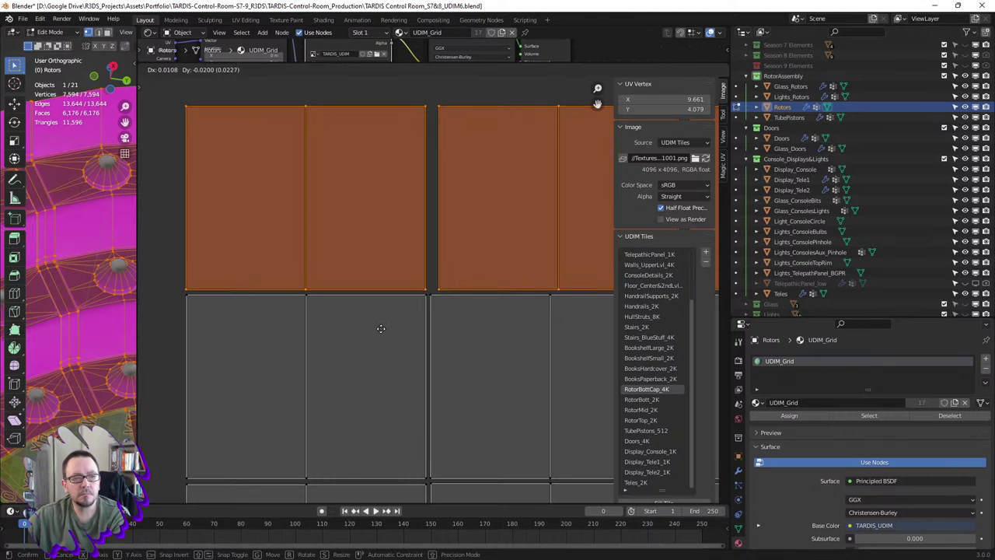
left_click(382, 317)
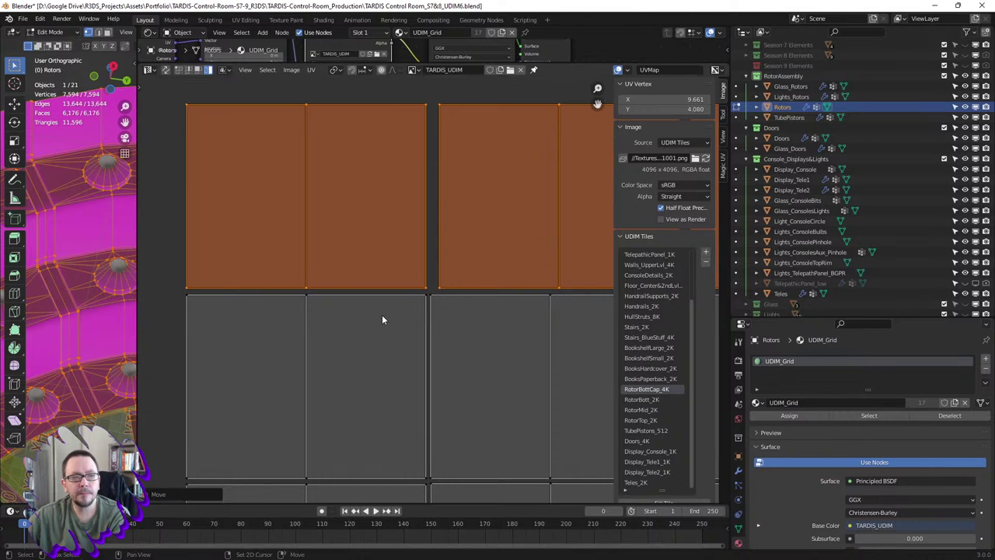
- Slide the top row's right tile horizontally, X-locked, in two adjustments
left_click(455, 246)
key("g")
key("x")
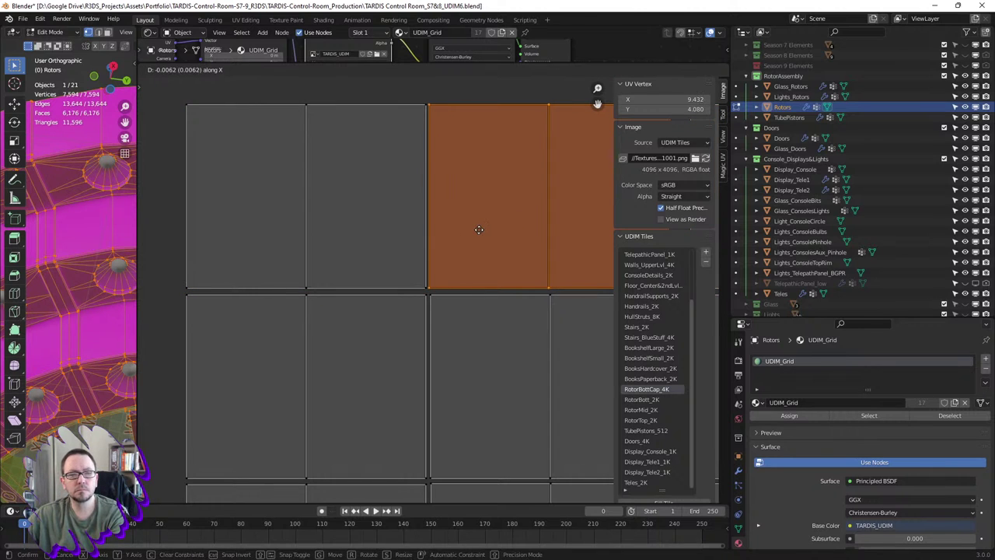
left_click(491, 229)
scroll(368, 225, "down", 2, "ctrl")
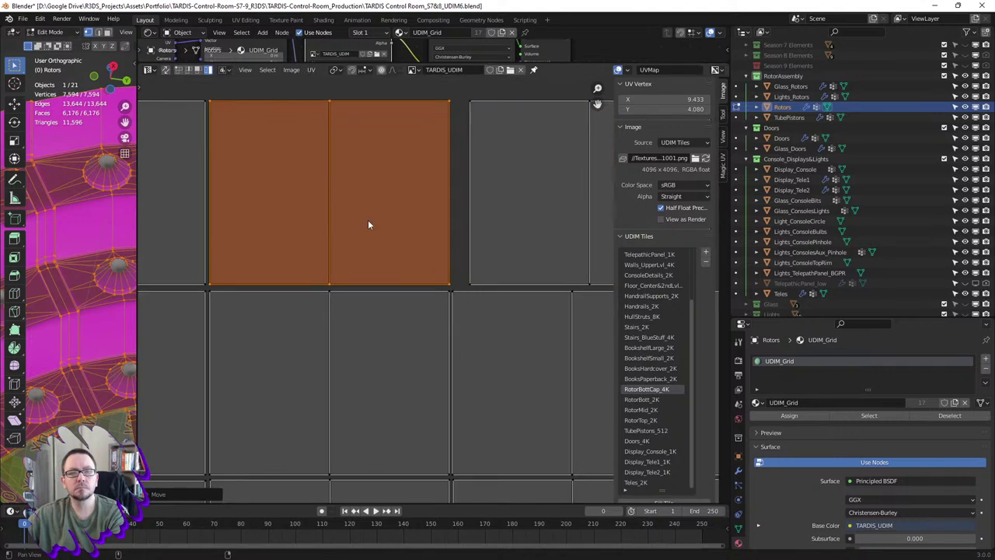
scroll(401, 232, "down", 1, "ctrl")
left_click(452, 221)
key("g")
key("x")
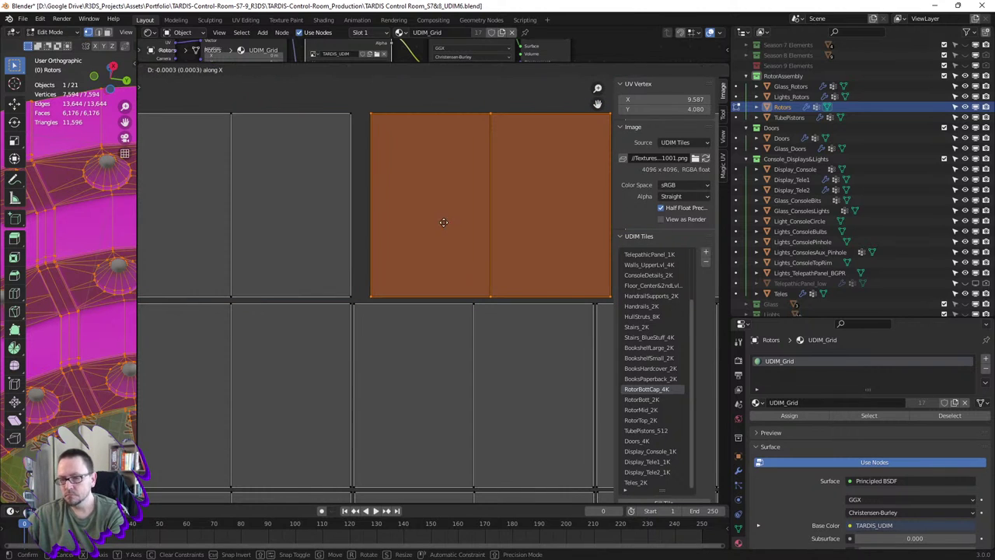
left_click(216, 248)
scroll(343, 222, "down", 2, "ctrl")
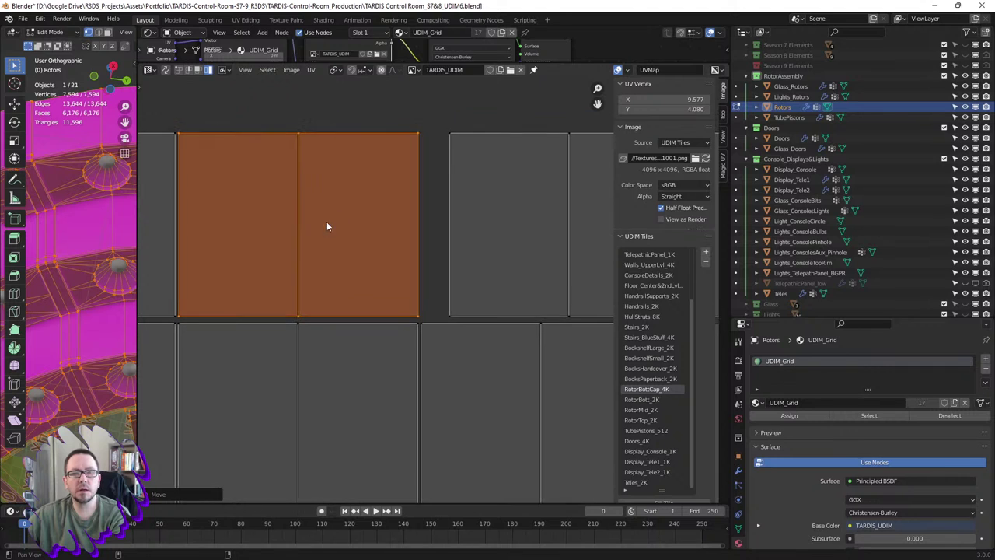
- Slide the right-hand island left into place
left_click(468, 207)
key("g")
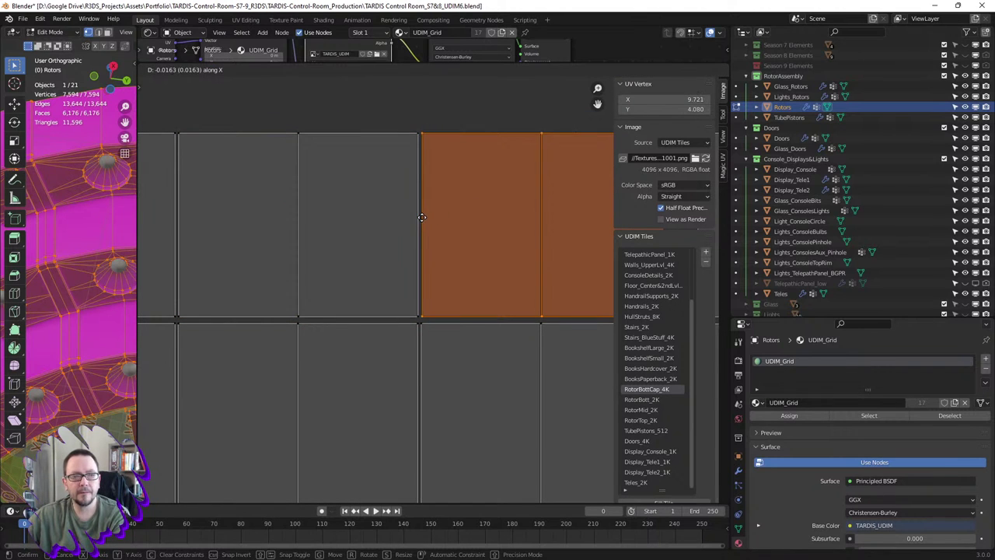
left_click(426, 215)
scroll(539, 198, "down", 2, "ctrl")
scroll(556, 202, "up", 2, "ctrl")
- Move the next island on the right freely into its final flush position
left_click(556, 202)
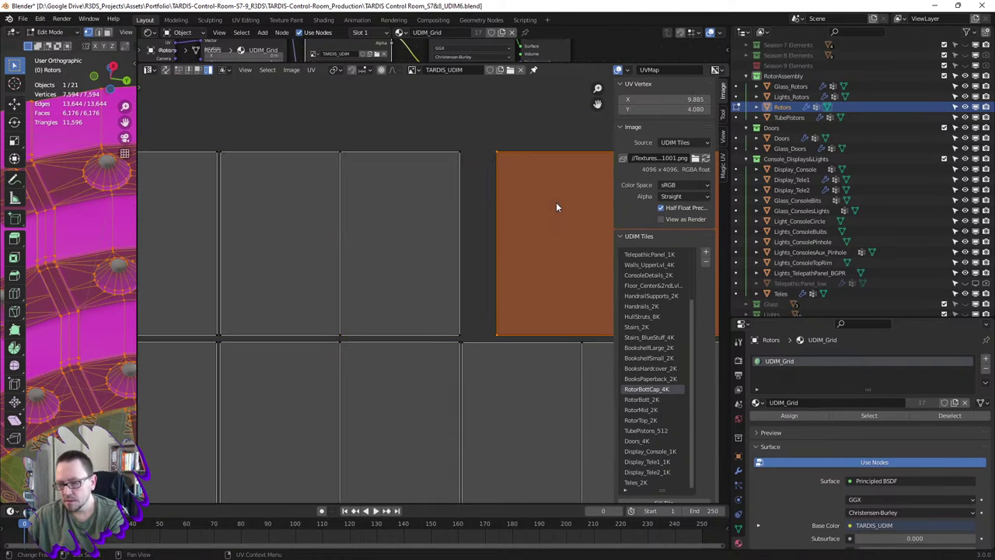
key("g")
key("x")
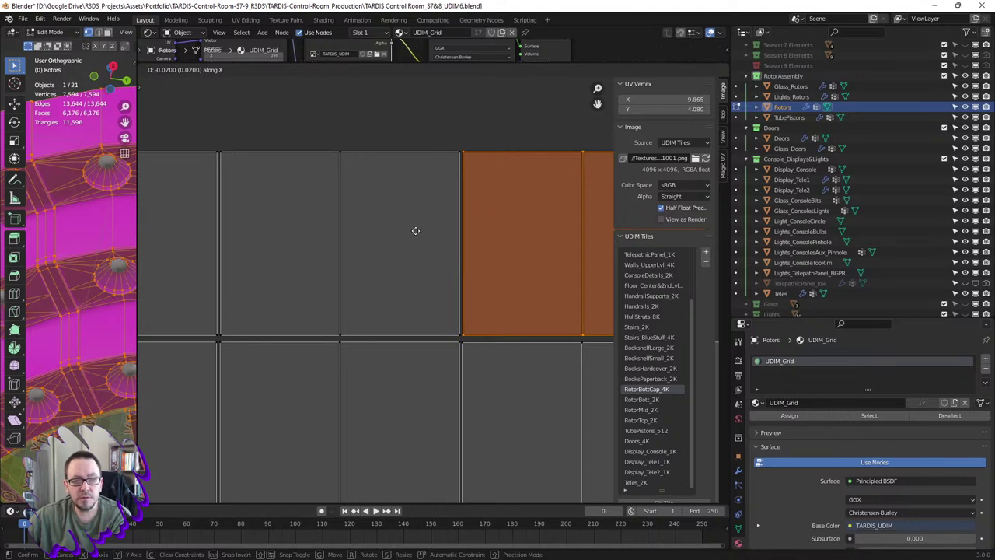
key("Escape")
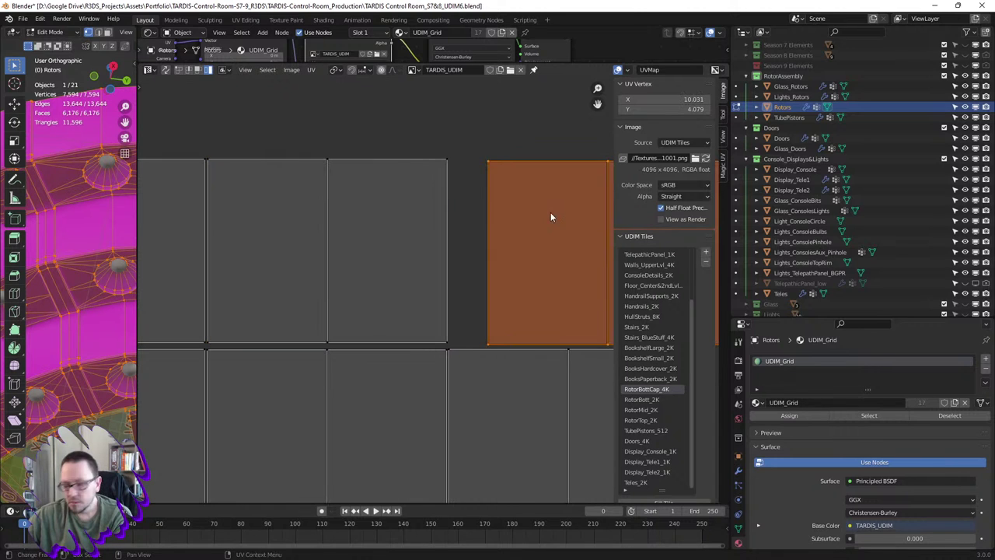
key("g")
left_click(505, 214)
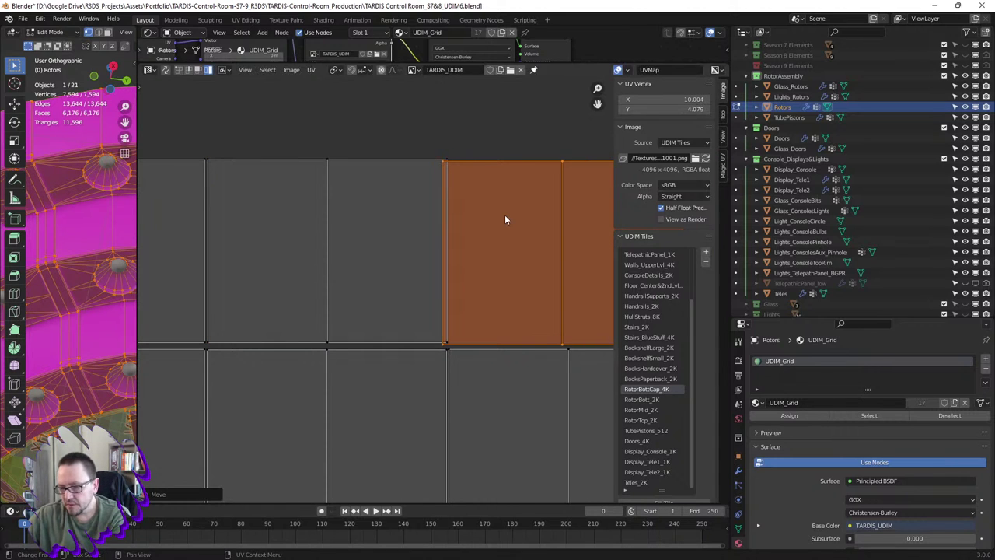
key("g")
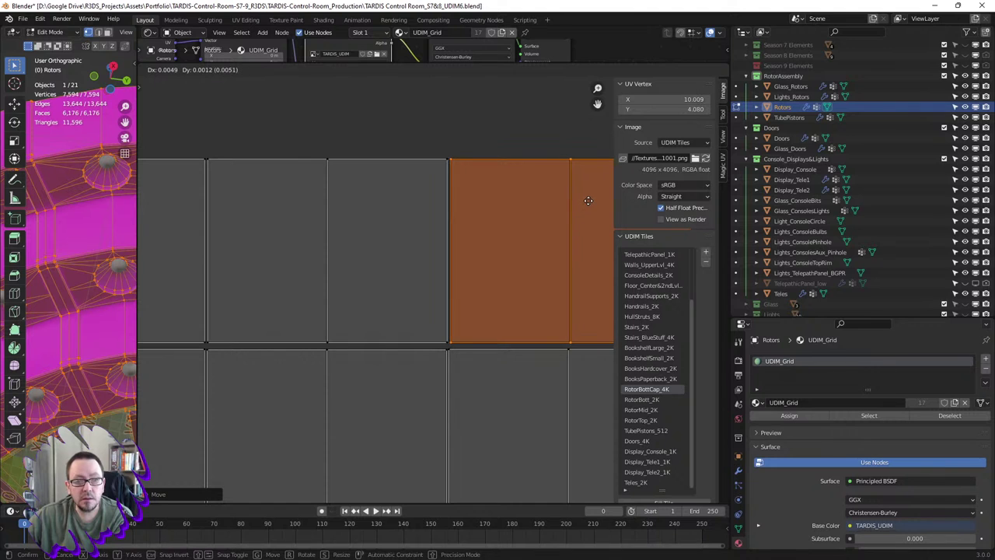
left_click(583, 201)
scroll(516, 217, "down", 2)
scroll(540, 221, "down", 2)
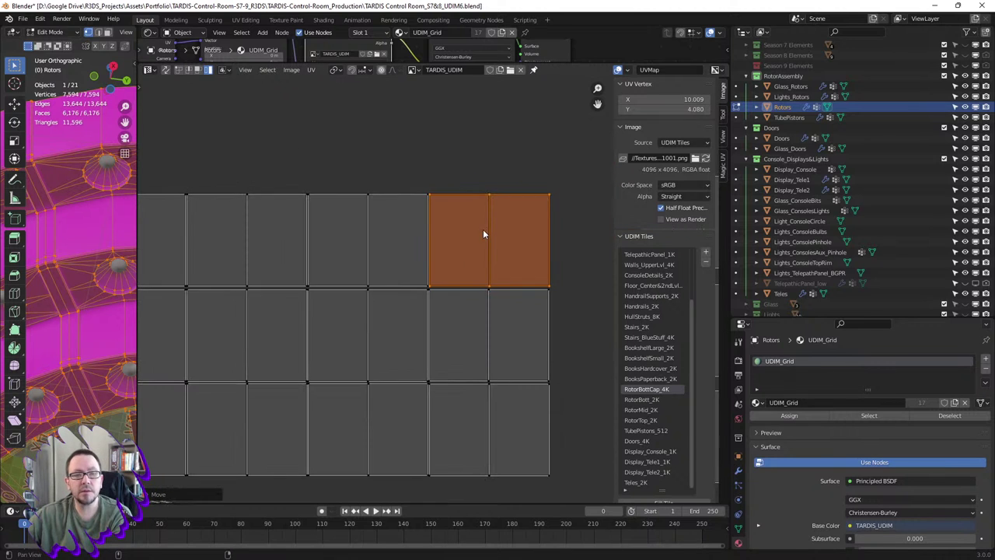
scroll(483, 233, "down", 3)
middle_click_drag(483, 238, 558, 222)
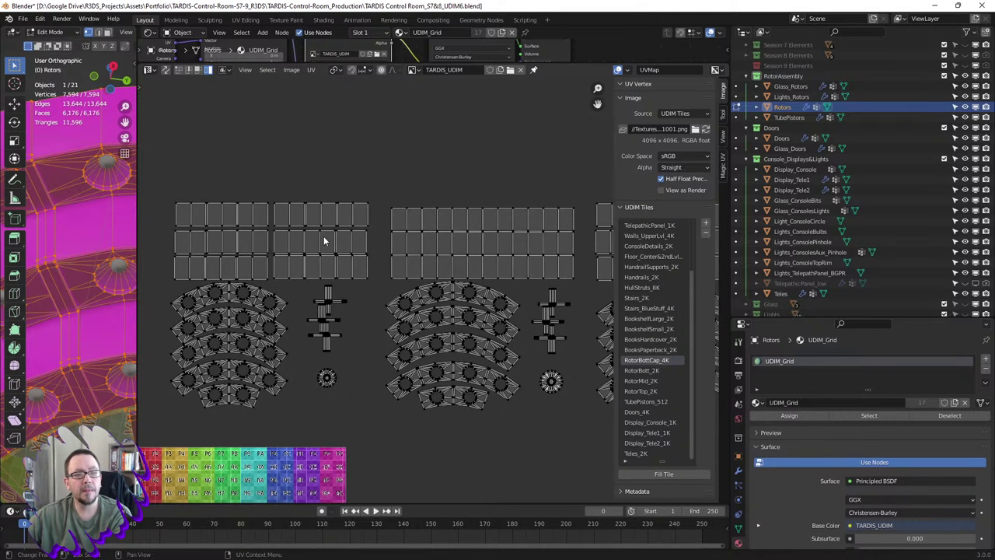
- Box-select the top row of rectangular rotor faces
middle_click_drag(246, 218, 263, 225)
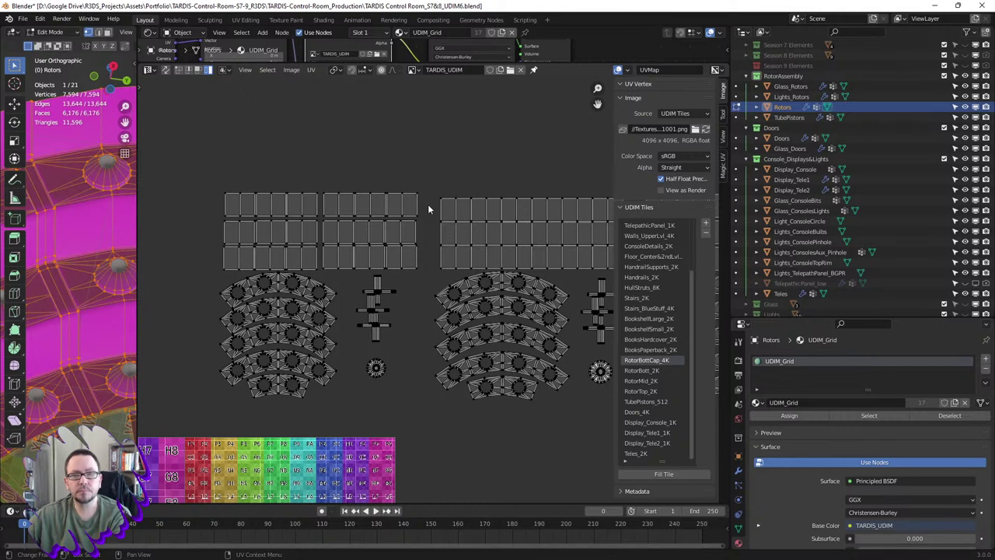
scroll(237, 187, "down", 3)
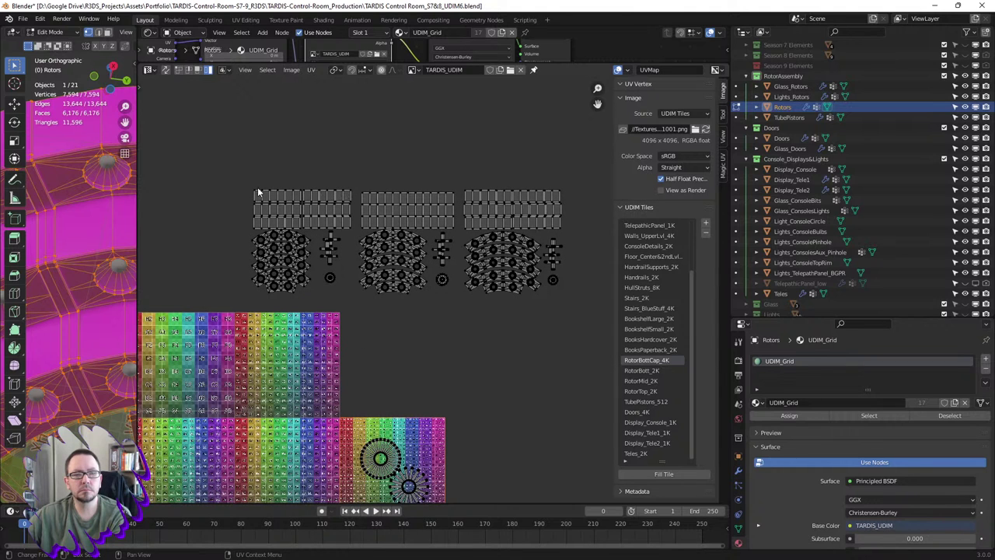
scroll(257, 187, "up", 4)
scroll(280, 195, "up", 2)
key("b")
mouse_move(216, 175)
left_mouse_down()
mouse_move(468, 304)
mouse_move(494, 267)
left_mouse_up()
left_click_drag(456, 257, 498, 257)
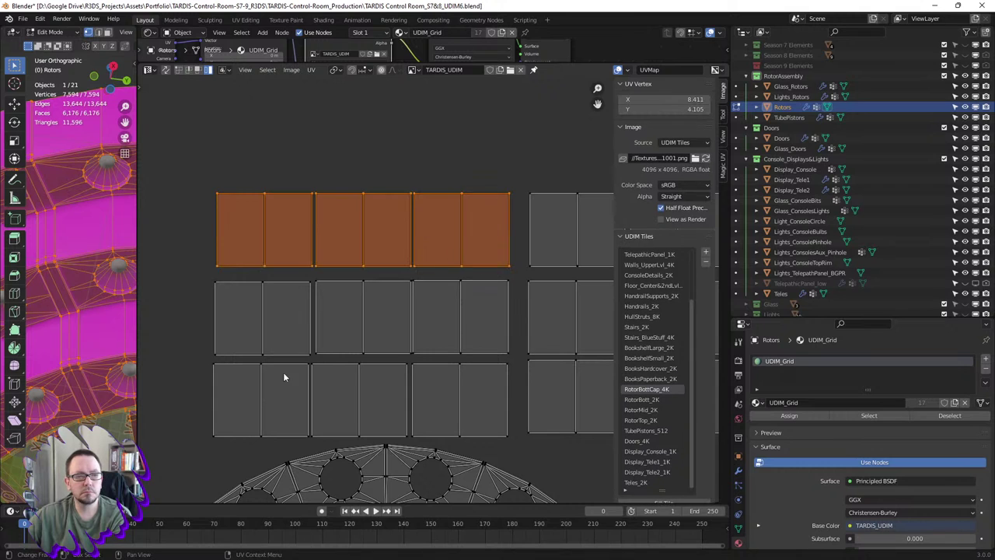
- Select the bottom-left face on its own and move it into alignment
left_click(261, 388)
scroll(262, 389, "up", 4)
mouse_move(272, 396)
middle_mouse_down()
mouse_move(336, 366)
mouse_move(382, 363)
middle_mouse_up()
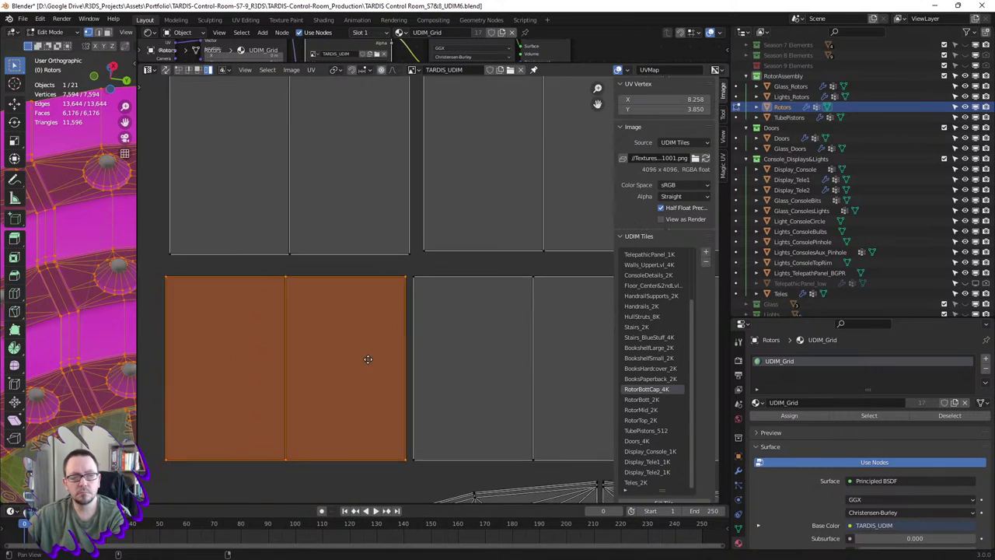
key("g")
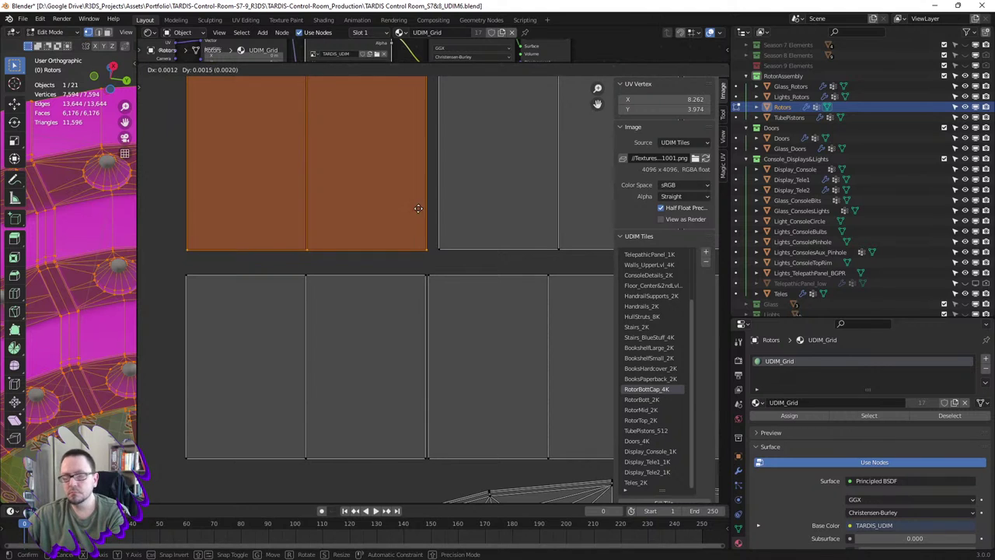
left_click(505, 199)
- Add the neighbouring faces and move them down onto the tiles, redoing the placement
left_click(562, 210, "shift")
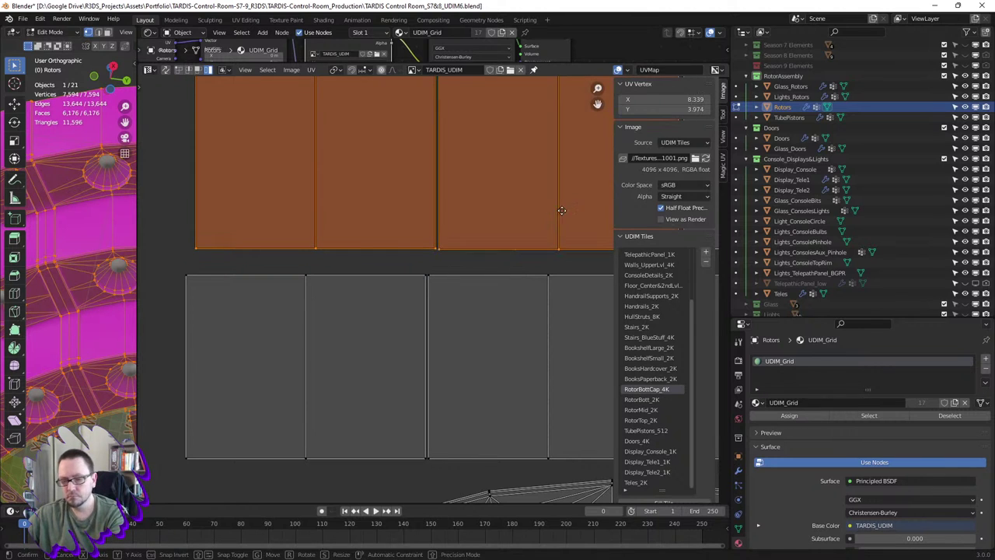
key("g")
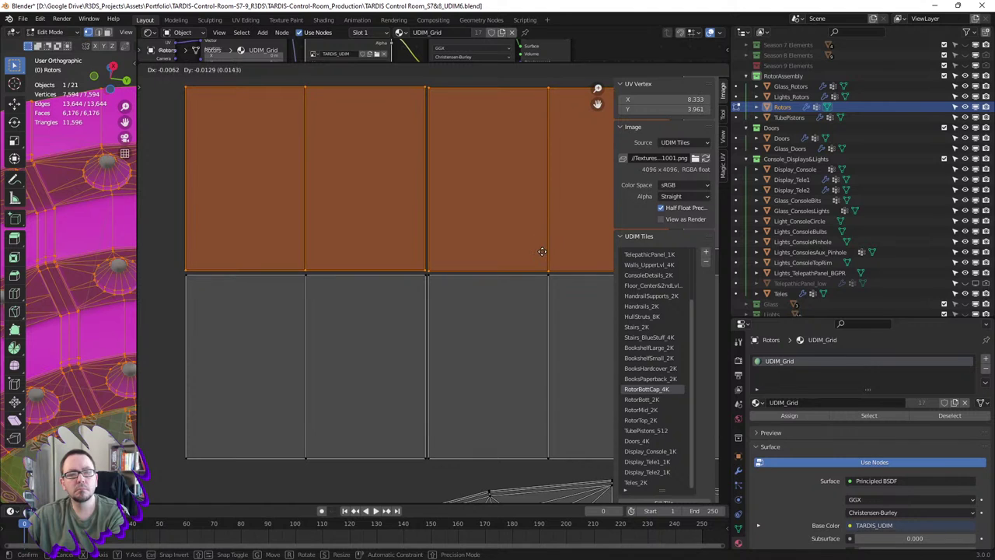
left_click(543, 252)
middle_click_drag(542, 253, 510, 226)
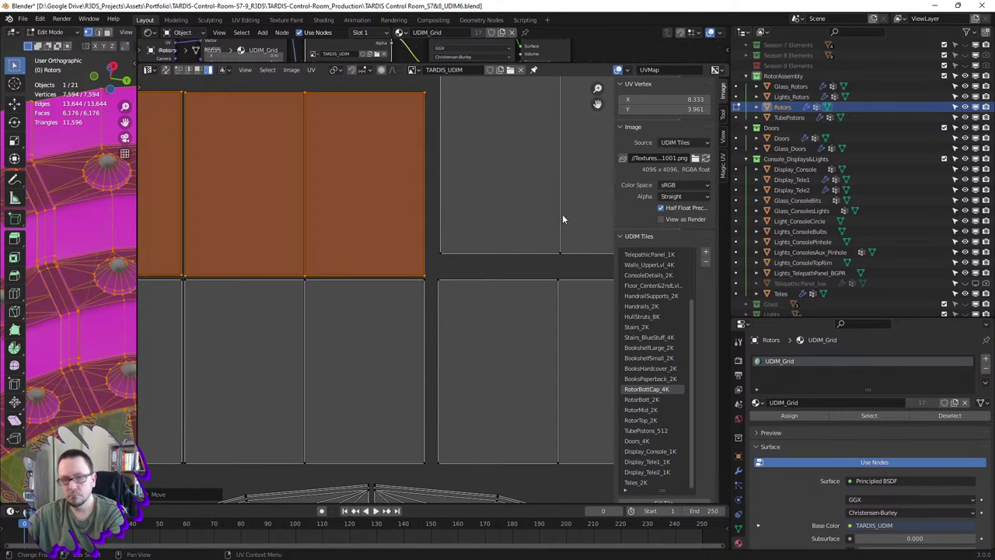
key("ctrl+z")
key("g")
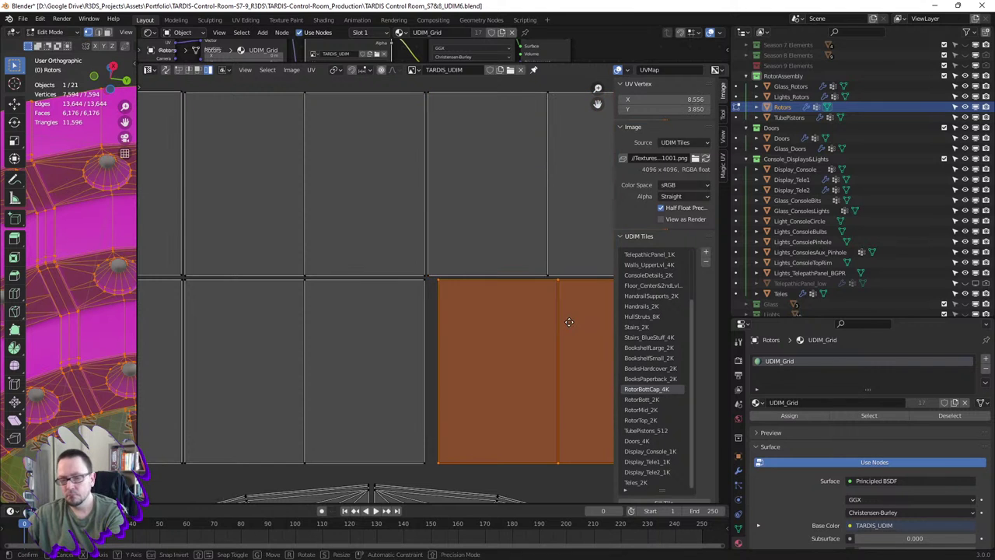
left_click(518, 327)
- Move the right face and then the lower face left against the row
mouse_move(560, 327)
middle_mouse_down()
mouse_move(473, 309)
mouse_move(380, 315)
middle_mouse_up()
left_click(571, 227)
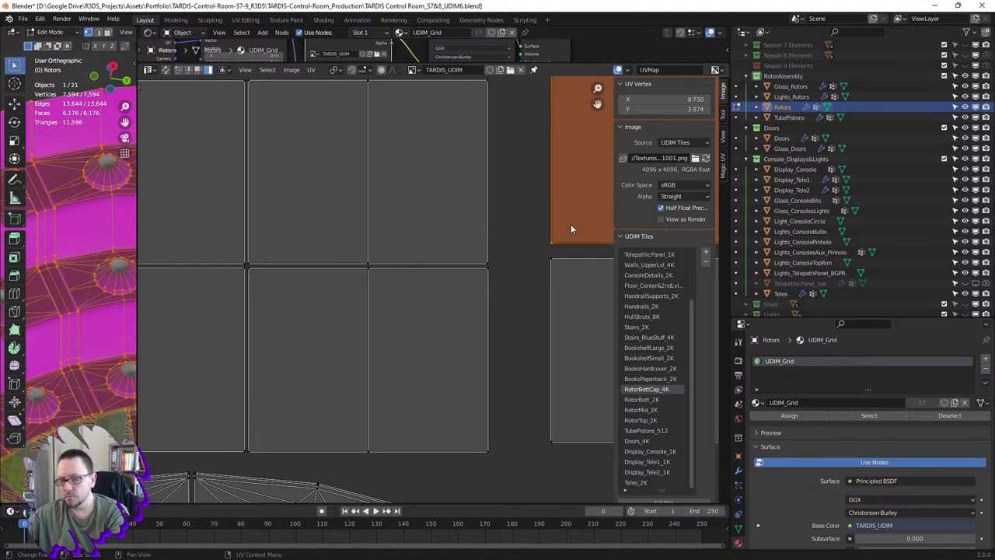
key("g")
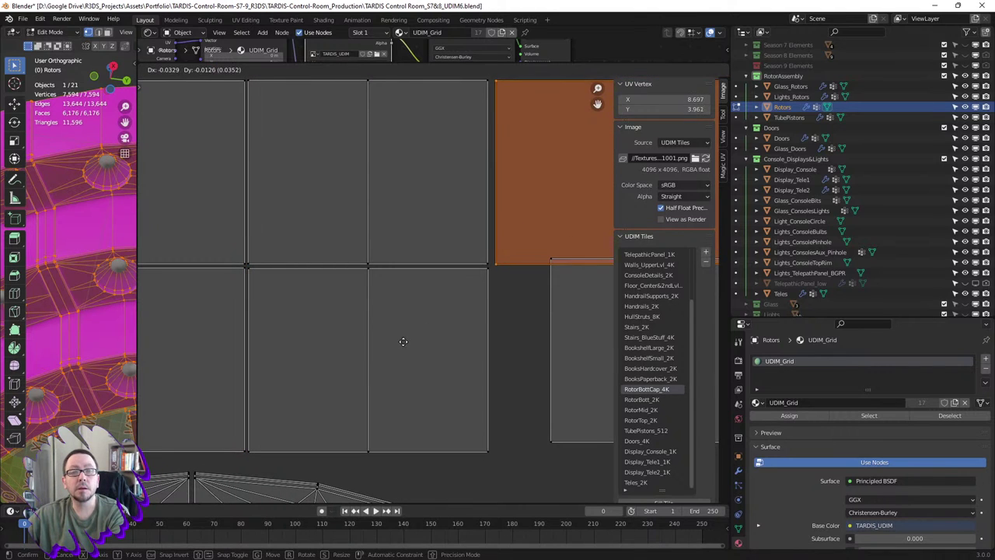
left_click(353, 332)
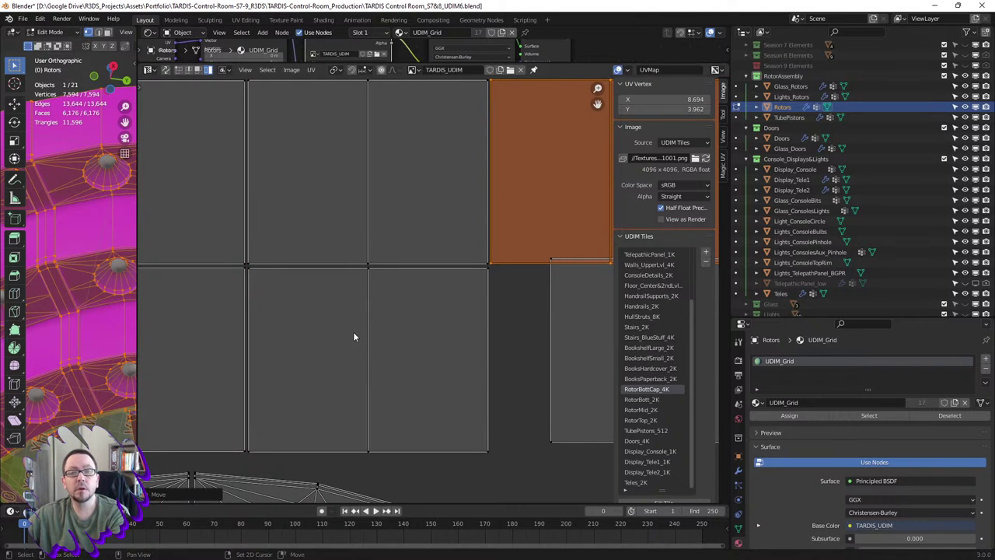
left_click(606, 346)
key("g")
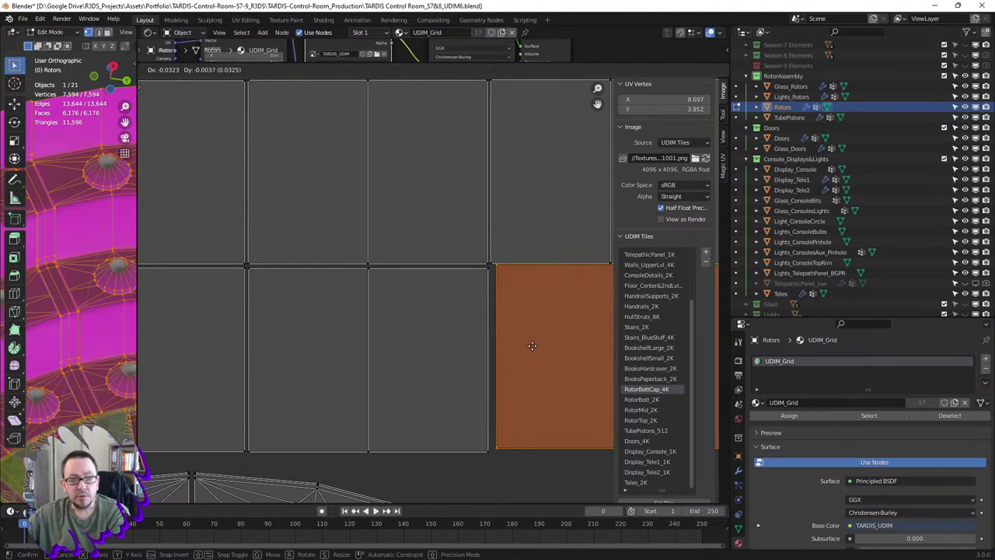
left_click(483, 371)
- Move the upper-right and lower-right faces left so they sit flush with the rows
middle_click_drag(482, 371, 341, 371)
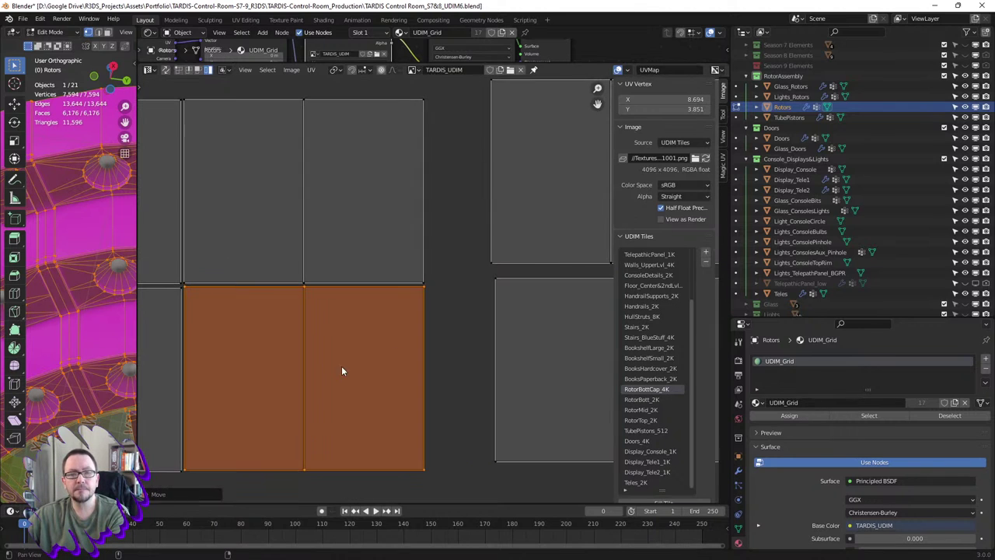
left_click(566, 242)
key("g")
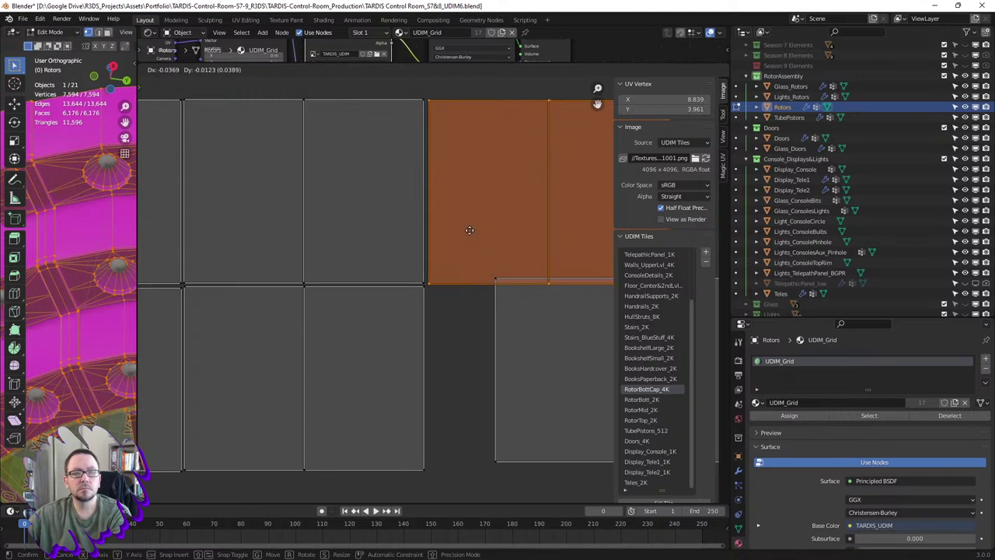
left_click(447, 225)
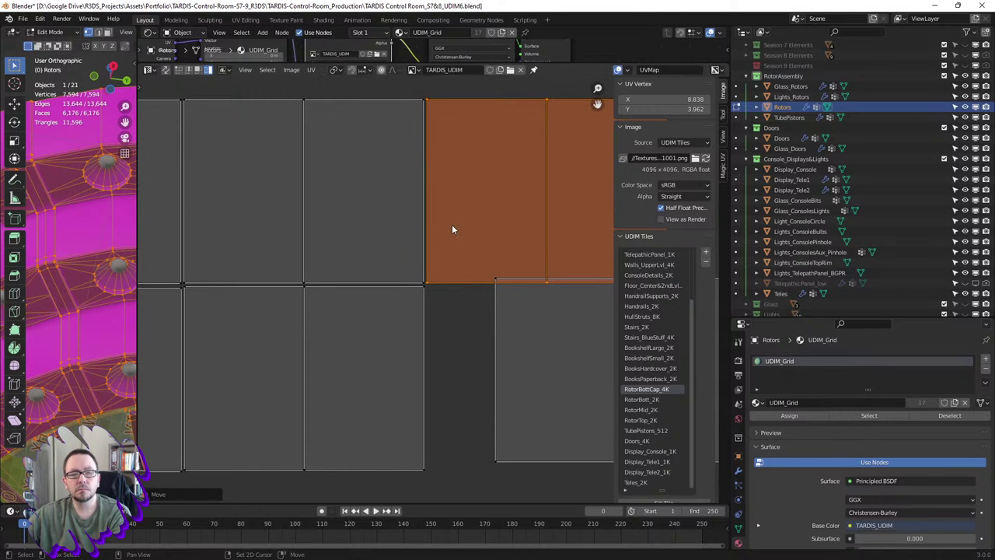
left_click(587, 345)
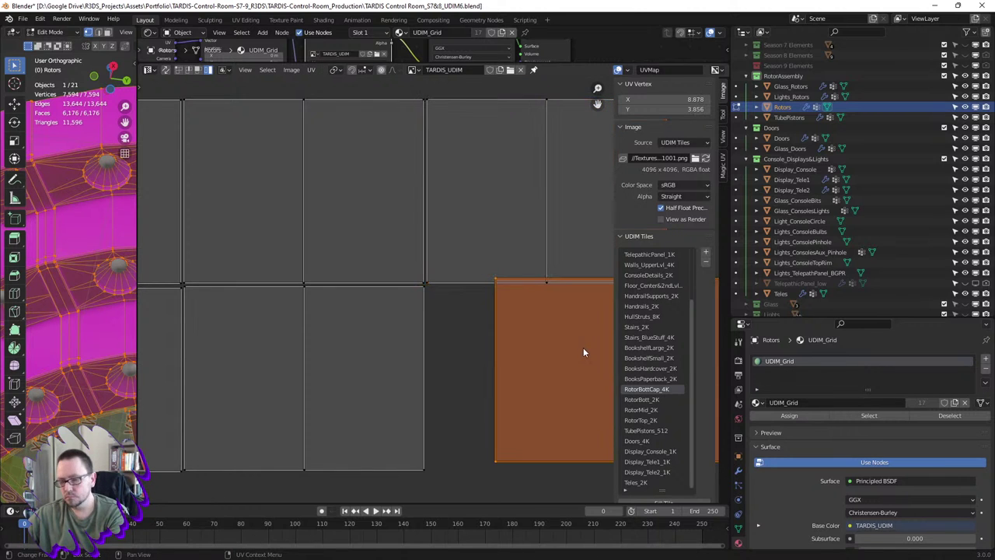
key("g")
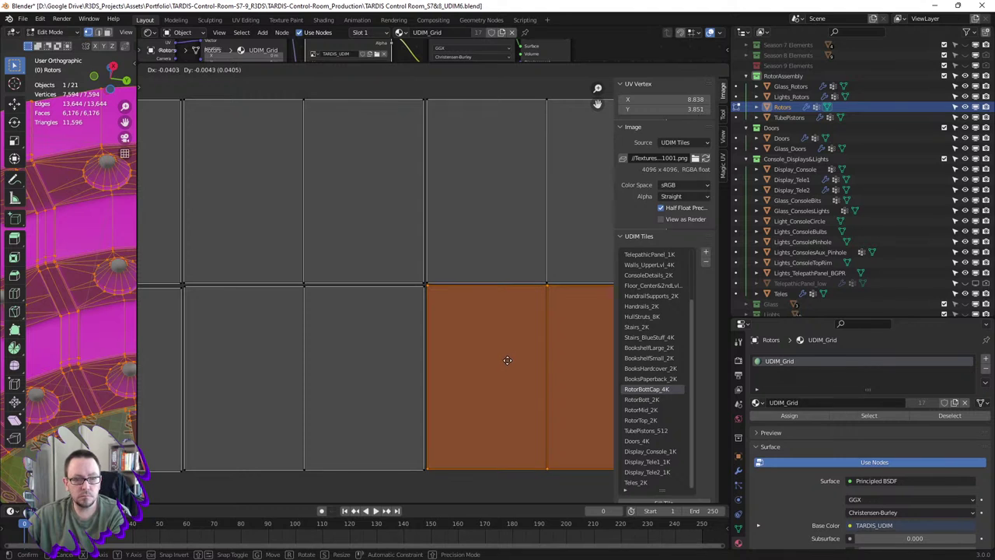
left_click(507, 360)
- Tuck the bottom row's rightmost face flush beneath the row above
middle_click_drag(520, 358, 450, 296)
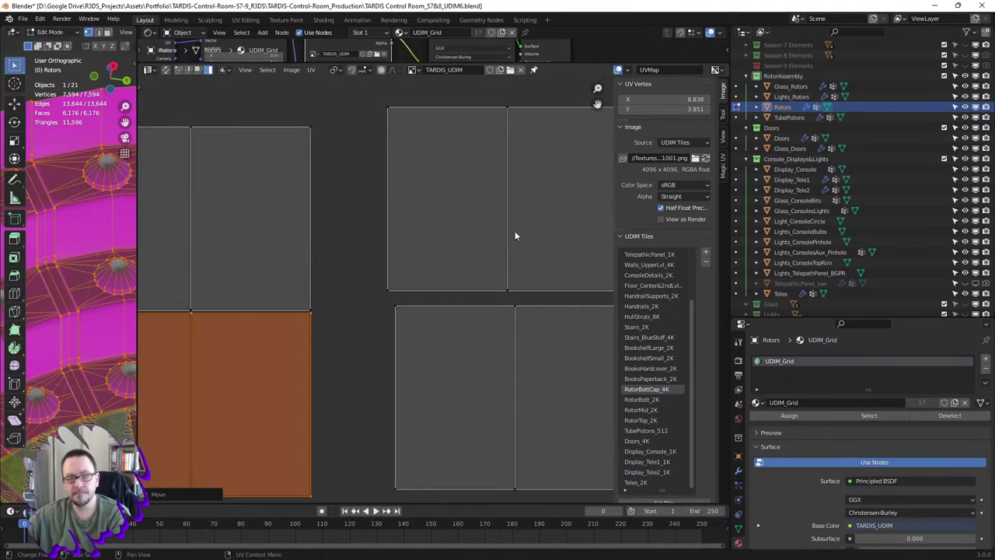
left_click(514, 236)
key("g")
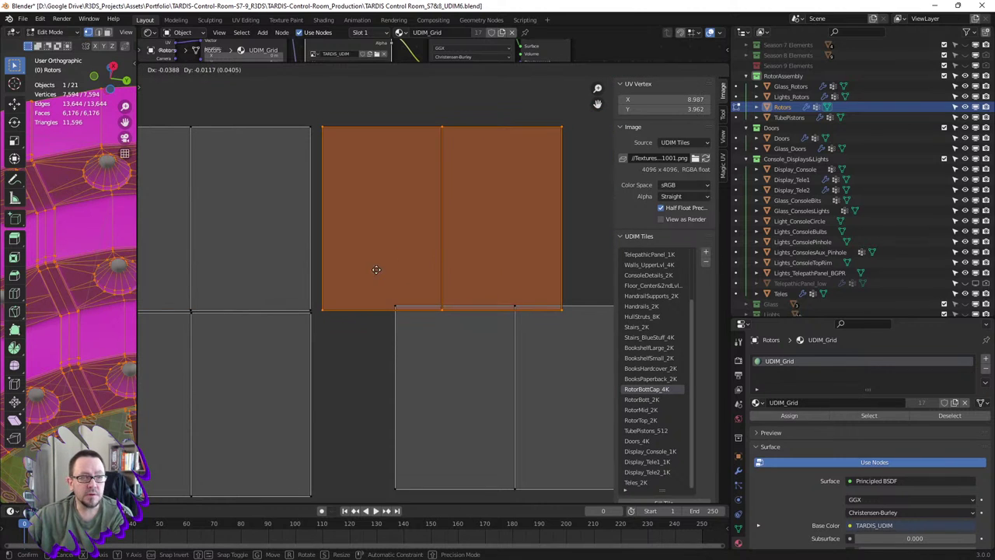
left_click(296, 267)
key("ctrl+z")
key("g")
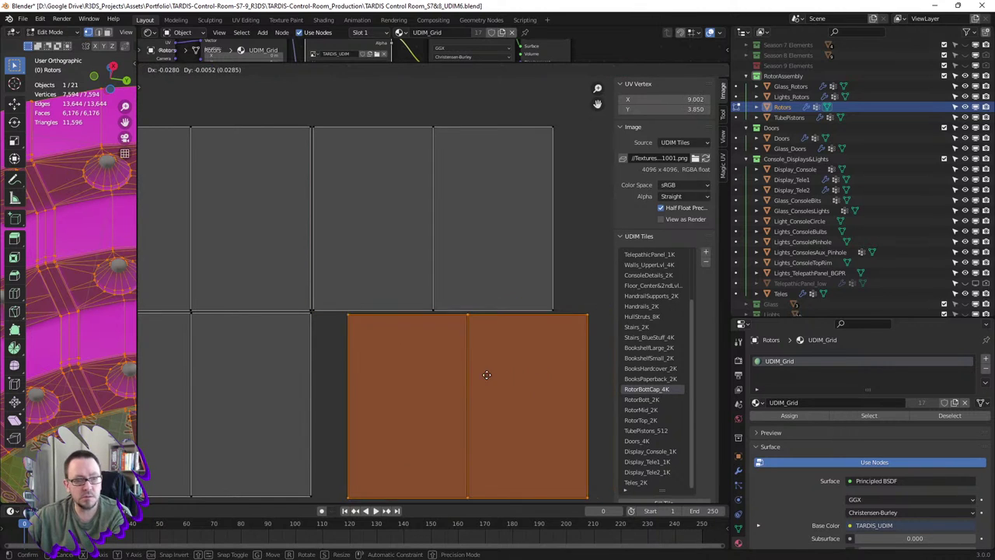
left_click(450, 363)
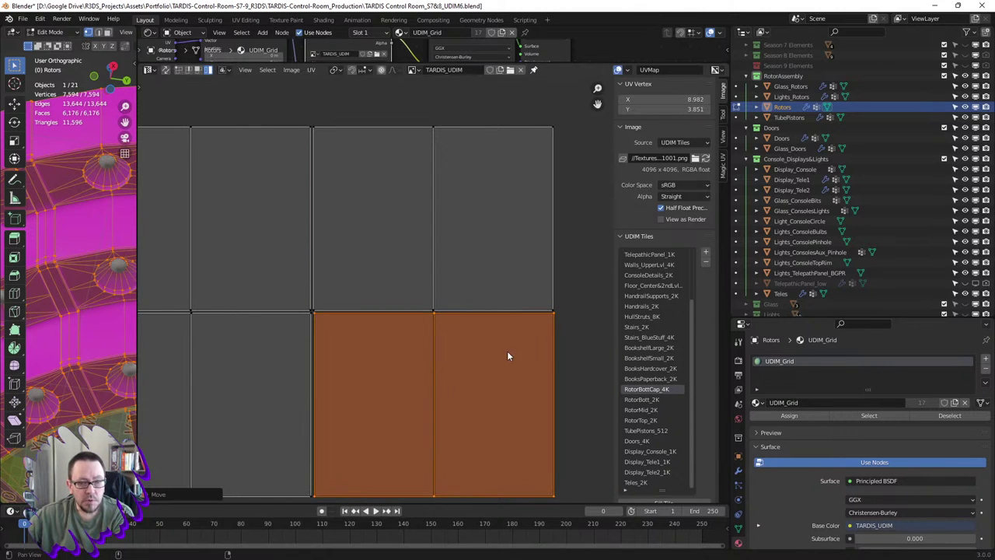
scroll(394, 357, "down", 1)
scroll(435, 326, "down", 2)
scroll(479, 282, "down", 4)
- Undo the last island placement and re-place the island flush with its UDIM tile
middle_click_drag(479, 283, 622, 303)
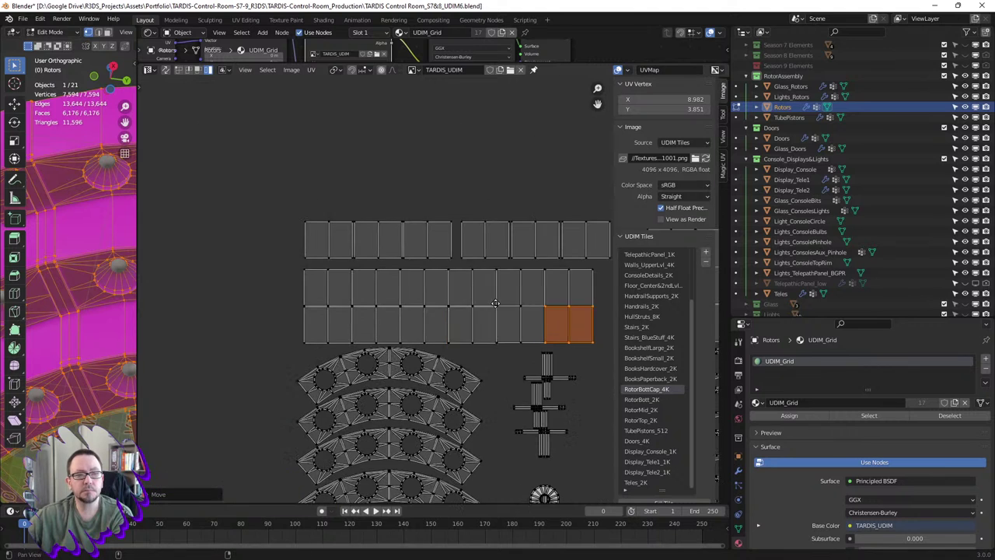
scroll(420, 241, "up", 5)
middle_click_drag(420, 241, 446, 256)
scroll(435, 250, "up", 2)
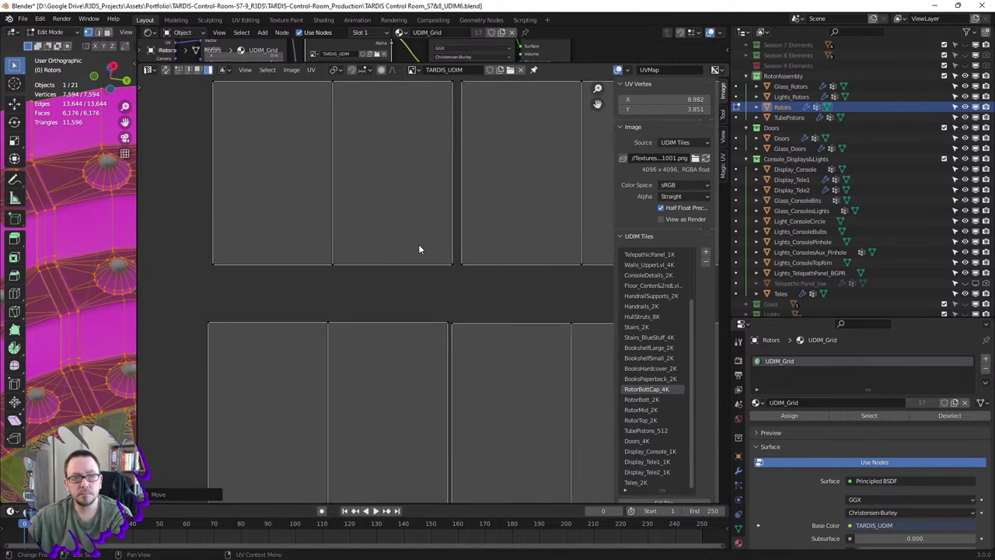
scroll(424, 247, "up", 1)
key("ctrl+z")
key("g")
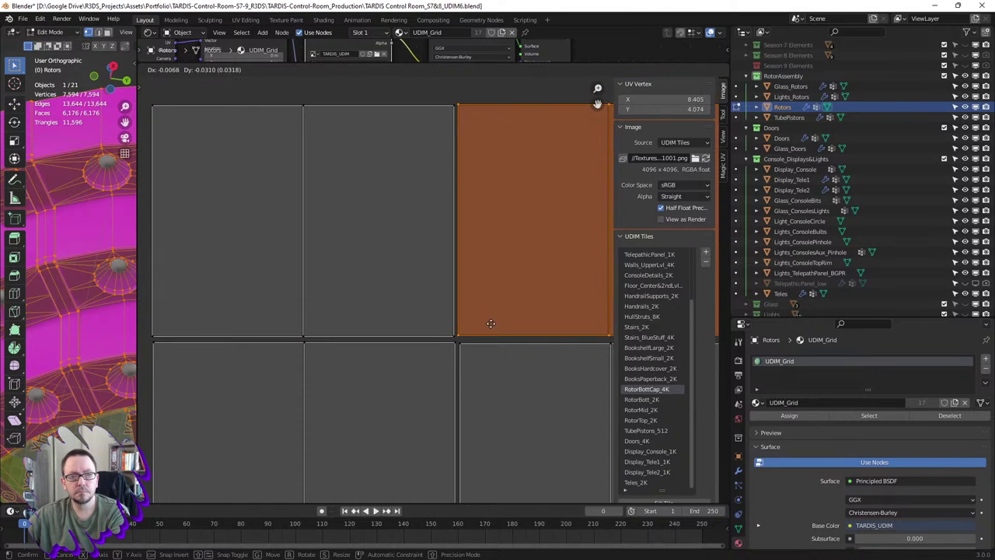
left_click(504, 327)
- Move two more panel islands flush onto the neighbouring right-hand tiles
middle_click_drag(504, 326, 330, 330)
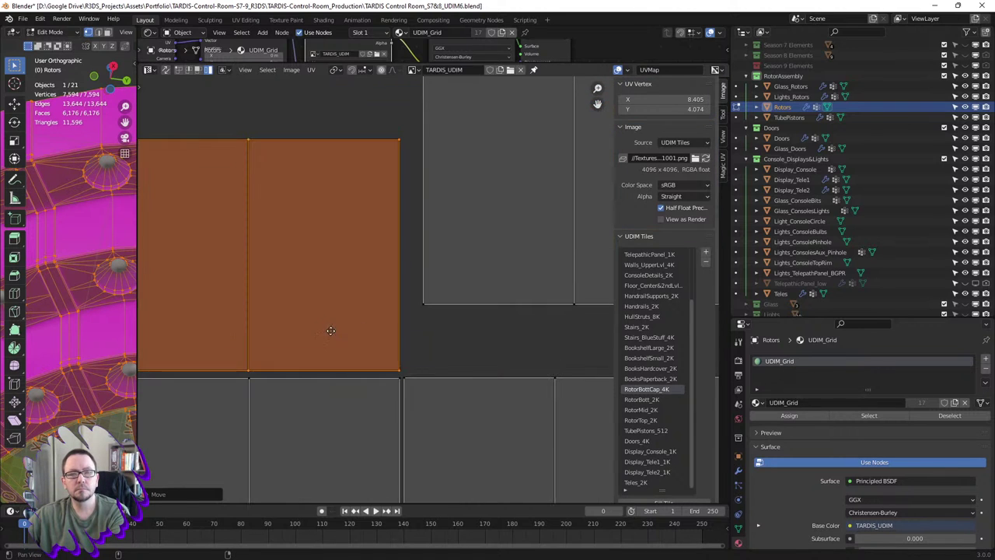
key("g")
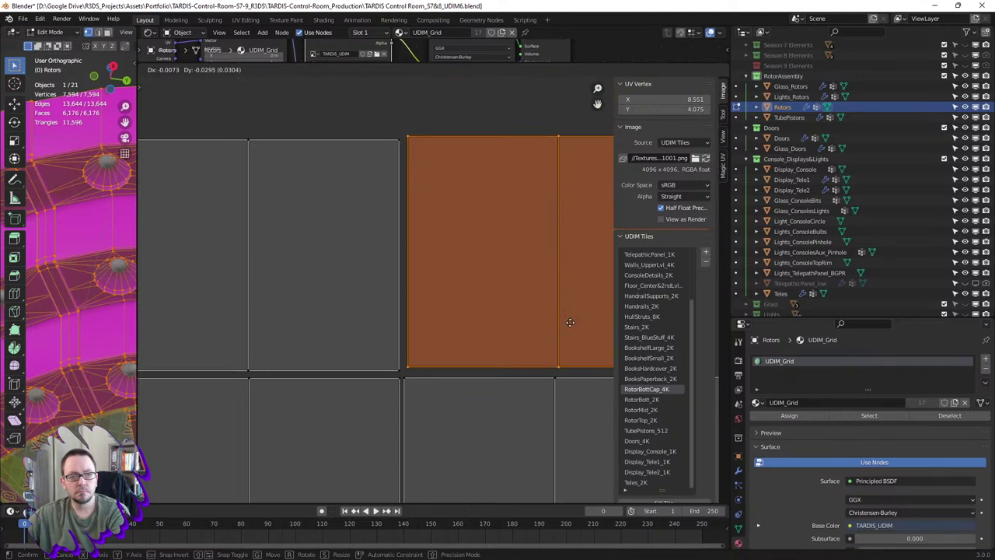
left_click(535, 356)
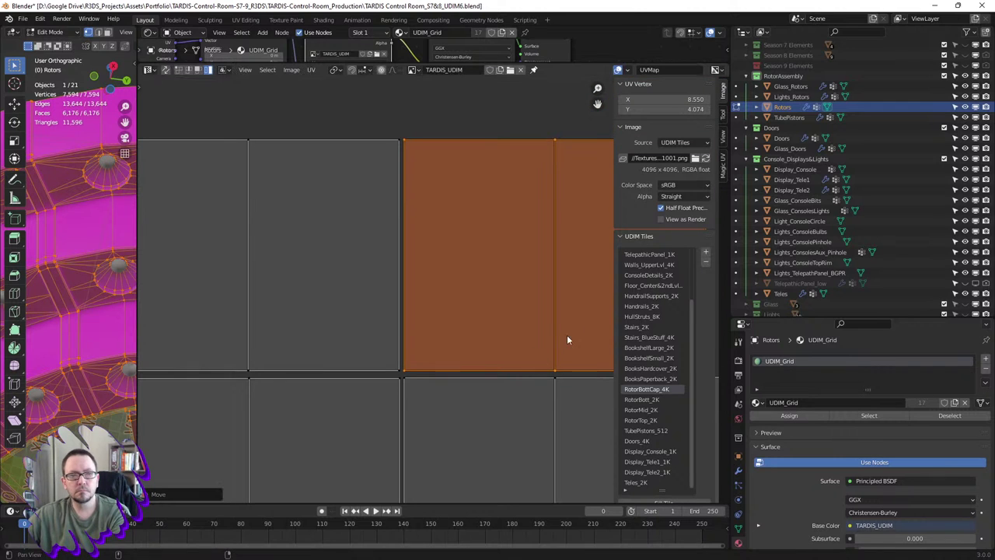
middle_click_drag(567, 336, 385, 281)
key("g")
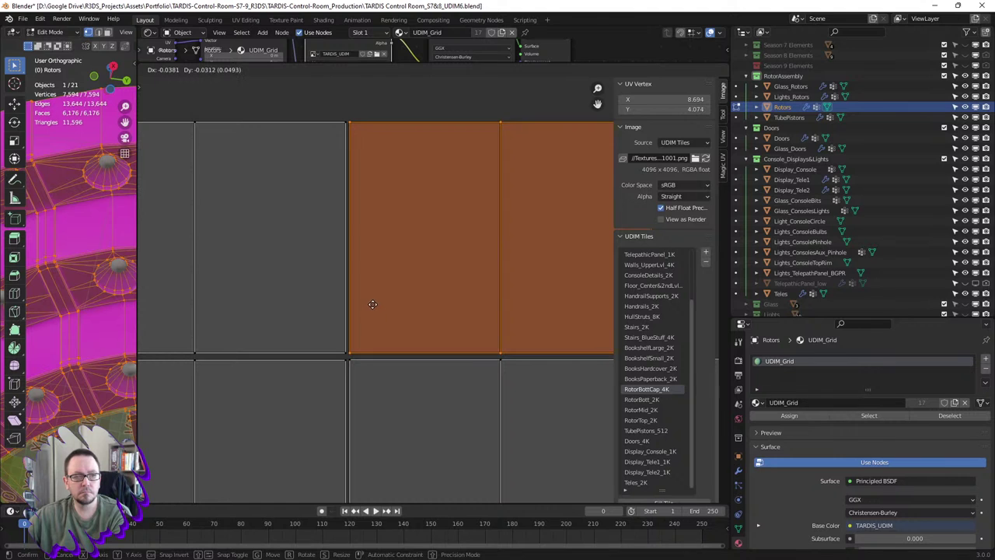
left_click(373, 304)
- Select the next island and snap it onto its tile, retrying once for a flush fit
middle_click_drag(607, 256, 411, 256)
left_click(544, 230)
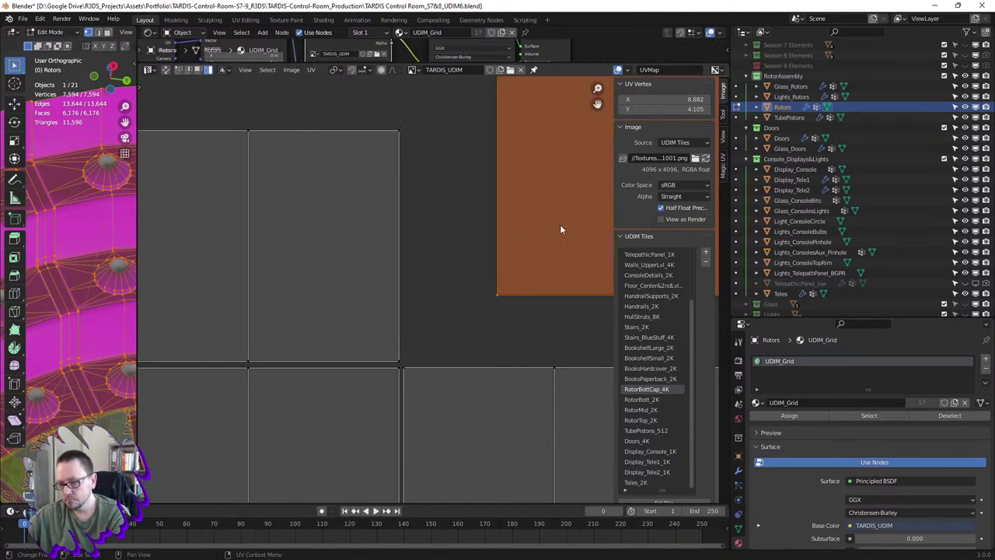
key("g")
left_click(475, 297)
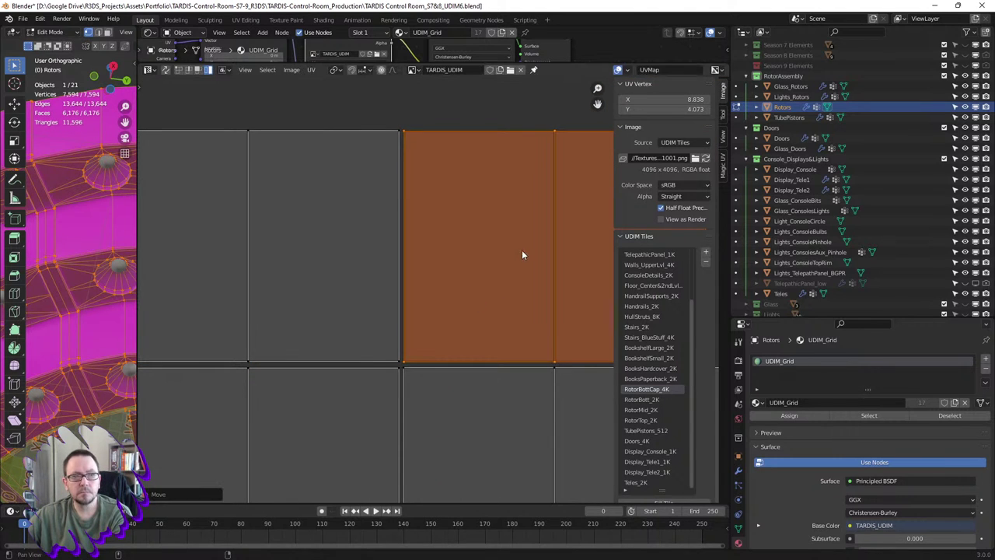
key("ctrl+z")
key("g")
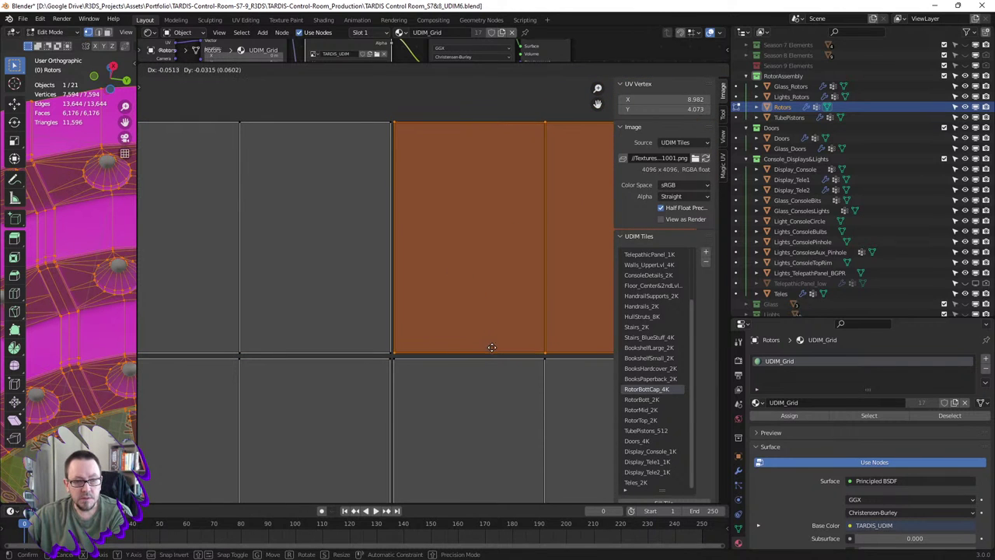
left_click(495, 350)
- Zoom out and deselect all UV islands
scroll(417, 241, "down", 2)
scroll(419, 241, "down", 4)
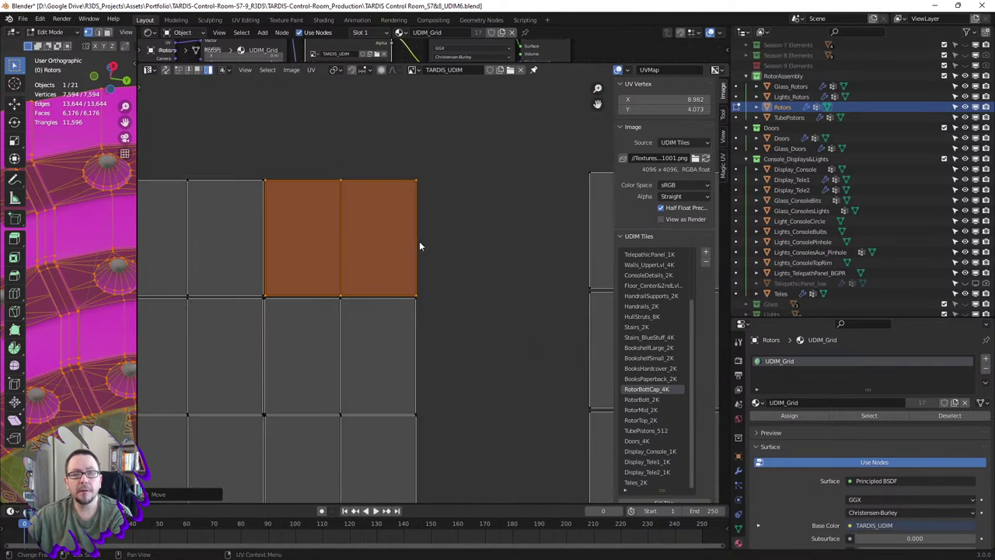
scroll(419, 241, "down", 4)
key("alt+a")
scroll(420, 242, "up", 2)
- Move the right-hand panel island to fit its tile
scroll(404, 238, "up", 1)
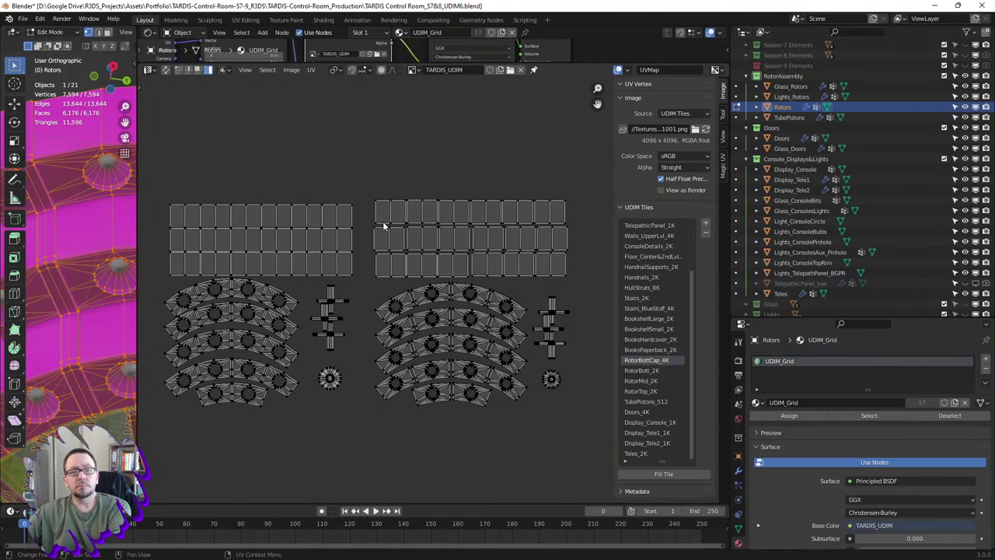
scroll(394, 231, "up", 1)
middle_click_drag(435, 233, 377, 240)
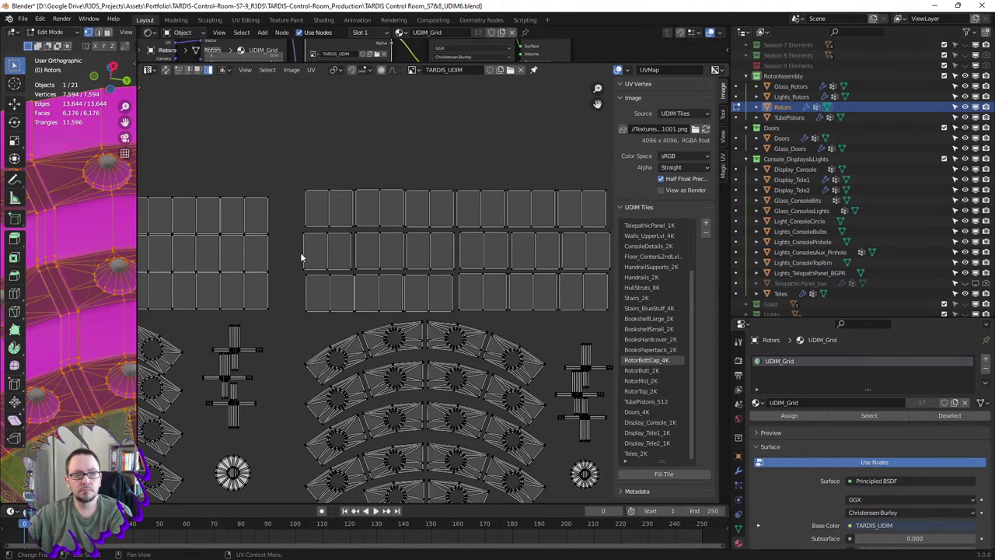
scroll(320, 258, "up", 3)
scroll(368, 312, "up", 4)
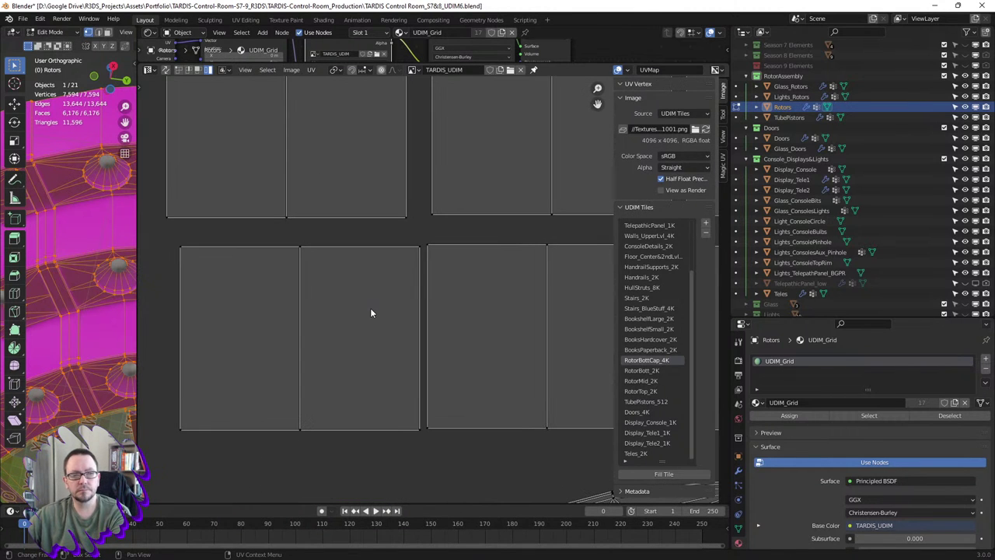
left_click(553, 292)
key("g")
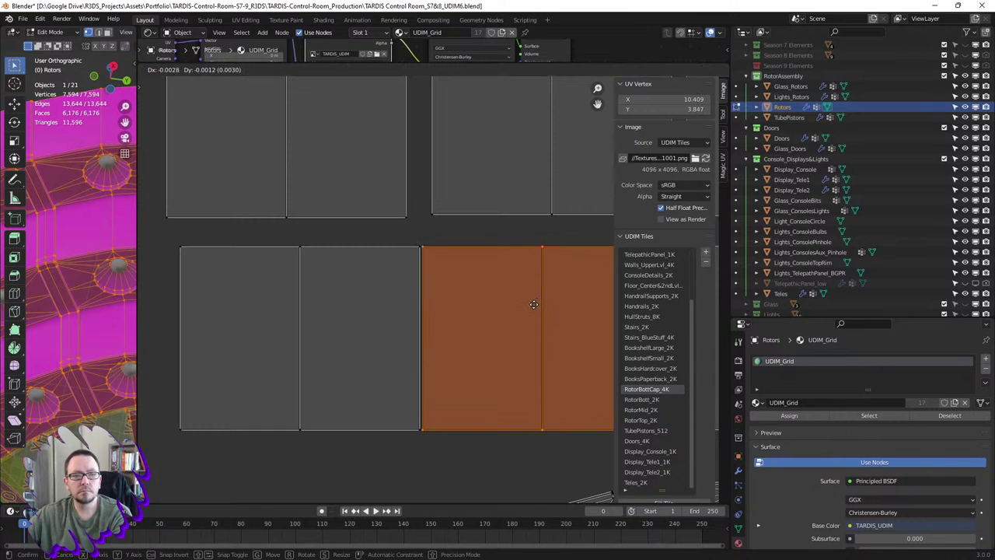
left_click(534, 303)
mouse_move(534, 302)
middle_mouse_down()
mouse_move(469, 291)
mouse_move(603, 311)
mouse_move(538, 316)
mouse_move(538, 337)
middle_mouse_up()
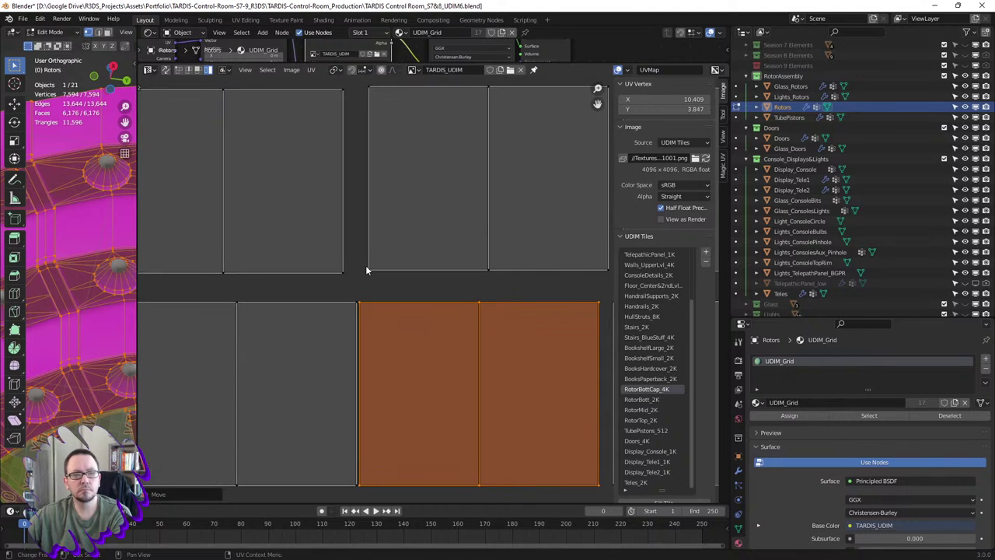
- Place the top-left island on its tile, then adjust it vertically with a Y-constrained move
left_click(315, 241)
key("g")
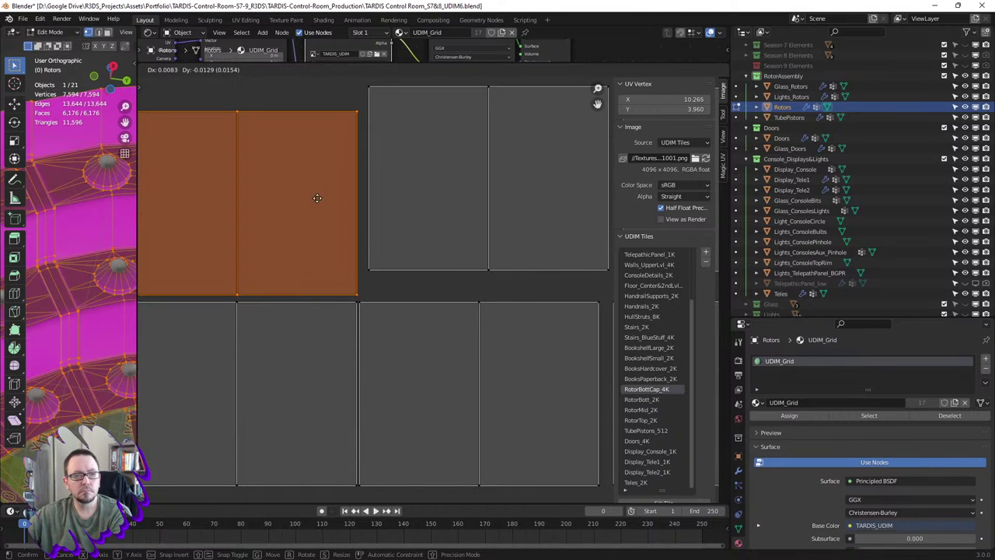
left_click(315, 195)
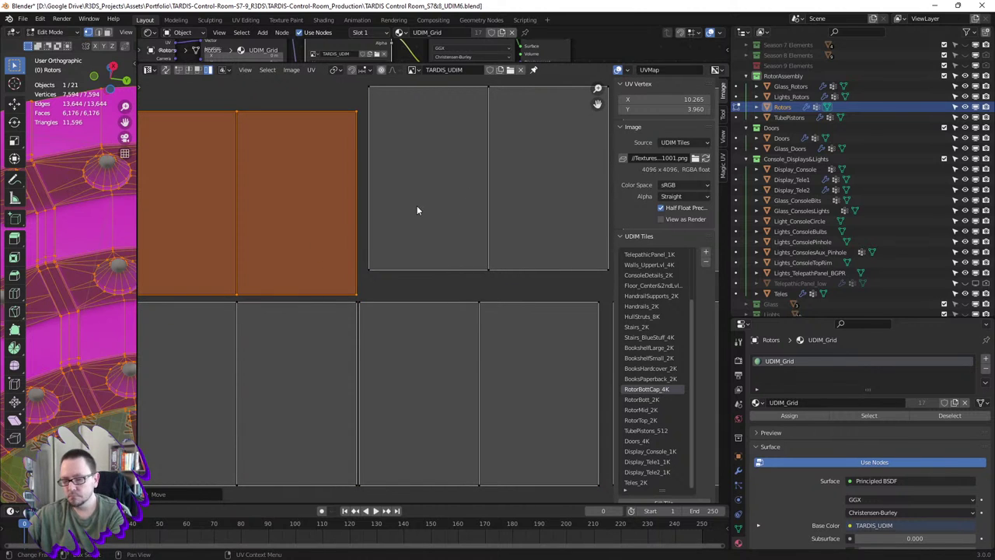
key("g")
key("y")
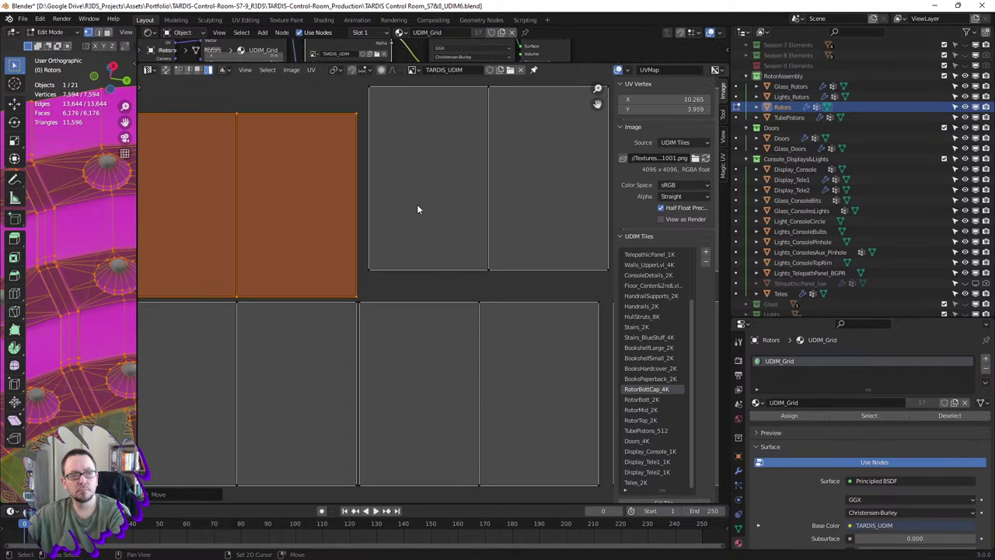
left_click(416, 204)
- Move the top-right island onto its tile
left_click(463, 195)
key("g")
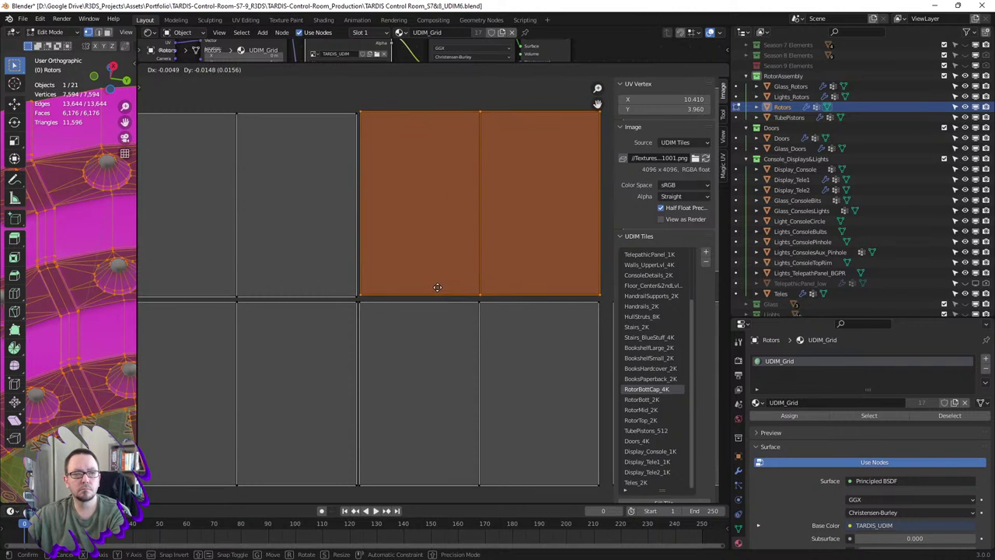
left_click(435, 302)
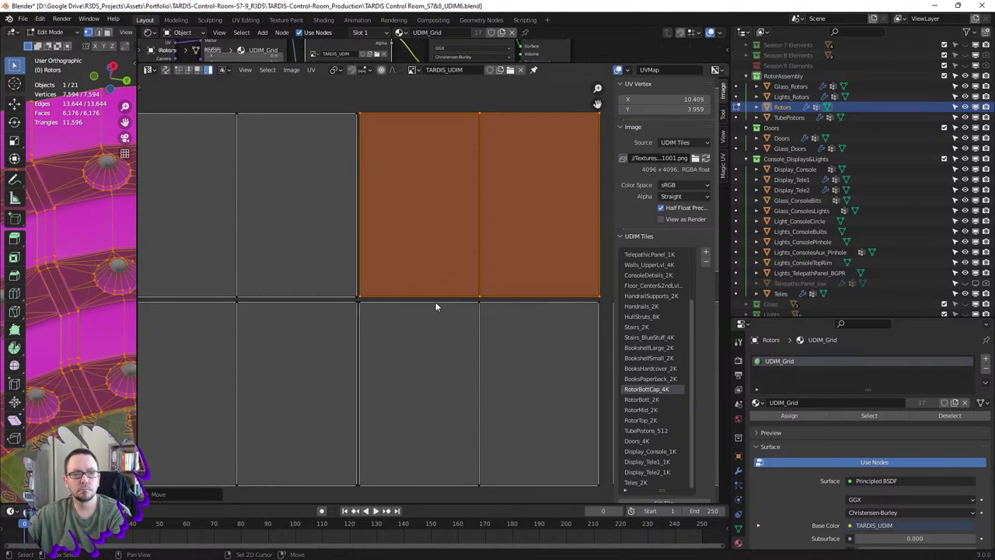
scroll(416, 273, "right", 5, "ctrl")
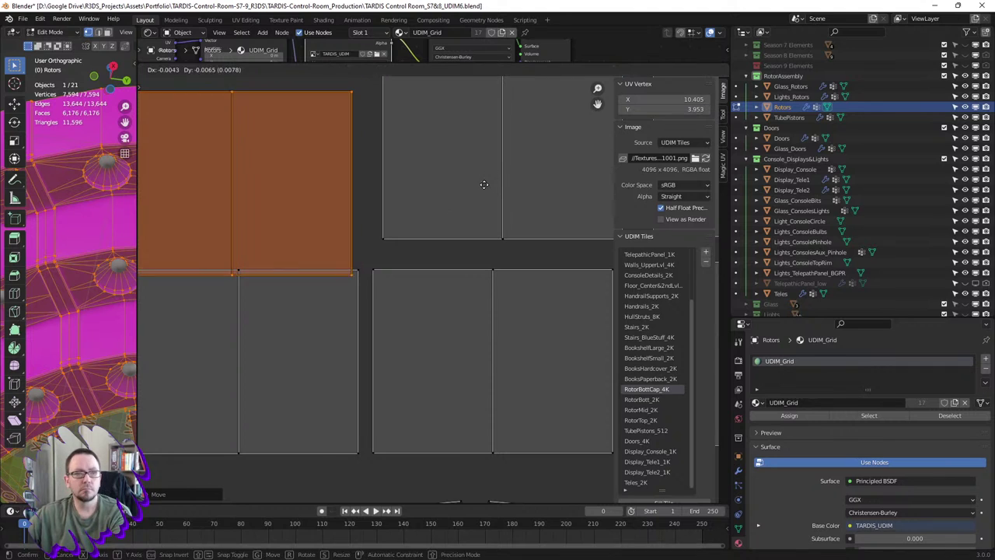
- Move another top-right island down onto the lower tile, redoing the move for a flush fit
left_click(501, 175)
key("g")
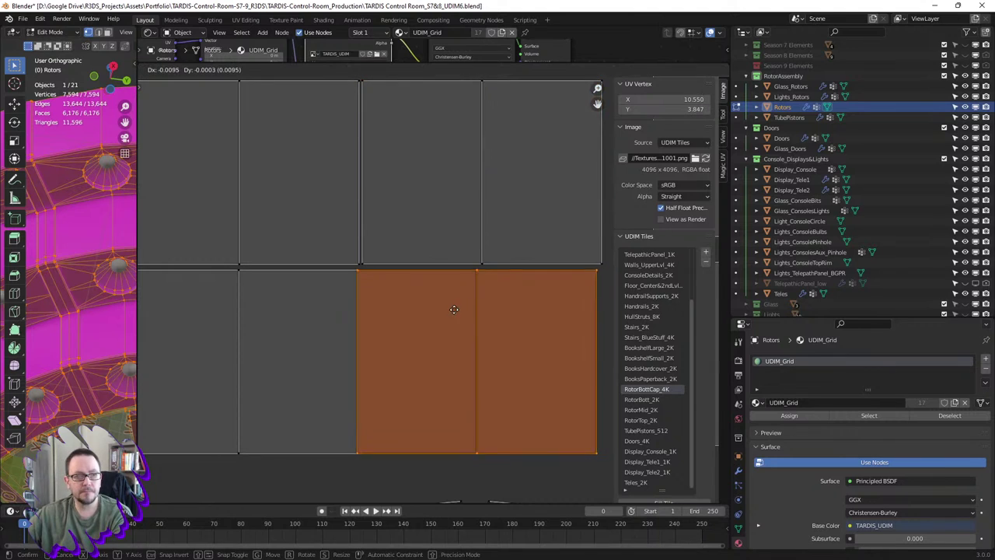
left_click(505, 301)
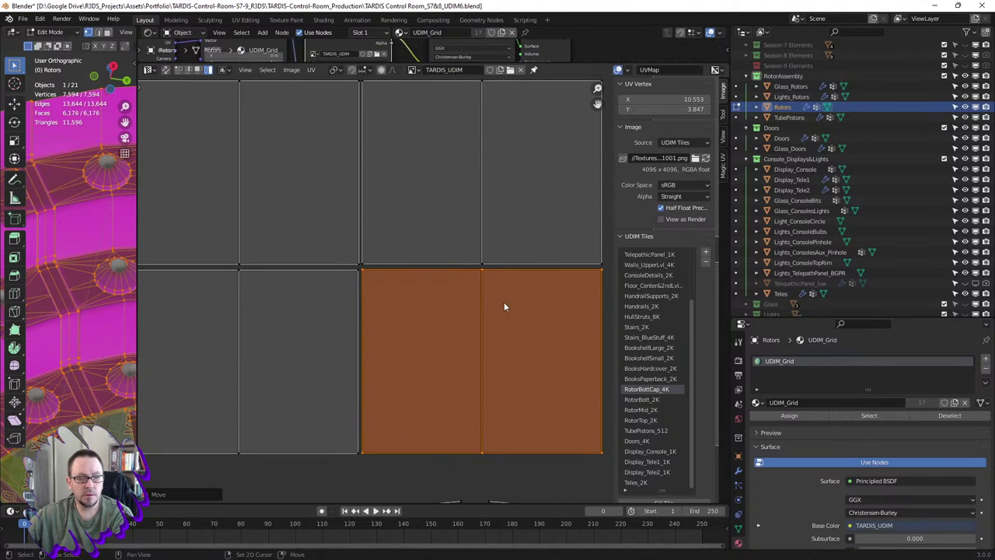
middle_click_drag(504, 302, 444, 281)
key("ctrl+z")
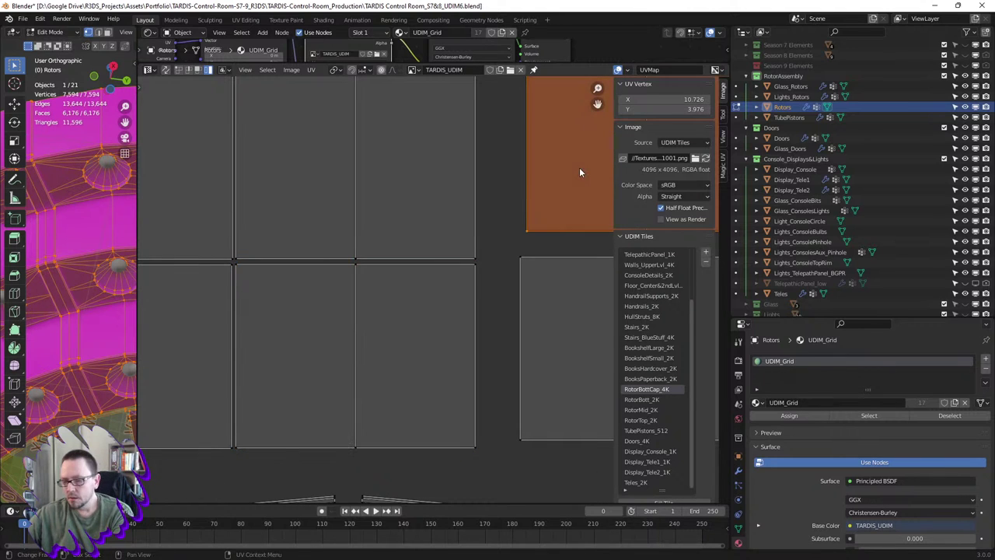
key("g")
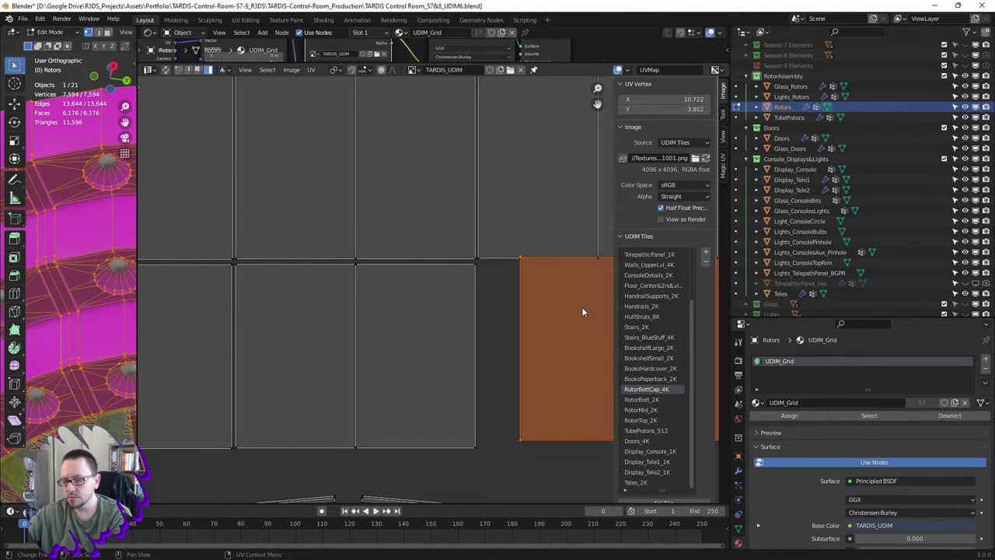
left_click(403, 304)
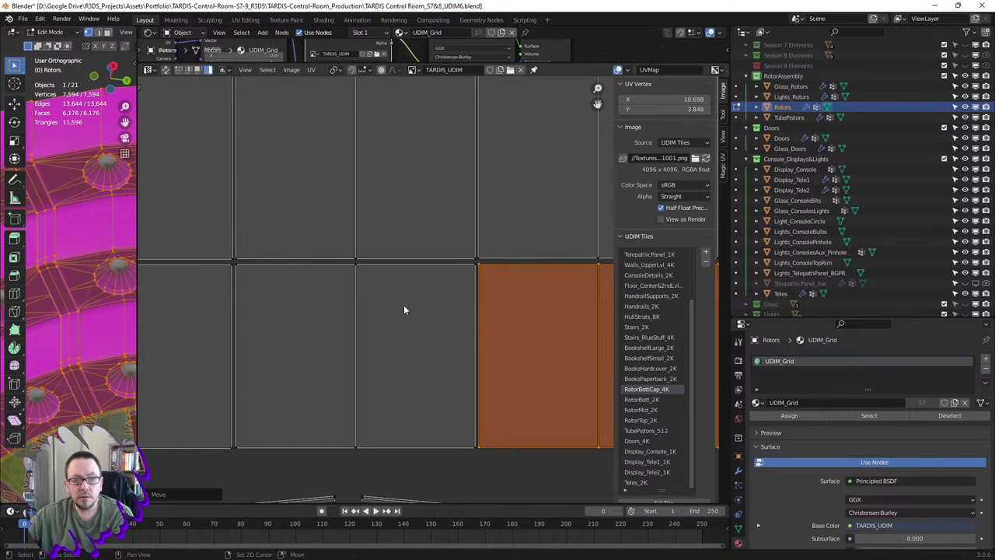
mouse_move(403, 304)
middle_mouse_down()
mouse_move(312, 288)
mouse_move(380, 300)
middle_mouse_up()
- Shift the upper-right island left, then move the lower-right island left into its tile
left_click(591, 205)
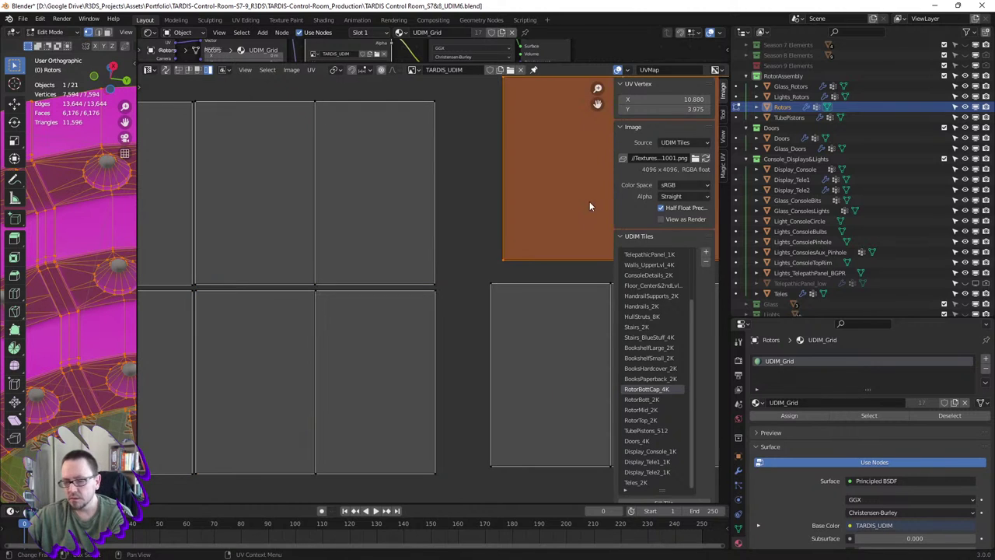
key("g")
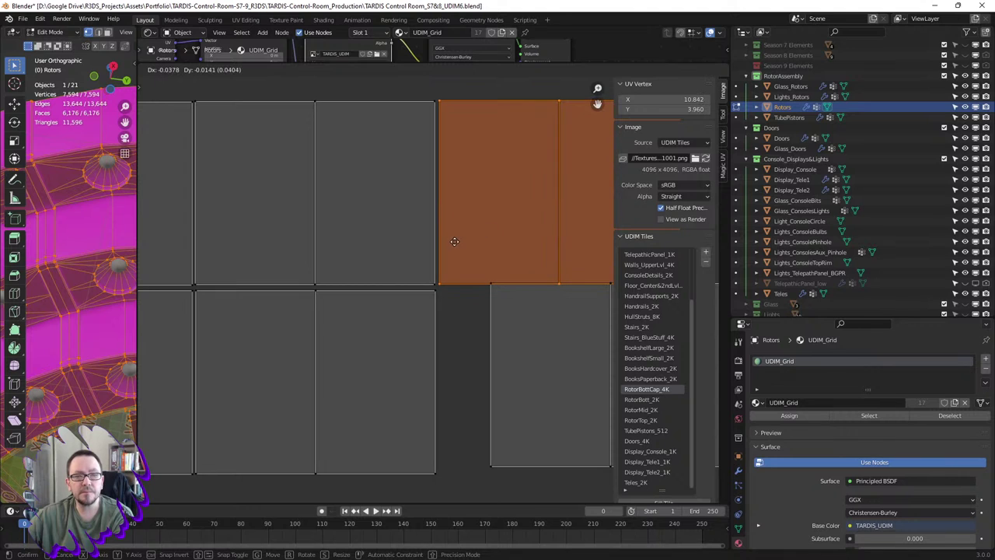
left_click(454, 244)
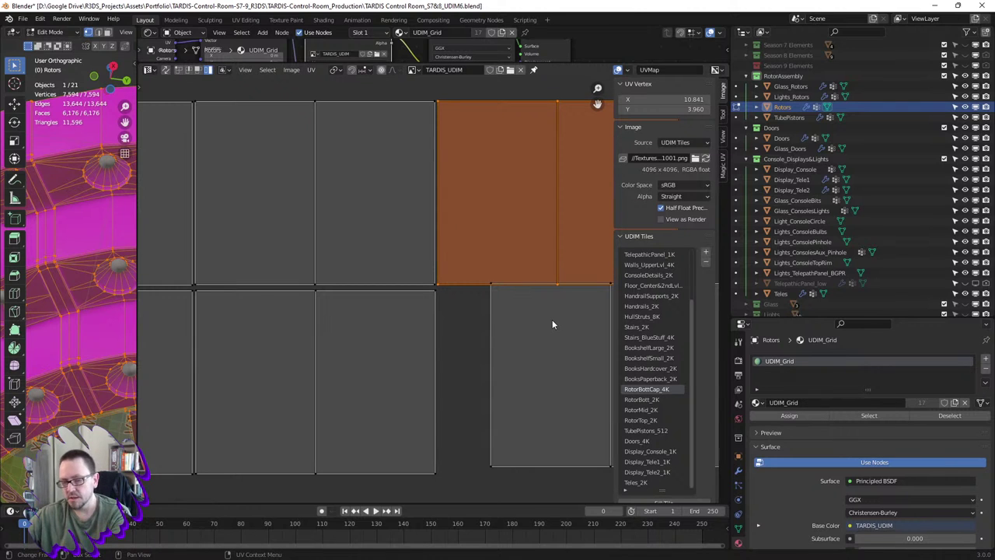
key("g")
right_click(533, 327)
left_click(606, 333)
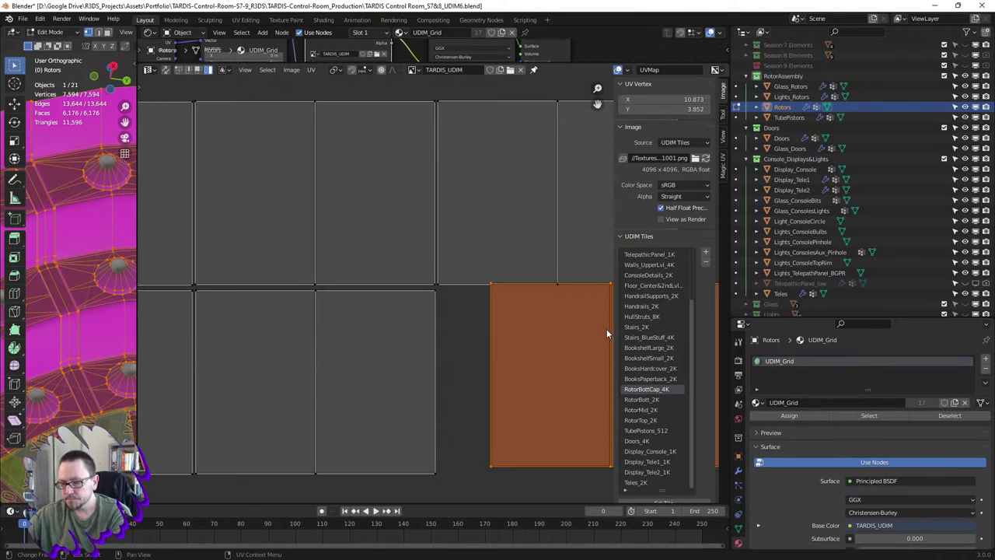
key("g")
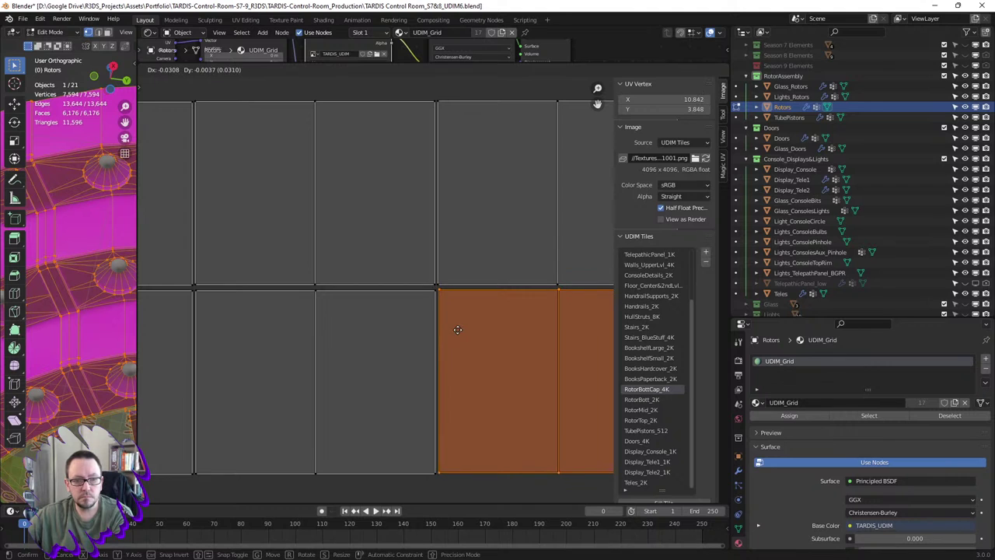
left_click(457, 334)
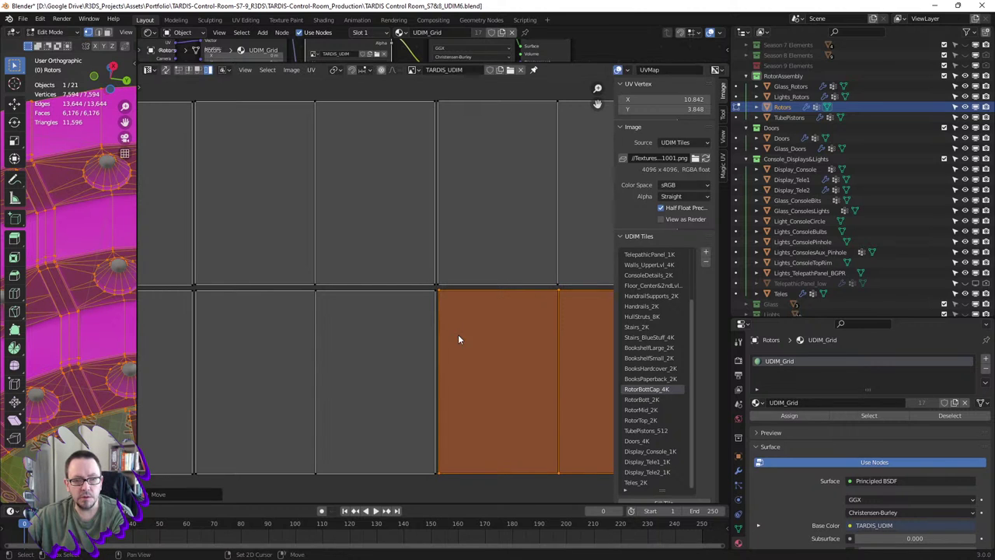
- Re-unwrap the upper-right island and move it left onto the grid tiles
middle_click_drag(458, 334, 225, 342)
left_click(572, 239)
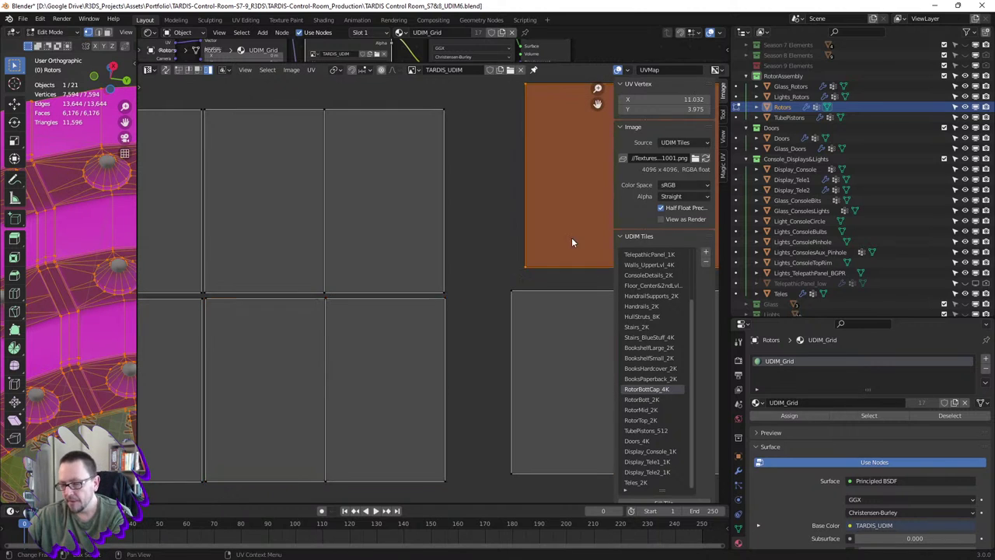
key("g")
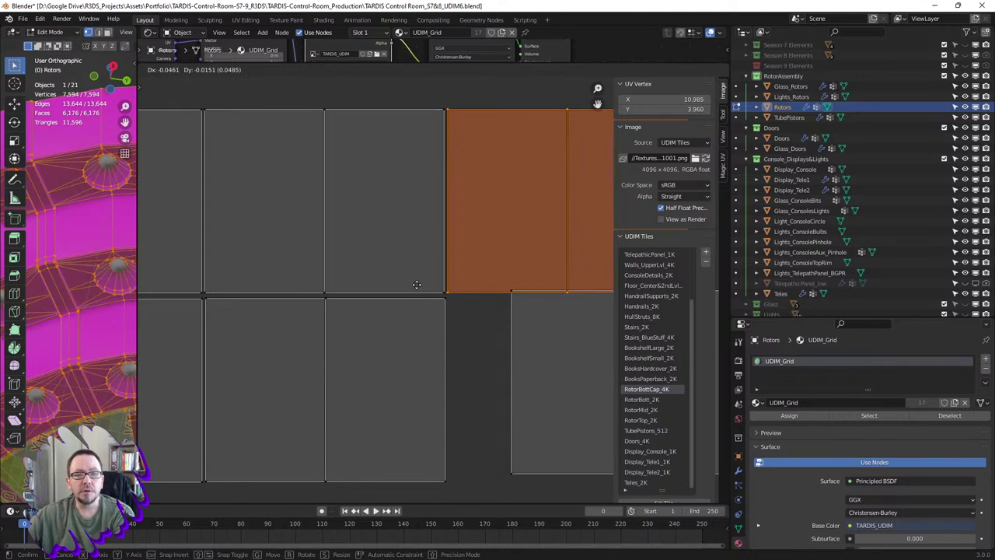
left_click(538, 334)
right_click(521, 337)
left_click(520, 337)
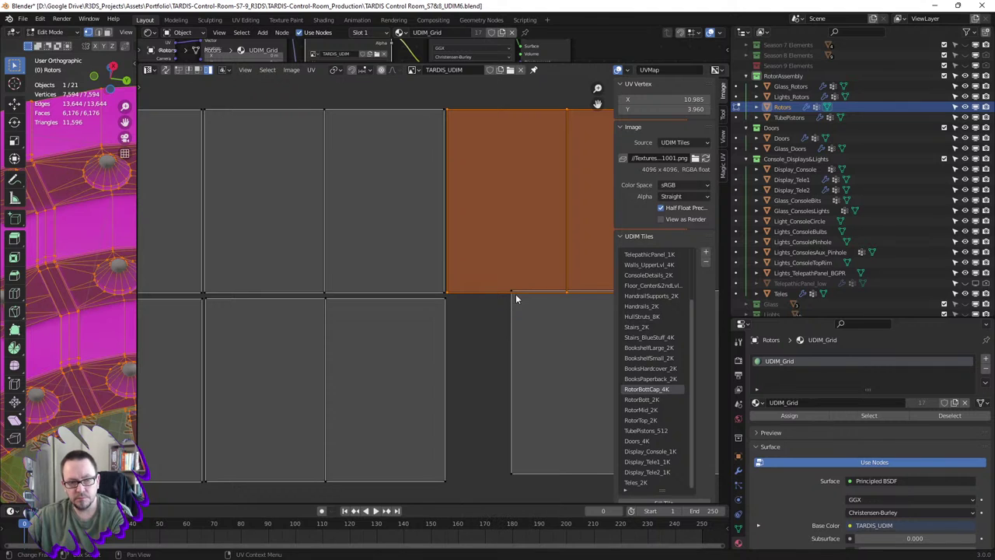
key("g")
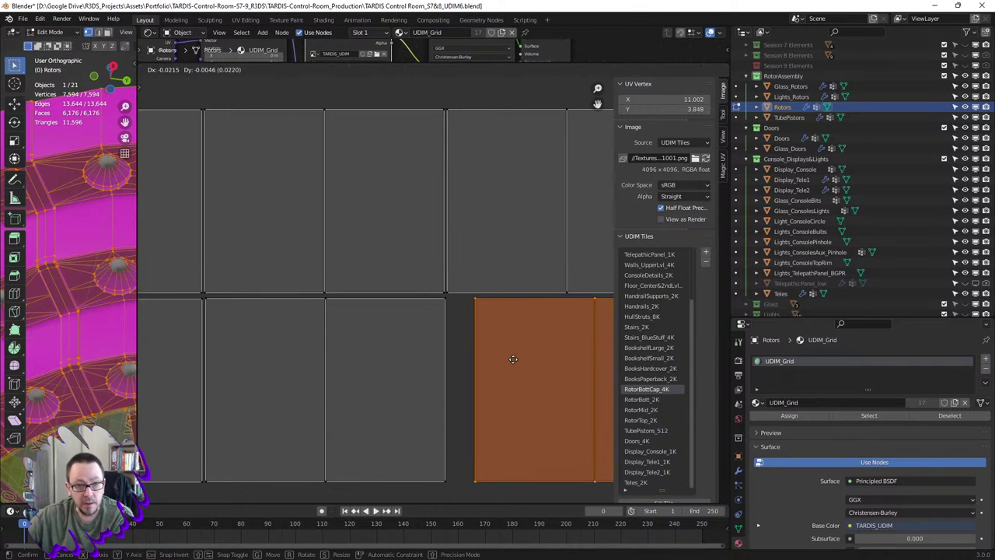
left_click(248, 361)
- Select the rectangular rotor island and move it toward the upper-right tiles
scroll(265, 350, "down", 4)
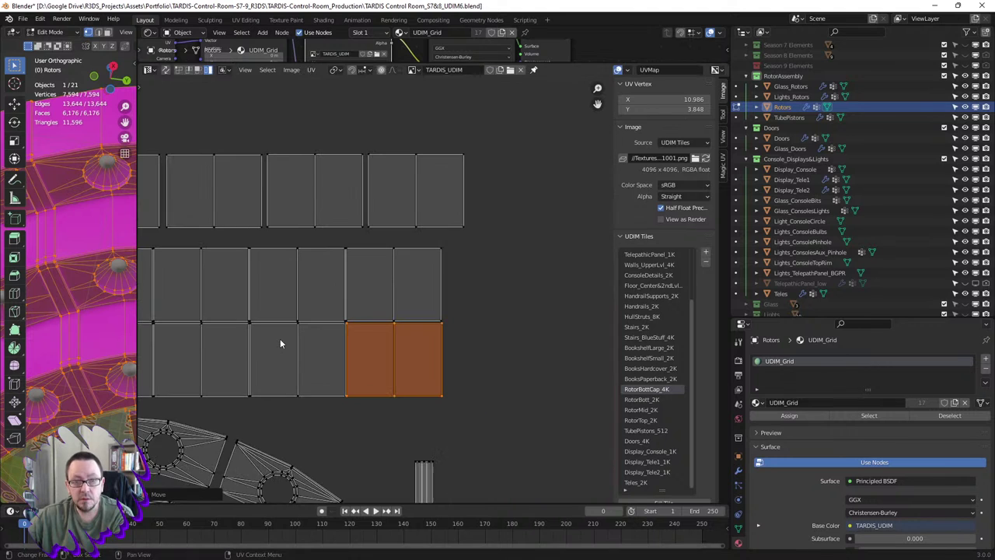
middle_click_drag(291, 321, 306, 233)
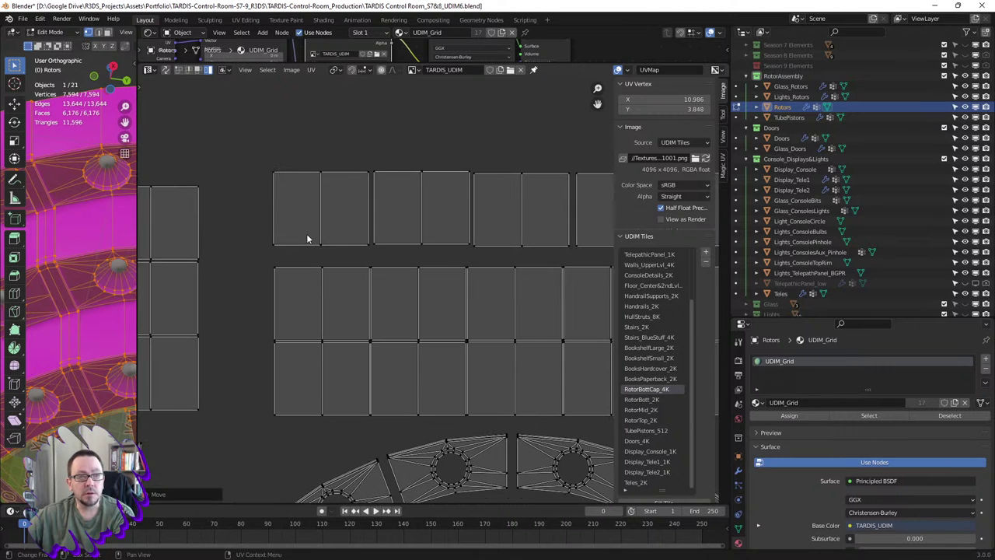
left_click(341, 239)
scroll(340, 241, "up", 3)
scroll(341, 241, "up", 1)
key("g")
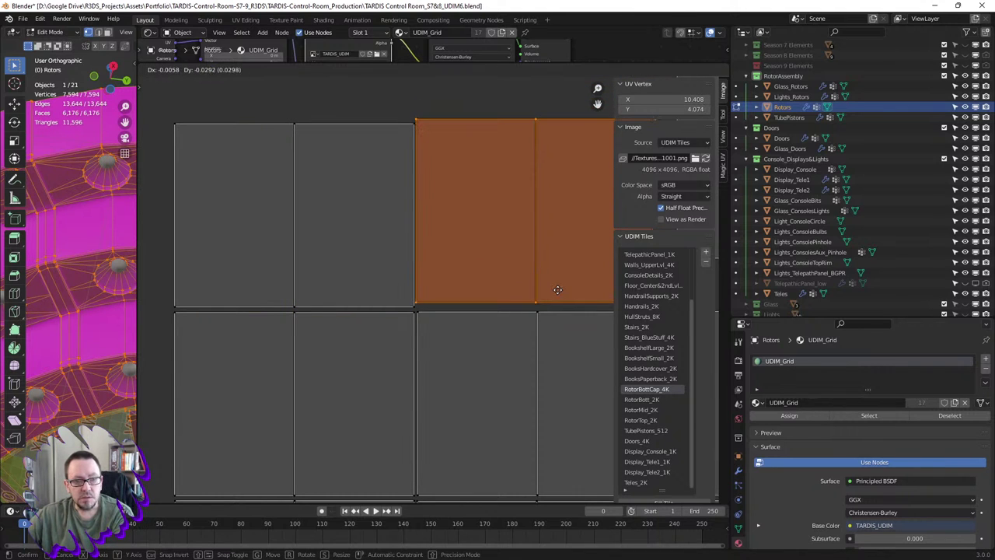
left_click(582, 328)
- Undo and re-place the island twice to refine its position
middle_click_drag(582, 326, 461, 241)
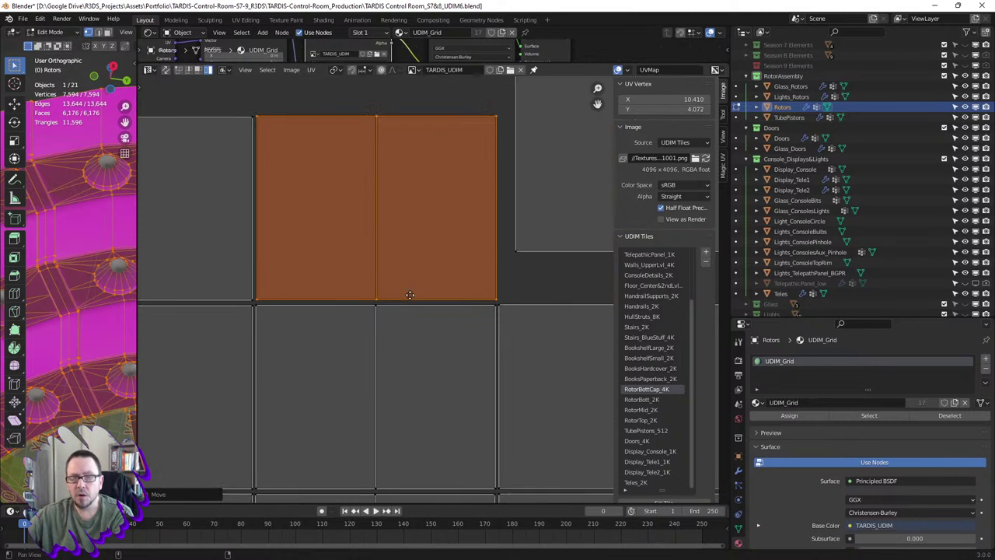
key("ctrl+z")
key("g")
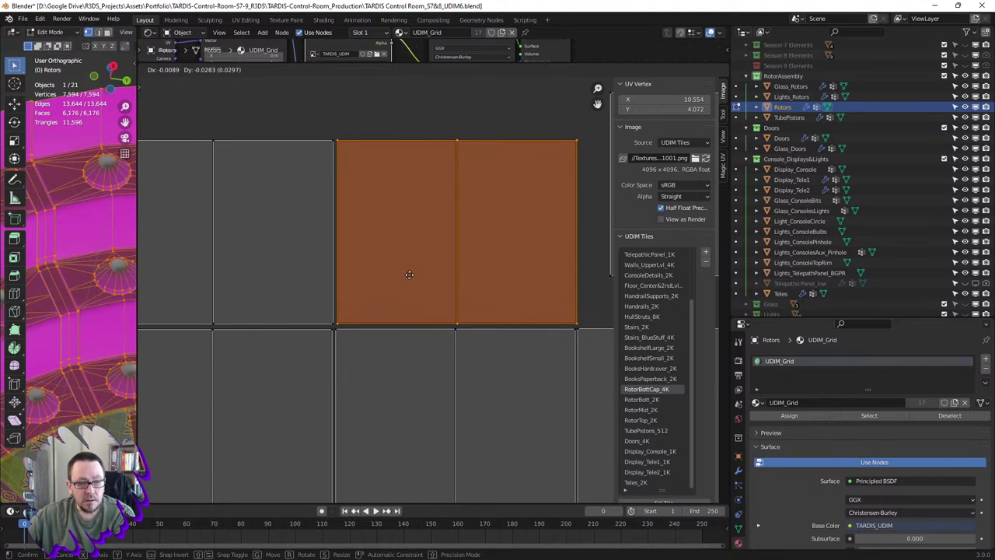
left_click(404, 275)
middle_click_drag(536, 245, 434, 242)
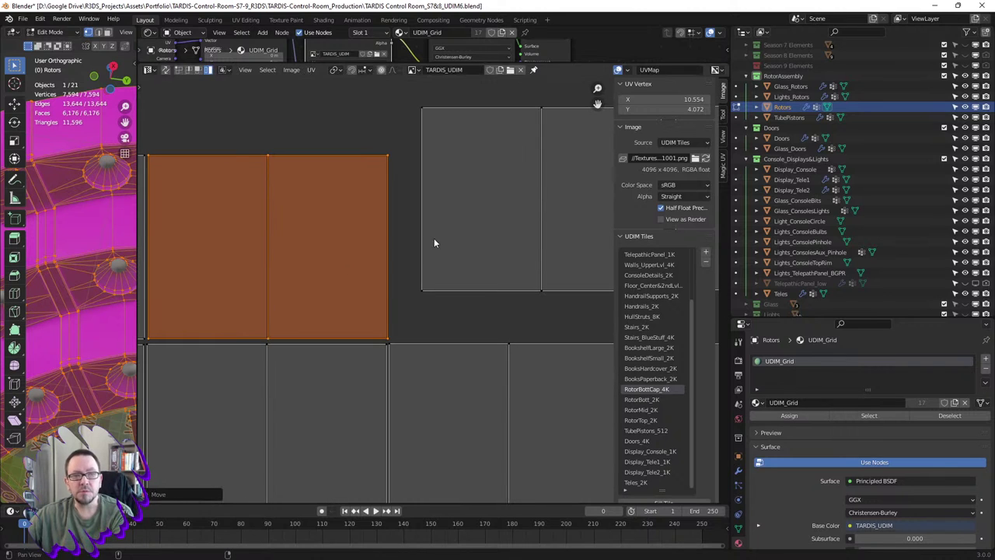
key("ctrl+z")
key("g")
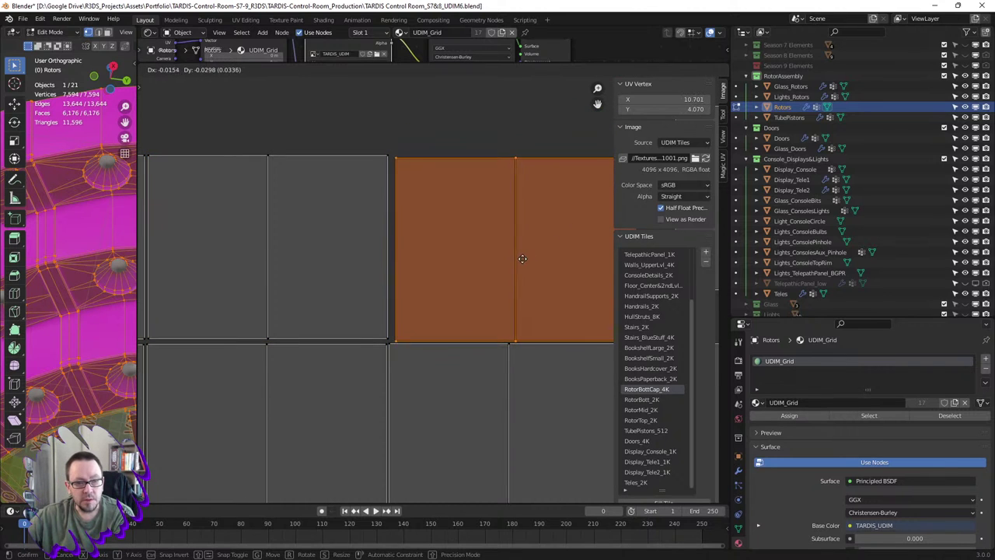
left_click(472, 230)
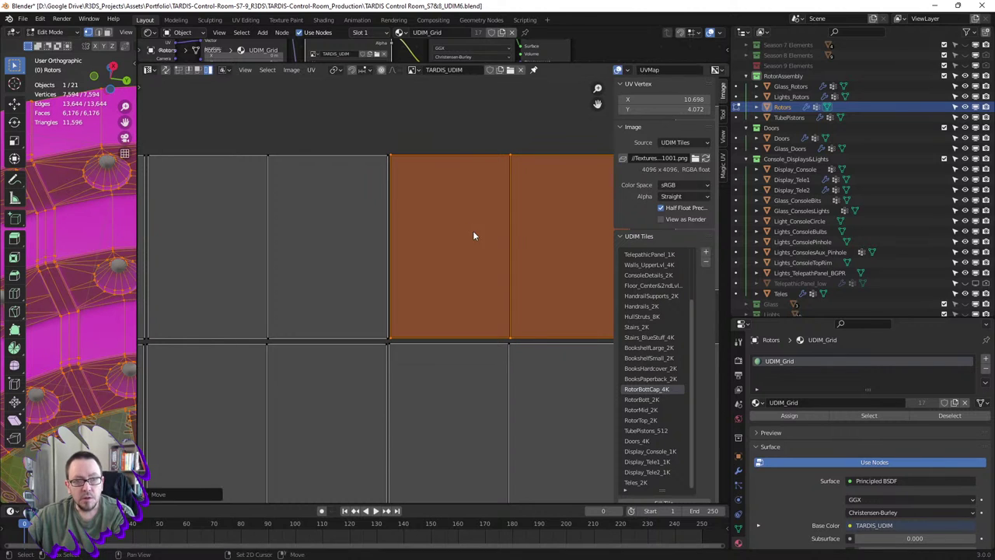
- Keep undoing and re-placing it until it sits flush on the two upper-right tiles
middle_click_drag(473, 230, 445, 205)
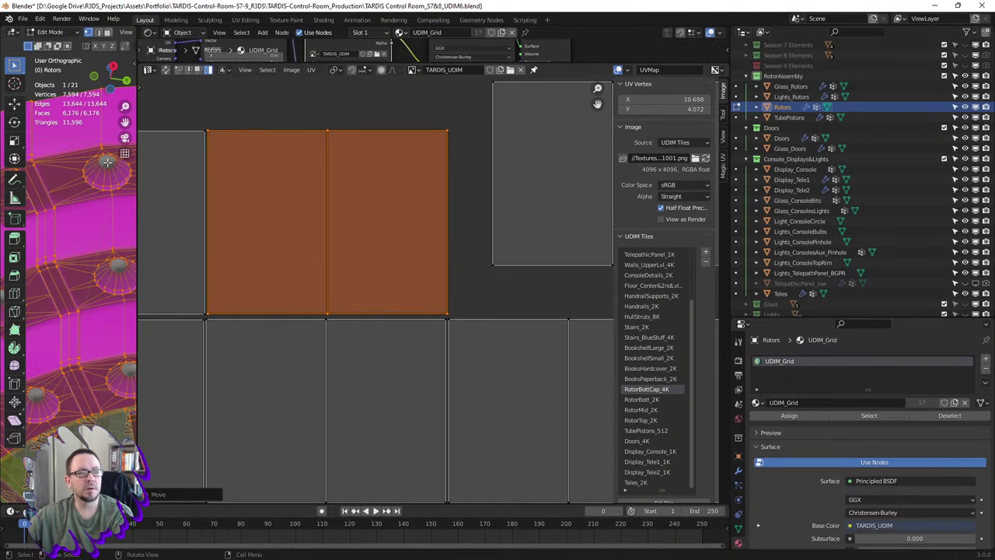
key("ctrl+z")
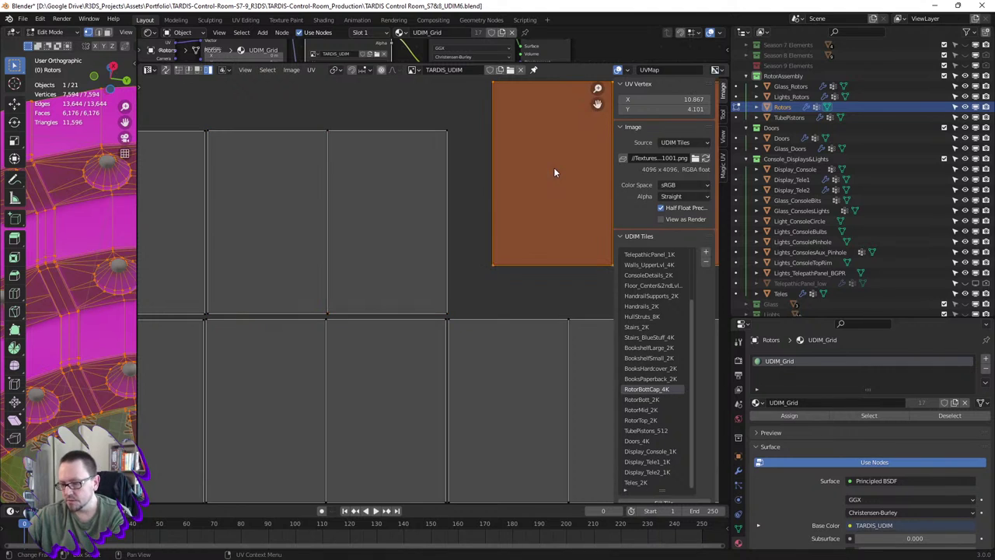
key("g")
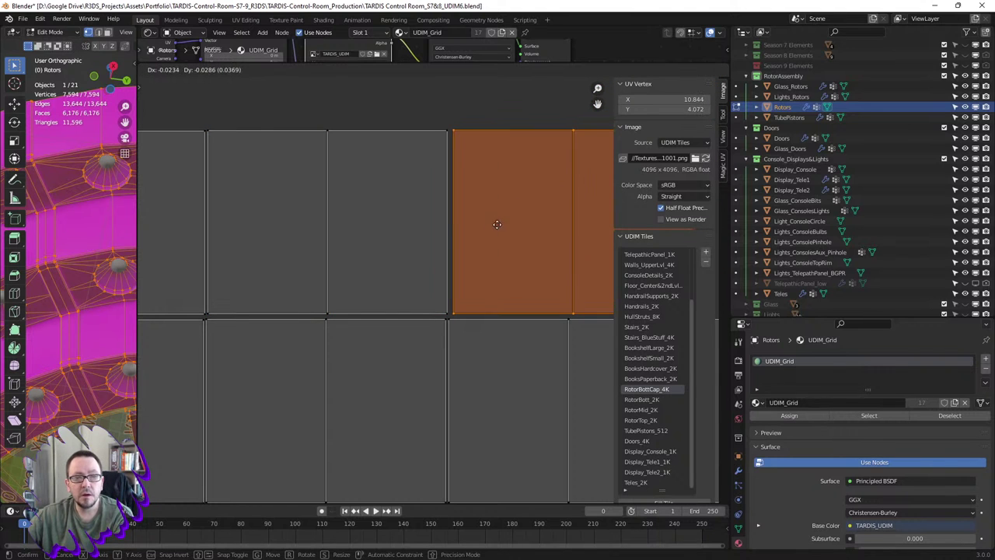
left_click(468, 230)
scroll(484, 223, "down", 3)
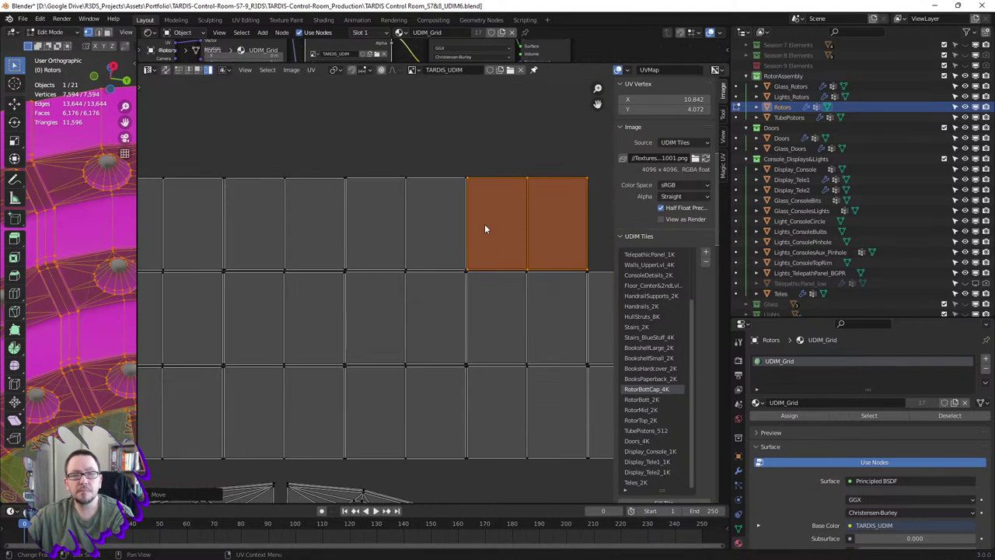
scroll(485, 224, "down", 1)
middle_click_drag(509, 227, 428, 231)
key("ctrl+z")
scroll(464, 222, "up", 4)
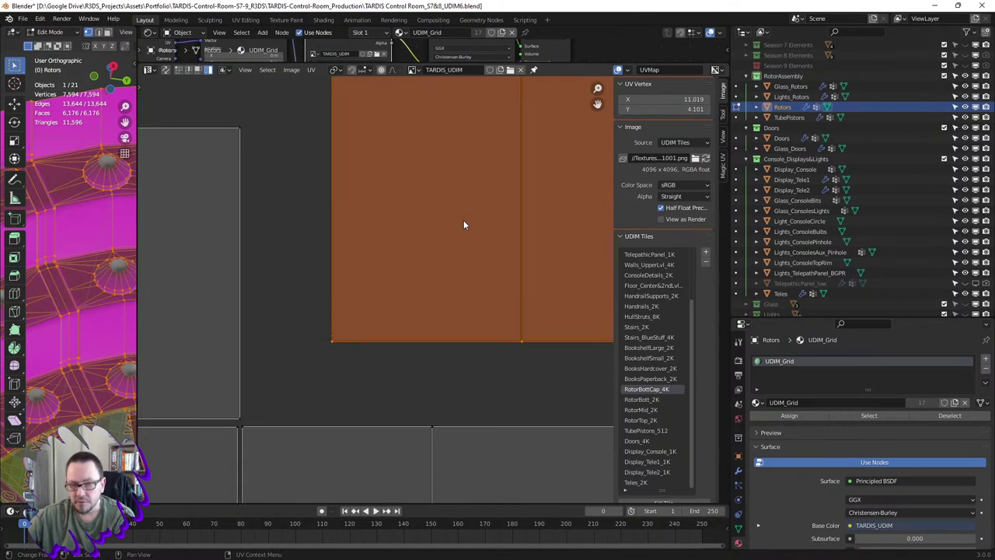
scroll(464, 220, "down", 1)
key("g")
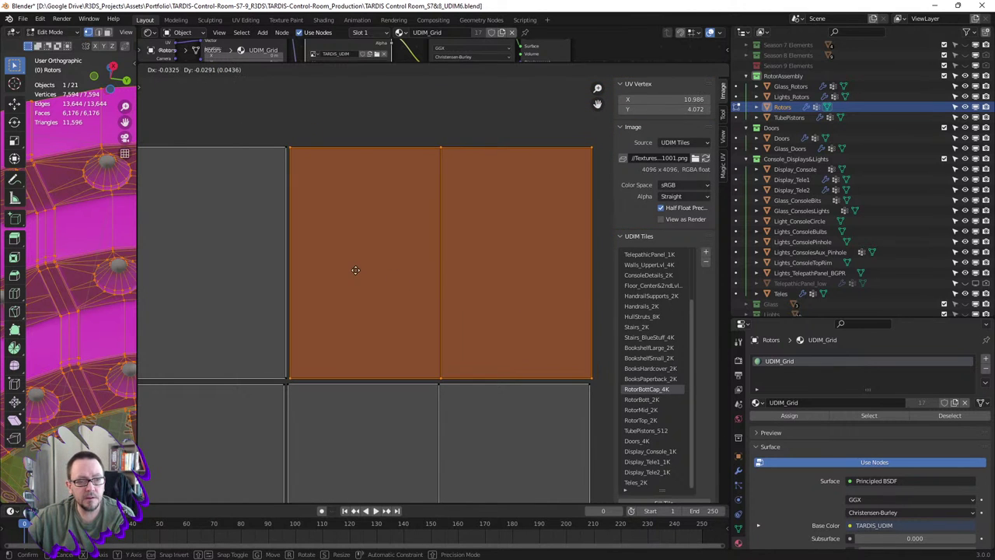
left_click(350, 270)
- Zoom out, deselect everything, and box-select the rotor island groups above the tiles
scroll(352, 270, "down", 3)
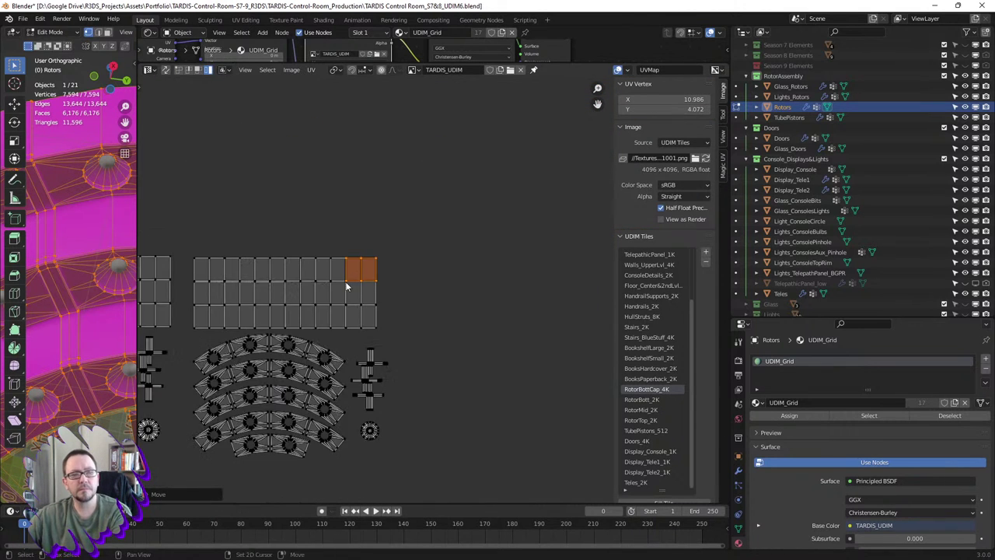
mouse_move(356, 284)
middle_mouse_down()
mouse_move(427, 285)
mouse_move(409, 268)
middle_mouse_up()
scroll(423, 290, "down", 1)
key("alt+a")
scroll(424, 290, "down", 2)
middle_click_drag(426, 236, 395, 171)
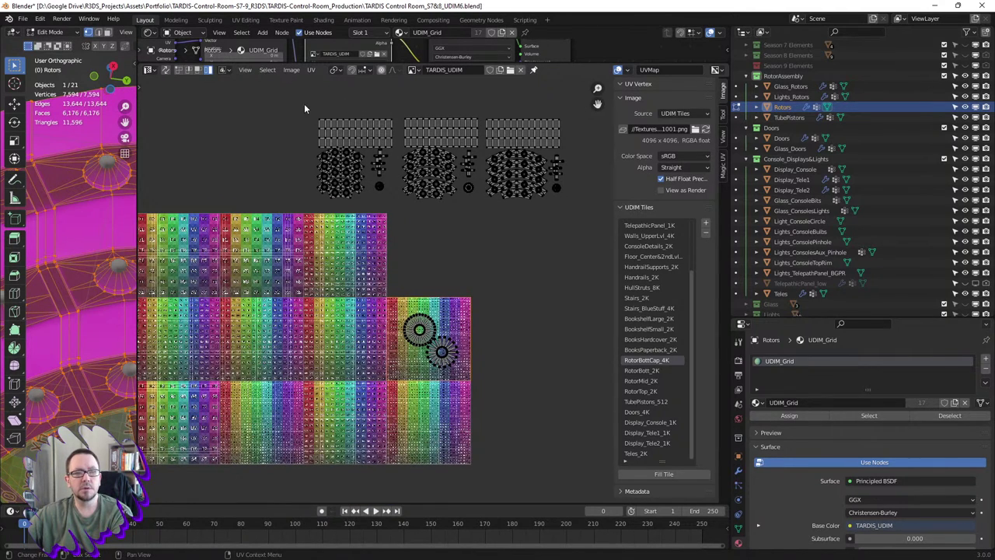
left_click_drag(303, 105, 400, 218)
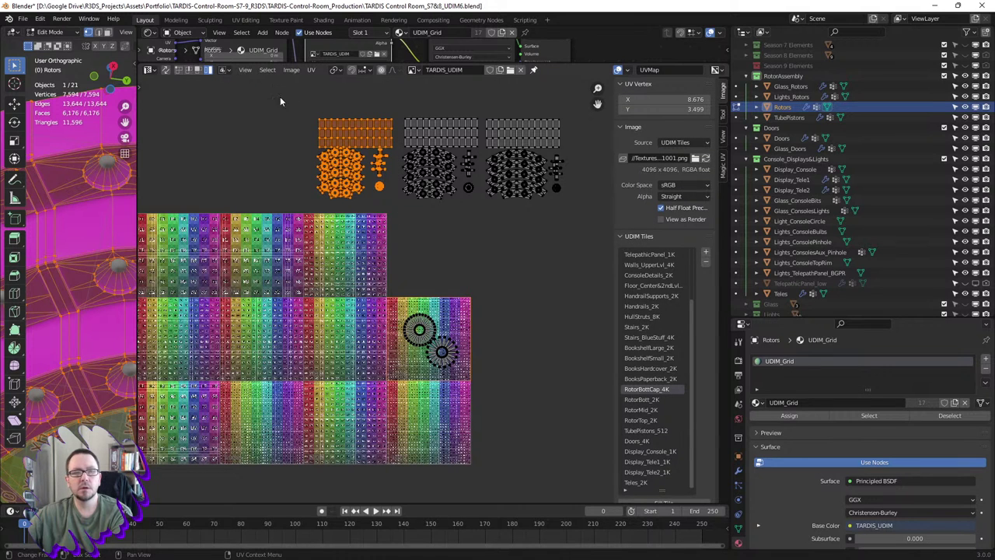
left_click_drag(280, 96, 581, 226)
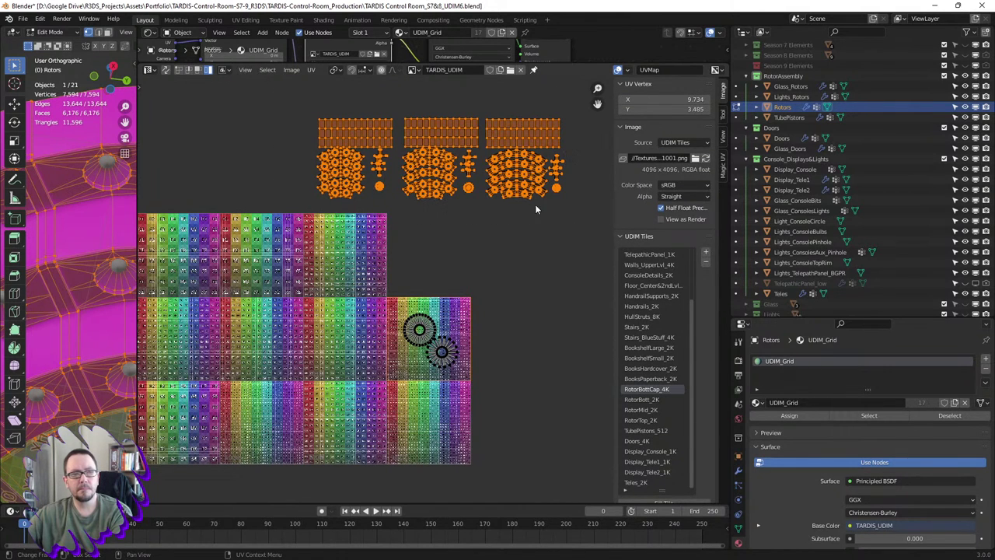
- Enable UV Sync Selection and box-select only the leftmost rotor island group
left_click(166, 69)
left_click(164, 237)
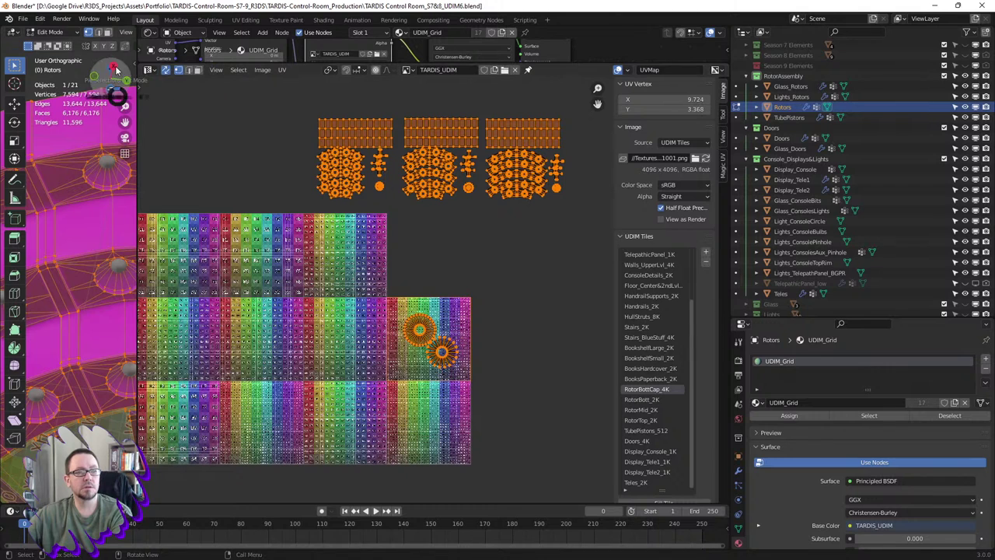
left_click_drag(236, 106, 397, 212)
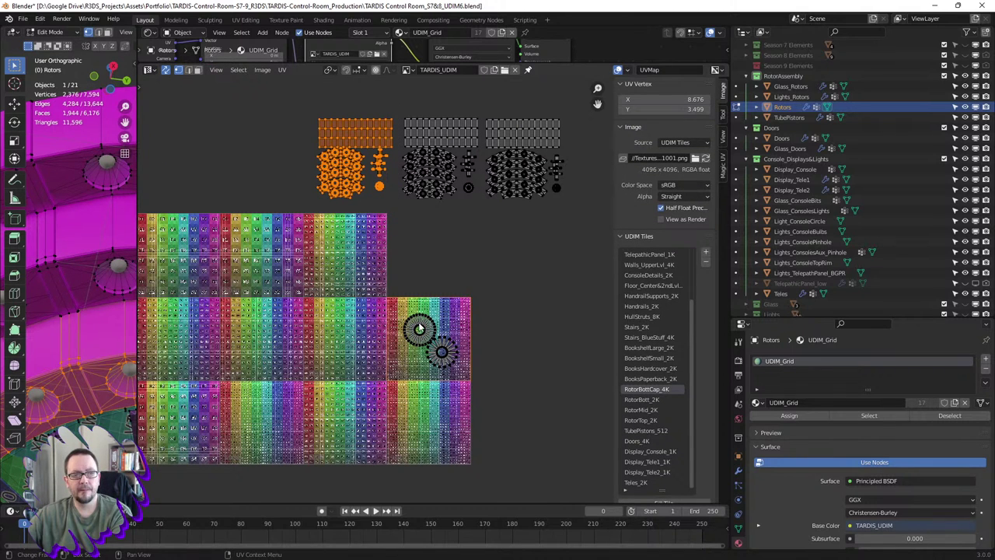
- Move the two gear rings right of the tiles and place the first rotor group above the tile block
left_click(445, 351)
key("g")
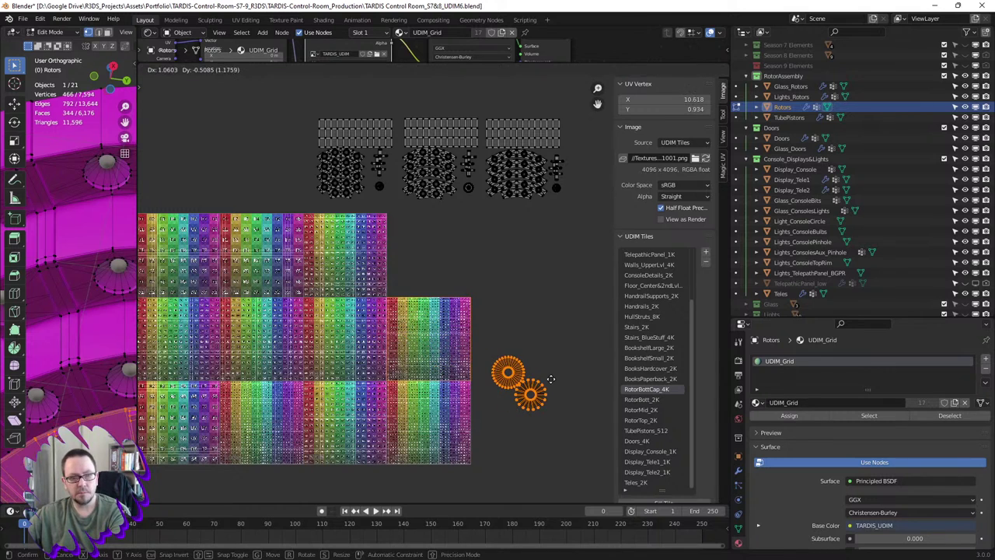
left_click(546, 373)
left_click_drag(296, 96, 393, 218)
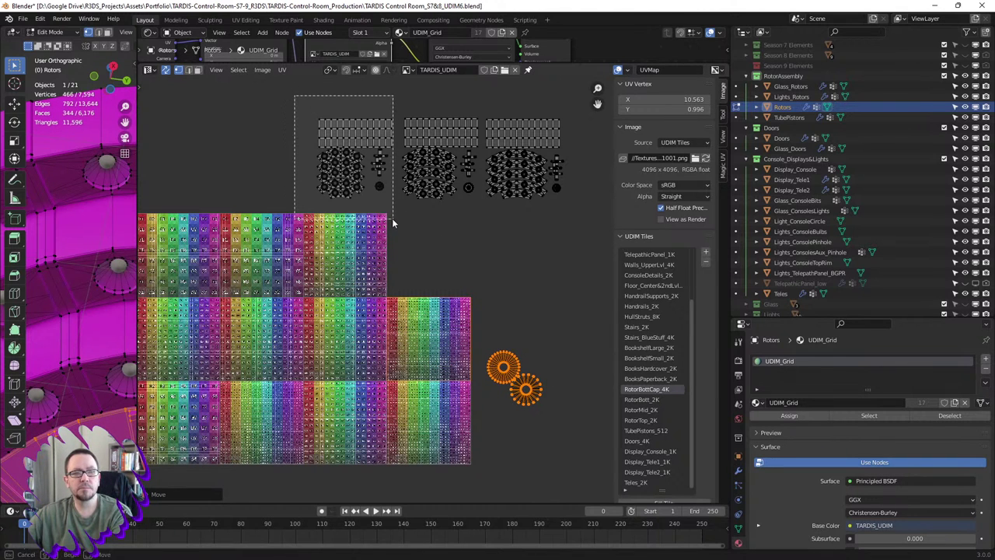
key("g")
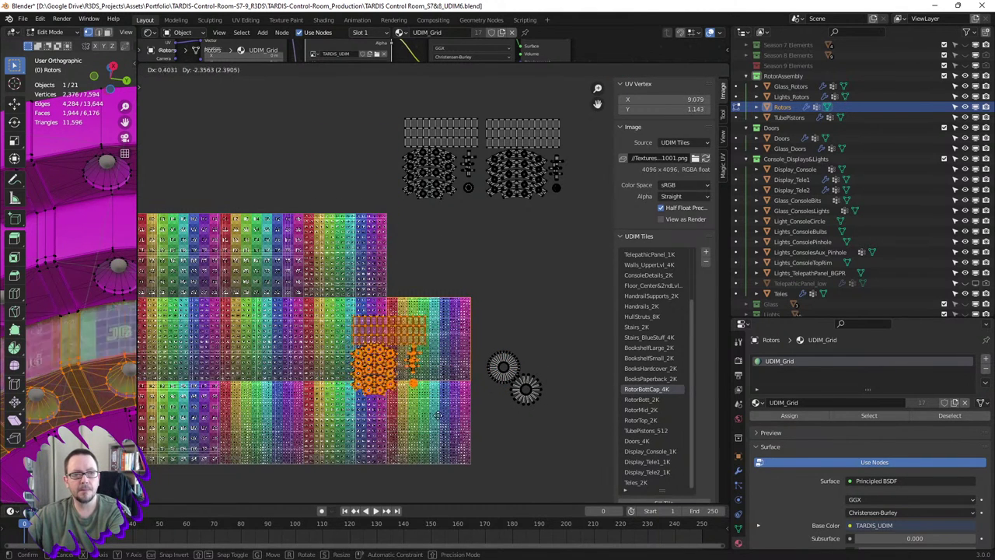
left_click(481, 330)
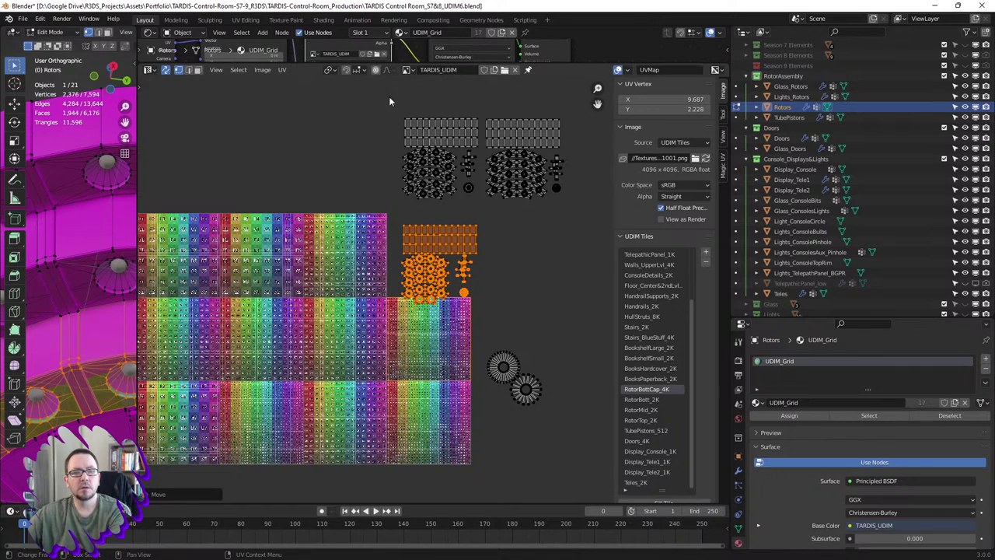
- Move the next rotor island group to the top of the column
left_click_drag(390, 101, 482, 206)
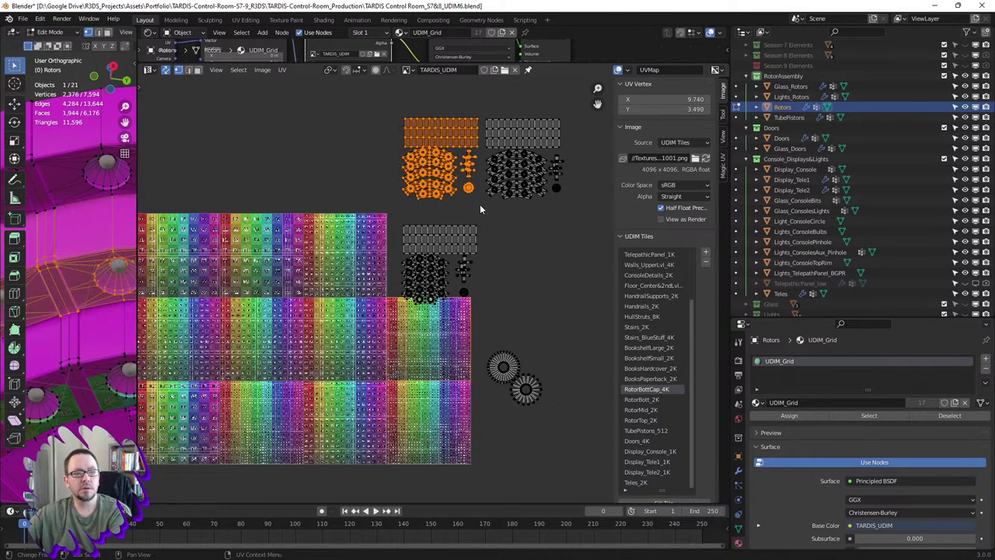
key("g")
left_click(494, 175)
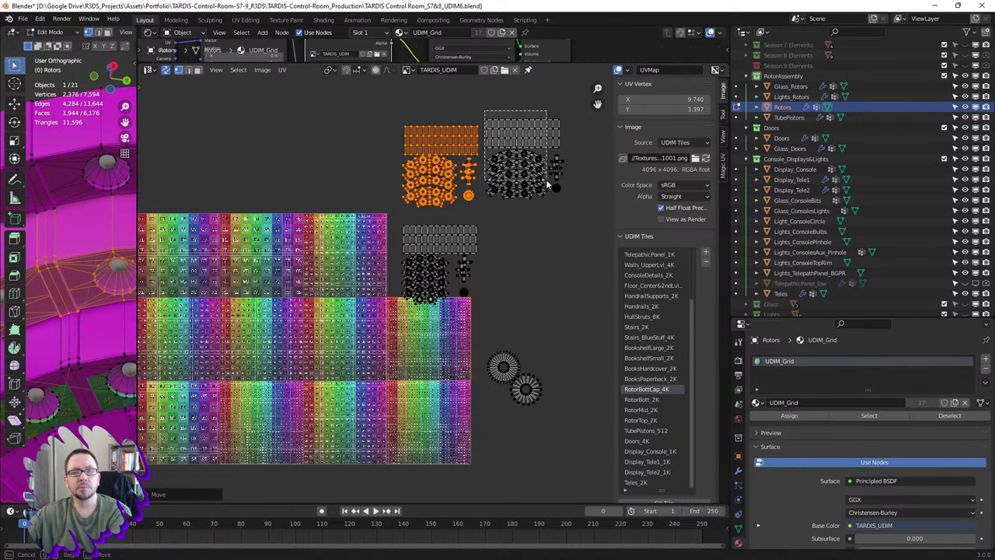
key("g")
left_click(497, 125)
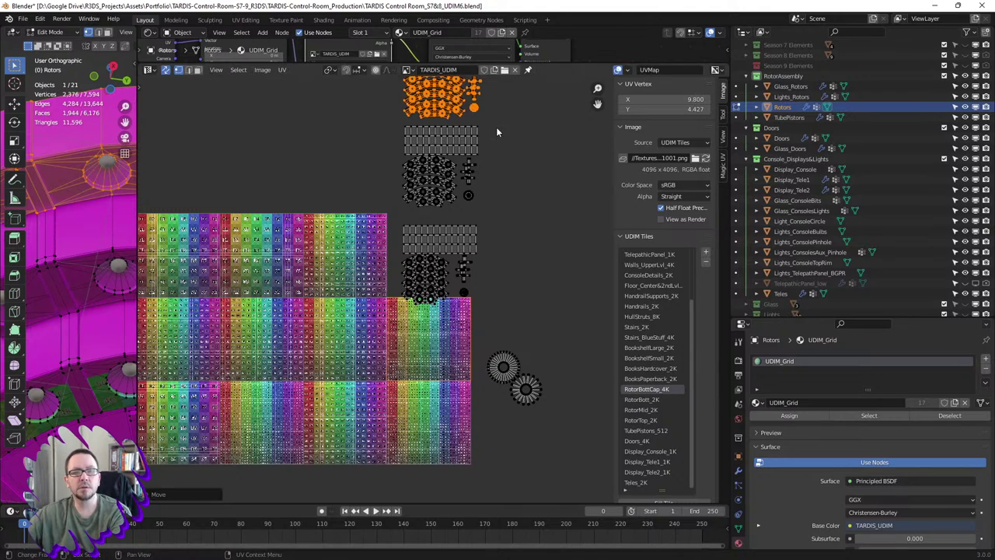
- Frame the stacked column, select a curved strip of the top group, then deselect everything
middle_click_drag(514, 162, 523, 228)
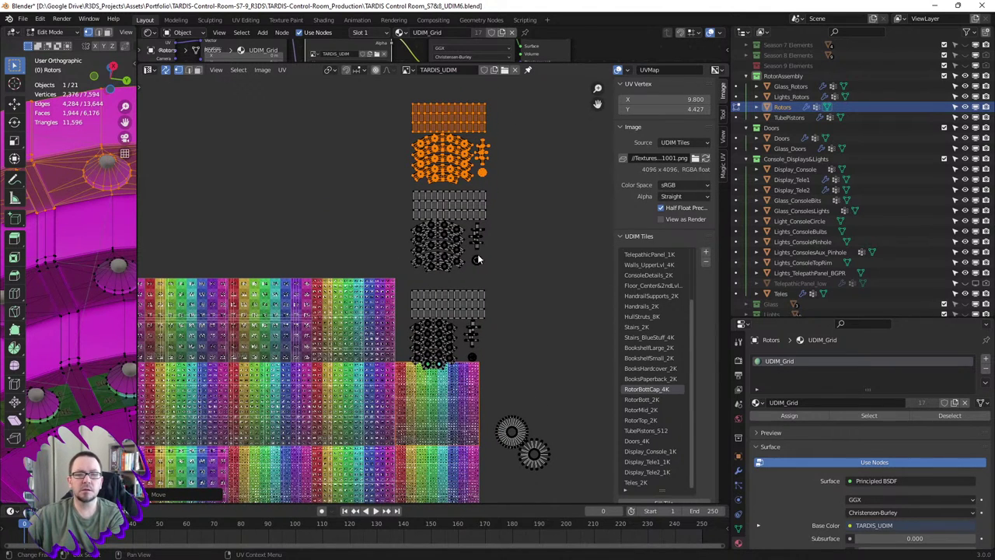
scroll(476, 260, "up", 4)
scroll(476, 257, "down", 2)
scroll(476, 245, "down", 1)
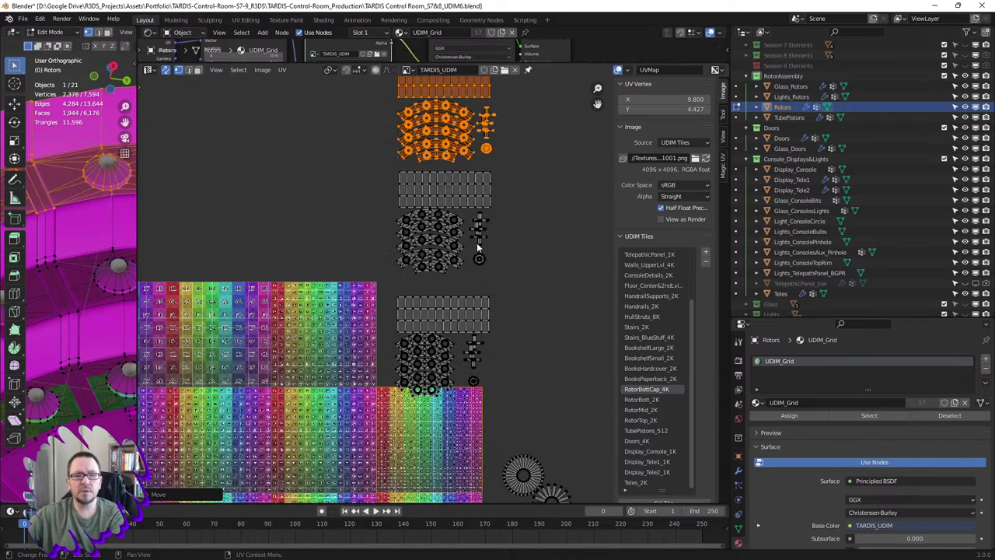
middle_click_drag(425, 133, 400, 144)
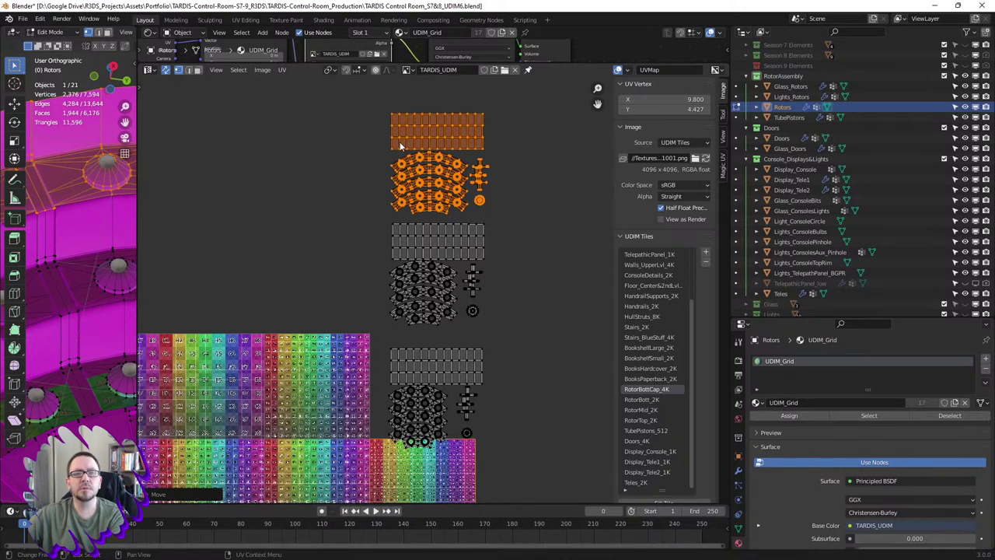
left_click_drag(376, 105, 513, 147)
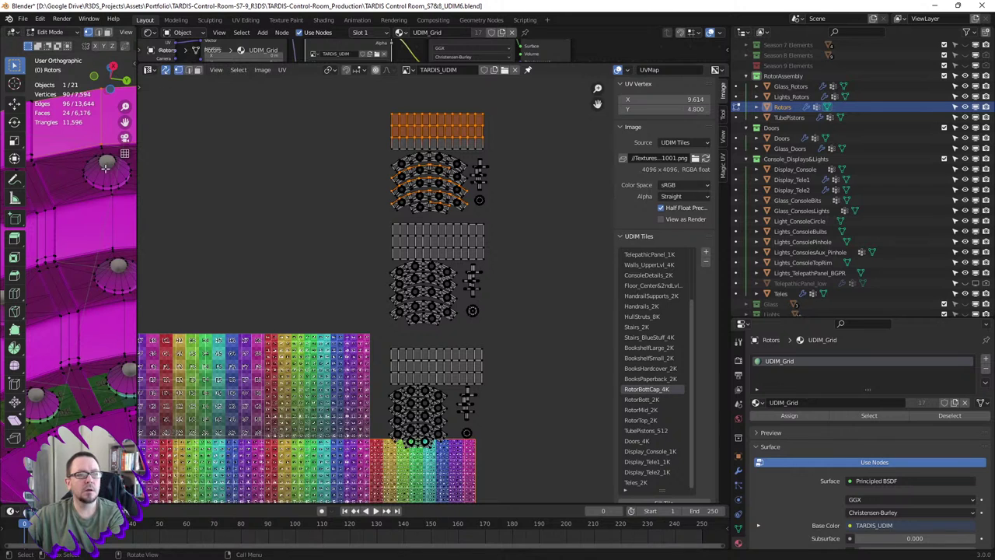
key("alt+a")
- Turn off UV Sync Selection and drop the top strip island onto the coloured tile
key("a")
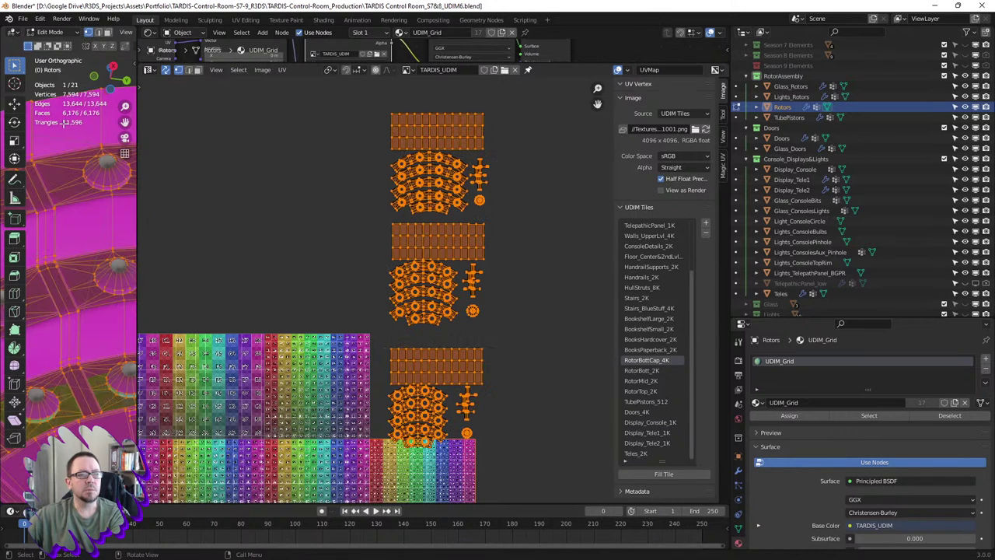
left_click(165, 70)
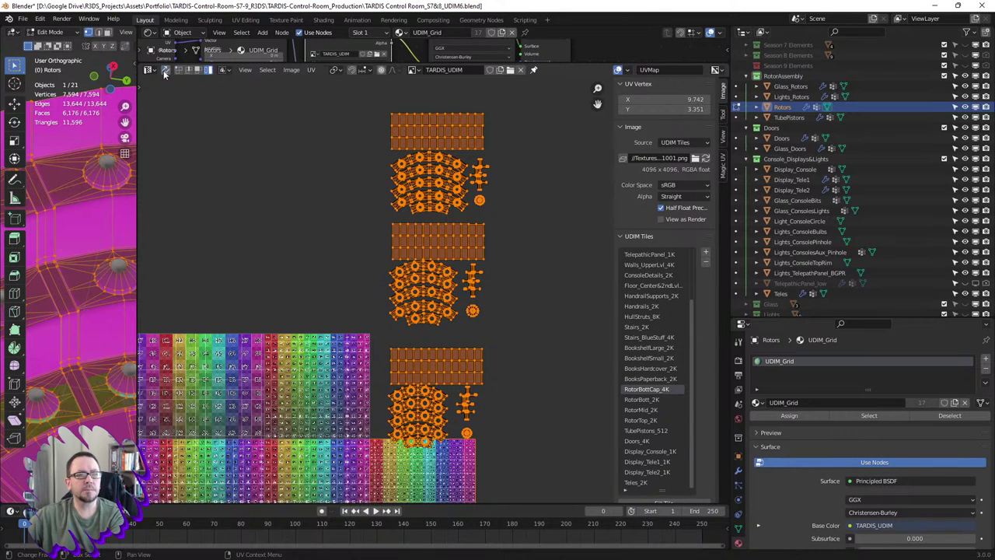
mouse_move(341, 98)
left_mouse_down()
mouse_move(466, 153)
mouse_move(497, 148)
left_mouse_up()
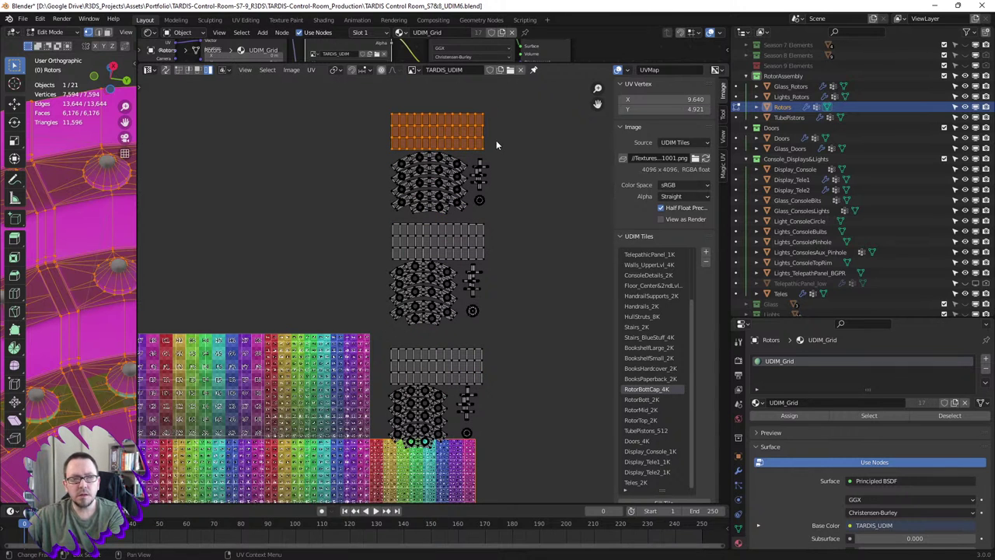
middle_click_drag(498, 187, 505, 117)
key("g")
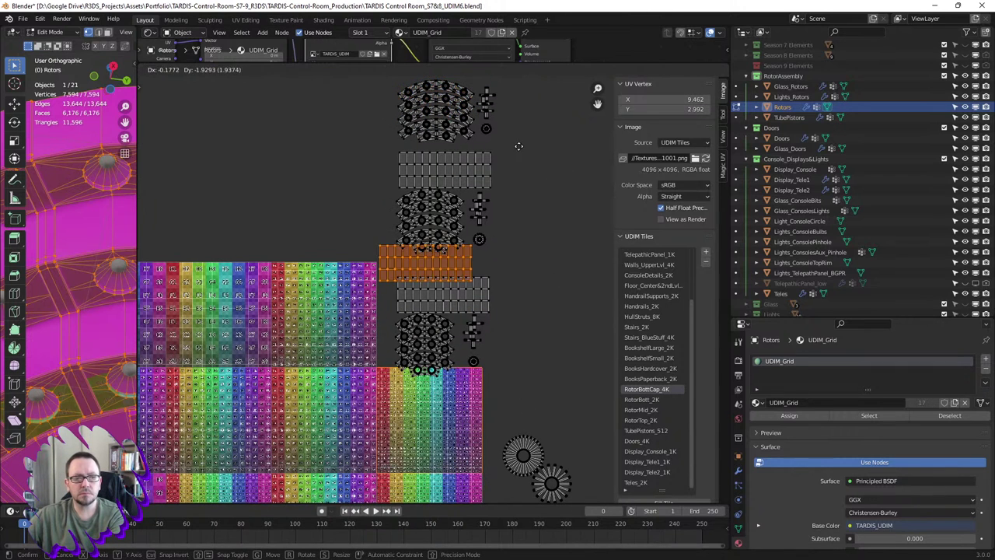
left_click(521, 257)
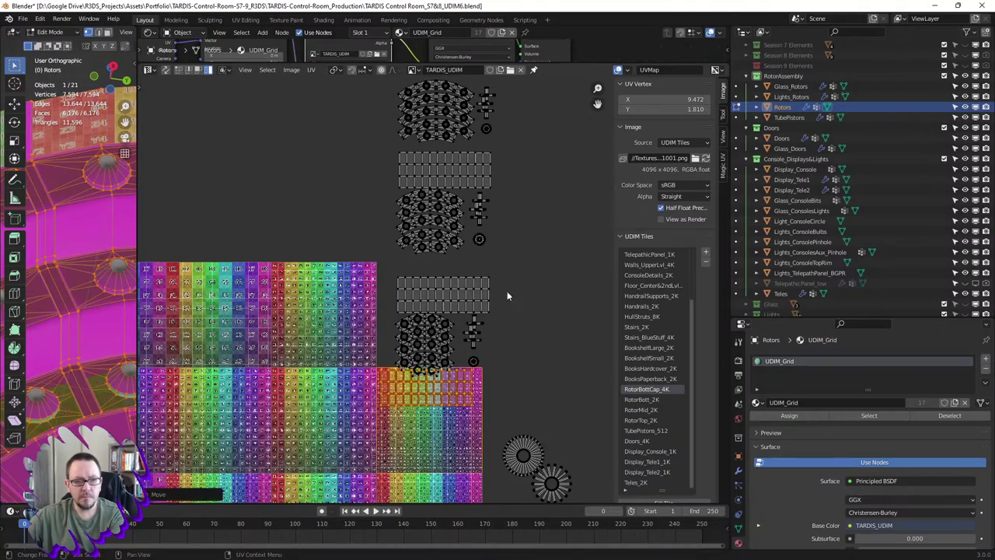
- Nudge the strip island into alignment with the tile grid
middle_click_drag(507, 291, 521, 241)
scroll(438, 318, "up", 2)
scroll(437, 318, "up", 2)
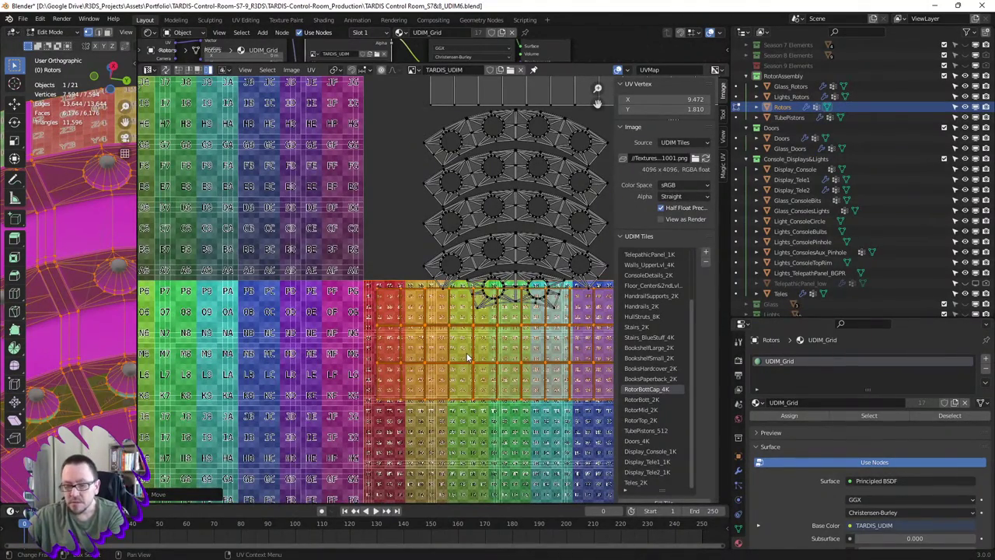
key("g")
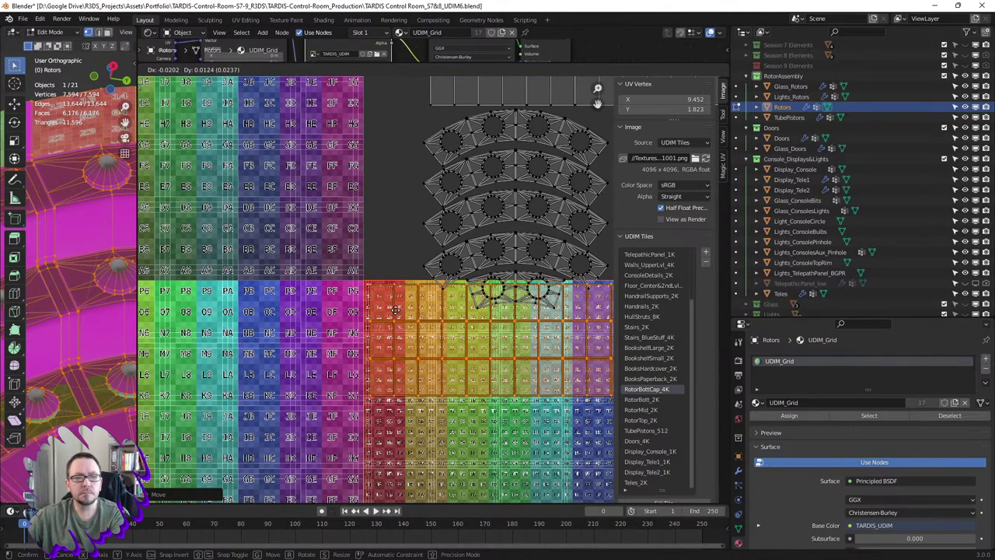
left_click(395, 309)
scroll(427, 298, "down", 3)
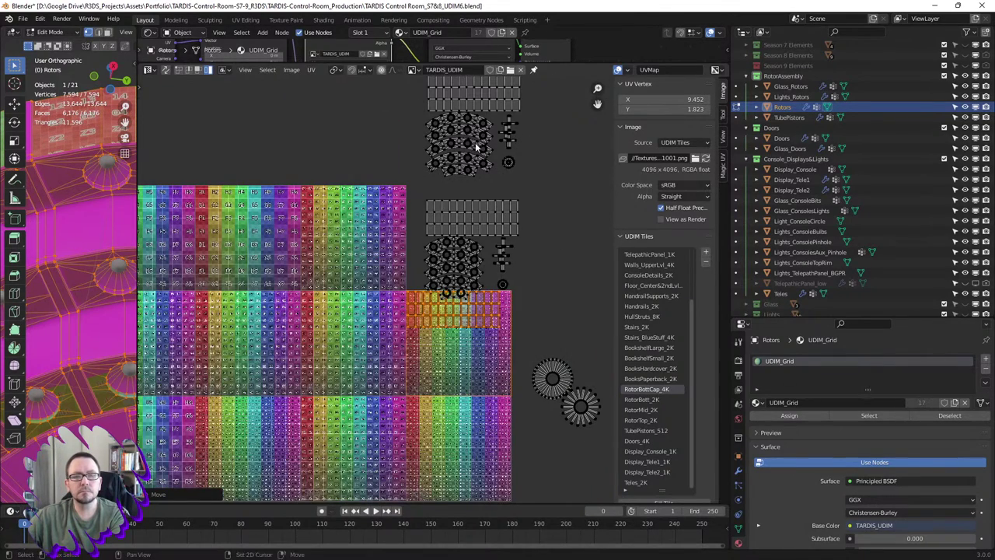
- Move the second rectangular strip island onto the tile just beneath the first strip and align it
middle_click_drag(409, 64, 404, 104)
left_click_drag(406, 109, 548, 154)
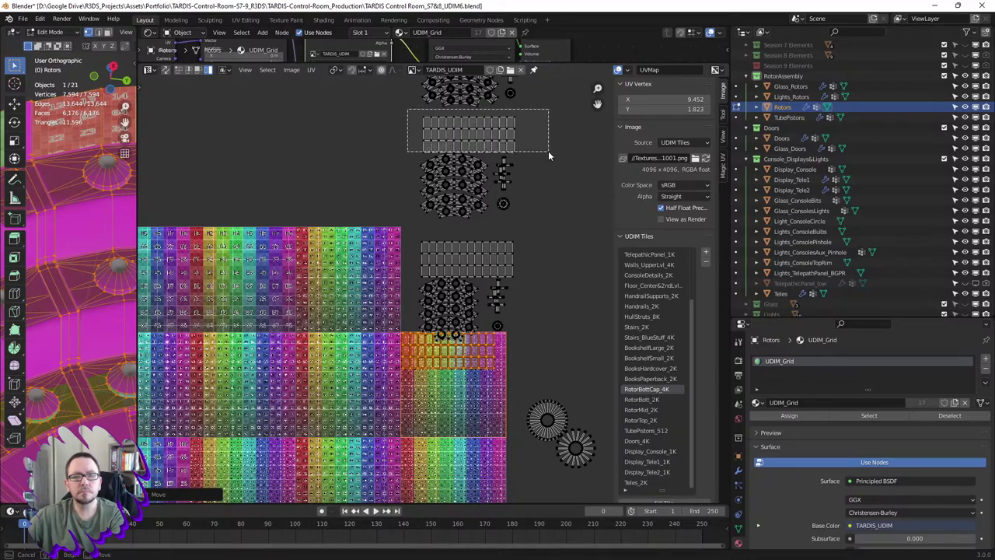
key("g")
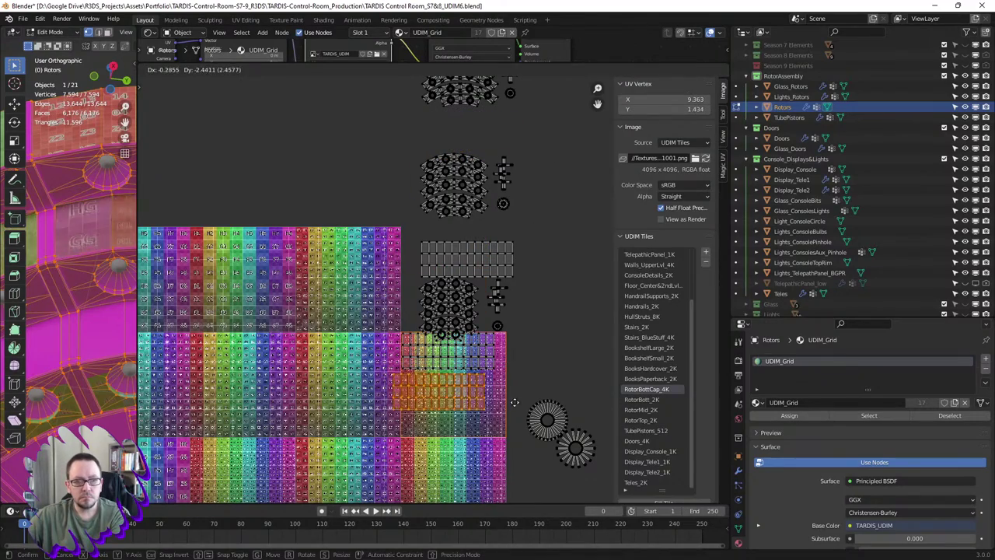
left_click(518, 402)
scroll(478, 393, "up", 7)
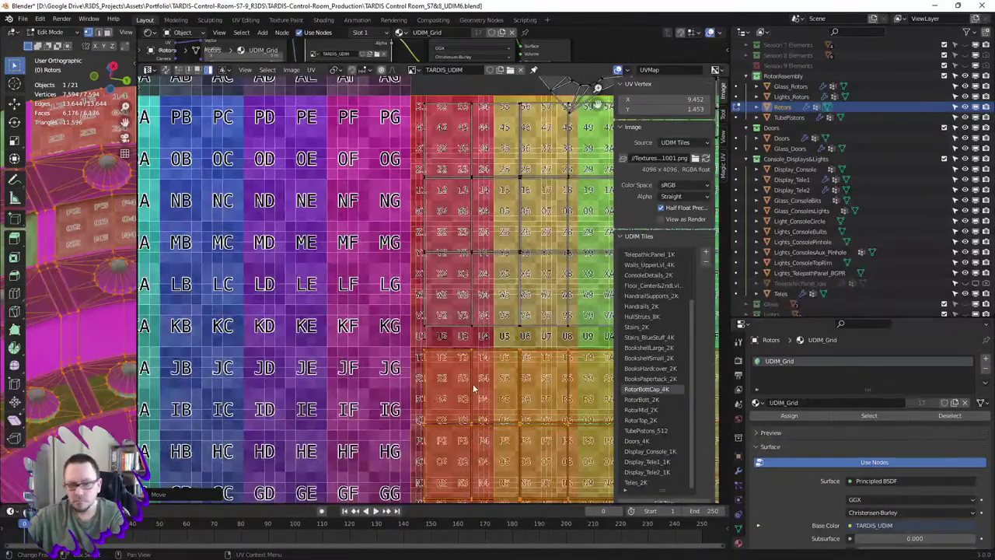
key("g")
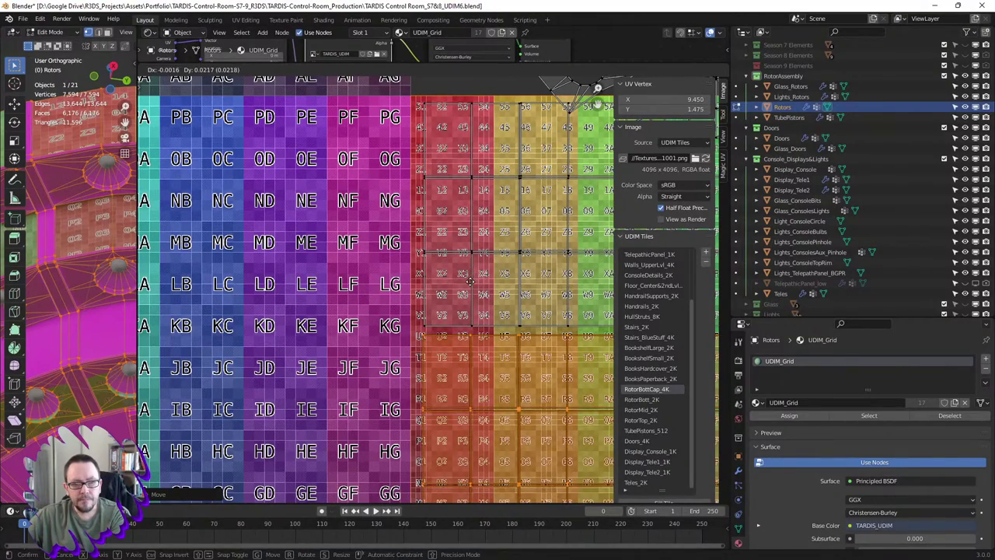
left_click(475, 289)
scroll(504, 275, "down", 3)
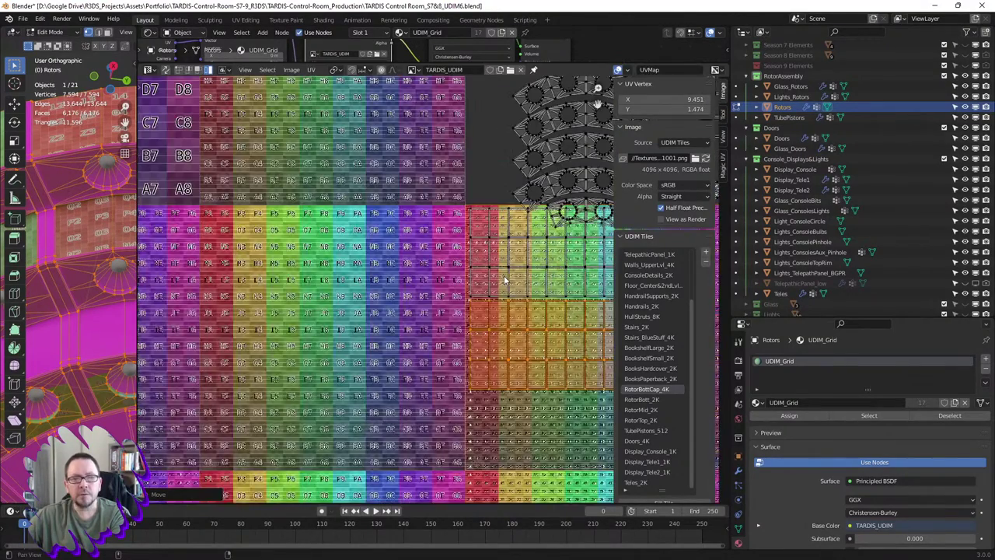
scroll(504, 276, "down", 1)
scroll(445, 250, "down", 1)
- Select the third strip island and move it down onto the coloured tile
middle_click_drag(449, 156, 422, 232)
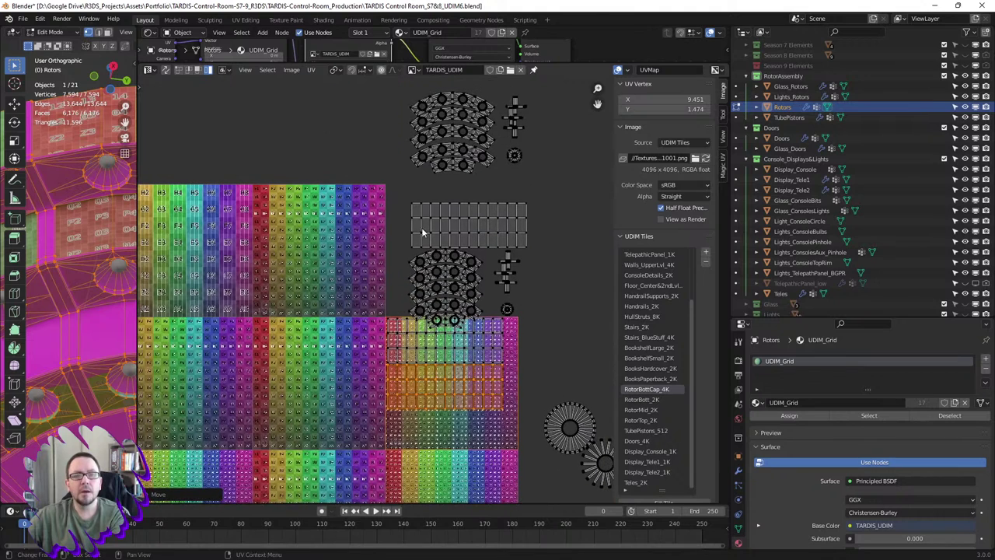
left_click_drag(399, 201, 559, 250)
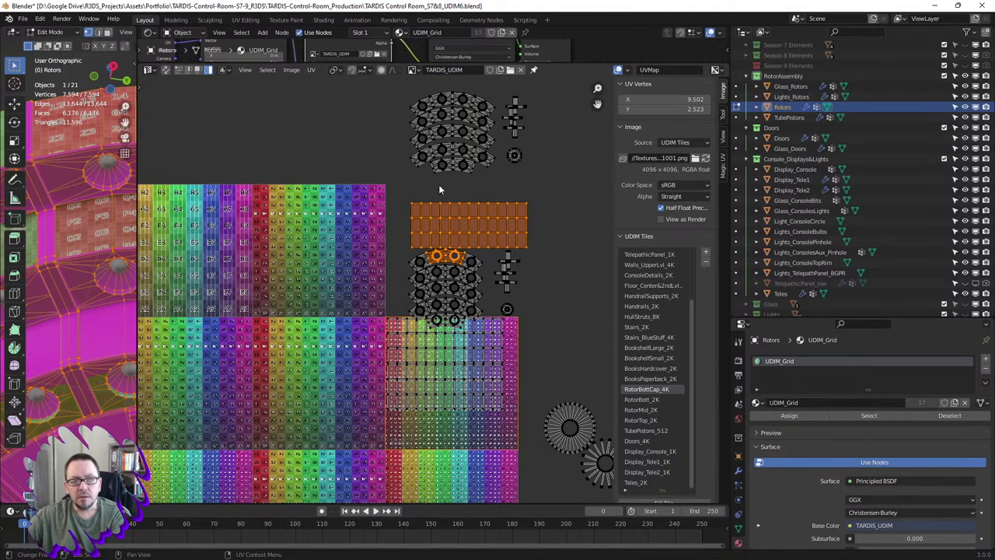
left_click_drag(397, 199, 559, 239)
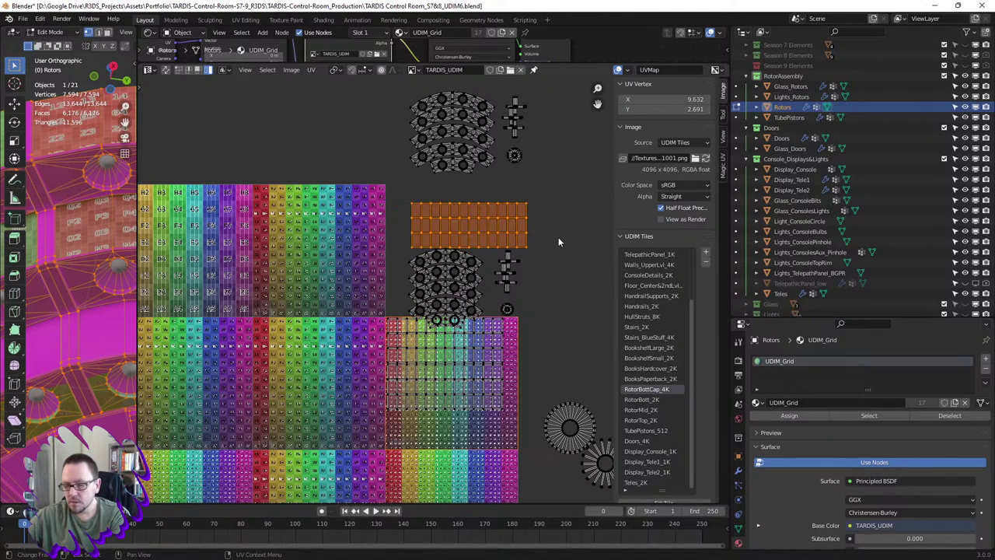
key("g")
left_click(498, 451)
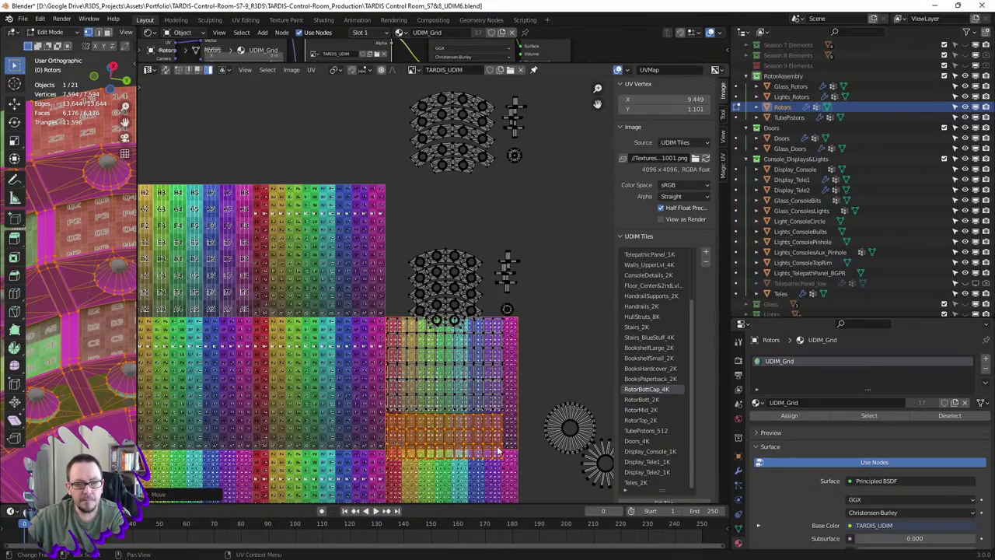
scroll(435, 434, "up", 2)
scroll(434, 433, "up", 1)
scroll(439, 389, "up", 1)
scroll(441, 335, "up", 1)
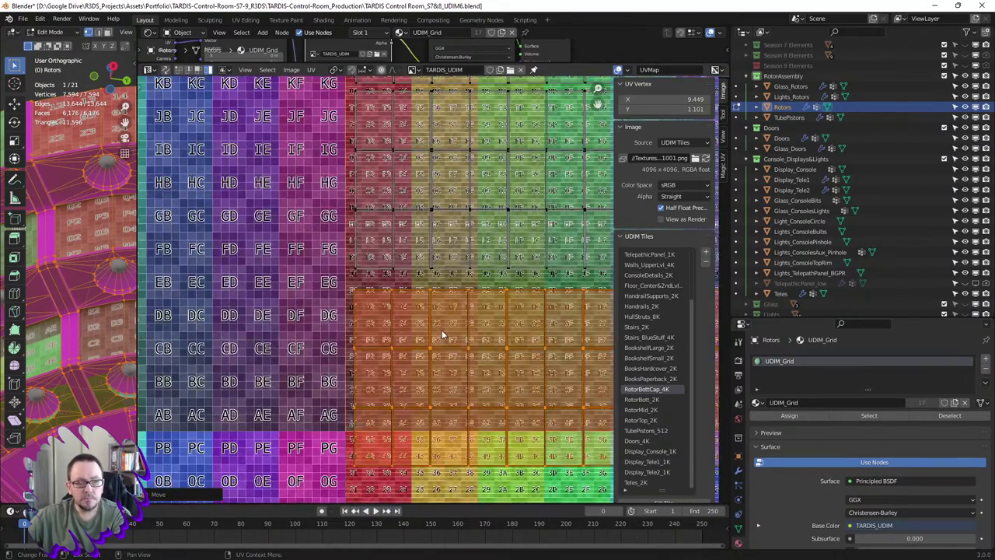
scroll(442, 334, "up", 1)
- Fine-tune the third strip's position until it lines up with the grid
key("g")
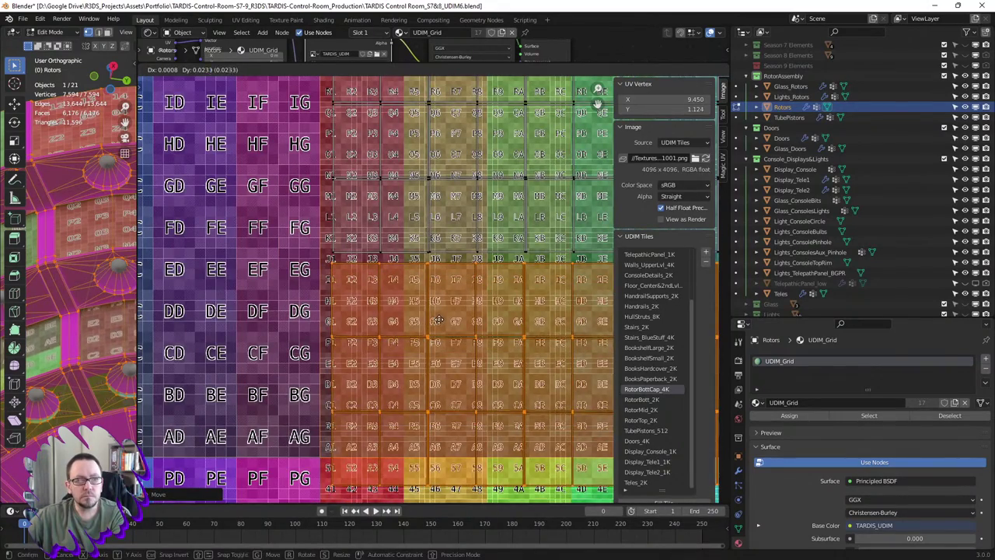
left_click(439, 320)
middle_click_drag(439, 320, 418, 412)
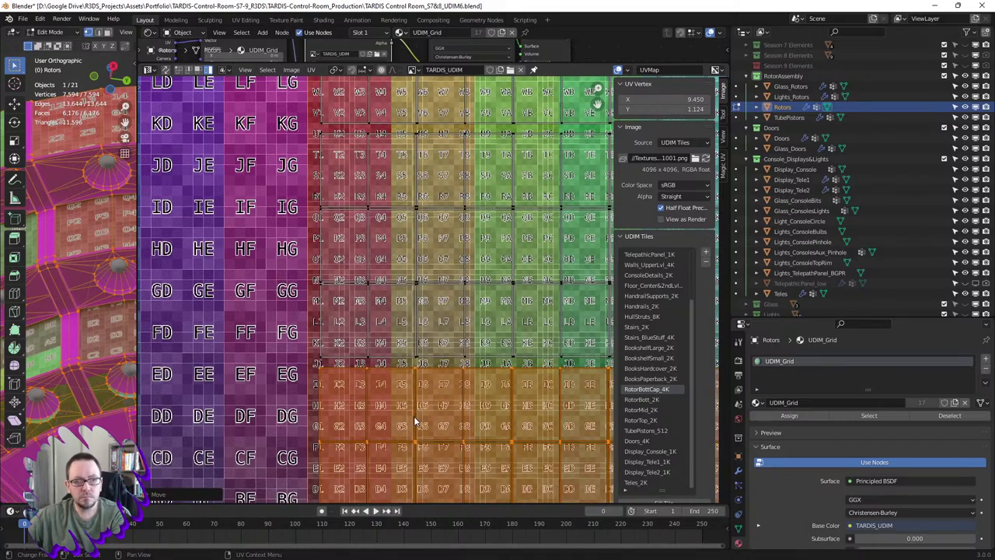
key("g")
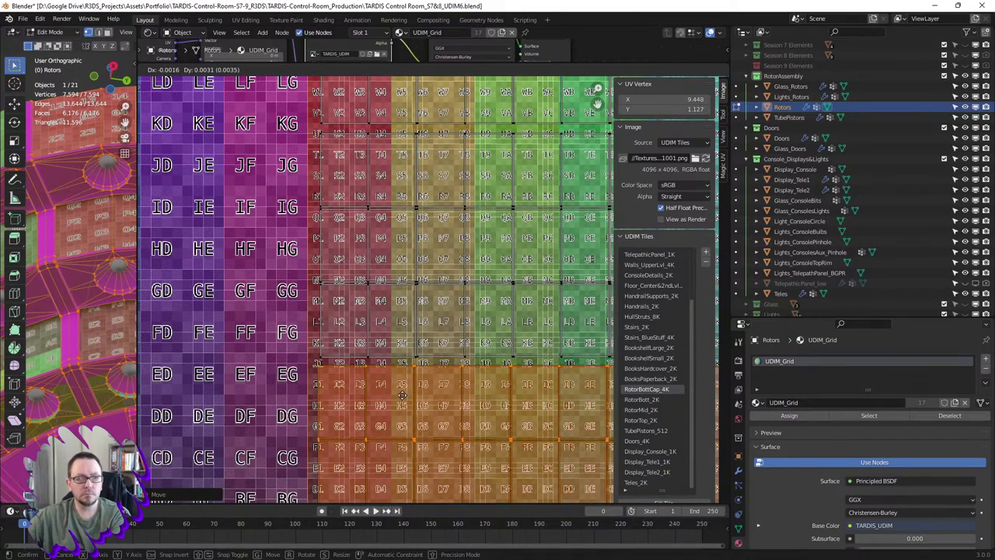
left_click(402, 394)
scroll(402, 394, "down", 2)
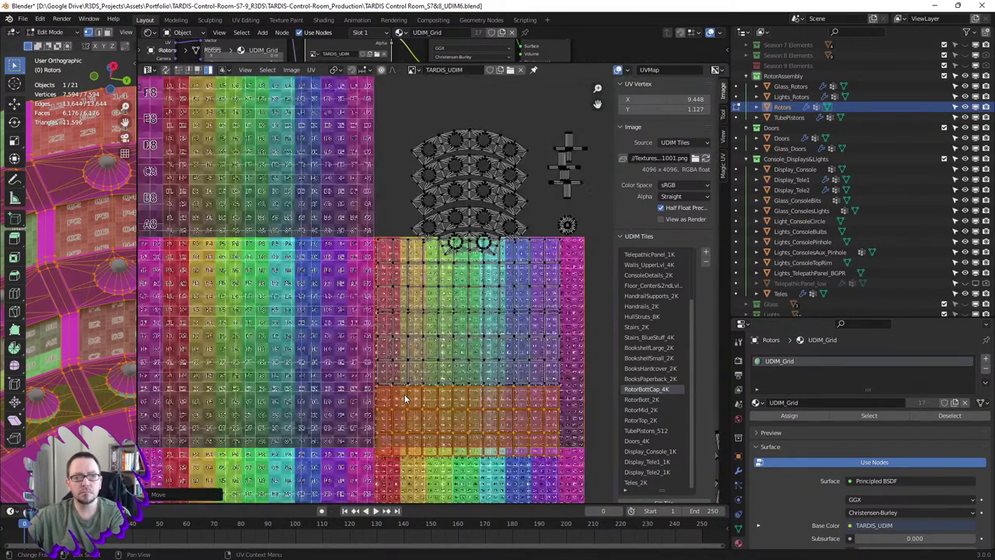
scroll(402, 395, "down", 2)
scroll(354, 373, "down", 1)
scroll(354, 374, "down", 1)
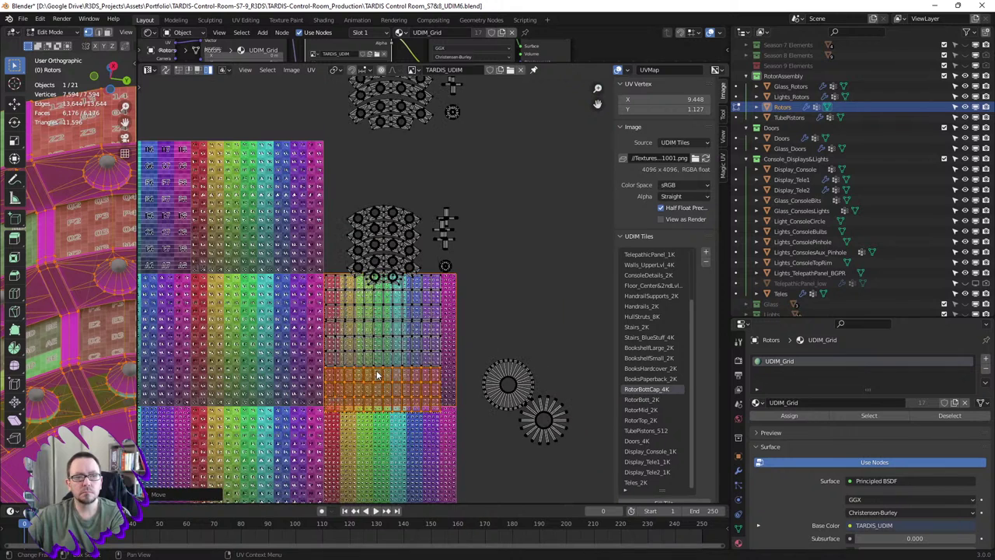
- Move the middle ring-pattern island upward
left_click_drag(332, 191, 435, 285)
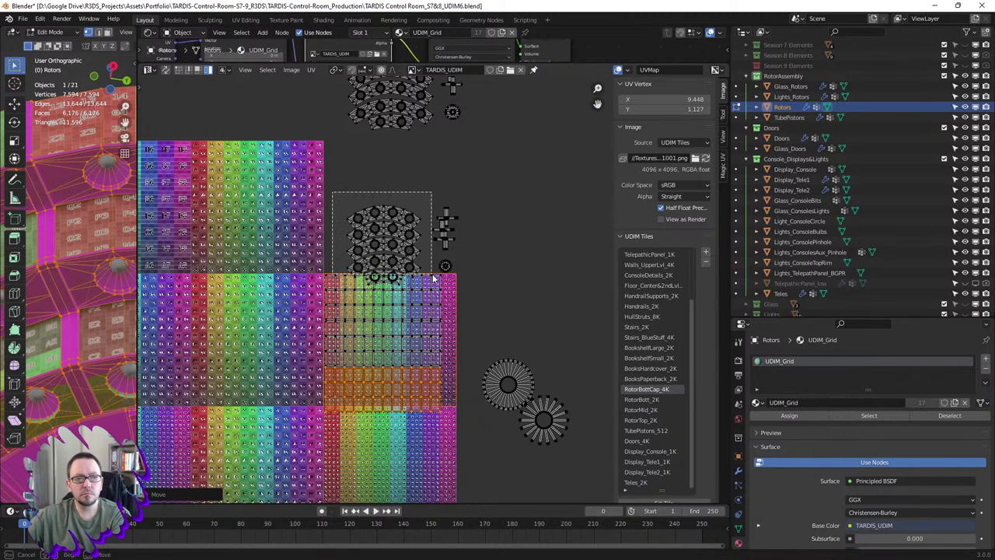
key("g")
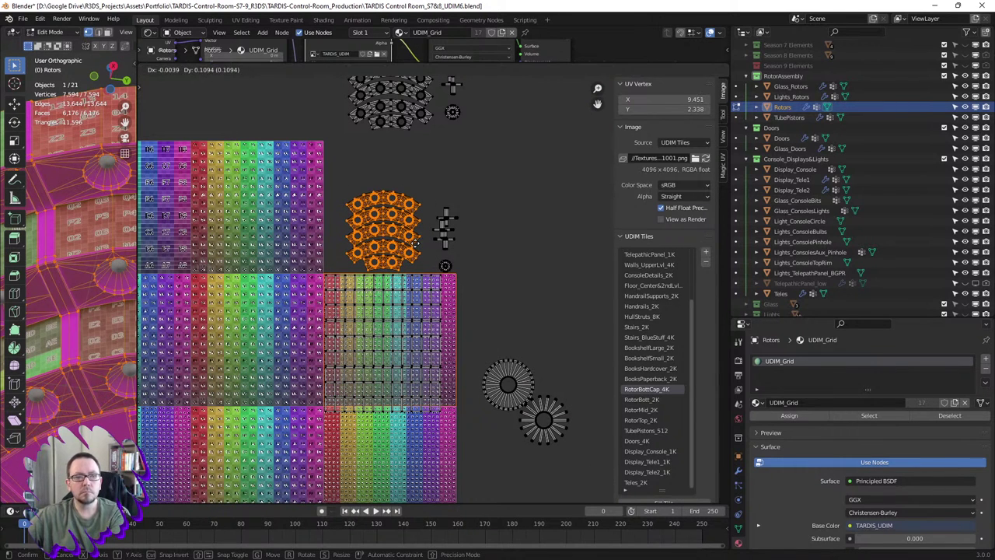
left_click(415, 244)
middle_click_drag(453, 208, 451, 285)
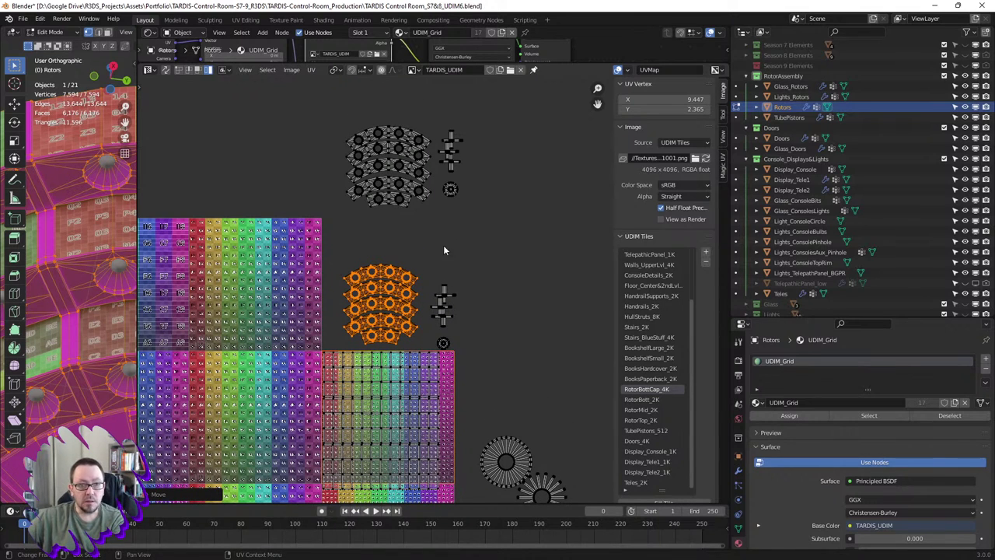
scroll(401, 209, "down", 3)
- Lower the top island group and the island below it closer together, then deselect everything
left_click_drag(349, 86, 470, 146)
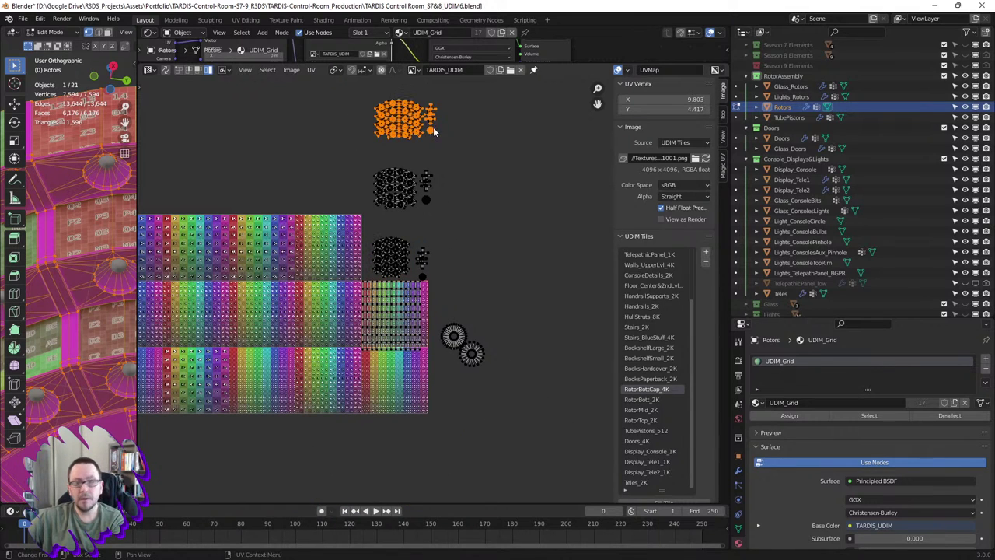
key("g")
left_click(398, 165)
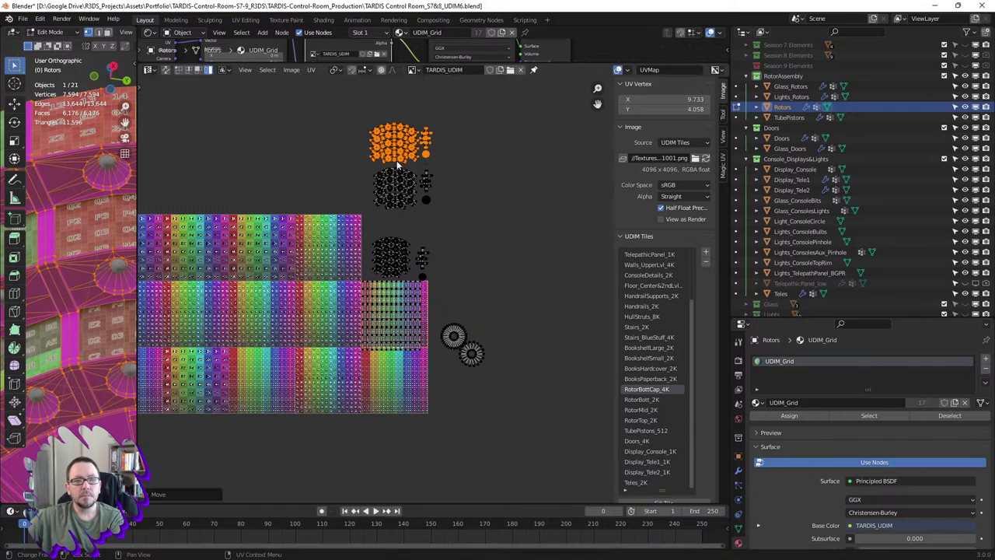
left_click_drag(398, 163, 457, 233)
key("g")
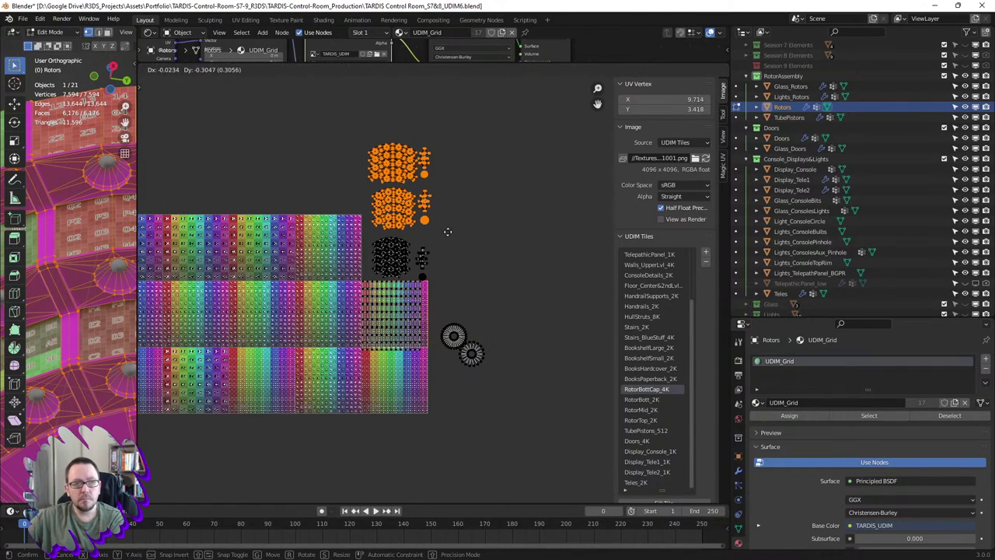
left_click(412, 265)
scroll(412, 264, "up", 3)
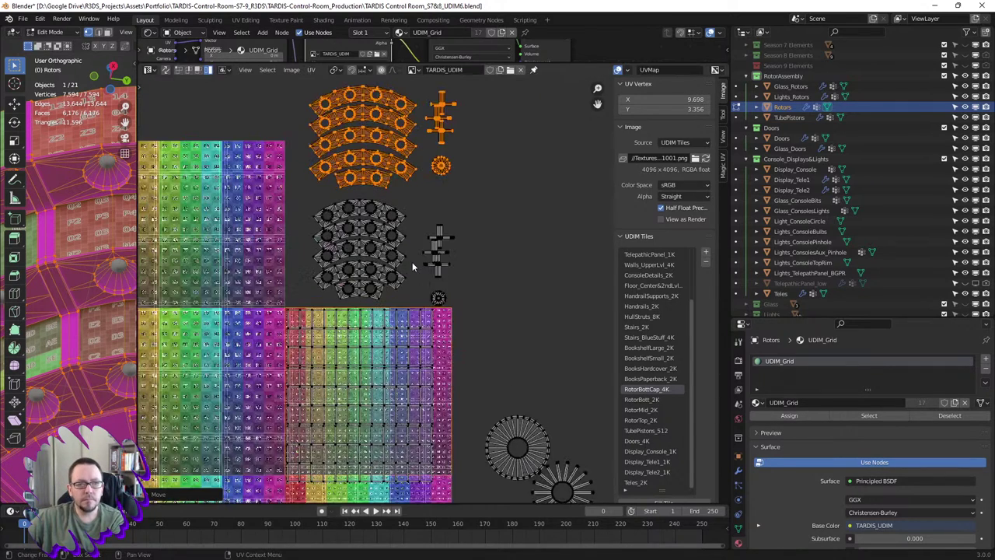
middle_click_drag(480, 288, 479, 284)
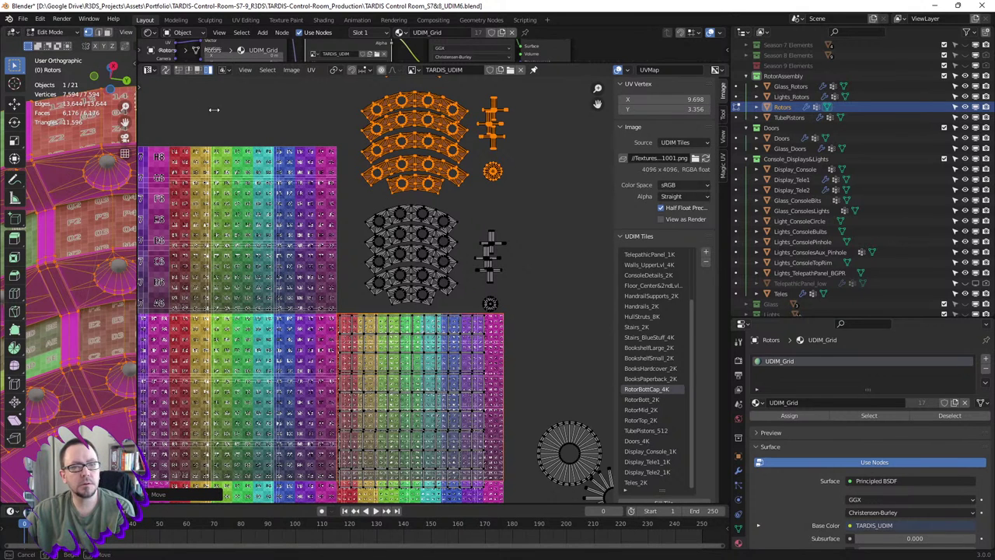
key("alt+a")
- Select all rotor UVs, widen the UV editor and view the rotor from below to inspect its islands
key("a")
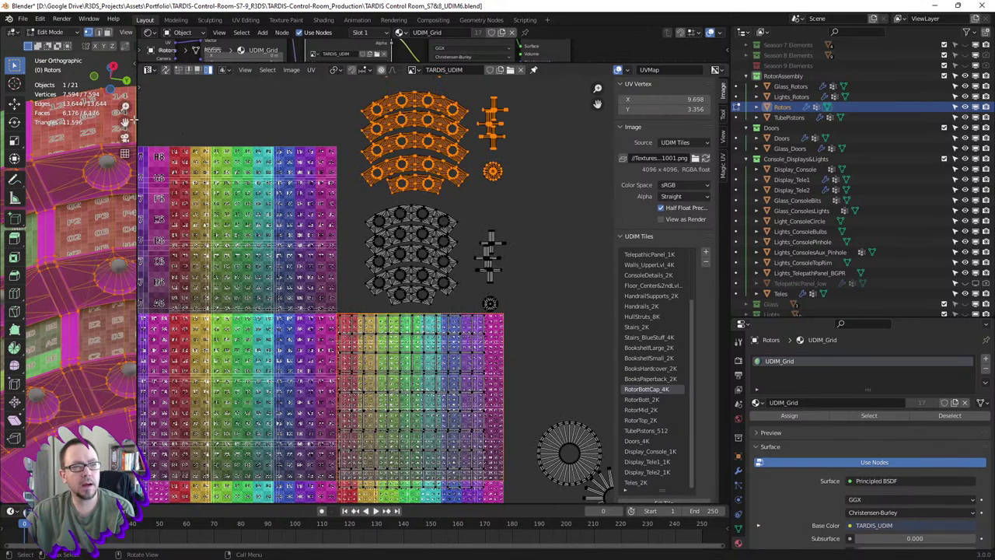
left_click_drag(136, 118, 471, 118)
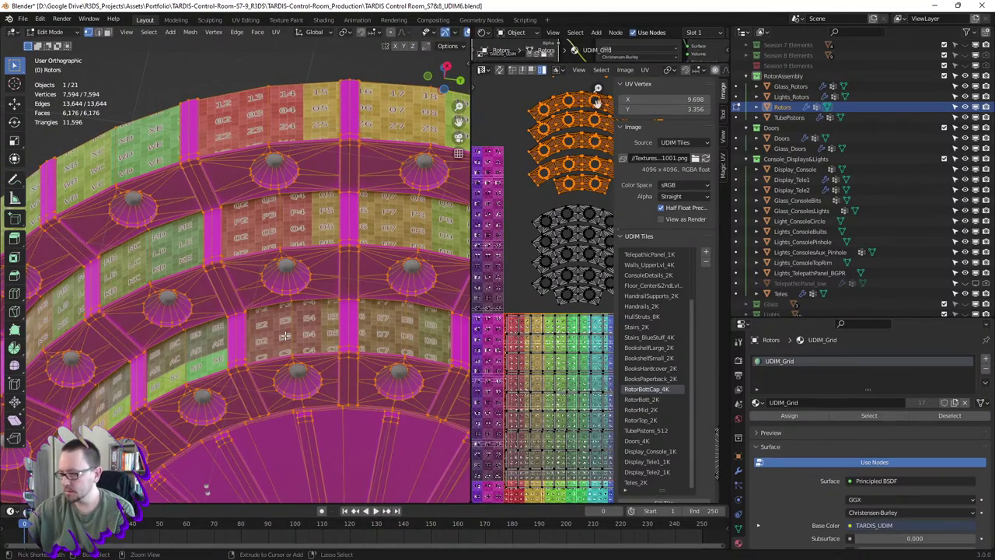
key("ctrl+KP_7")
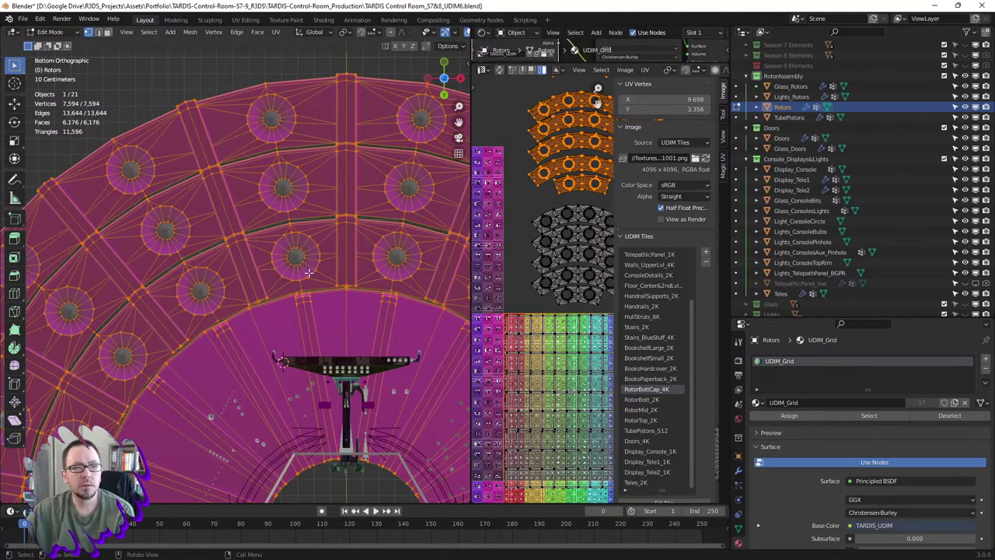
scroll(309, 272, "down", 2)
middle_click_drag(383, 264, 532, 253, "shift")
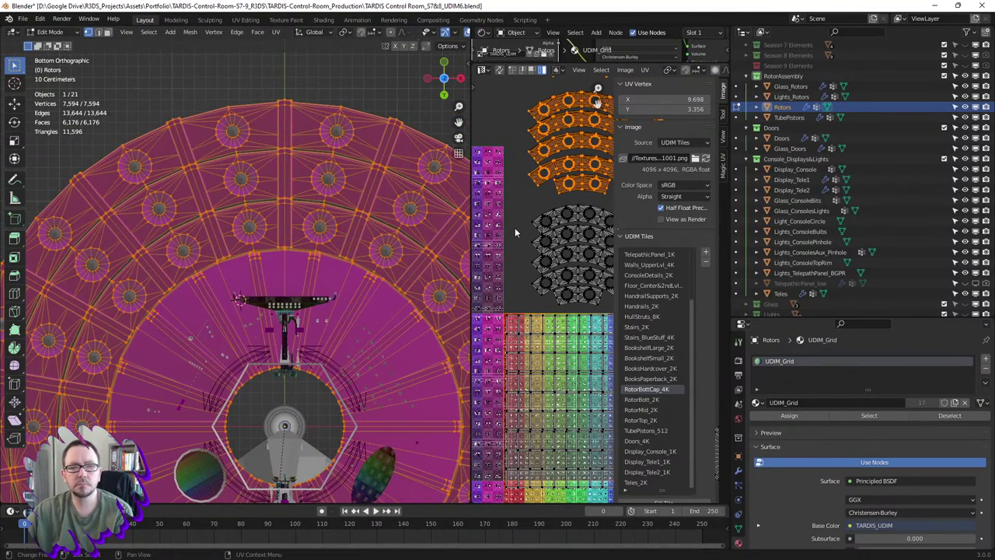
left_click_drag(471, 187, 339, 195)
middle_click_drag(263, 183, 235, 215, "shift")
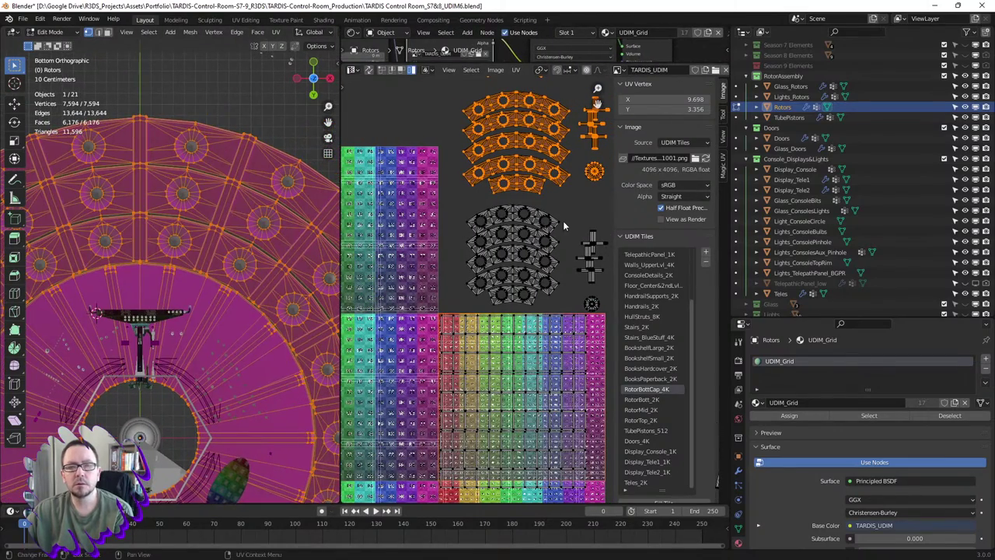
middle_click_drag(565, 225, 497, 280)
scroll(553, 182, "up", 4)
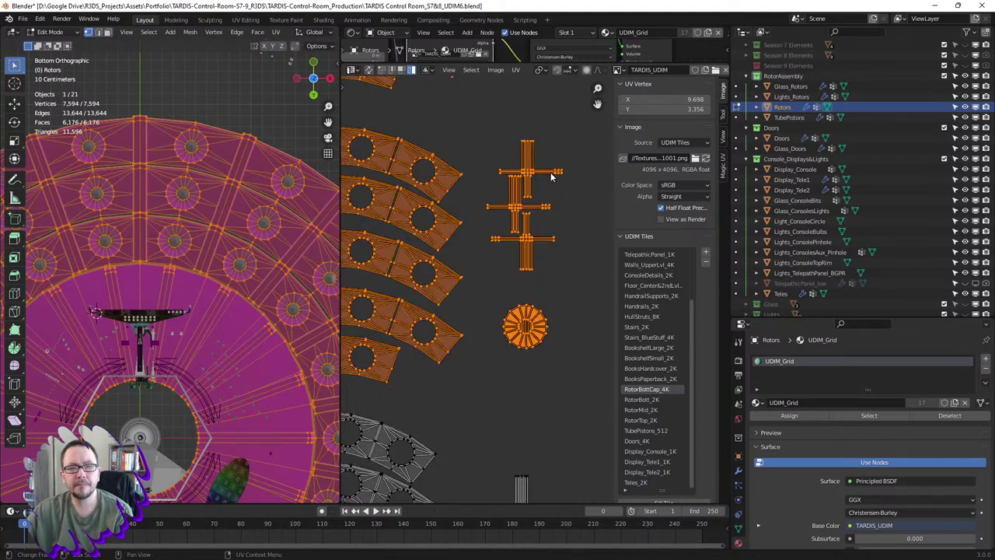
scroll(533, 179, "up", 2)
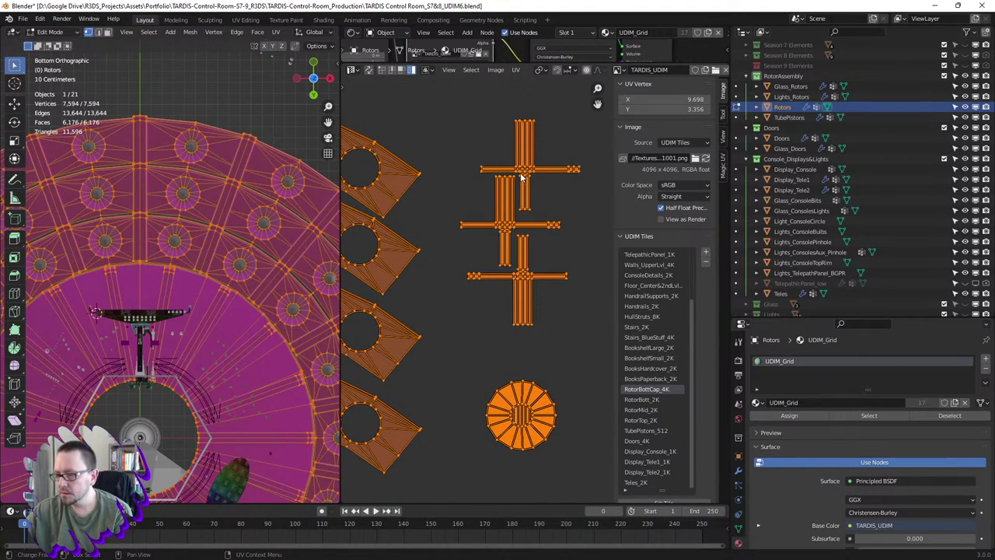
scroll(521, 178, "down", 4)
scroll(521, 177, "down", 2)
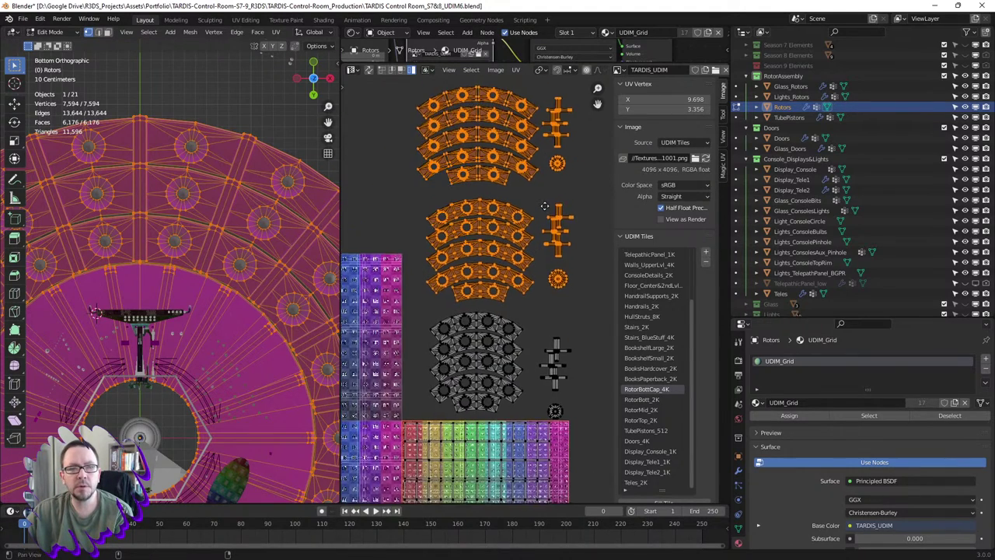
mouse_move(498, 202)
middle_mouse_down()
mouse_move(533, 233)
mouse_move(528, 192)
middle_mouse_up()
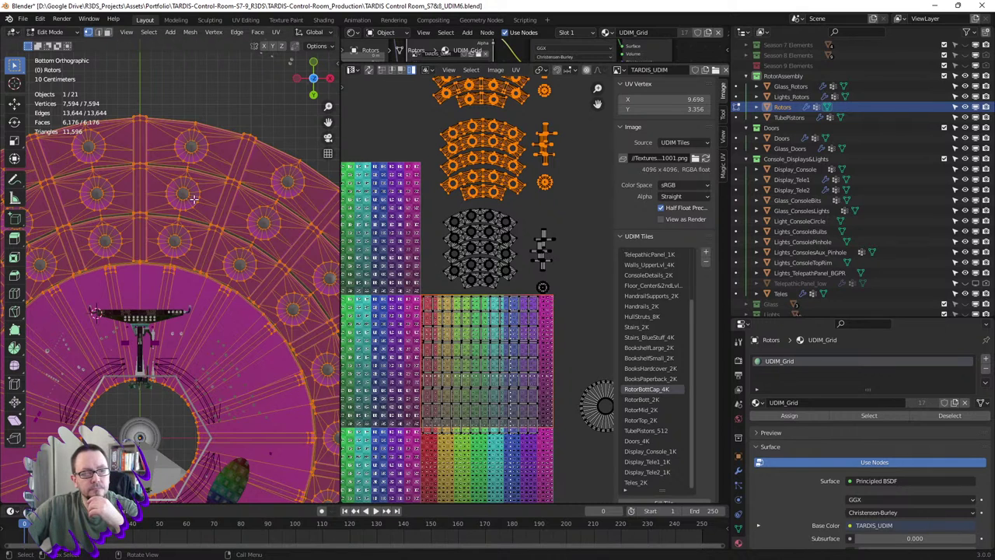
- Select all rotor UV islands, scale them down and move them onto the UDIM tiles
middle_click_drag(211, 172, 203, 217)
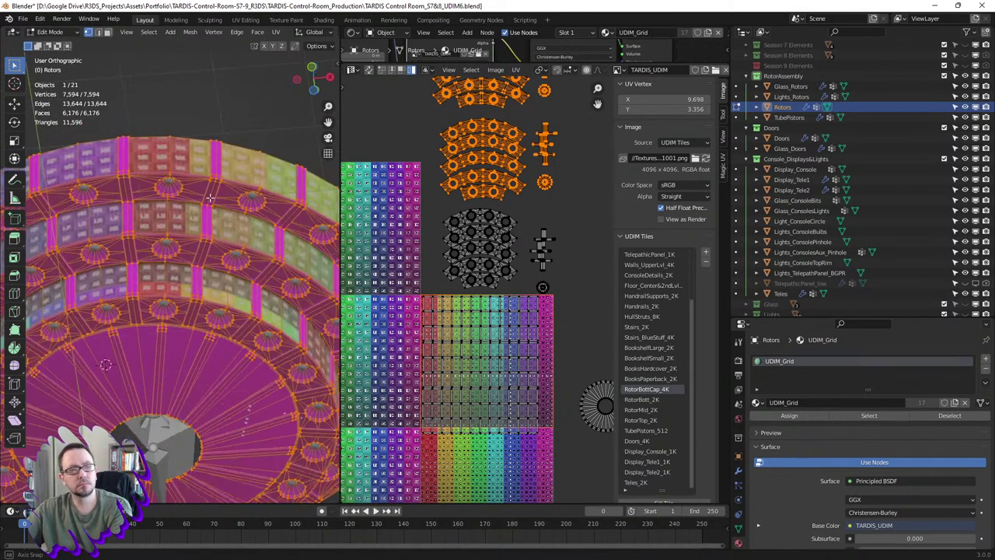
scroll(204, 217, "up", 1)
scroll(204, 217, "up", 1)
scroll(204, 217, "up", 1)
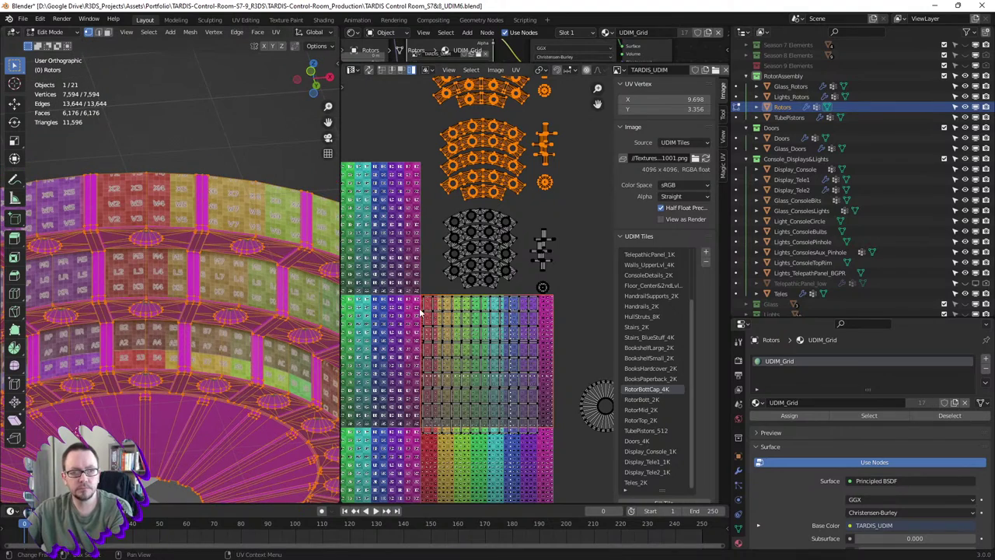
scroll(472, 303, "down", 1)
scroll(472, 304, "down", 1)
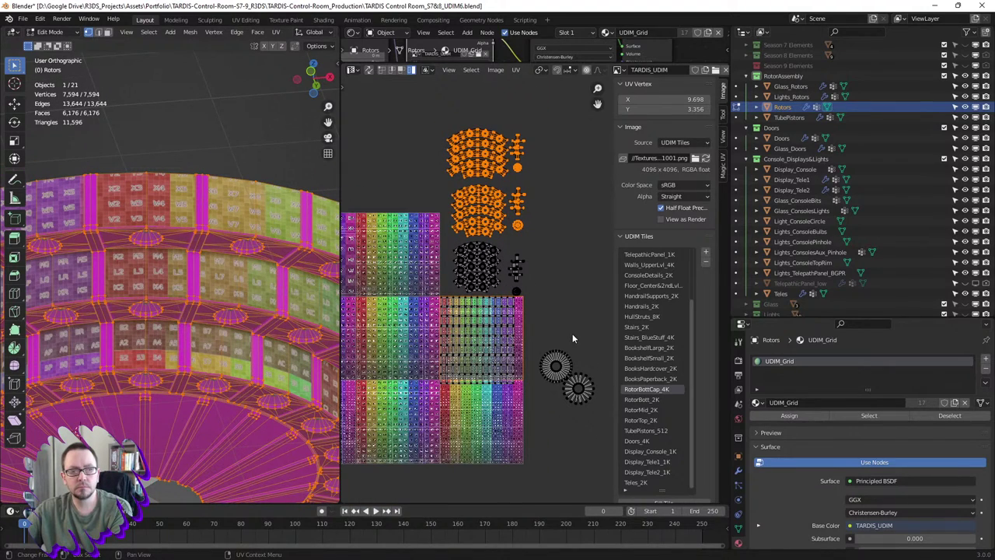
key("a")
key("s")
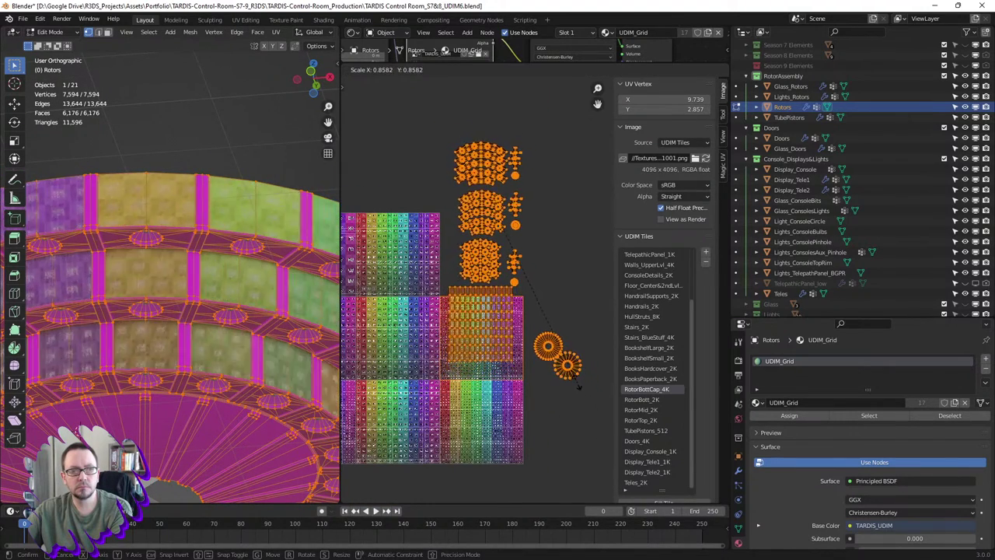
left_click(563, 348)
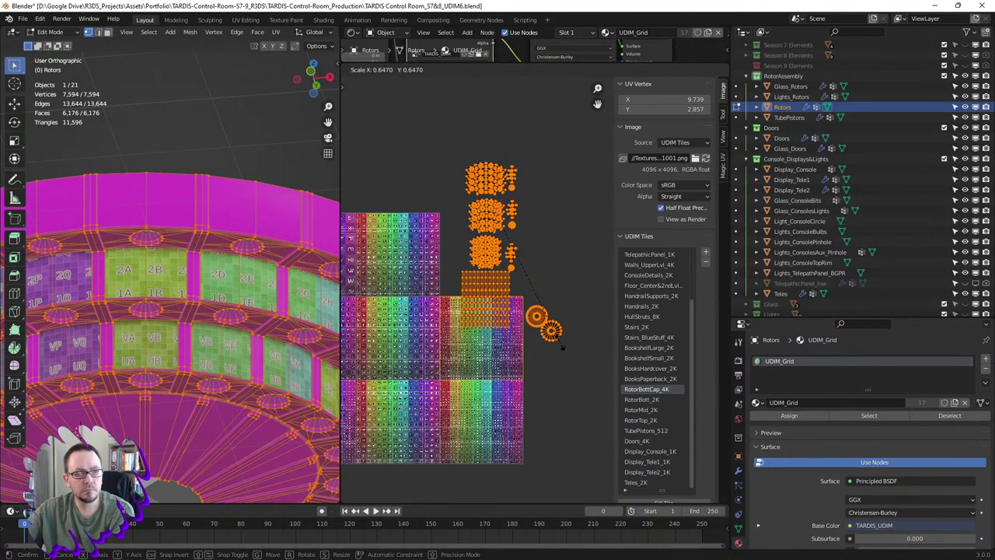
key("g")
left_click(552, 362)
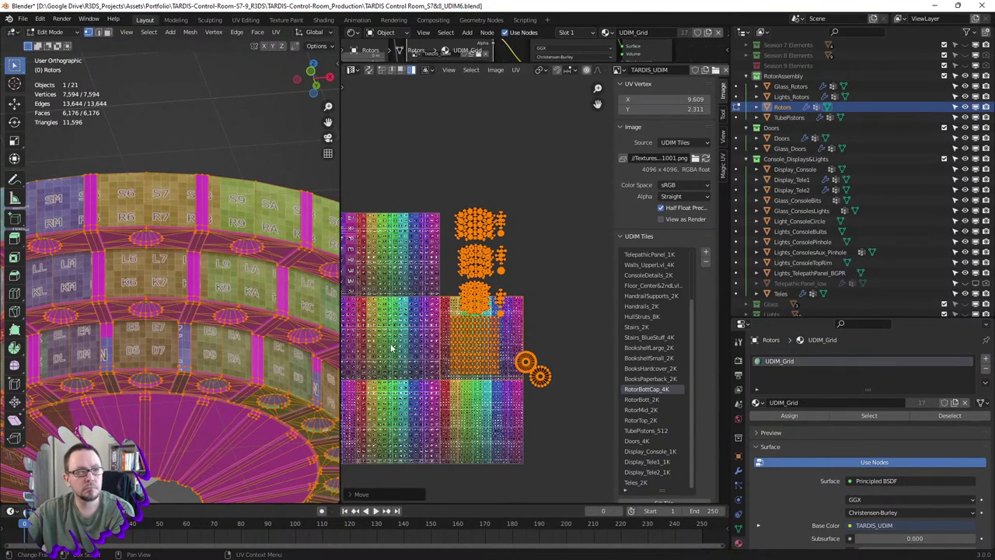
scroll(264, 346, "up", 2)
scroll(265, 346, "up", 2)
scroll(264, 346, "up", 2)
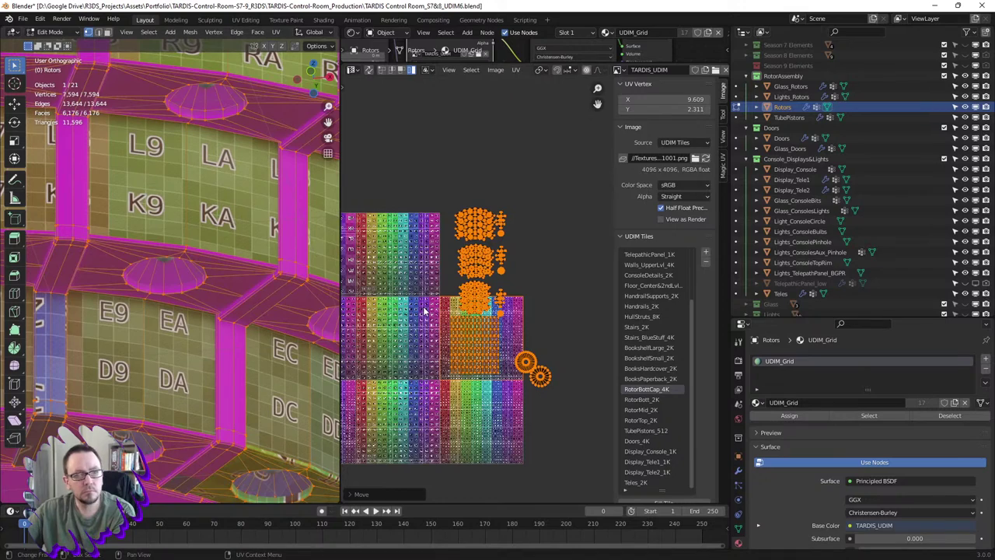
key("g")
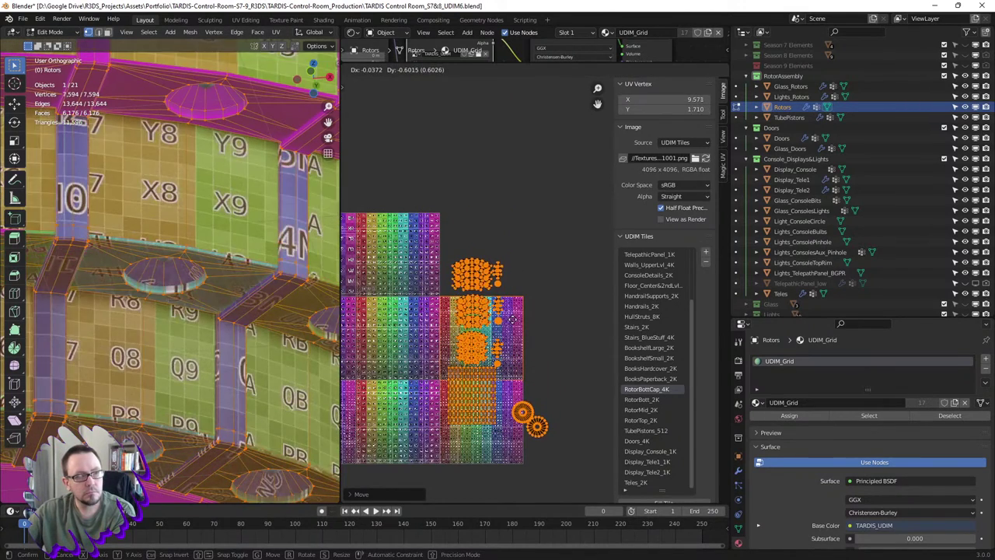
left_click(512, 315)
- Shrink the islands a bit more and shift them up within the tiles
scroll(226, 330, "up", 3)
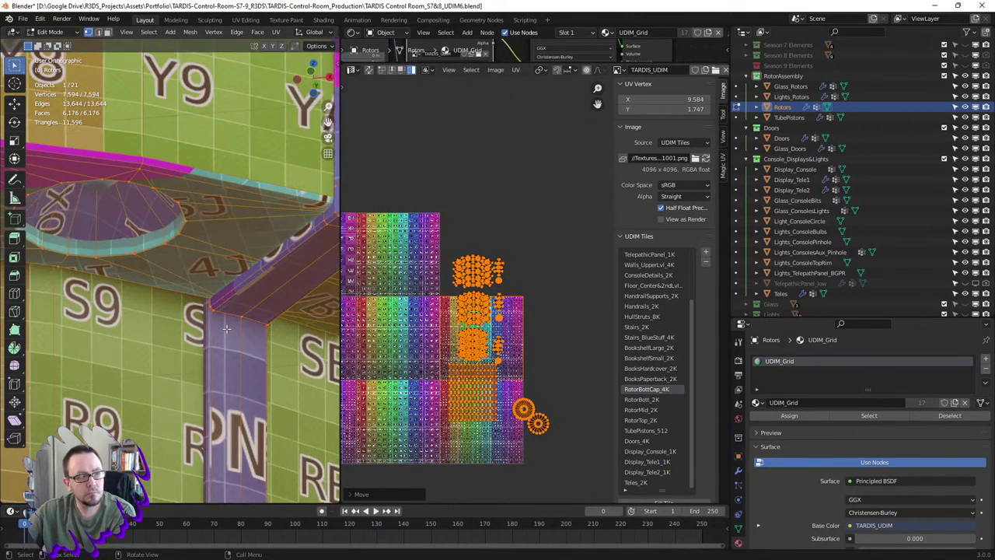
scroll(227, 330, "down", 3)
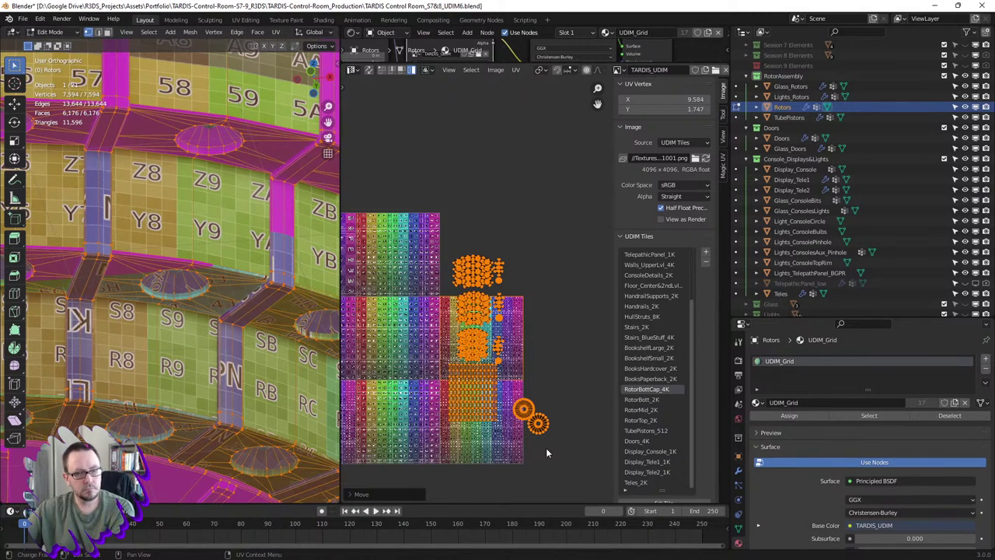
key("s")
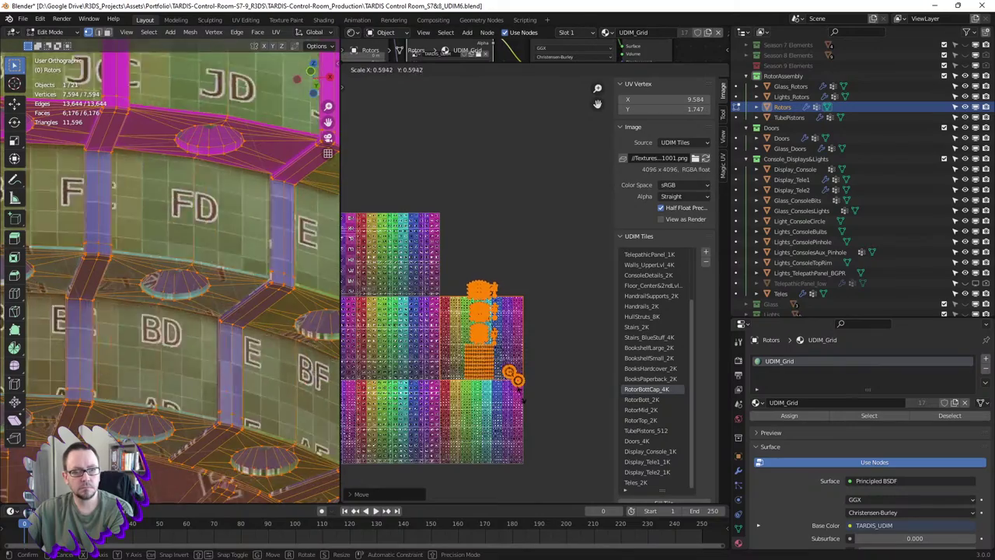
left_click(478, 380)
scroll(479, 380, "up", 1)
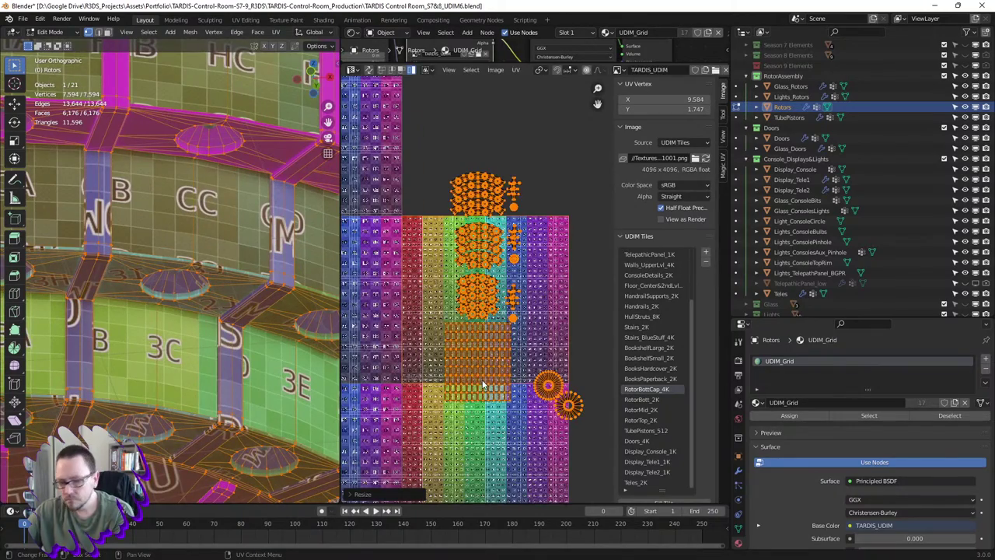
key("g")
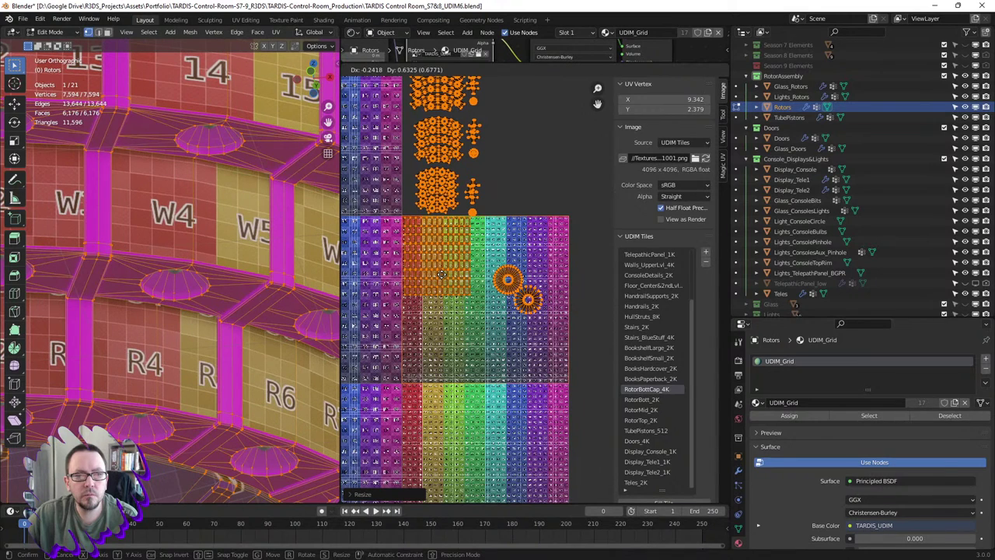
left_click(441, 274)
middle_click_drag(459, 209, 462, 247)
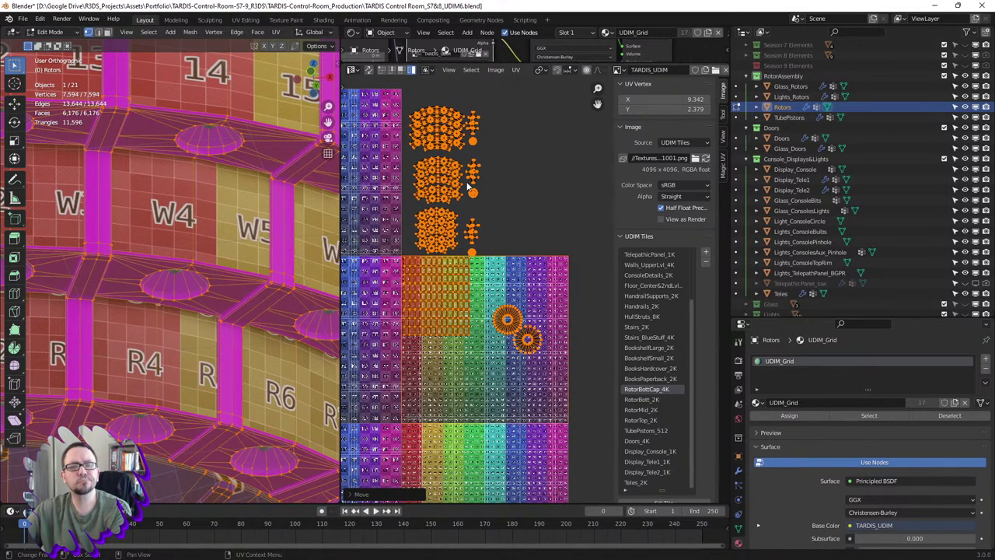
scroll(247, 247, "down", 2)
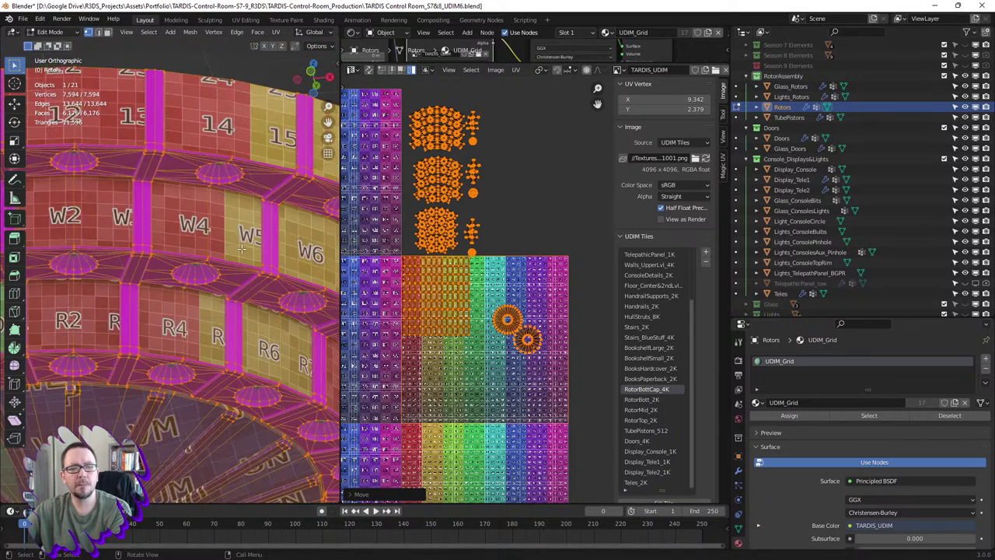
scroll(236, 293, "down", 1)
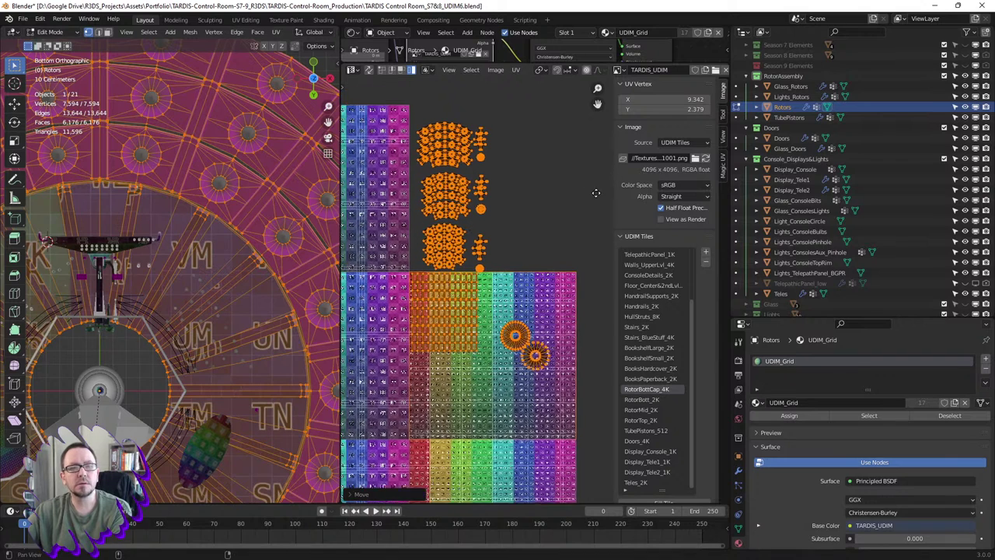
- Turn on UV sync selection in face mode and box-select the left rotor islands
middle_click_drag(460, 146, 472, 171)
left_click(370, 70)
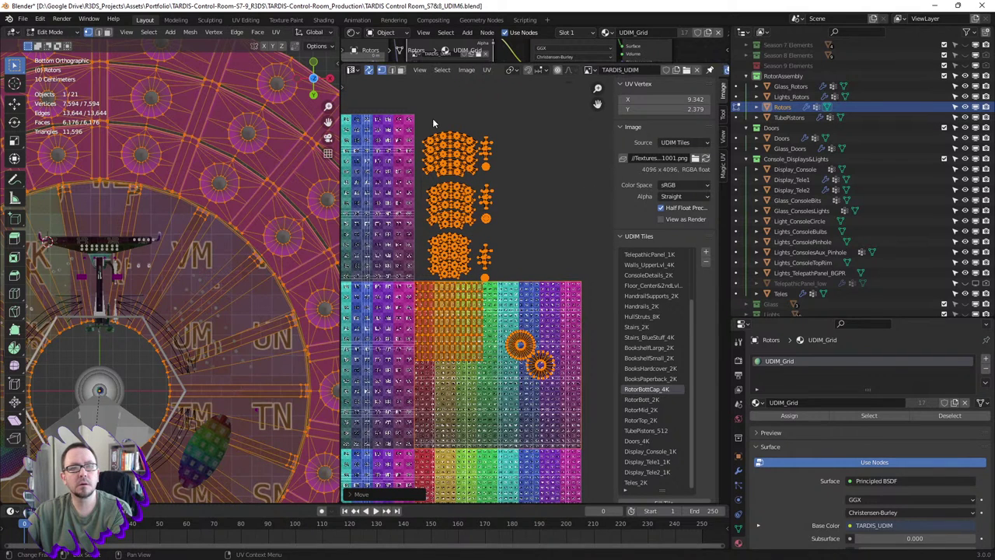
left_click(401, 70)
mouse_move(399, 110)
left_mouse_down()
mouse_move(478, 266)
mouse_move(475, 286)
left_mouse_up()
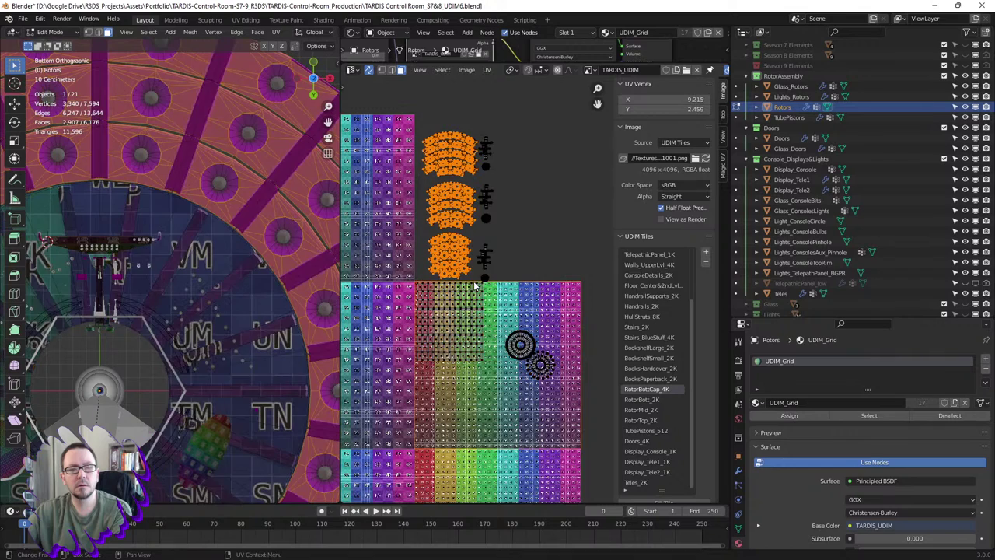
scroll(476, 210, "up", 7)
scroll(475, 210, "down", 2)
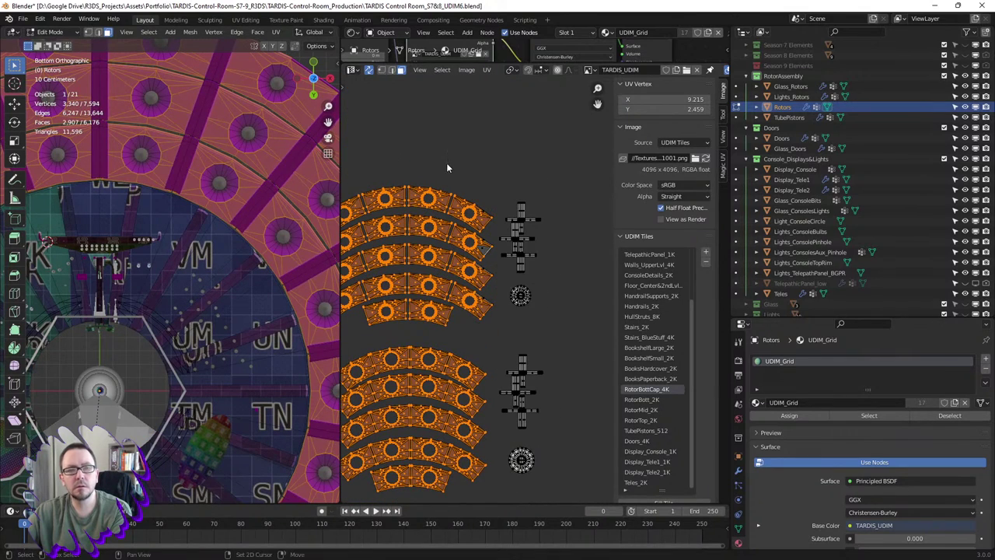
left_click_drag(447, 160, 495, 366)
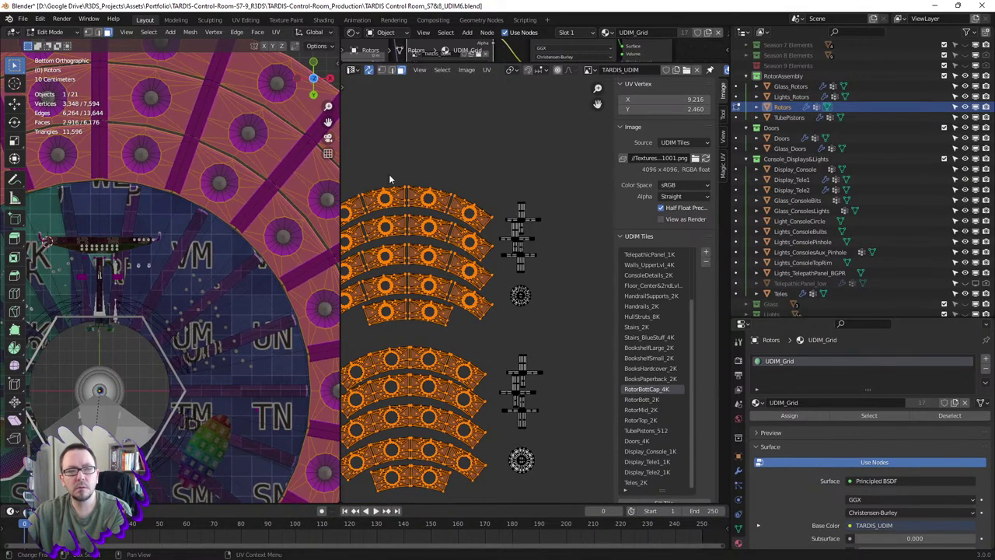
left_click_drag(389, 157, 503, 399)
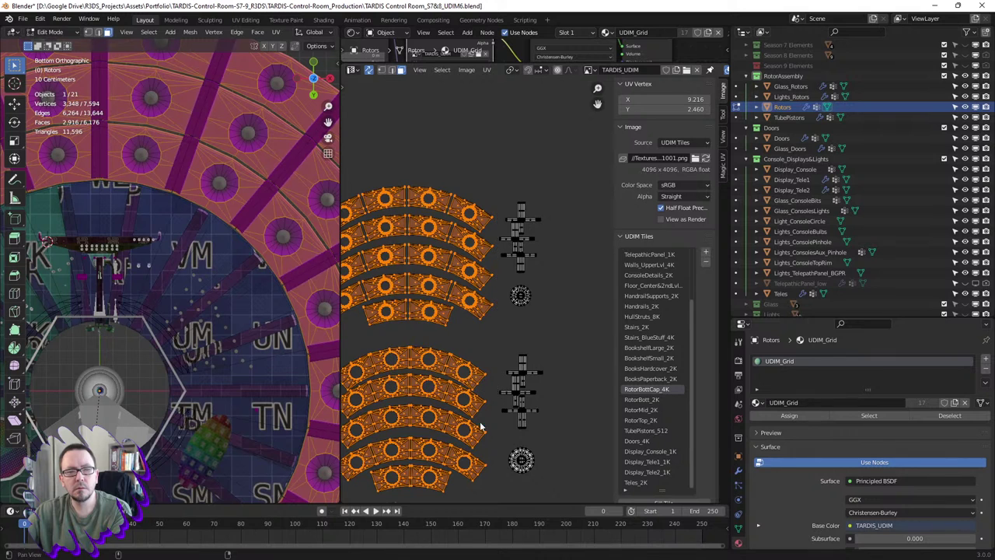
middle_click_drag(481, 426, 463, 177)
left_click_drag(396, 108, 482, 433)
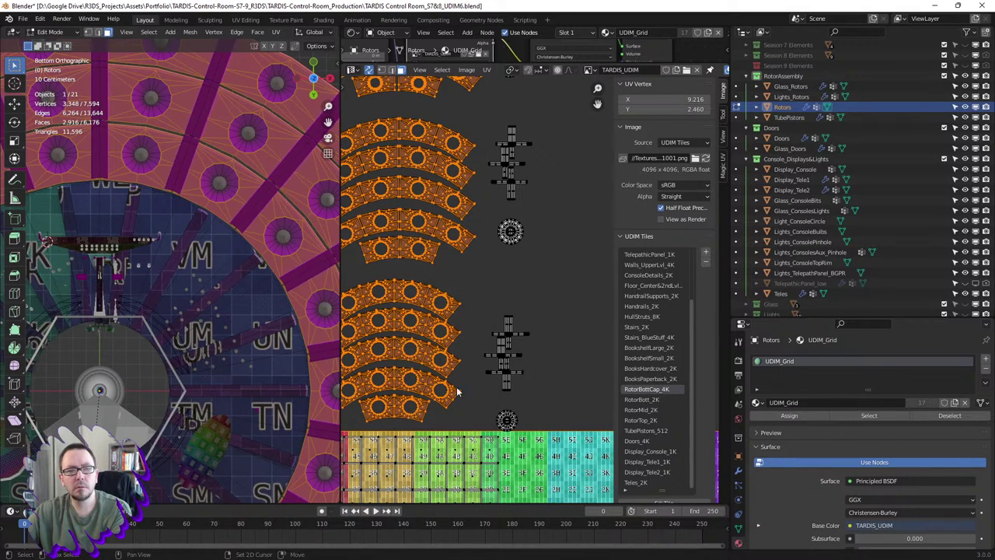
middle_click_drag(482, 432, 502, 346)
- Box-select the rotor islands in the right column
scroll(467, 396, "down", 3)
scroll(482, 389, "down", 1)
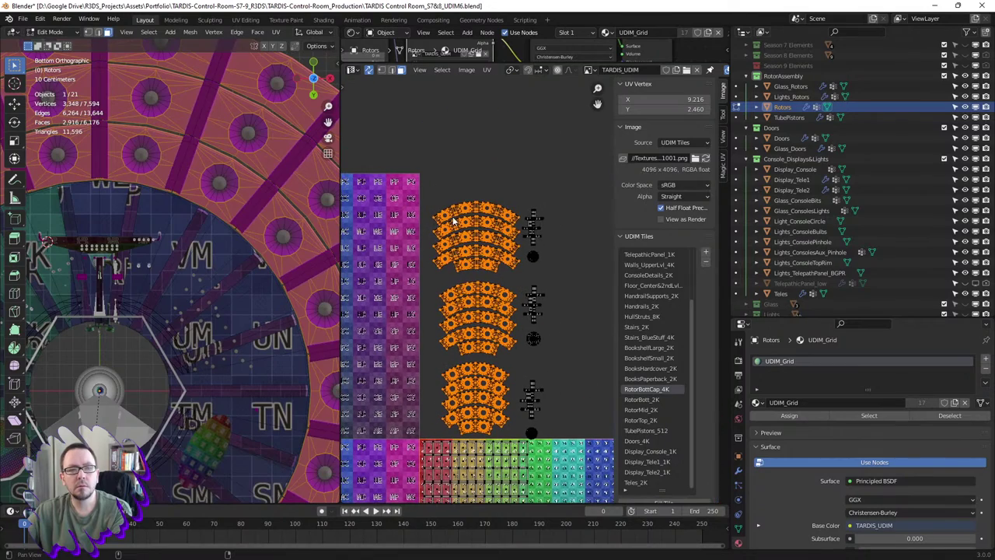
left_click_drag(420, 177, 503, 391)
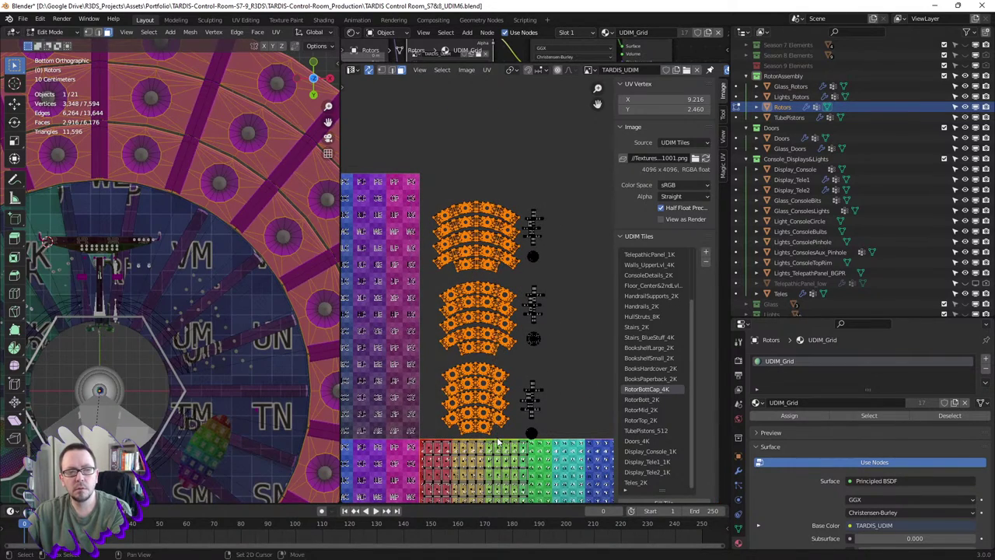
scroll(463, 231, "up", 5)
scroll(463, 232, "up", 4)
scroll(481, 327, "up", 2)
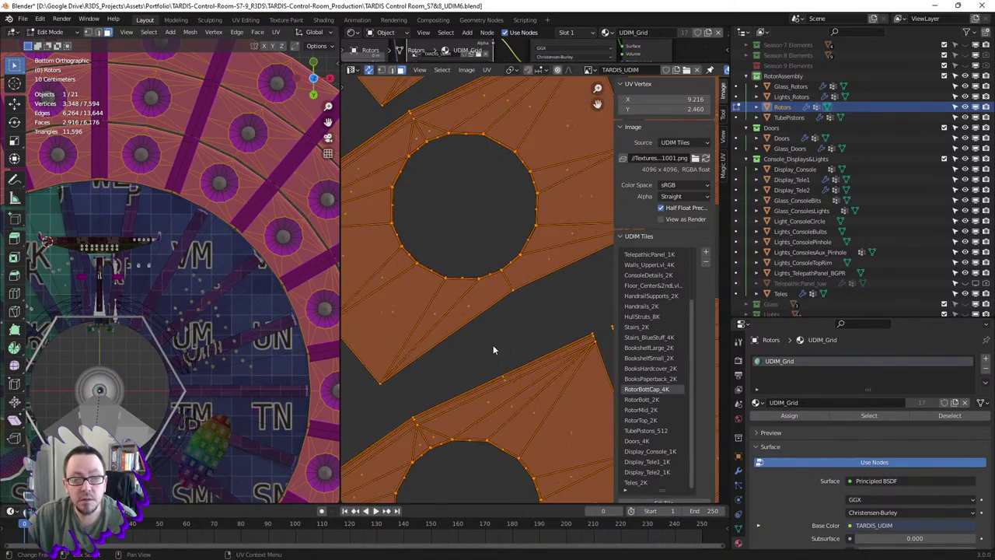
scroll(493, 345, "down", 3)
scroll(278, 221, "up", 4)
scroll(277, 221, "down", 5)
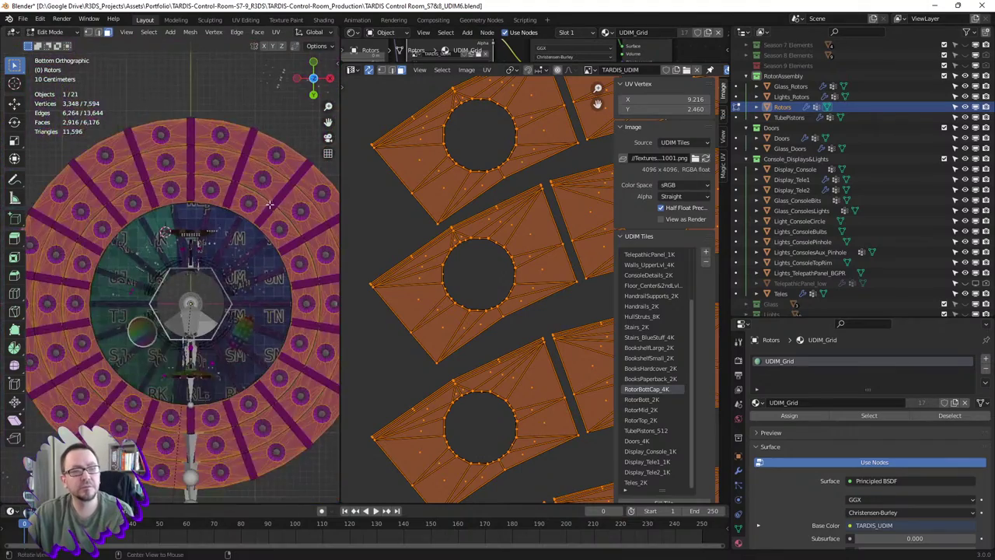
- Orbit to inspect the rotor panels, then return to the bottom view
middle_click_drag(278, 221, 219, 248)
scroll(219, 248, "up", 5)
scroll(219, 248, "up", 2)
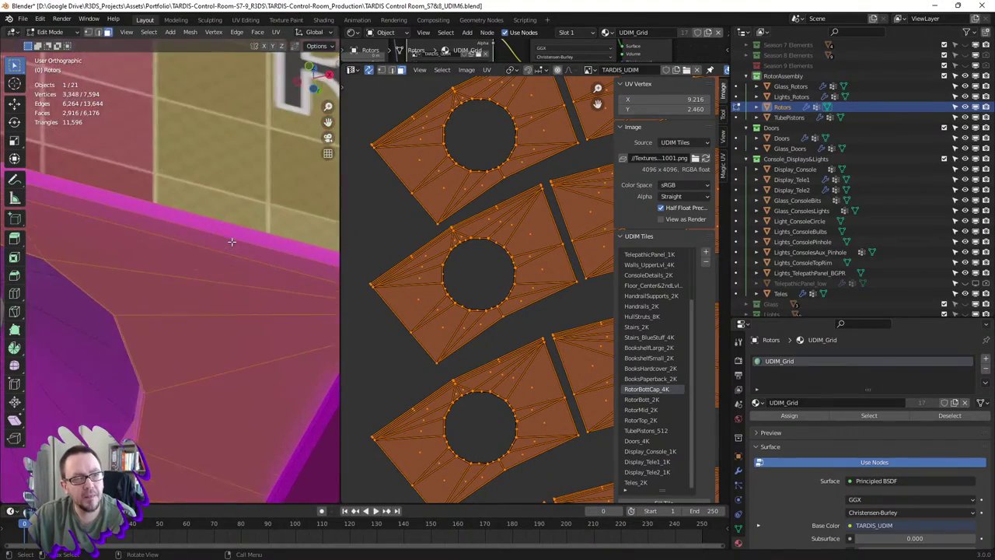
scroll(233, 237, "down", 5)
middle_click_drag(166, 257, 141, 360)
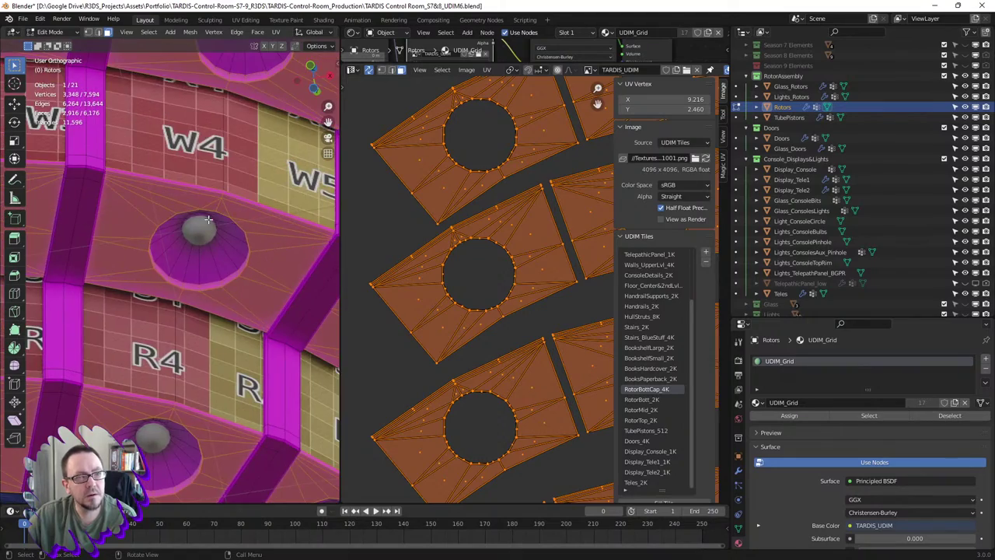
scroll(209, 220, "down", 3)
scroll(422, 270, "down", 5)
scroll(422, 270, "down", 1)
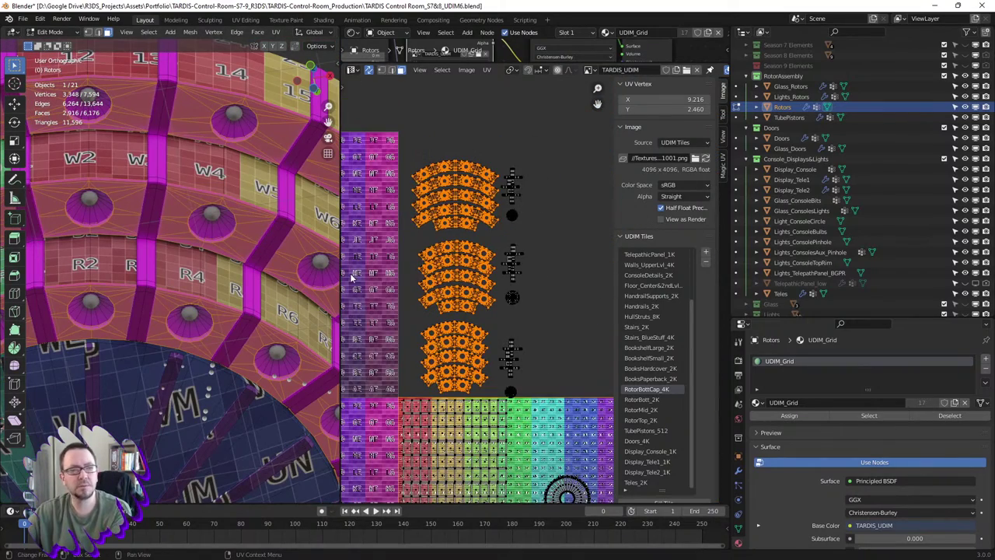
key("ctrl+KP_7")
scroll(242, 291, "down", 2)
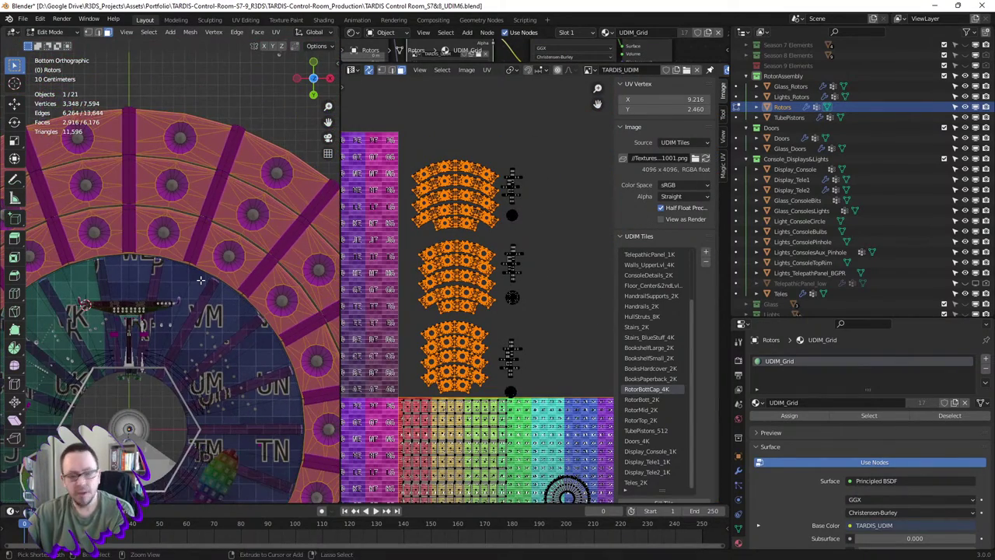
- Save the scene as TARDIS Control Room_S7&8_UDIM6.blend and bring up the UV Mapping menu
key("ctrl+s")
left_click(149, 246)
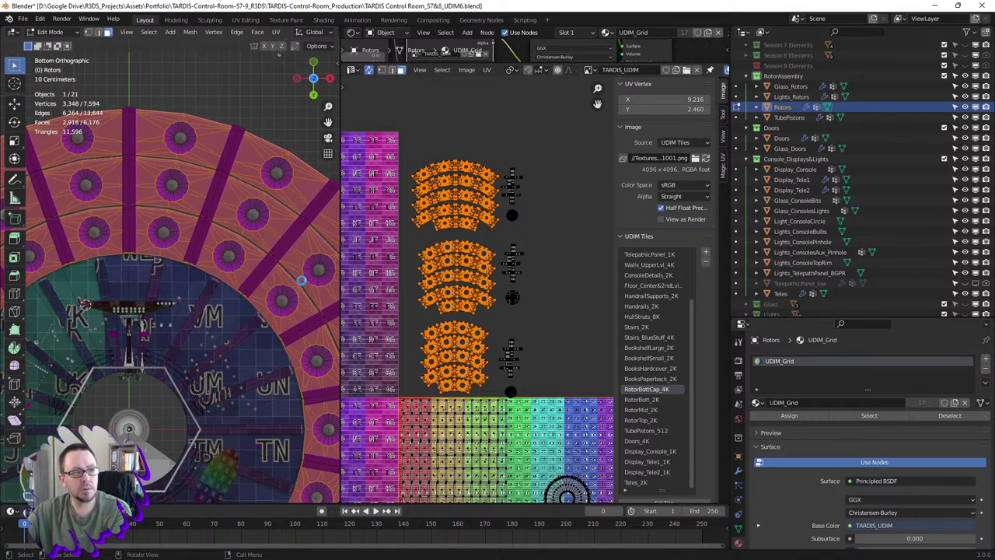
scroll(528, 272, "down", 2)
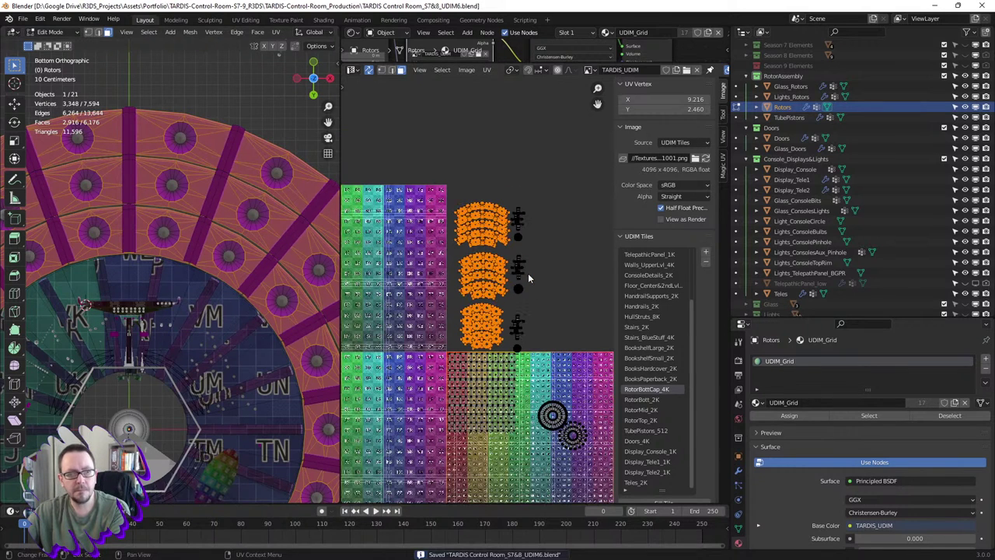
middle_click_drag(482, 291, 452, 194)
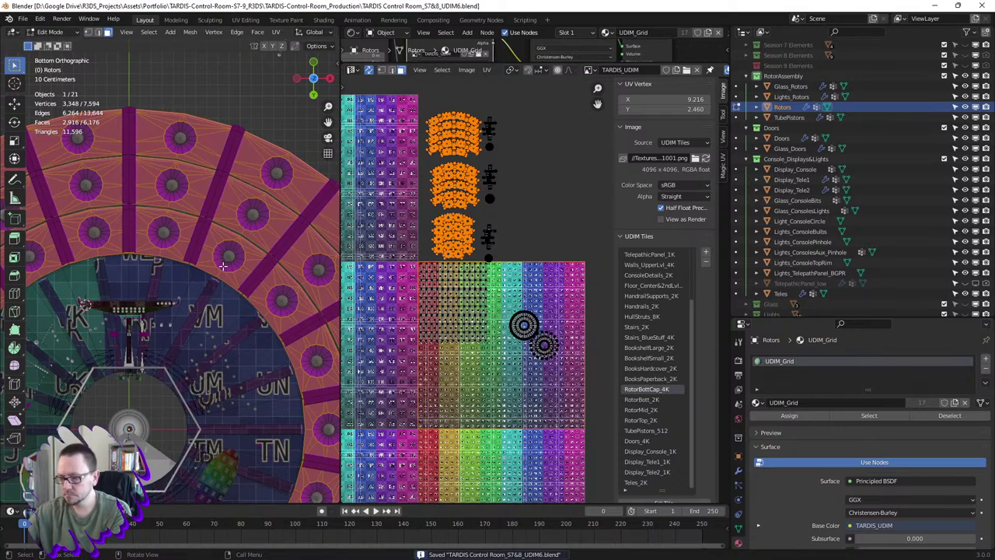
key("u")
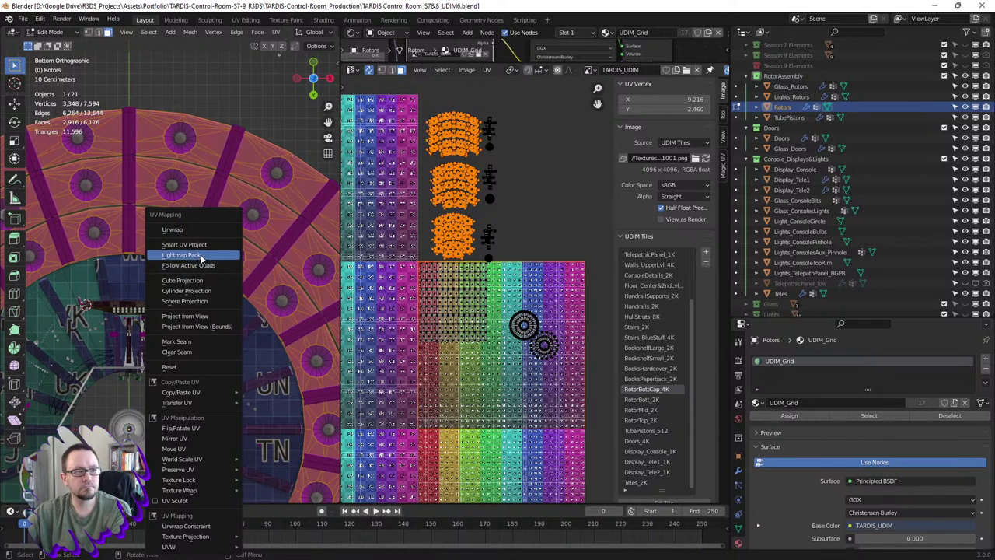
- Project the bottom-cap faces' UVs from view, then move and shrink the ring island
left_click(194, 317)
key("g")
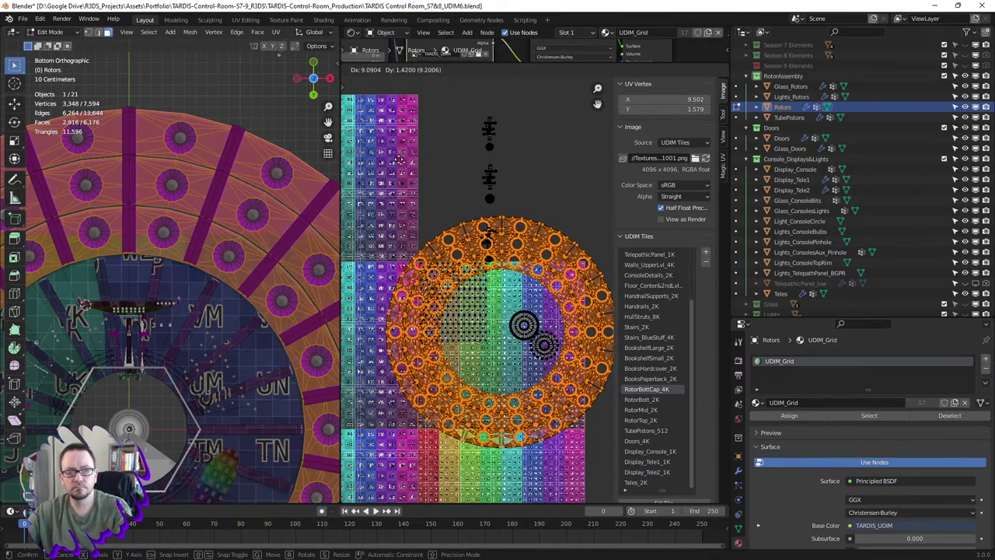
left_click(400, 160)
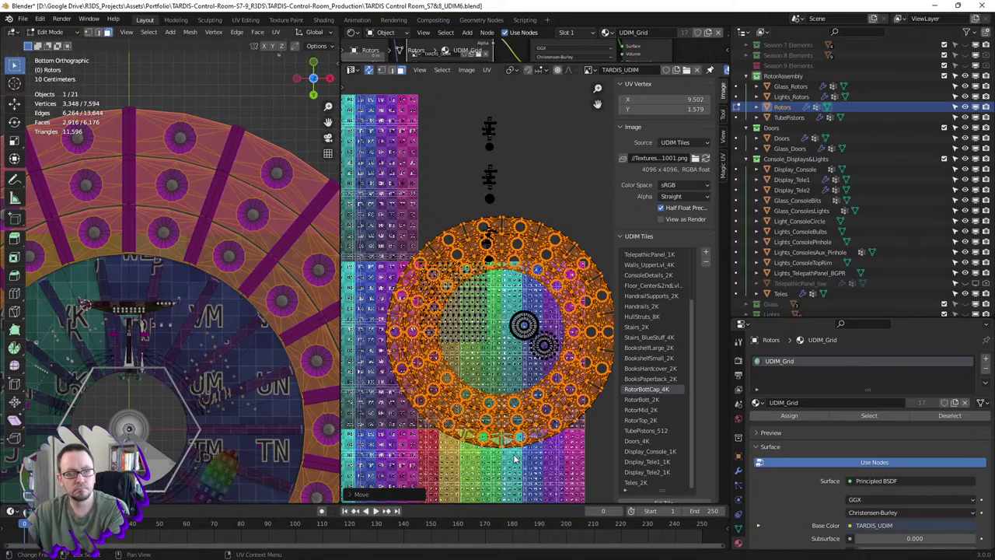
key("s")
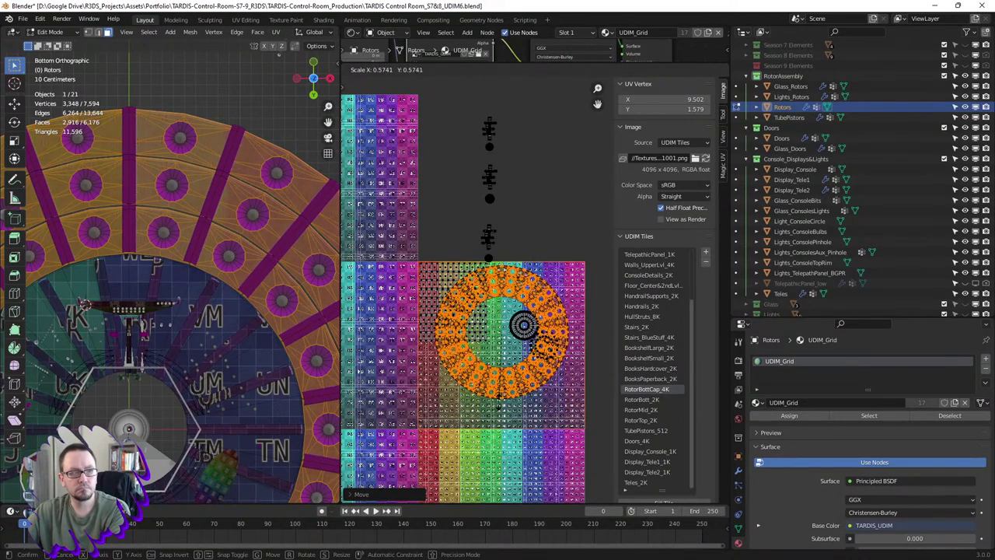
left_click(499, 401)
- Scale the ring island down to 0.5844 and nudge it into the tile's upper right
middle_click_drag(212, 178, 245, 222)
scroll(243, 221, "up", 6)
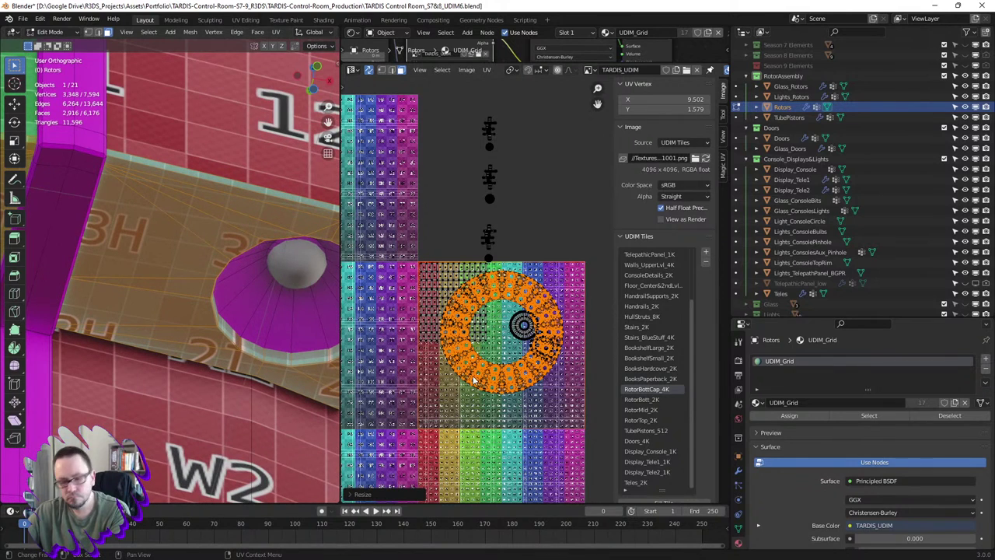
key("s")
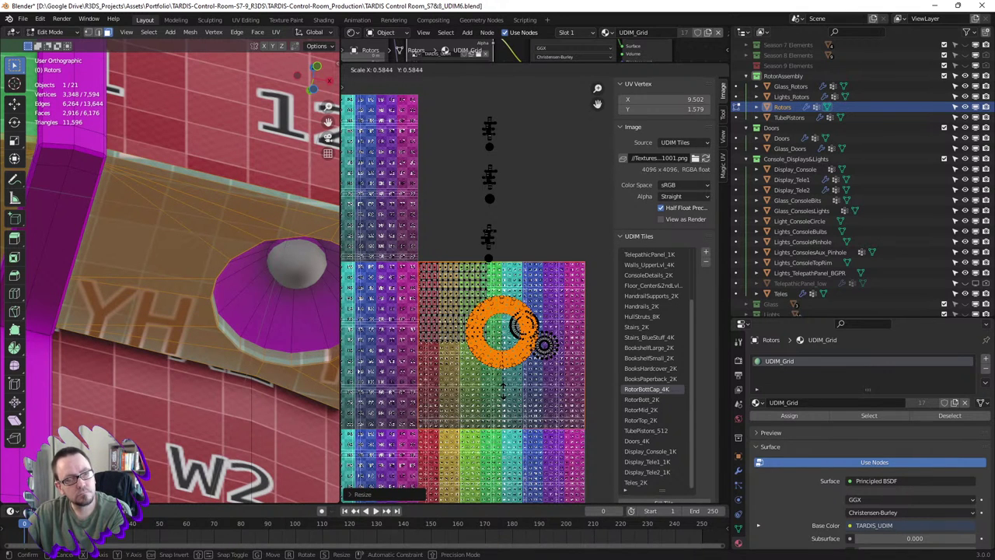
left_click(502, 389)
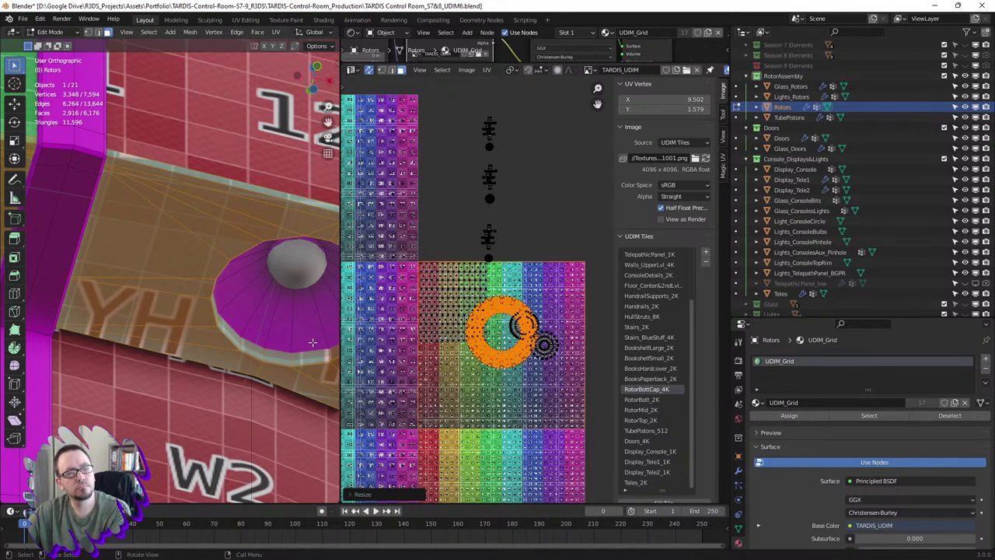
middle_click_drag(312, 342, 250, 311)
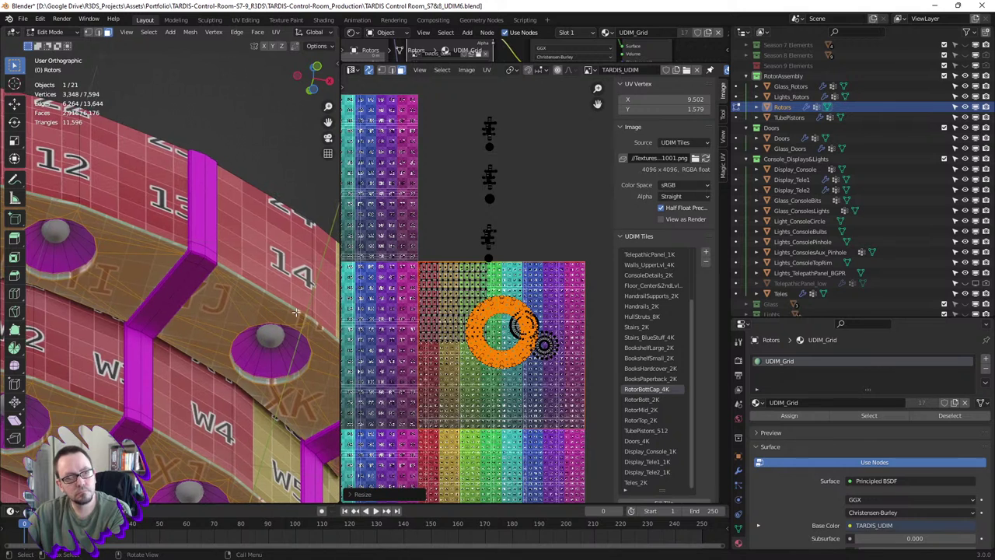
scroll(296, 311, "up", 2)
scroll(298, 316, "up", 2)
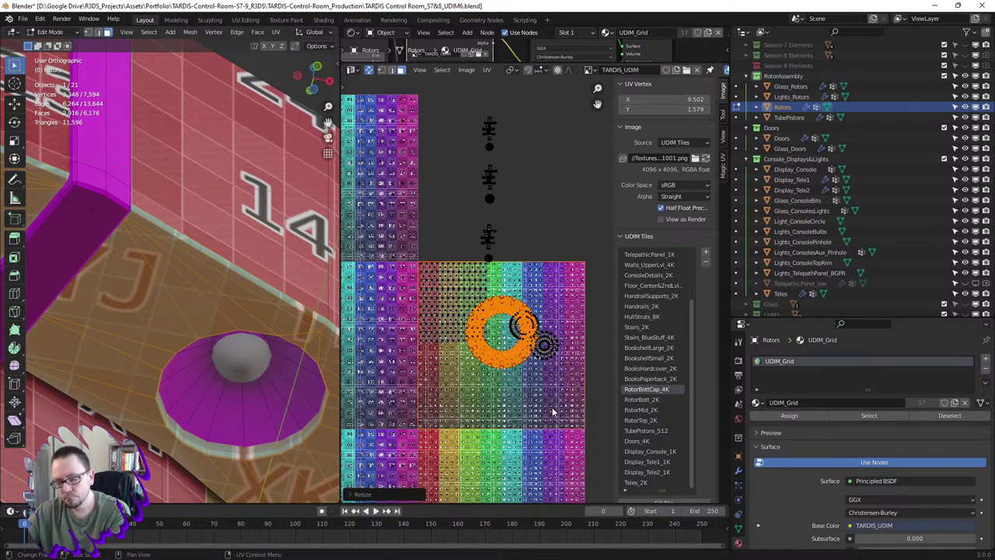
key("g")
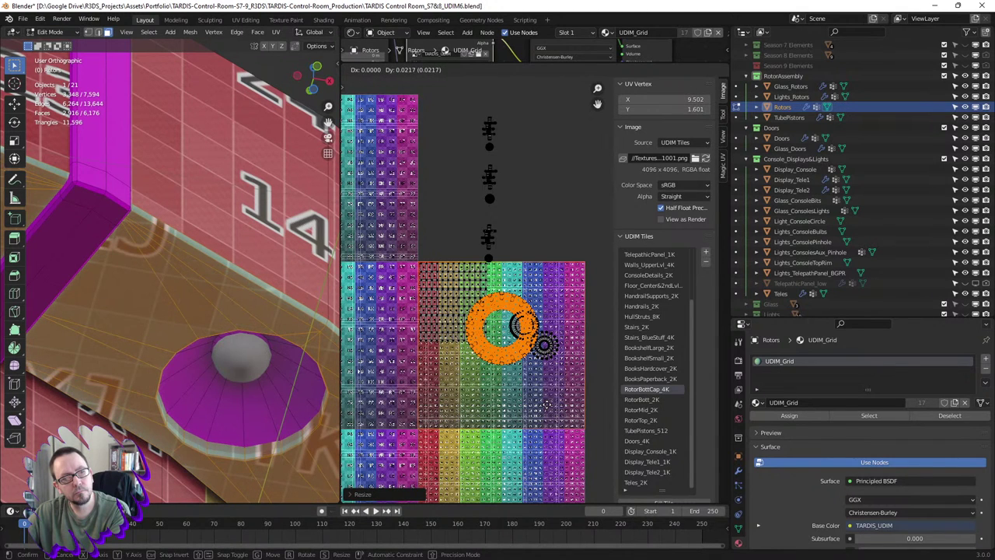
left_click(547, 408)
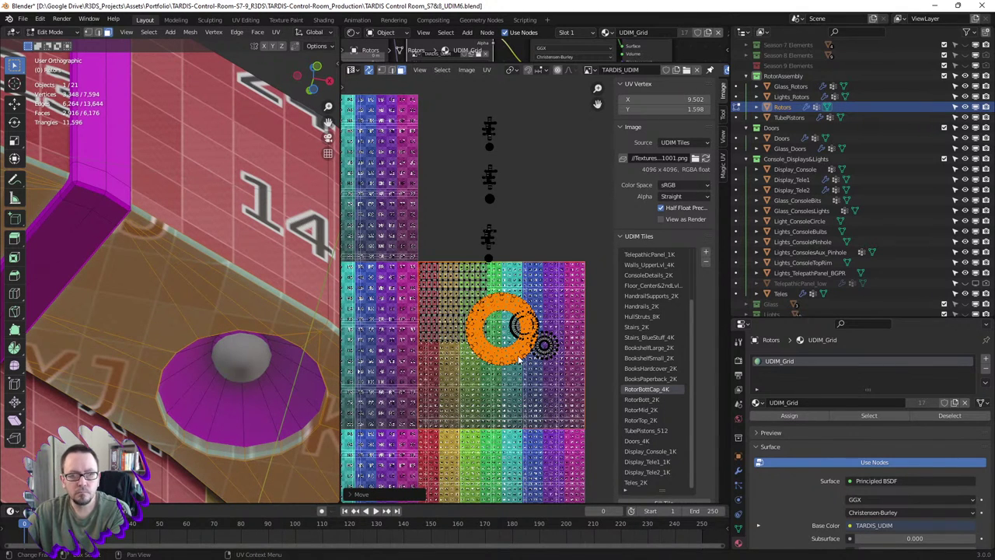
- Place the ring island in the tile's upper right and zoom to check its fit
key("g")
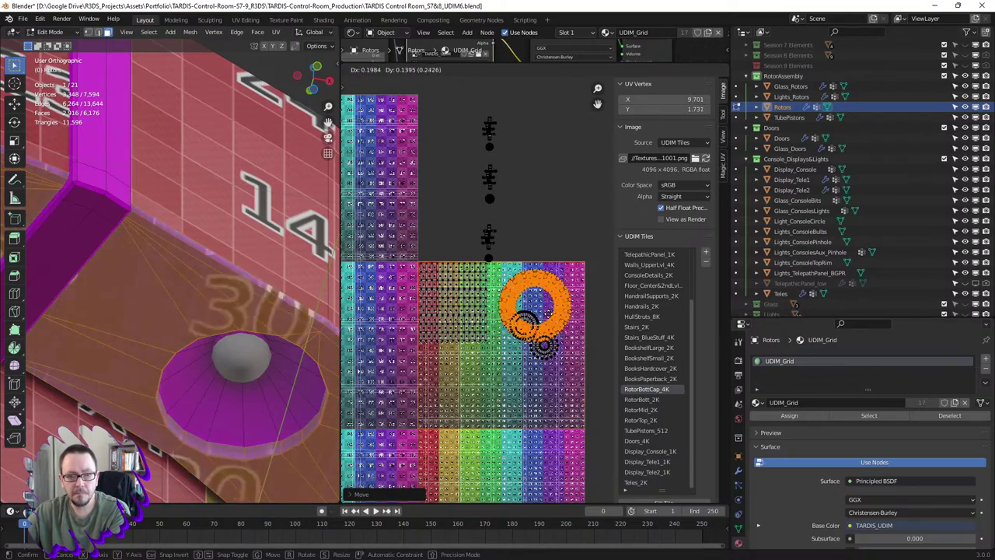
left_click(548, 310)
scroll(552, 295, "up", 8)
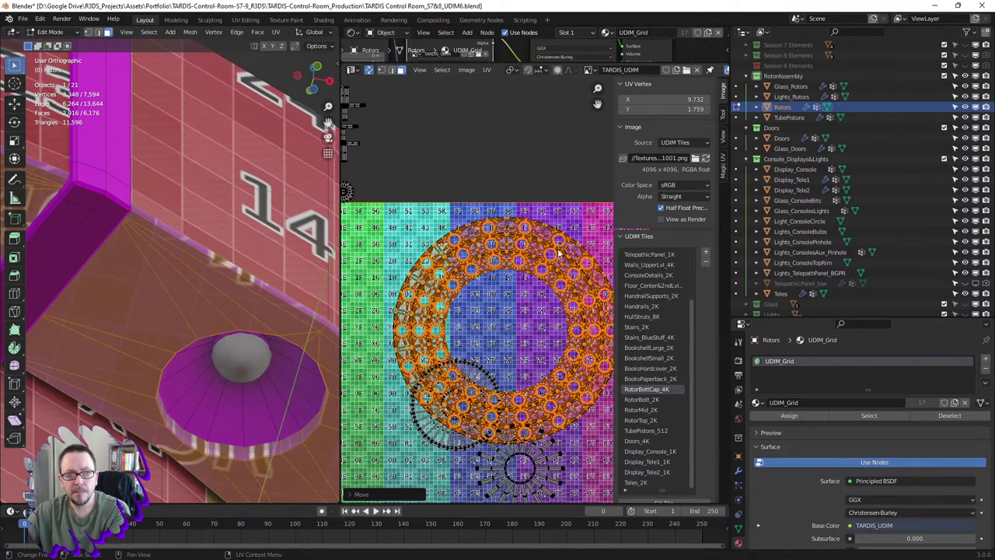
scroll(557, 250, "up", 2)
scroll(552, 241, "down", 5)
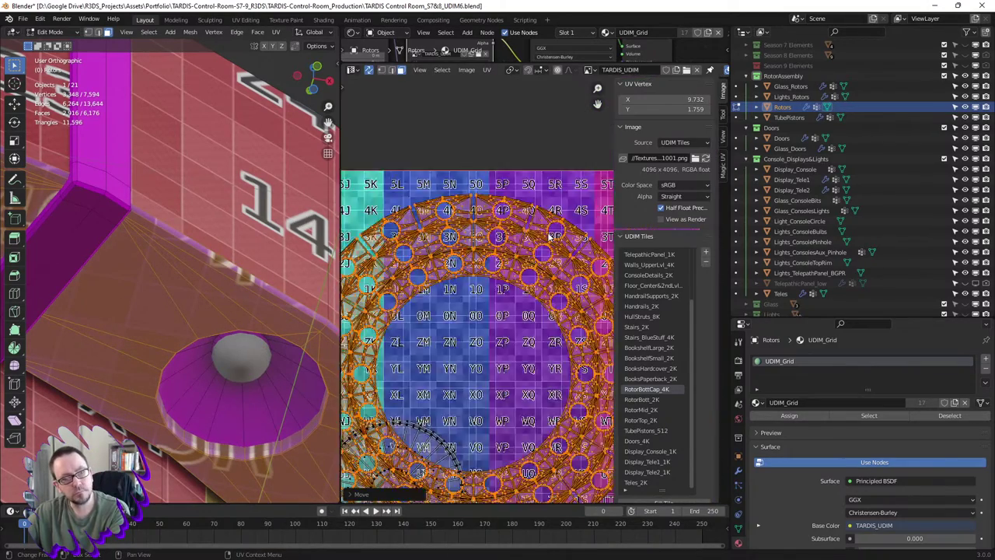
scroll(549, 237, "down", 3)
scroll(549, 236, "up", 3)
scroll(548, 238, "up", 3)
scroll(544, 241, "down", 6)
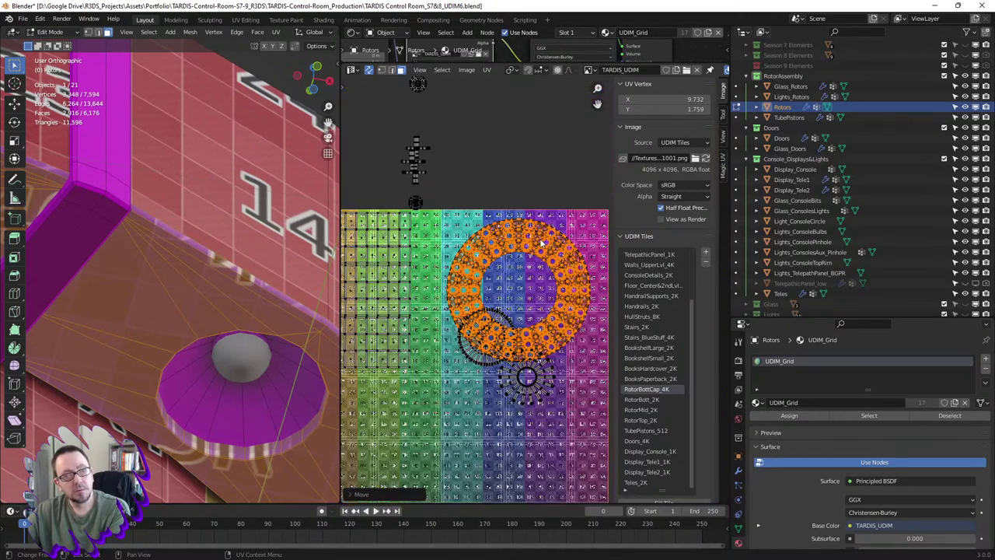
scroll(542, 243, "down", 1)
scroll(542, 243, "down", 1)
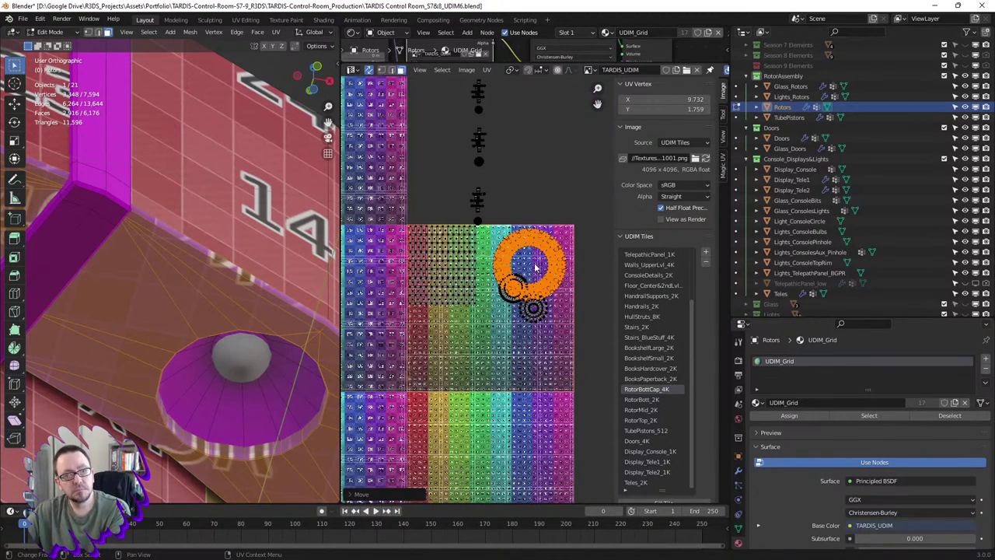
scroll(535, 264, "down", 1)
scroll(535, 264, "down", 1)
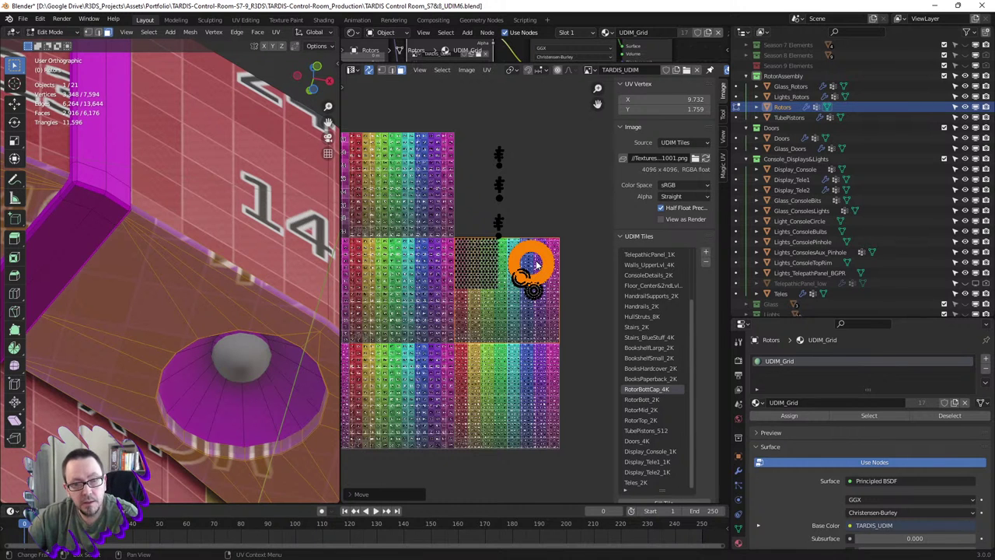
scroll(535, 265, "up", 2)
scroll(535, 264, "up", 2)
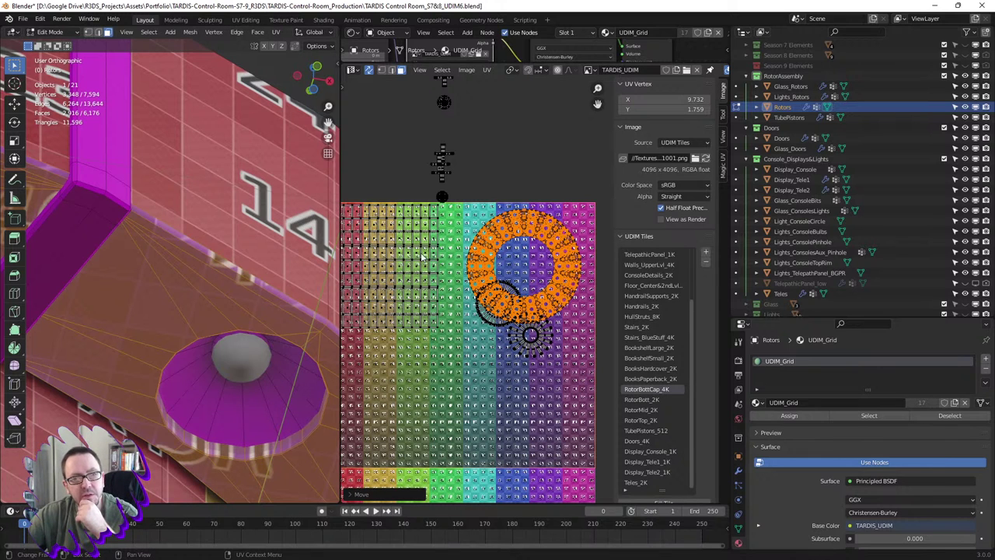
scroll(248, 342, "up", 3)
scroll(257, 319, "up", 2)
scroll(260, 307, "down", 2)
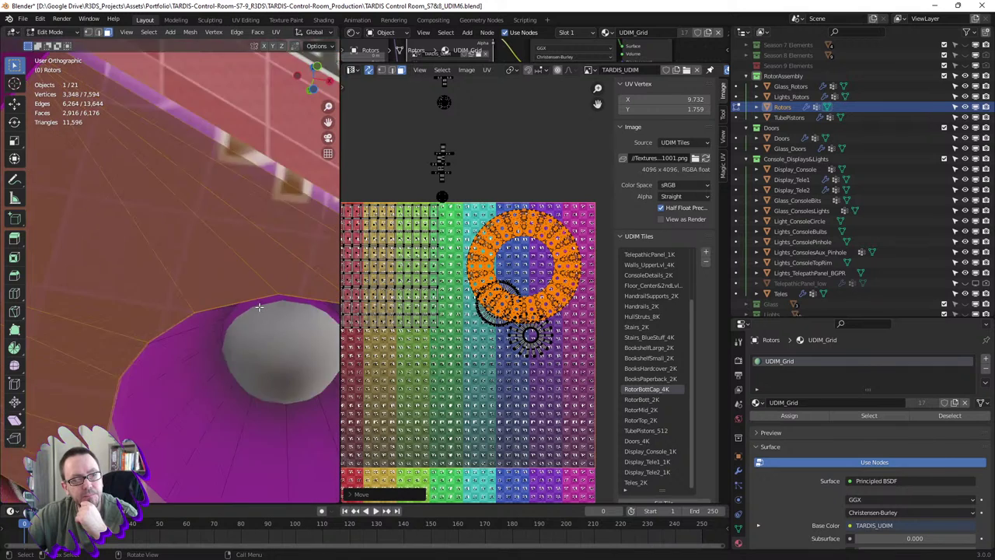
scroll(259, 307, "down", 2)
scroll(259, 307, "down", 1)
scroll(259, 307, "down", 2)
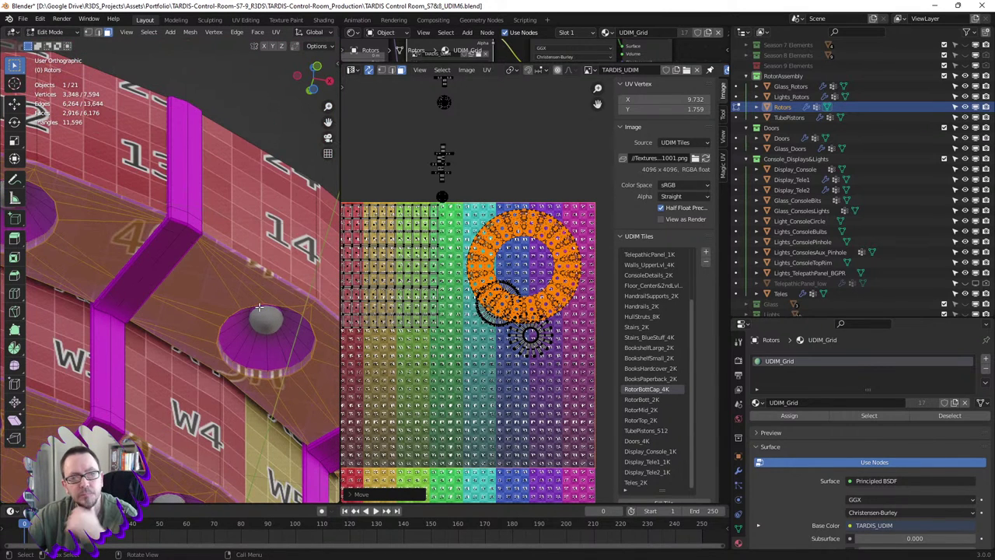
- Move the ring island toward the lower left of the UDIM tile
key("g")
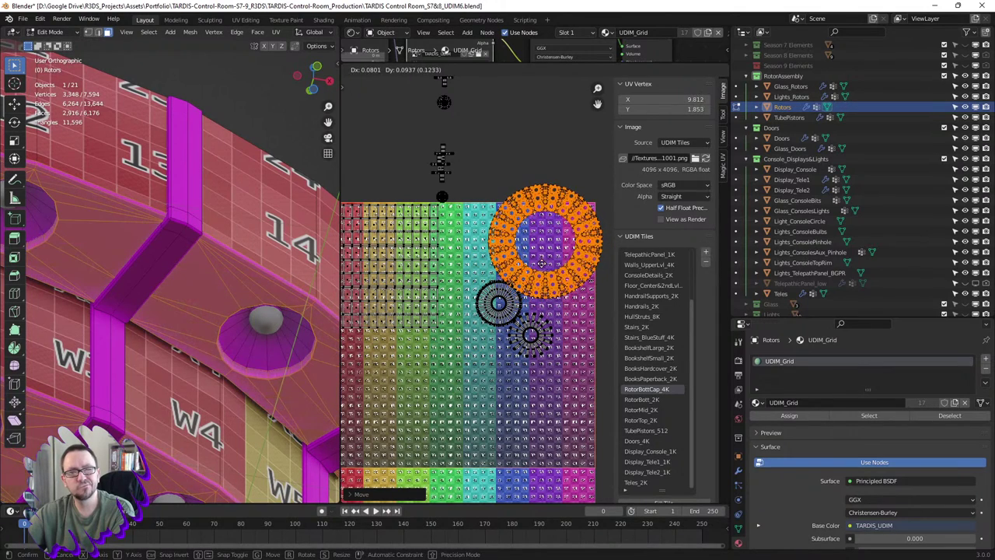
left_click(540, 253)
scroll(435, 285, "down", 3)
mouse_move(435, 284)
middle_mouse_down()
mouse_move(467, 264)
mouse_move(450, 290)
middle_mouse_up()
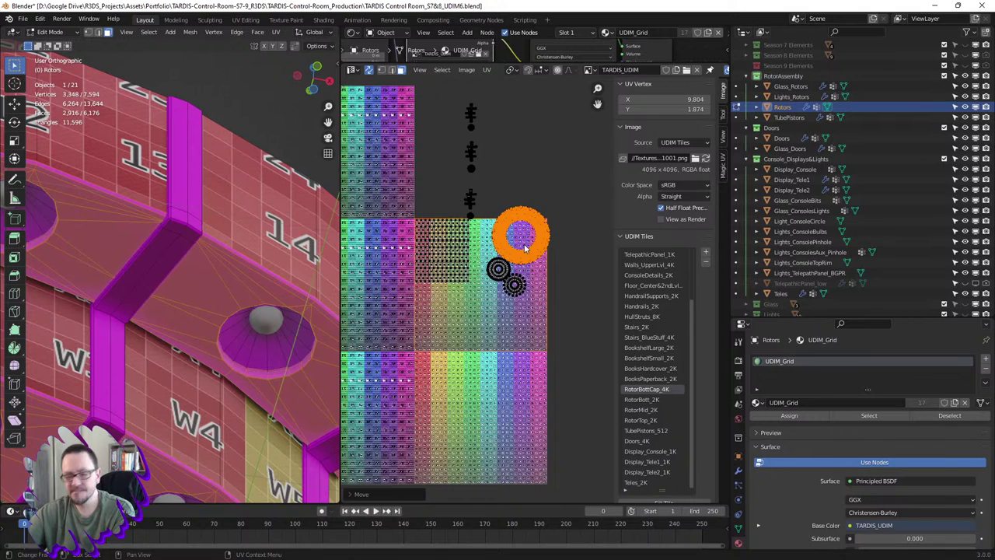
scroll(526, 247, "up", 2)
key("g")
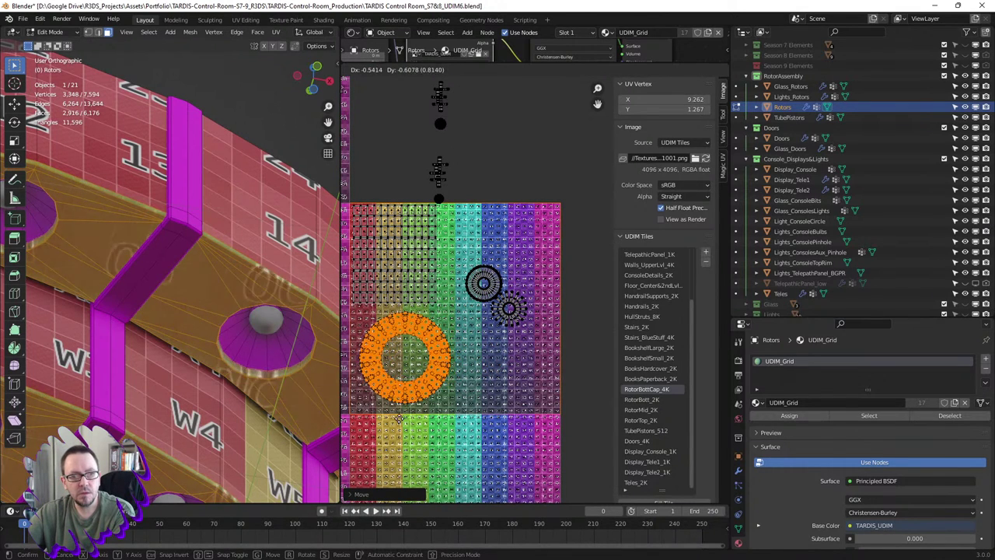
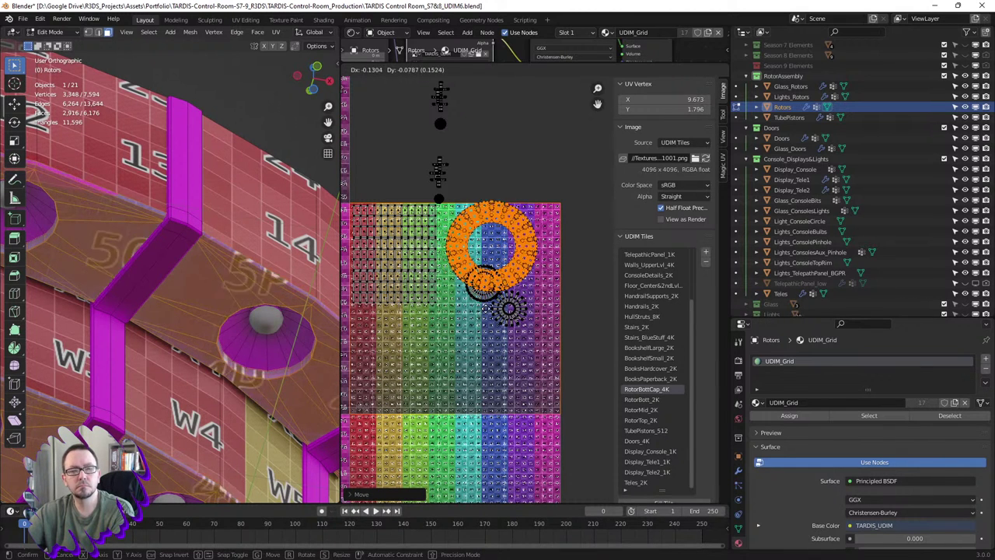
- Confirm the ring island's placement, then clear the UV selection
left_click(449, 420)
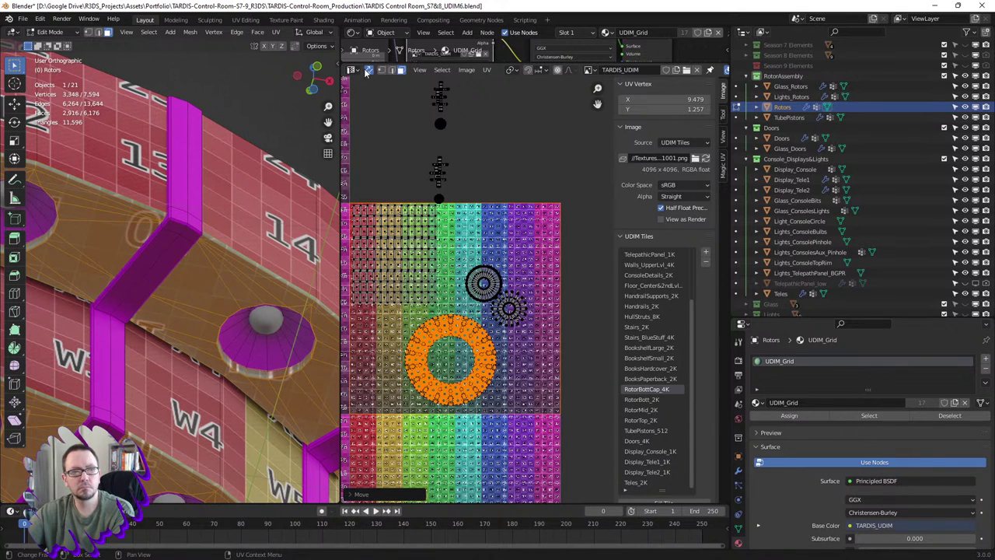
scroll(498, 334, "down", 2)
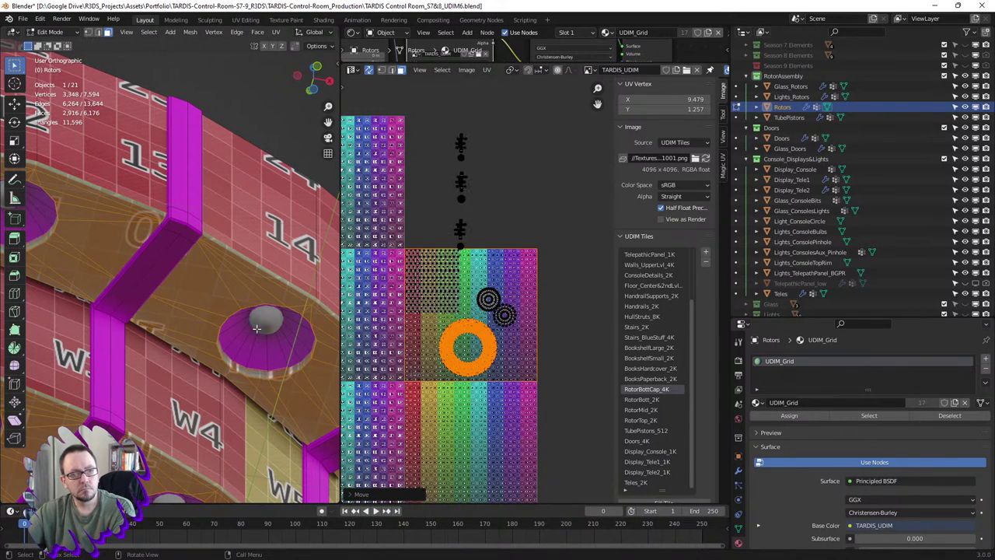
scroll(256, 328, "down", 3)
scroll(256, 340, "up", 1)
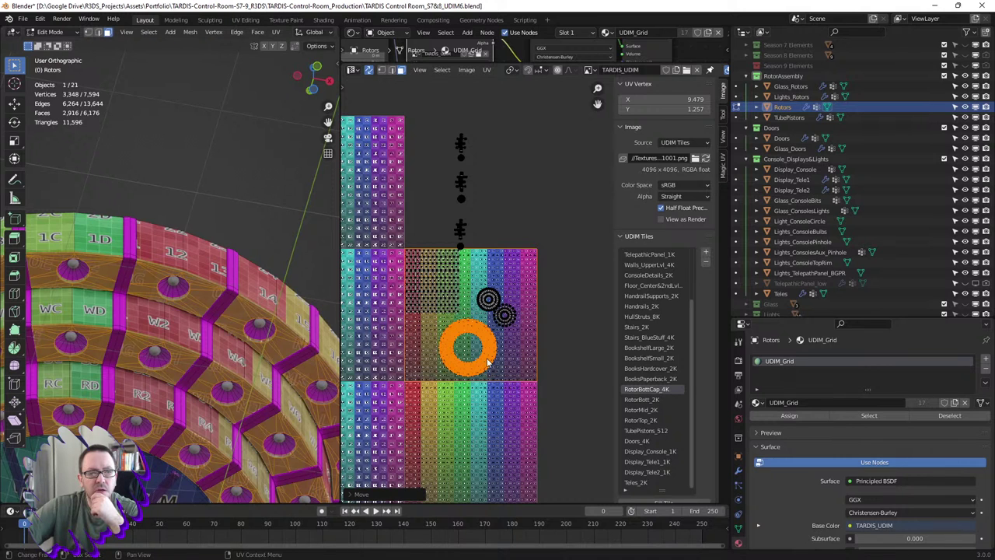
scroll(489, 362, "up", 1)
scroll(479, 351, "up", 1)
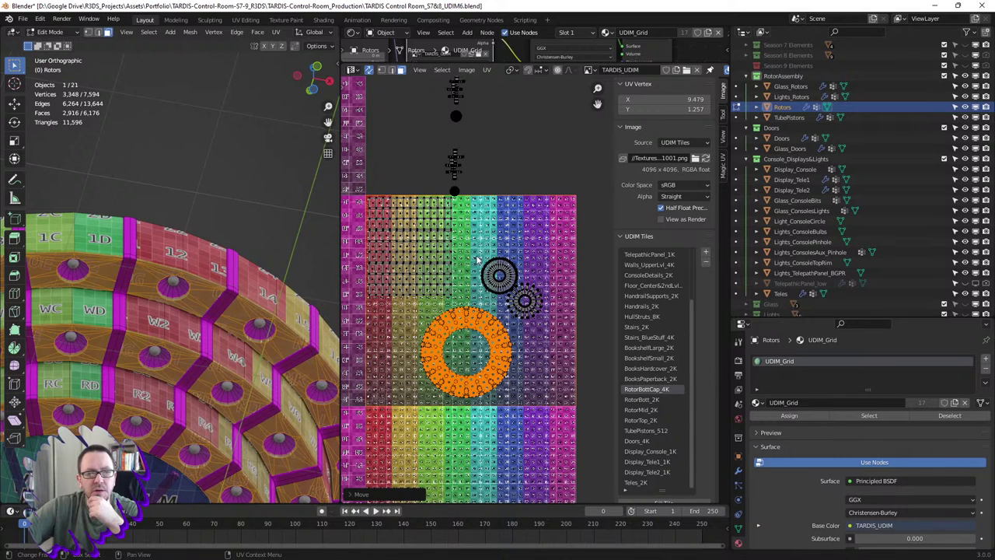
left_click(499, 270)
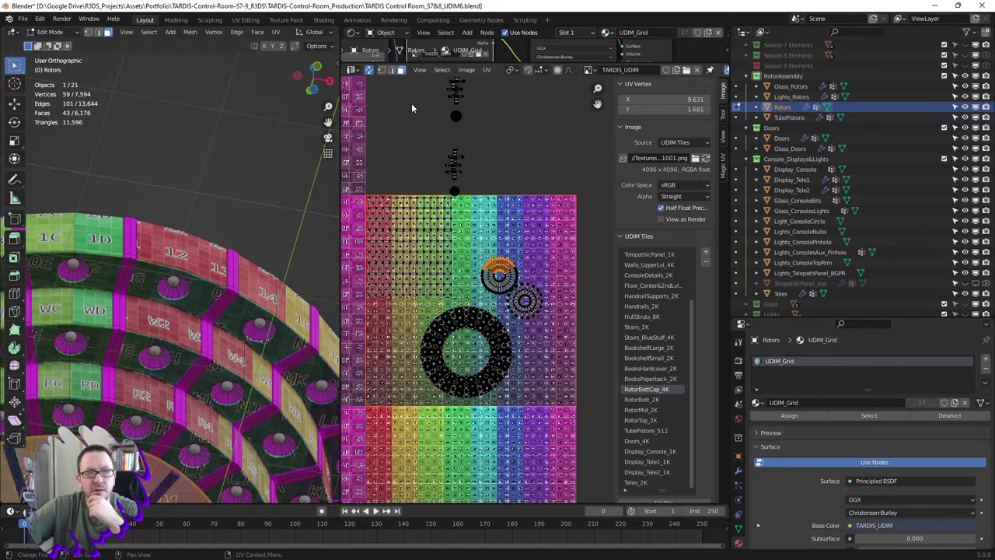
key("alt+a")
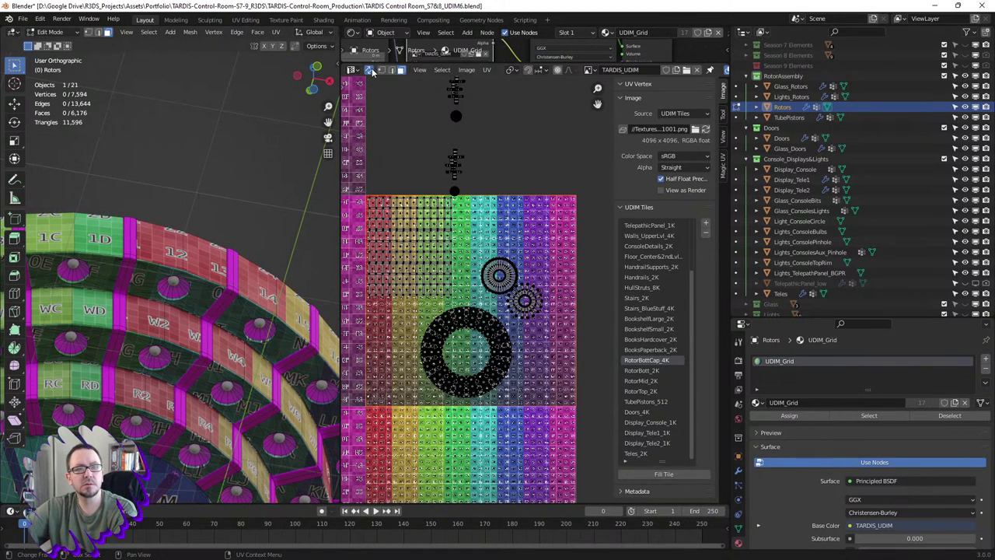
- Enable UV Sync Selection and move the small ring island onto the large ring's centre
left_click(373, 71)
key("a")
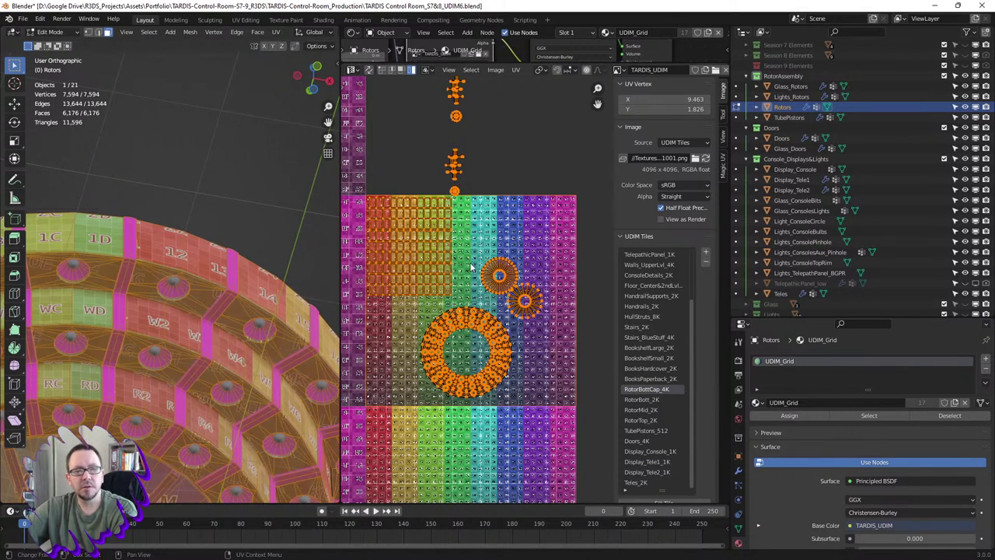
left_click(500, 276)
scroll(497, 280, "up", 3)
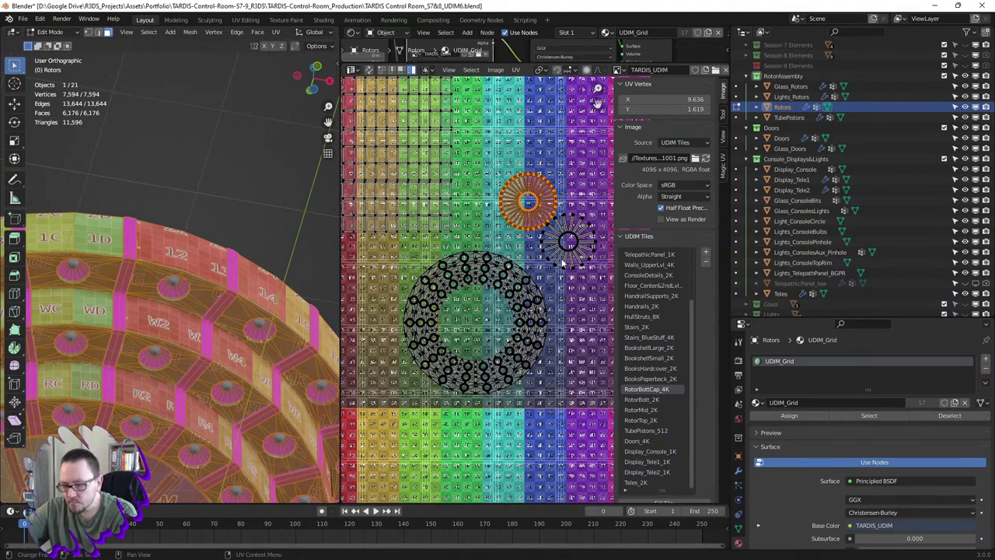
key("g")
left_click(510, 382)
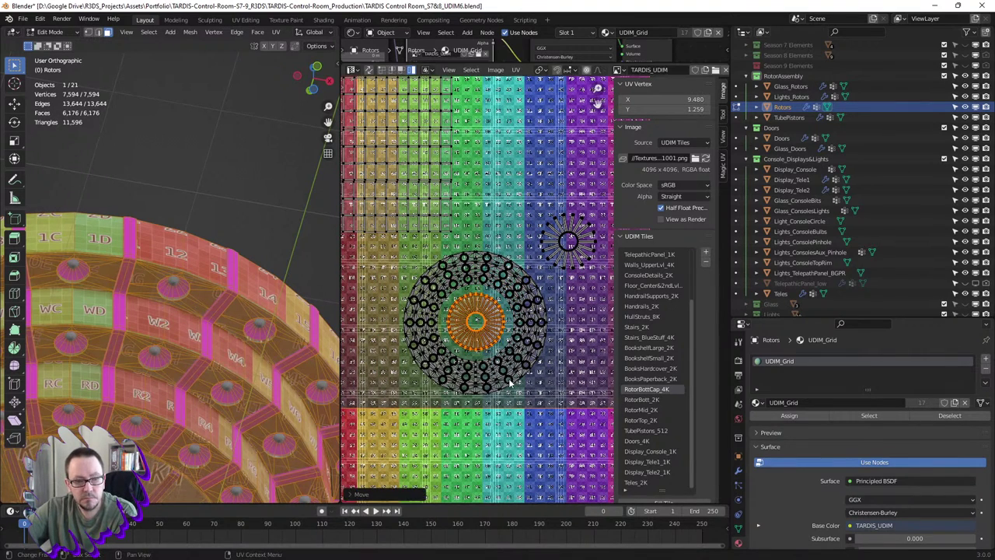
scroll(170, 270, "up", 3)
scroll(170, 271, "up", 3)
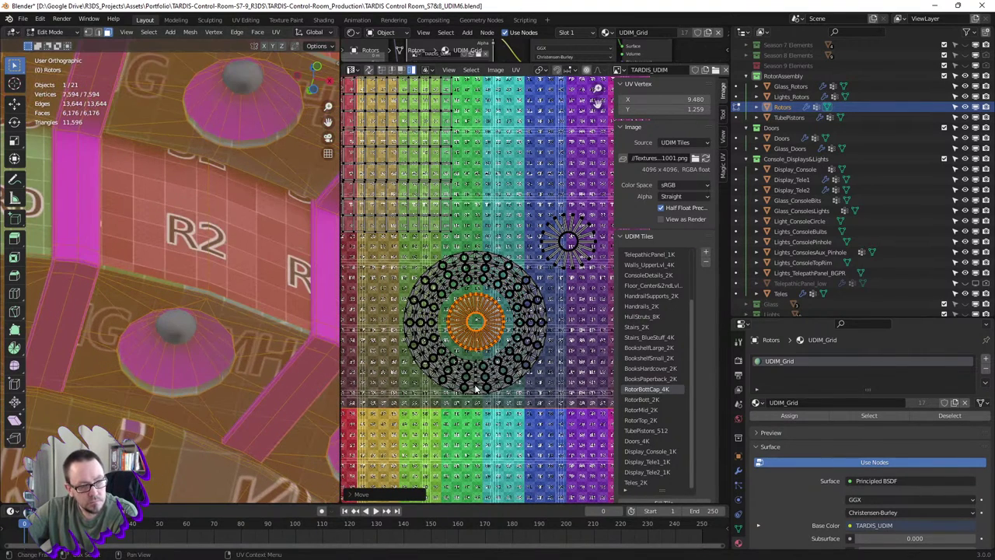
- Scale up the small ring island, then rescale and nudge it inside the large ring
key("s")
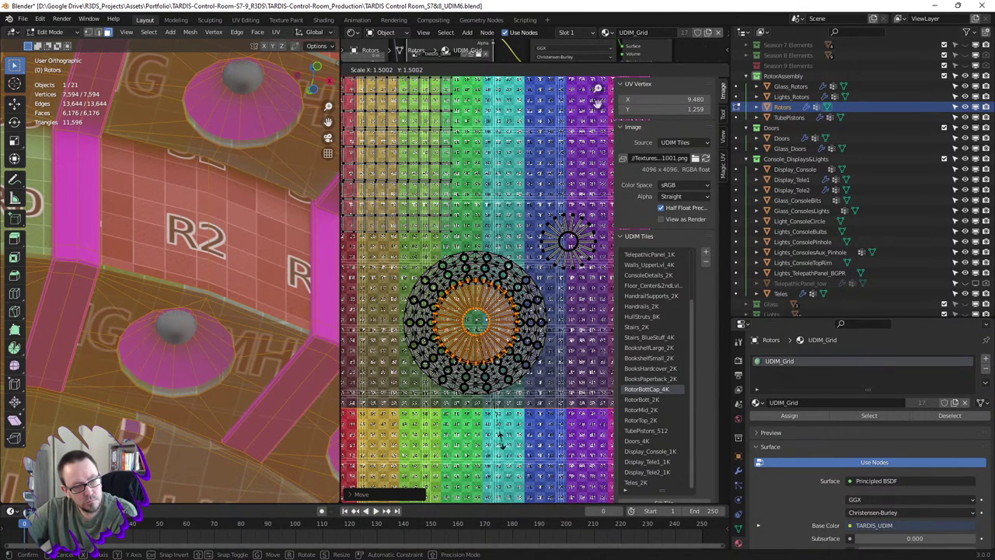
left_click(500, 435)
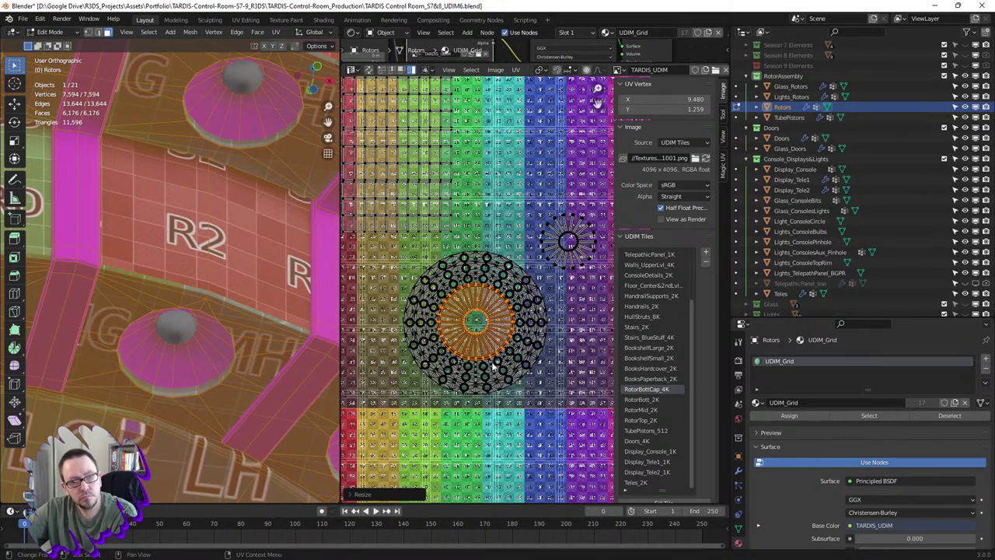
scroll(484, 310, "up", 5)
key("s")
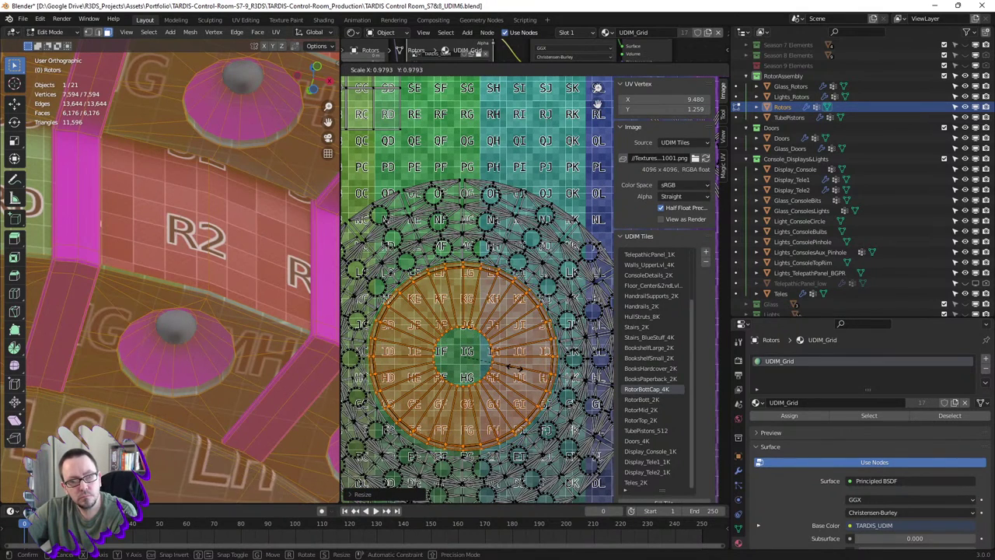
left_click(517, 370)
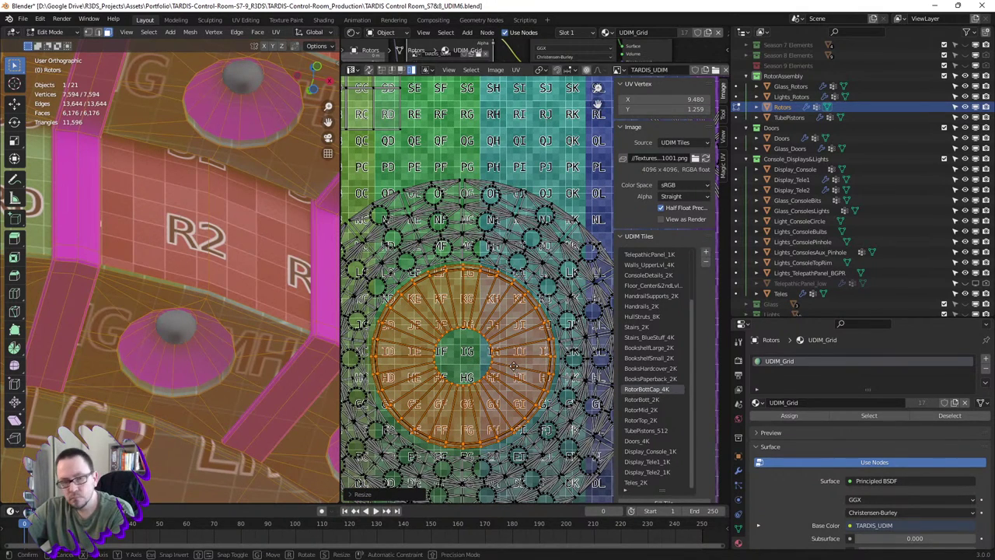
key("g")
left_click(515, 372)
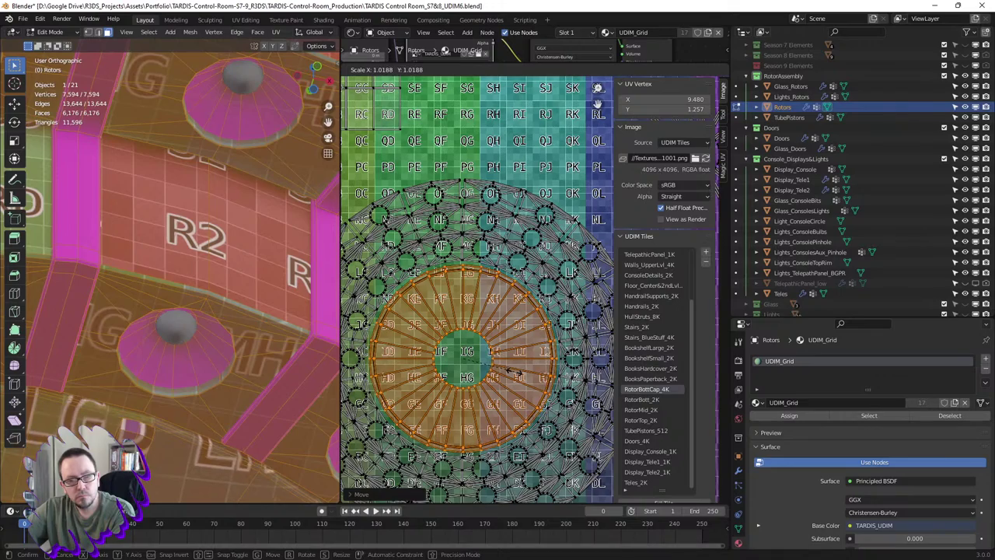
left_click(516, 377)
scroll(528, 270, "up", 5)
scroll(529, 270, "up", 3)
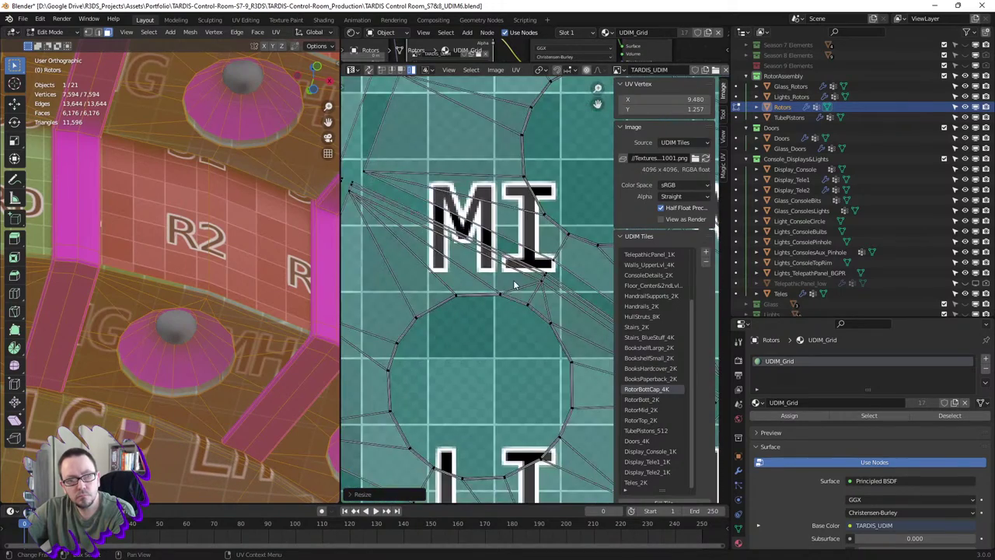
scroll(461, 394, "down", 7)
scroll(461, 394, "down", 3)
scroll(461, 395, "up", 1)
scroll(465, 393, "up", 2)
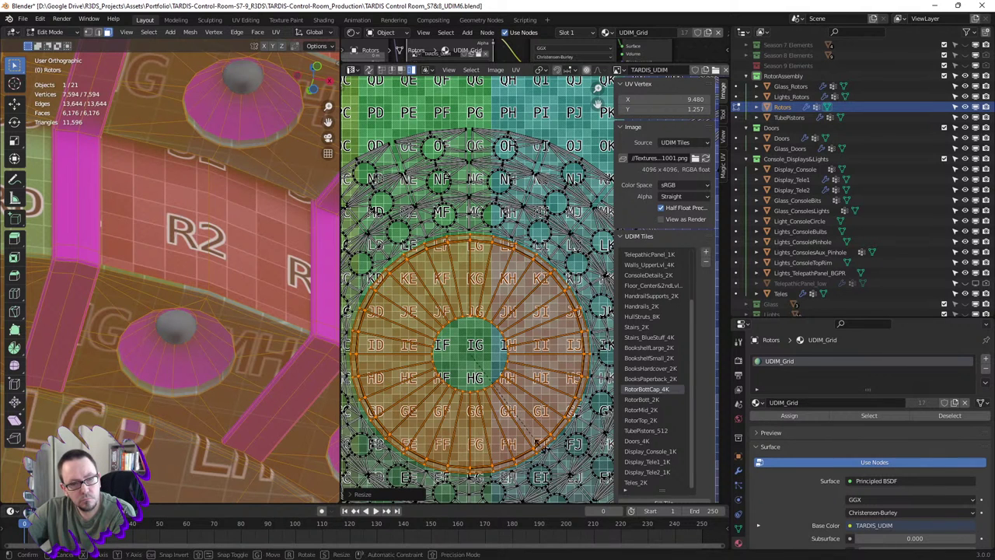
- Fine-tune the ring island's scale so it fits snugly around the central circle
key("s")
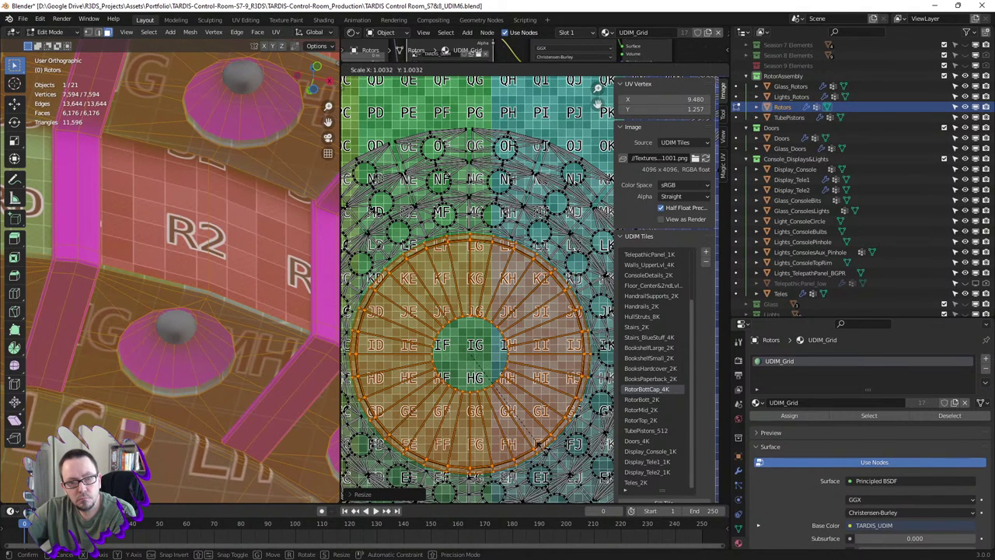
left_click(545, 455)
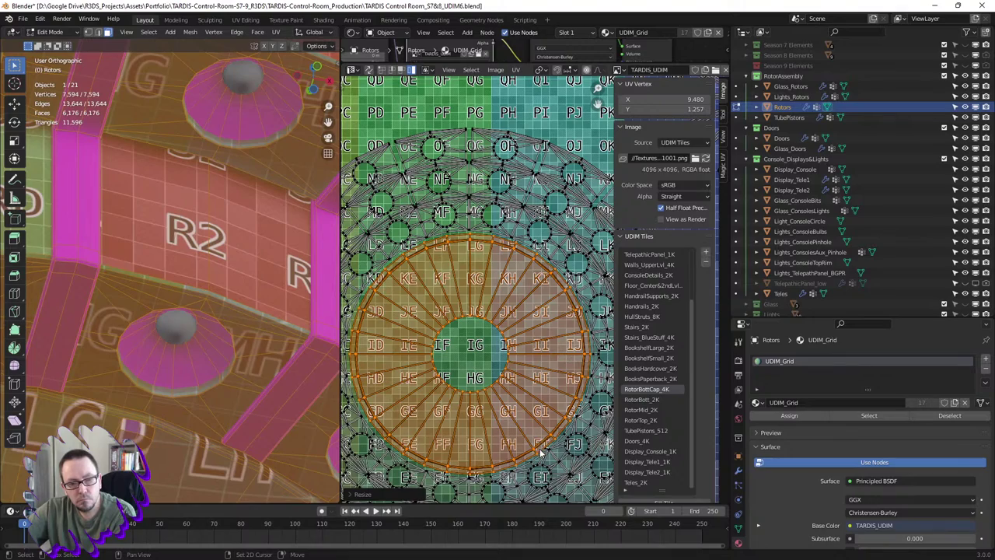
scroll(542, 453, "up", 5)
scroll(540, 453, "down", 6)
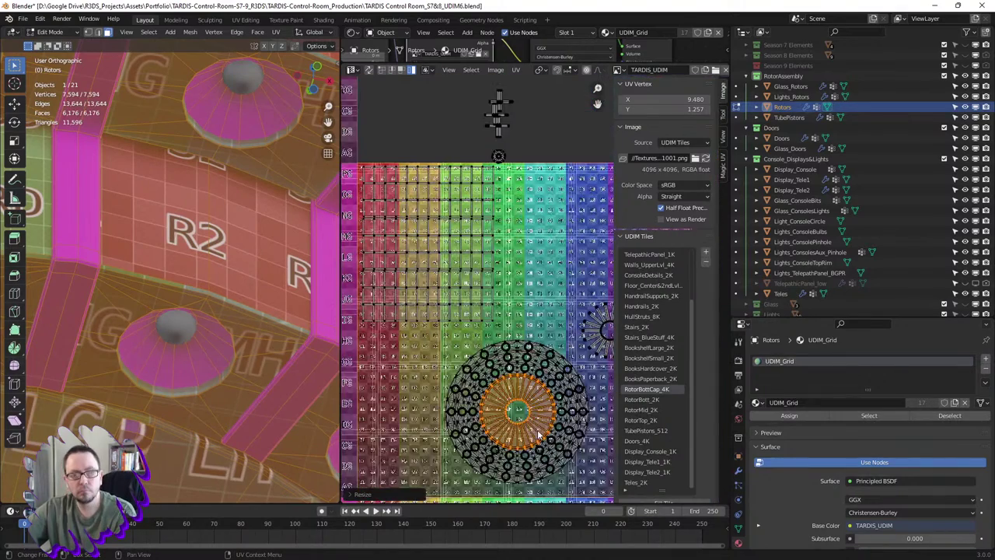
- Move the next small circular island down, then pan up to the empty tiles
left_click(544, 276)
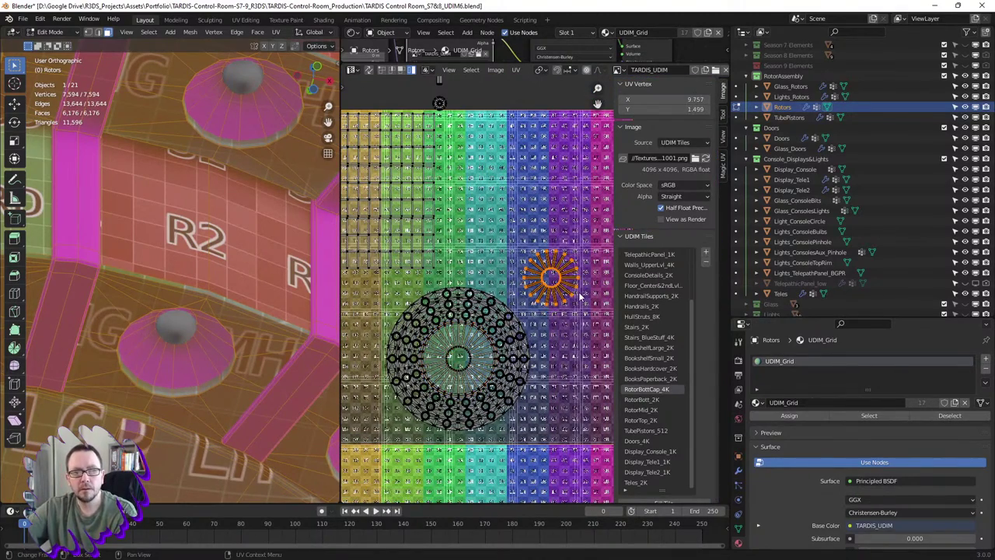
key("g")
left_click(569, 399)
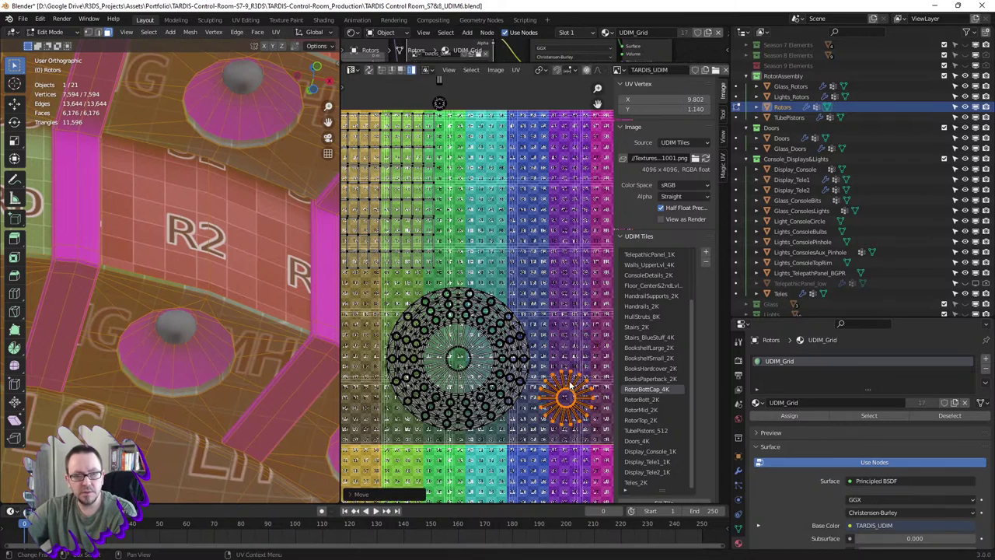
scroll(482, 335, "down", 2)
middle_click_drag(472, 322, 511, 304)
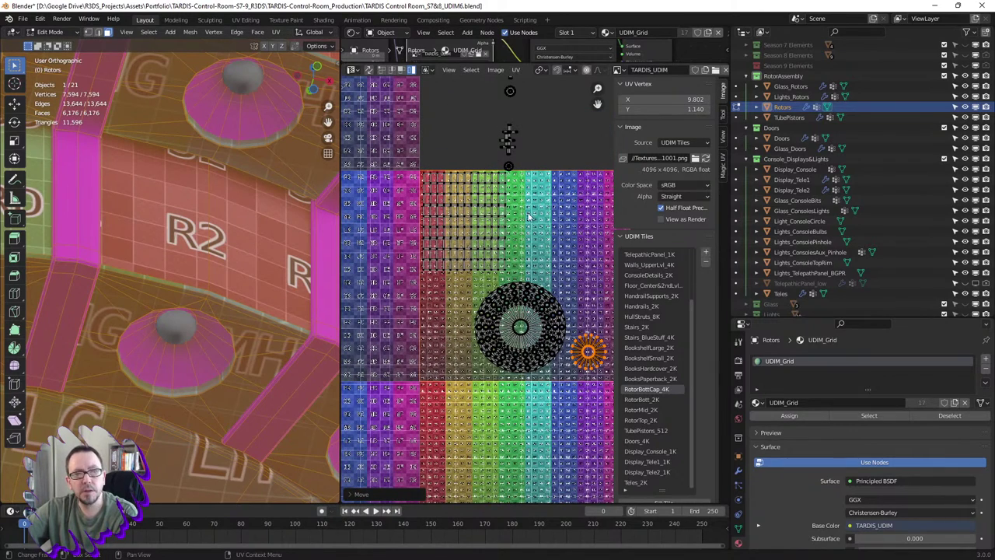
scroll(512, 130, "up", 2)
scroll(512, 130, "down", 1)
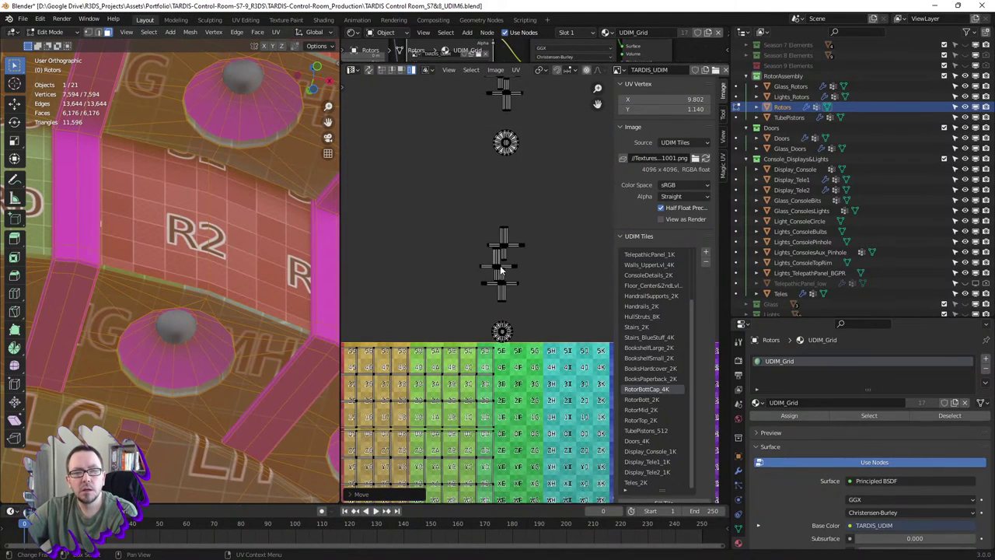
scroll(492, 170, "down", 1)
- Gather the three small circle islands side by side above the grid
left_click_drag(488, 135, 523, 166)
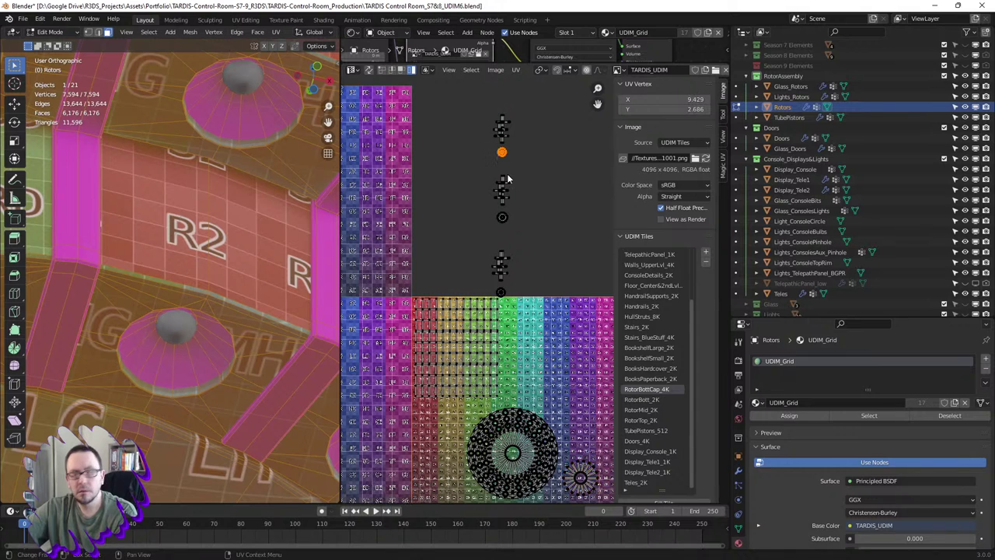
key("g")
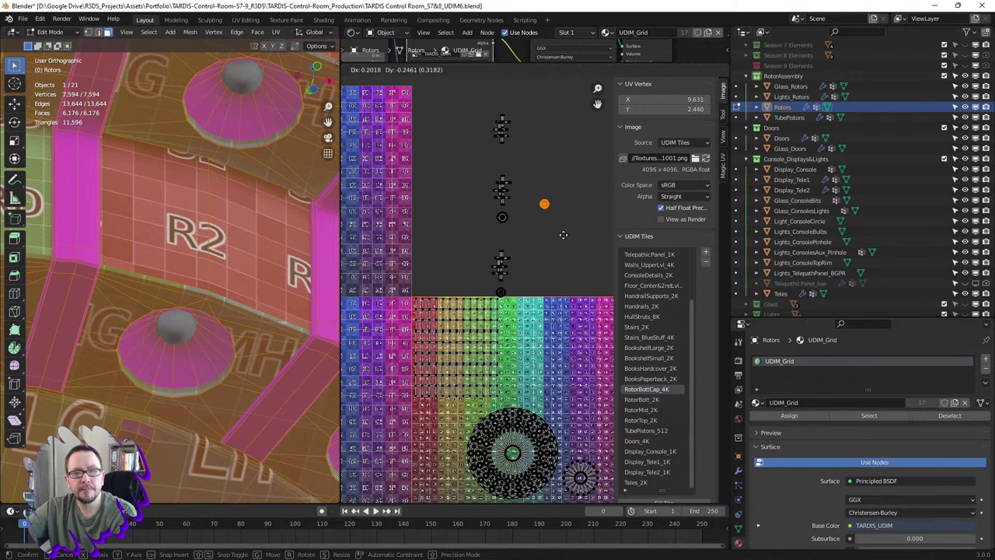
left_click(557, 218)
scroll(513, 217, "up", 3)
scroll(513, 217, "up", 1)
left_click_drag(456, 189, 563, 255)
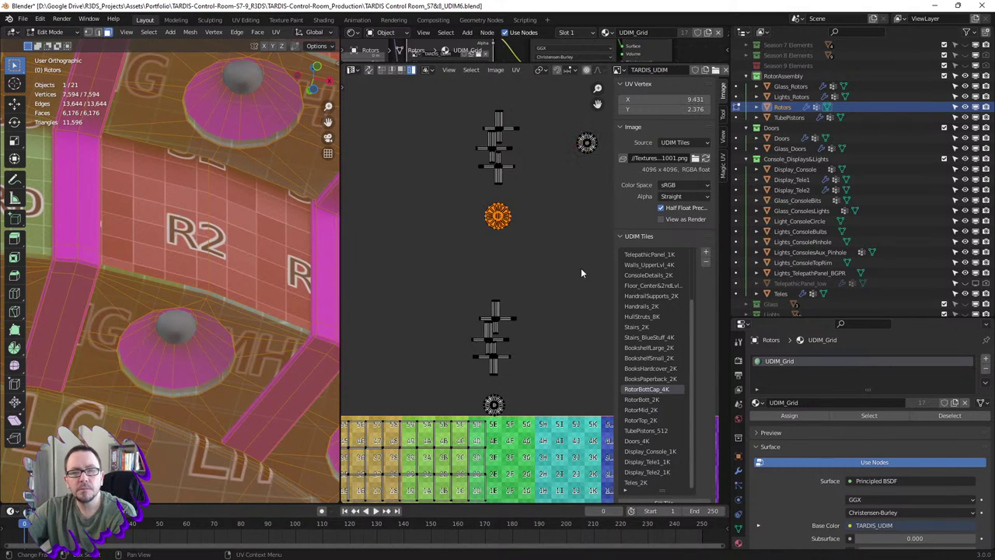
key("g")
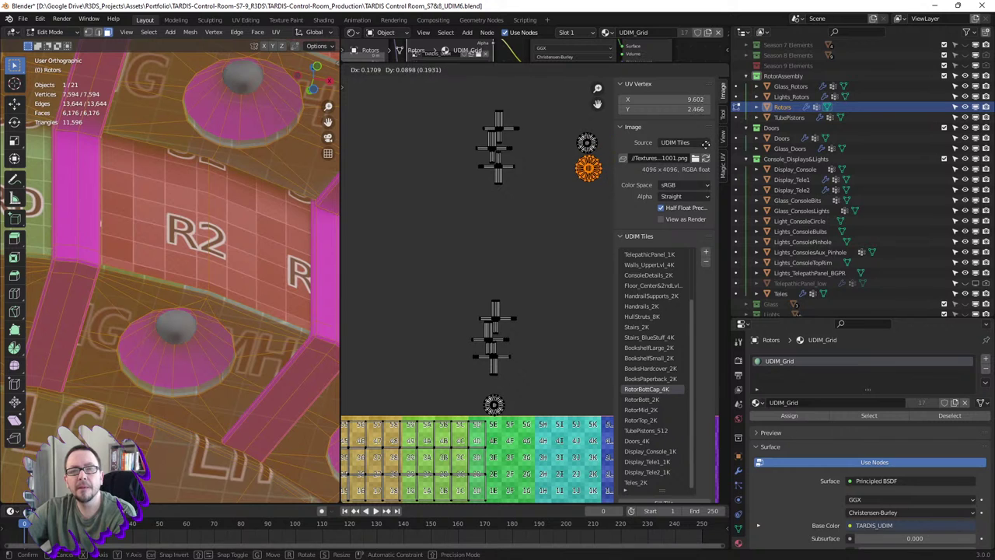
left_click(706, 144)
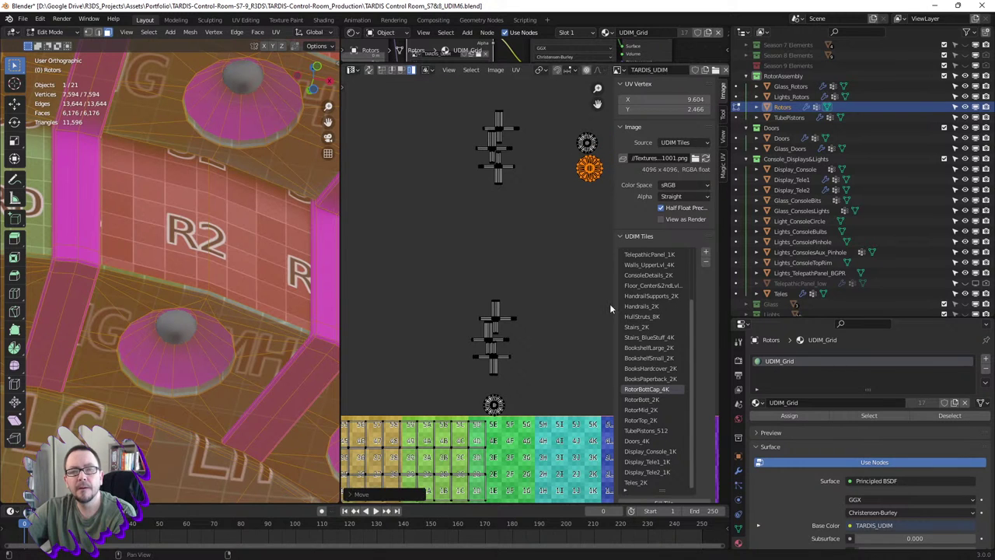
left_click(494, 405)
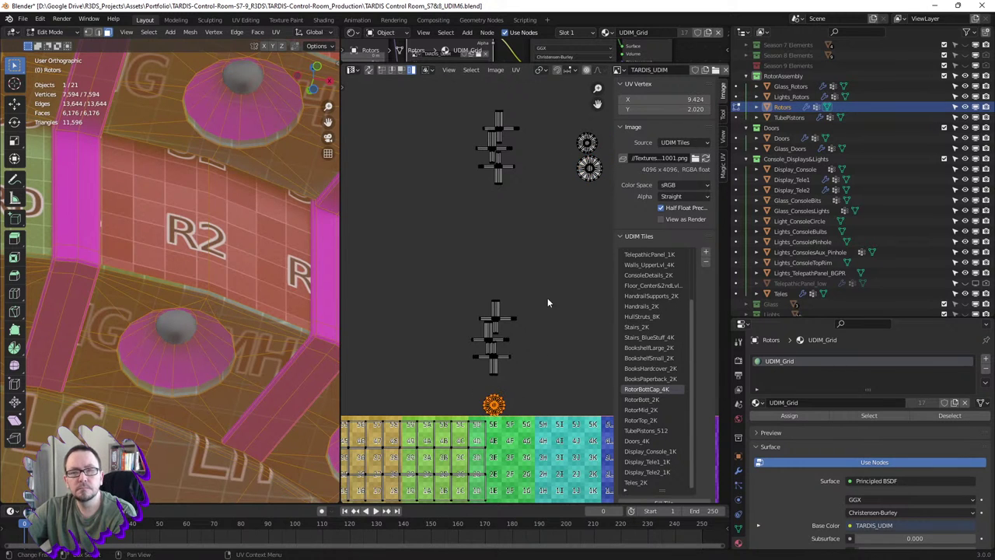
key("g")
left_click(591, 120)
scroll(498, 266, "up", 2)
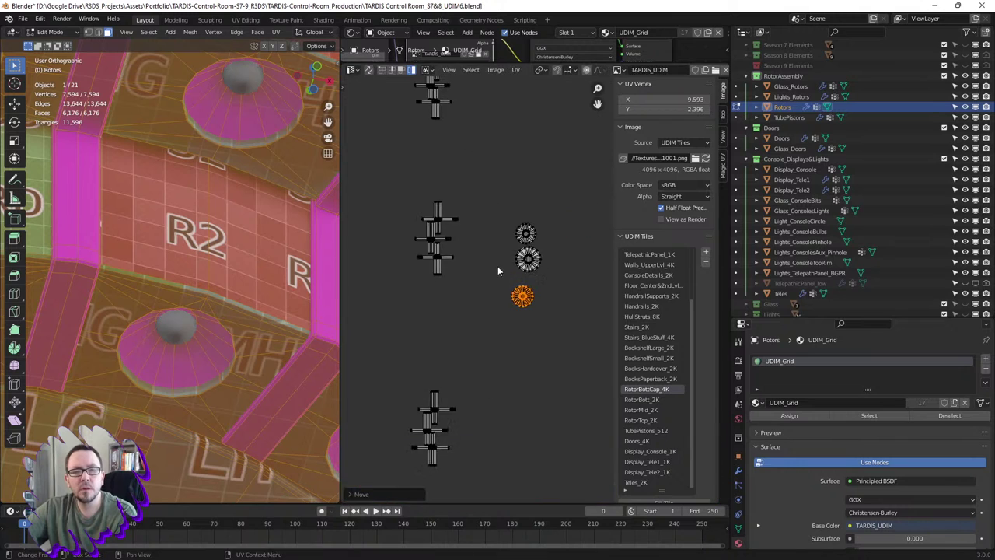
scroll(485, 228, "up", 2)
- Shrink the middle circle island and place it just below the top circle
left_click_drag(446, 204, 572, 269)
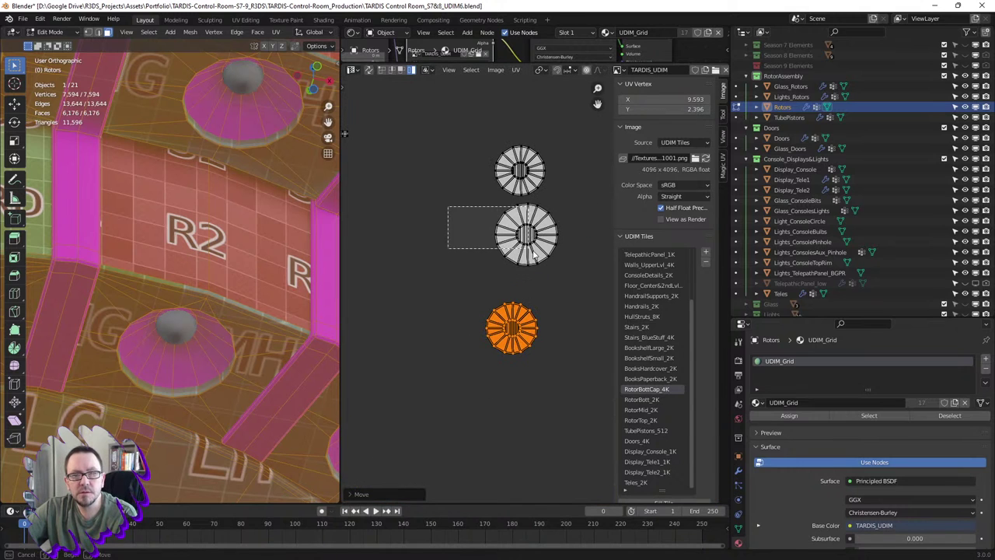
key("s")
left_click(561, 301)
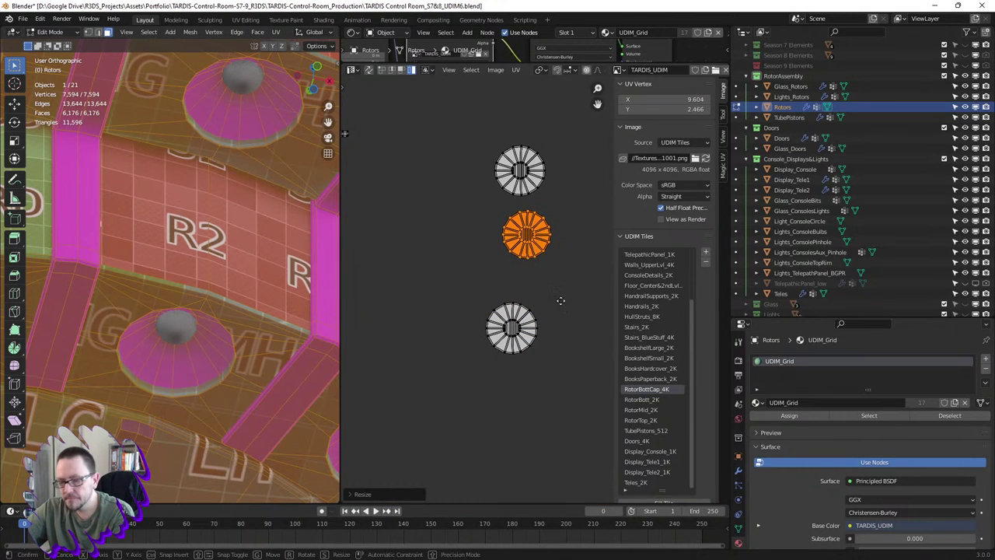
key("g")
left_click(553, 235)
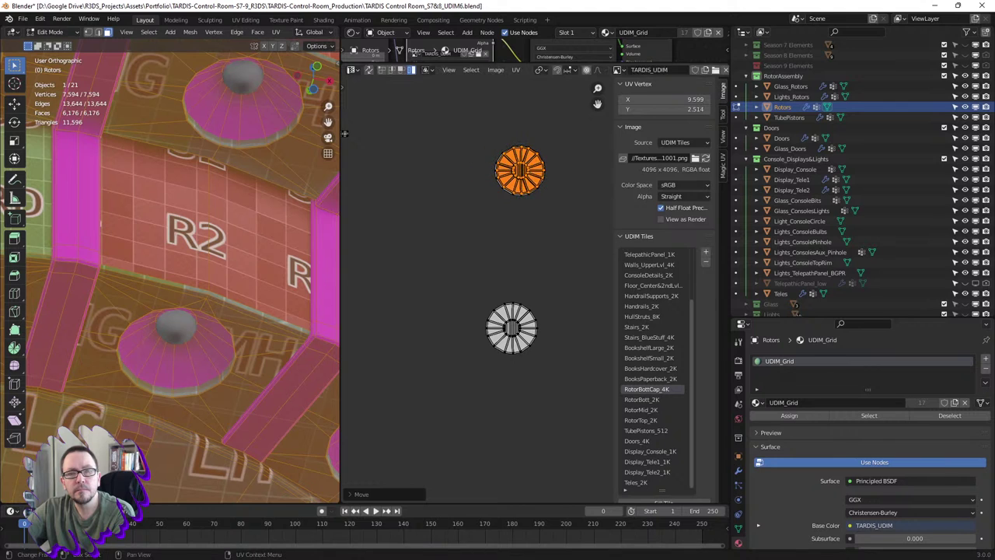
key("s")
left_click(555, 244)
key("g")
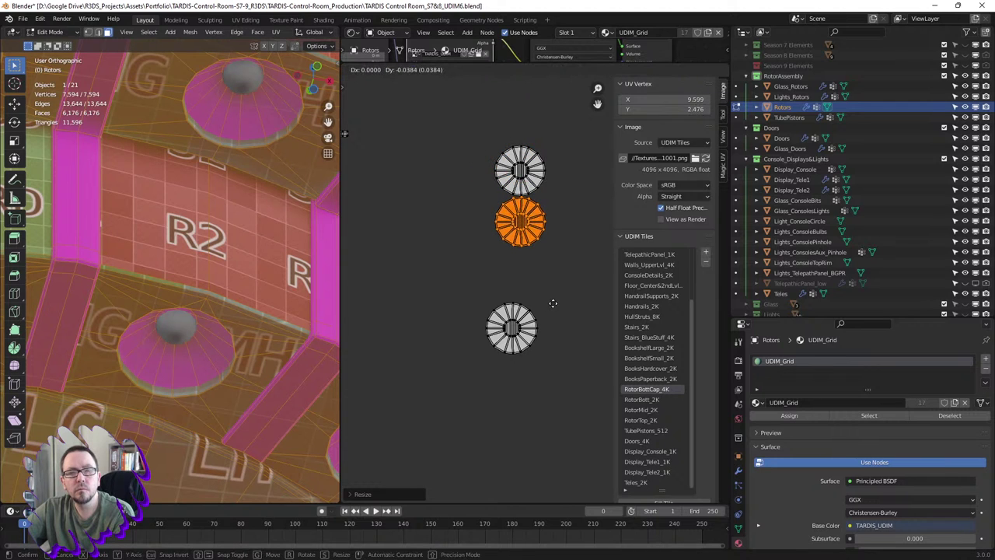
left_click(552, 305)
- Stack the lower circle under the other two and select all three circle islands
left_click_drag(462, 271, 549, 386)
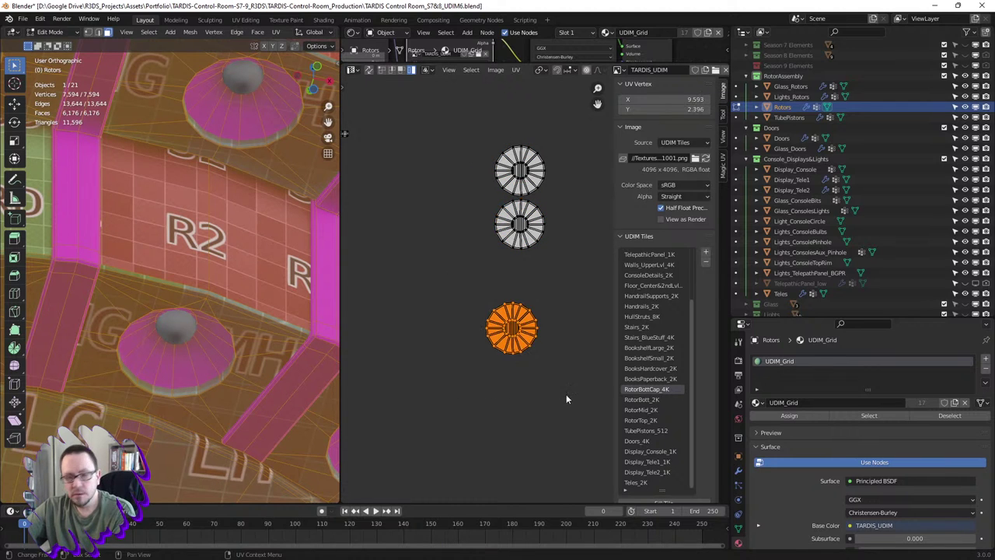
key("g")
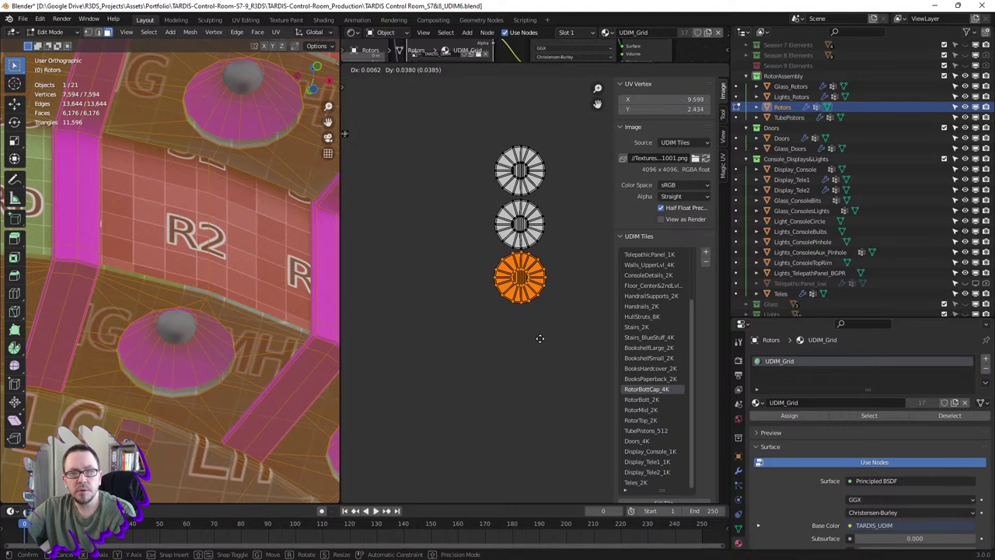
left_click(539, 342)
left_click_drag(461, 155, 602, 342)
scroll(516, 349, "down", 2)
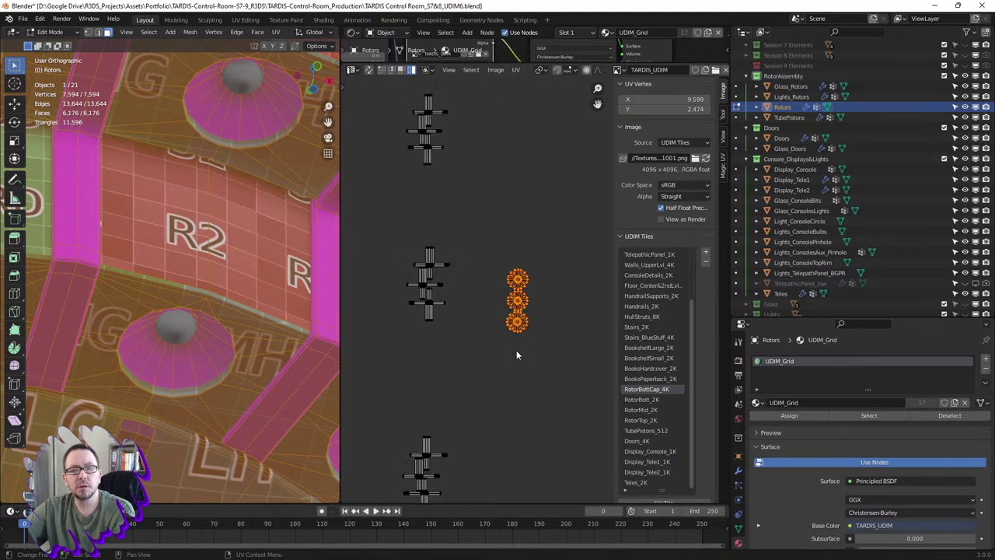
scroll(516, 350, "down", 2)
middle_click_drag(517, 355, 524, 227)
- Drop the three circle islands into the tile's lower right and reposition the top strip island
key("g")
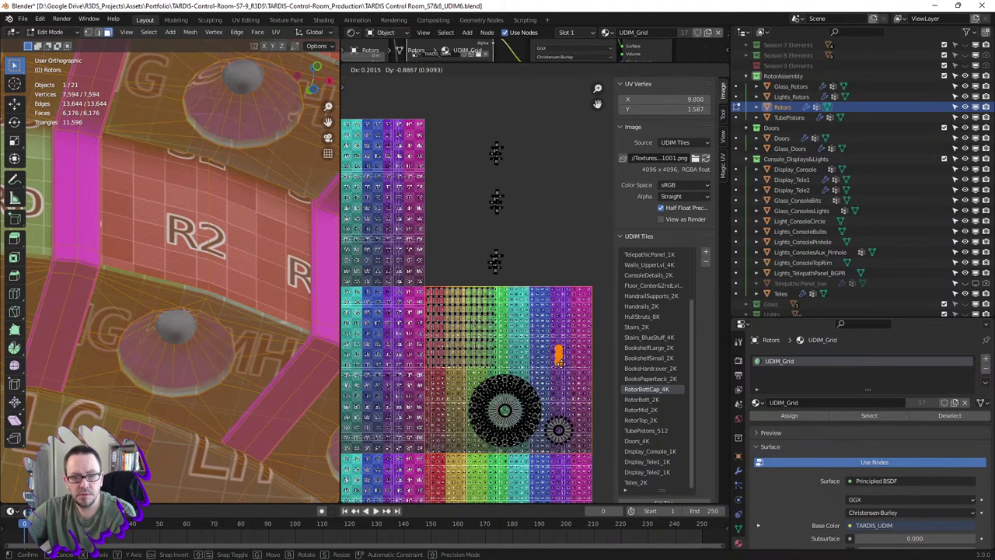
left_click(585, 420)
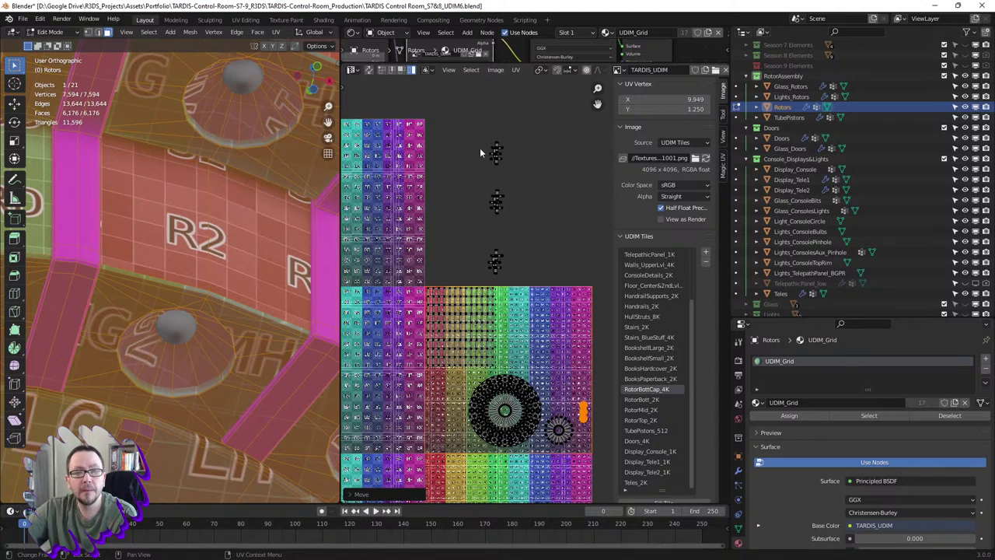
left_click_drag(482, 122, 538, 201)
left_click_drag(458, 108, 514, 172)
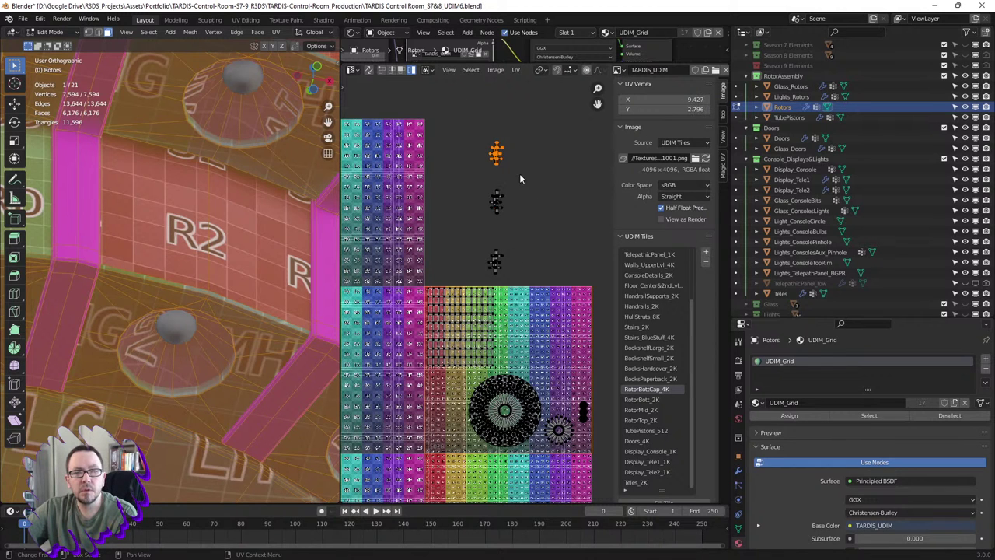
scroll(520, 179, "up", 4)
key("g")
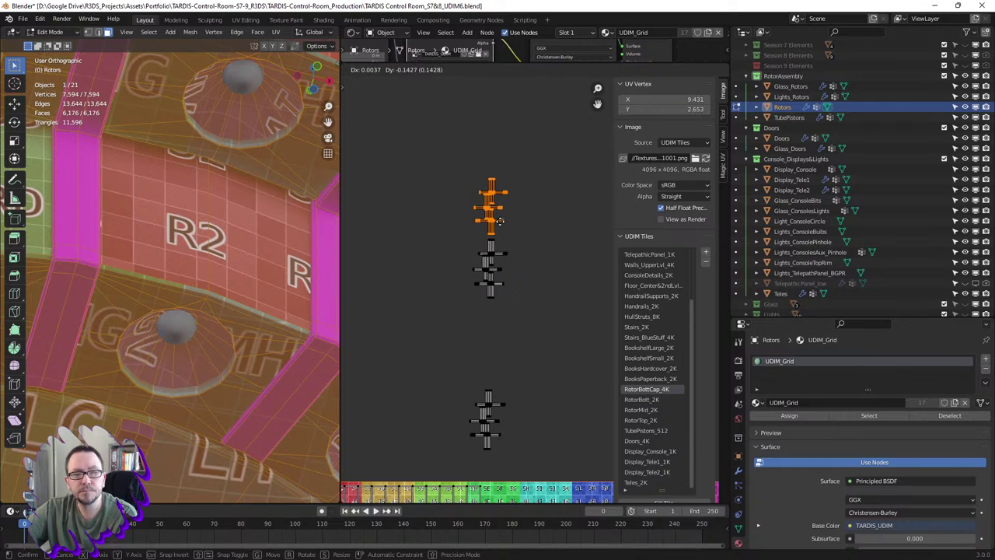
left_click(500, 221)
- Stack the three strip islands together and move them onto the tile's right side
left_click_drag(451, 196, 514, 339)
key("g")
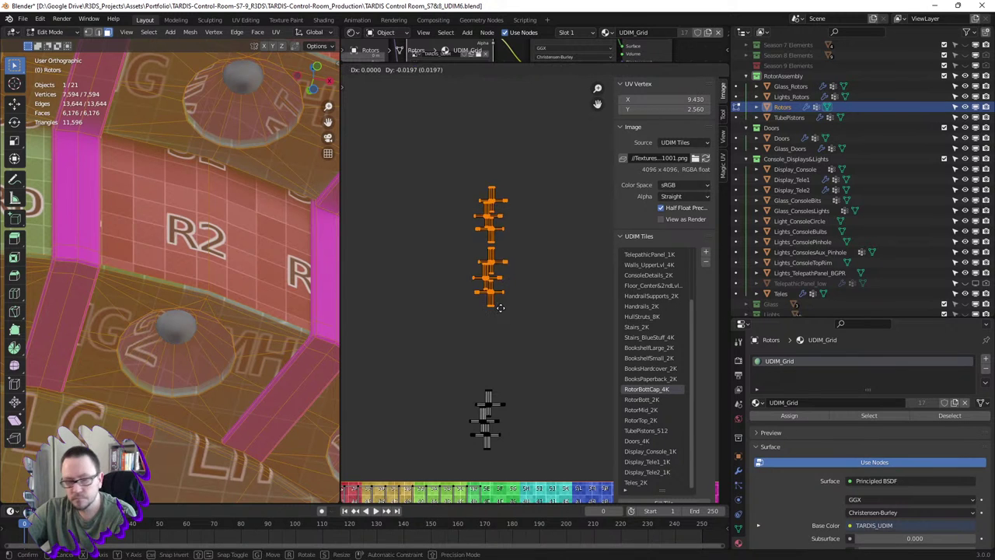
left_click(499, 417)
left_click_drag(429, 240, 523, 453)
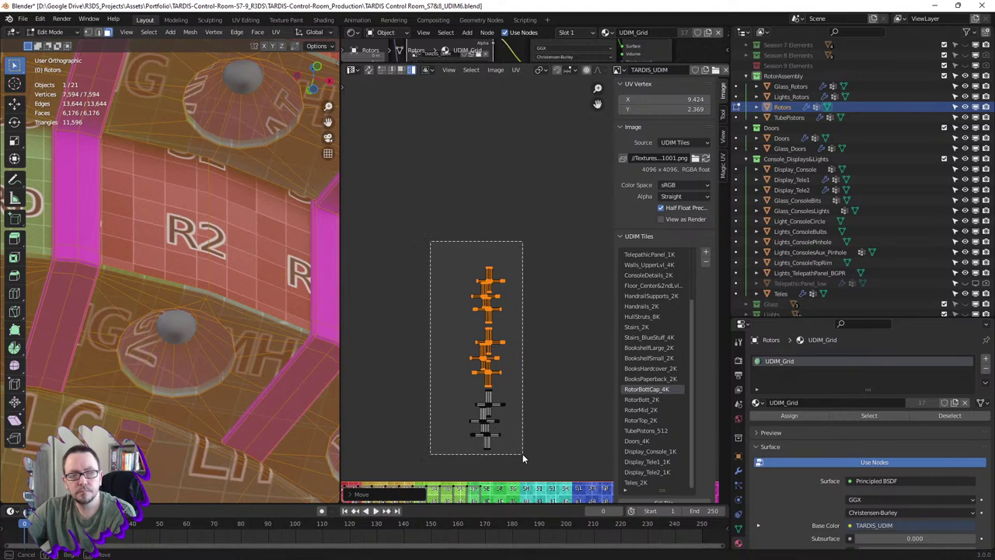
scroll(522, 454, "down", 3)
middle_click_drag(522, 436, 463, 209)
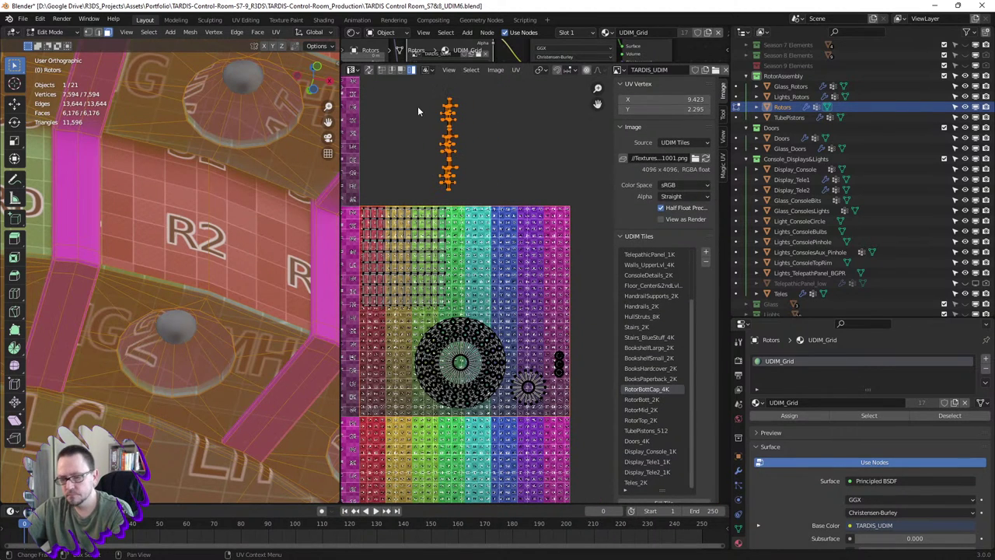
key("g")
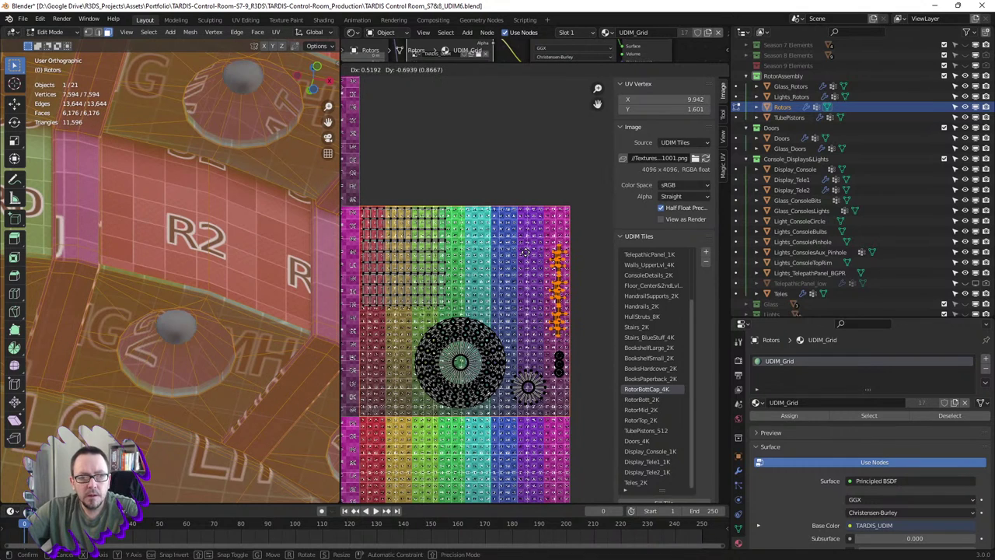
left_click(526, 252)
- Move the large circle island into the upper area of the tile
left_click_drag(404, 330, 486, 383)
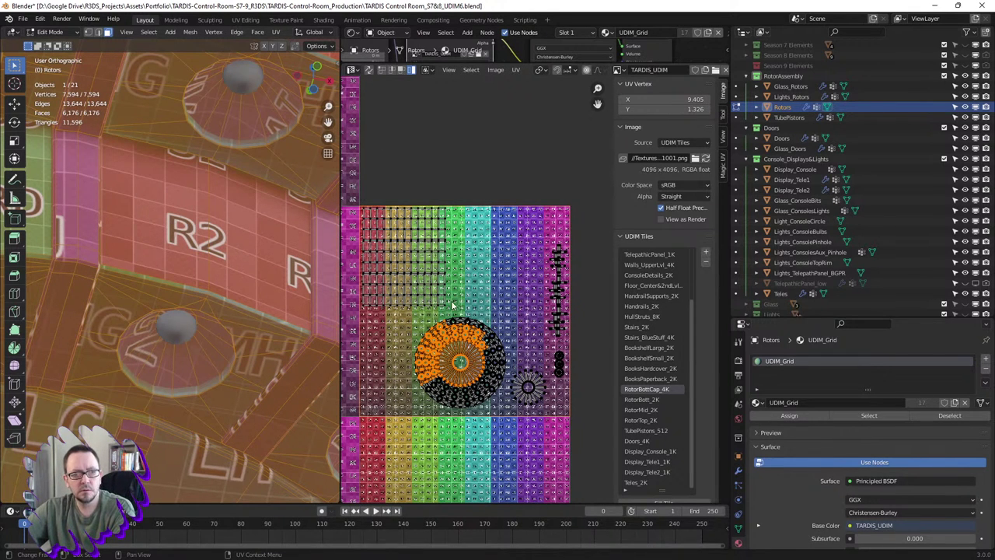
left_click_drag(403, 315, 509, 418)
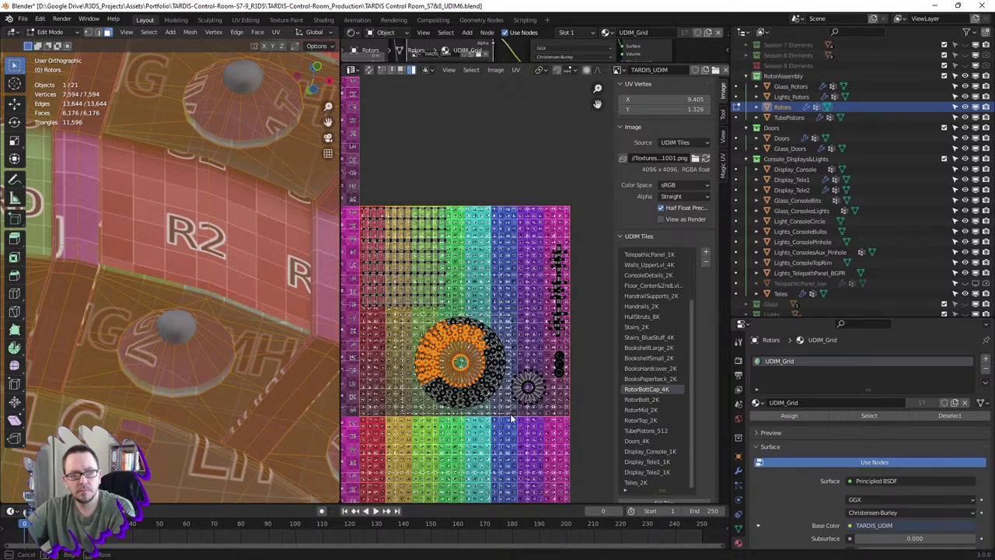
key("g")
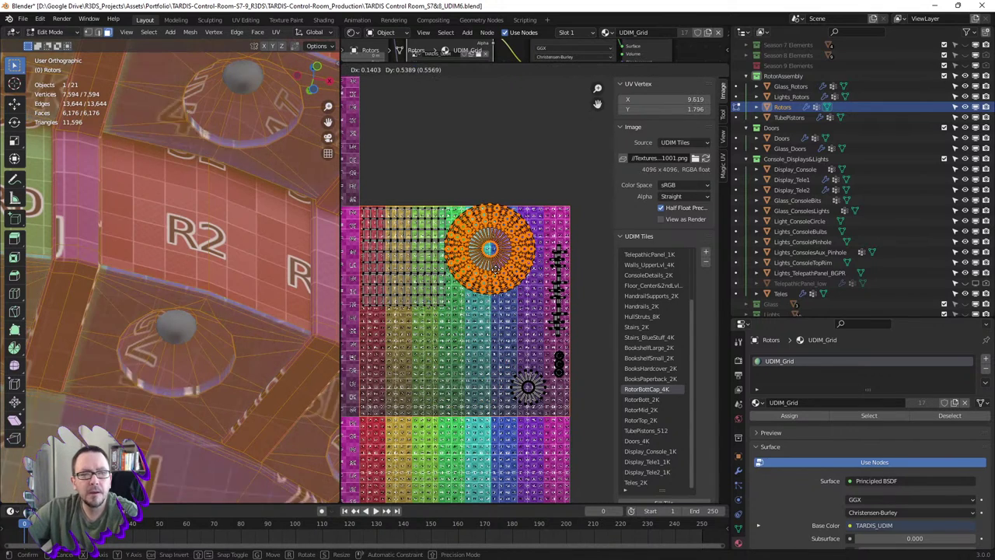
left_click(499, 271)
scroll(490, 226, "up", 5)
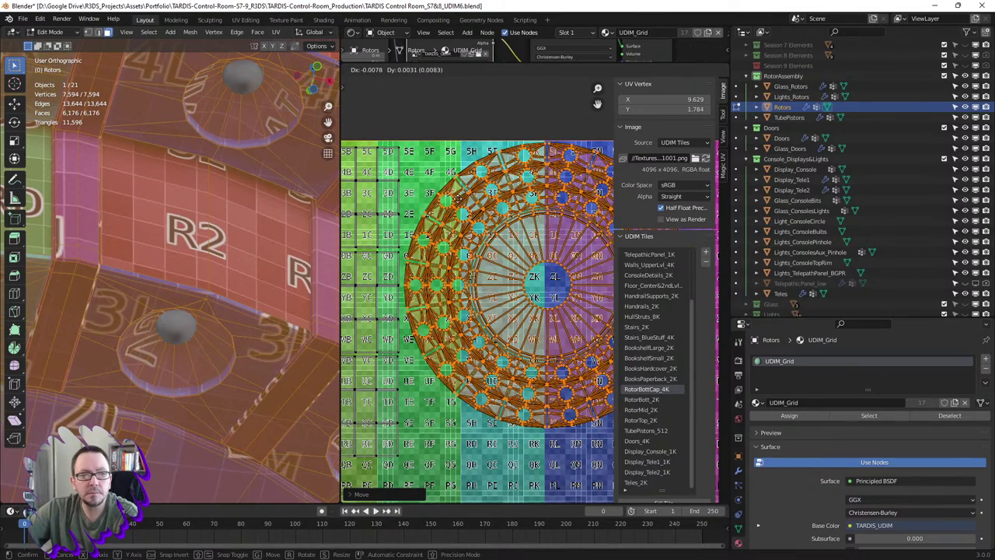
left_click(440, 204)
scroll(440, 204, "down", 3)
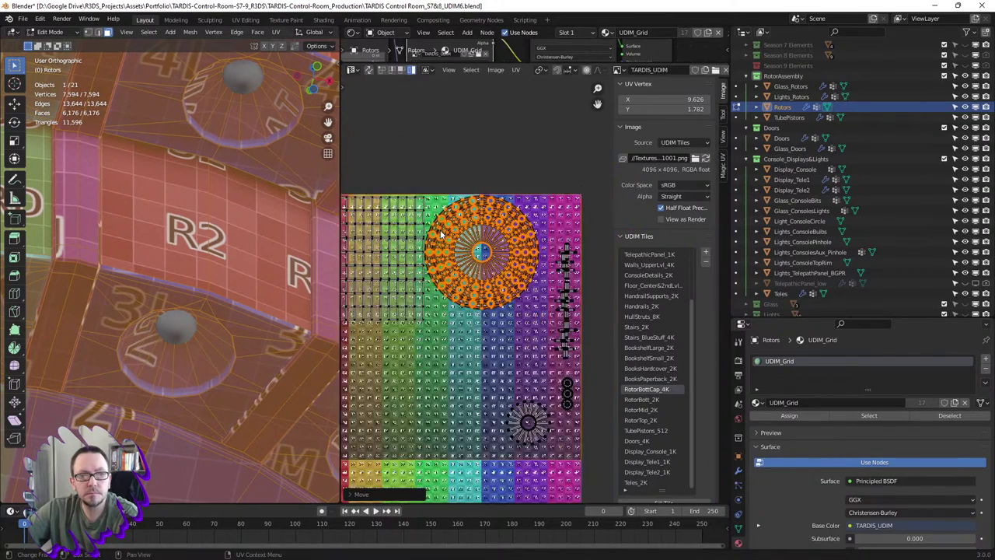
scroll(420, 234, "up", 2)
scroll(401, 218, "up", 3)
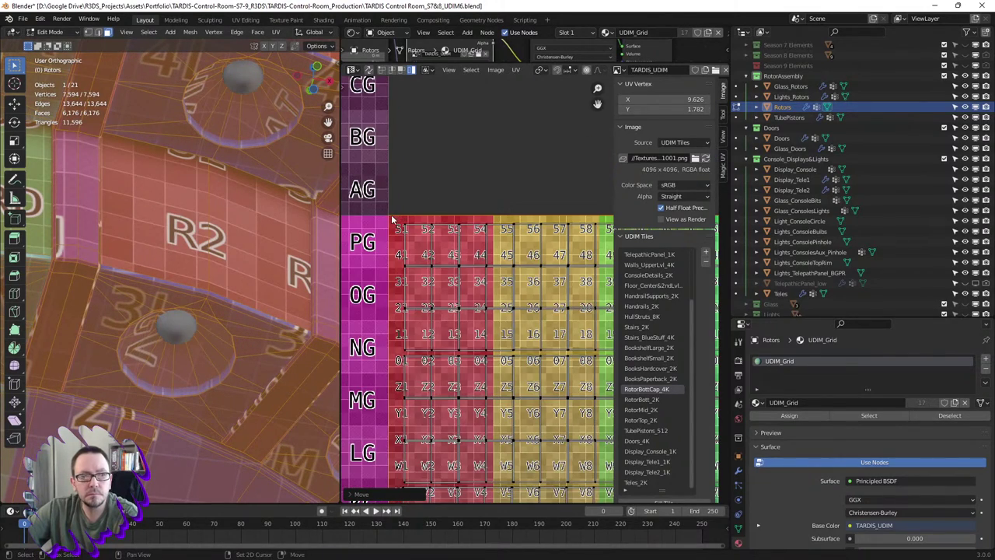
scroll(391, 220, "down", 3)
middle_click_drag(466, 327, 436, 280)
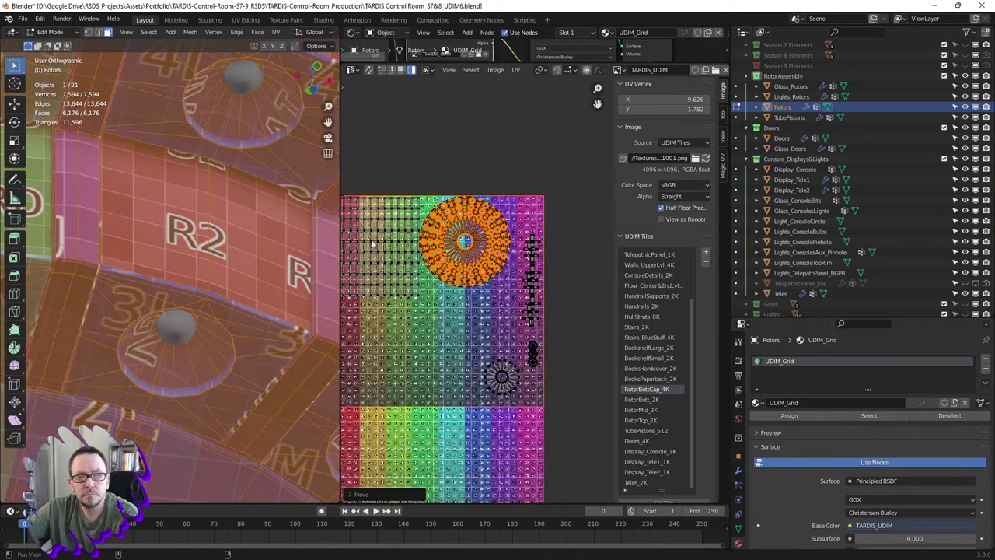
middle_click_drag(517, 311, 534, 300)
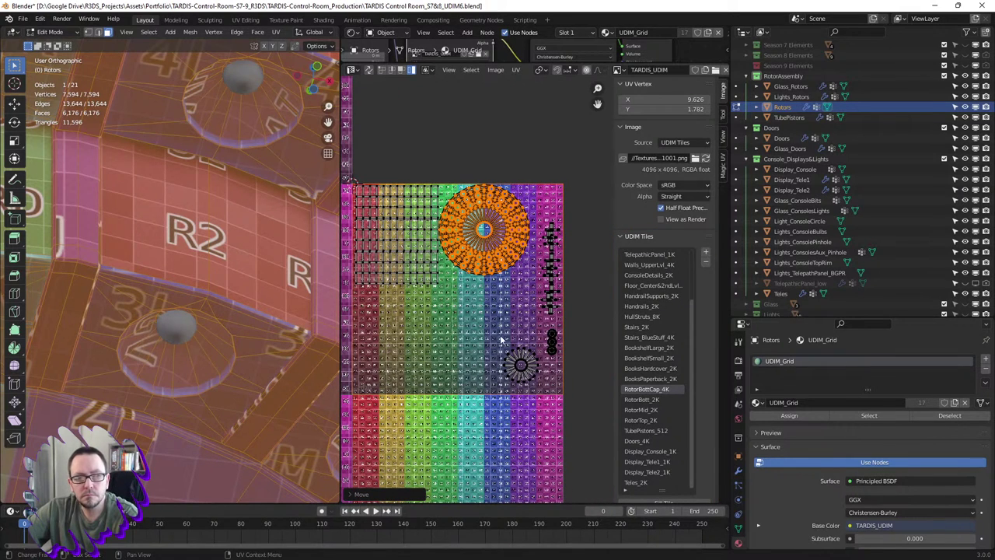
- Move the strip islands to the tile's left middle, rotate them 85° horizontal, and raise slightly
left_click_drag(542, 210, 579, 317)
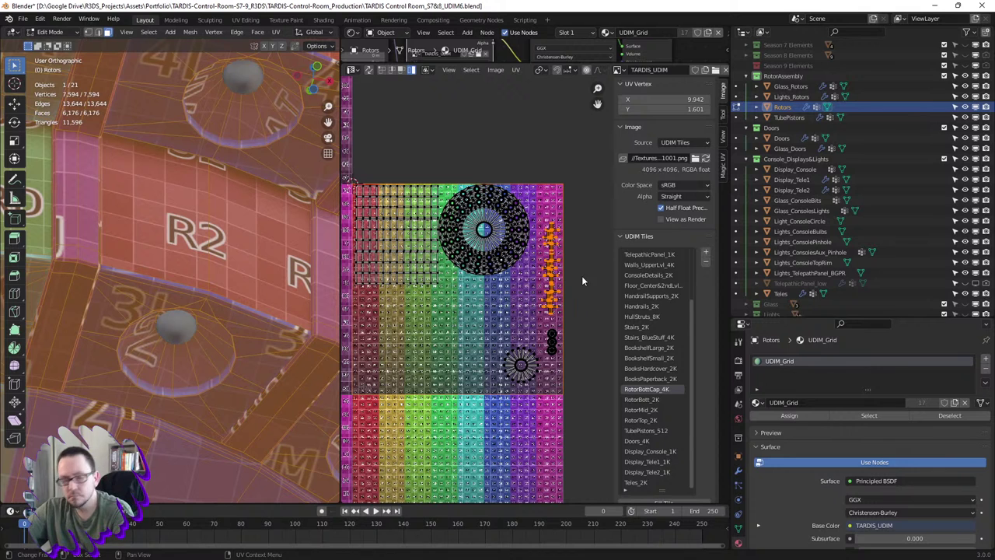
key("g")
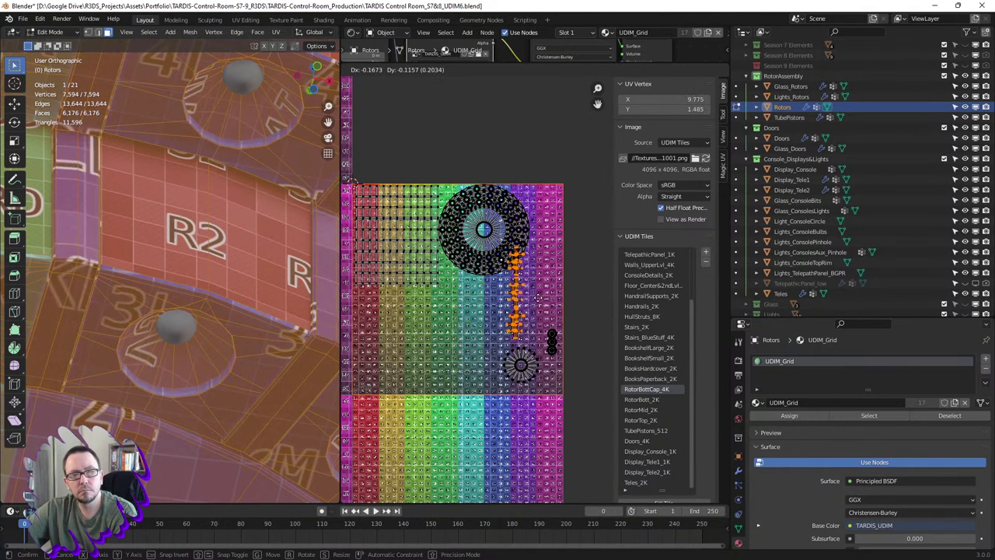
left_click(444, 340)
key("r")
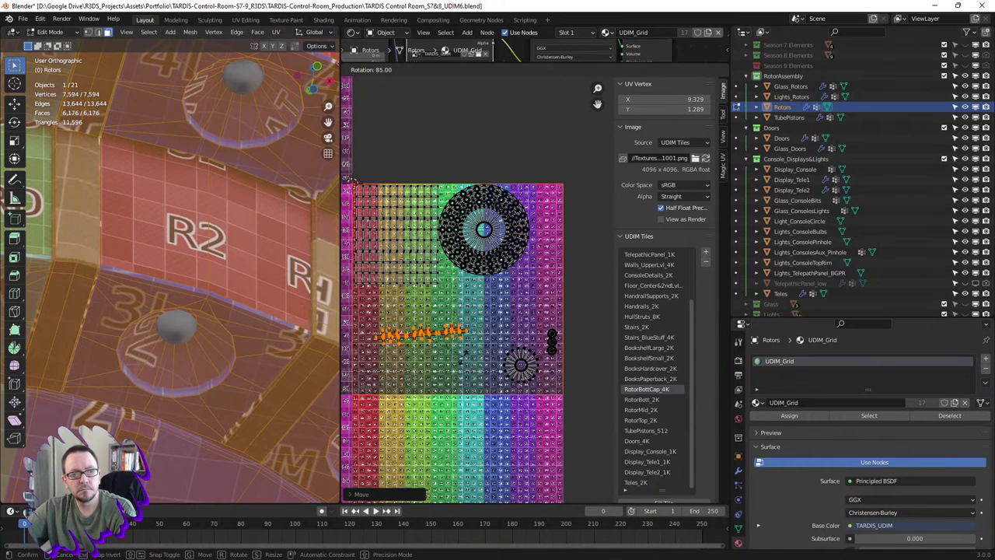
left_click(460, 347)
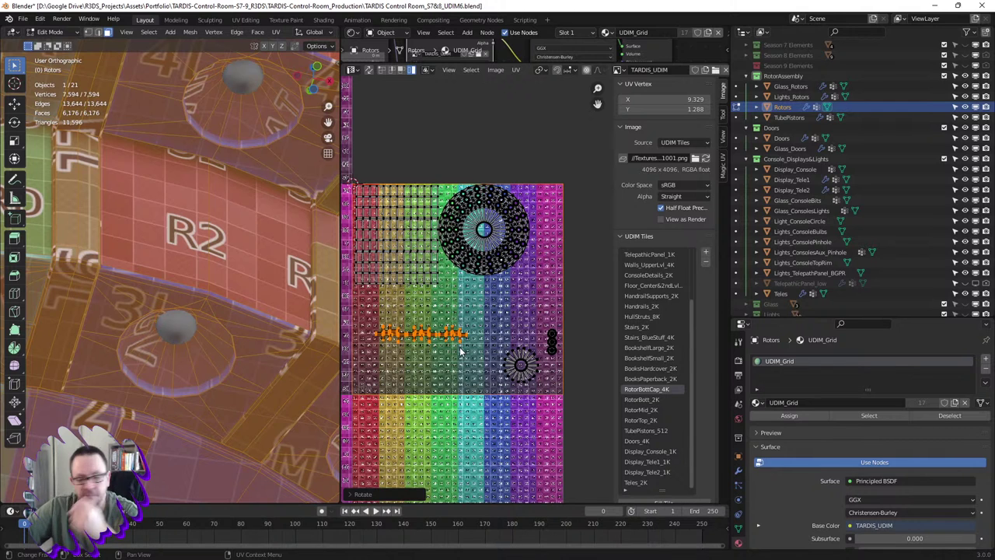
key("g")
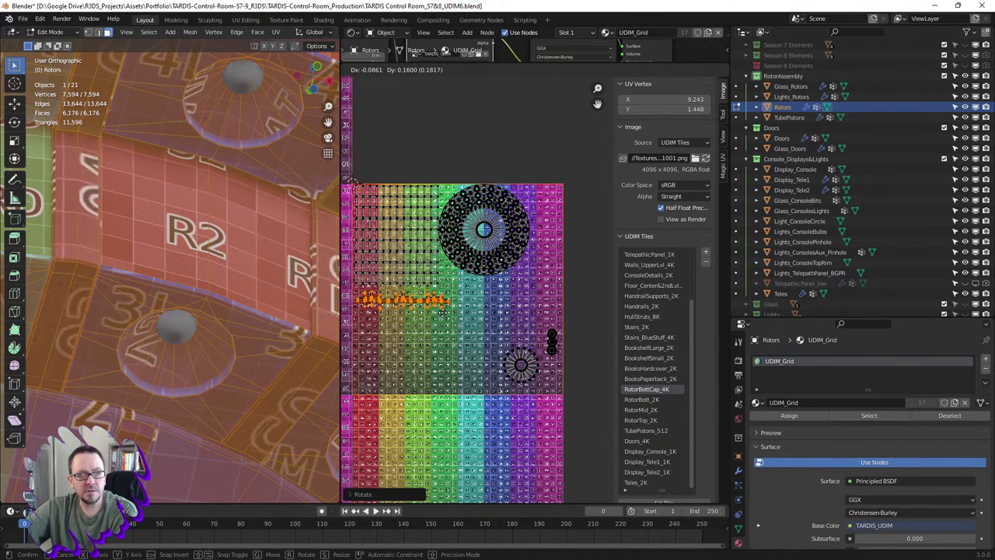
left_click(440, 315)
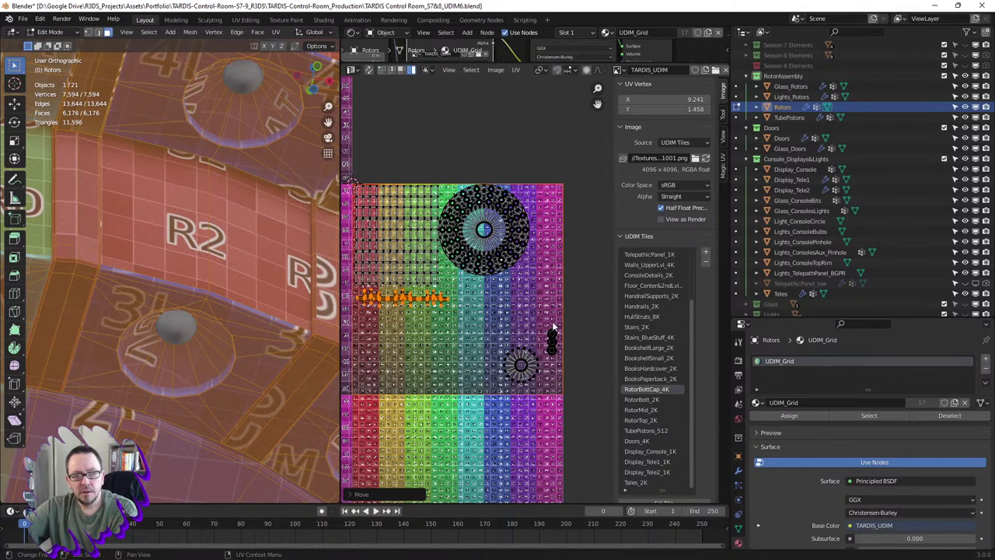
left_click(525, 356)
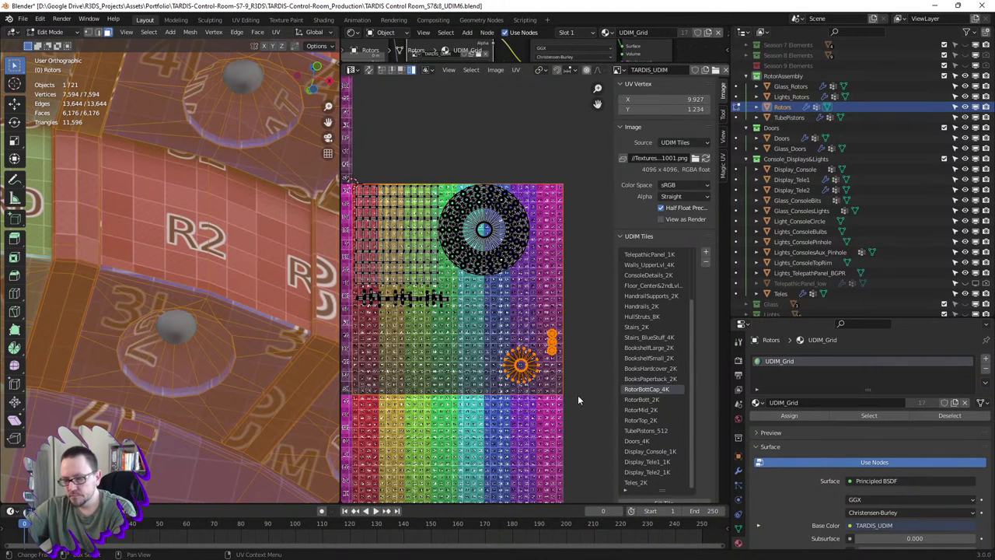
- Shift the small circles left, then scale all UV islands together around a set pivot point
key("g")
left_click(488, 325)
key("a")
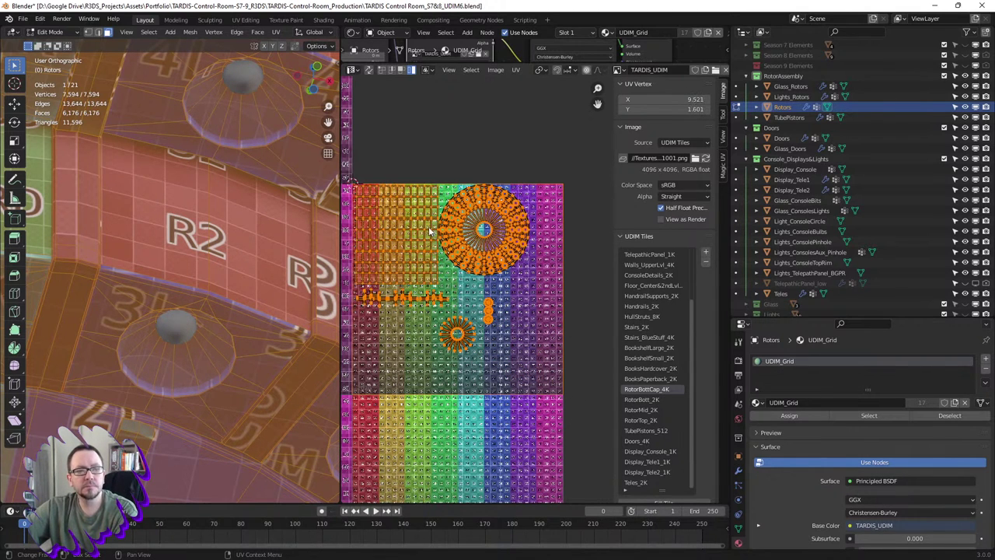
left_click(541, 70)
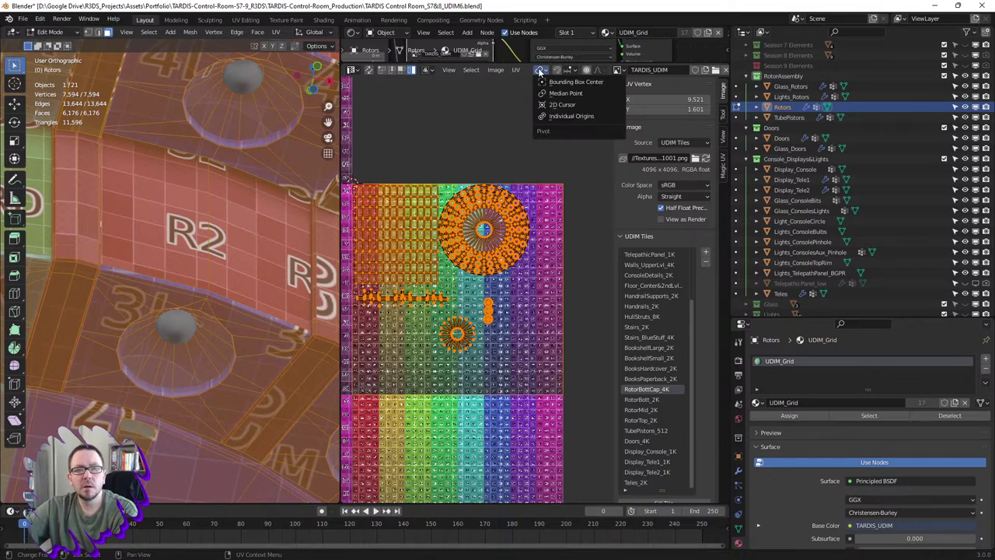
left_click(567, 99)
key("s")
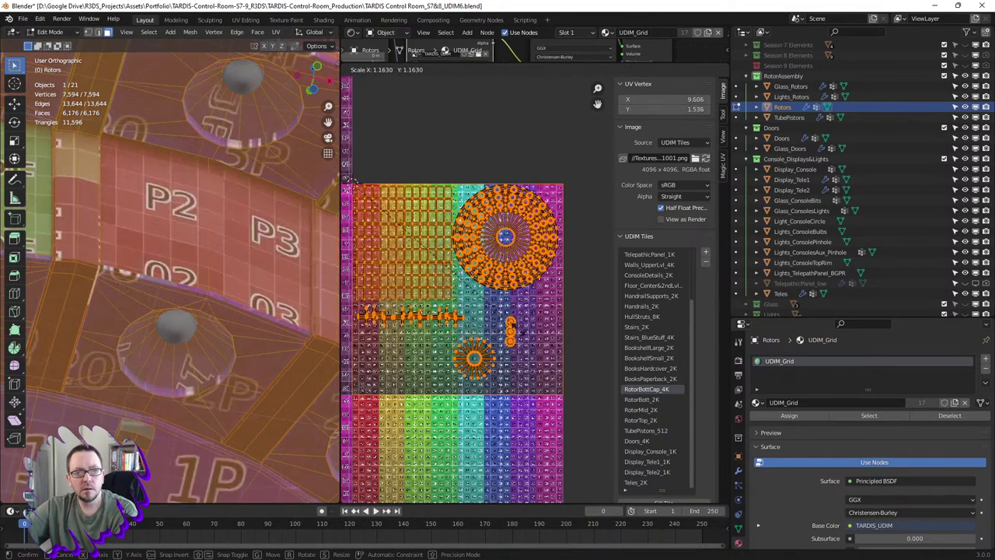
left_click(519, 336)
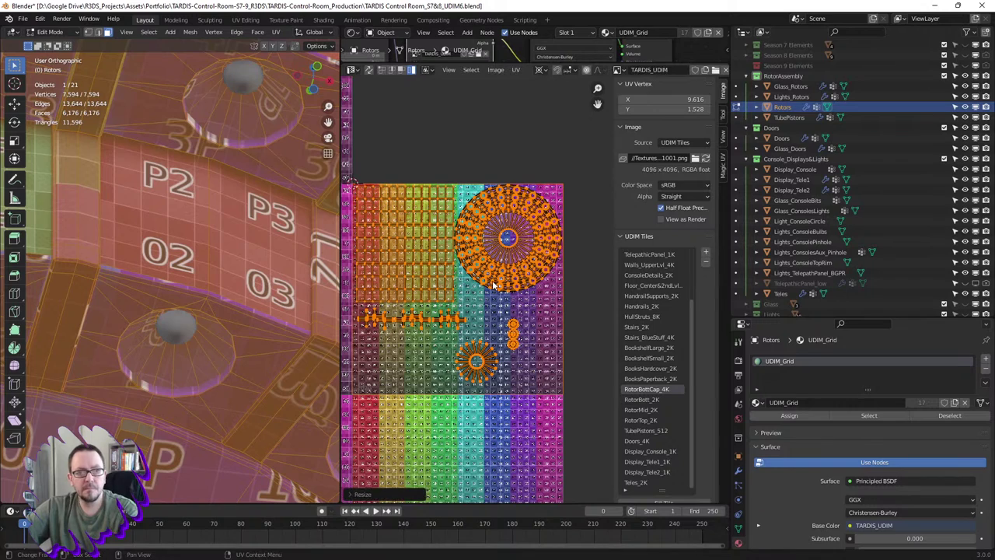
- Orbit and zoom the 3D viewport to inspect the grid texture on the rotor disc
middle_click_drag(209, 282, 214, 256)
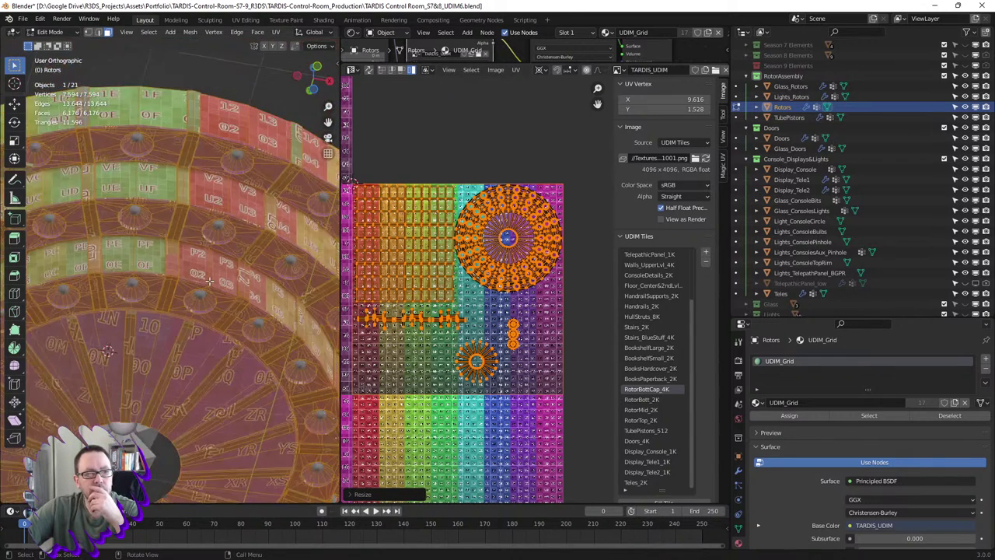
scroll(214, 257, "down", 4)
scroll(219, 226, "up", 4)
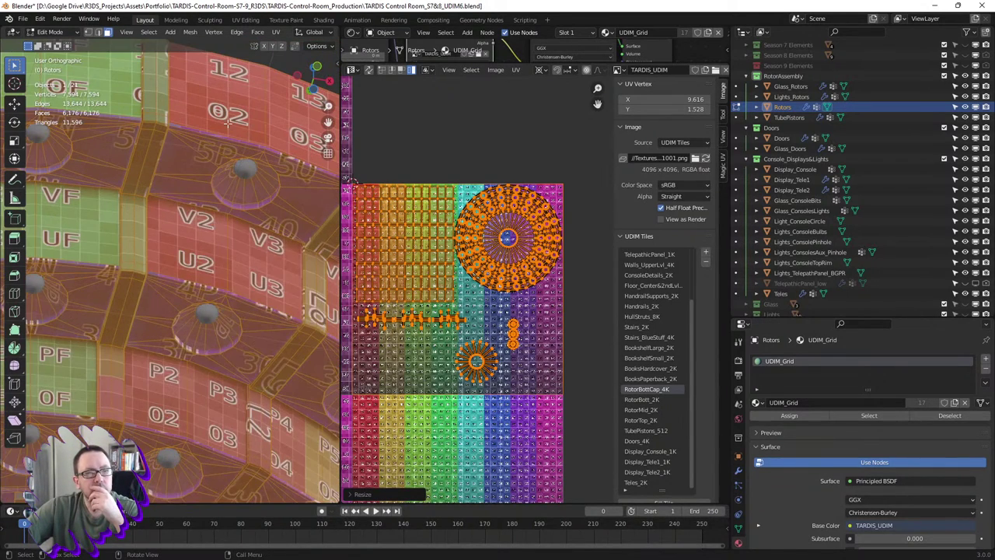
scroll(228, 123, "up", 2)
scroll(195, 268, "down", 4)
mouse_move(228, 123)
middle_mouse_down()
mouse_move(189, 295)
mouse_move(249, 163)
middle_mouse_up()
scroll(195, 268, "up", 3)
scroll(251, 211, "up", 3)
scroll(251, 212, "down", 5)
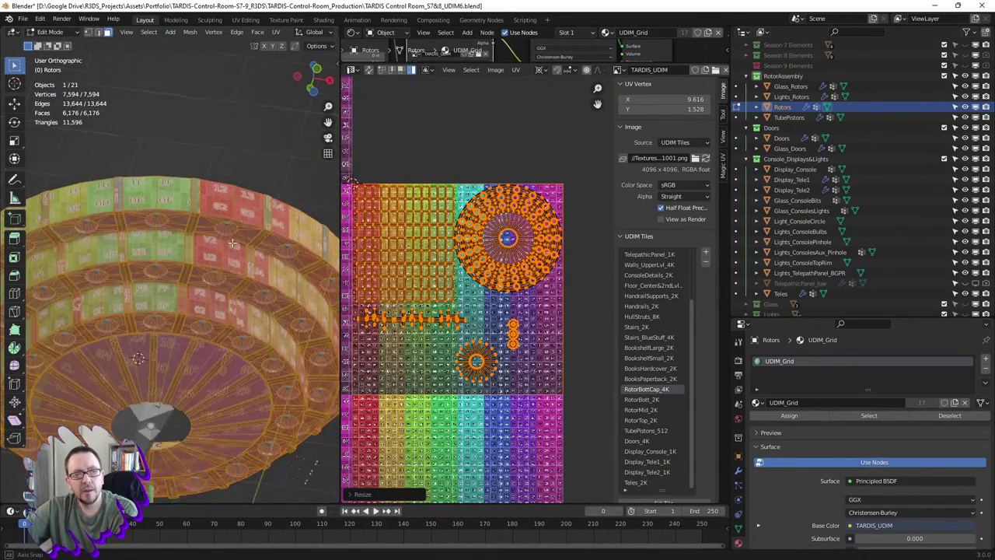
scroll(502, 251, "up", 2)
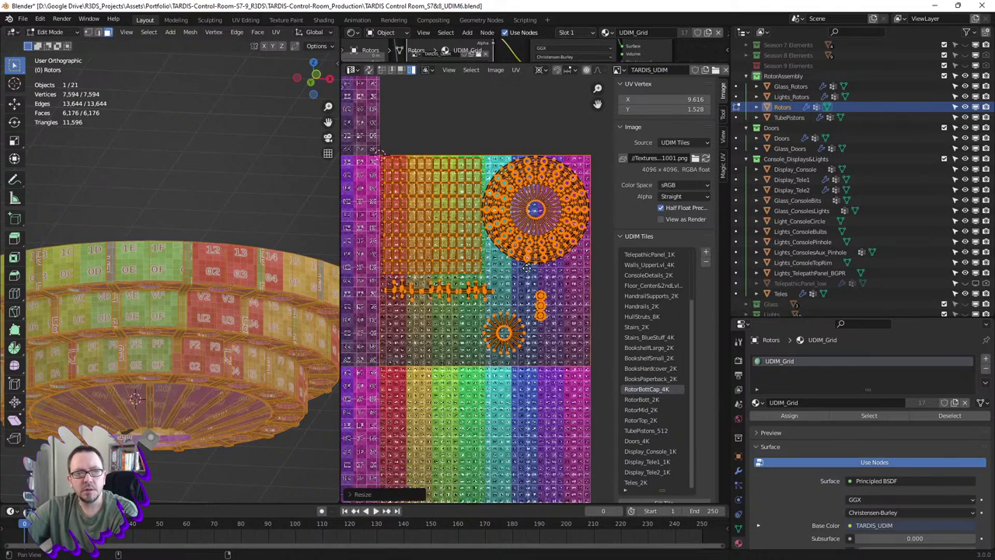
key("ctrl+s")
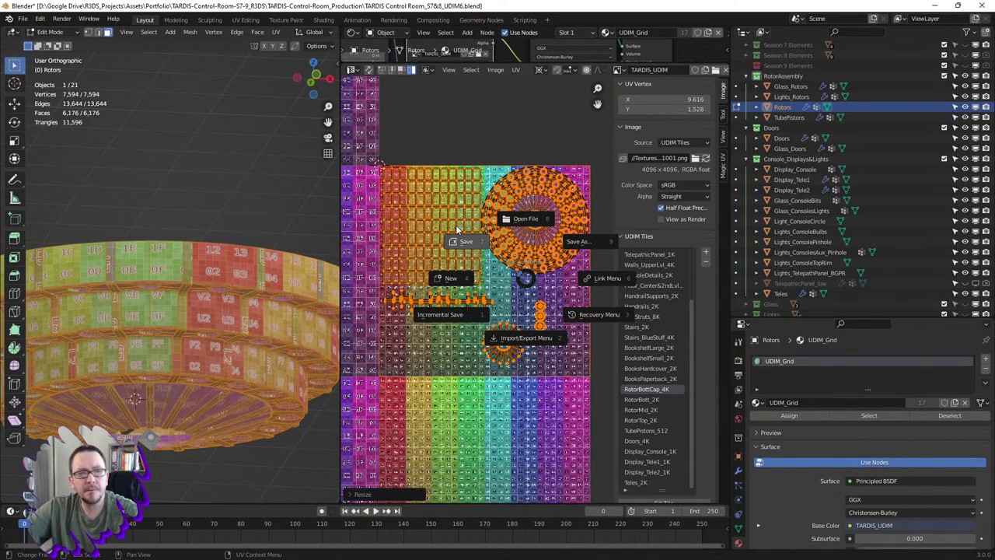
- Save the file as TARDIS Control Room_S7&8_UDIM6.blend
left_click(461, 238)
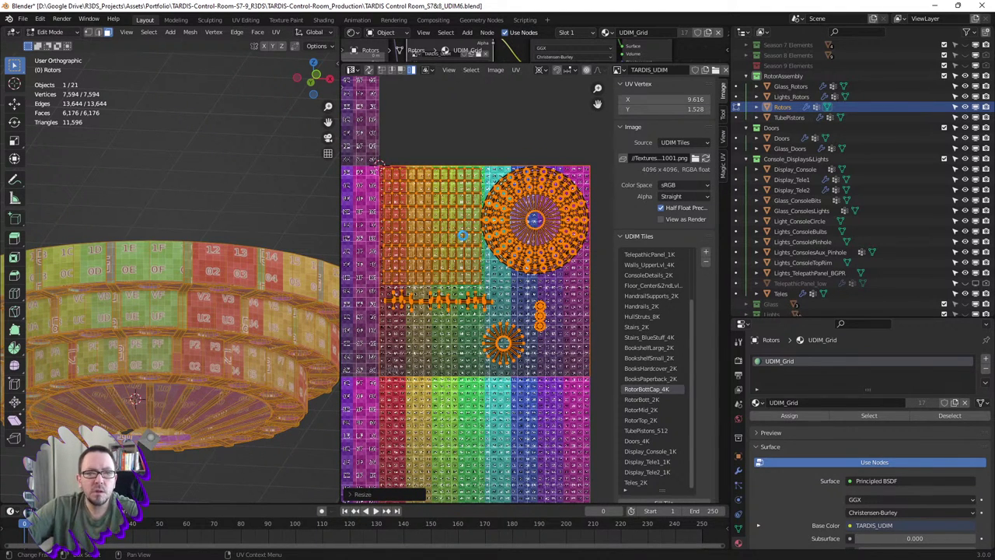
scroll(462, 235, "down", 2)
scroll(462, 234, "down", 1)
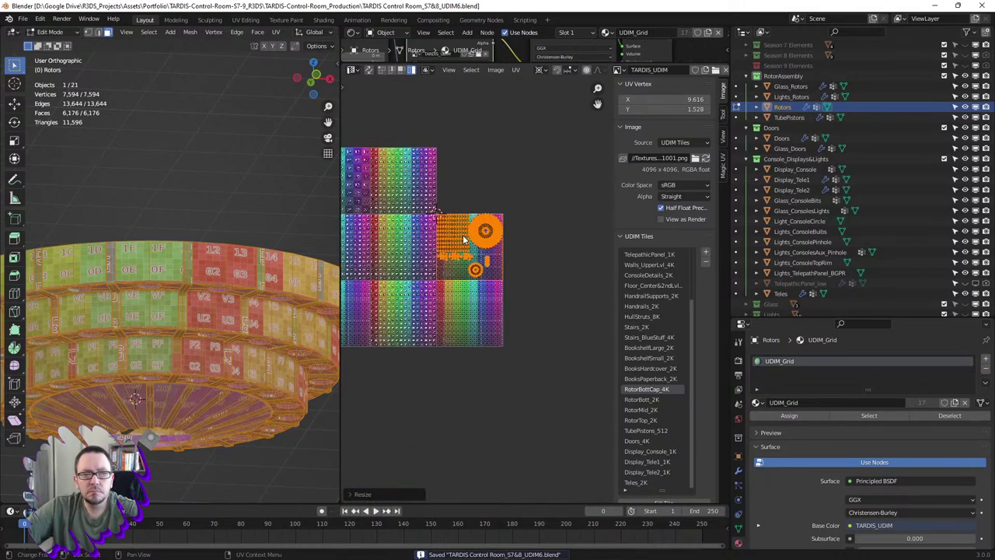
scroll(465, 235, "down", 1)
scroll(466, 237, "up", 3)
scroll(471, 239, "up", 2)
scroll(483, 242, "down", 2)
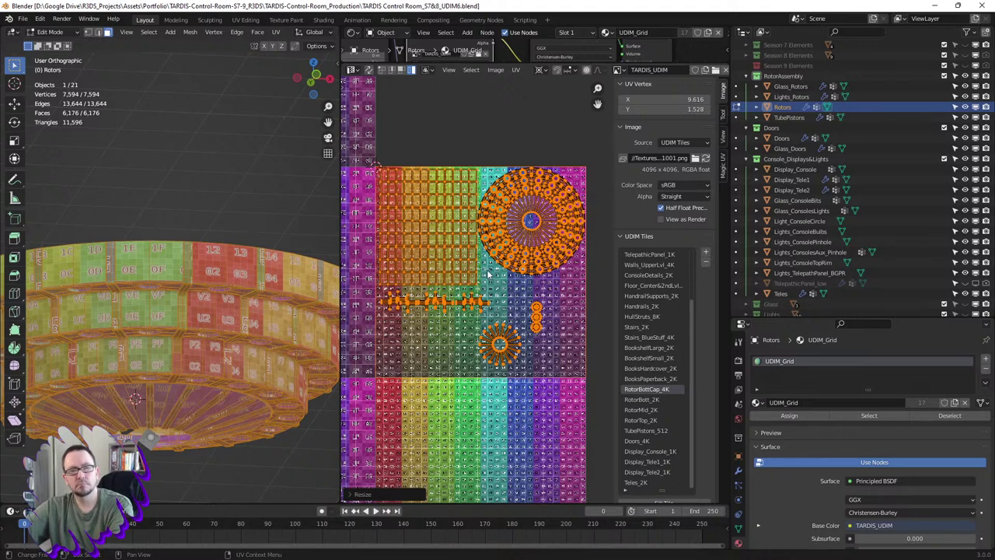
scroll(488, 274, "down", 3)
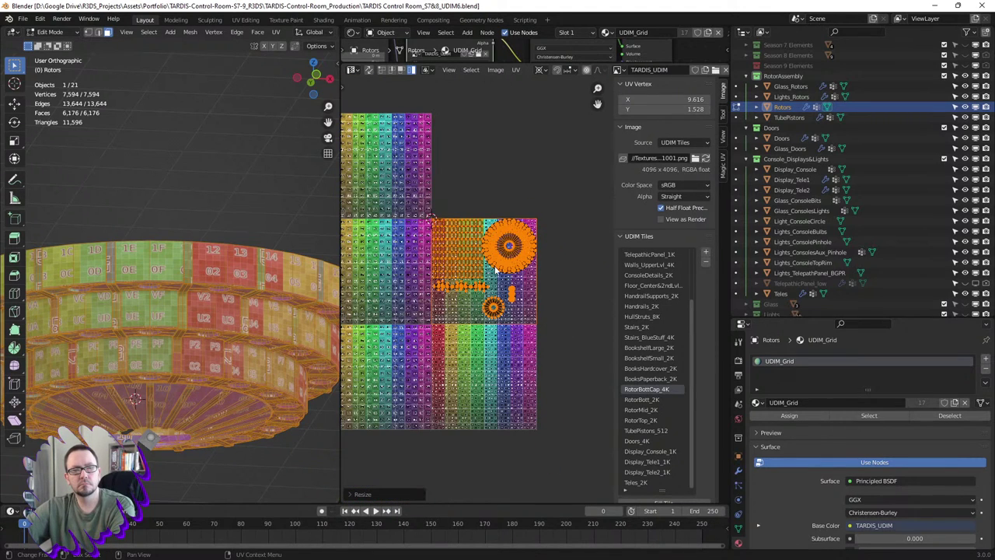
- Undo the last five UV edits on the rotor
key("ctrl+z")
key("ctrl+z")
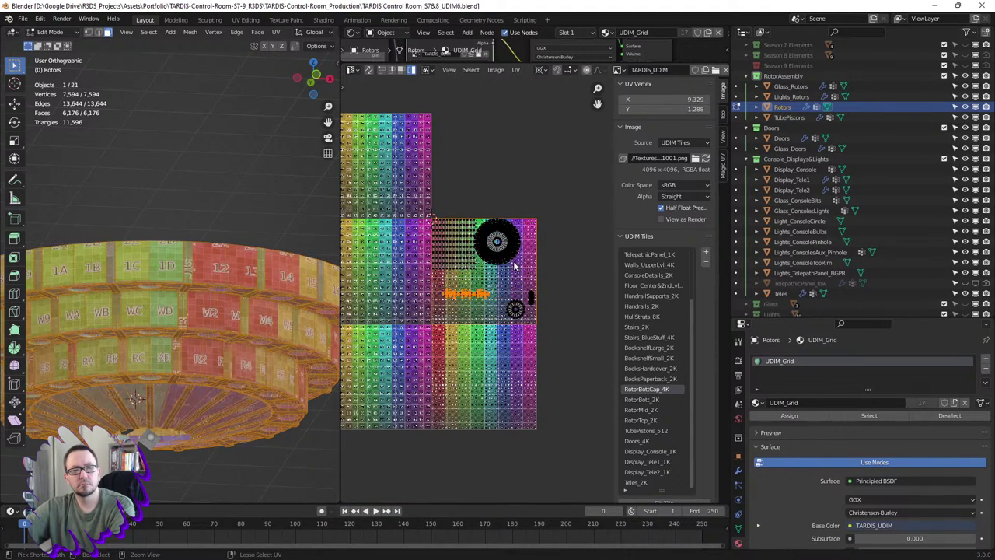
key("ctrl+z")
key("ctrl+z")
key("ctrl+z")
key("ctrl+z")
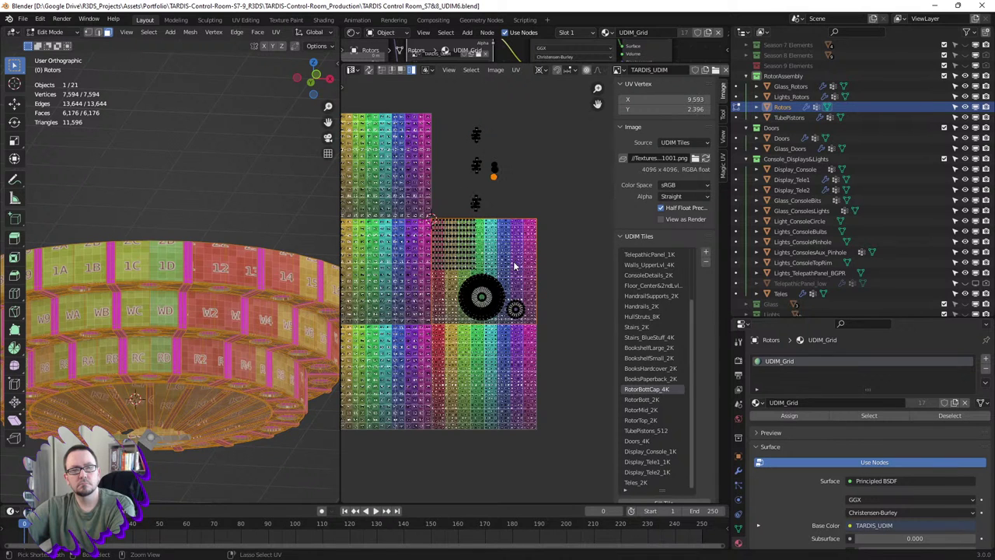
key("ctrl+z")
key("ctrl+z")
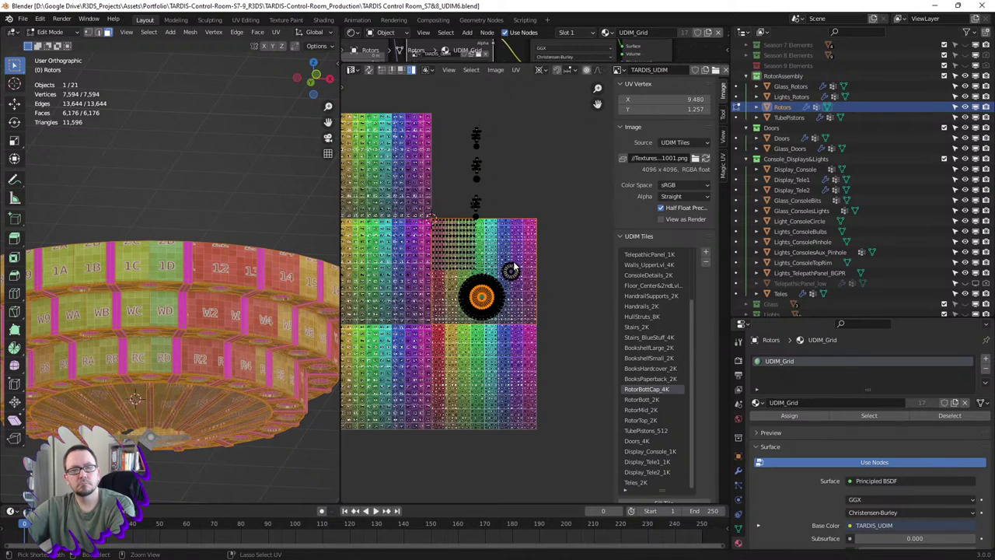
key("ctrl+z")
key("ctrl+z")
key("ctrl+z")
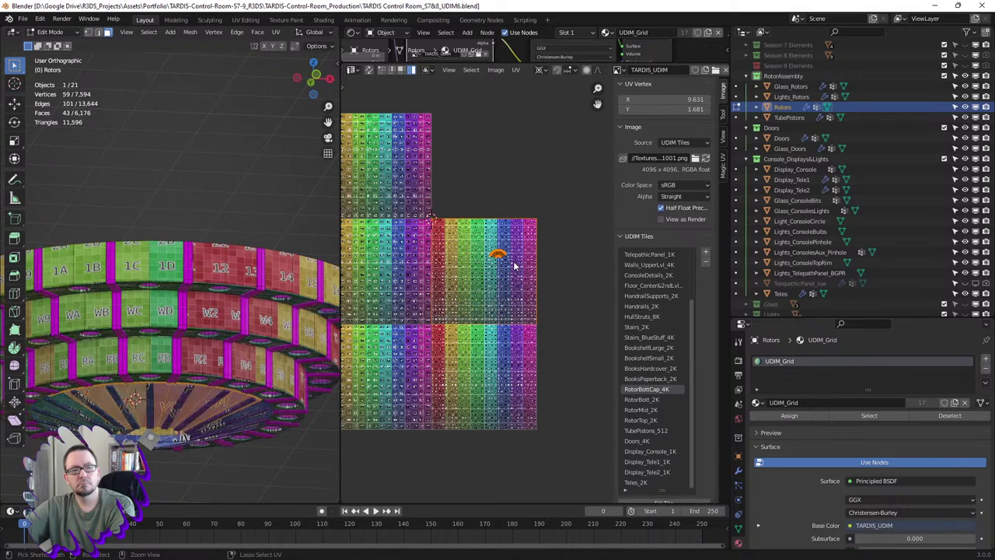
key("ctrl+z")
key("ctrl+z")
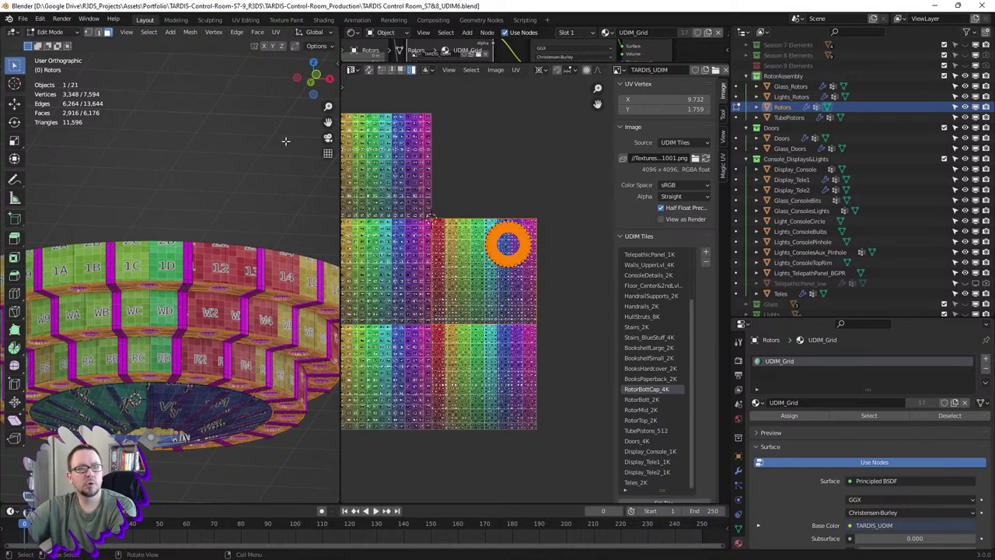
left_click(25, 18)
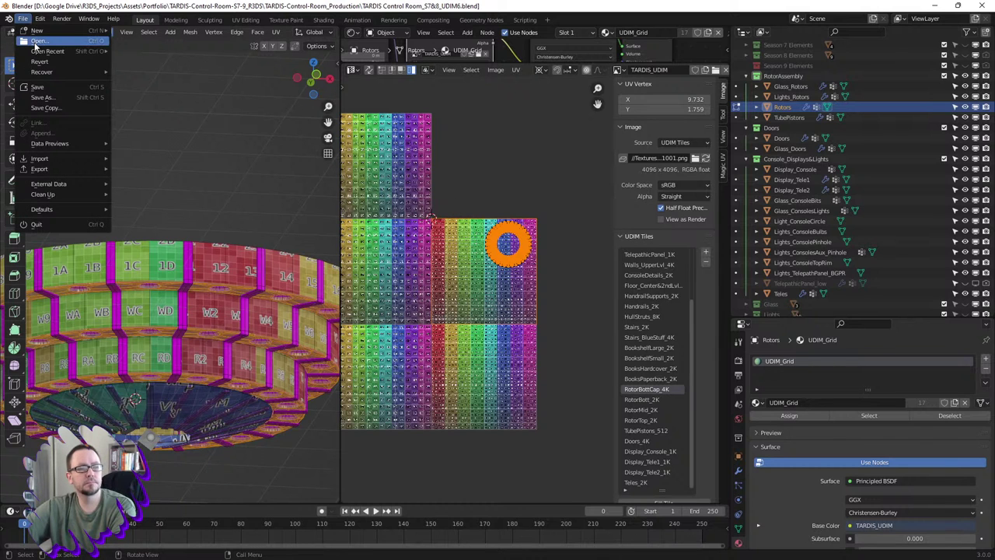
- Open TARDIS Control Room_S7&8_UDIM6.blend from the file browser to restore the saved layout
left_click(37, 40)
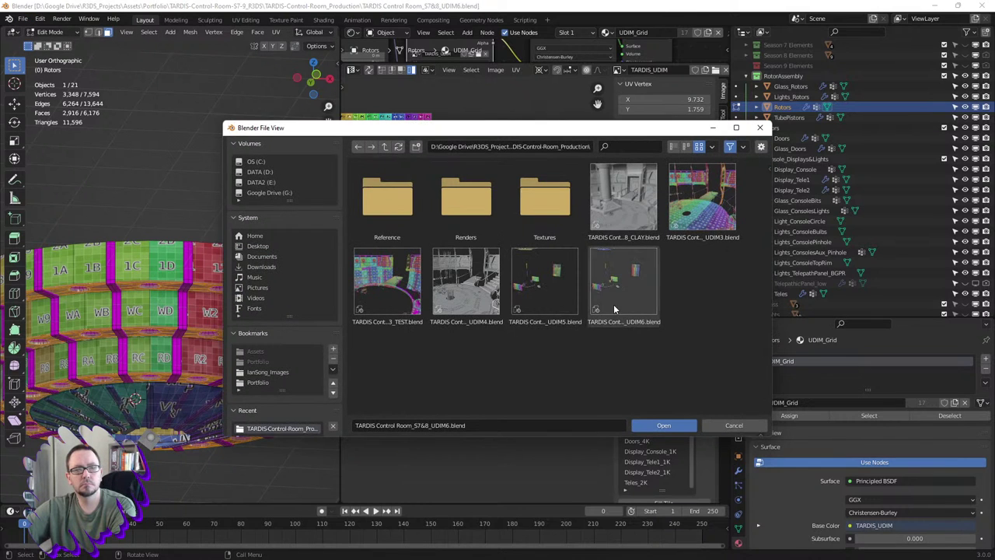
double_click(626, 306)
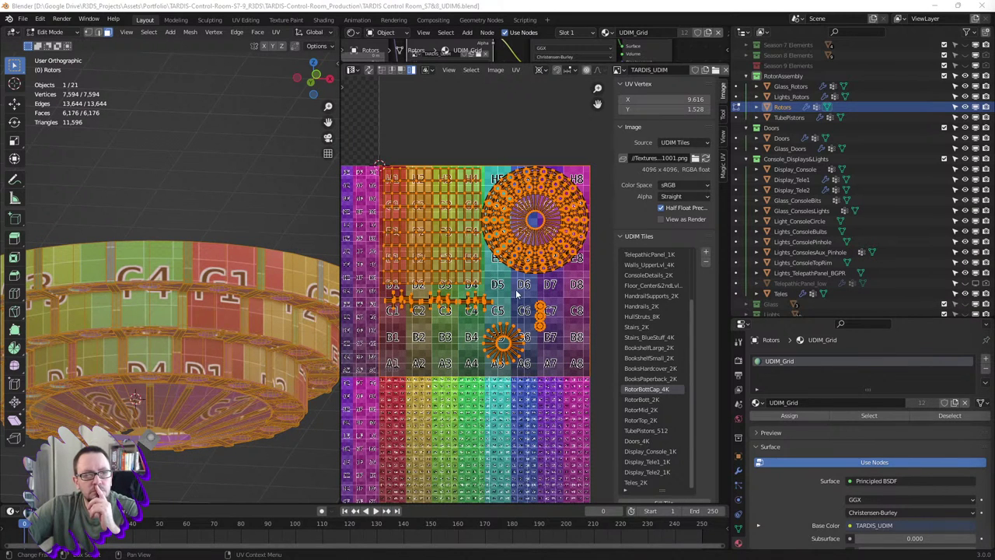
scroll(517, 294, "down", 8)
scroll(535, 316, "down", 2)
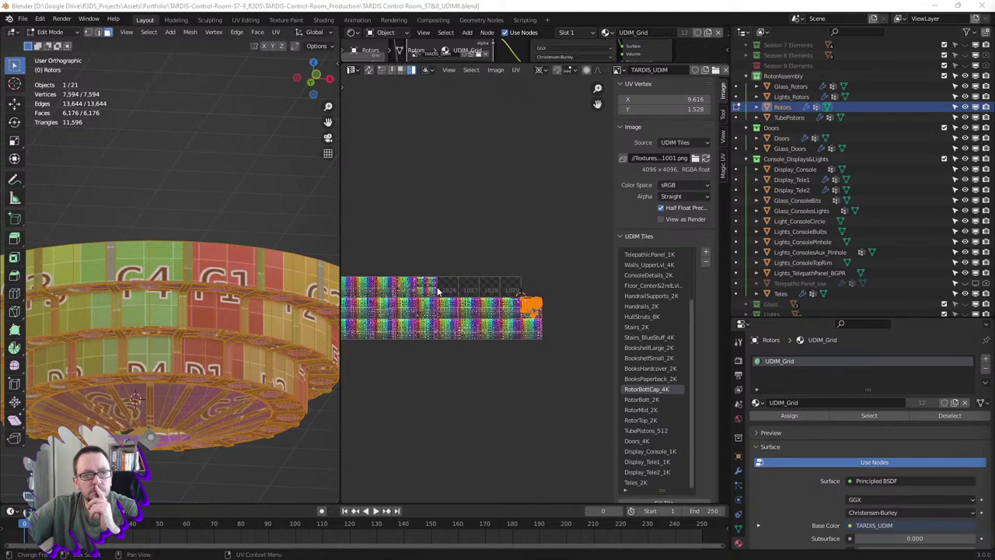
scroll(438, 291, "up", 1)
scroll(413, 296, "up", 2)
scroll(393, 311, "down", 2)
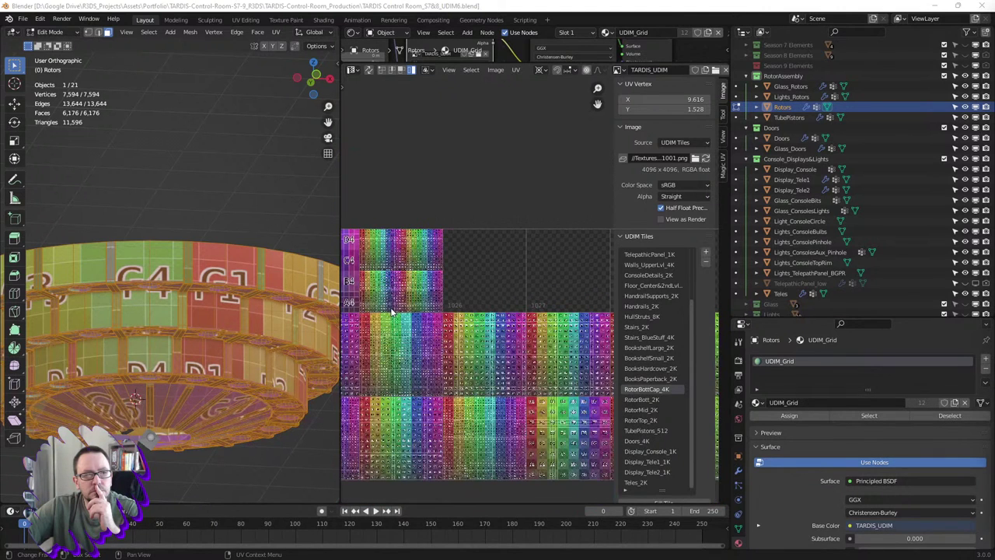
scroll(474, 319, "down", 4)
scroll(475, 318, "down", 1)
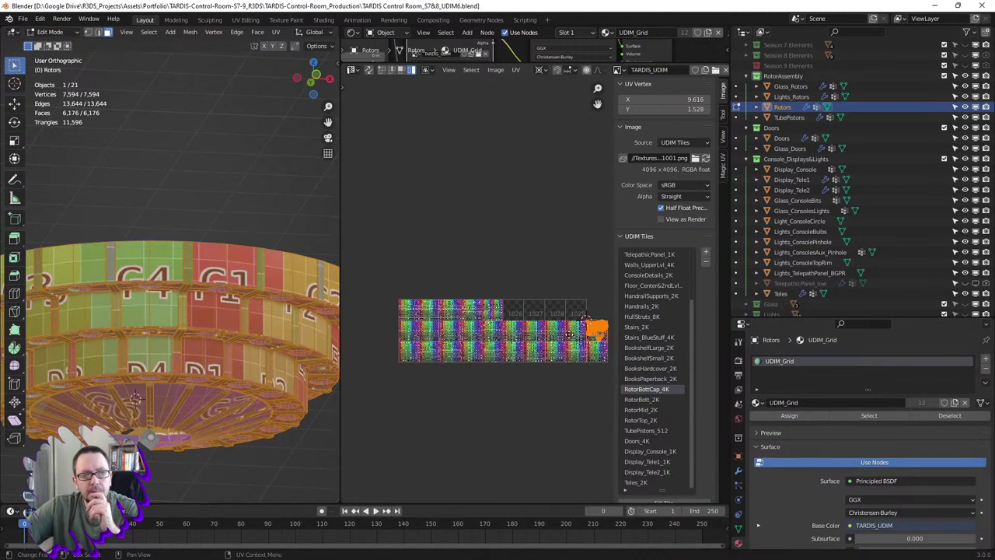
middle_click_drag(567, 334, 533, 334)
scroll(537, 336, "up", 2)
scroll(545, 339, "up", 2)
scroll(550, 344, "up", 2)
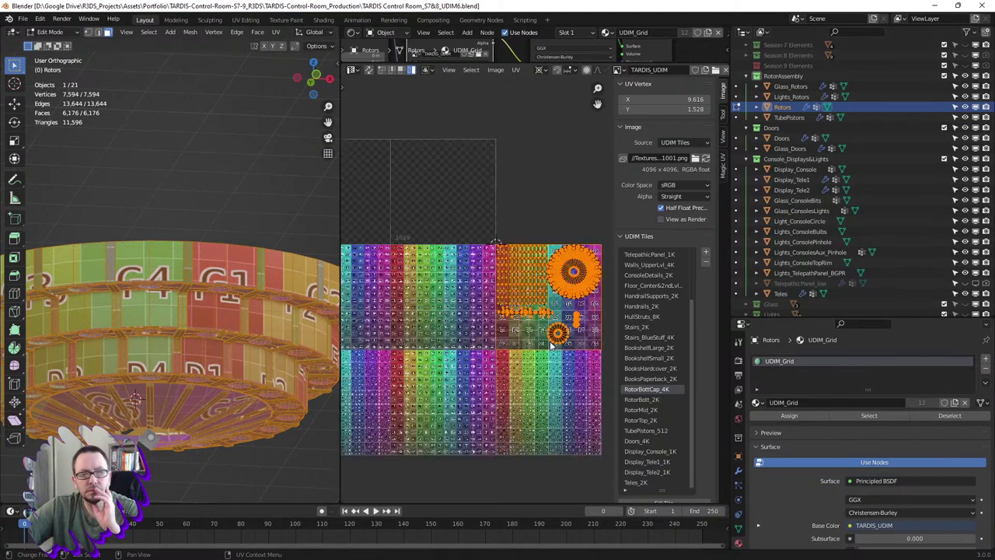
scroll(552, 345, "up", 3)
scroll(552, 345, "down", 2)
scroll(551, 344, "down", 2)
scroll(552, 344, "up", 2)
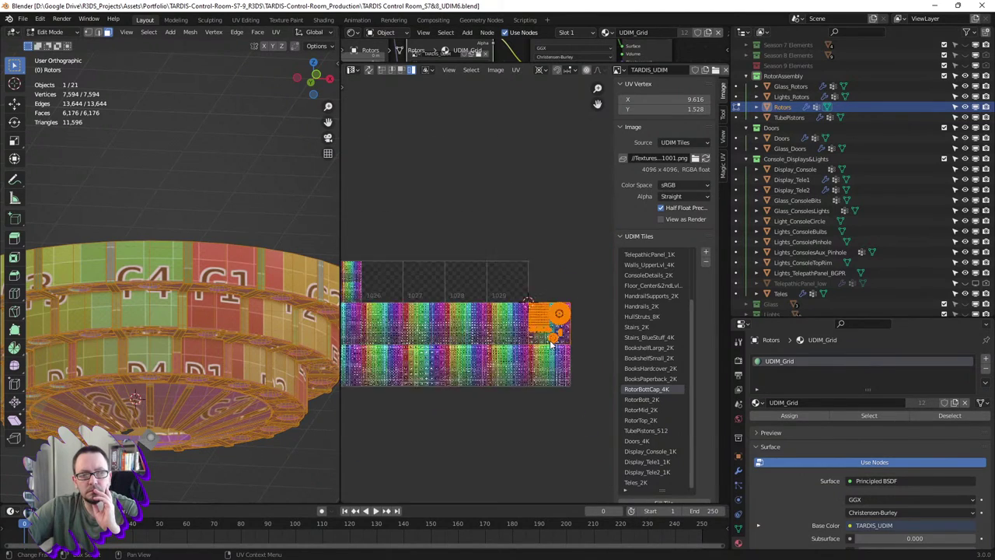
scroll(551, 344, "up", 1)
scroll(551, 344, "up", 1)
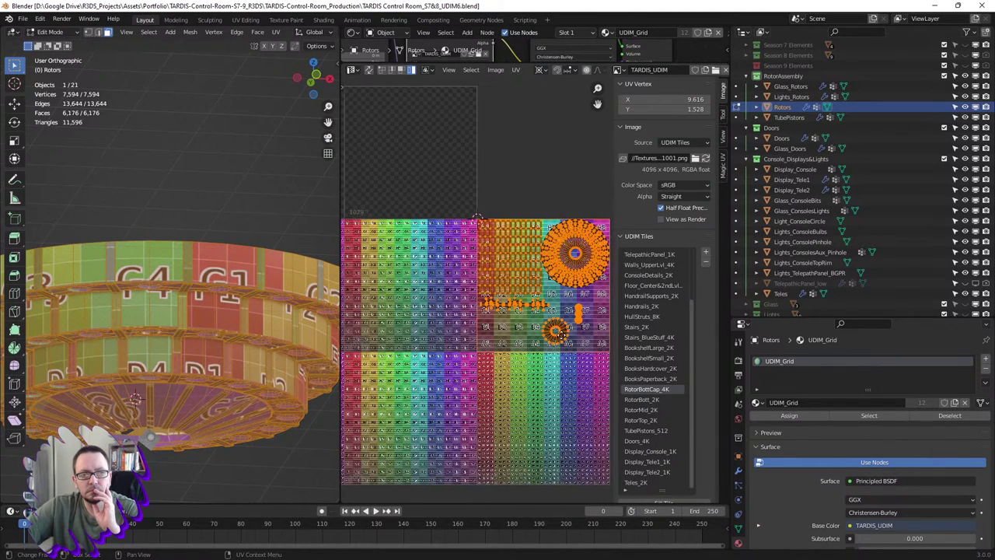
scroll(537, 311, "right", 2)
scroll(523, 288, "right", 1)
scroll(529, 289, "up", 1)
scroll(537, 291, "up", 2)
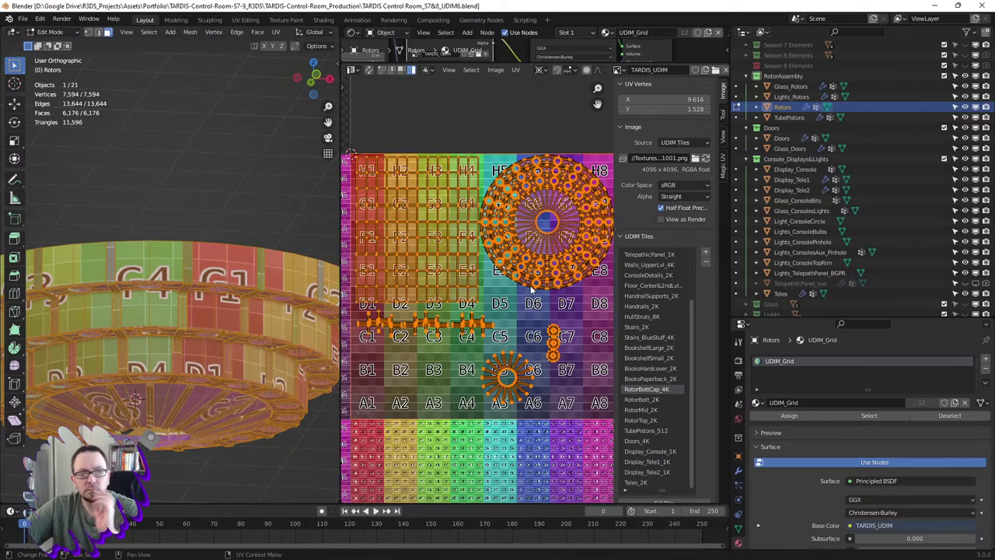
scroll(545, 293, "down", 1)
scroll(545, 294, "right", 1)
scroll(545, 294, "right", 1)
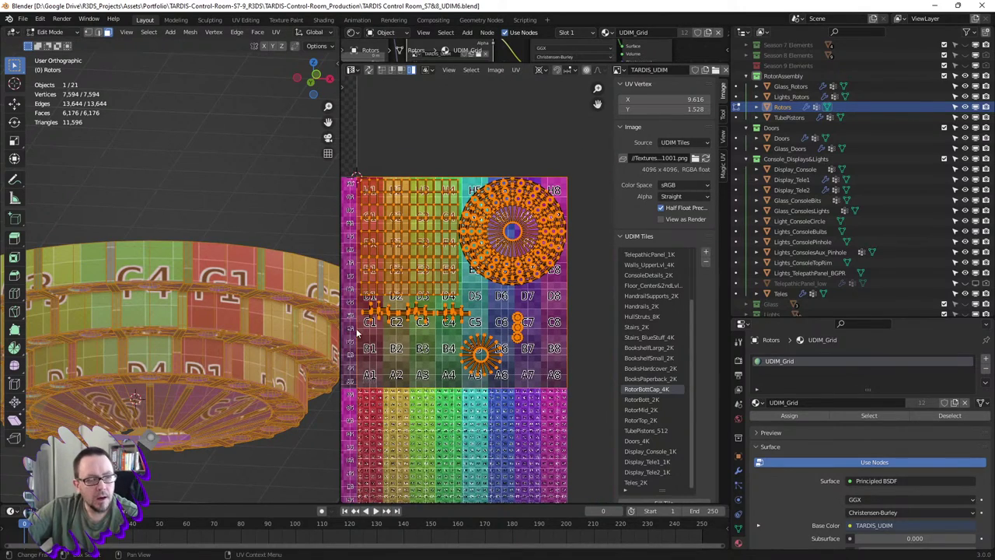
middle_click_drag(282, 346, 284, 293)
scroll(284, 294, "up", 2)
scroll(284, 293, "up", 1)
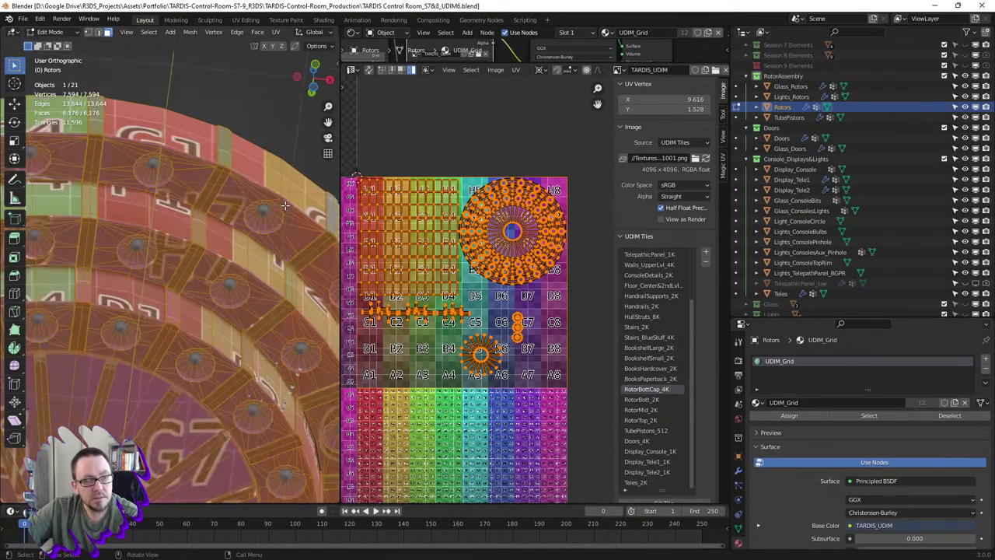
scroll(284, 293, "up", 1)
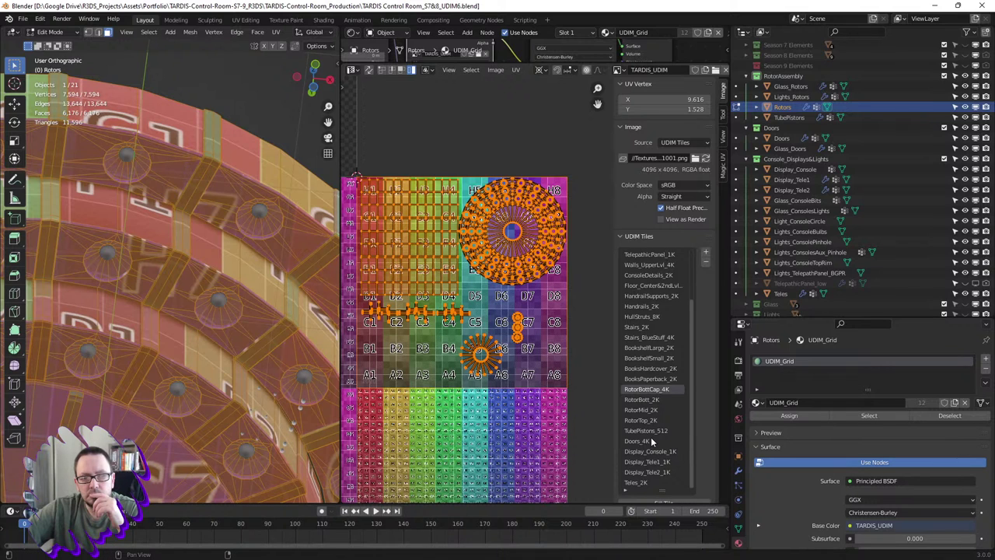
- Refill the RotorBottCap_4K tile with a 4096 × 4096 Color Grid generated image
left_click(665, 504)
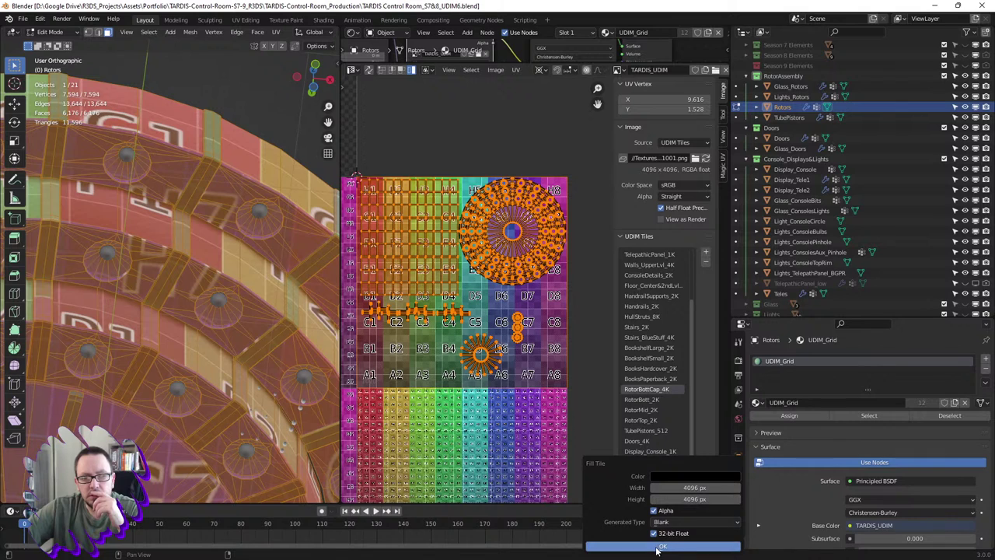
left_click(668, 522)
left_click(670, 492)
left_click(641, 549)
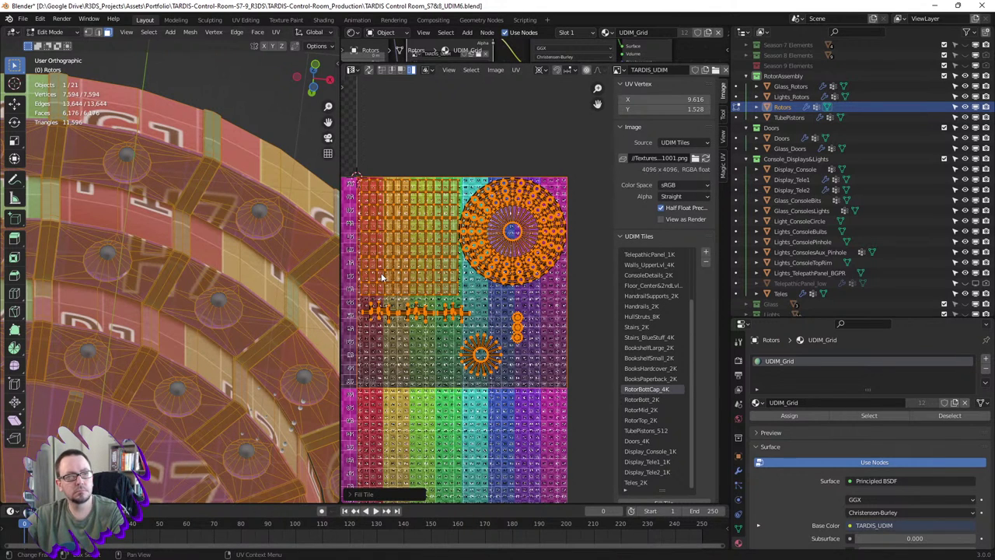
key("a")
key("ctrl+z")
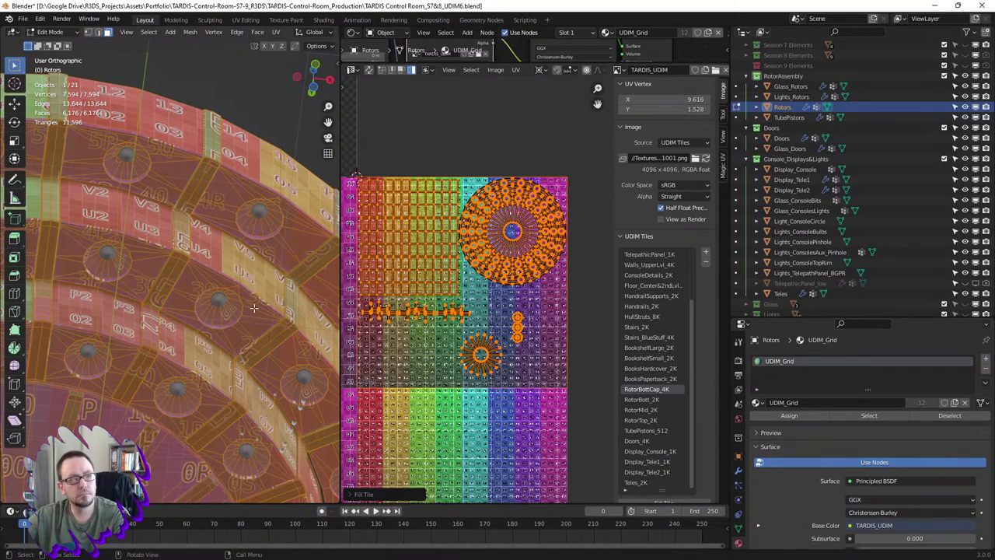
scroll(253, 308, "up", 2)
scroll(256, 301, "up", 2)
- Select the RotorBott_2K tile in the UDIM Tiles list and delete it
scroll(272, 296, "down", 3)
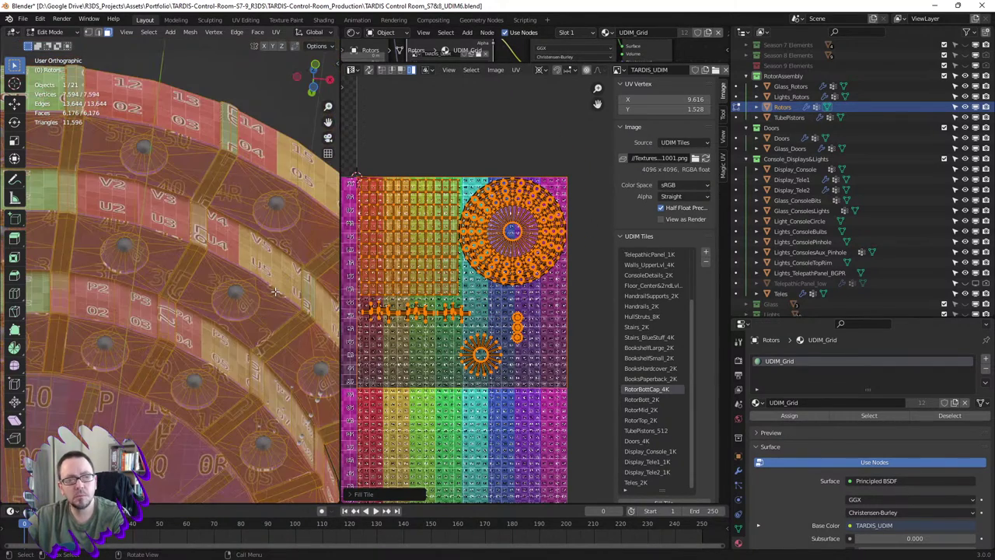
scroll(466, 311, "down", 3)
middle_click_drag(460, 306, 510, 315)
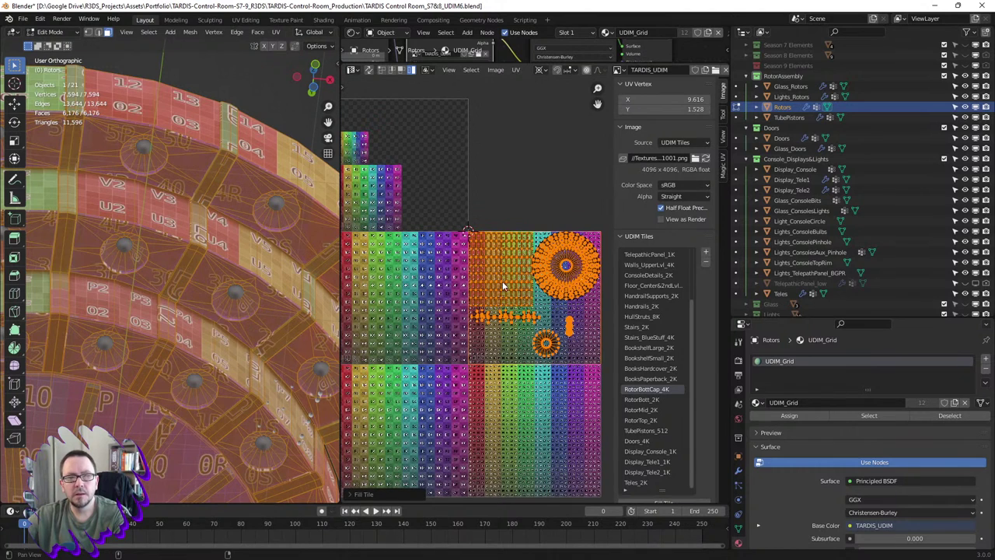
scroll(504, 283, "down", 1)
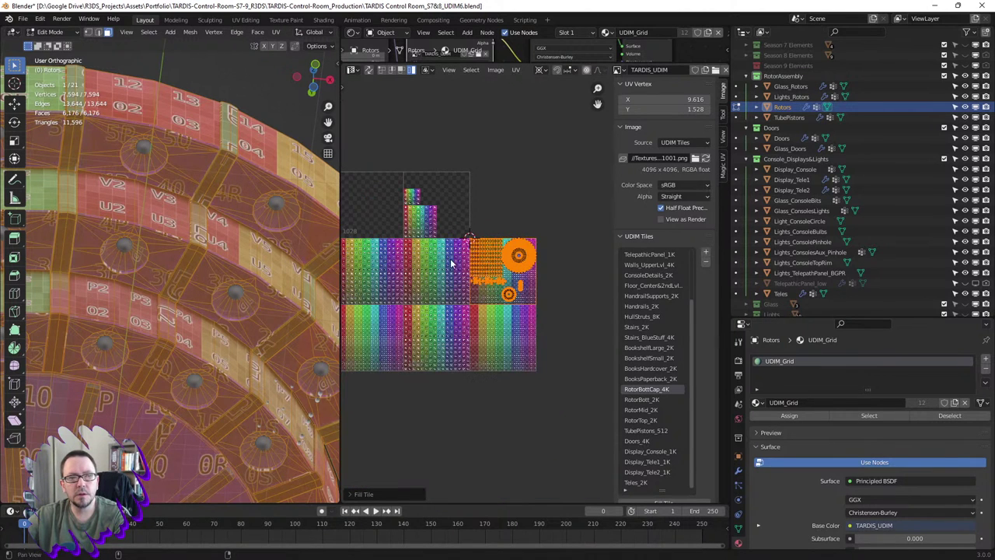
scroll(484, 288, "down", 1)
scroll(462, 292, "down", 1)
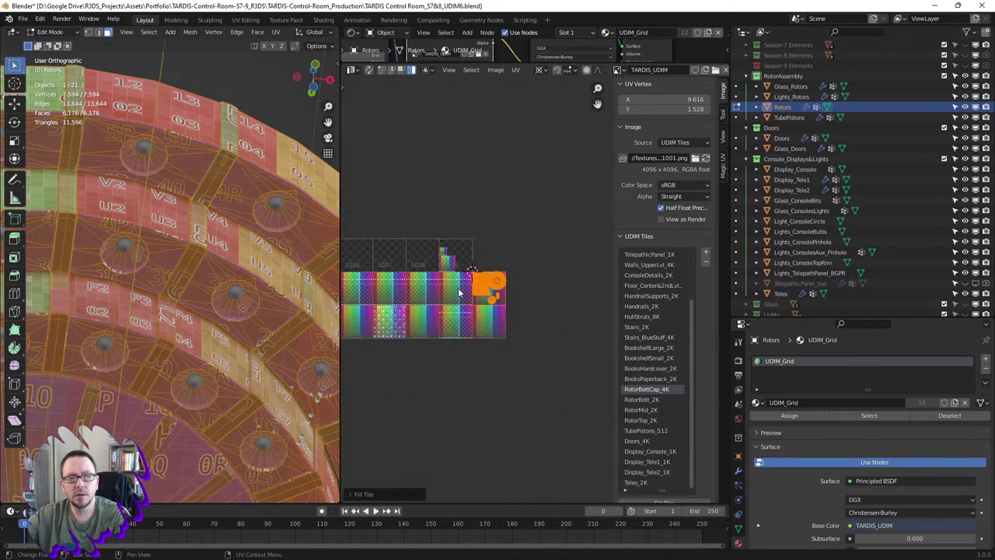
left_click(660, 399)
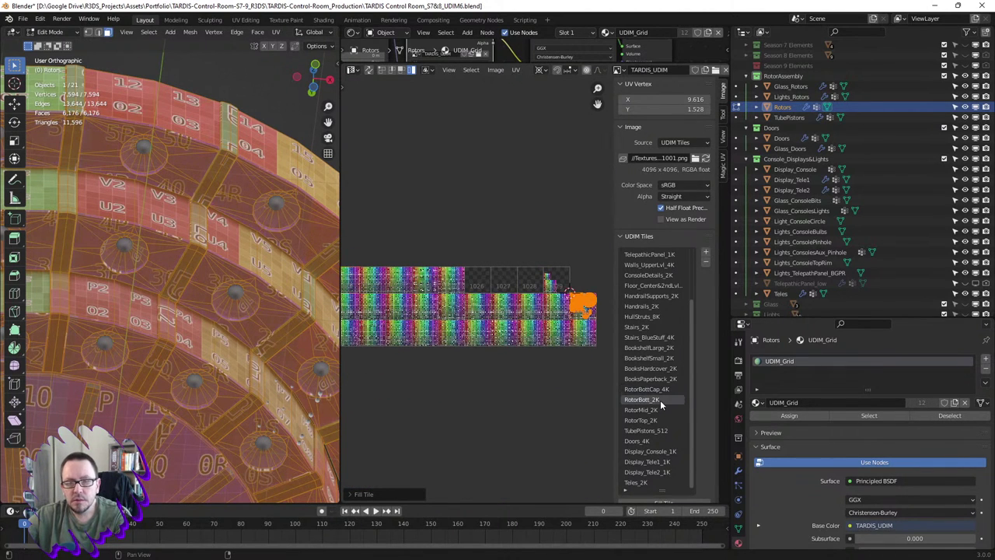
left_click(706, 264)
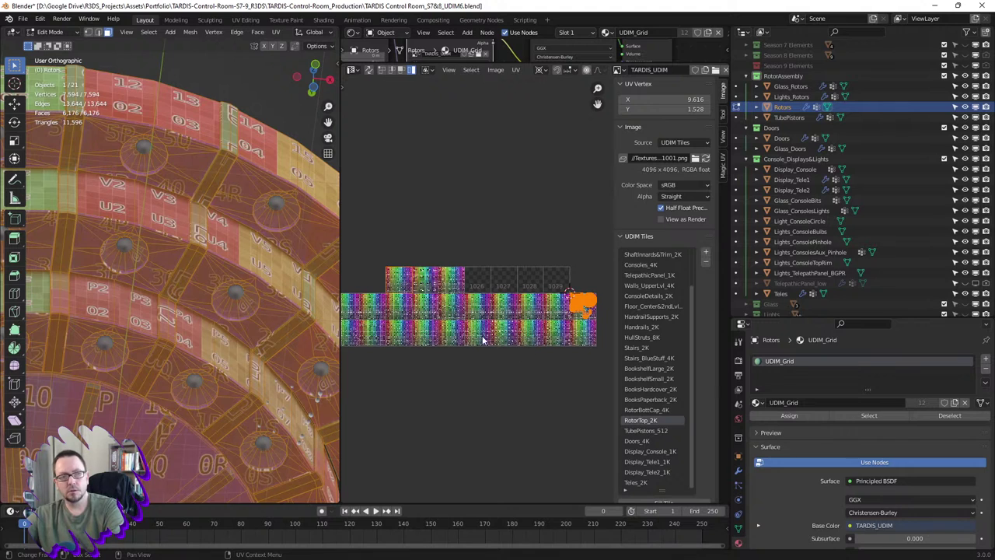
- Pan the UV view across the tile grid toward the rotor islands
middle_click_drag(436, 381, 468, 389)
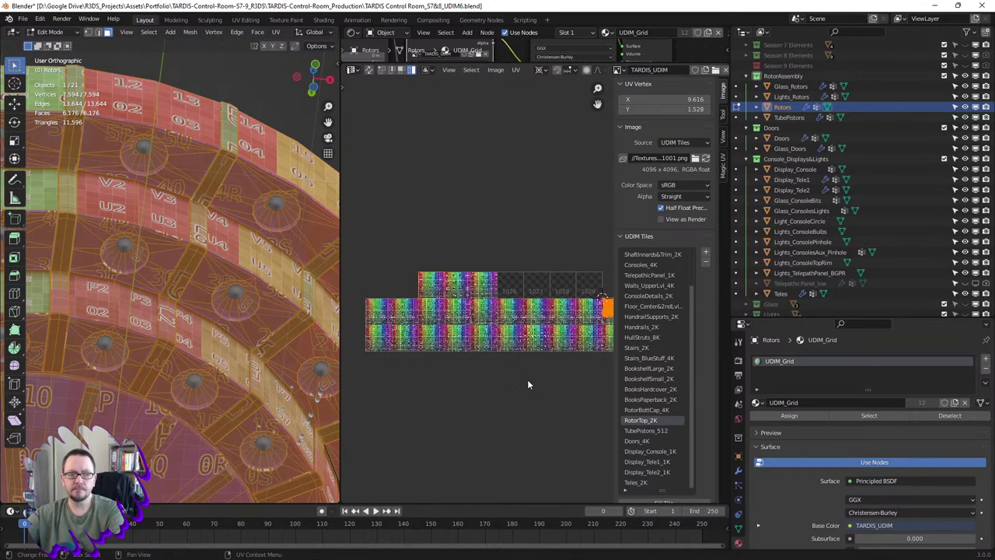
middle_click_drag(551, 390, 432, 390)
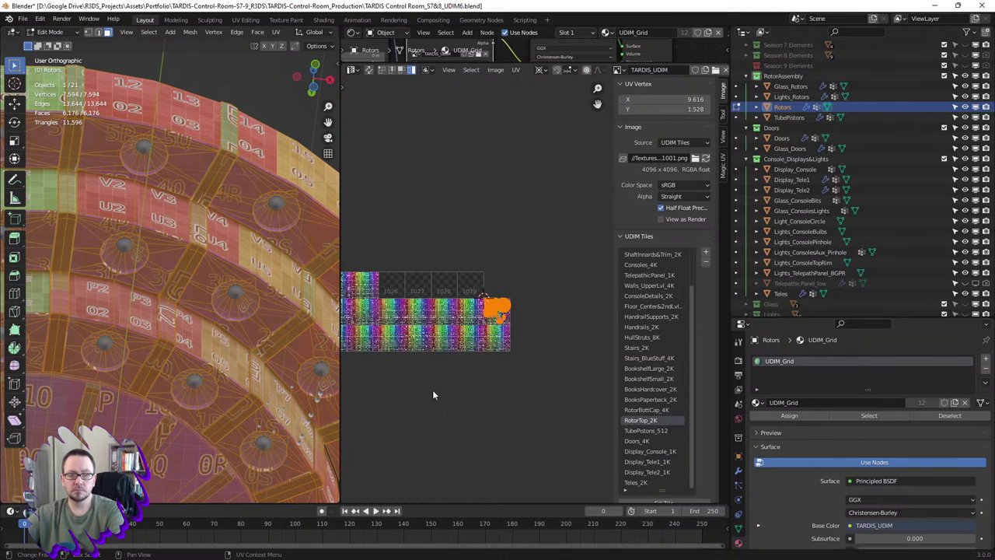
scroll(497, 302, "up", 10)
scroll(495, 366, "down", 8)
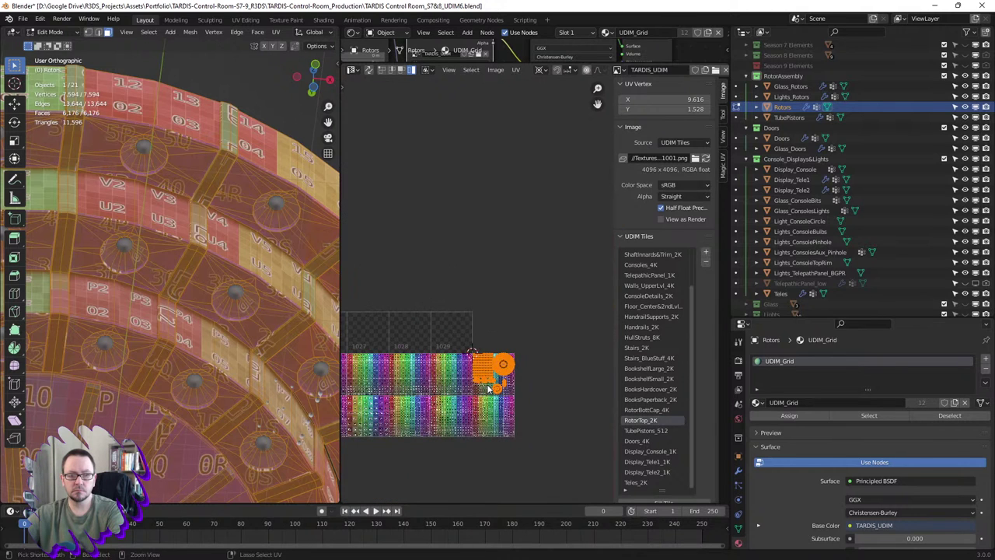
mouse_move(462, 469)
middle_mouse_down()
mouse_move(500, 470)
mouse_move(494, 437)
middle_mouse_up()
scroll(498, 459, "down", 2)
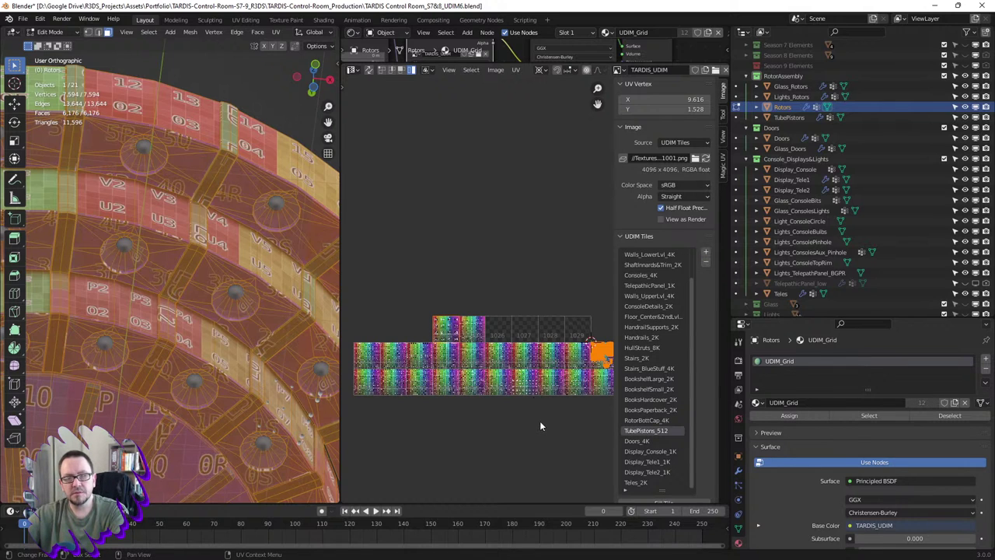
middle_click_drag(554, 421, 523, 406)
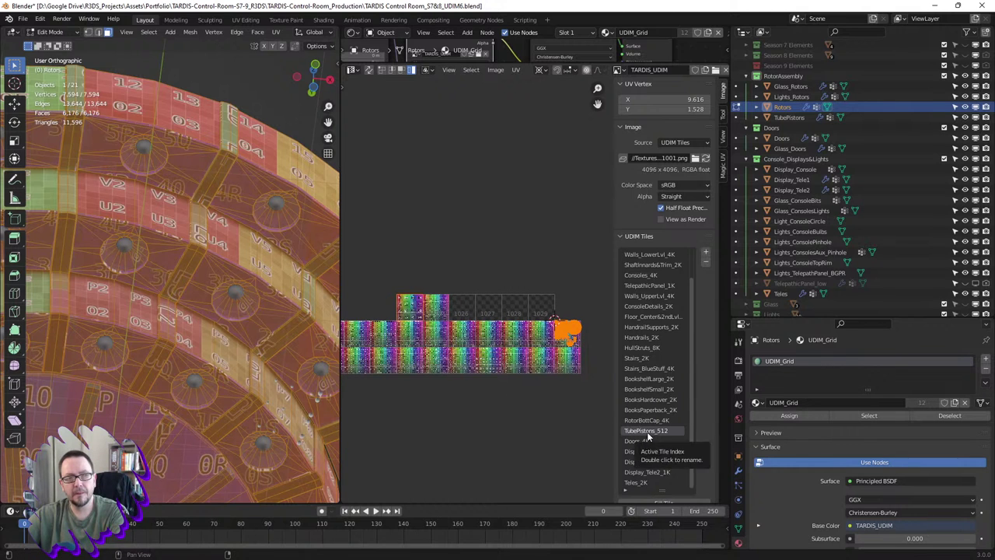
- Put the rotors back in Edit Mode with all their faces selected
key("Tab")
key("Tab")
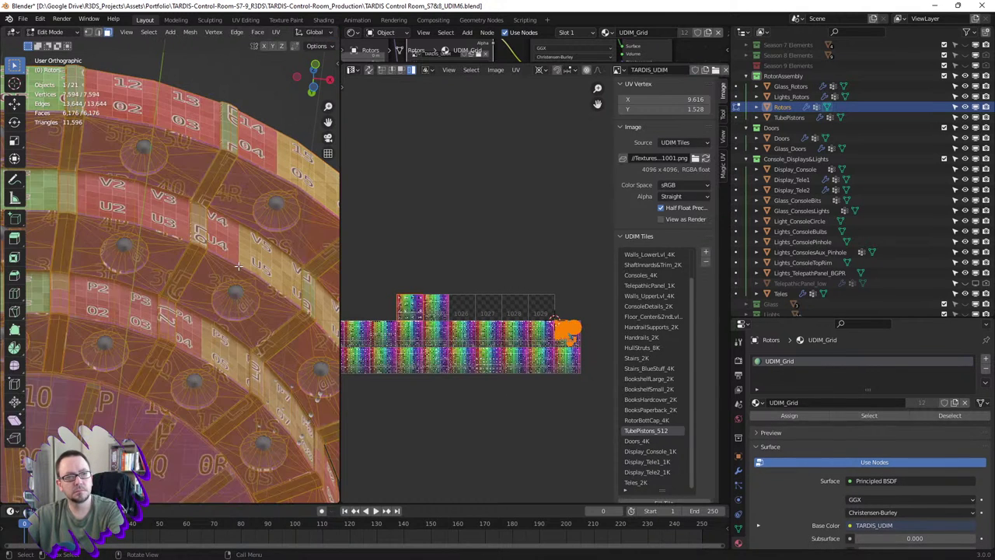
key("alt+a")
key("Tab")
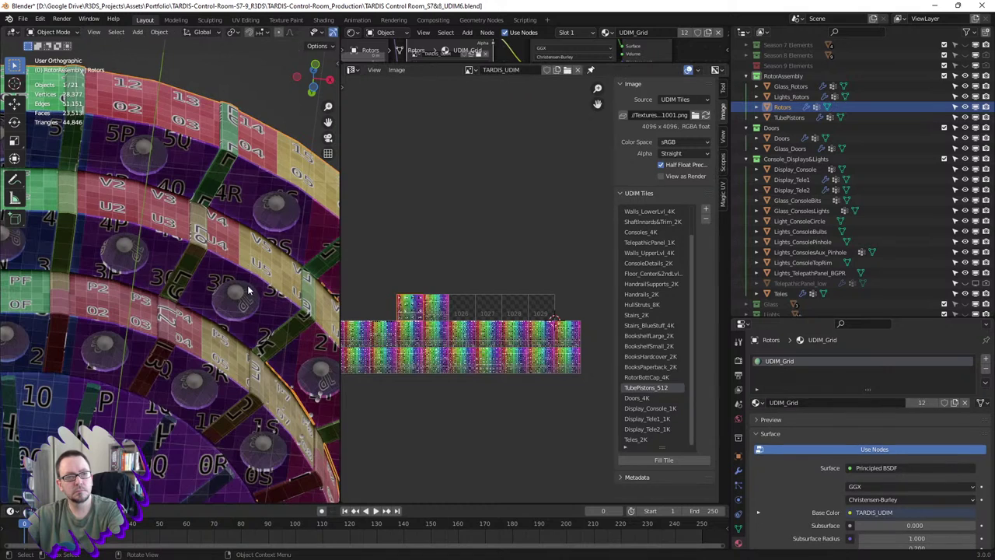
key("Tab")
key("a")
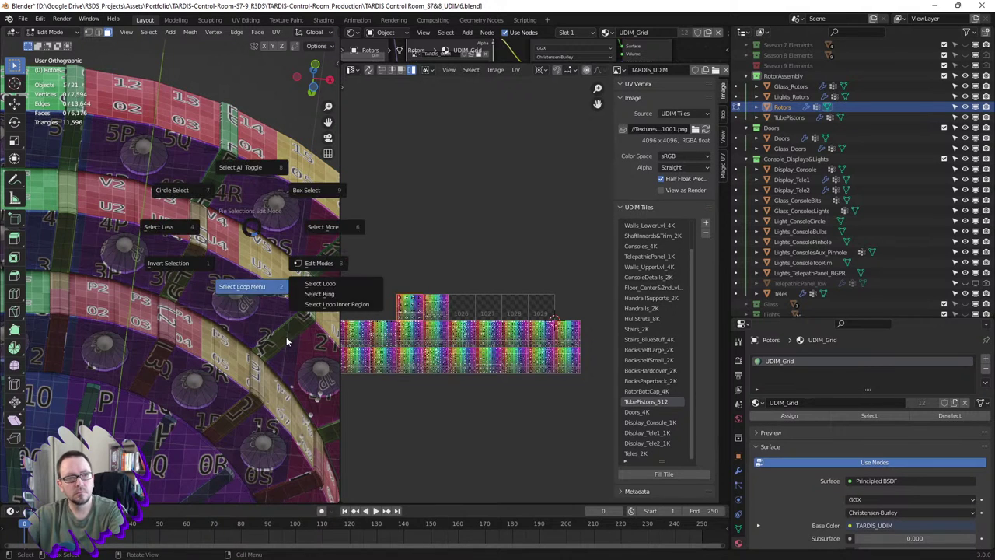
left_click(255, 179)
scroll(511, 354, "up", 3)
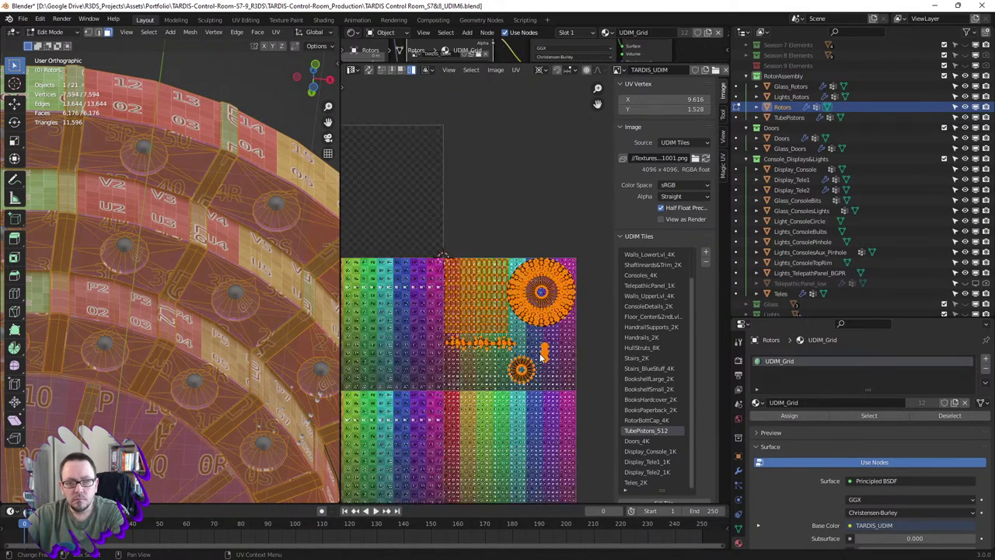
scroll(511, 354, "up", 4)
- Move the small circular UV island higher in the tile
left_click(515, 389)
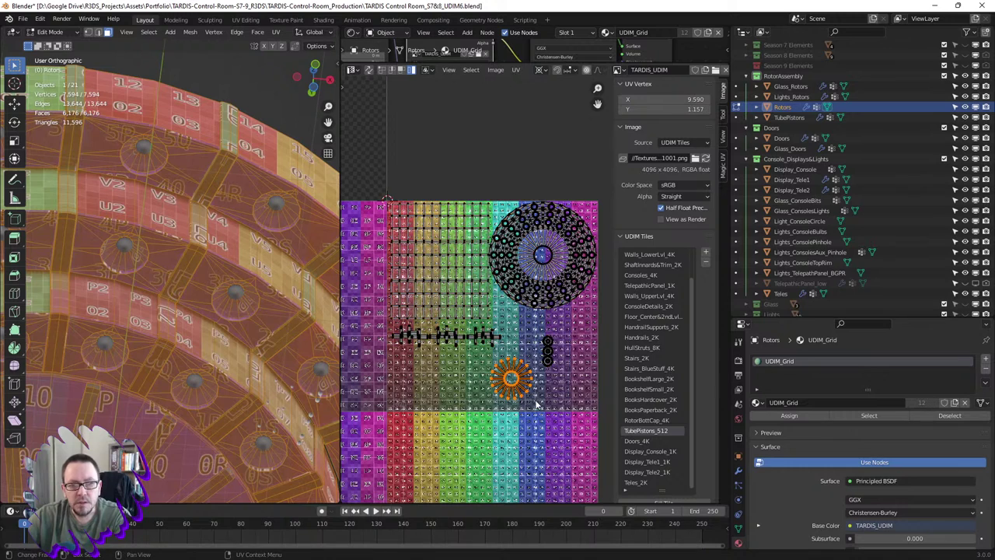
scroll(532, 376, "up", 1)
scroll(532, 376, "up", 1)
key("g")
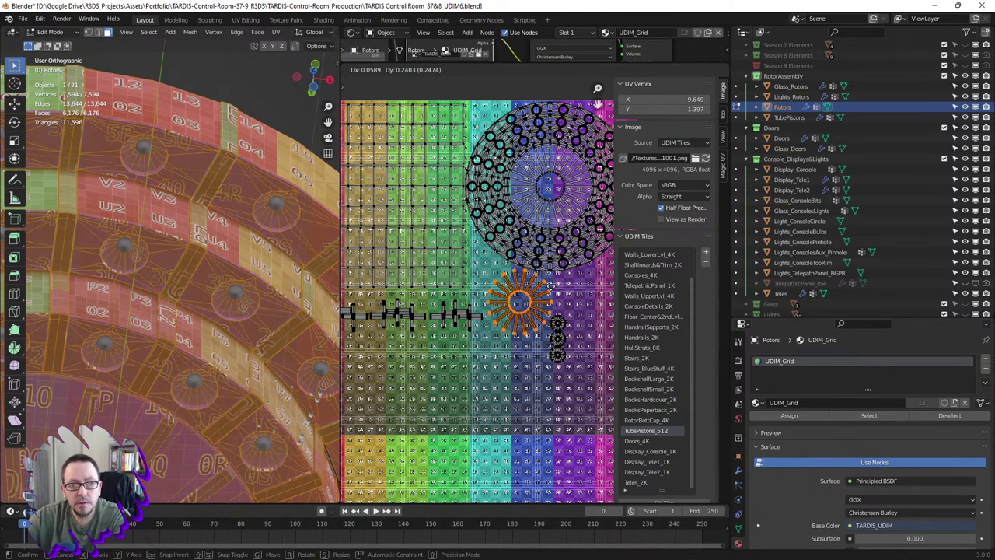
left_click(552, 292)
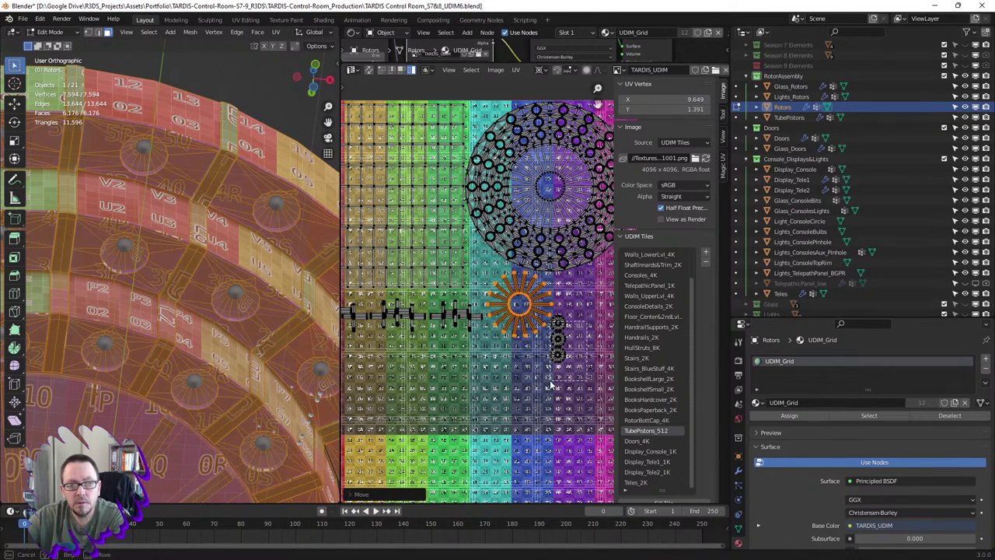
- Move the three small circle islands up beside the large circle
left_click(560, 357)
key("g")
left_click(573, 334)
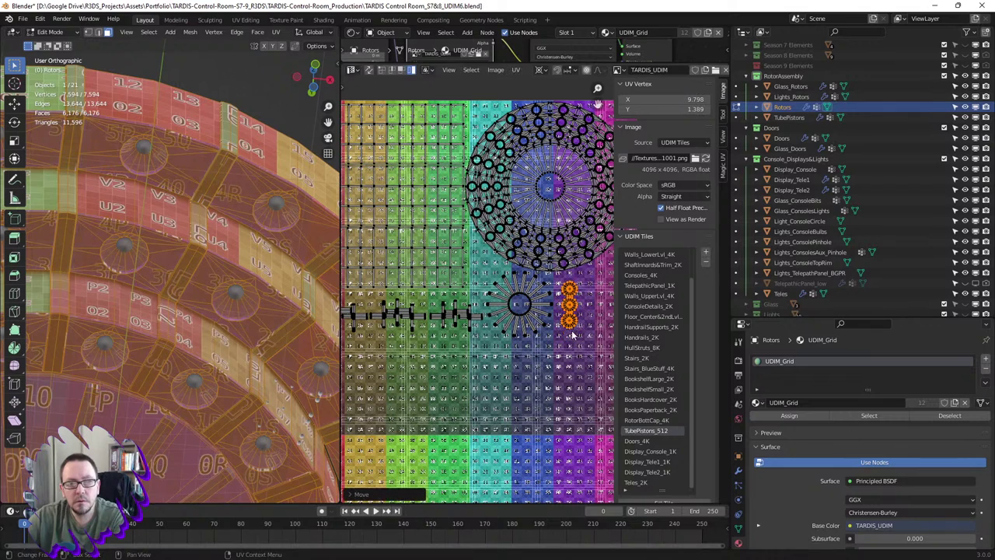
scroll(513, 350, "down", 3)
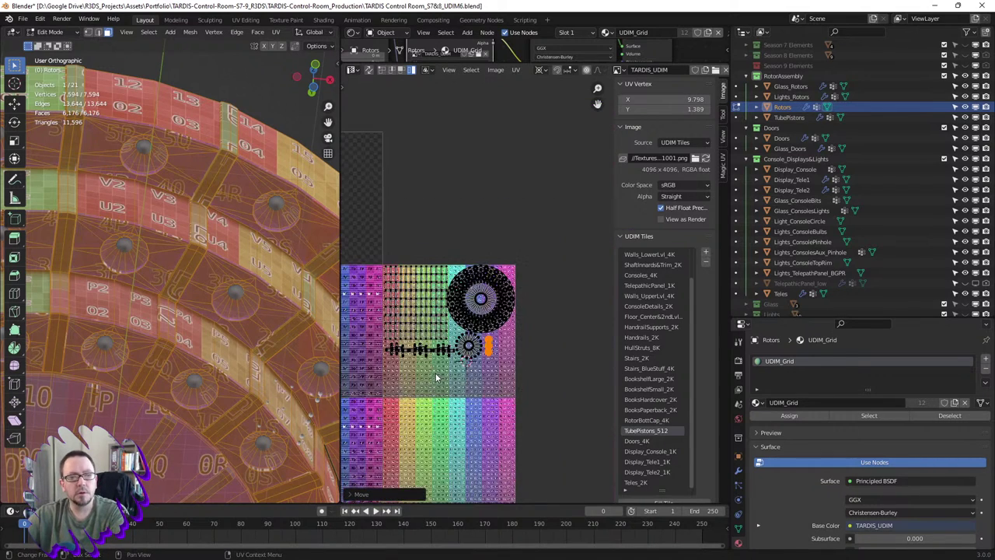
scroll(471, 365, "down", 1)
scroll(471, 366, "down", 2)
scroll(451, 342, "down", 2)
scroll(434, 322, "down", 2)
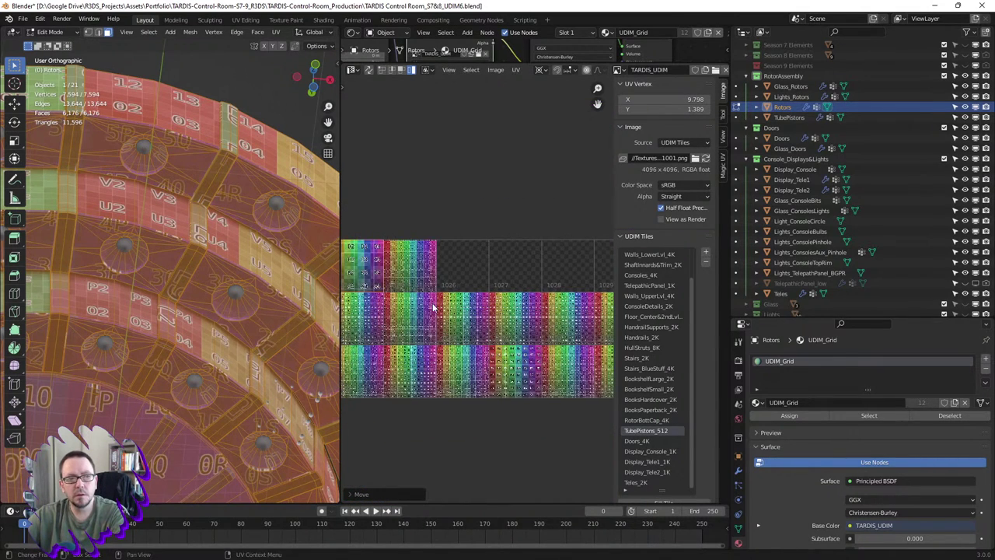
middle_click_drag(435, 323, 469, 312)
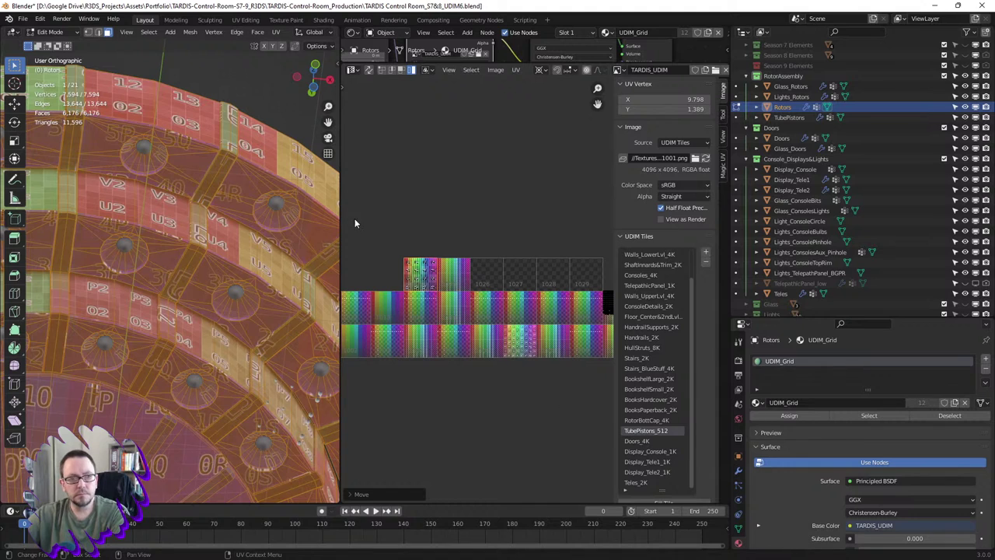
- Deselect all rotor geometry and return the rotors to Object Mode
key("alt+a")
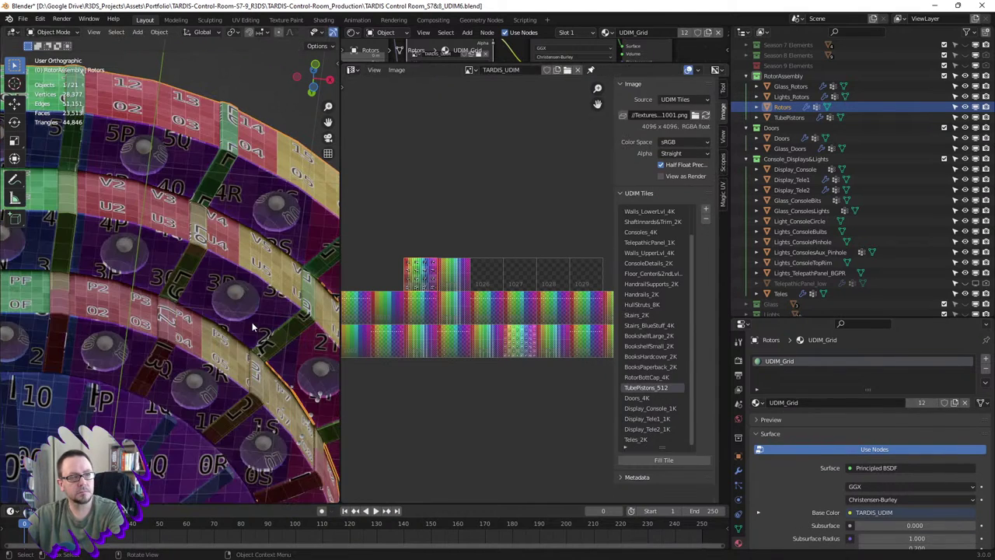
key("Tab")
scroll(252, 322, "down", 4)
mouse_move(252, 322)
middle_mouse_down()
mouse_move(176, 327)
mouse_move(147, 395)
middle_mouse_up()
- Edit TubePistons and move its UV island to the right end of the strip
left_click(127, 430)
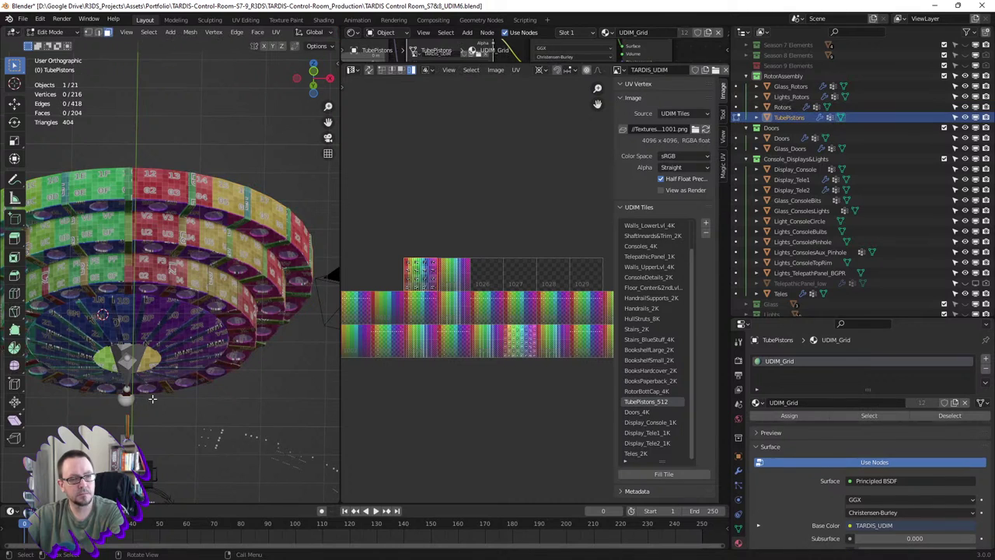
key("Tab")
scroll(432, 265, "up", 2)
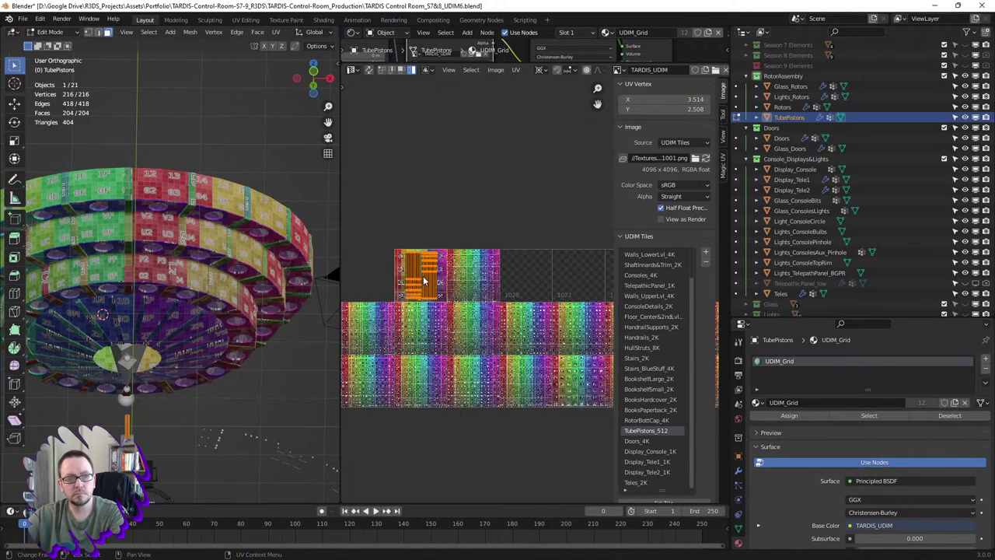
scroll(432, 264, "down", 2)
middle_click_drag(432, 265, 405, 272)
key("g")
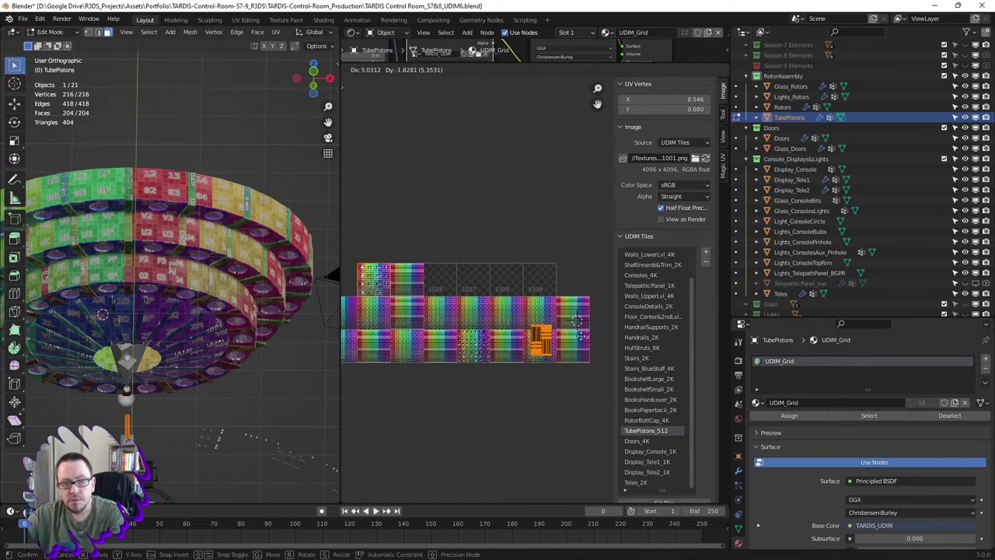
left_click(608, 321)
- Shrink the TubePistons UV island twice and settle it in the tile's upper right
scroll(601, 344, "up", 2)
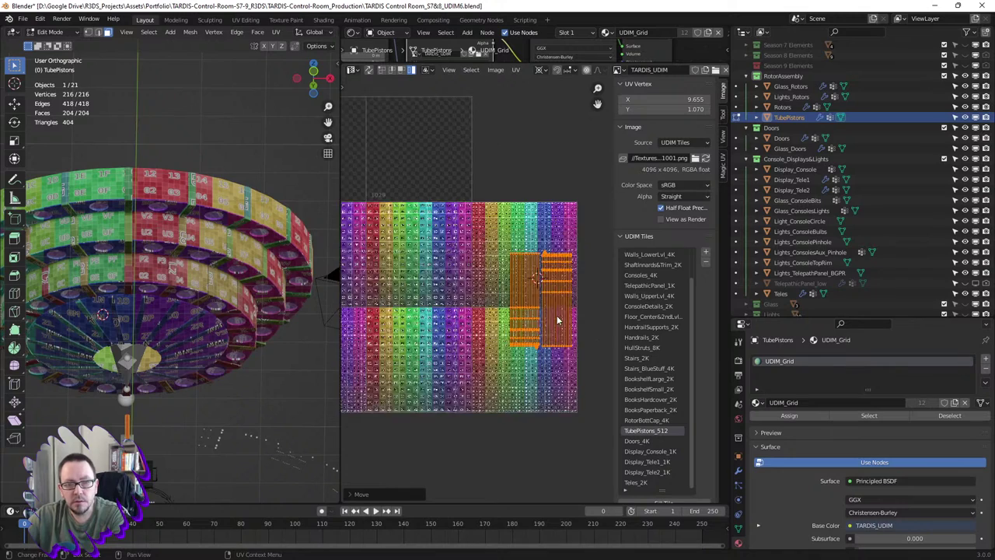
scroll(575, 311, "up", 2)
scroll(570, 284, "down", 1)
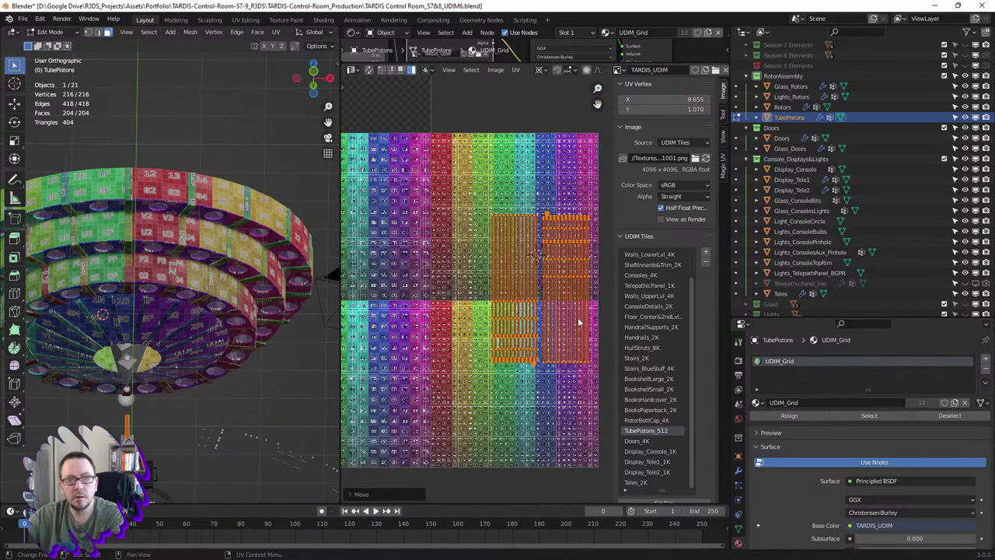
key("s")
left_click(562, 310)
key("g")
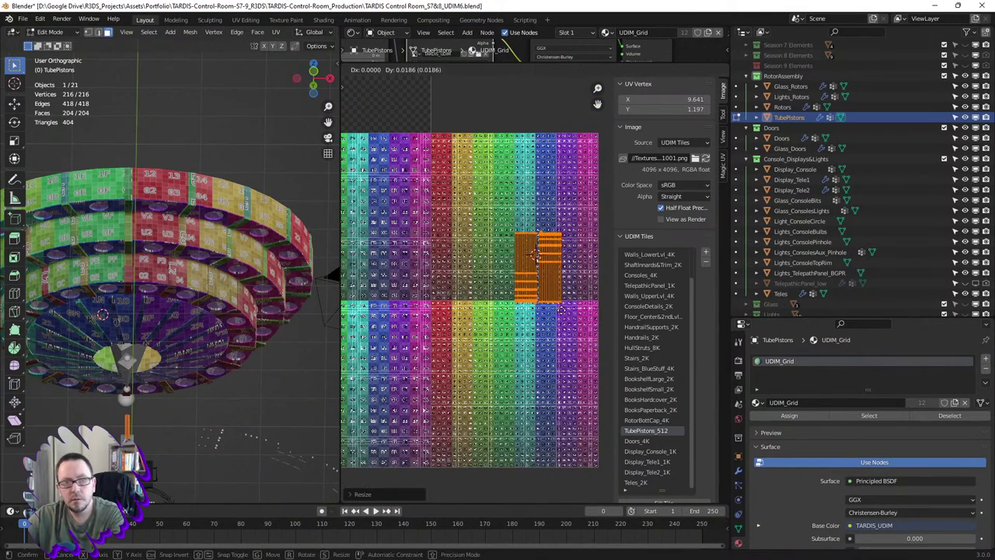
left_click(561, 309)
key("s")
left_click(548, 292)
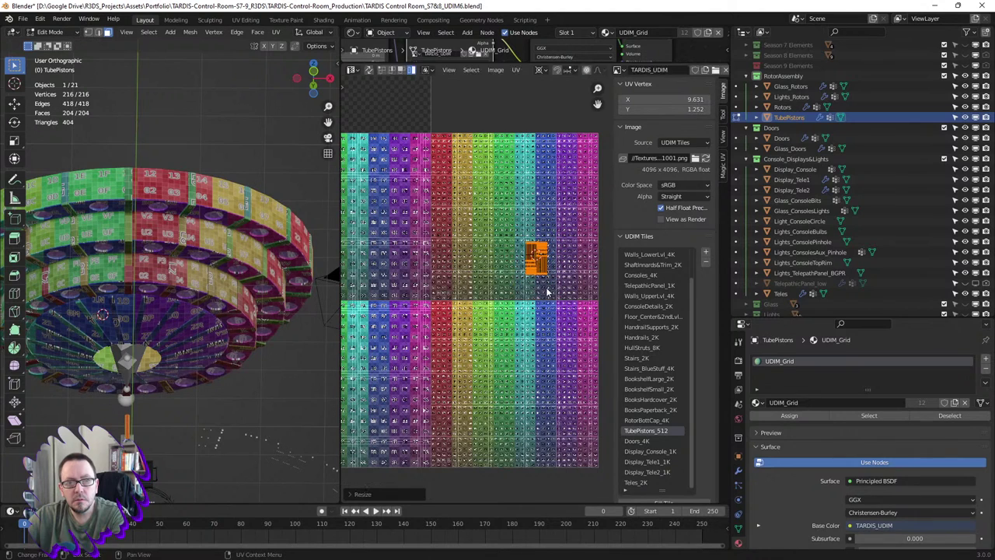
key("g")
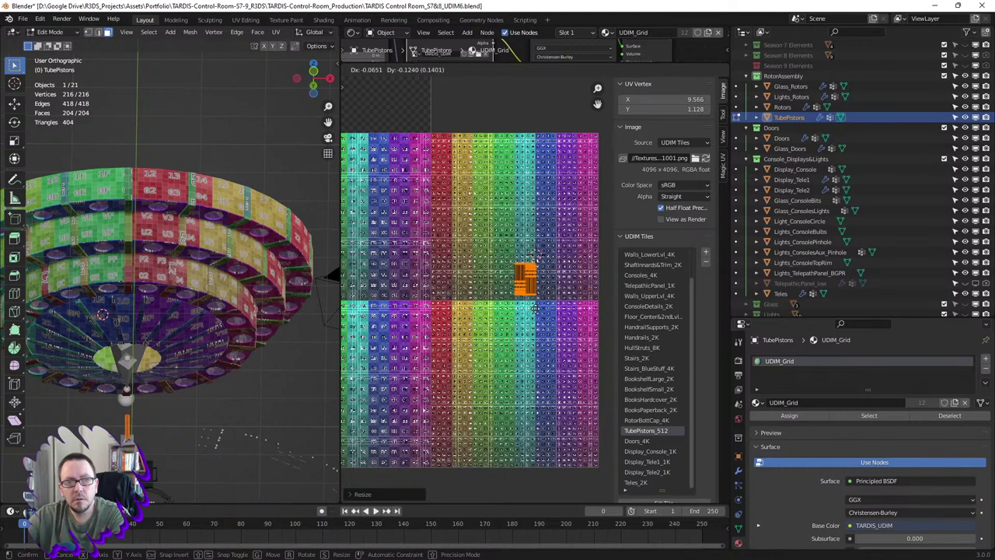
left_click(584, 307)
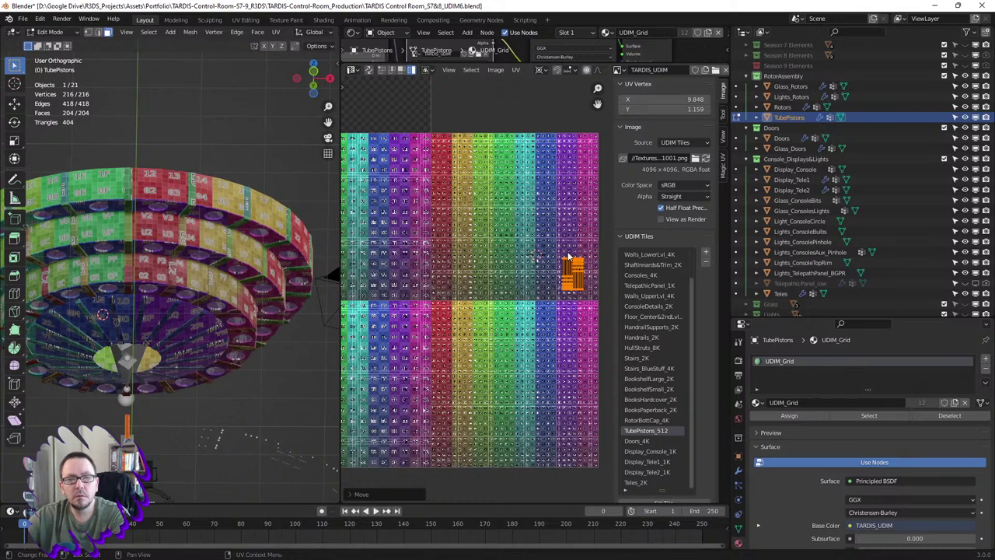
- Frame TubePistons, orbit out to the rotor dish, and switch editing to the Rotors mesh
key("KP_Decimal")
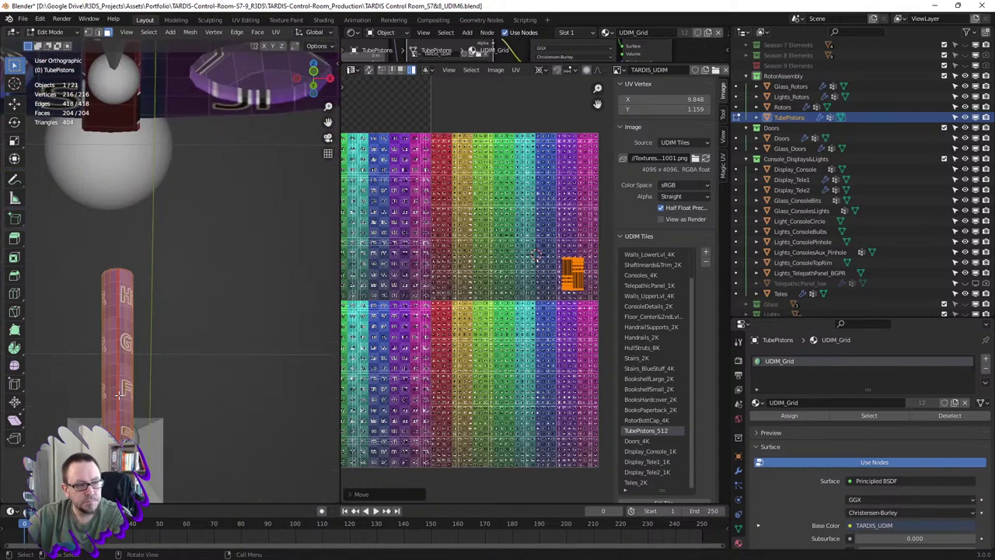
middle_click_drag(132, 376, 179, 326)
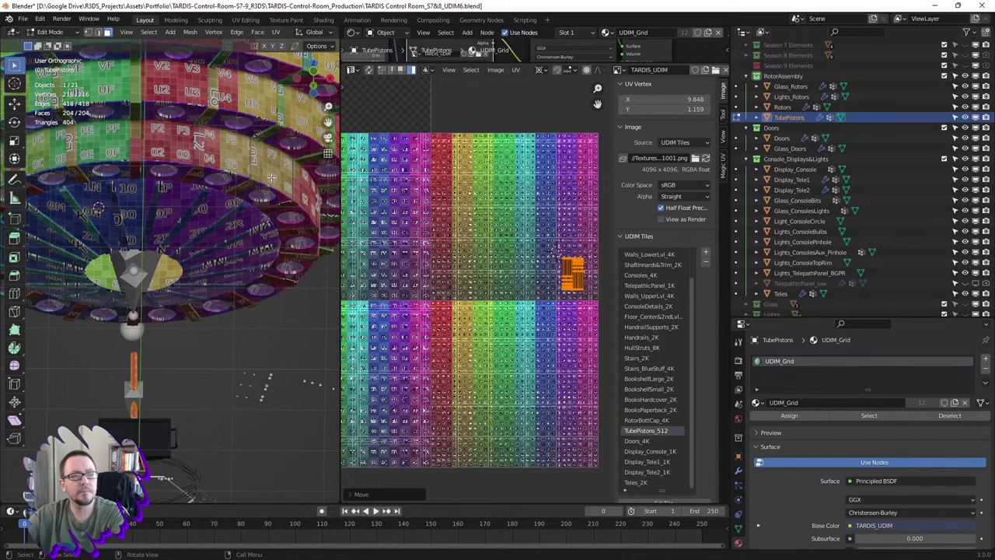
key("alt+q")
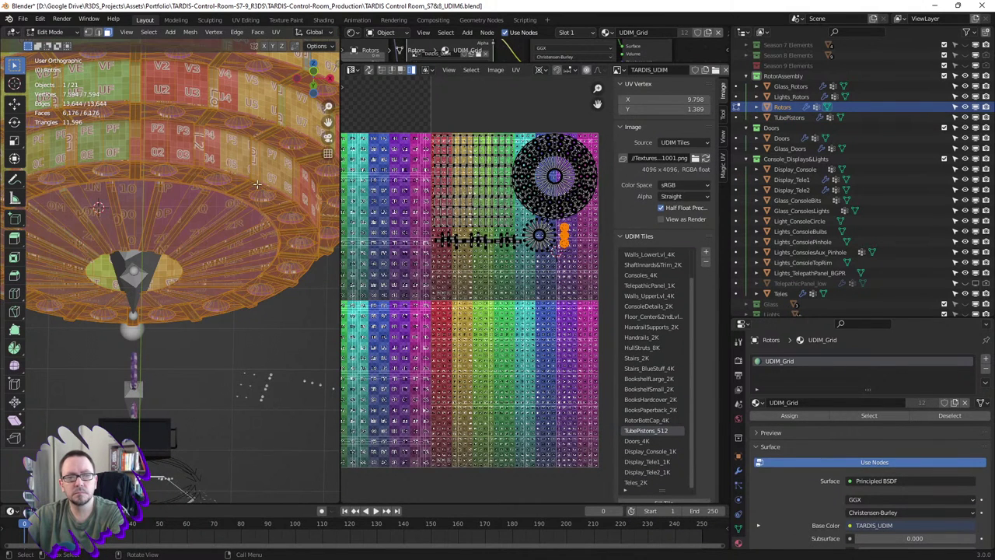
- Deselect all UVs, return the Rotors to Object Mode and orbit to a side view
key("alt+a")
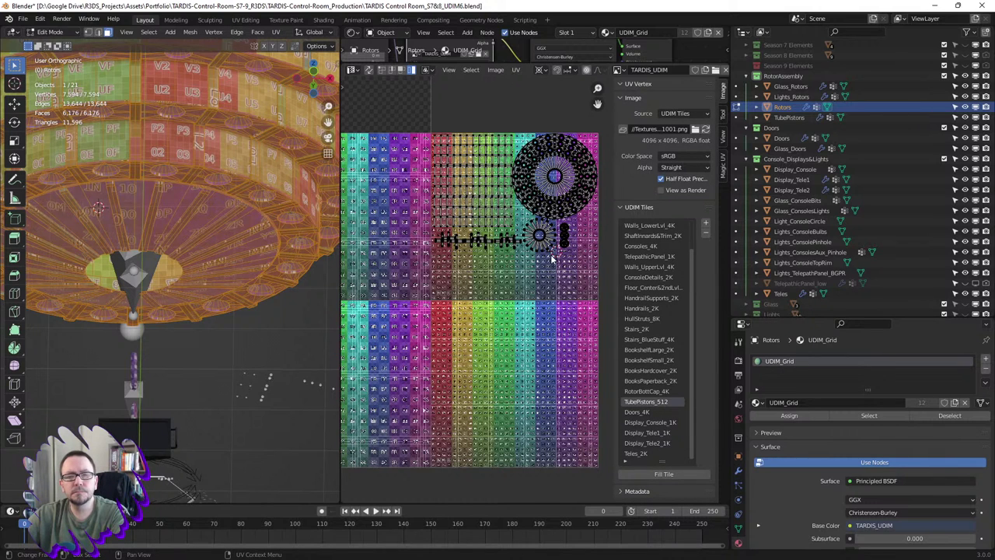
key("Tab")
key("alt+a")
scroll(212, 251, "down", 4)
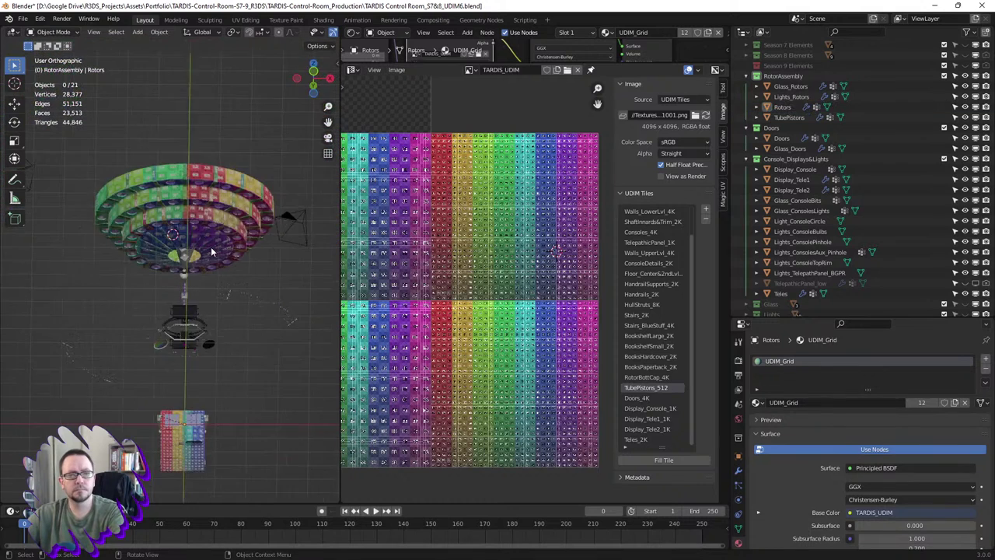
middle_click_drag(212, 251, 189, 325)
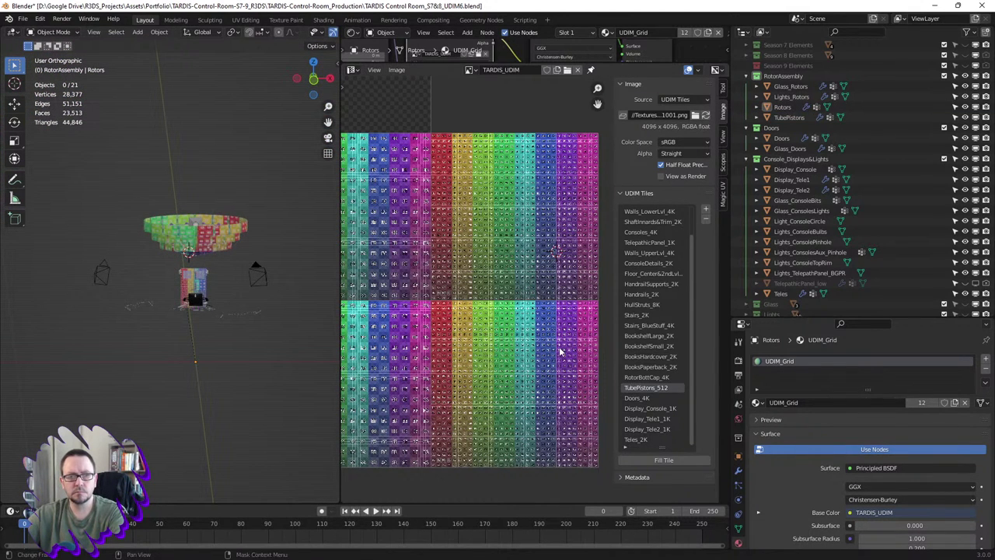
scroll(559, 342, "down", 5)
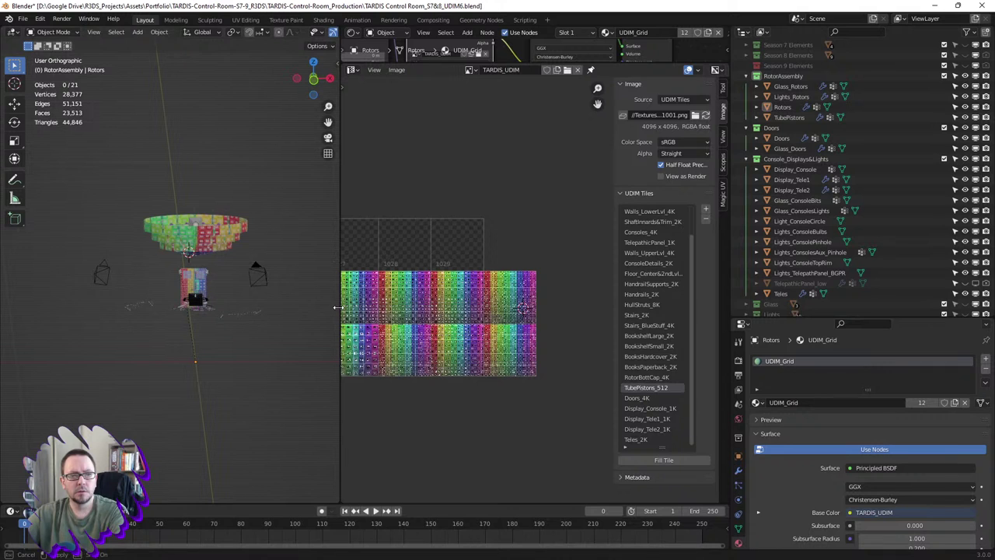
- Widen the image editor and zoom to show the full TARDIS_UDIM tile set
left_click_drag(339, 308, 174, 311)
scroll(444, 354, "up", 4)
scroll(442, 351, "down", 1)
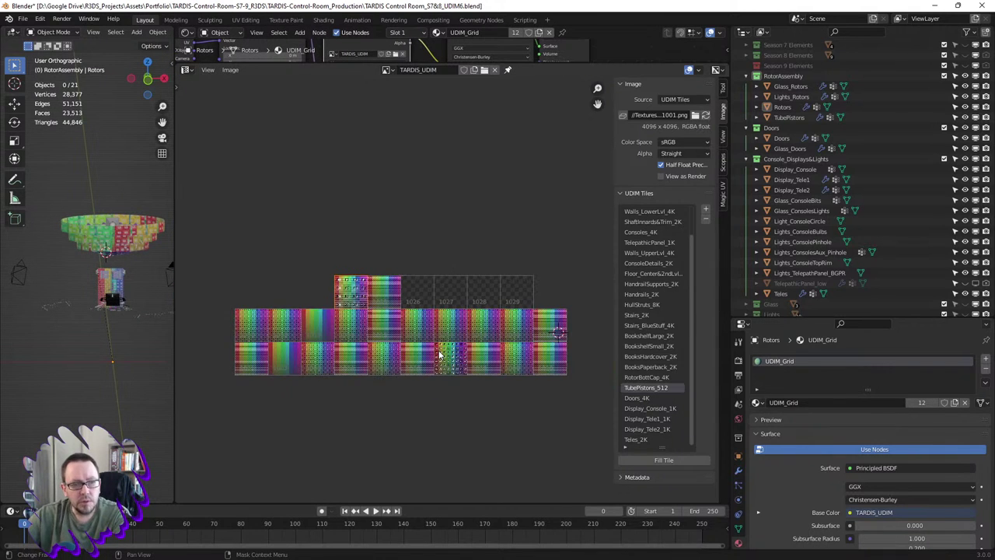
scroll(444, 350, "up", 1)
scroll(455, 343, "down", 1)
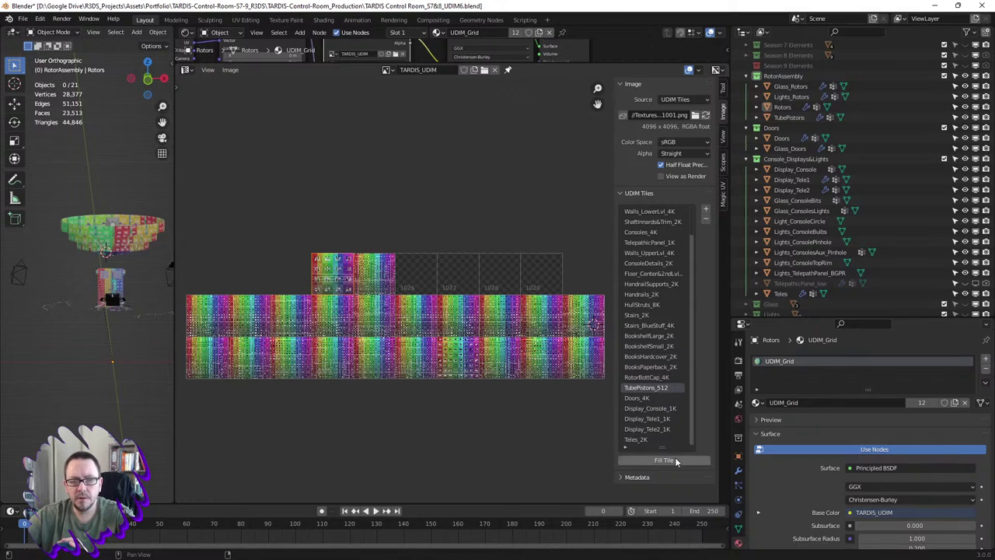
- Remove the TubePistons_512 tile from the UDIM list and make Teles_2K the active tile
left_click(707, 221)
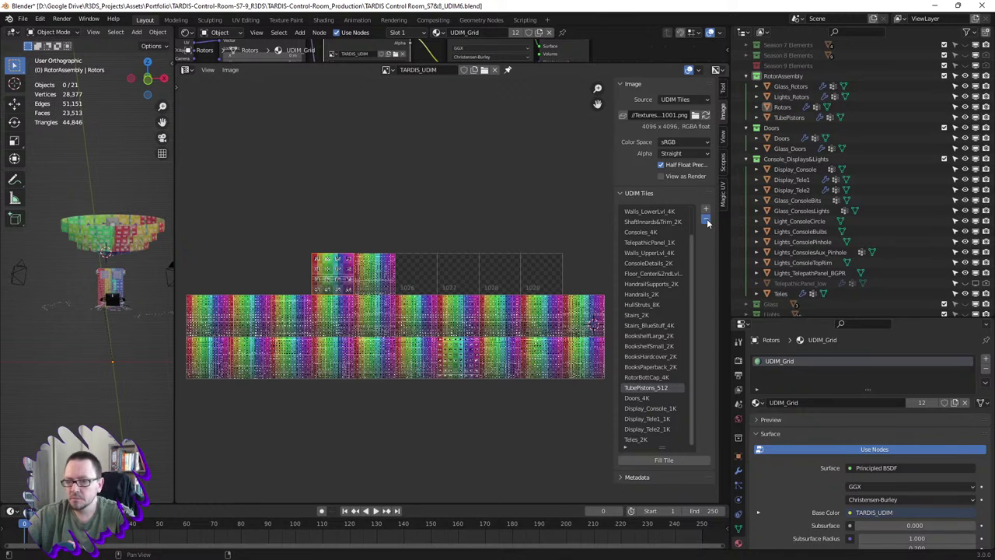
left_click(707, 221)
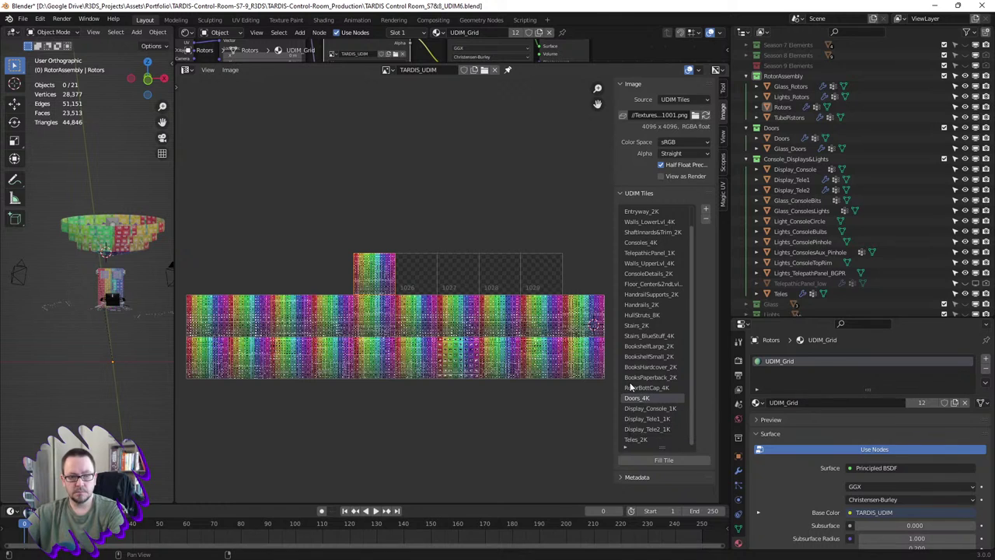
left_click(644, 440)
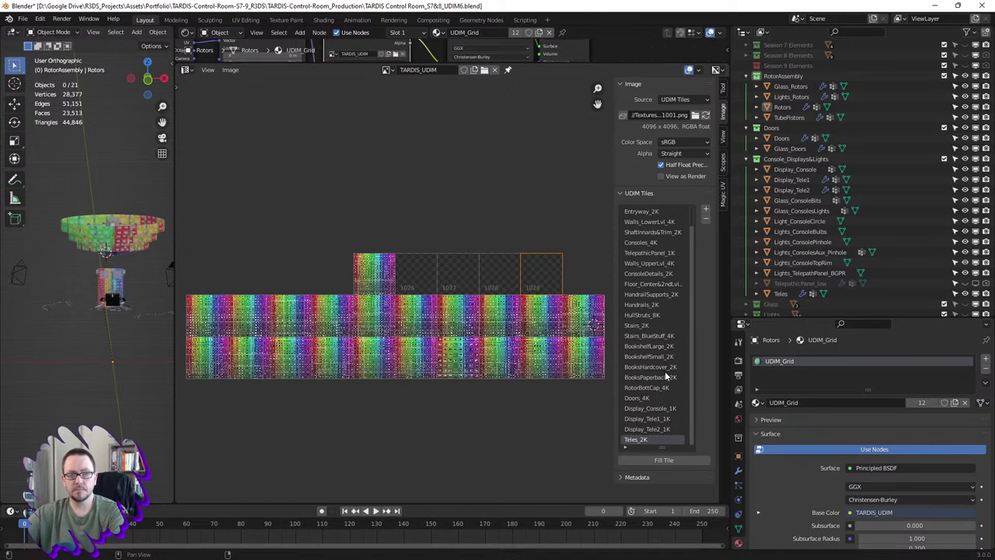
- Save the blend file, open the texture file, and reload the UDIM image with Alt+R
left_click(23, 18)
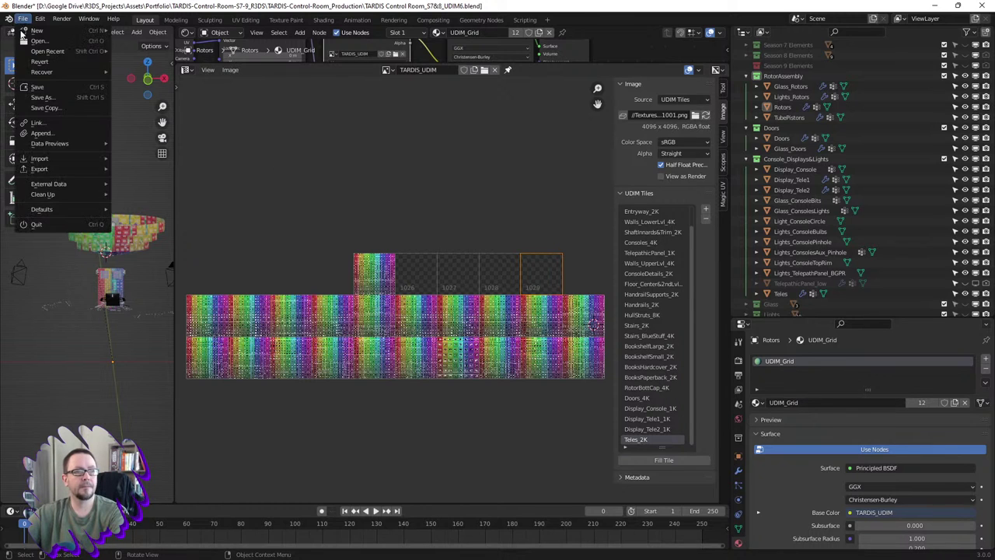
left_click(37, 88)
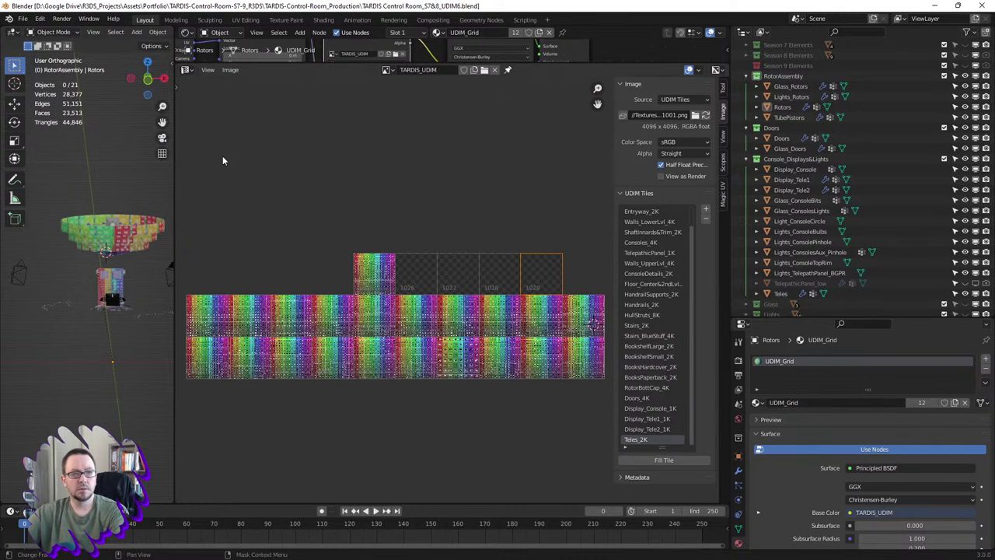
left_click(22, 18)
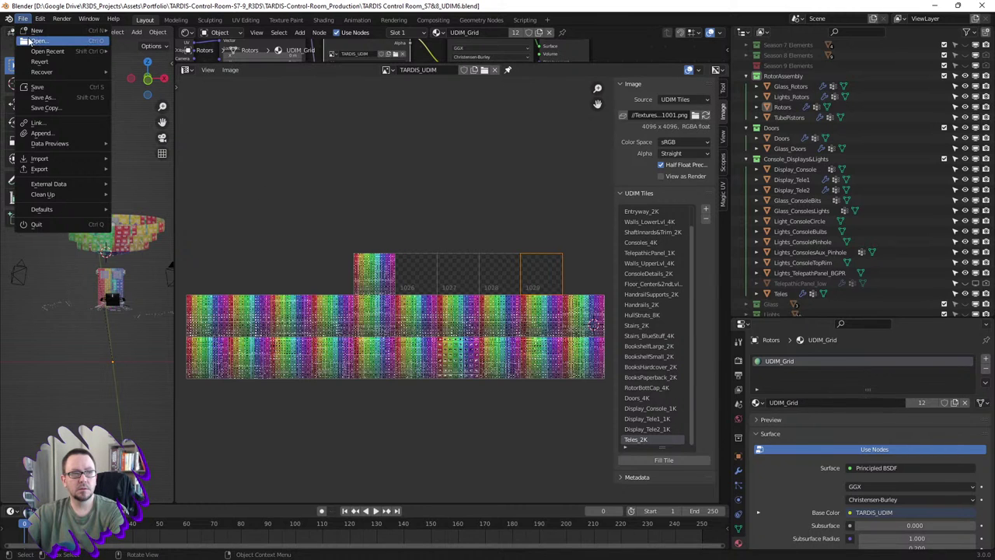
left_click(35, 40)
double_click(625, 272)
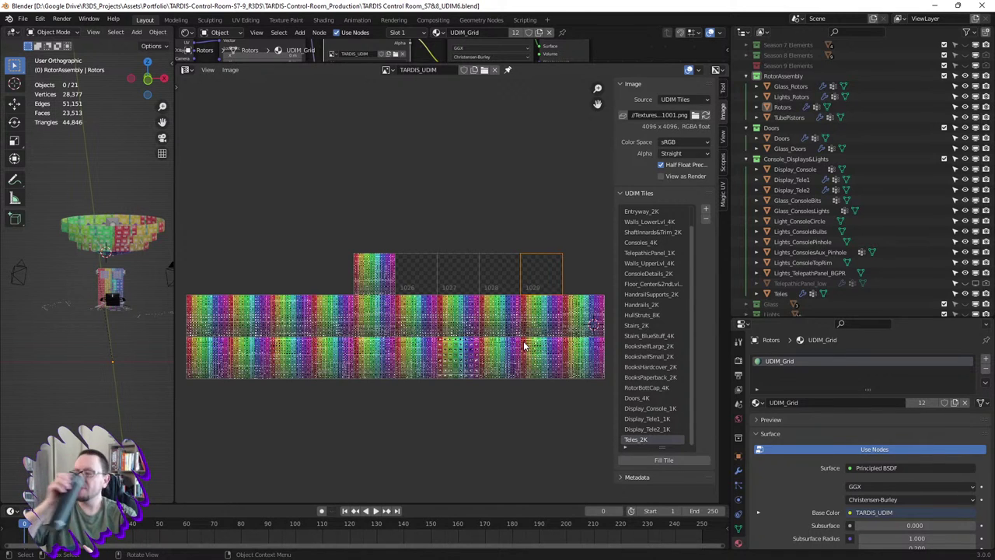
key("alt+r")
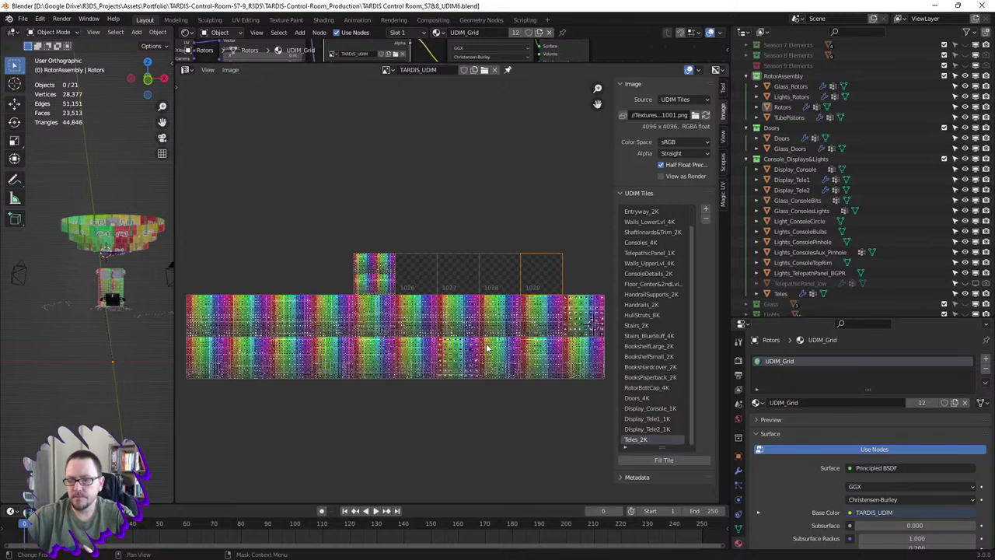
scroll(113, 286, "up", 2)
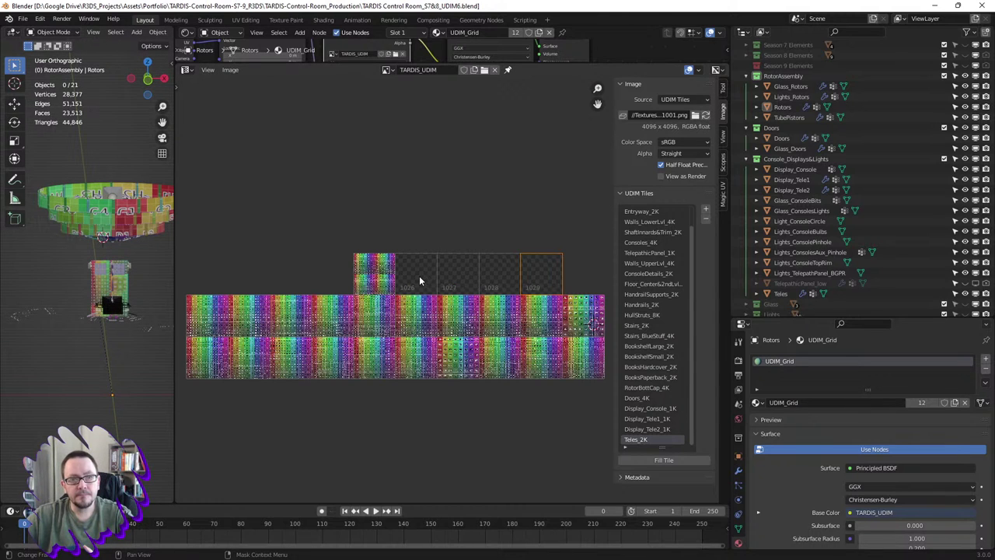
left_click(649, 409)
left_click(649, 305)
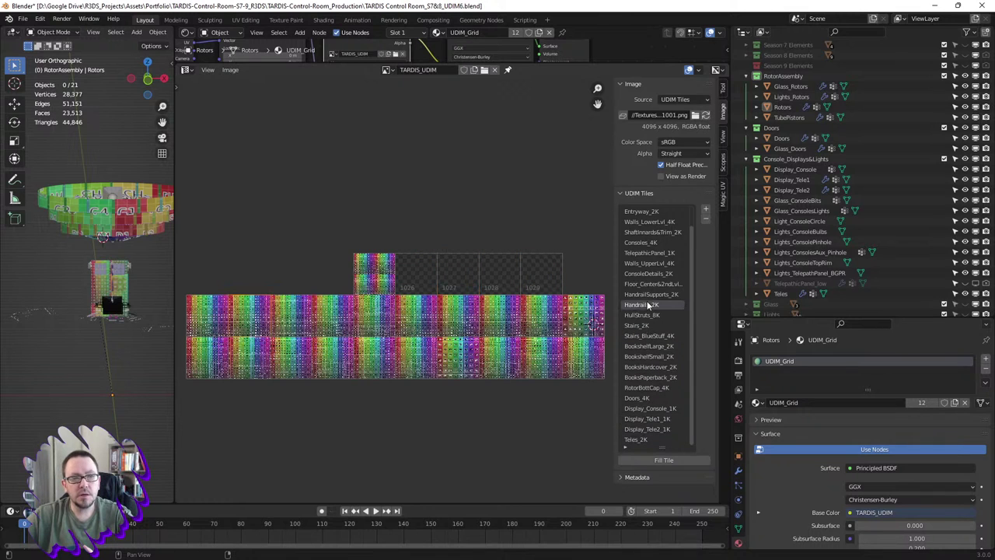
left_click(666, 366)
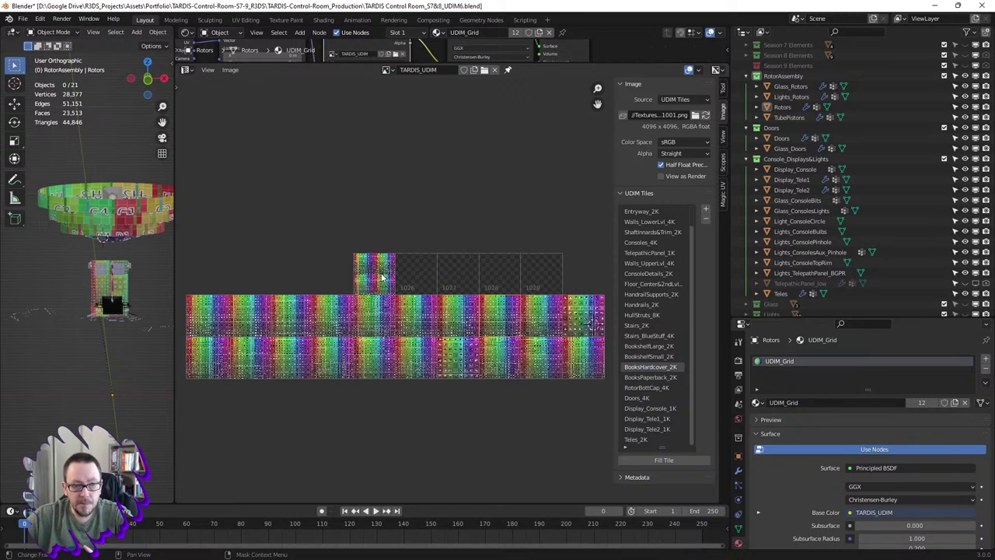
left_click(637, 439)
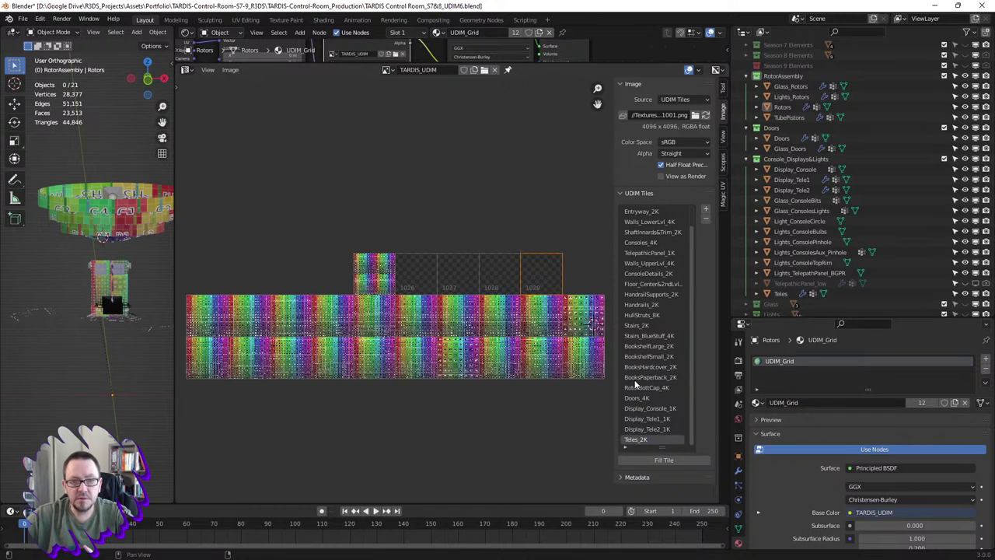
left_click(665, 377)
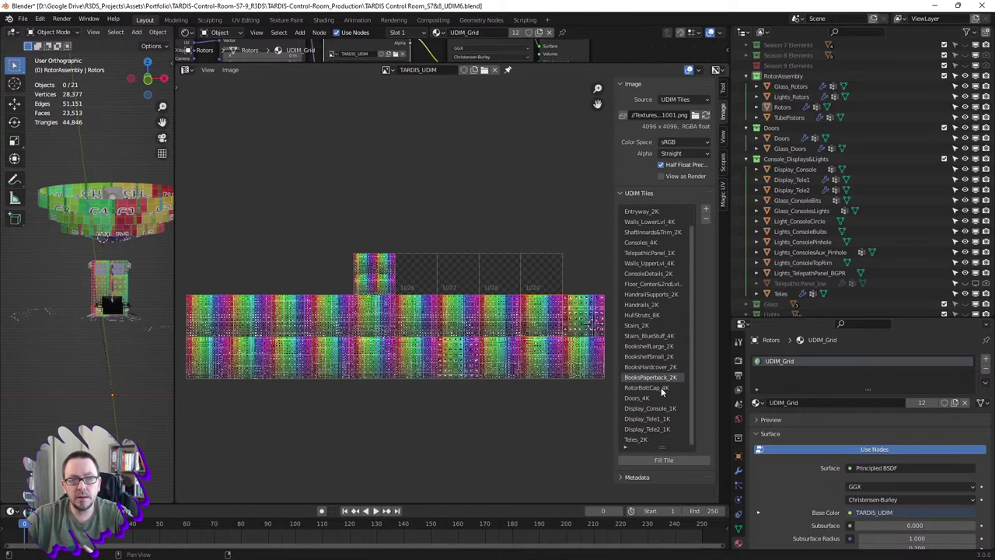
left_click(662, 388)
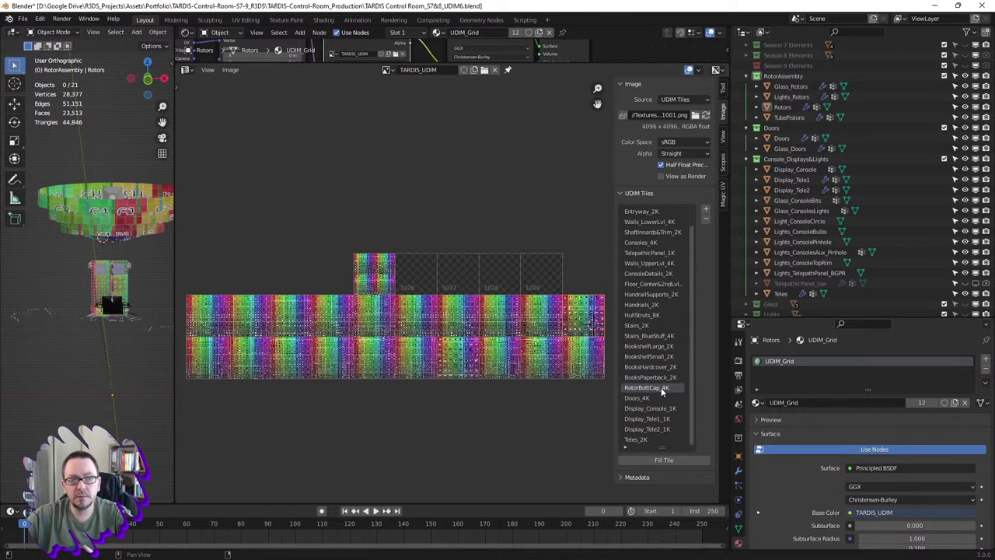
left_click(706, 210)
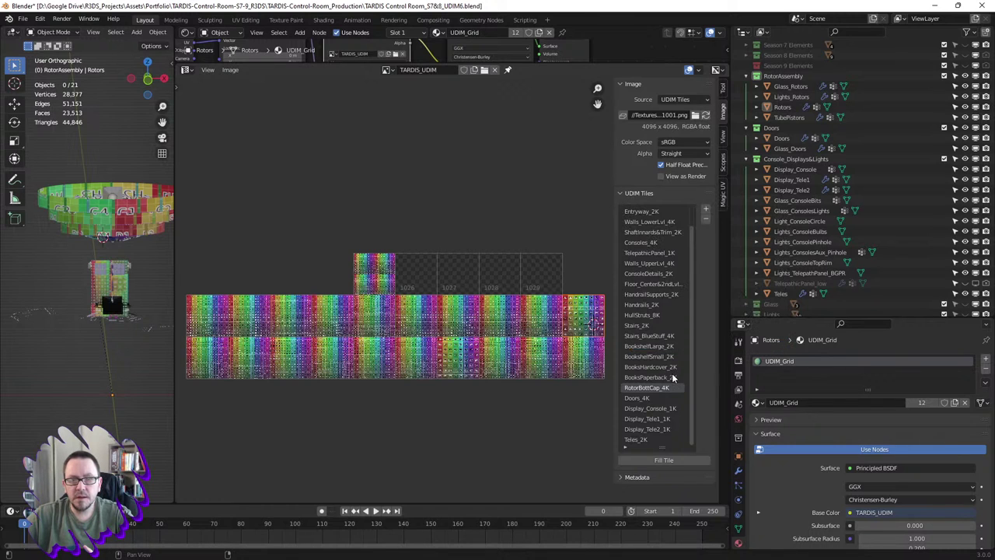
left_click(644, 441)
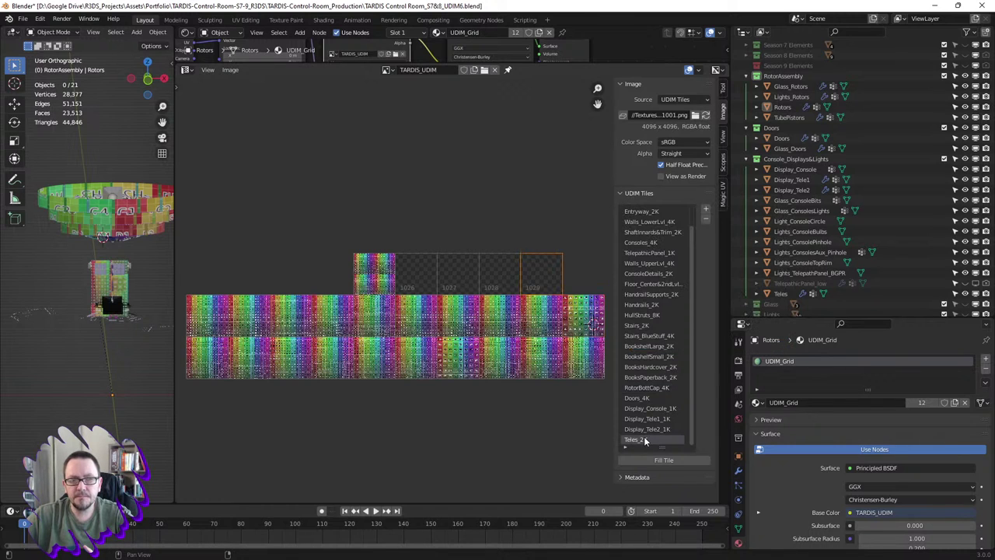
left_click(705, 208)
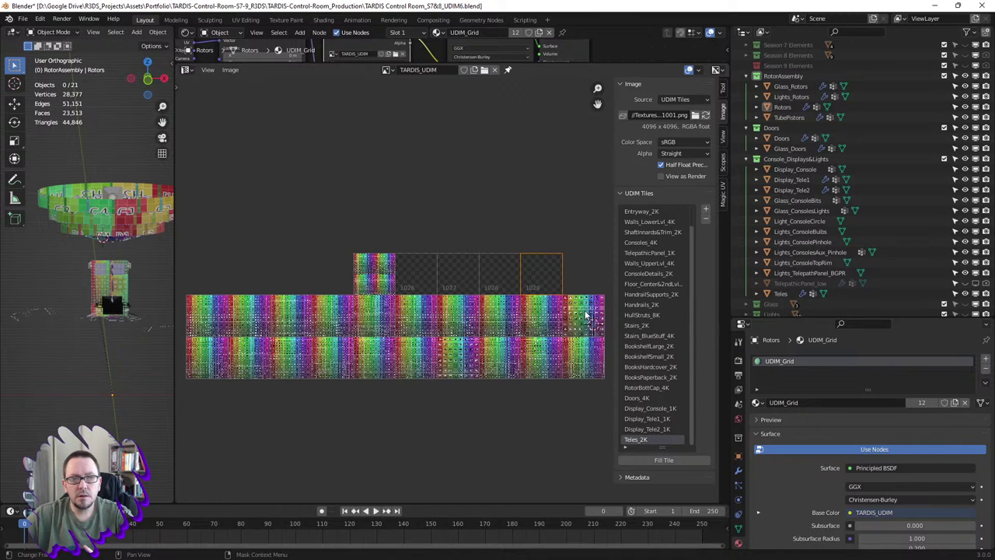
left_click(643, 388)
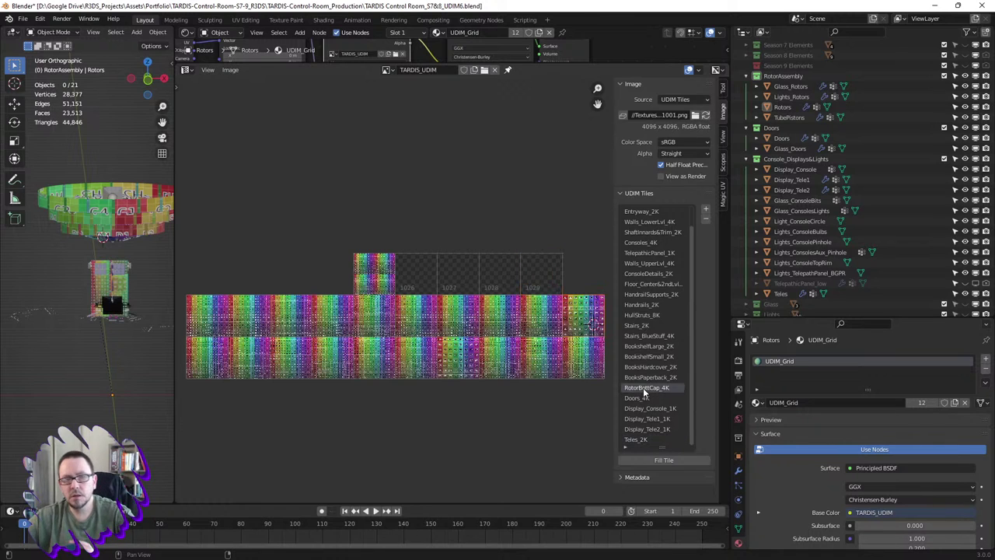
- Rename the RotorBottCap_4K UDIM tile to Rotors_4K
double_click(642, 388)
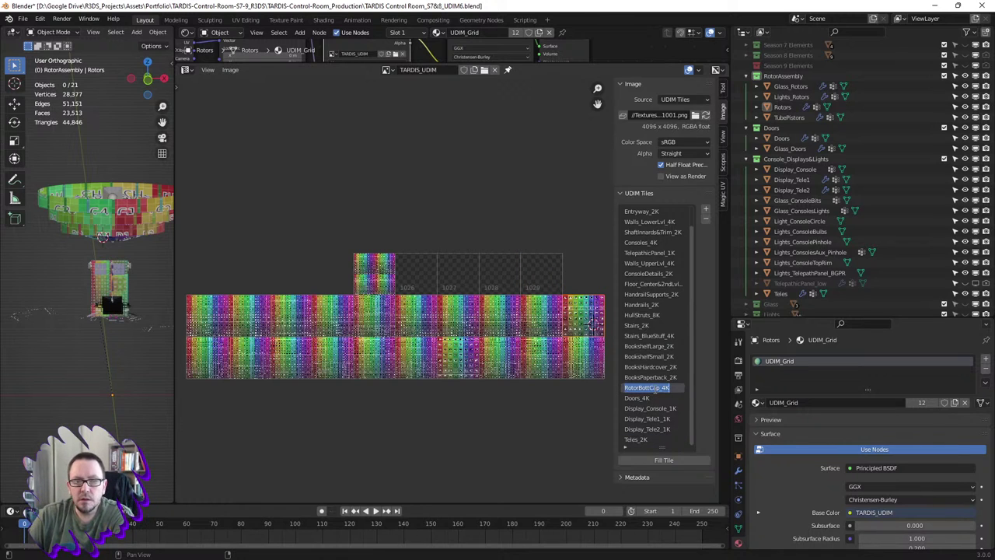
left_click(655, 388)
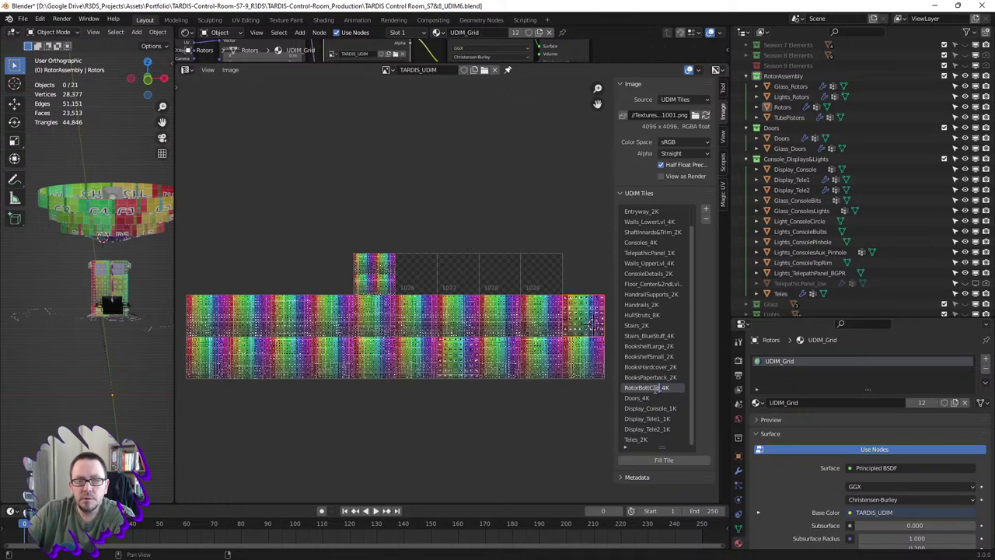
key("BackSpace")
key("BackSpace")
key("BackSpace")
key("BackSpace")
key("BackSpace")
type("s")
key("Return")
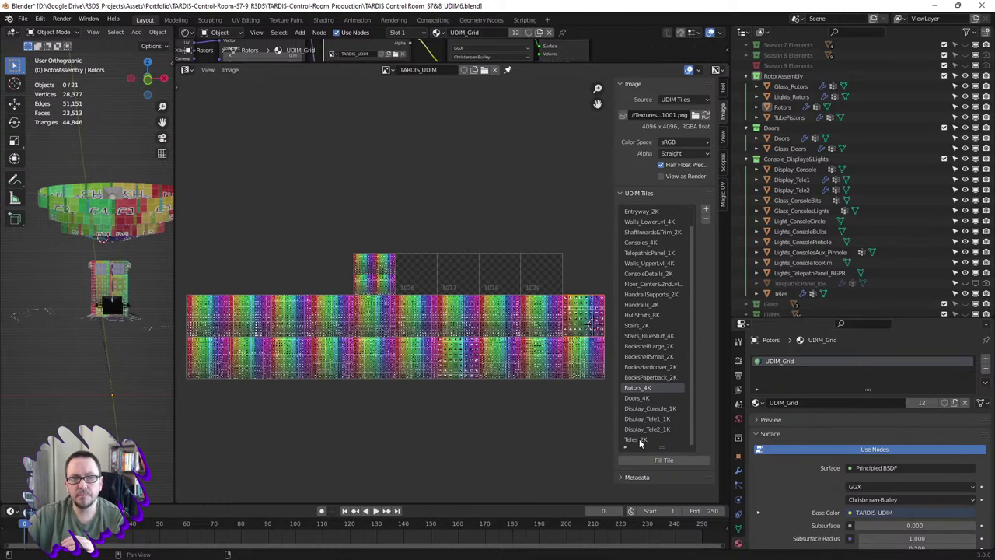
left_click(647, 398)
left_click(645, 388)
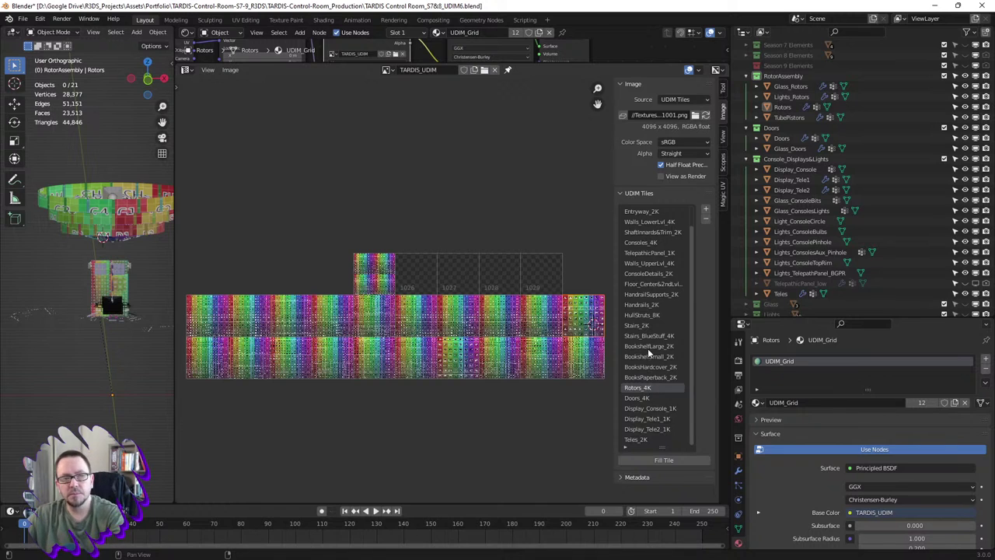
- Add UDIM tile 1021 labelled TubePistons_512, 512 × 512, filled with Color Grid
left_click(705, 209)
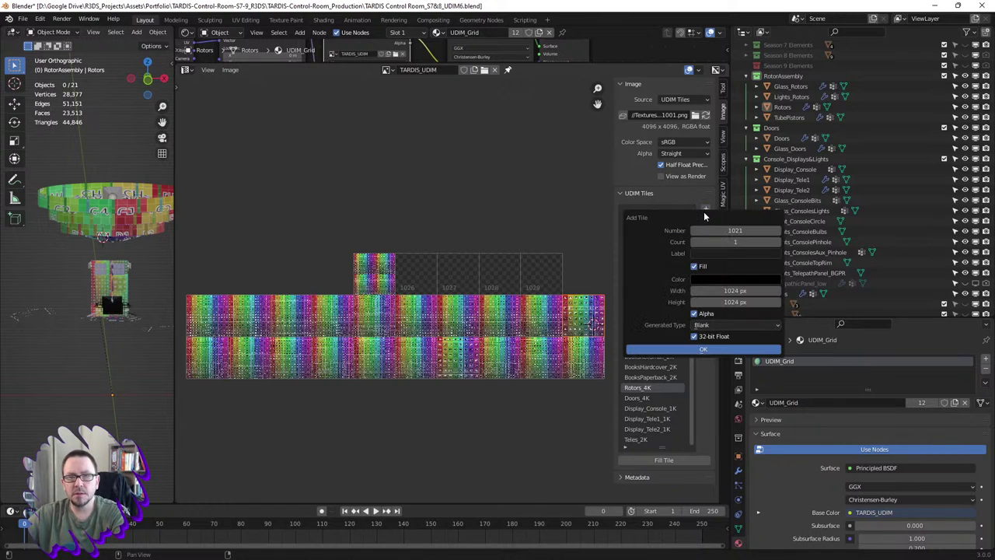
left_click(731, 252)
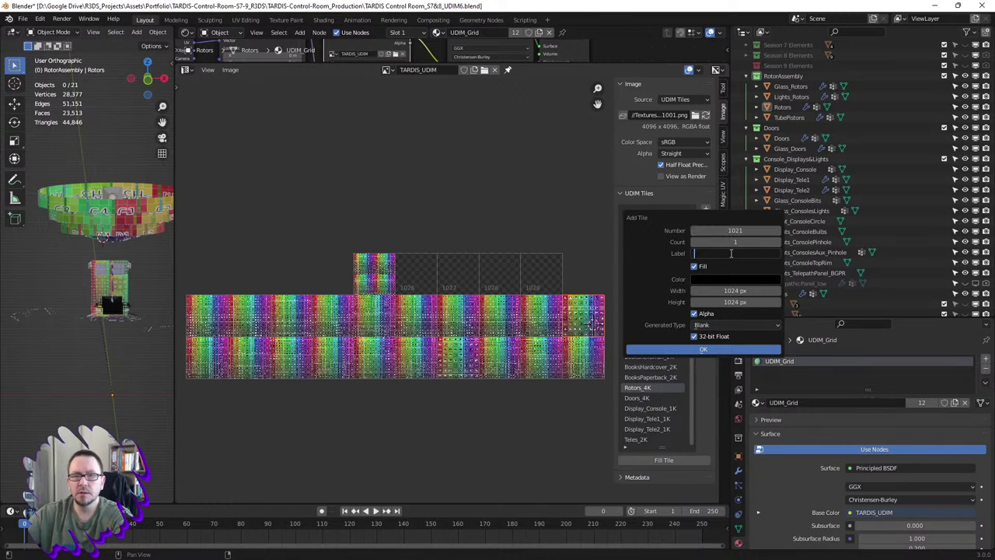
type("TubeP")
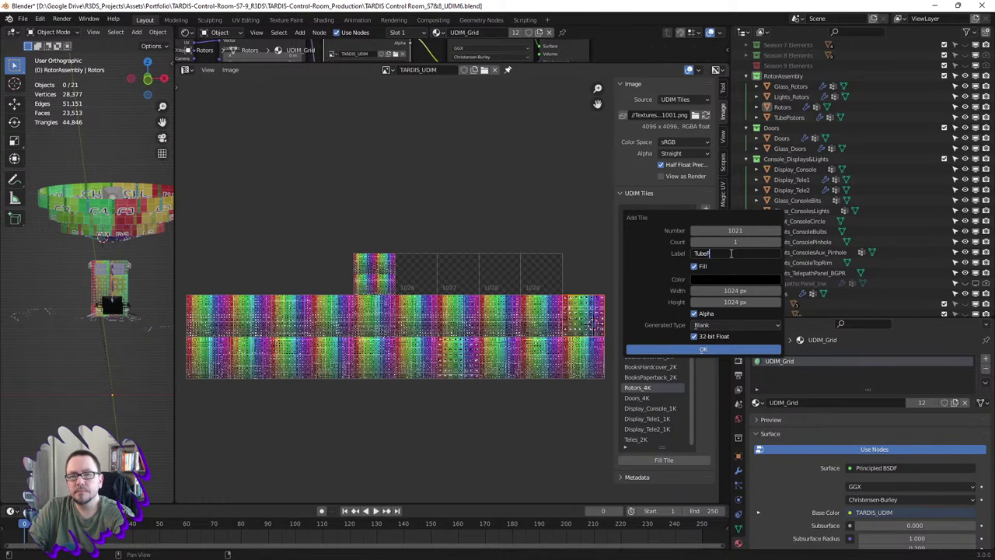
type("istons")
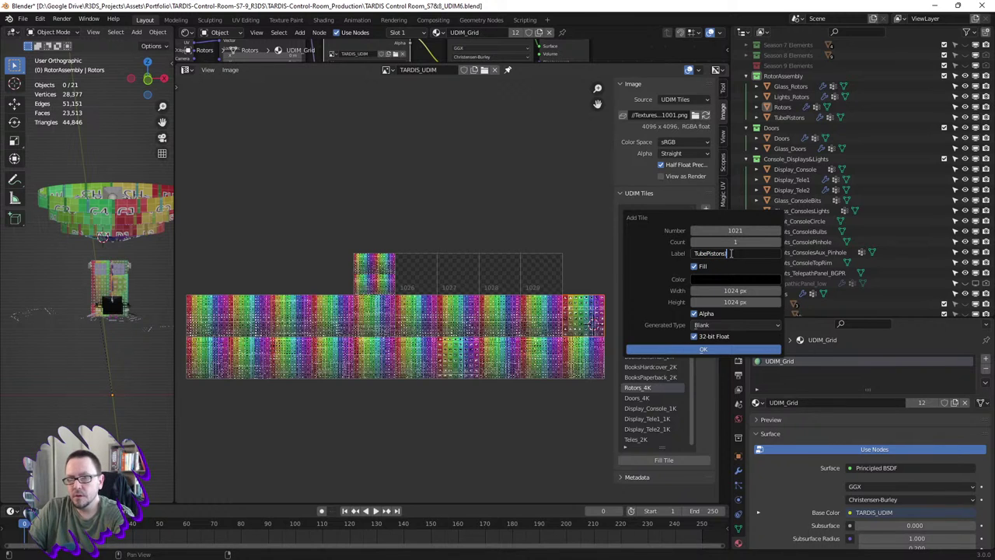
type("_512")
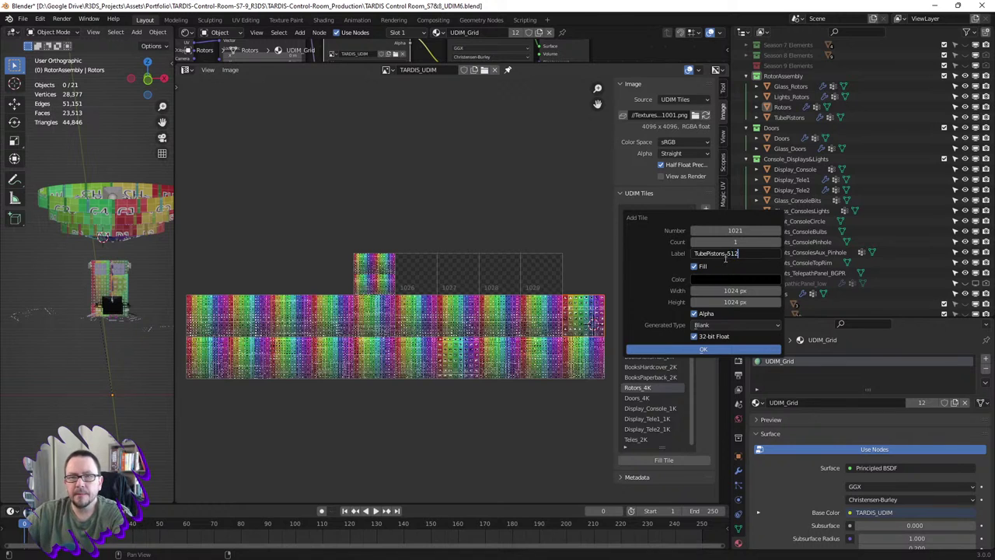
key("Tab")
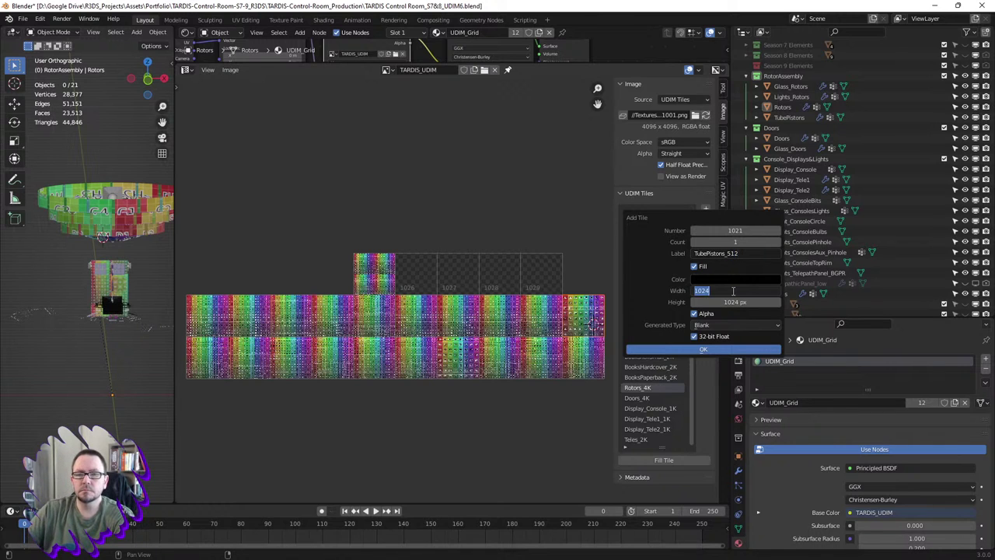
type("512")
key("Tab")
type("512")
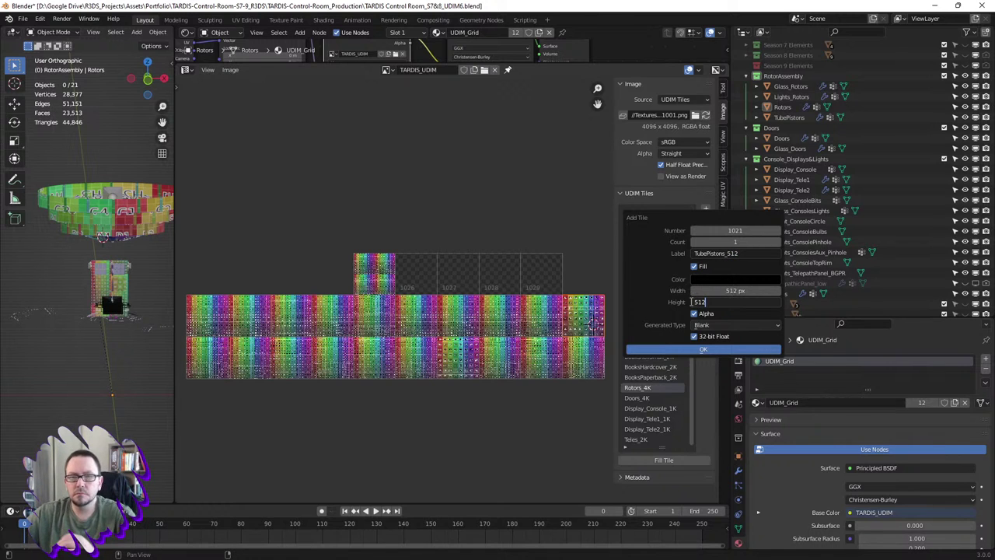
left_click(704, 326)
left_click(709, 359)
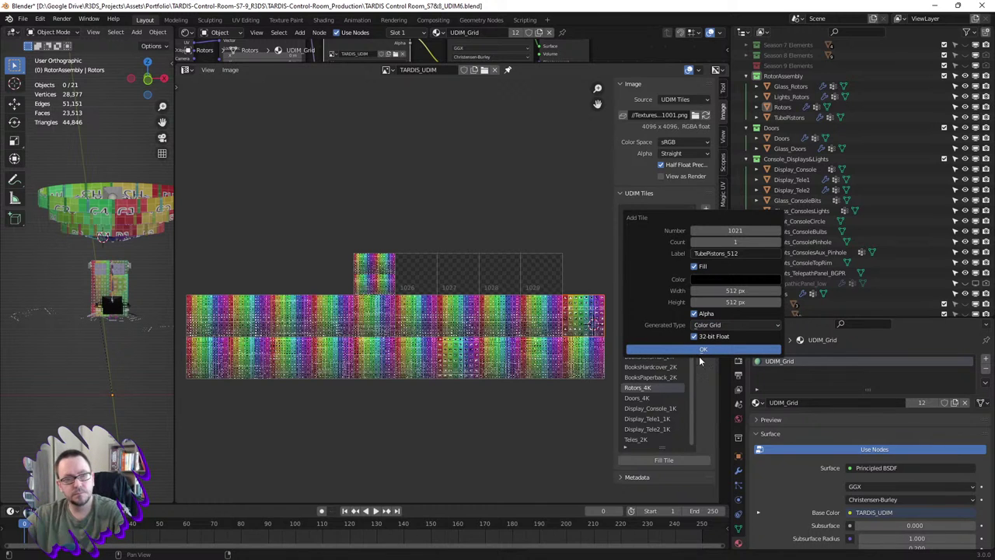
key("Return")
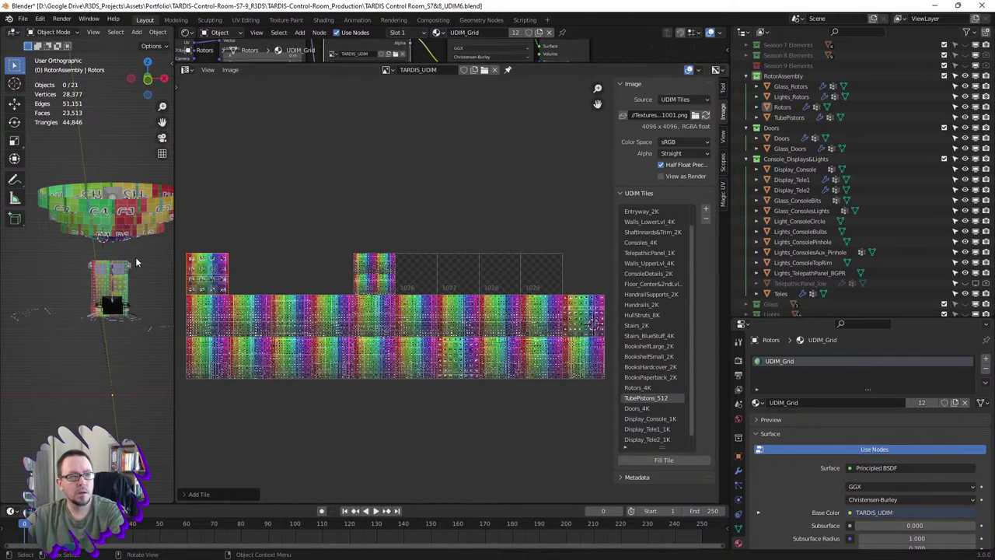
- Move the TubePistons UV island into tile 1021 and scale it up around its Bounding Box Center
scroll(111, 281, "up", 5)
left_click(115, 322)
key("Tab")
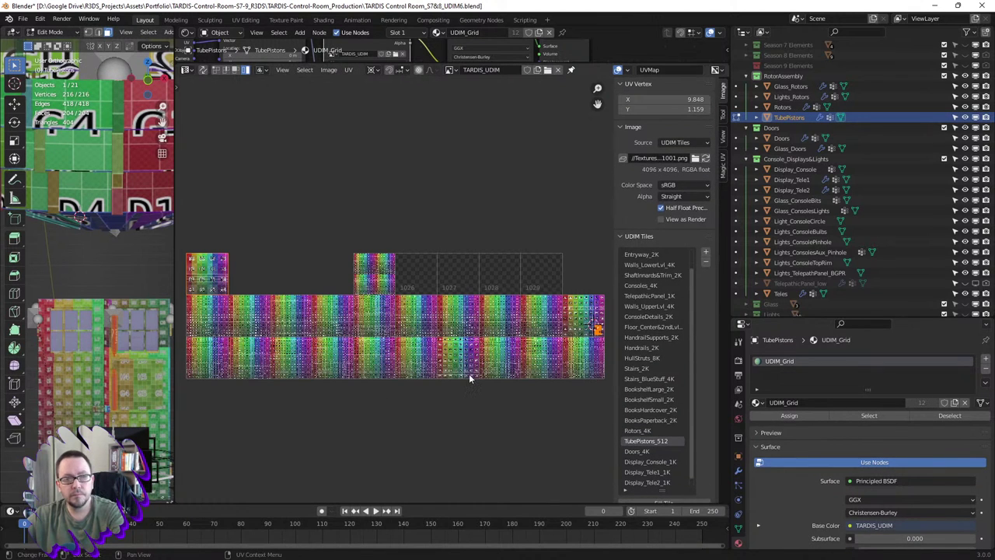
key("g")
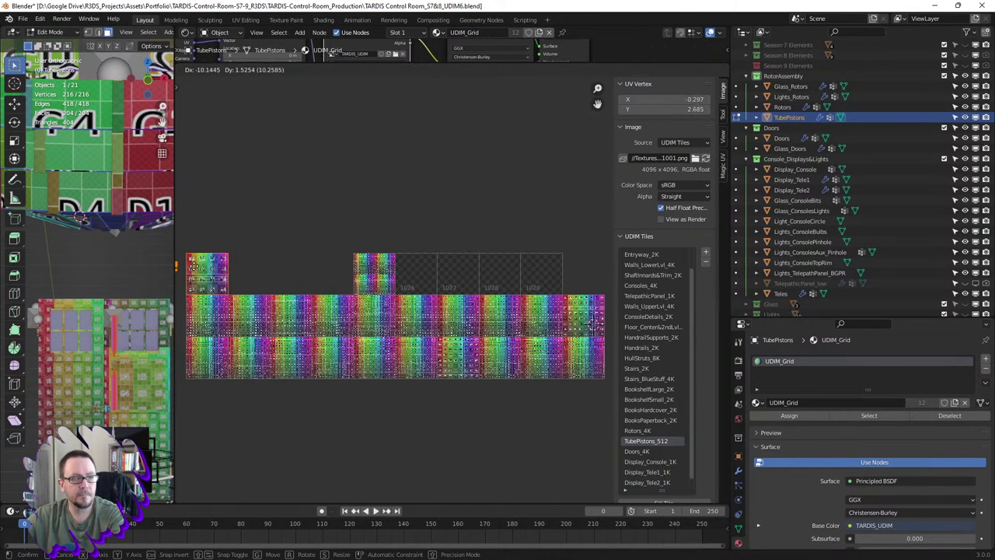
left_click(230, 278)
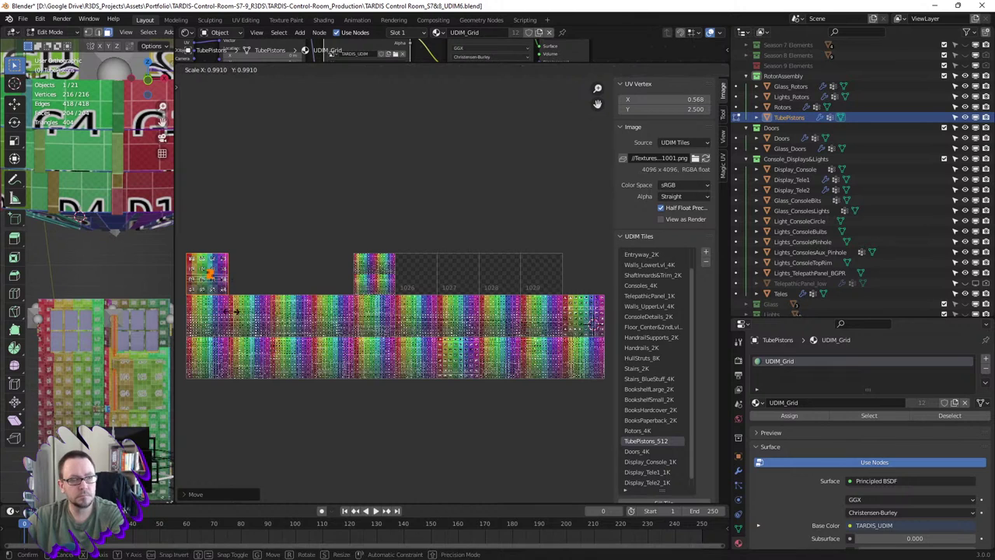
left_click(371, 69)
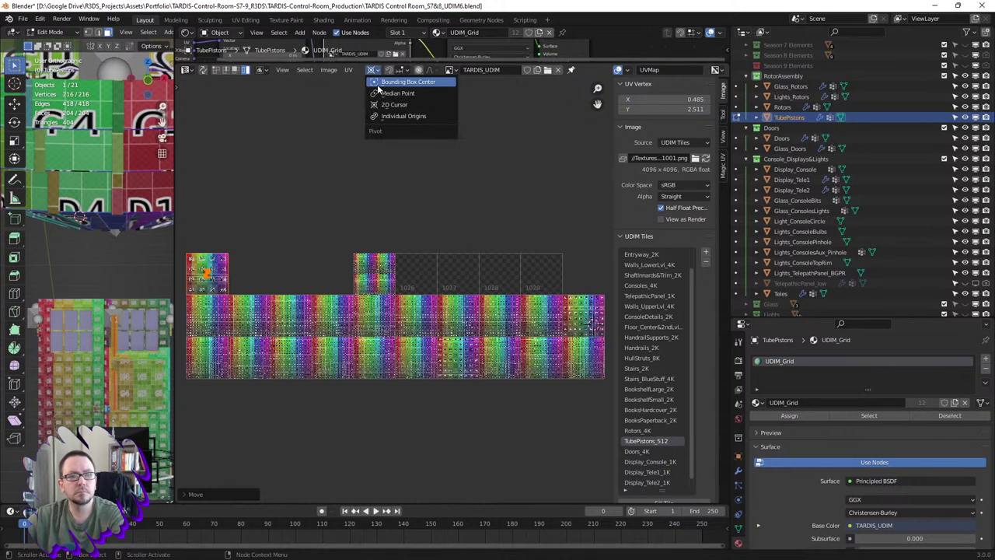
left_click(381, 98)
key("s")
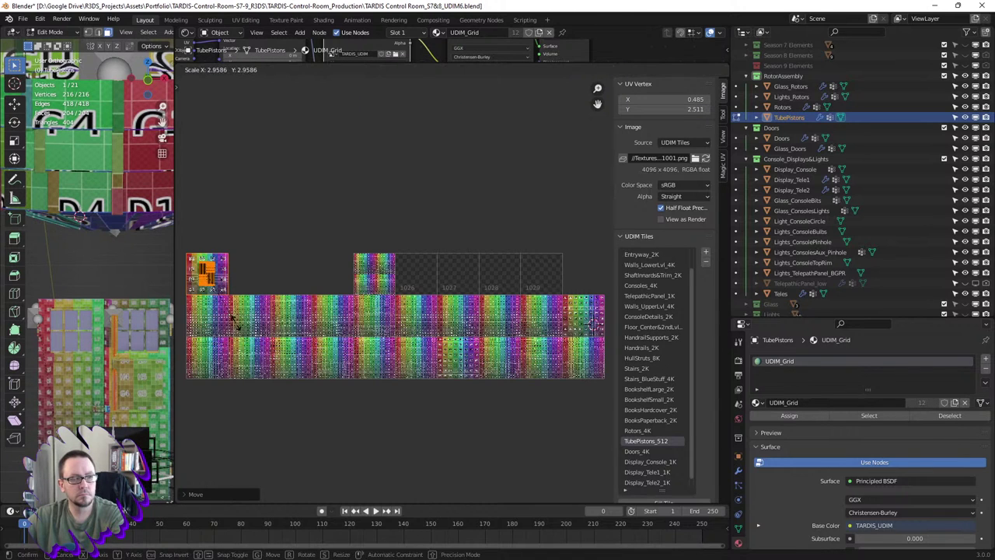
left_click(255, 264)
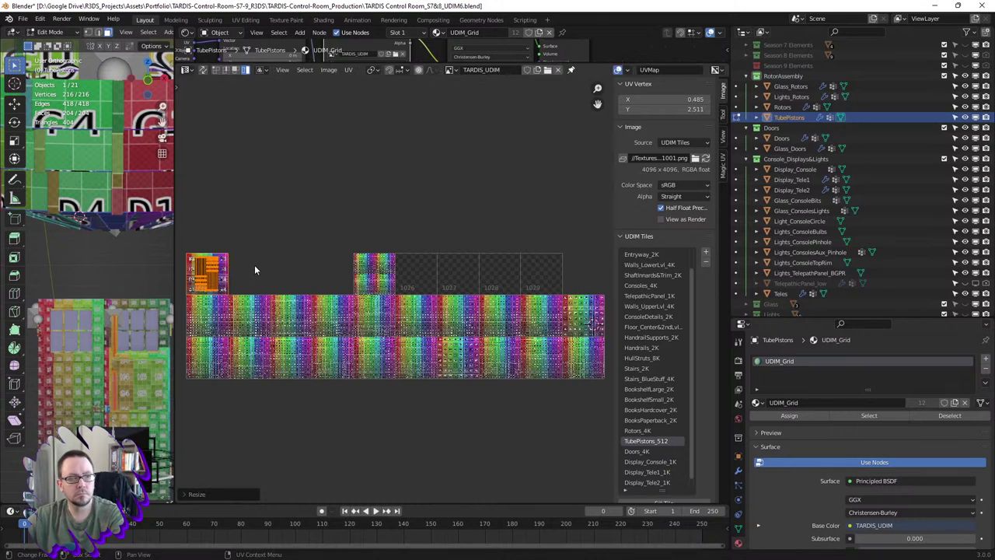
left_click(254, 264)
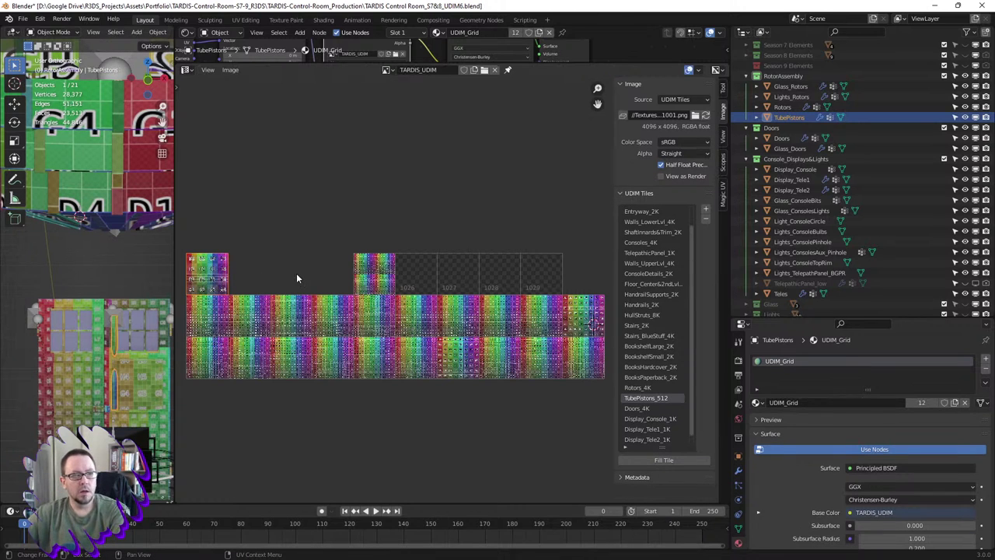
- Return to Object Mode with nothing selected and review where each tile sits in the UDIM list
left_click(98, 304)
key("Tab")
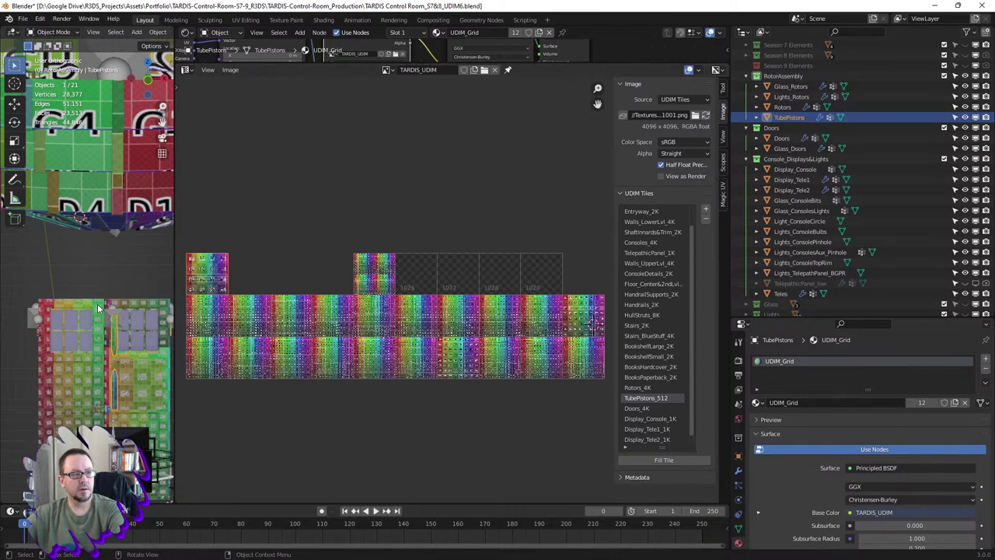
key("alt+a")
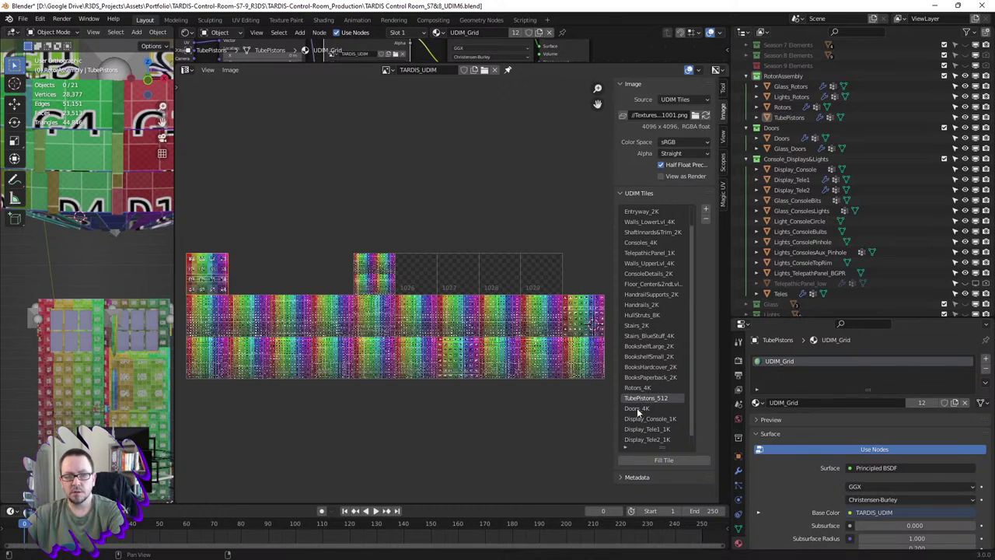
left_click(637, 408)
scroll(652, 389, "down", 1)
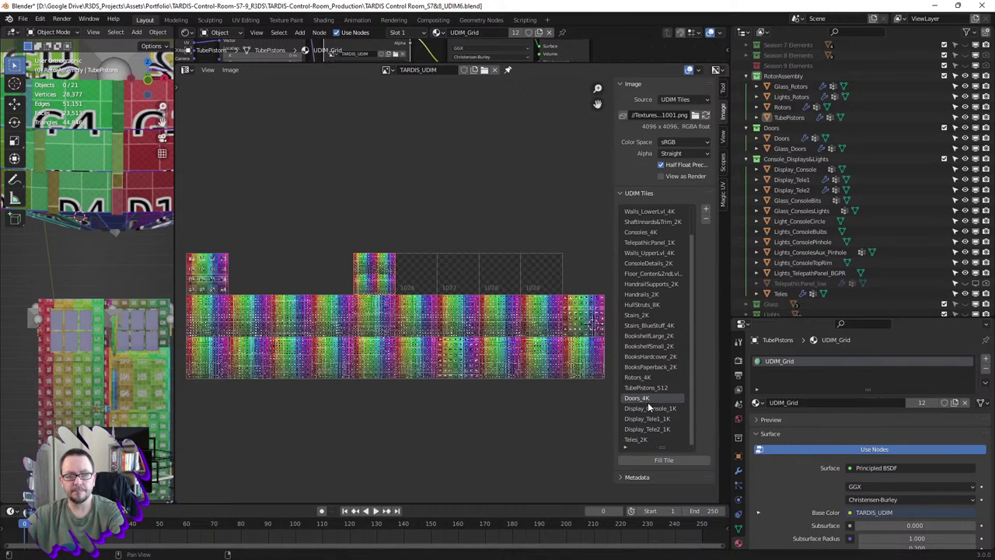
left_click(650, 410)
left_click(651, 419)
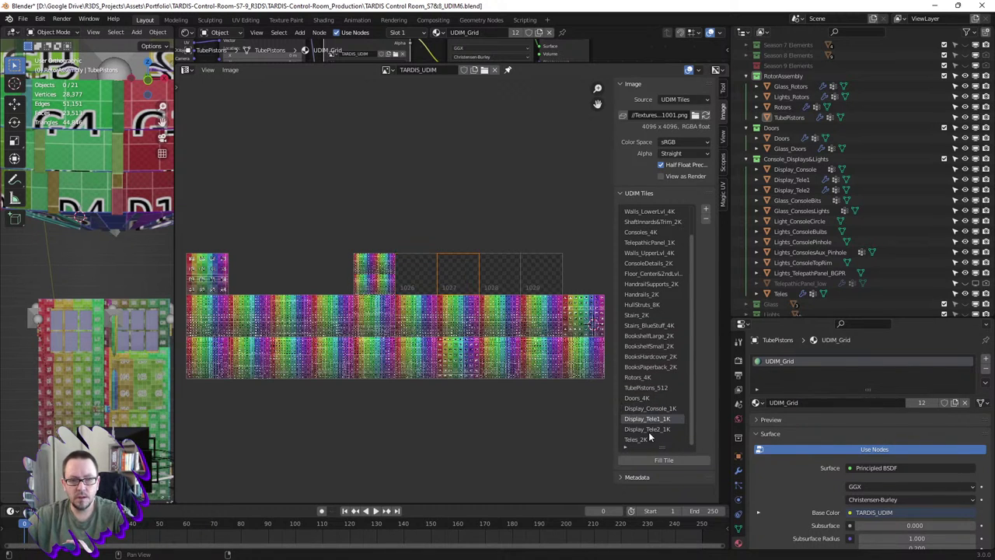
left_click(649, 432)
left_click(647, 420)
left_click(644, 431)
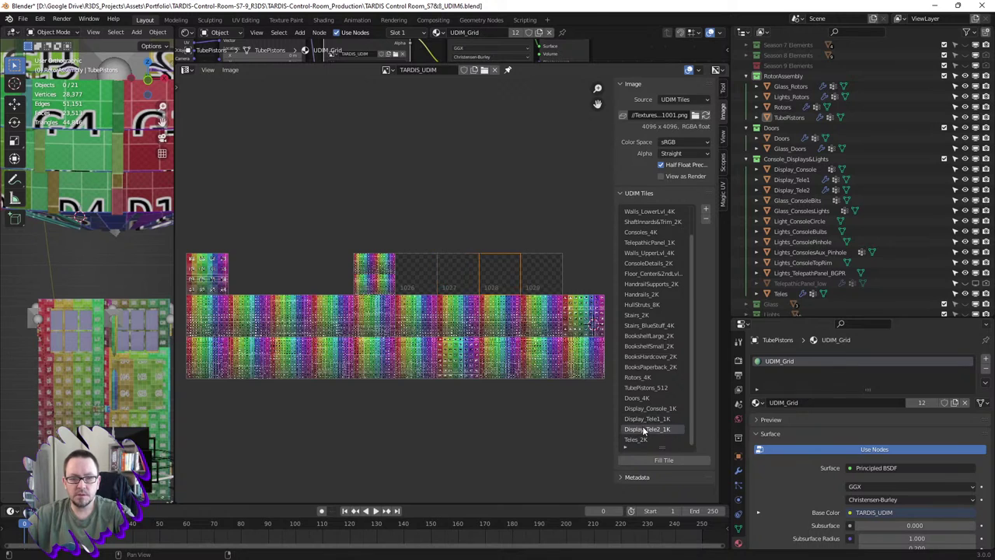
left_click(642, 410)
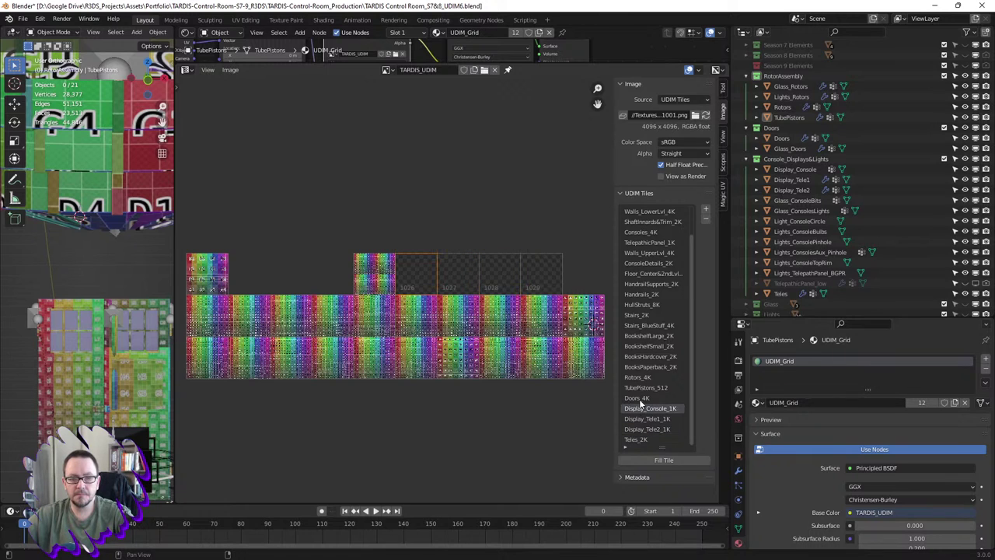
left_click(635, 440)
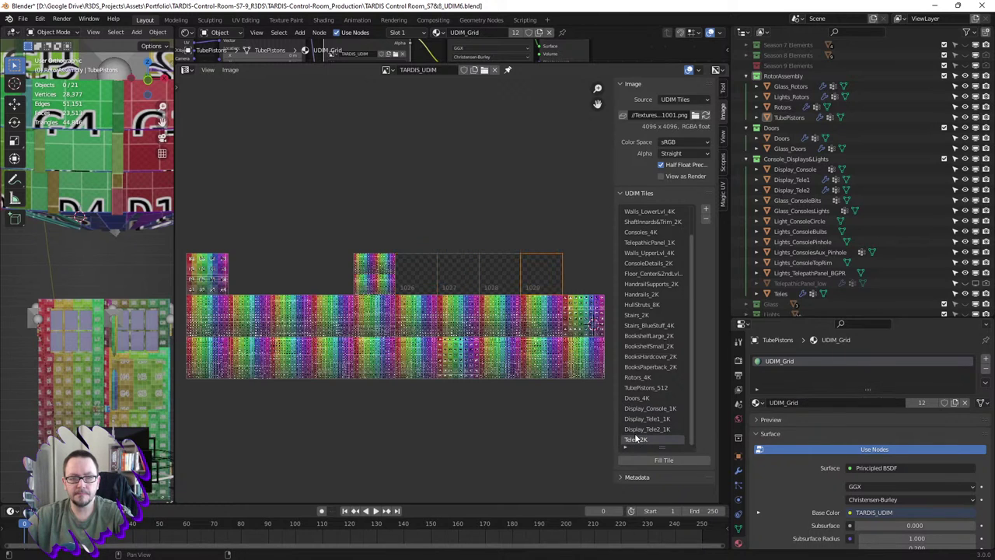
left_click(642, 401)
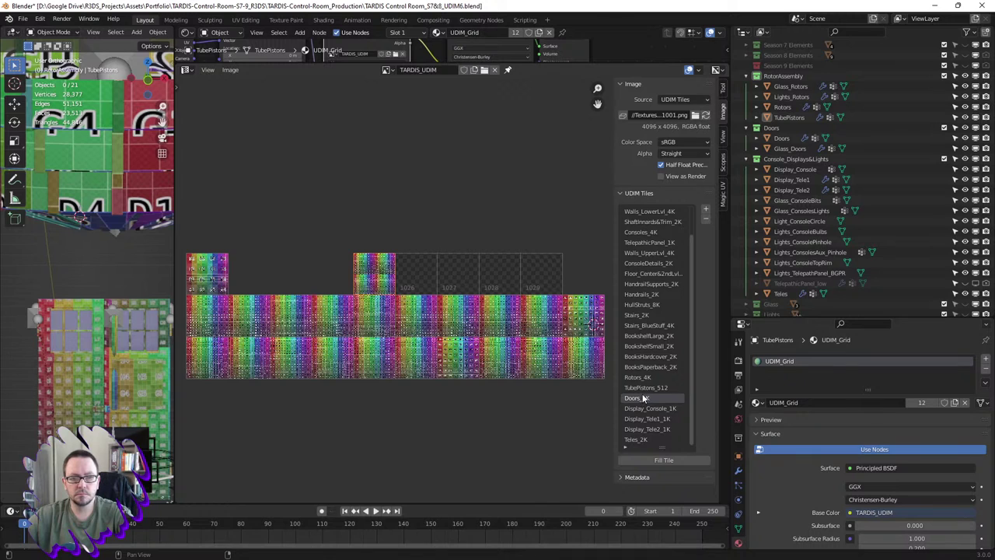
- Add UDIM tile 1022 labelled Doors_4K at 4096 px with a Color Grid fill
left_click(706, 211)
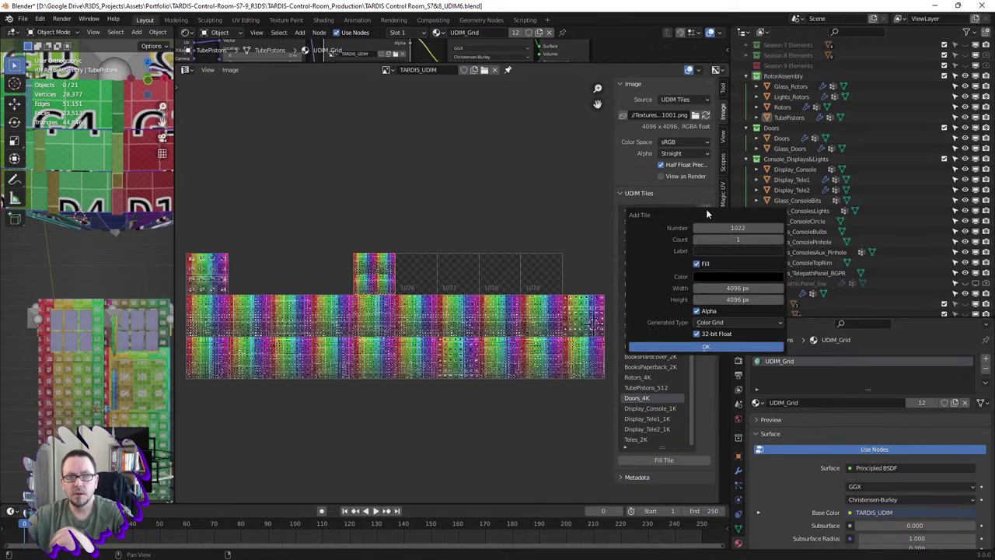
left_click(734, 251)
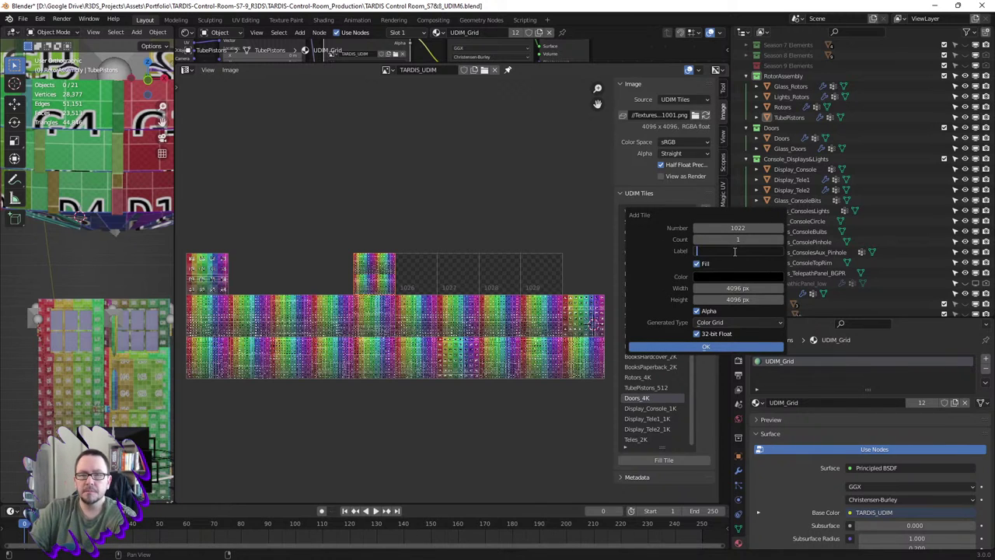
type("Doors")
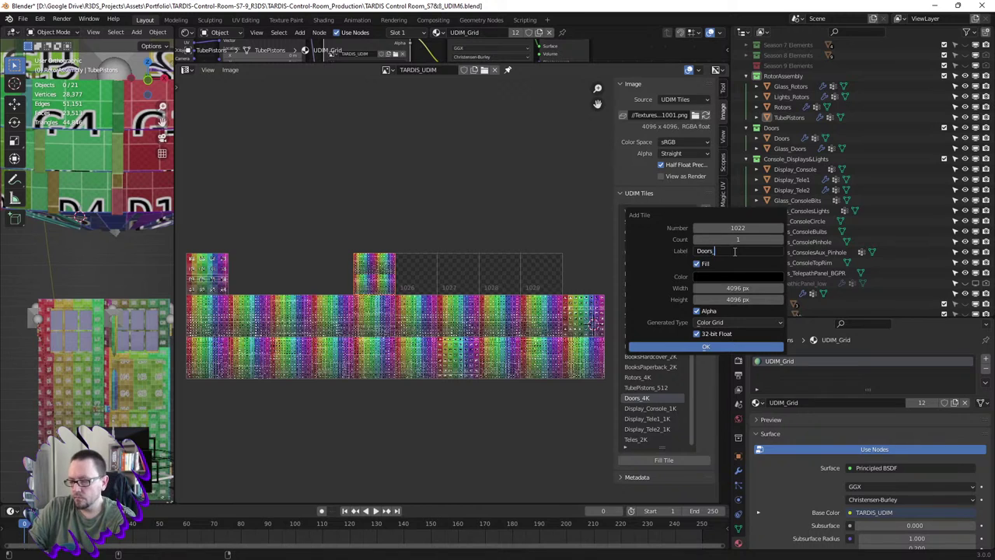
type("_4")
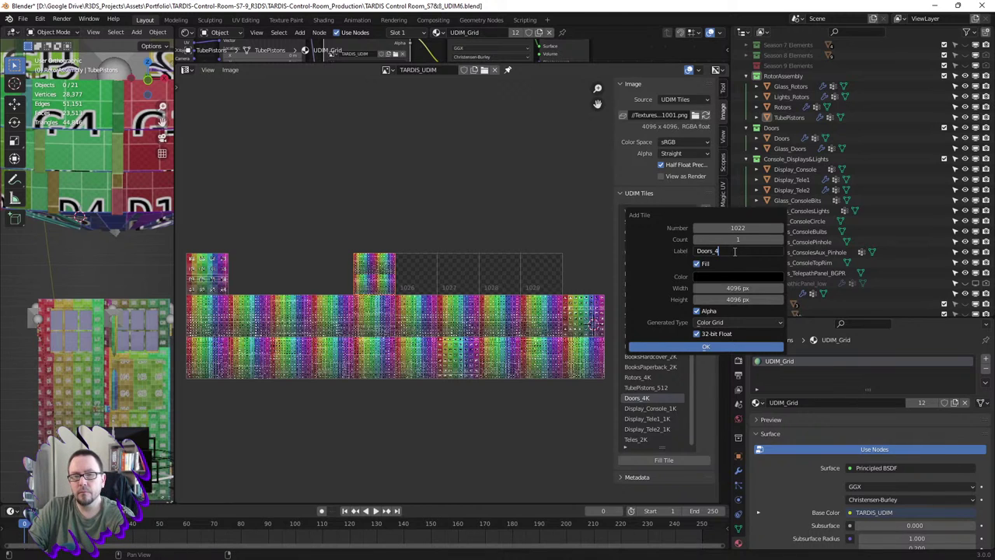
key("Tab")
type("k")
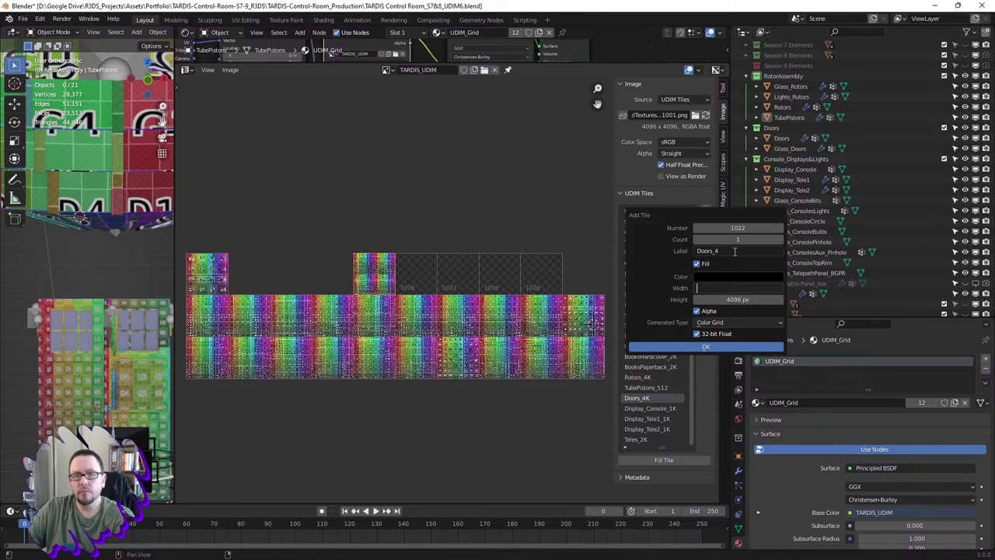
type("4096")
key("Tab")
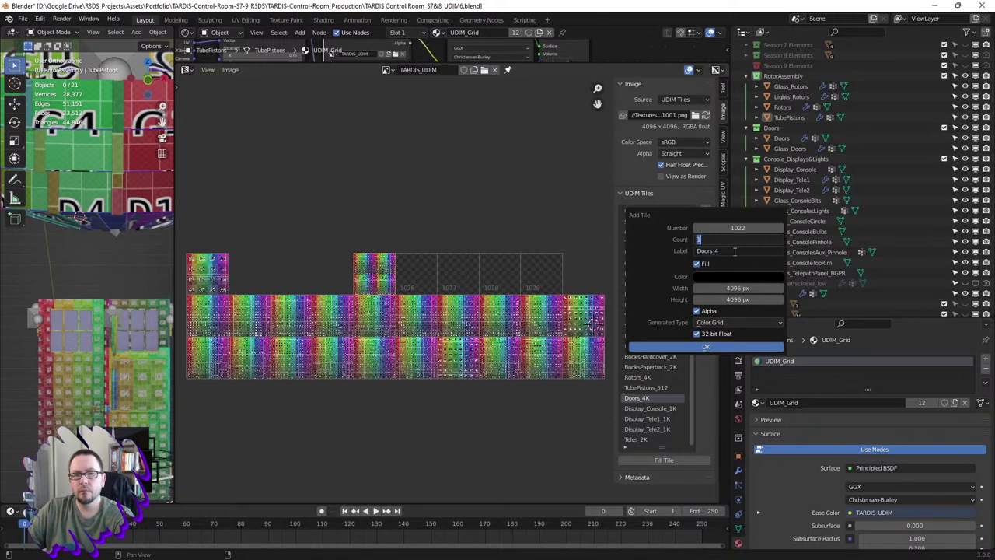
key("Tab")
left_click(734, 251)
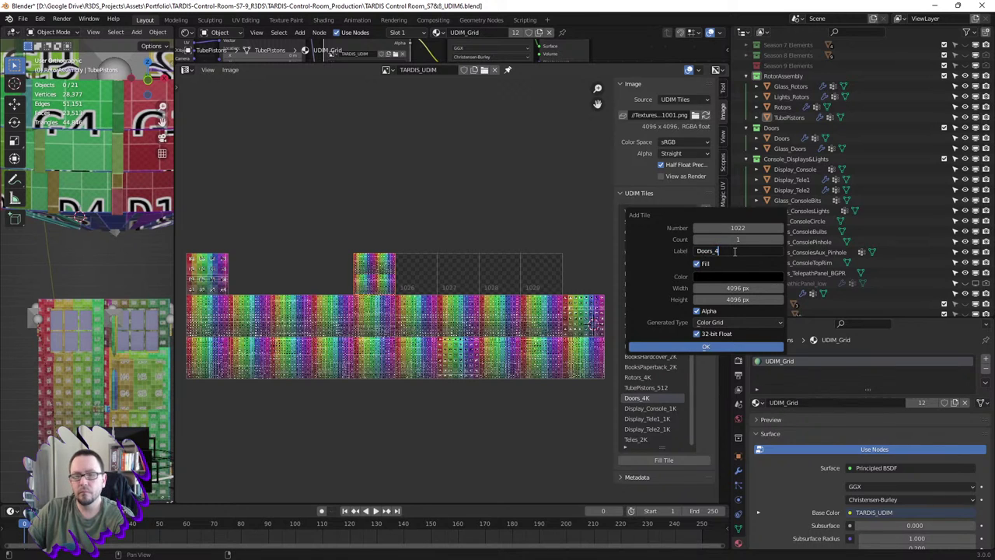
type("K")
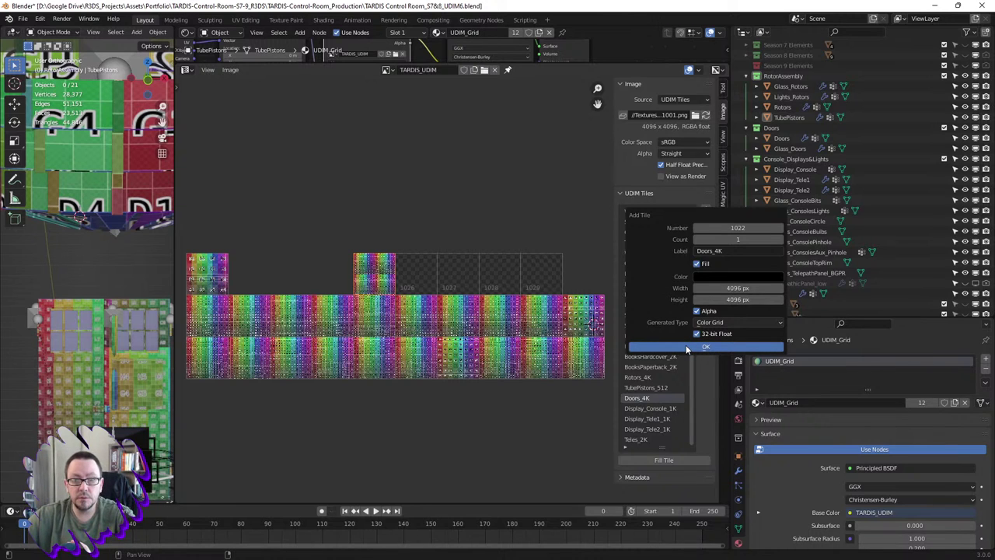
left_click(687, 347)
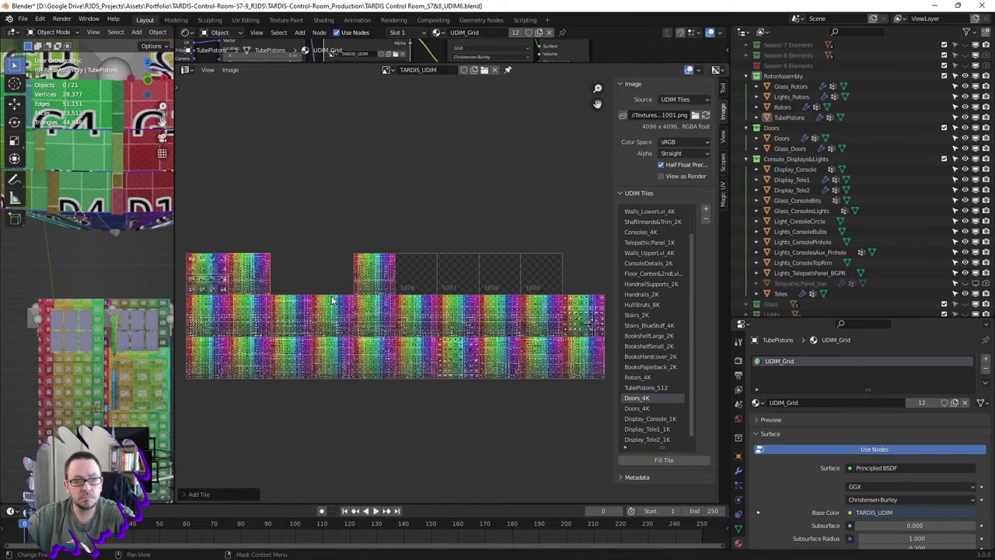
- Select all of the Doors UVs in Edit Mode and shift them three tiles left (G X -3)
left_click(70, 385)
key("Tab")
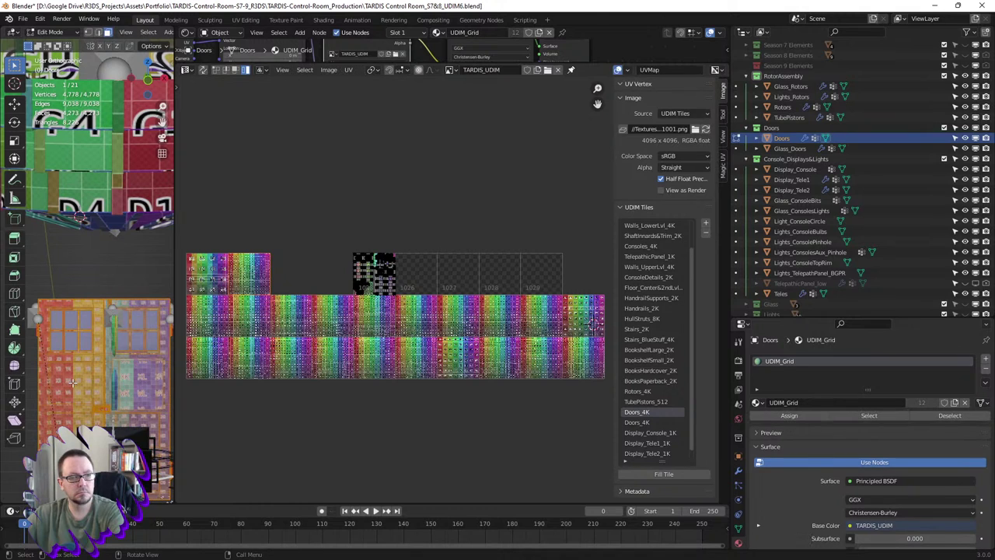
key("alt+a")
key("a")
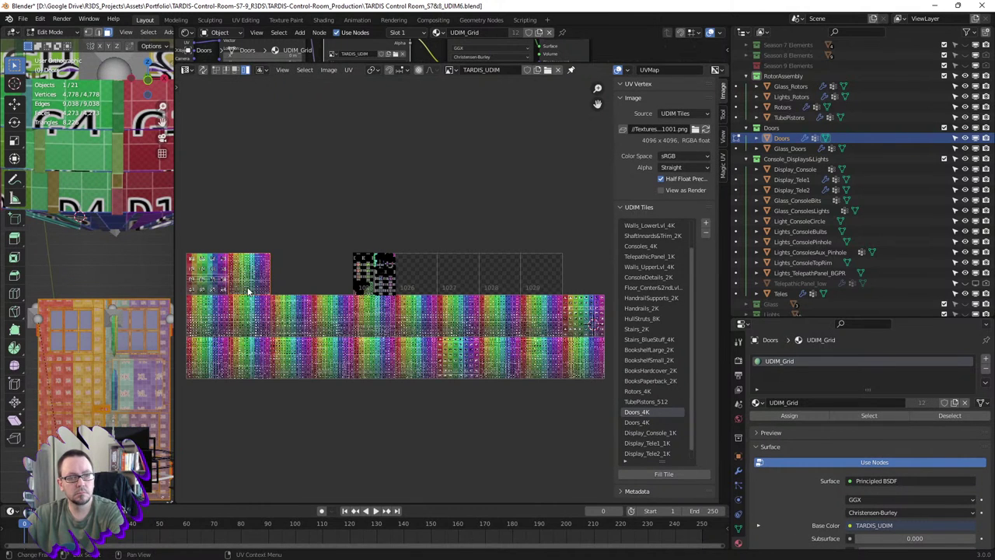
key("a")
key("g")
key("x")
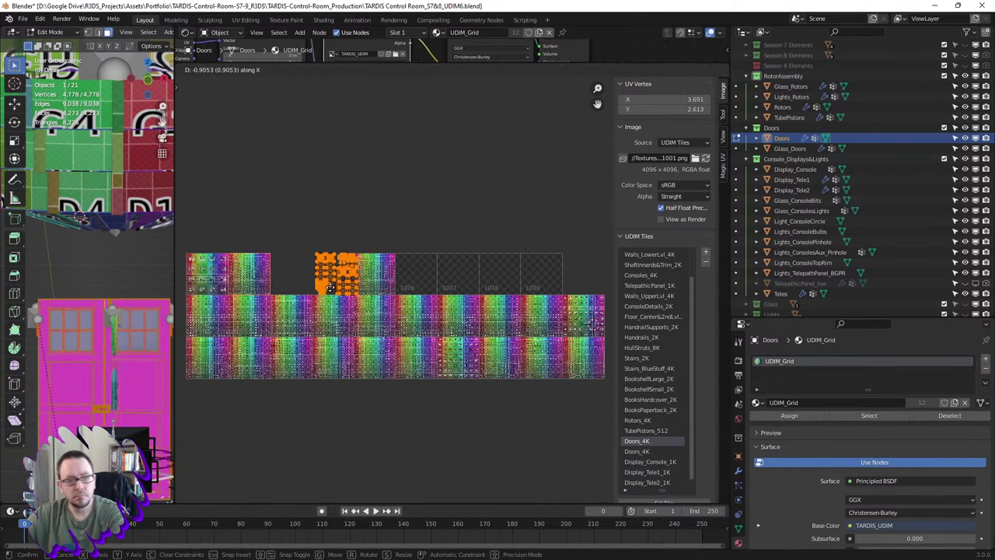
left_click(365, 284)
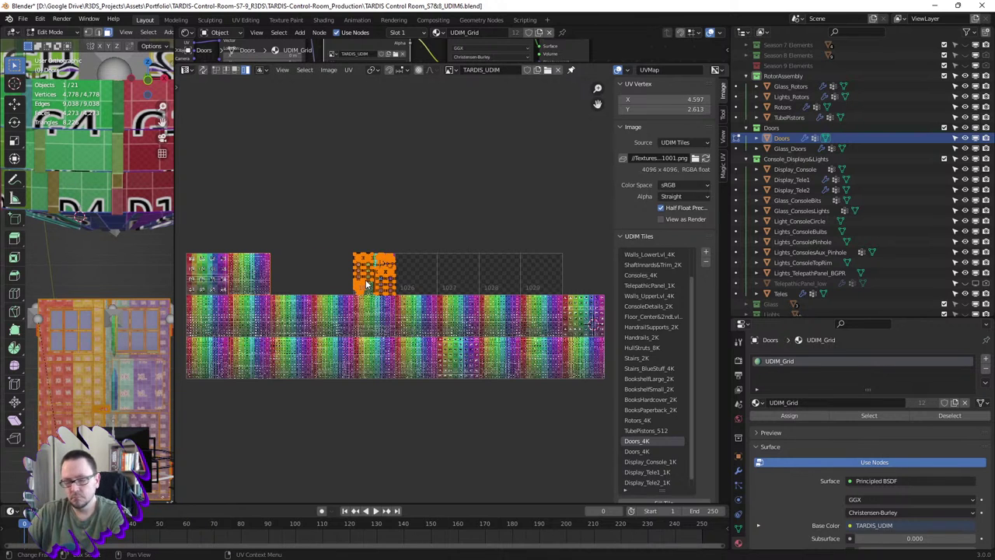
key("g")
key("minus")
key("x")
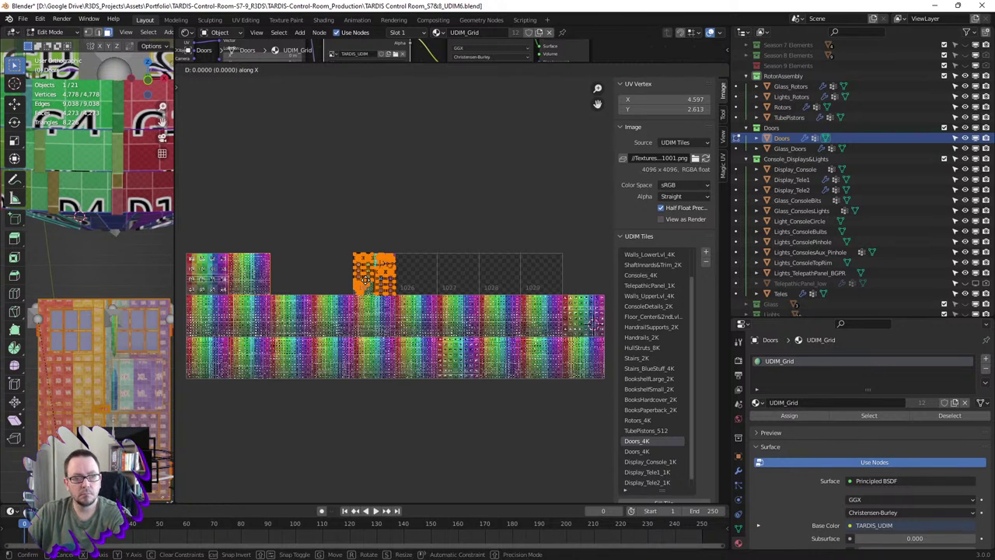
key("3")
key("Return")
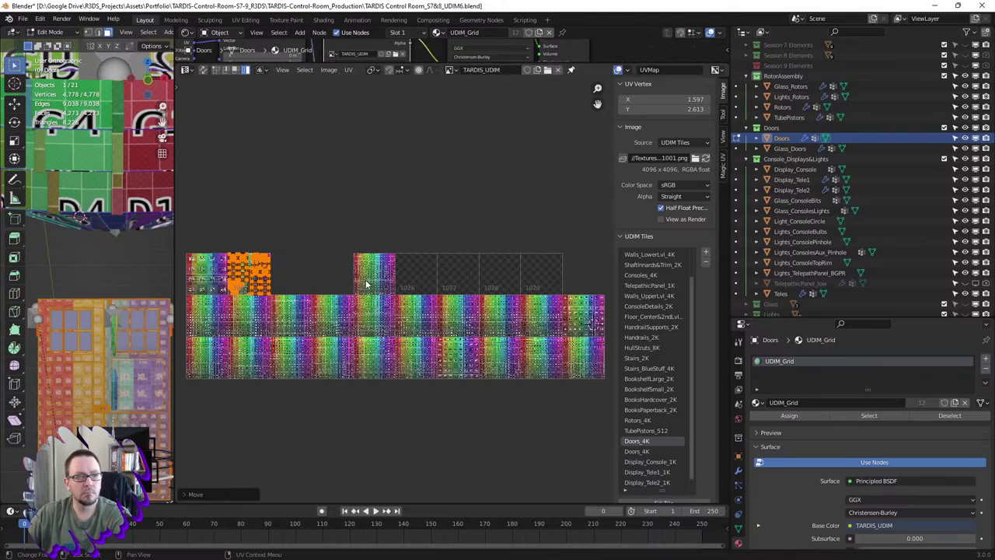
- Select the duplicate Doors_4K entry in the UDIM Tiles list
scroll(240, 288, "up", 4)
scroll(239, 288, "up", 2)
scroll(240, 287, "up", 1)
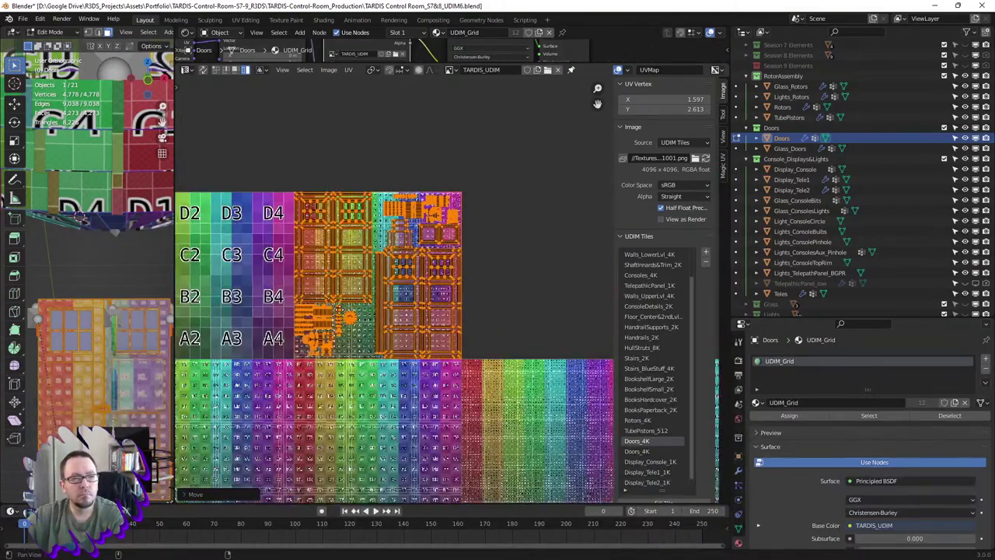
scroll(295, 300, "up", 2)
scroll(342, 311, "up", 1)
scroll(376, 312, "down", 3)
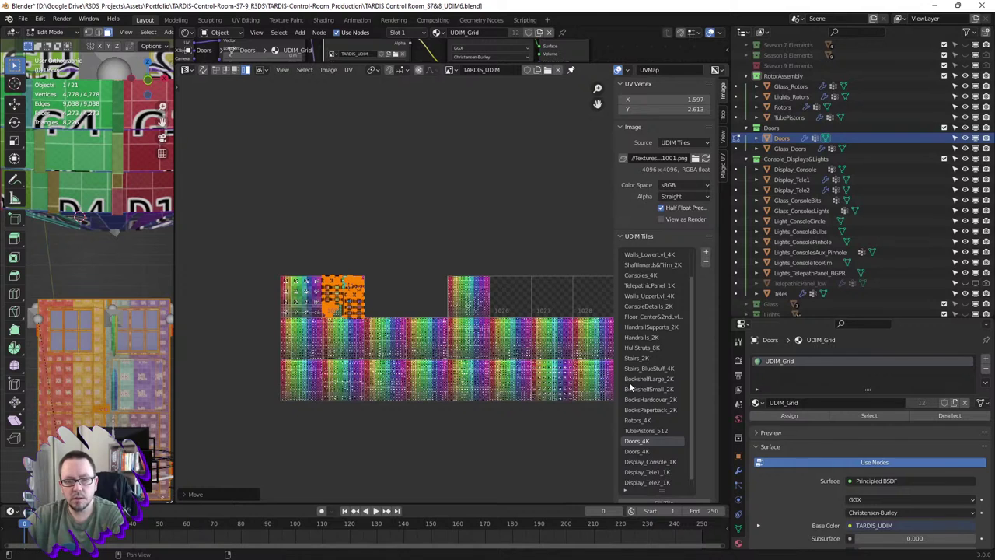
left_click(643, 451)
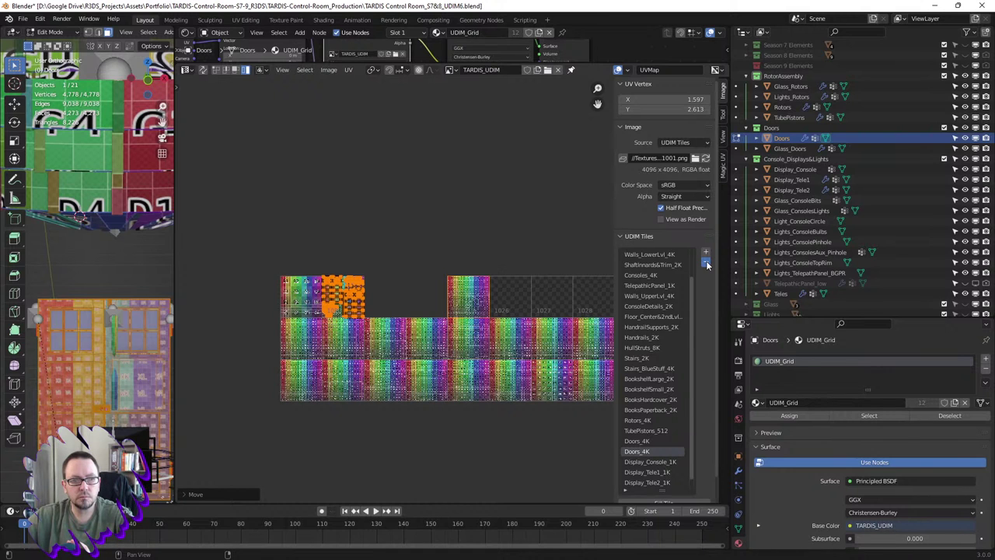
- Remove the duplicate Doors_4K tile, then return to Object Mode with Doors deselected
left_click(707, 265)
middle_click_drag(573, 357, 478, 344)
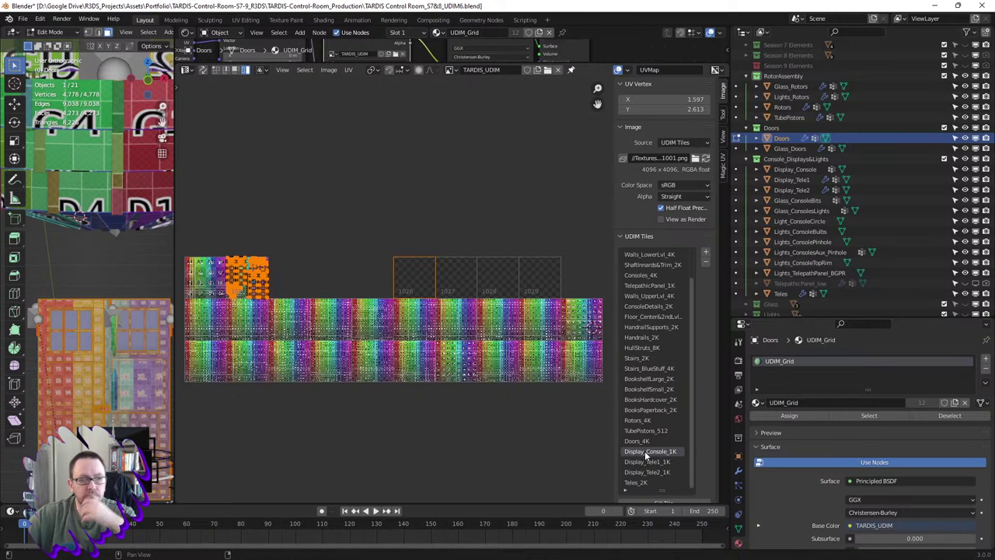
key("Tab")
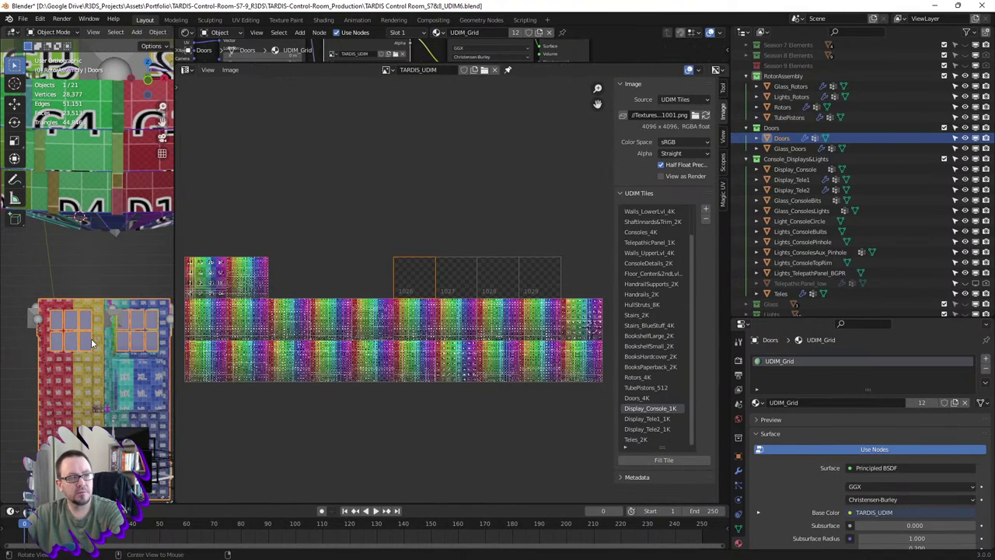
key("alt+a")
- Widen the 3D viewport, orbit toward the console displays and reselect the Display_Console_1K tile
left_click_drag(174, 345, 347, 352)
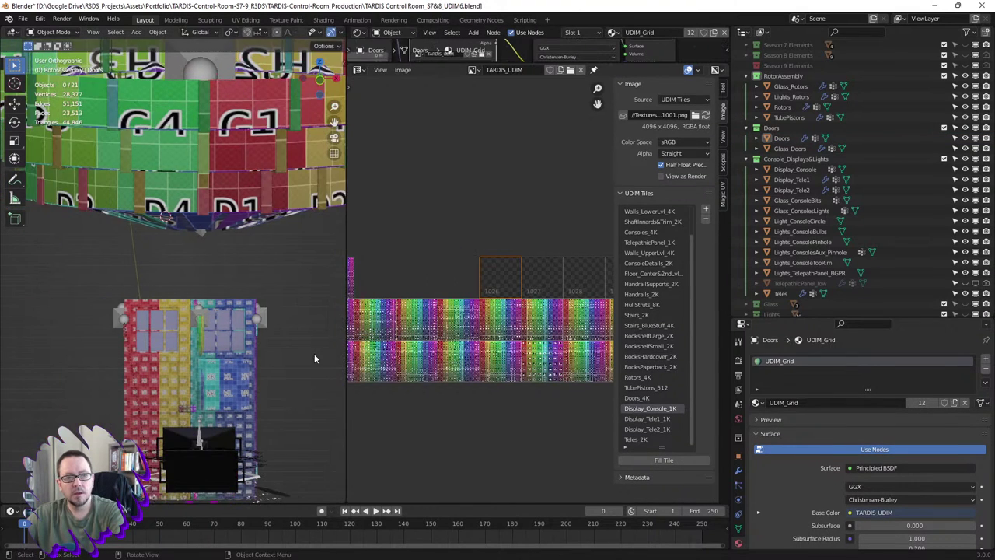
mouse_move(314, 354)
middle_mouse_down()
mouse_move(273, 326)
mouse_move(327, 330)
middle_mouse_up()
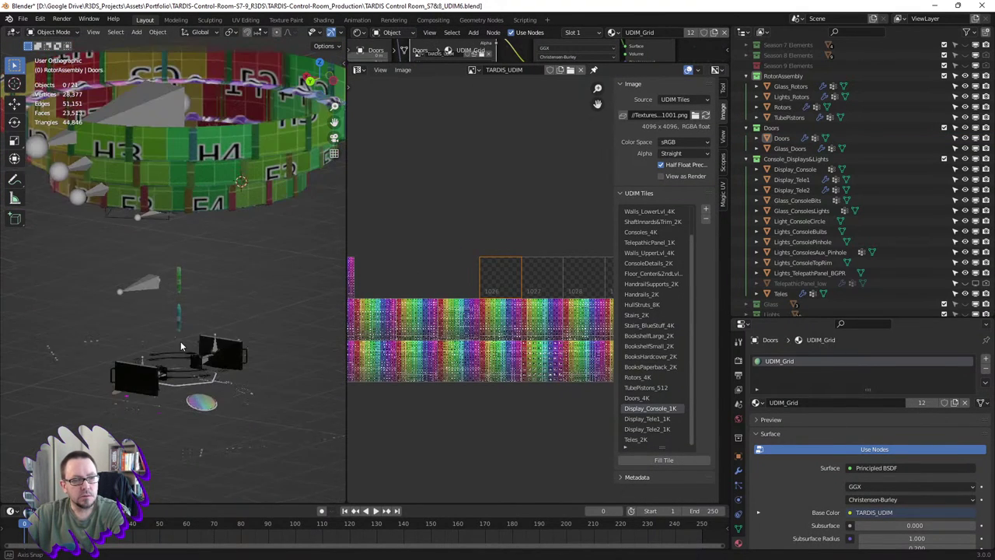
scroll(423, 332, "down", 1)
scroll(423, 332, "down", 1)
middle_click_drag(523, 367, 544, 373)
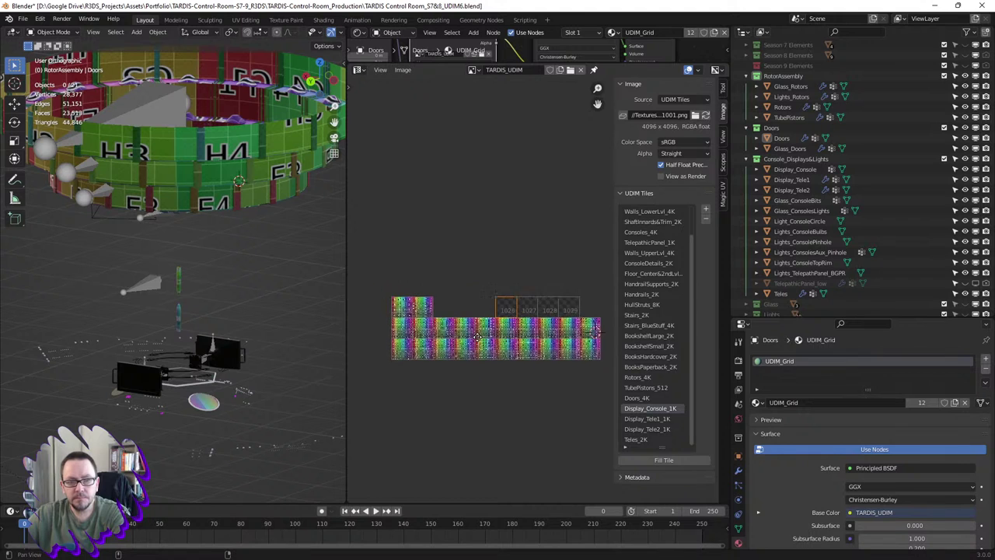
left_click(661, 420)
left_click(649, 412)
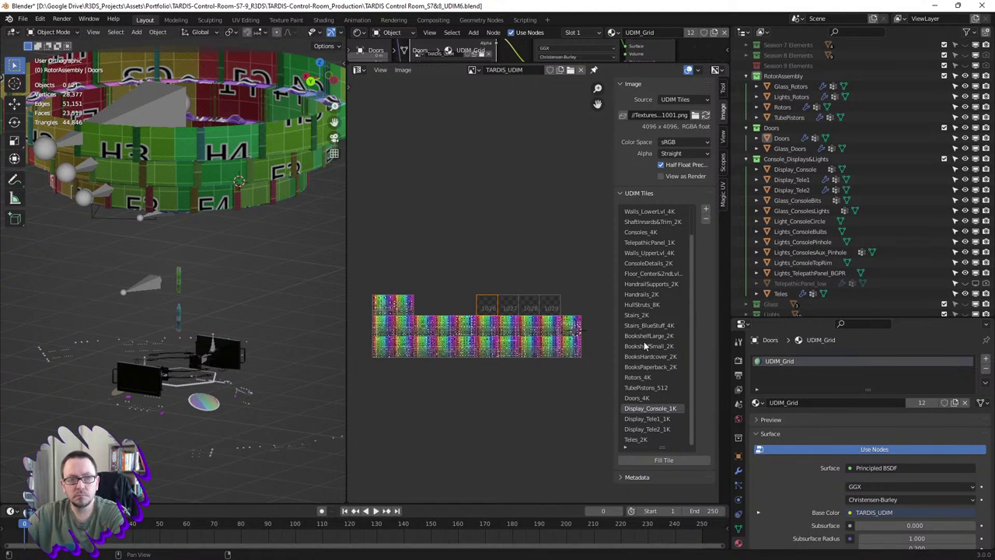
- Create tile 1023 labelled Display_Console_1K at 1024 × 1024 px as a Color Grid
left_click(706, 209)
left_click(727, 248)
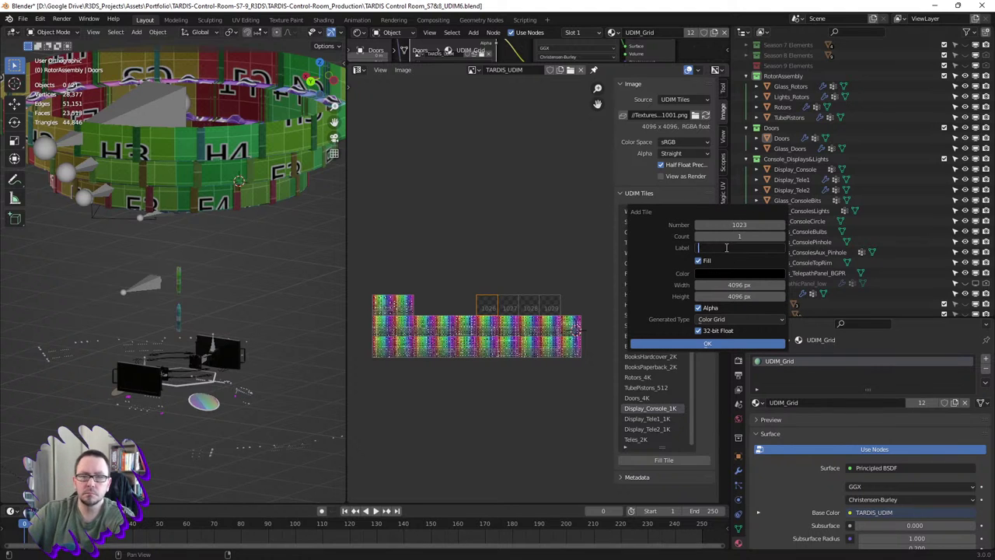
type("Display_Console")
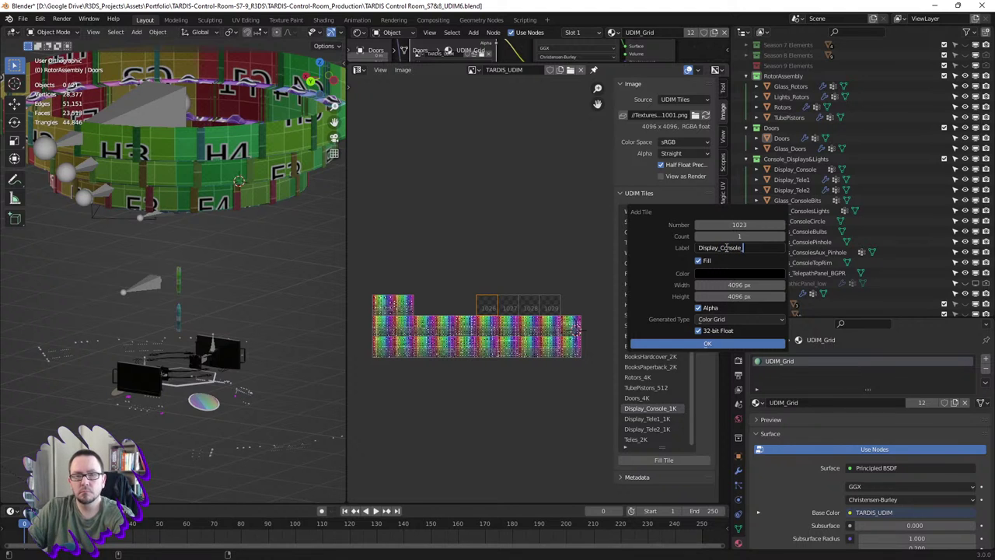
type("_1K")
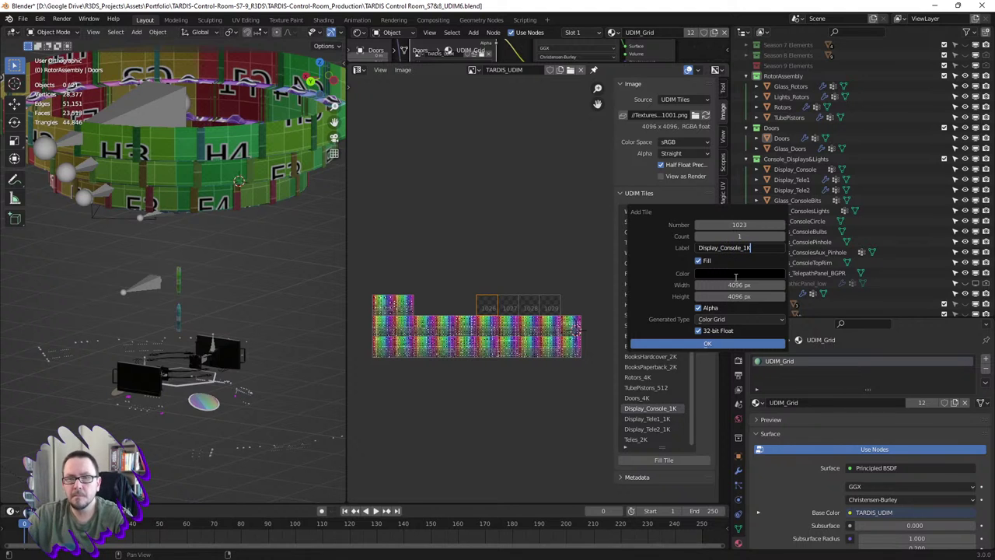
left_click(736, 282)
type("105")
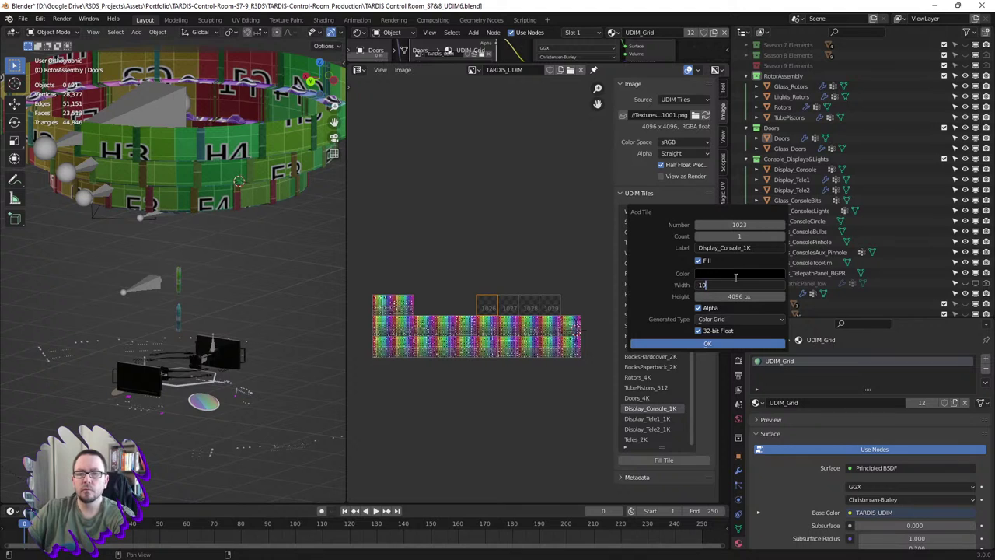
key("Tab")
type("1024")
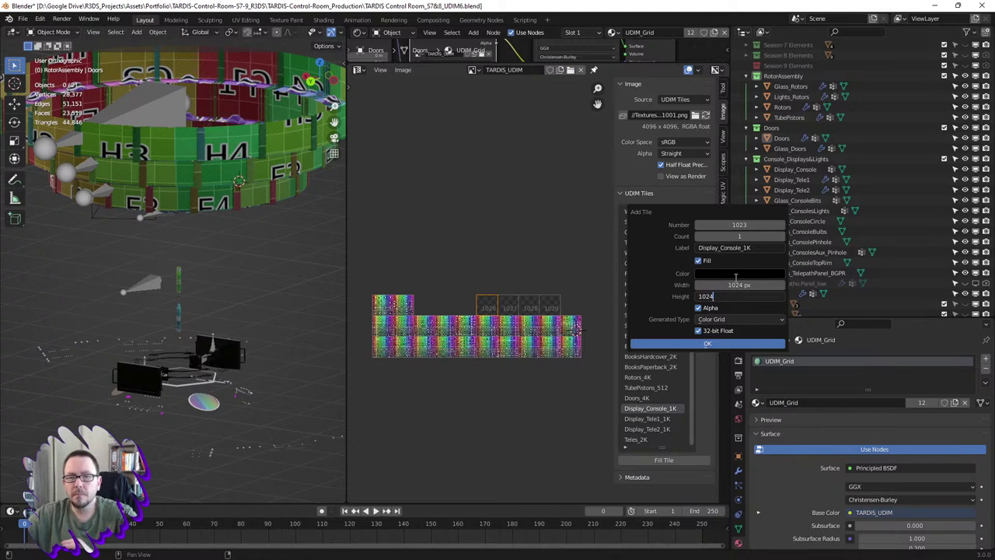
key("Return")
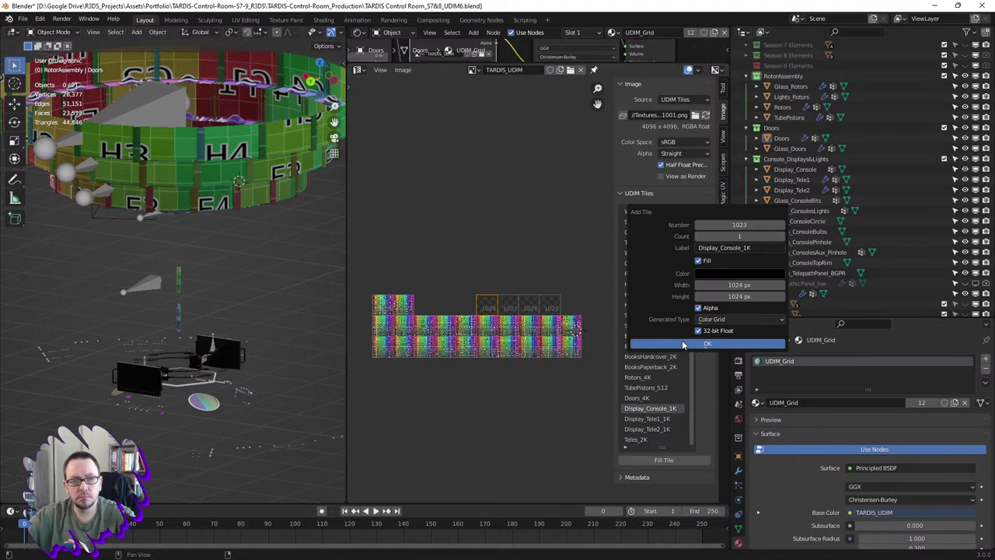
left_click(684, 344)
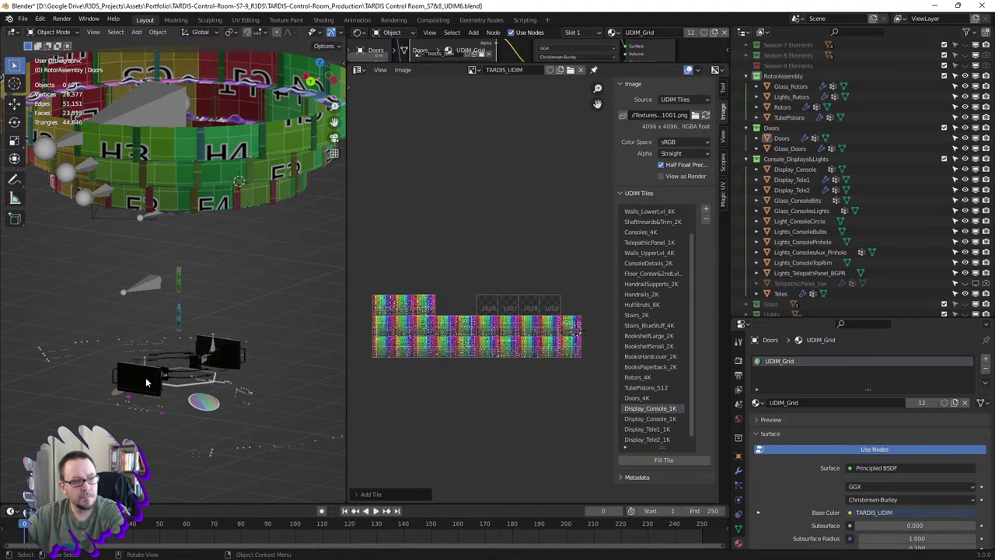
- Select all Display_Console UVs in Edit Mode, move them three tiles left (gx-3), and select tile 1026
left_click(120, 399)
key("Tab")
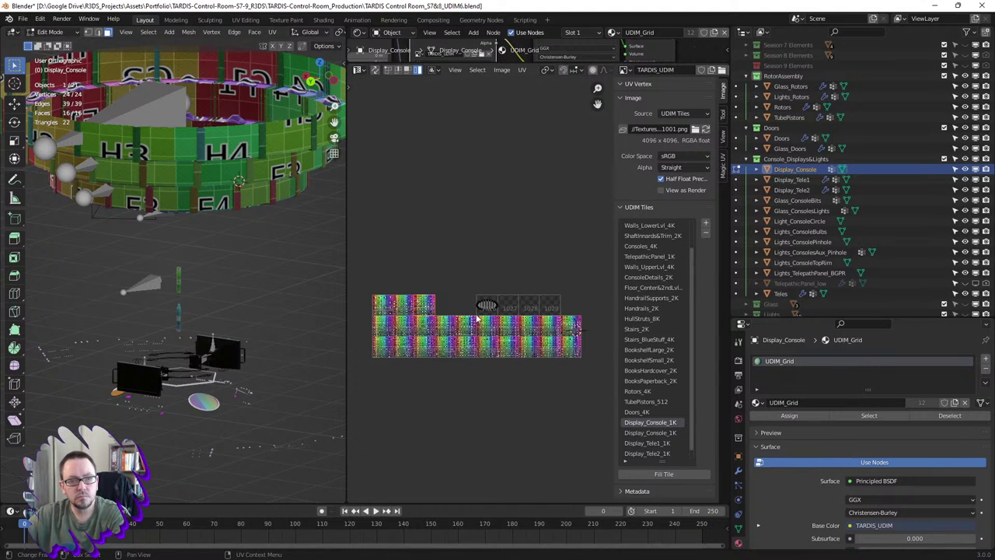
key("a")
scroll(478, 319, "up", 1)
scroll(498, 325, "up", 1)
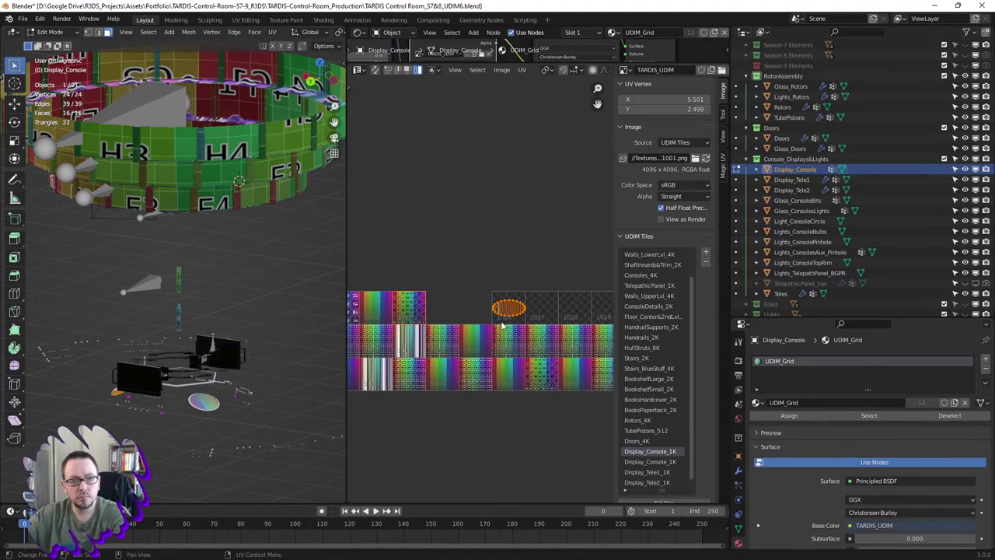
type("gx")
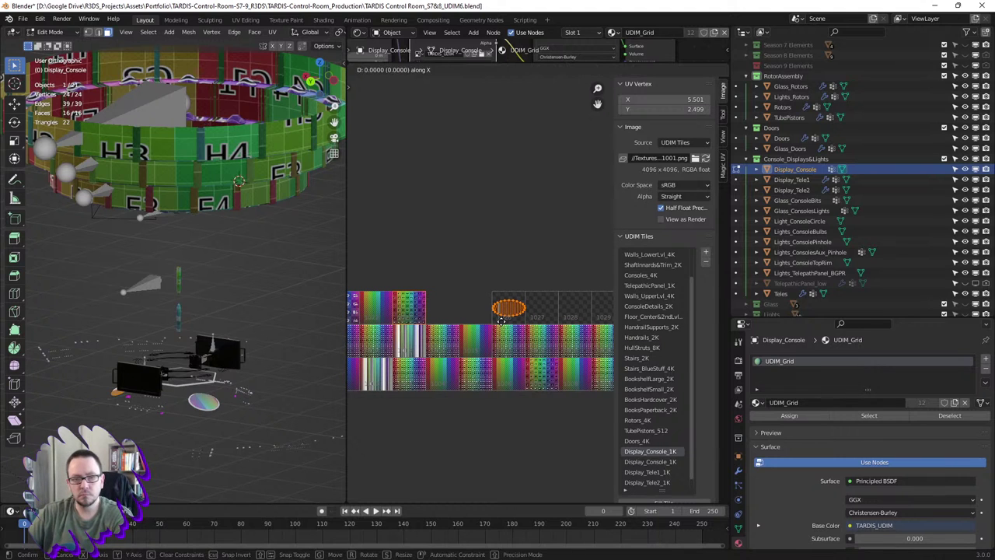
type("-3")
key("Return")
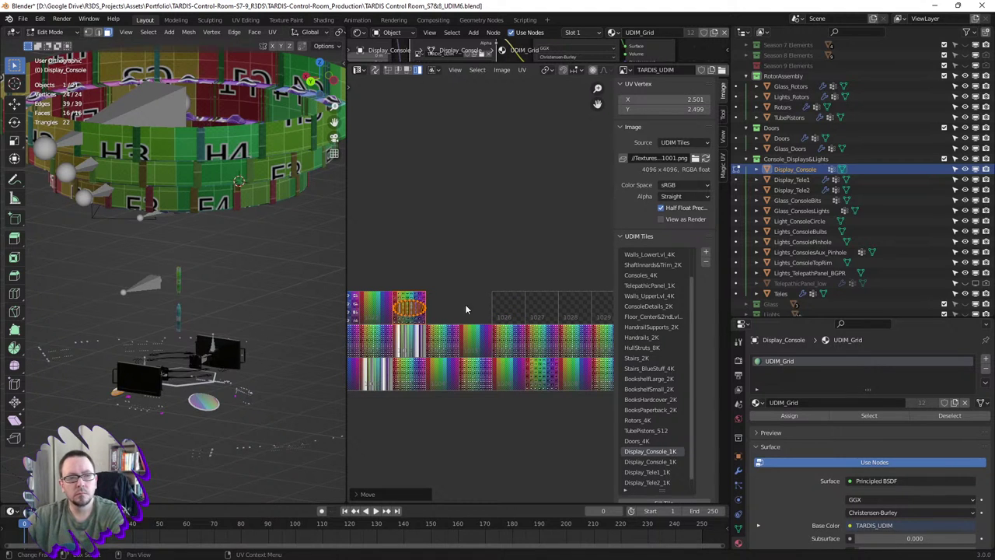
left_click(643, 464)
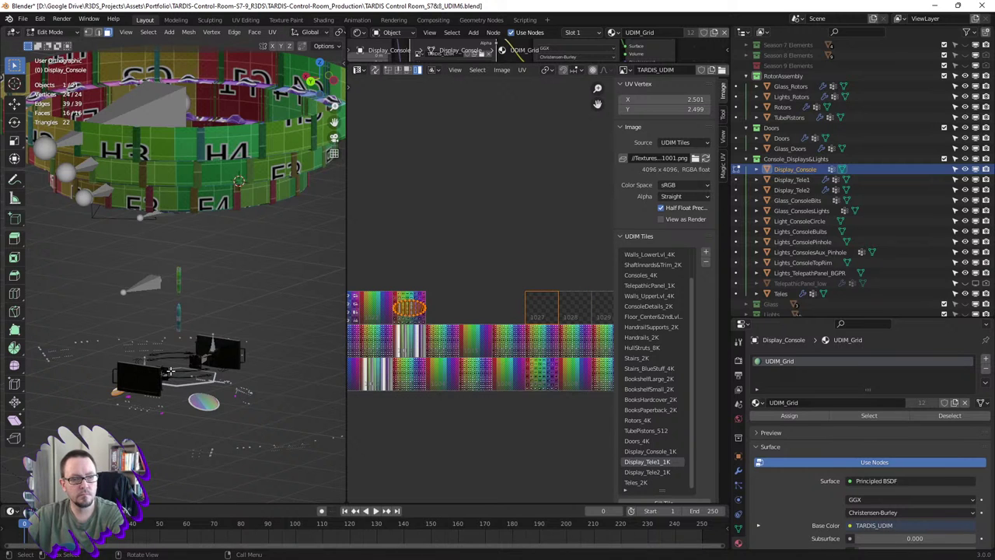
- Switch from Display_Console to editing the Display_Tele1 mesh
key("Tab")
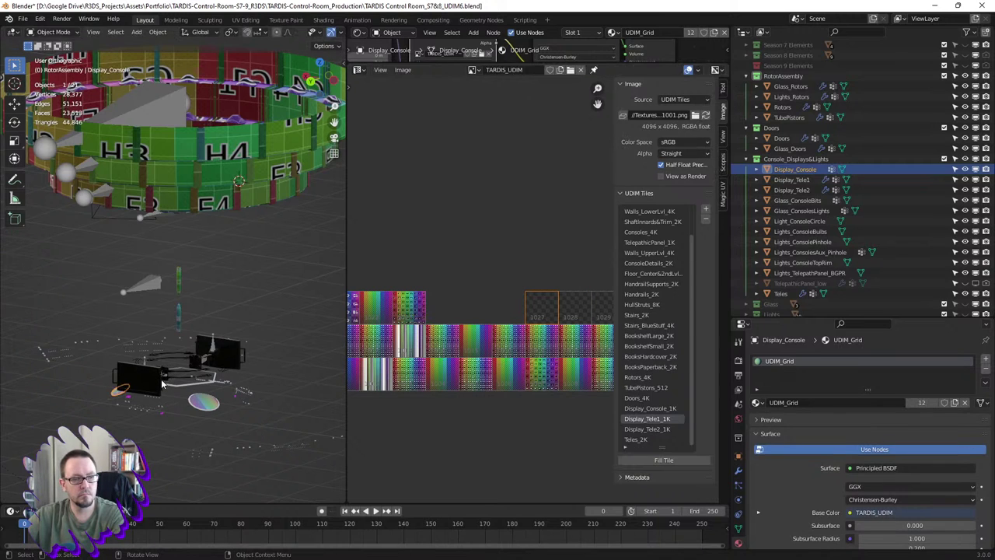
left_click(155, 381)
key("Tab")
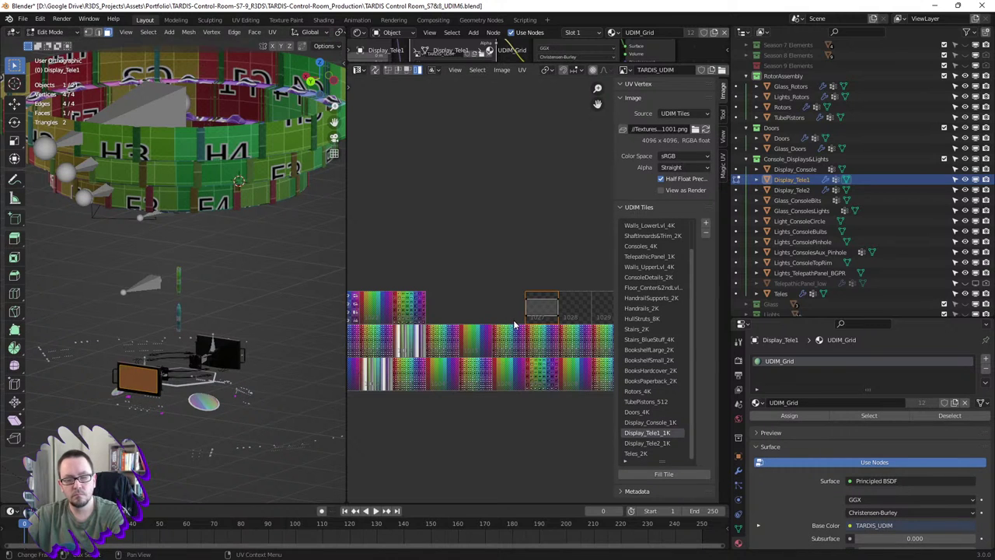
- Add tile 1024 labelled Display_Tele1 at 1024 × 1024 px
left_click(708, 226)
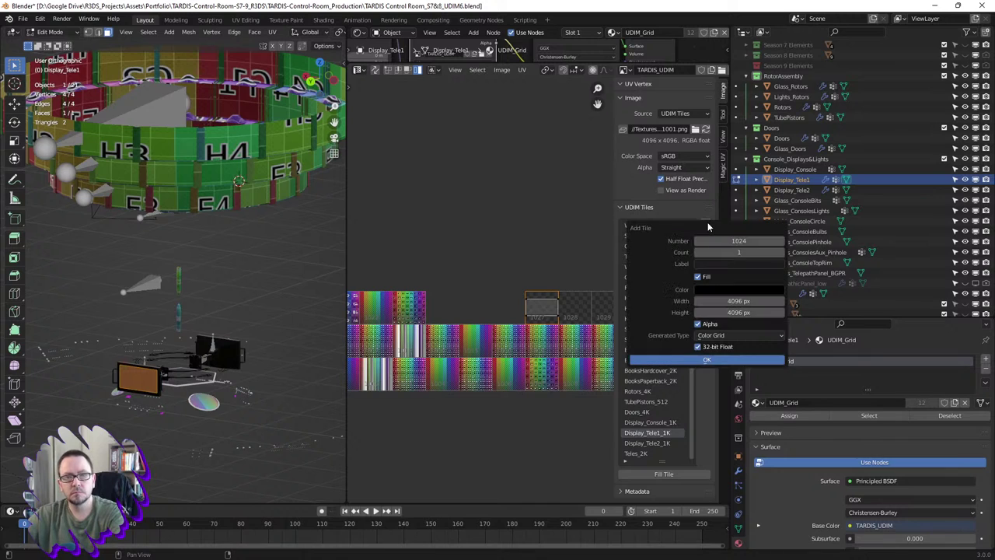
left_click(716, 265)
type("Di")
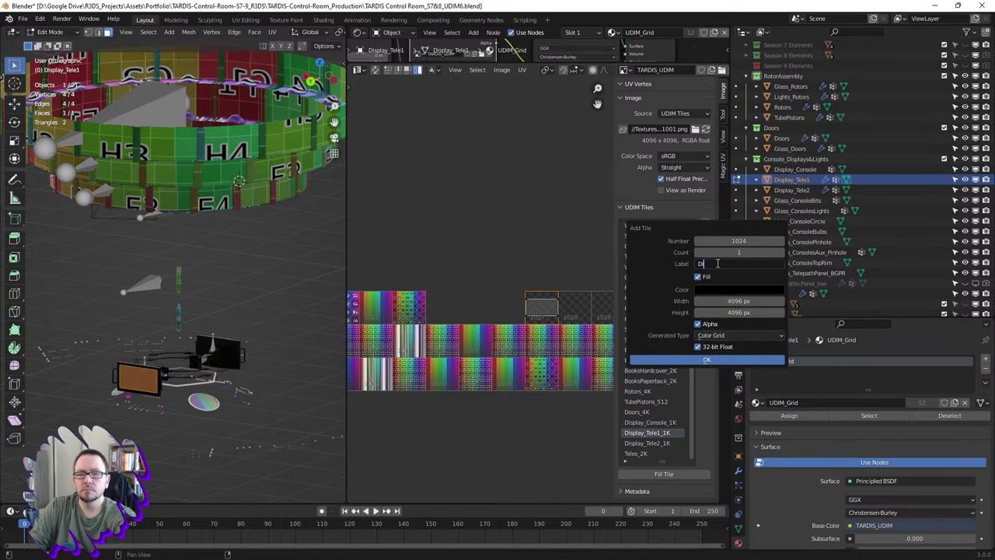
type("splay_Tele")
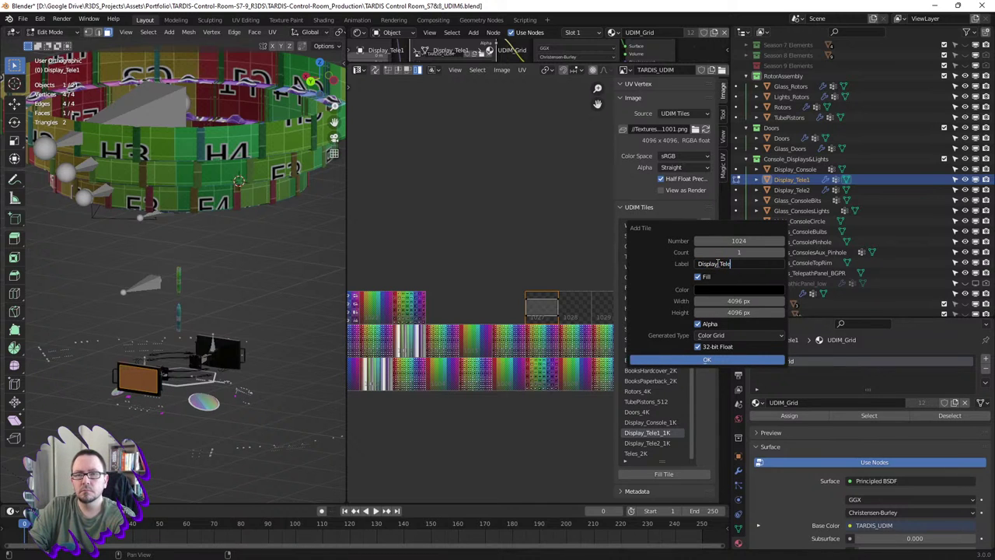
type("1")
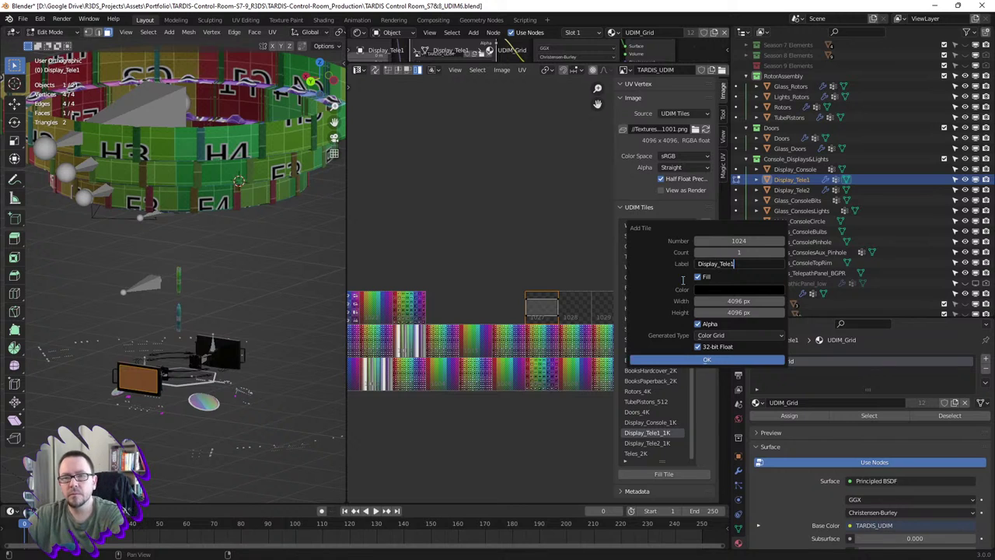
key("Tab")
type("1")
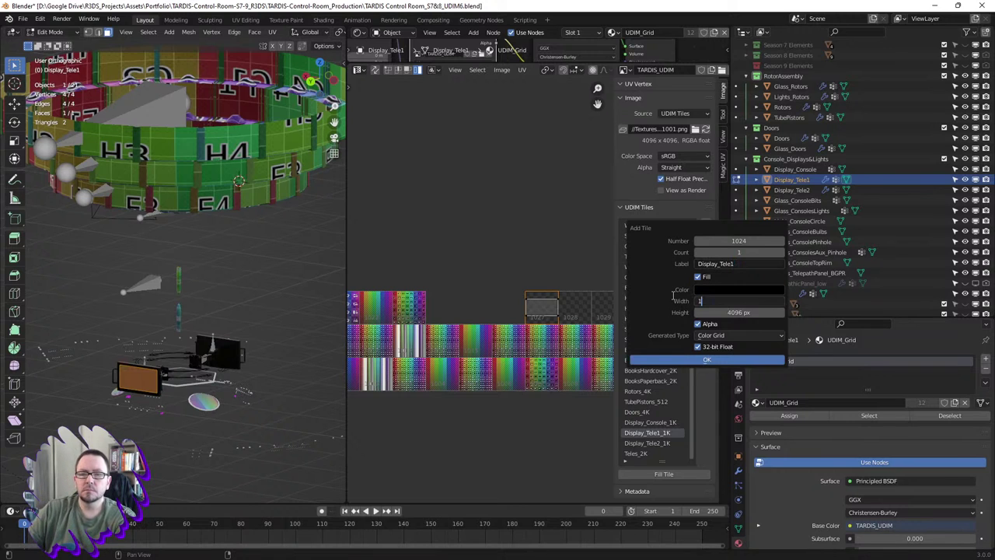
key("Tab")
type("1024")
key("Return")
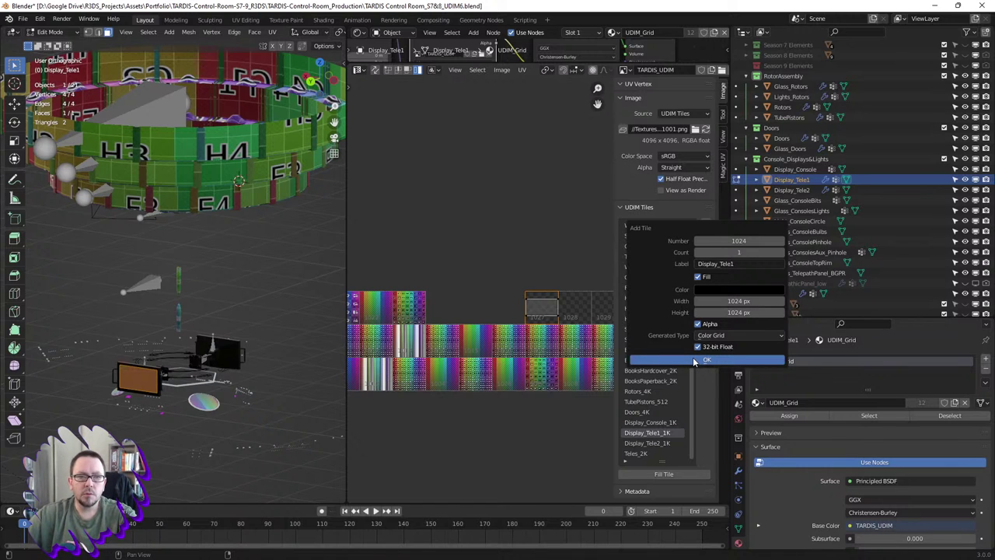
key("Return")
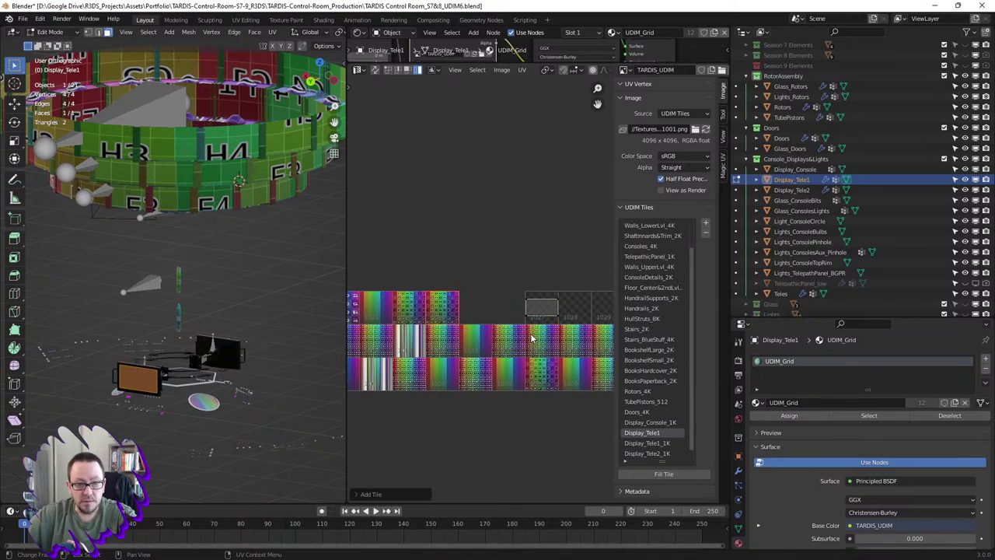
- Move the Display_Tele1 UV island from tile 1027 three tiles left (gx-3)
left_click(534, 314)
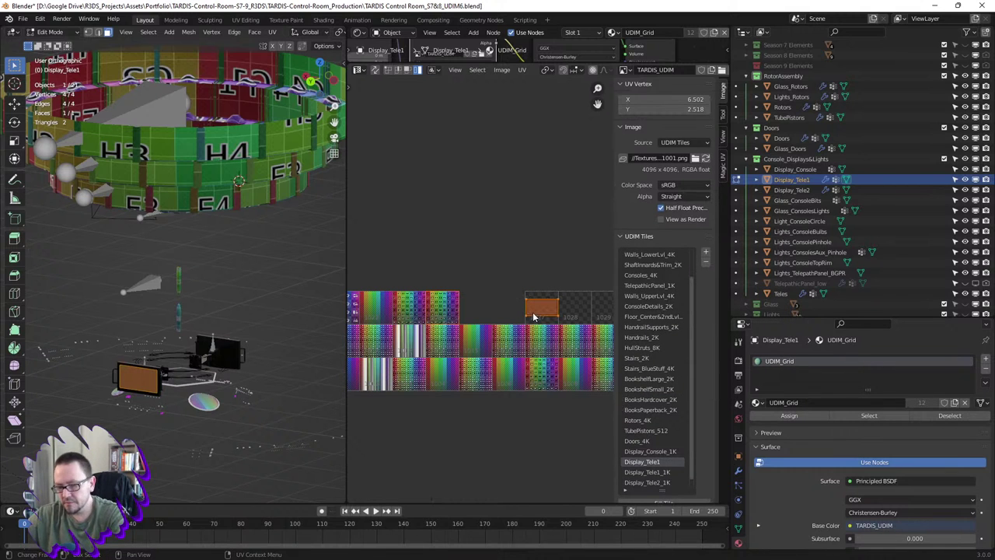
type("gx-3")
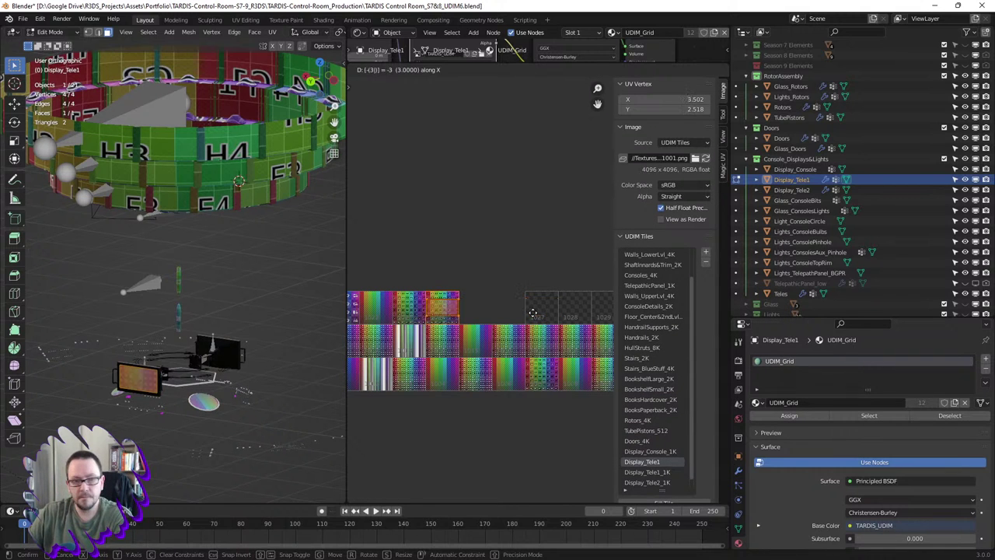
key("Return")
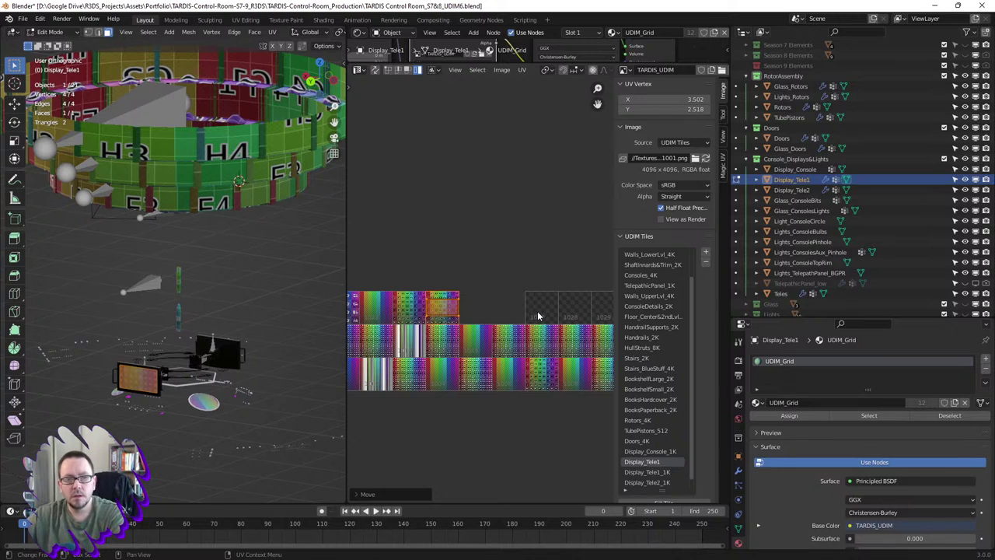
- Rename the new Display_Tele1 tile to Display_Tele1_1K
left_click(658, 451)
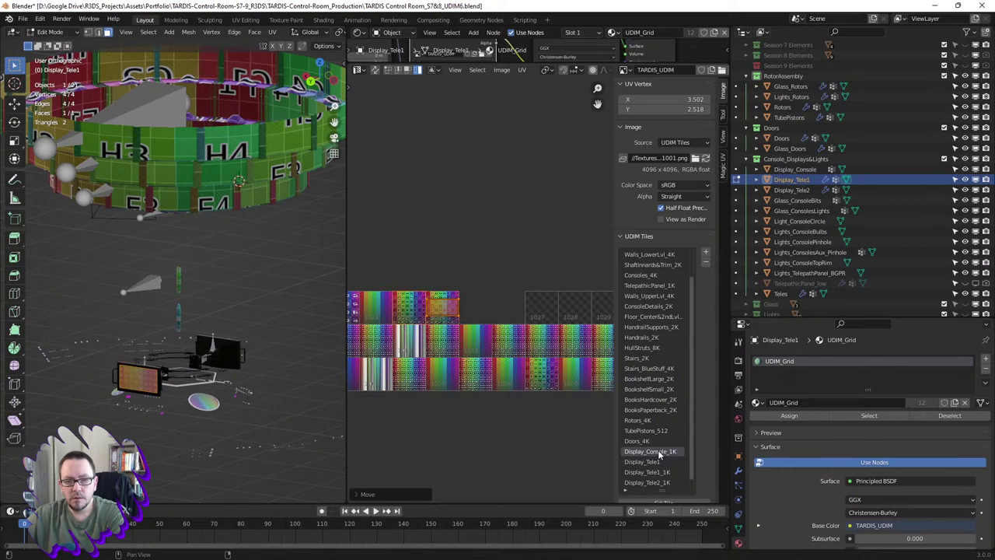
left_click(658, 462)
left_click(658, 452)
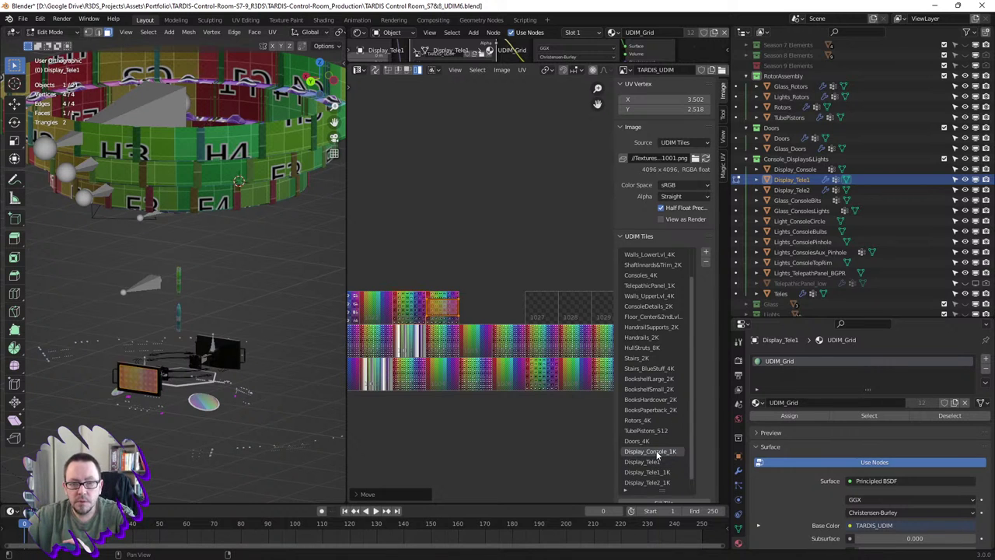
left_click(658, 462)
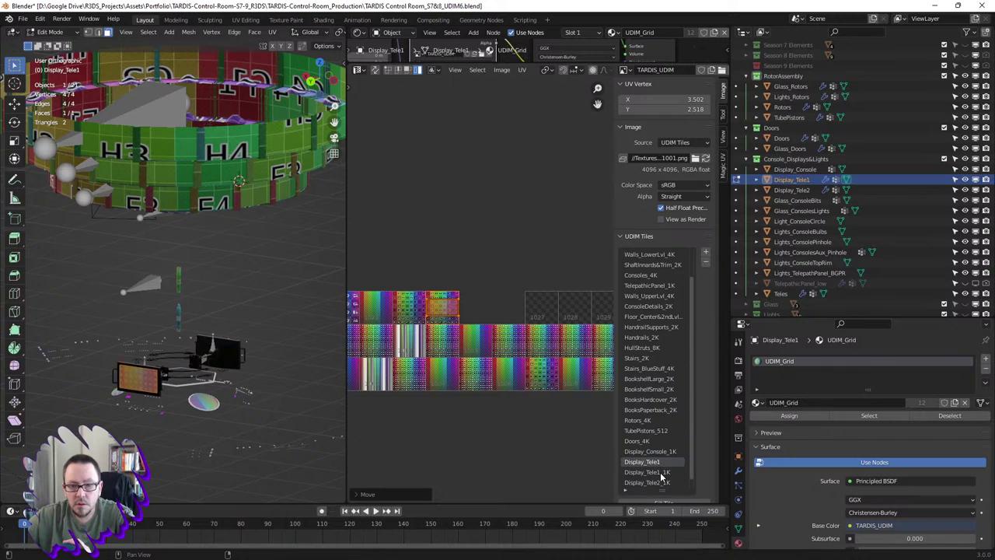
left_click(664, 473)
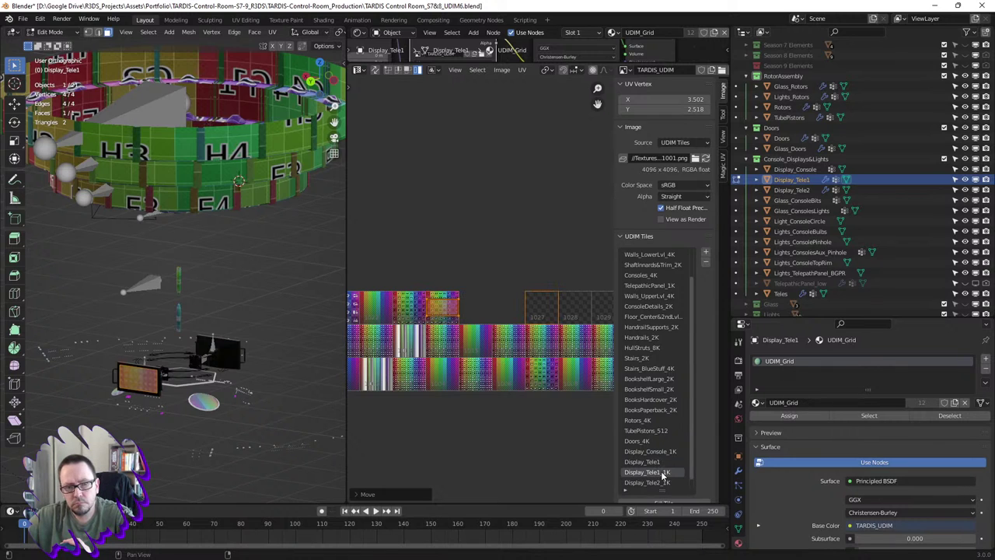
double_click(658, 462)
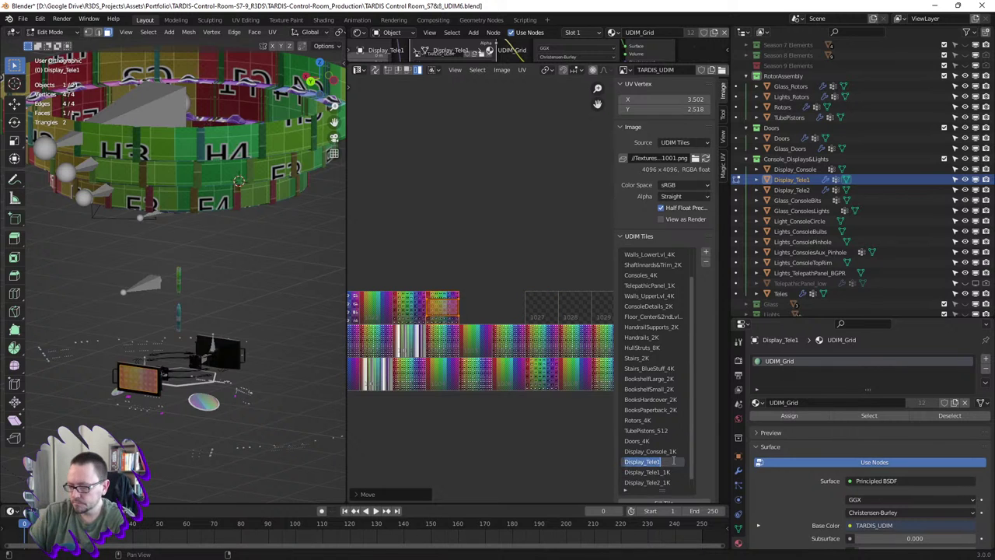
key("End")
type("_1K")
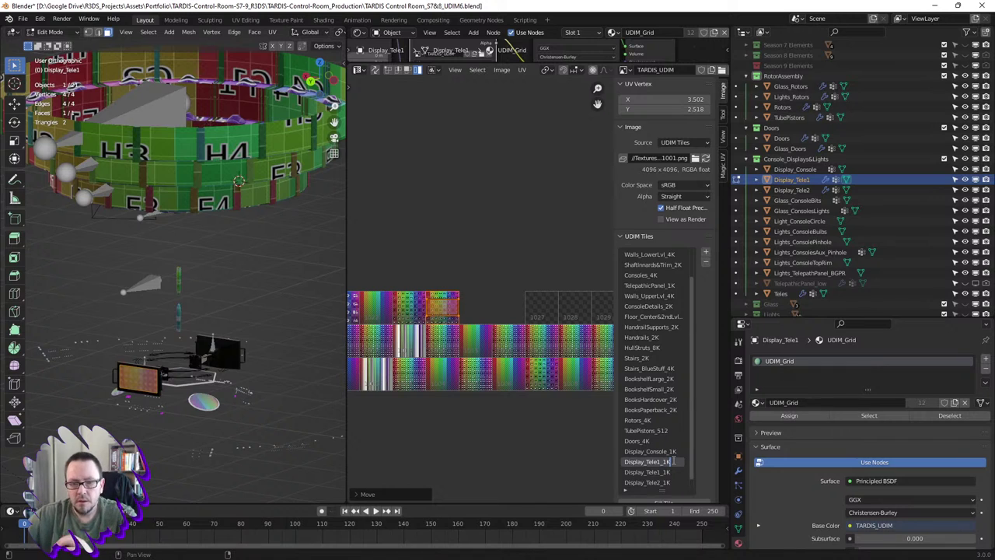
- Delete the old unused tile 1027 and frame the selected UVs
left_click(657, 473)
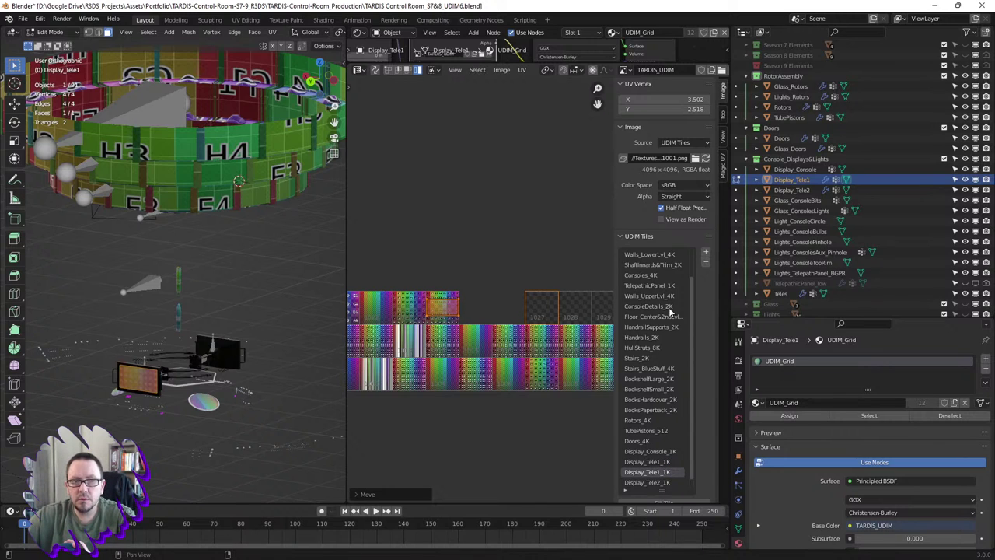
left_click(706, 266)
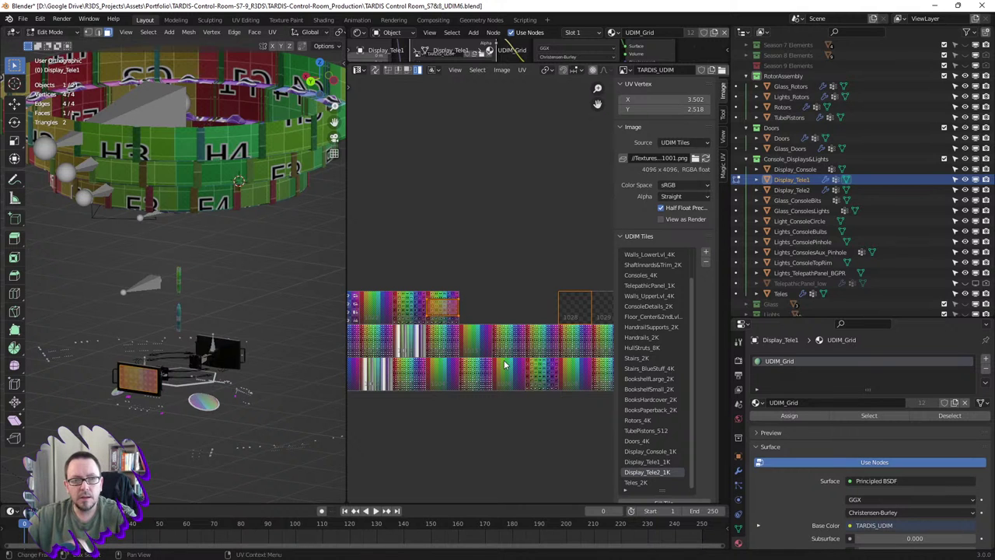
key("KP_Decimal")
scroll(443, 299, "down", 3)
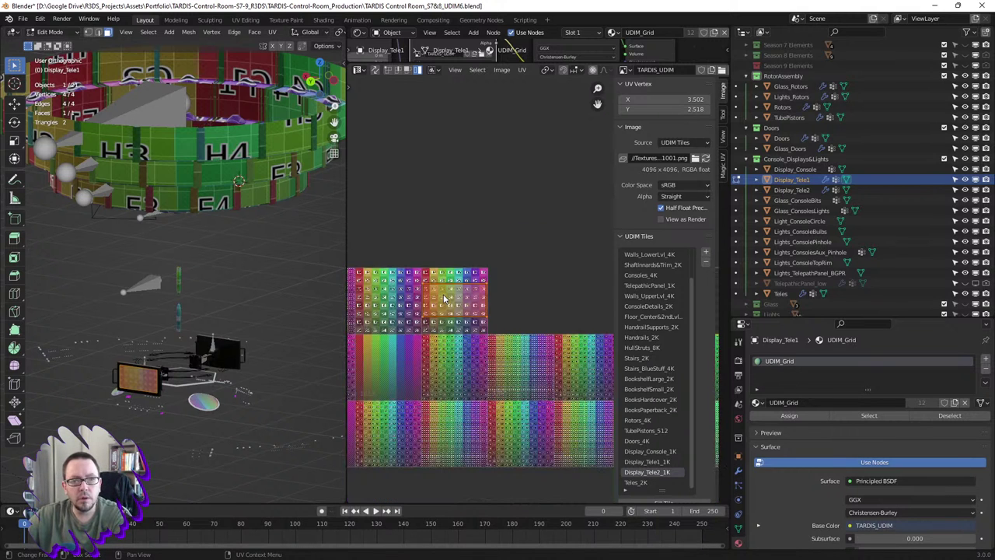
- Switch to Display_Tele2 in Edit Mode with all its geometry selected
scroll(510, 336, "down", 1)
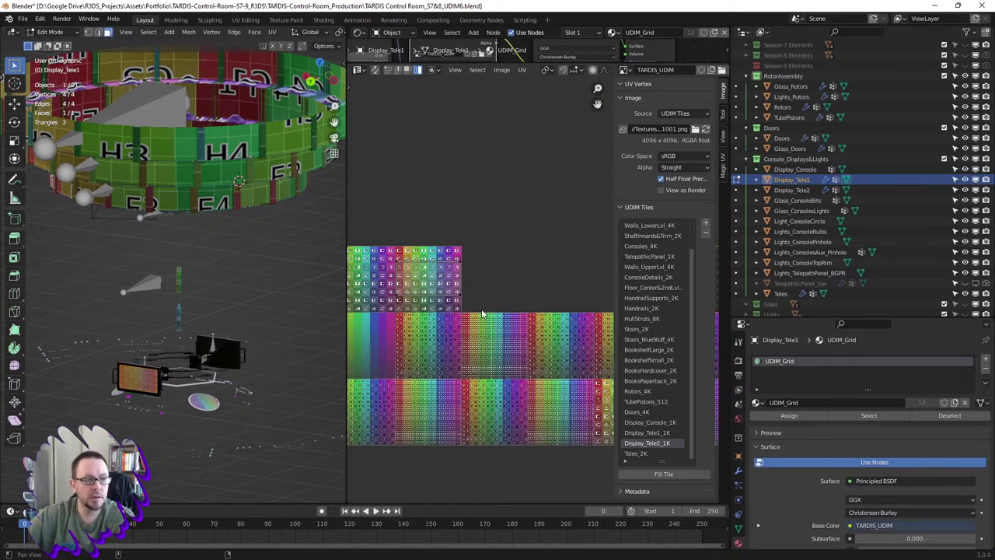
key("Tab")
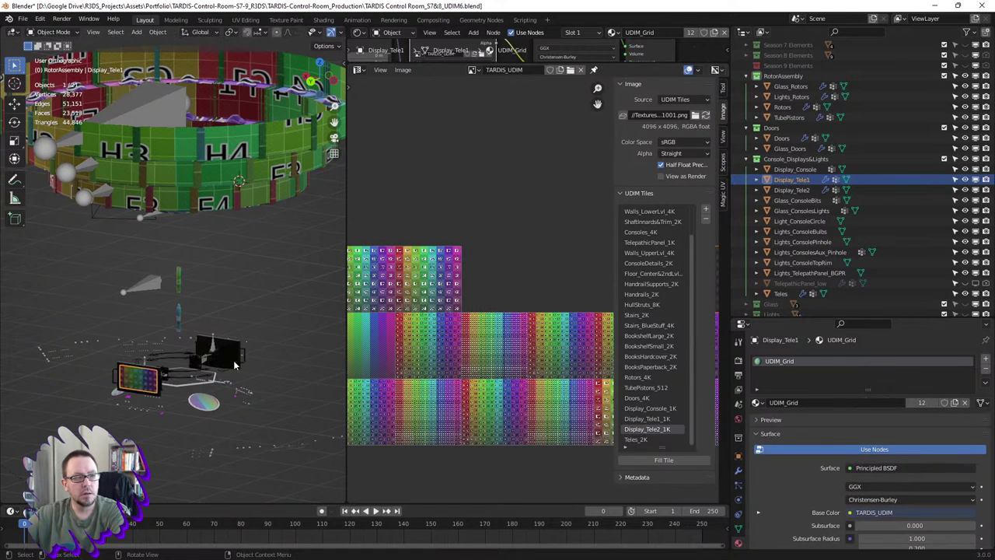
left_click(233, 363)
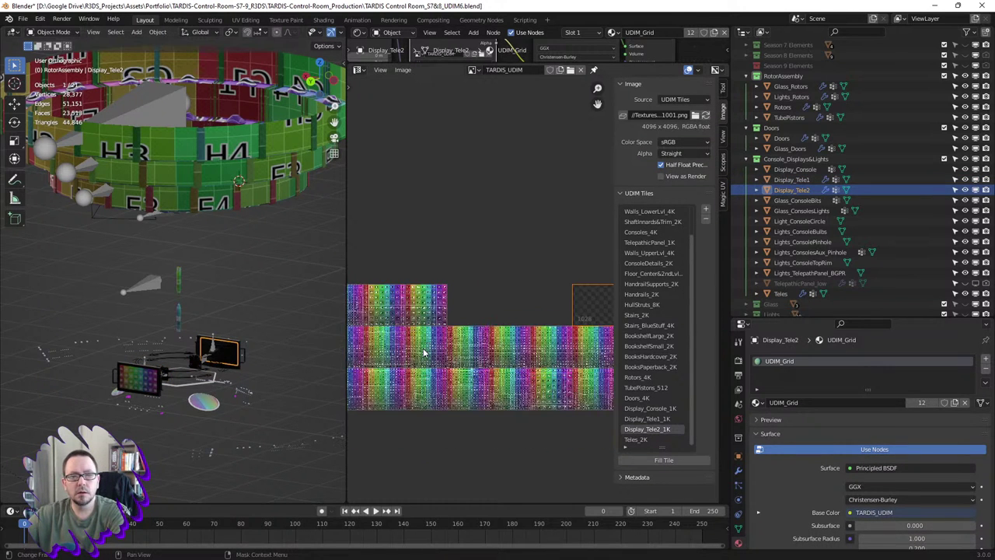
key("Tab")
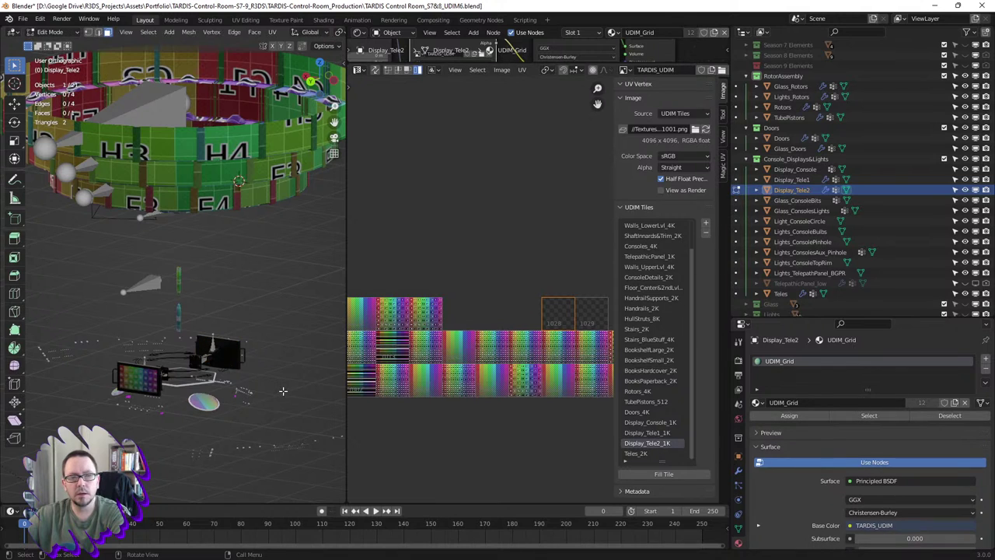
key("a")
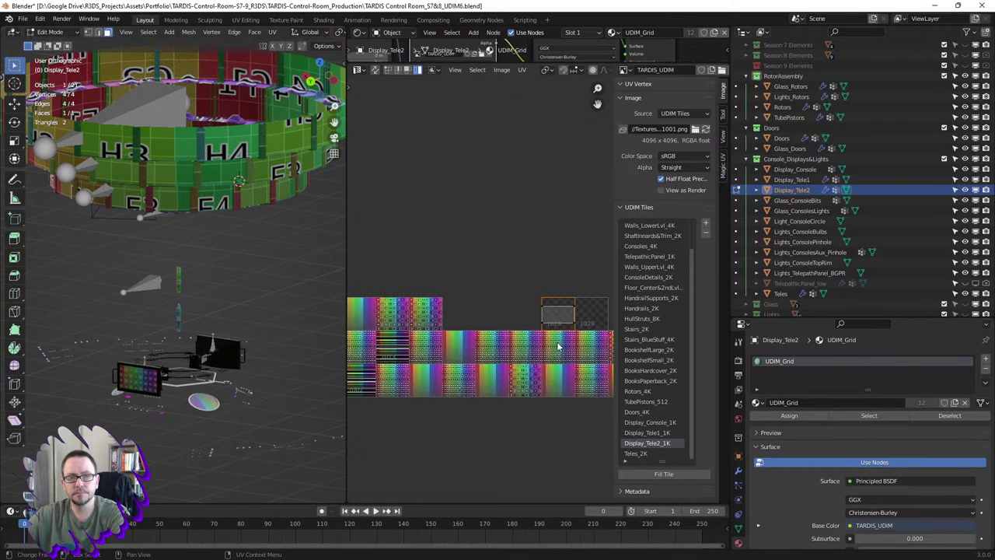
- Add tile 1025 labelled Display_Tele2_1K at 1024 × 1024 px
left_click(707, 224)
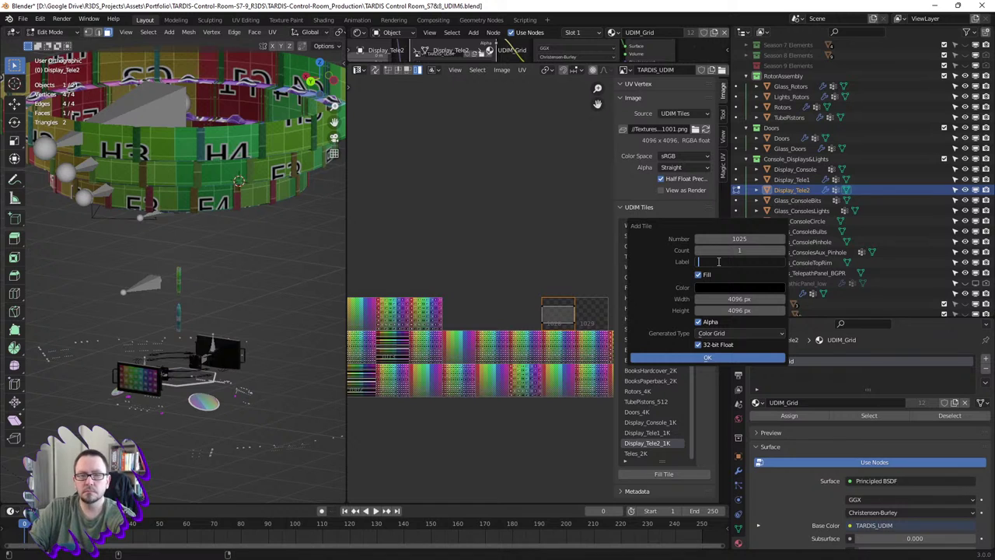
type("Display_")
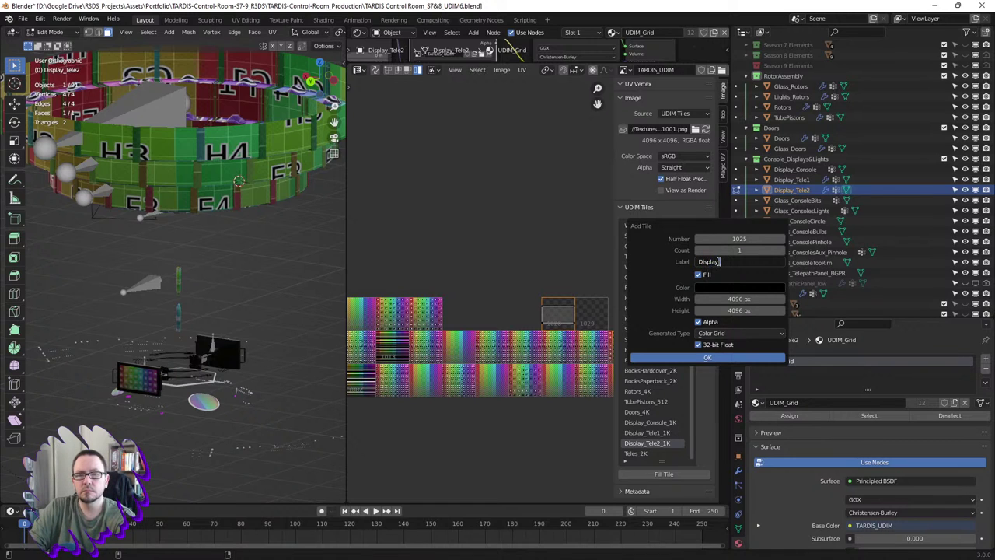
type("Tele3")
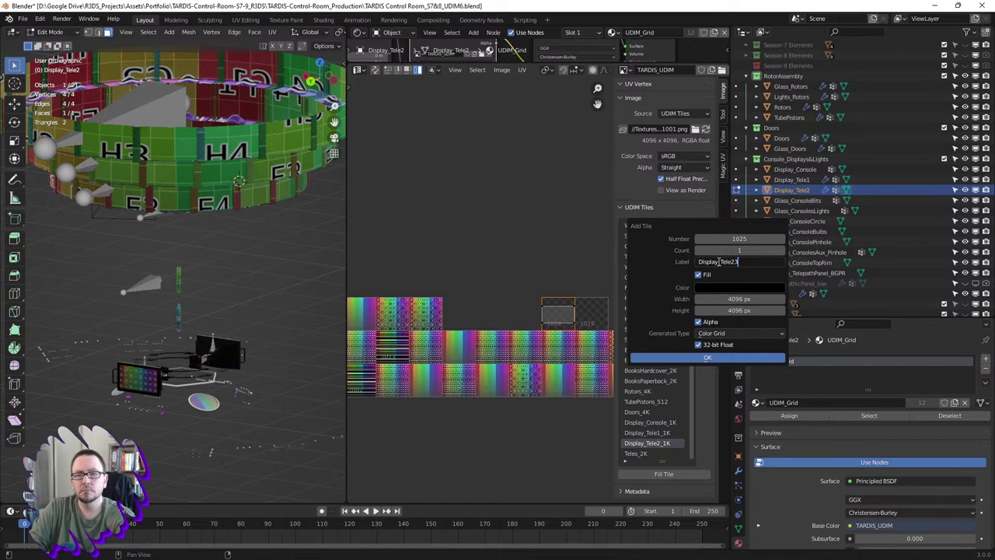
key("BackSpace")
type("_1")
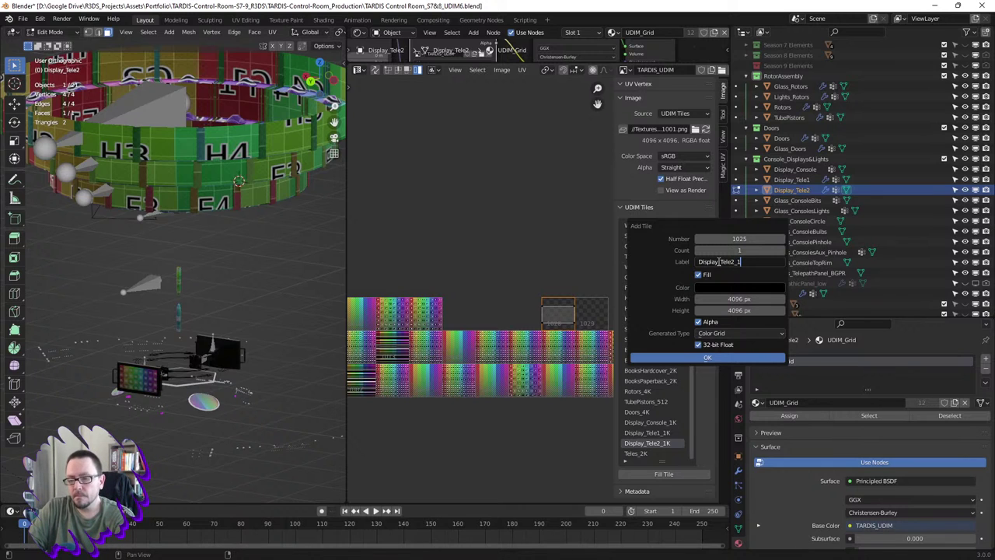
type("K")
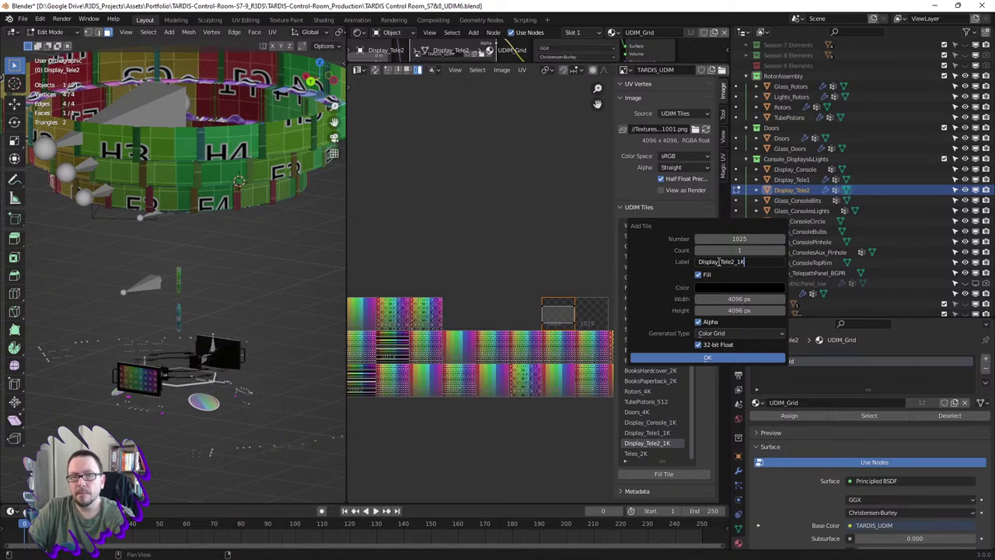
key("Tab")
type("20")
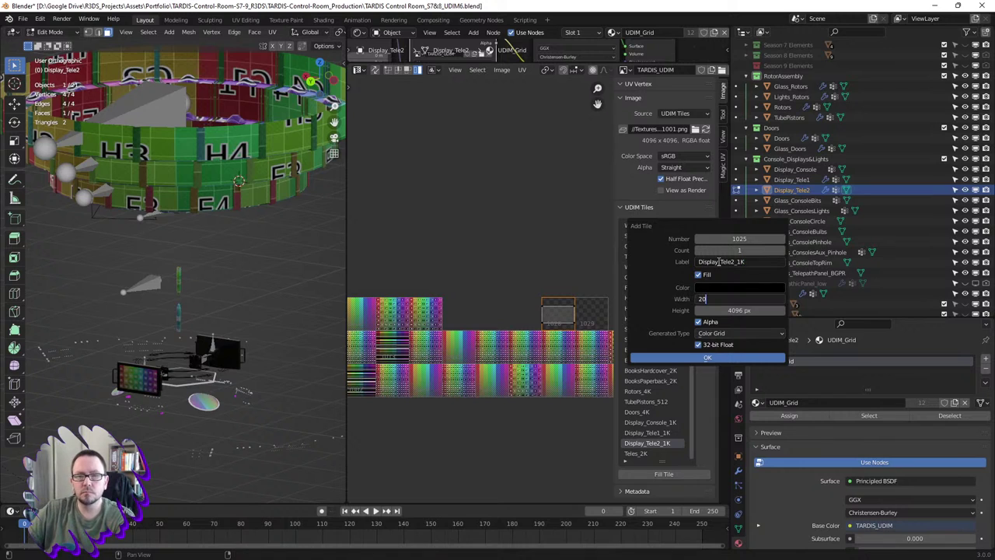
type("24")
key("Tab")
type("1024")
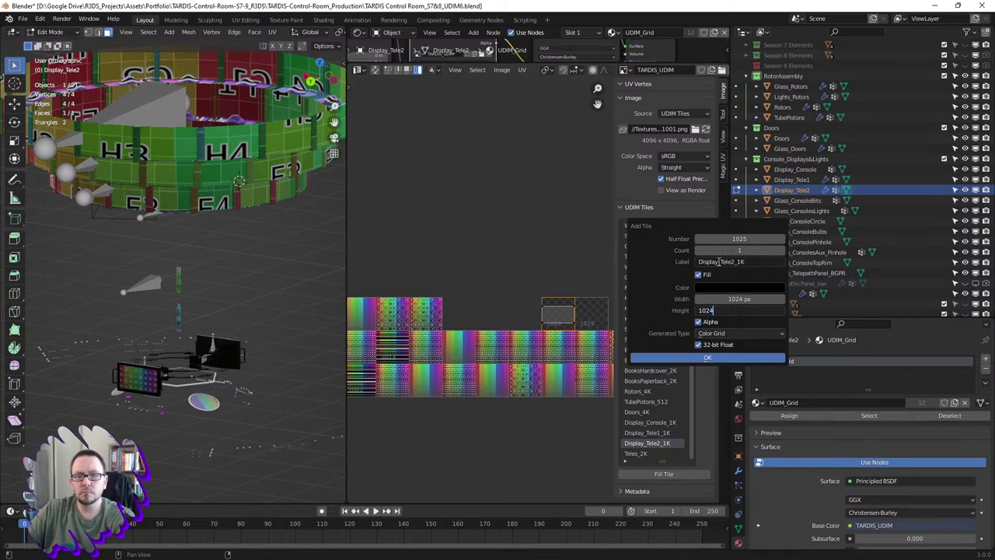
key("Return")
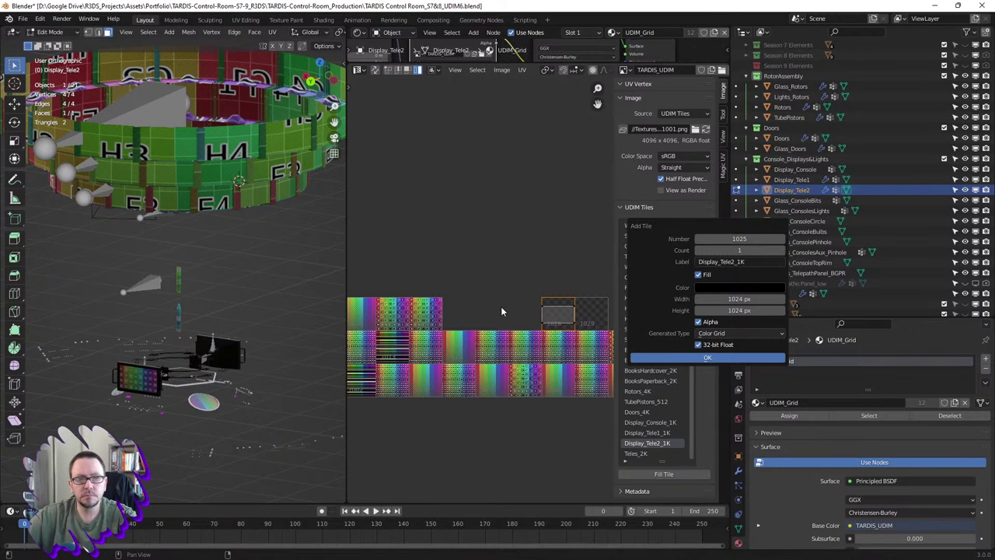
key("Return")
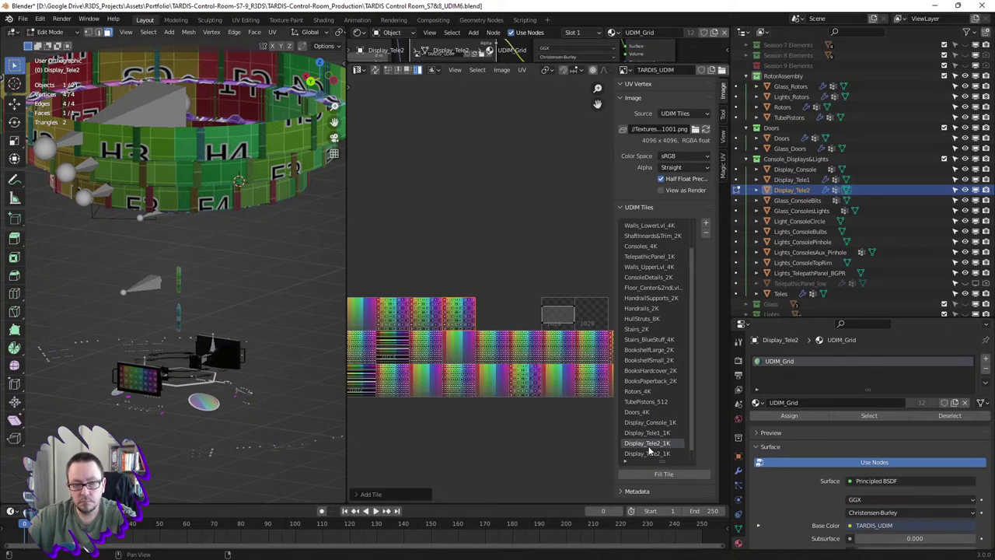
- Shift the Display_Tele2 UVs from tile 1028 three tiles left and drop the duplicate Display_Tele2_1K tile
left_click(566, 324)
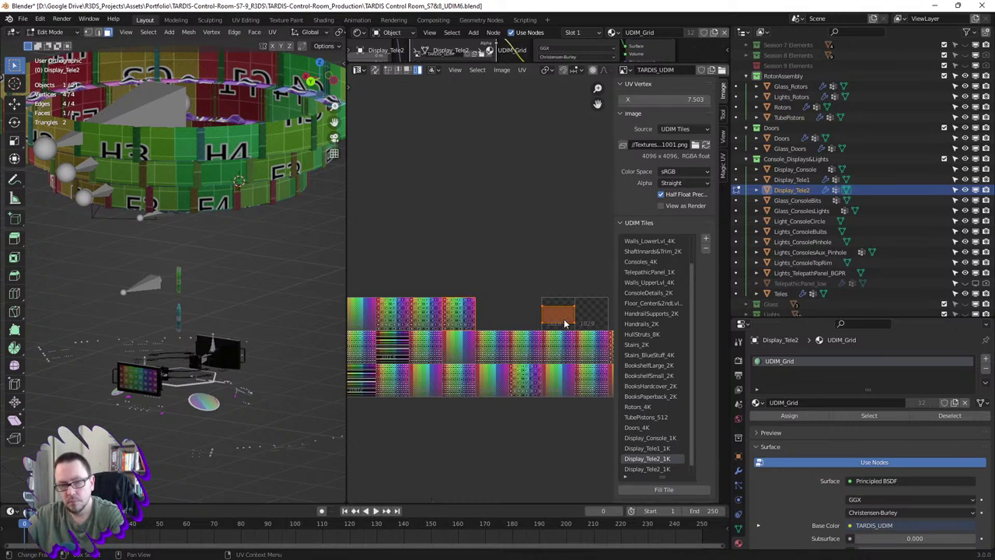
type("gx")
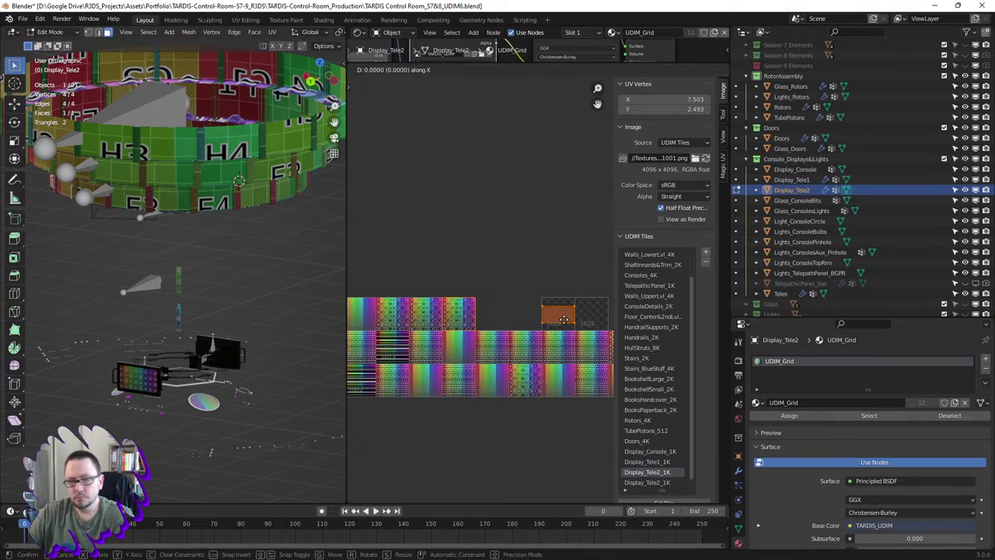
type("-3")
key("Return")
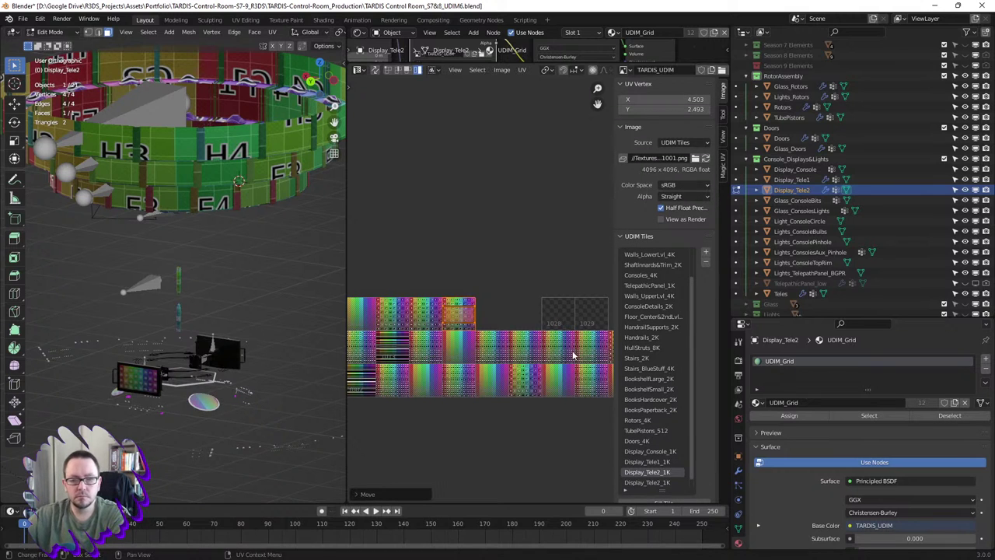
left_click(642, 463)
left_click(642, 472)
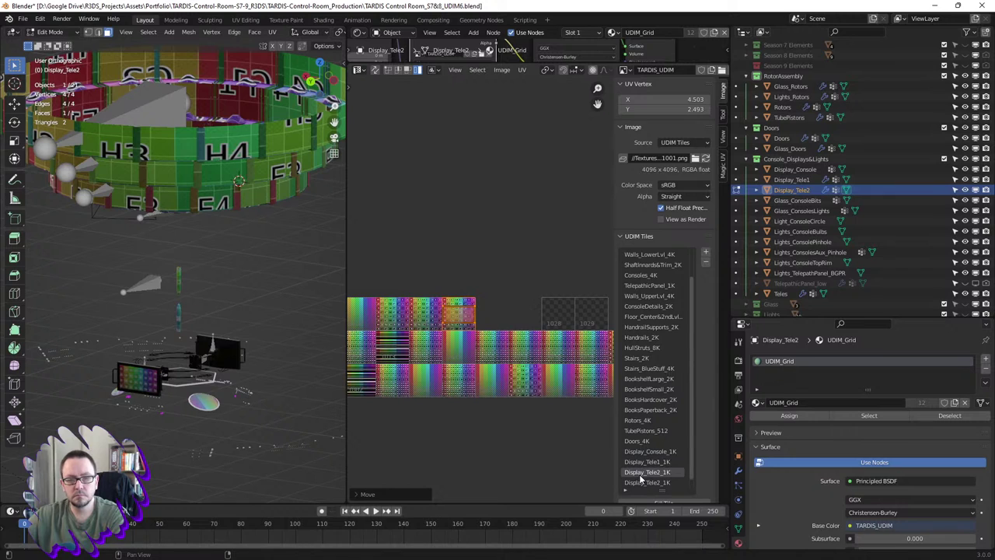
left_click(643, 483)
scroll(646, 481, "down", 1)
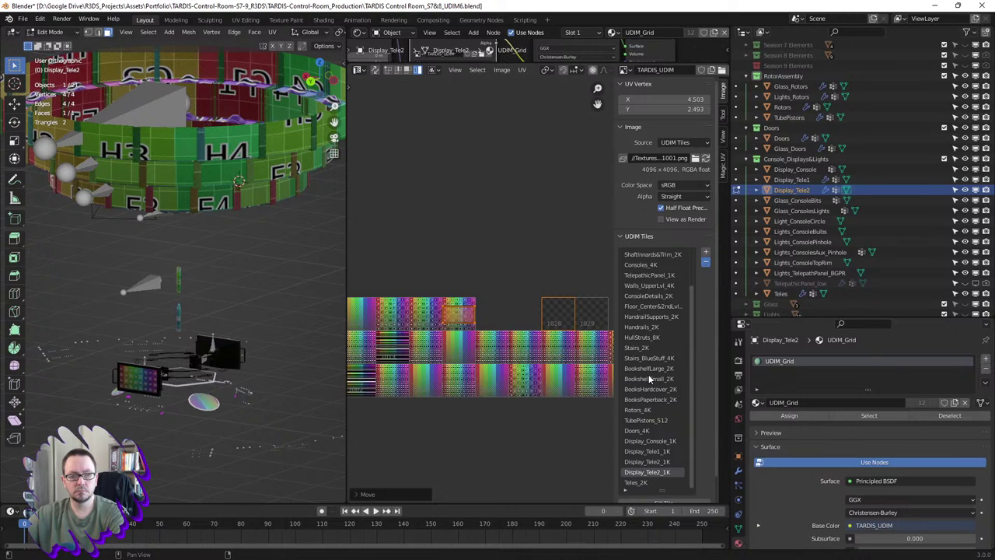
key("ctrl+z")
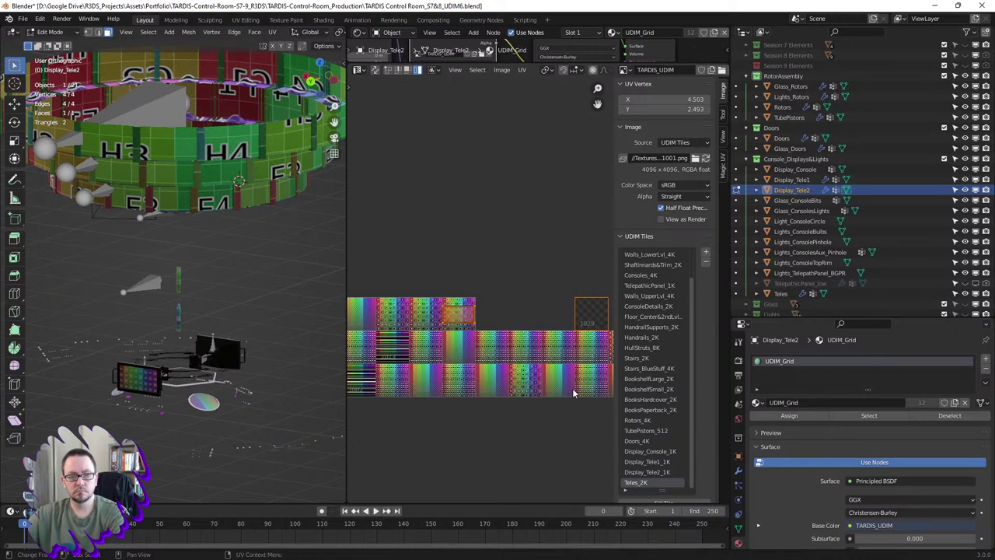
- Create tile 1026 labelled Teles at 2048 × 2048 px
left_click(707, 253)
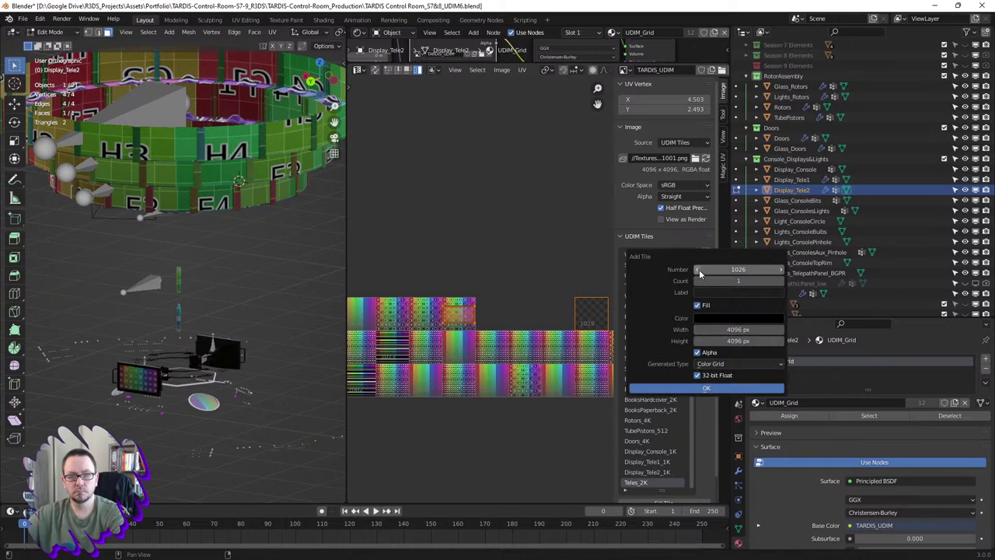
left_click(728, 293)
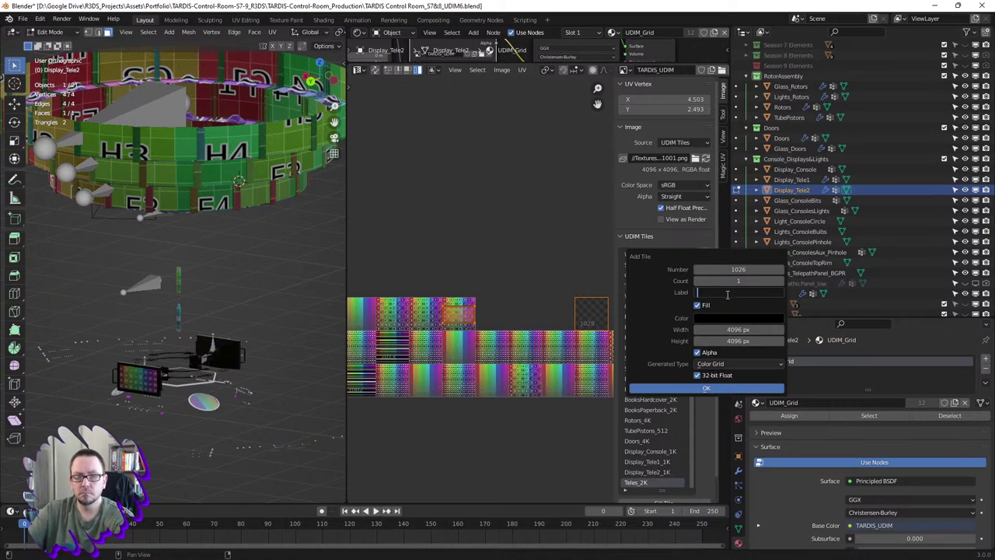
type("Teles")
key("Tab")
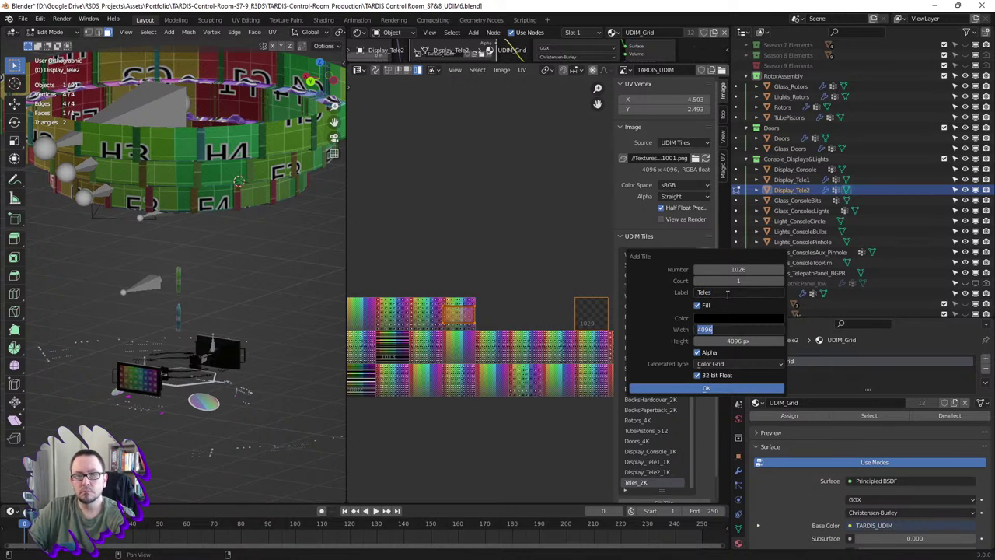
type("2048")
key("Tab")
type("2048")
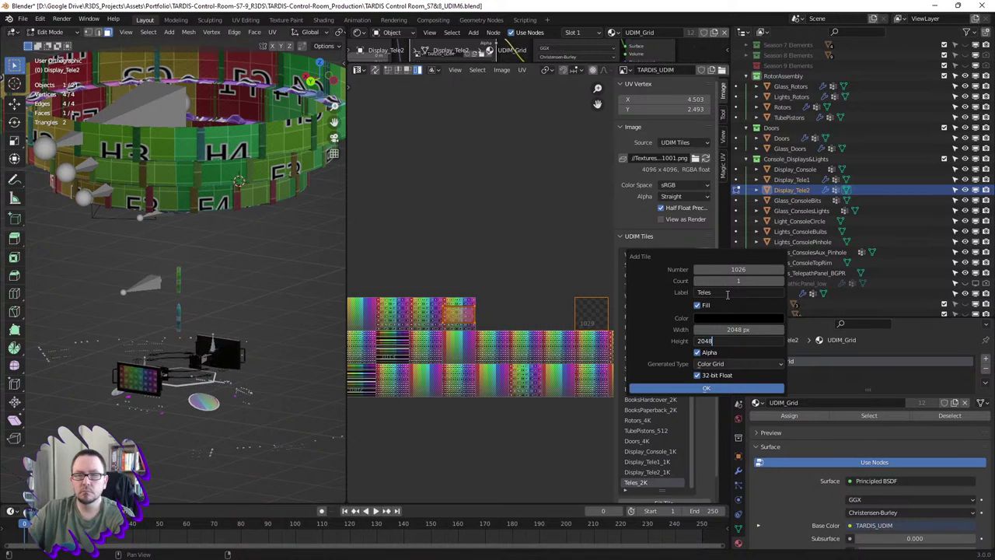
key("Return")
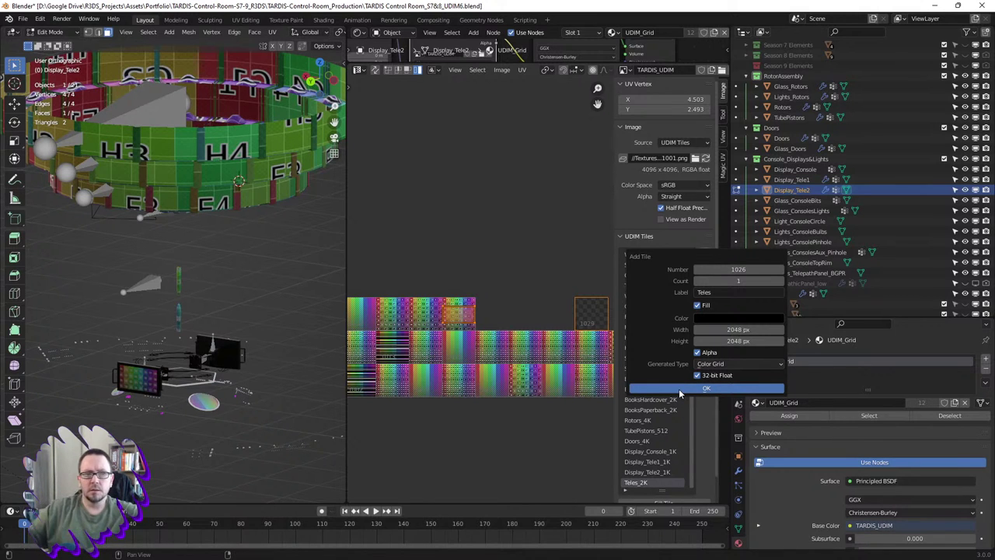
left_click(679, 390)
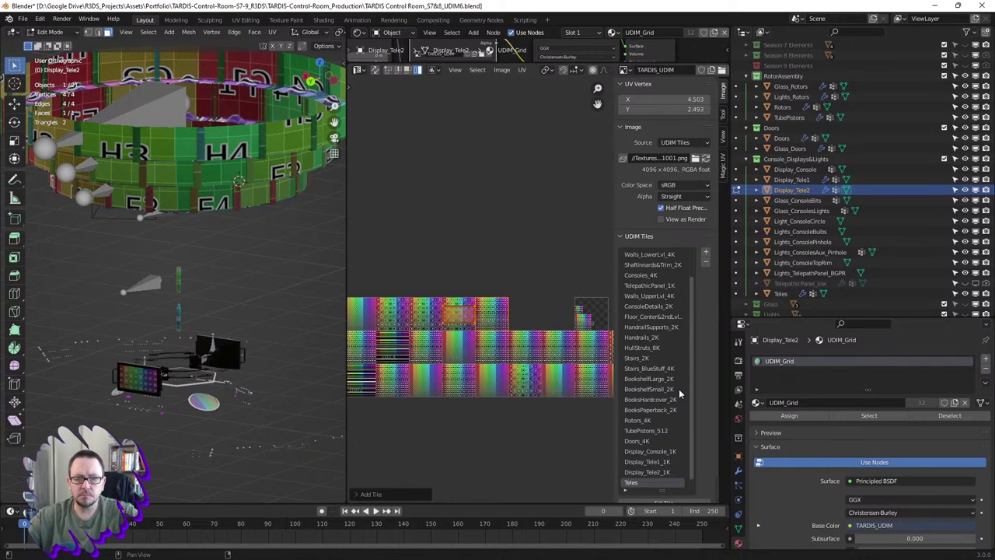
scroll(659, 470, "down", 1)
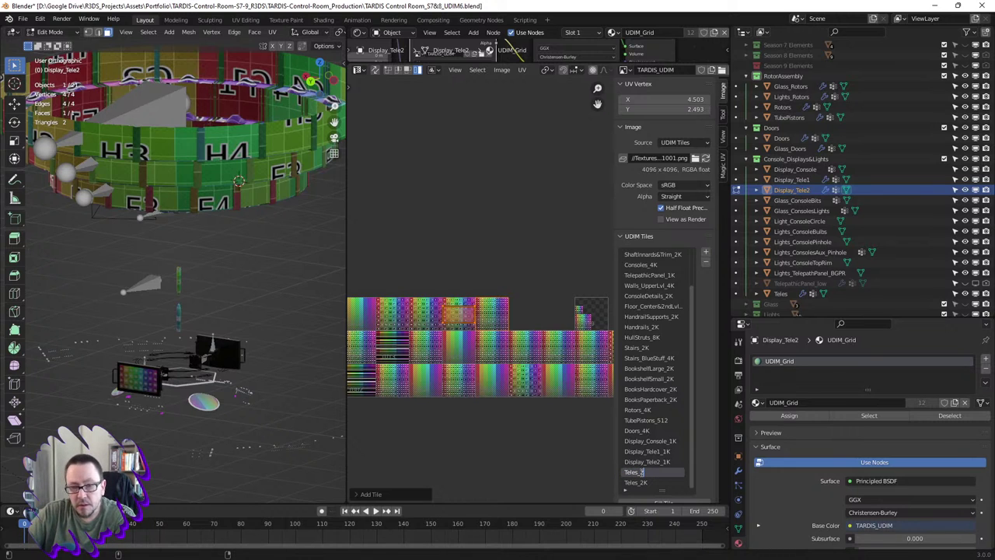
- Rename the new tile to Teles_2K and exit Display_Tele2's Edit Mode
type("_2K")
key("Return")
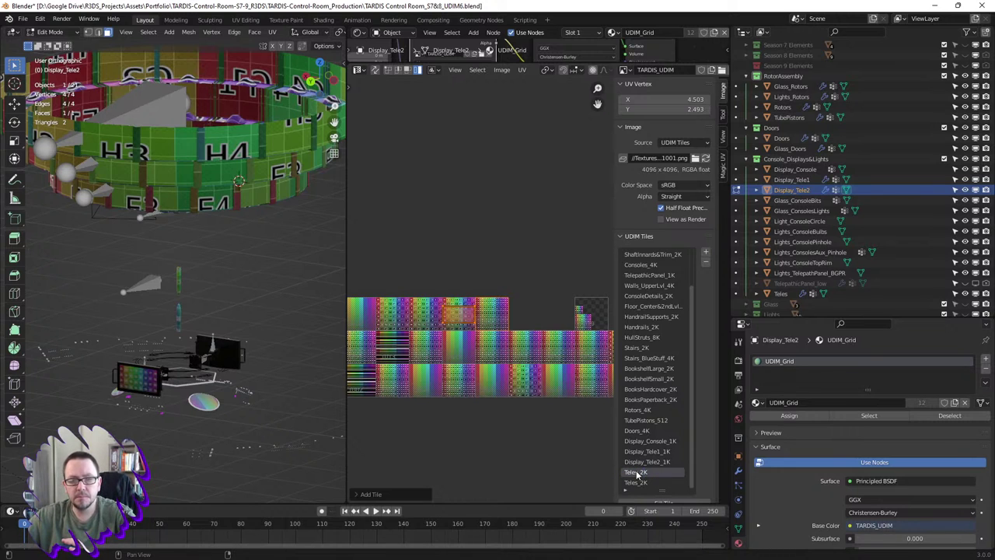
left_click(636, 483)
left_click(636, 473)
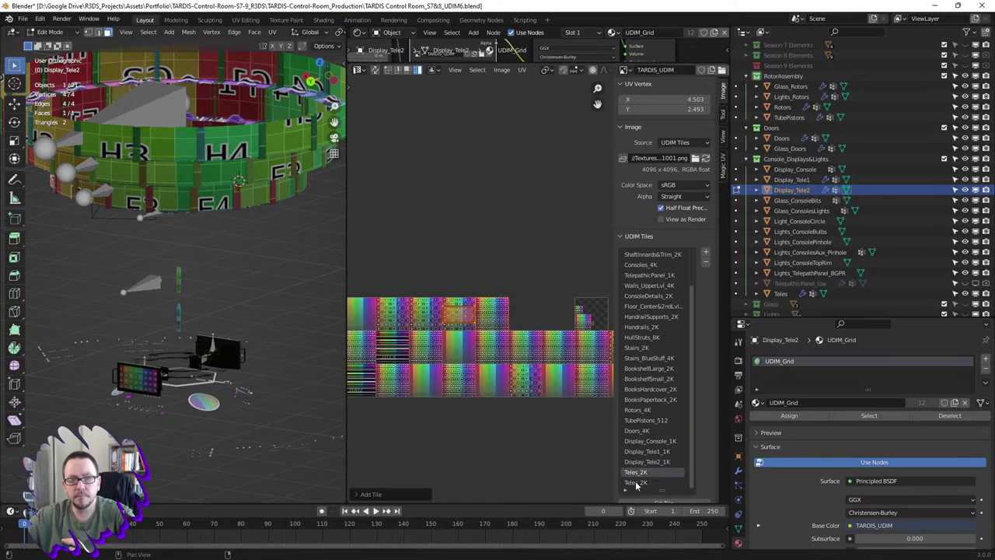
left_click(638, 485)
key("Tab")
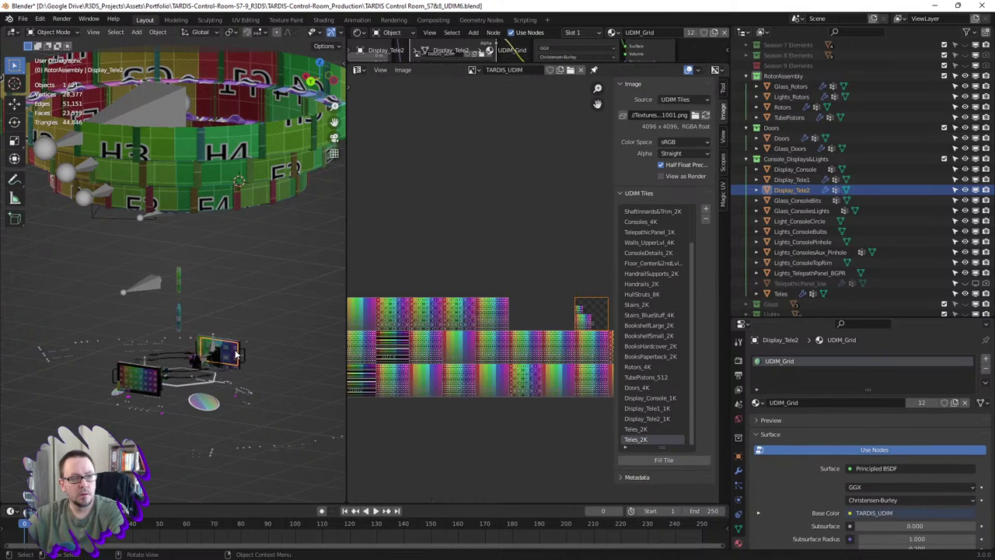
- Move all Teles UVs three tiles left into Teles_2K and remove the leftover extra tile
left_click(230, 351)
key("Tab")
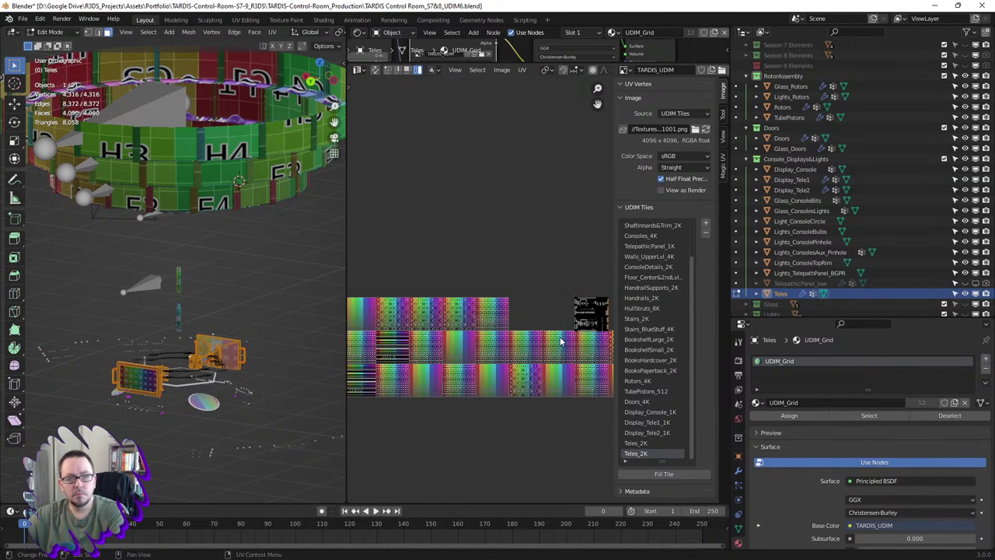
key("a")
type("g")
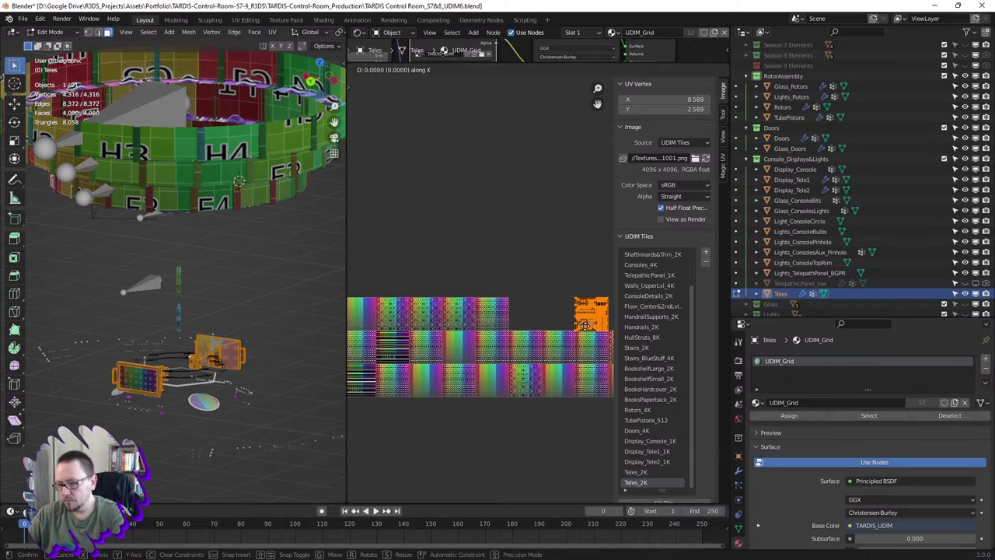
type("-3")
key("Return")
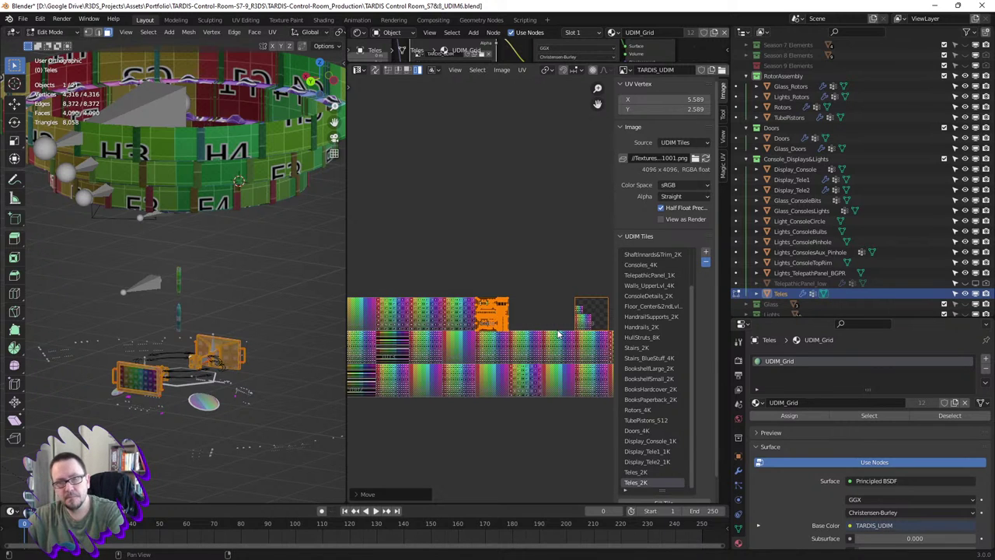
key("ctrl+z")
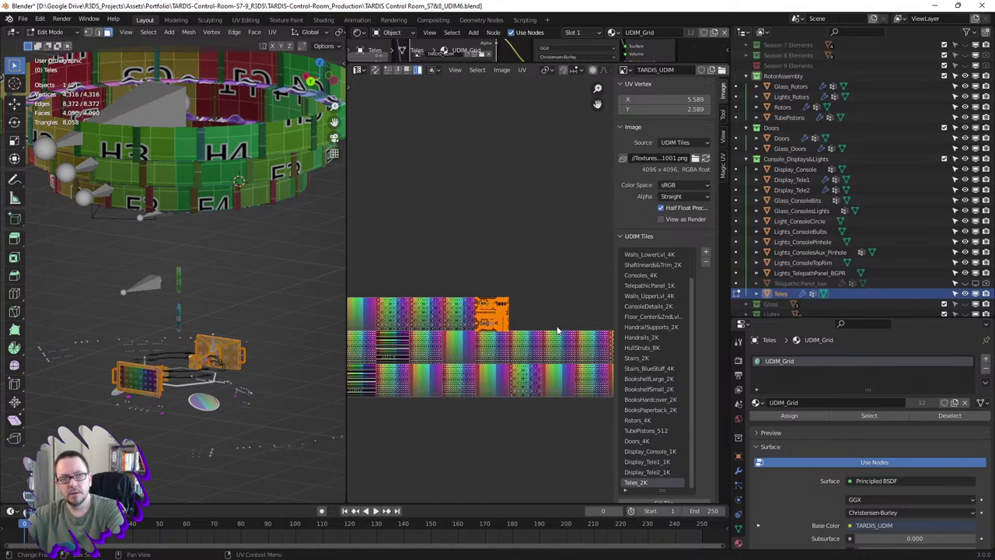
key("Tab")
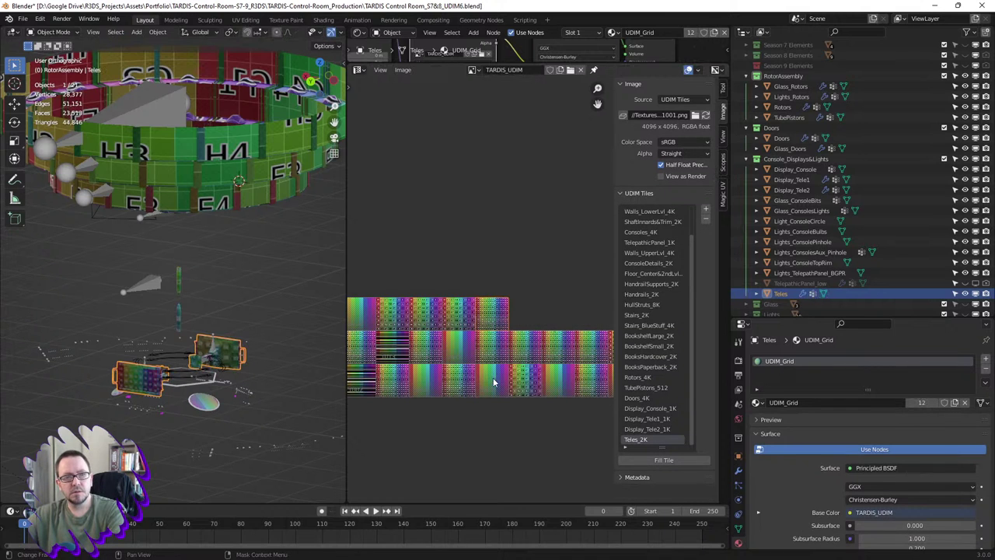
- Widen the Image Editor and set Season 8 Elements as the active Outliner collection
left_click_drag(346, 257, 229, 260)
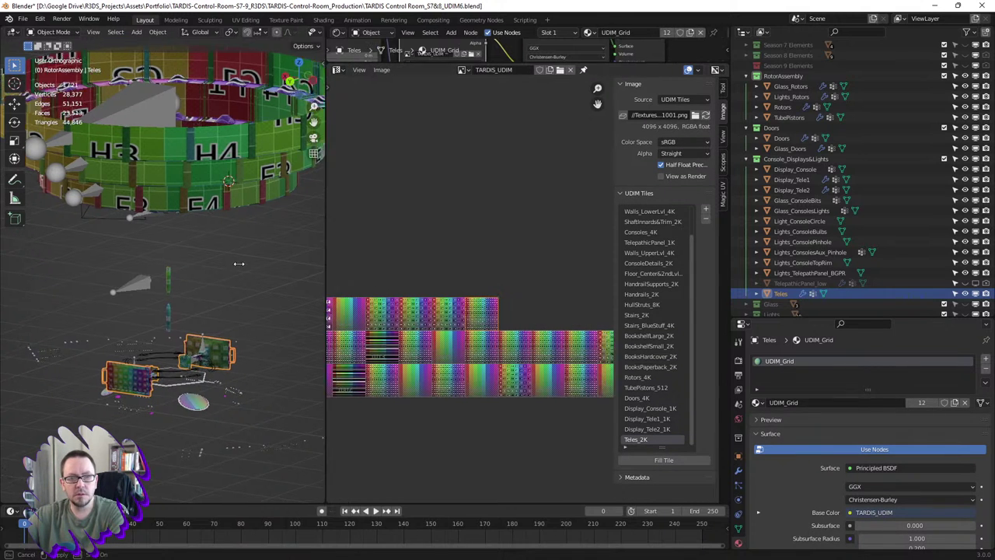
scroll(777, 288, "up", 1)
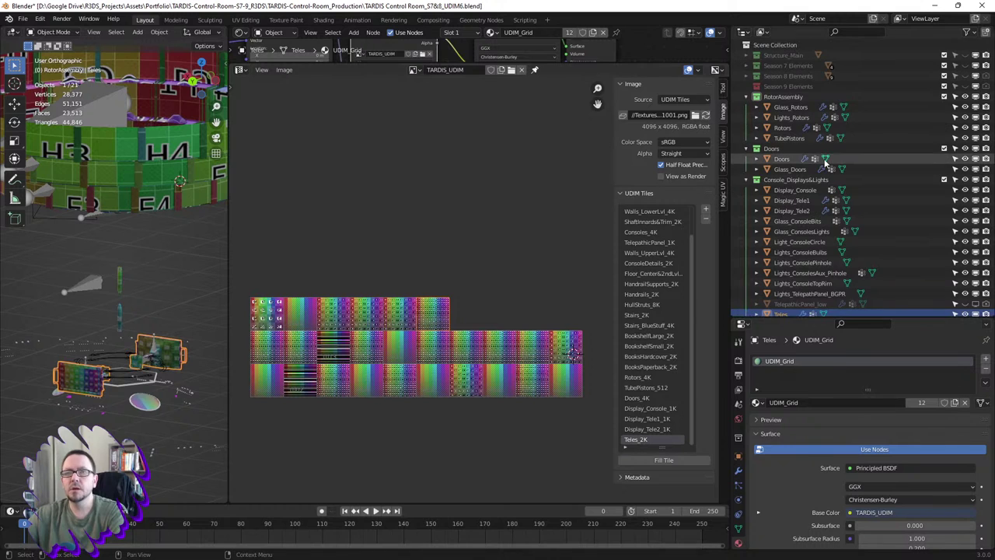
left_click(790, 65)
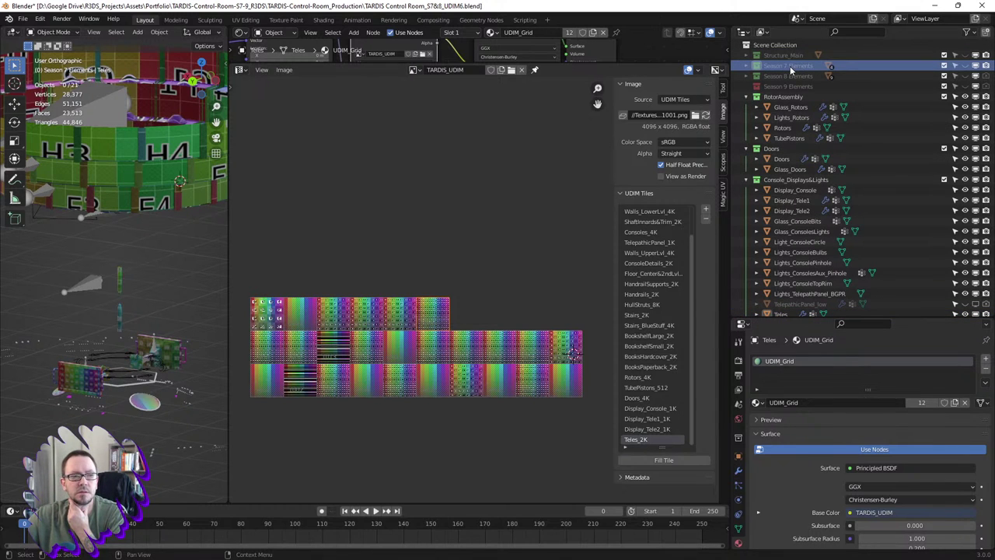
left_click(786, 76)
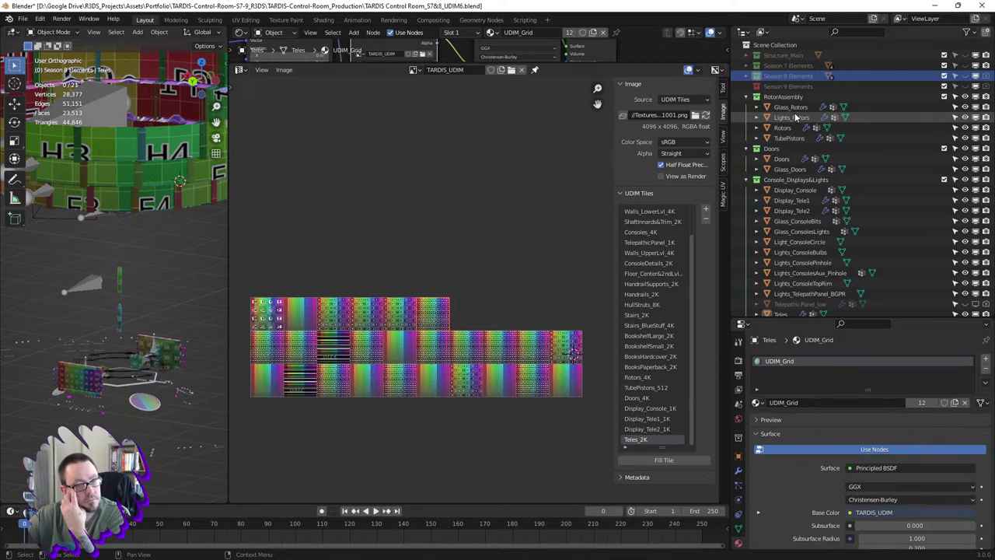
- Save the TARDIS_UDIM texture tiles to disk as TARDIS_UDIM.1001.png
left_click(283, 70)
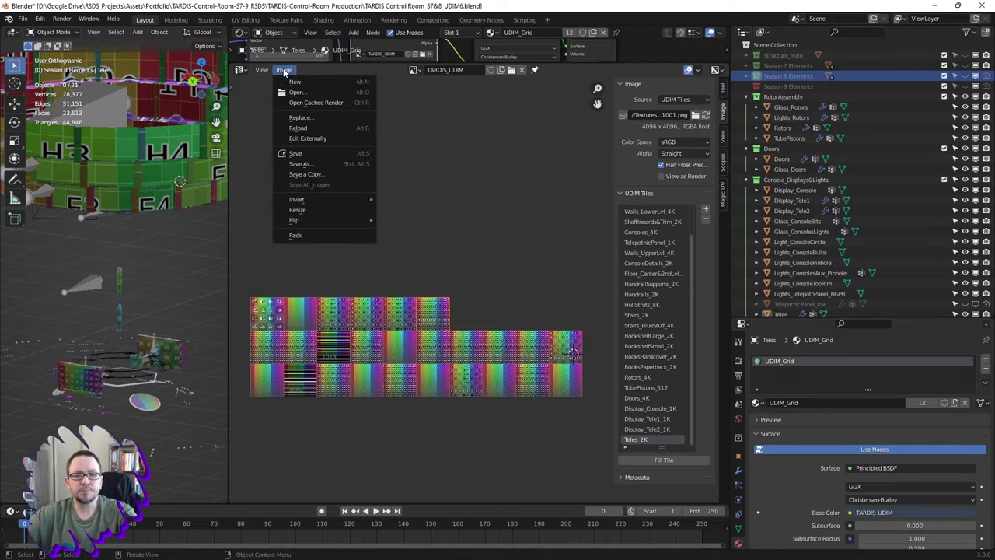
left_click(300, 154)
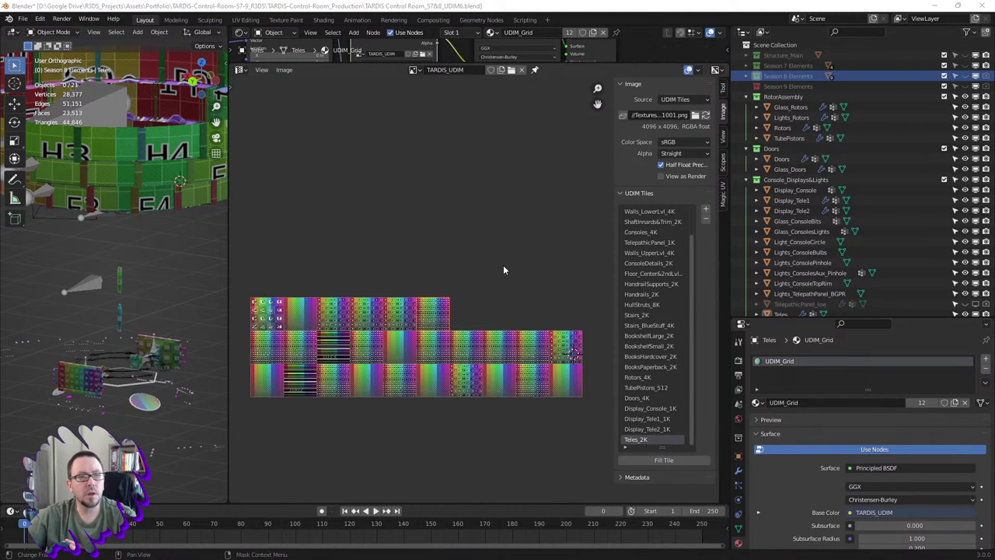
- Save TARDIS Control Room_S7&8_UDIM6.blend, then widen the 3D Viewport and Outliner to review the scene
left_click(23, 19)
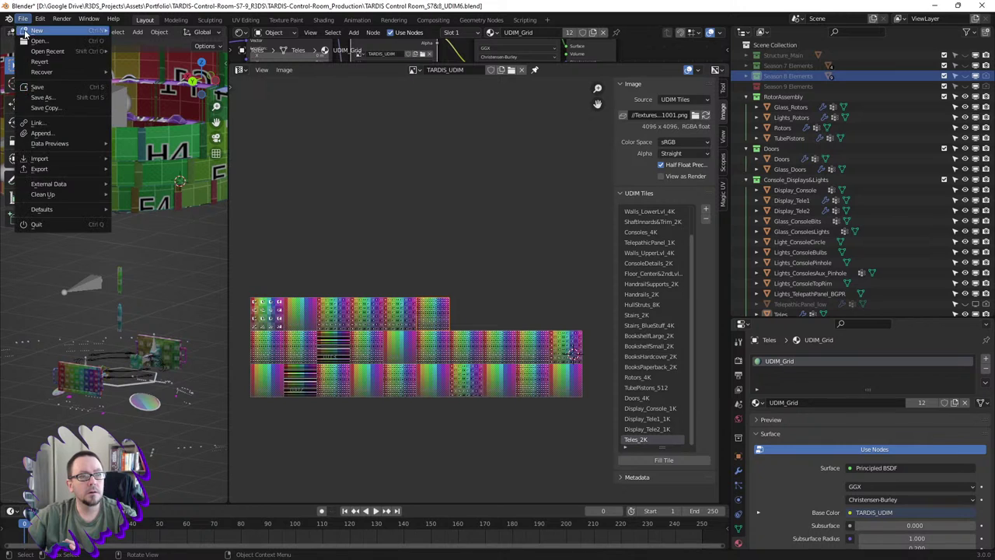
left_click(39, 88)
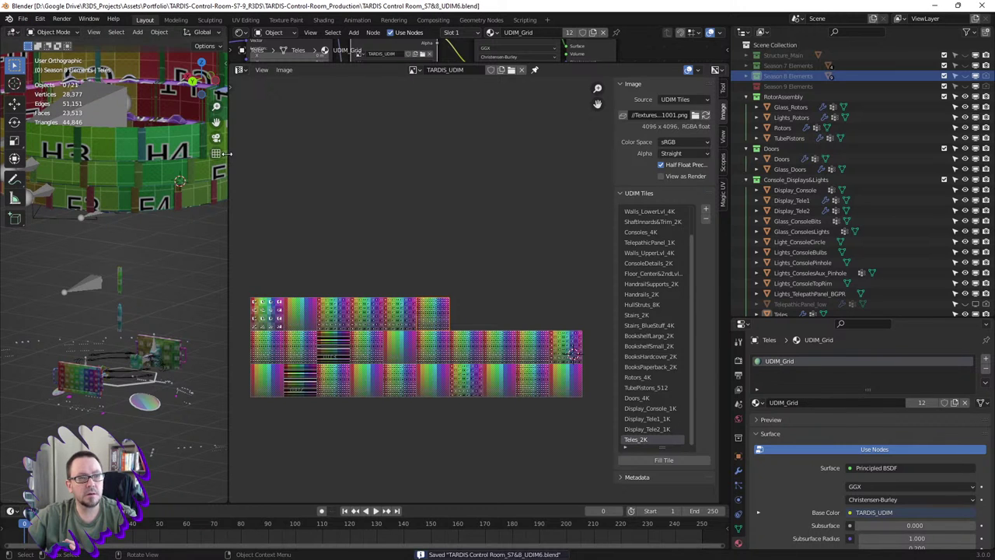
left_click_drag(230, 154, 415, 155)
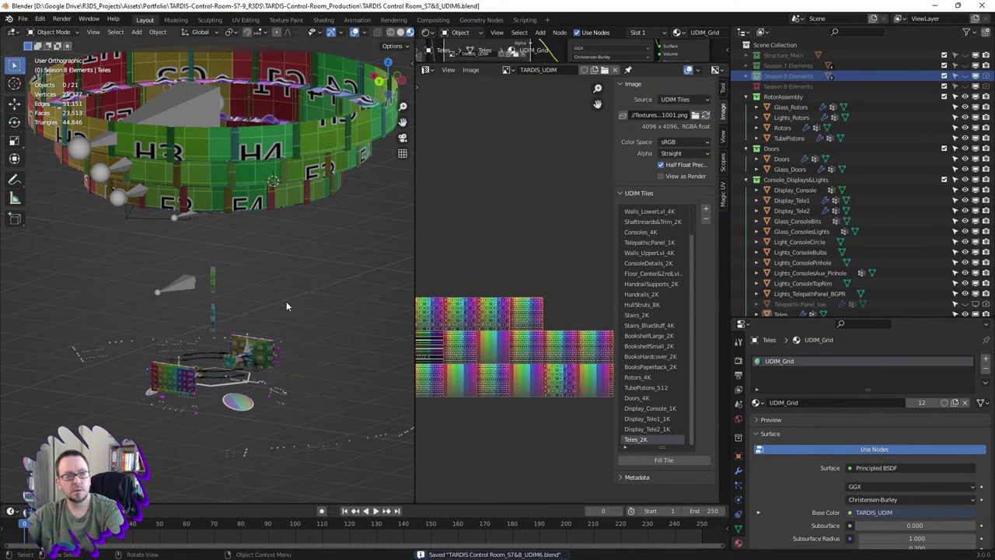
scroll(277, 364, "down", 4)
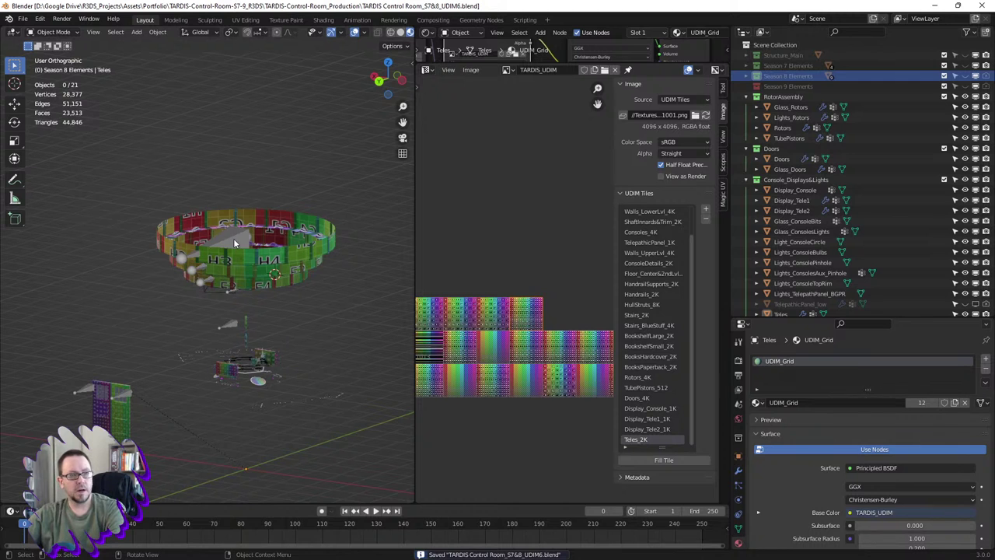
middle_click_drag(240, 276, 232, 294)
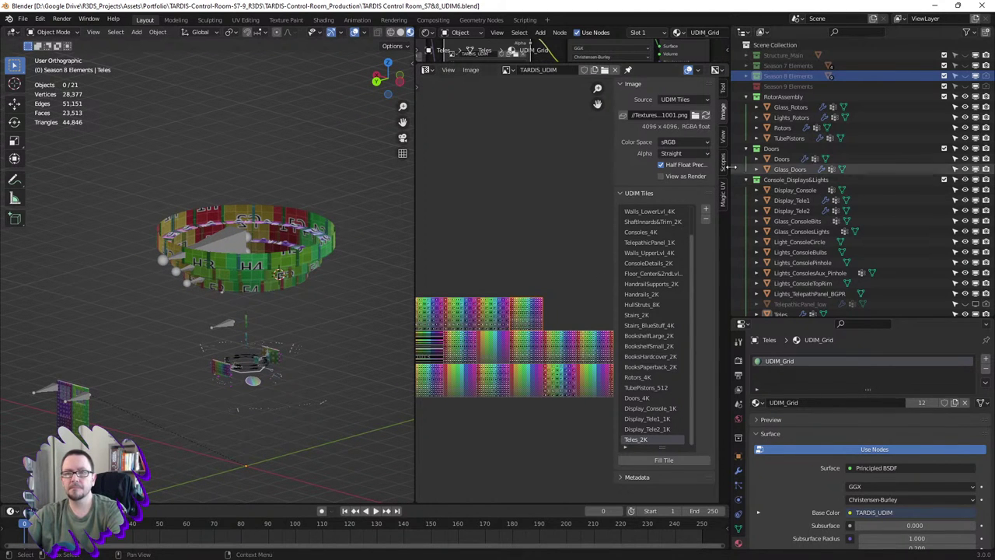
left_click_drag(732, 167, 713, 167)
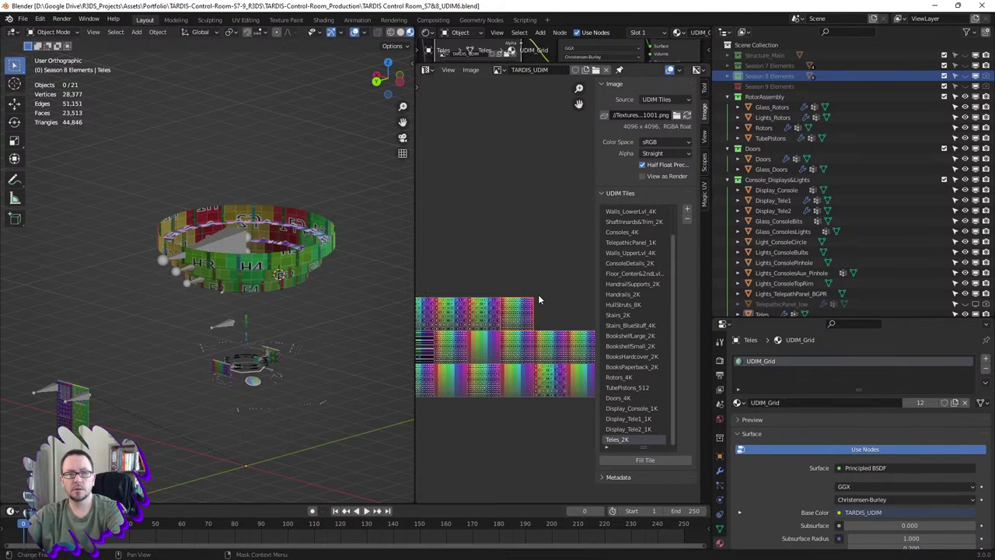